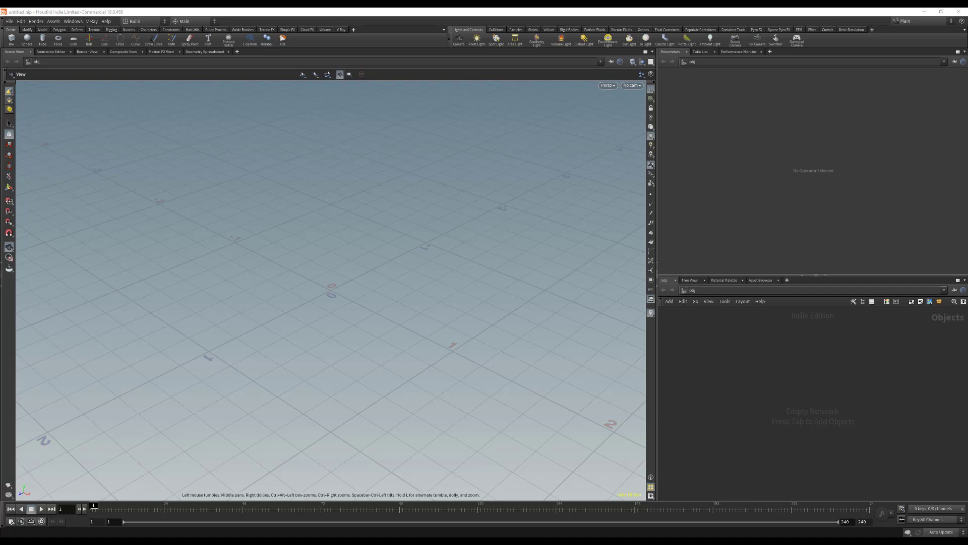
Hide the parameter pane and widen the network editor, leaving the viewport at a lower viewing angle
click(801, 275)
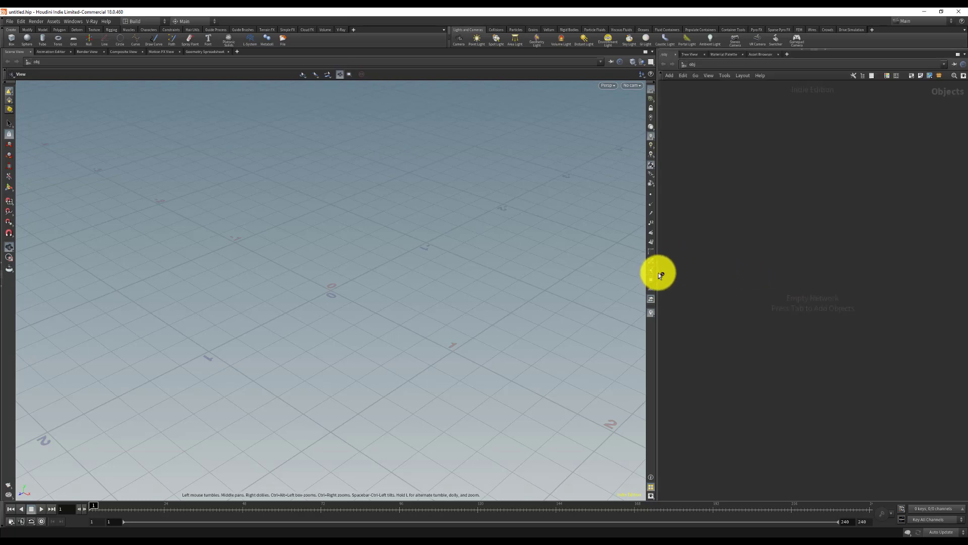
drag(658, 273, 556, 274)
drag(304, 288, 336, 256)
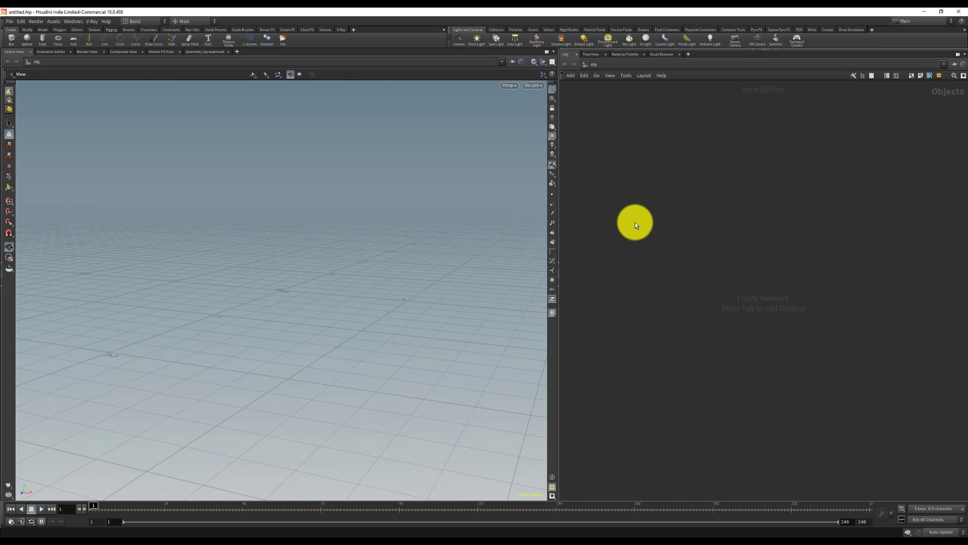
Add a Crag test geometry object to the empty object network
key(Tab)
text(te)
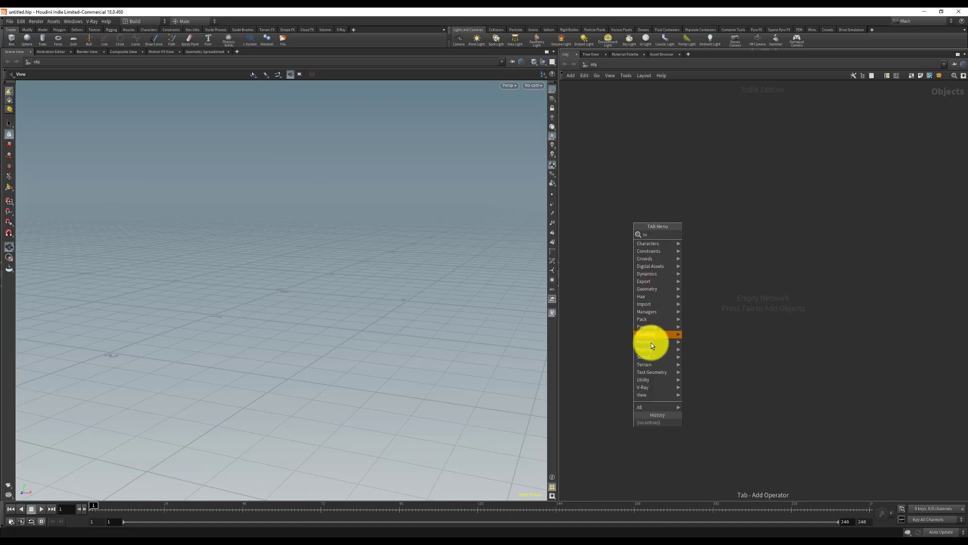
mouse_move(661, 374)
click(709, 371)
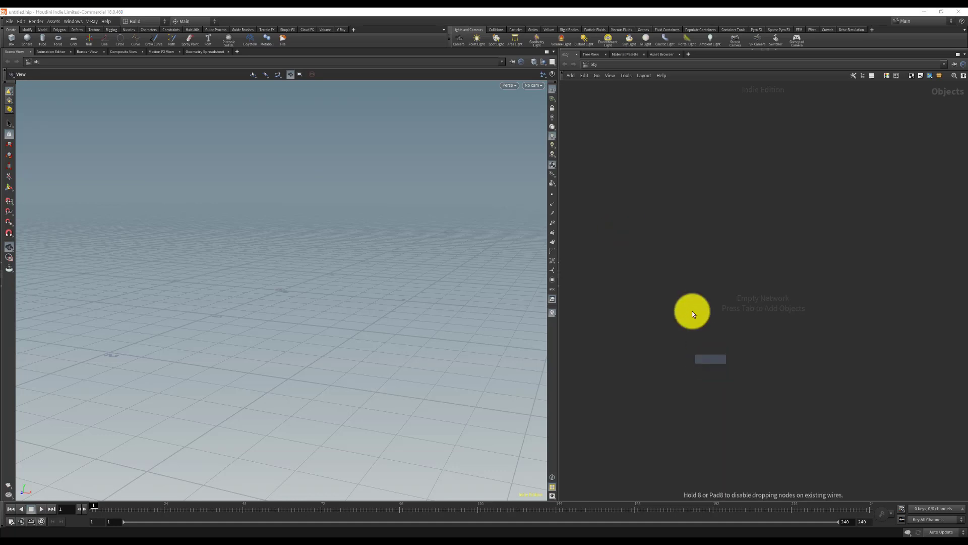
click(624, 181)
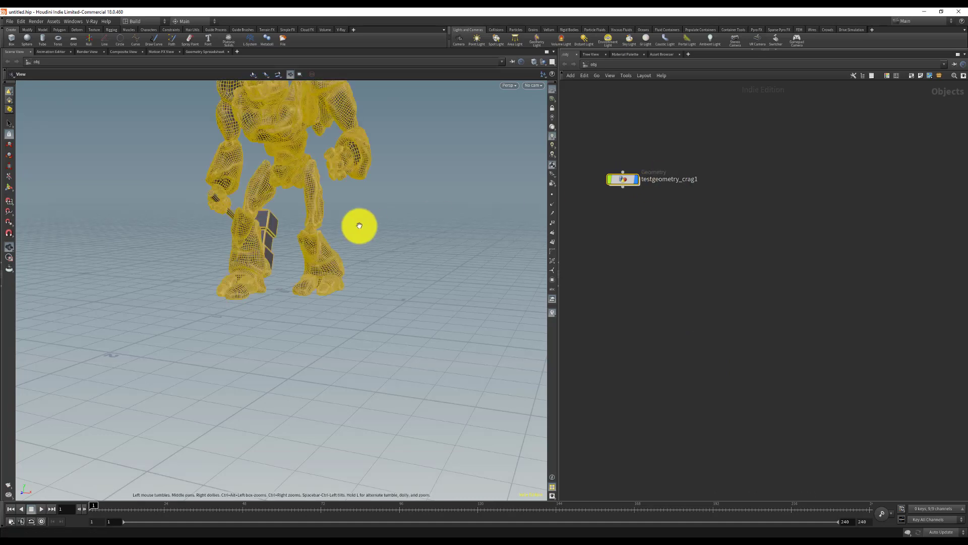
Bring the whole Crag character into the viewport and set the viewport shading to Smooth Shaded
right_drag(361, 224, 219, 231)
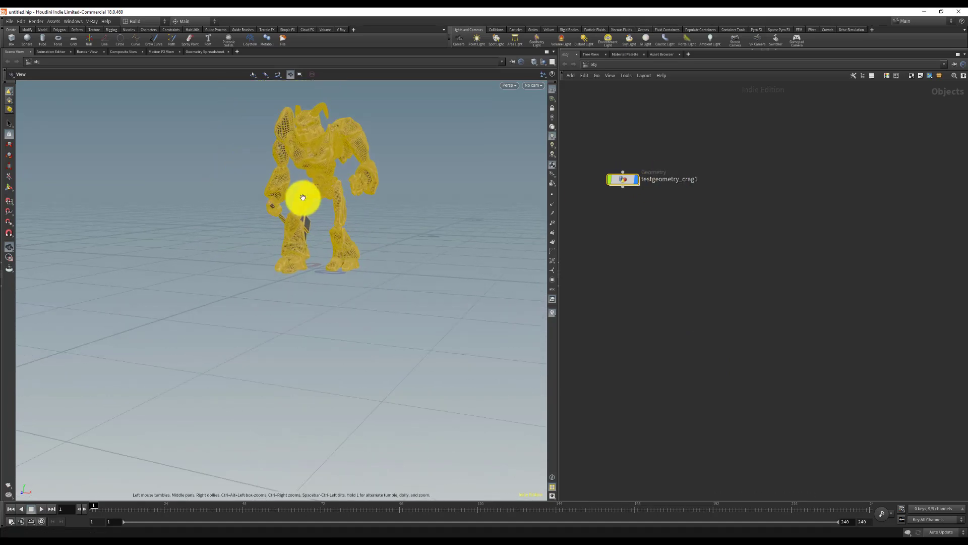
right_drag(371, 272, 433, 259)
mouse_move(432, 259)
mouse_down()
mouse_move(407, 249)
mouse_move(417, 251)
mouse_up()
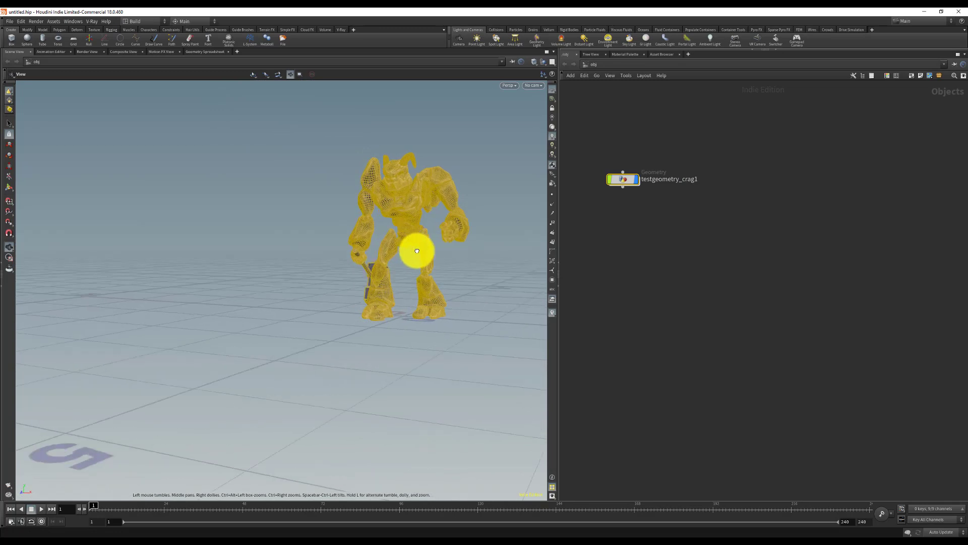
click(535, 62)
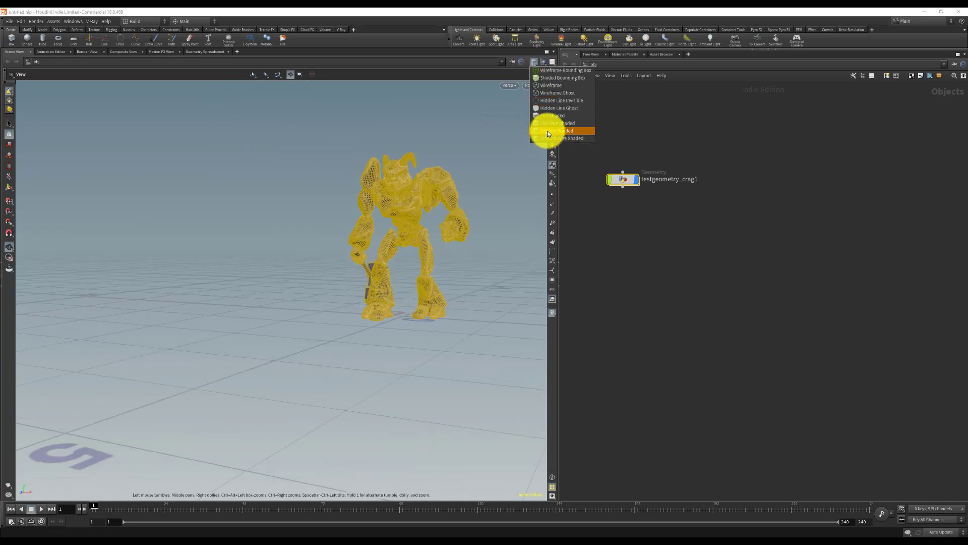
click(547, 132)
Rename the test geometry node as Craig_Smoke_Setup
double_click(668, 179)
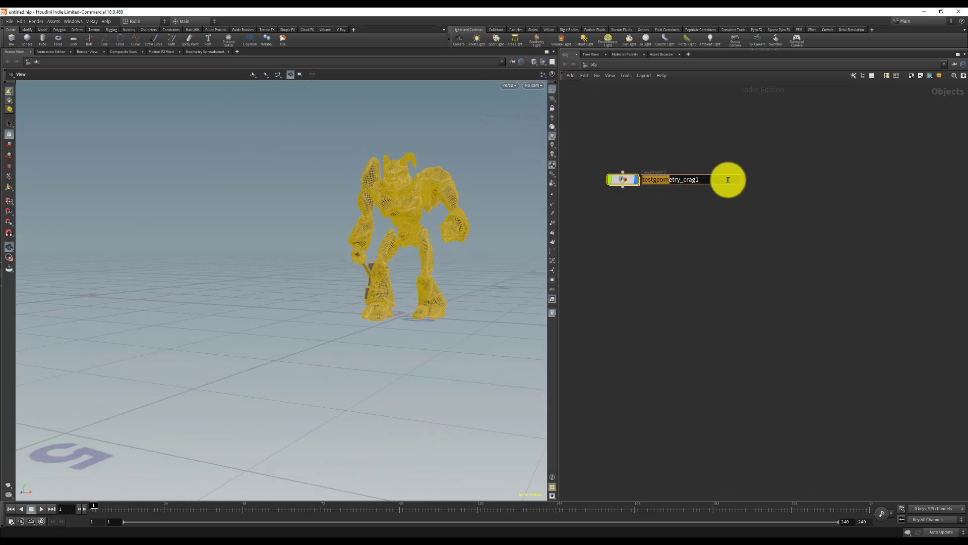
drag(731, 179, 596, 181)
text(Craig)
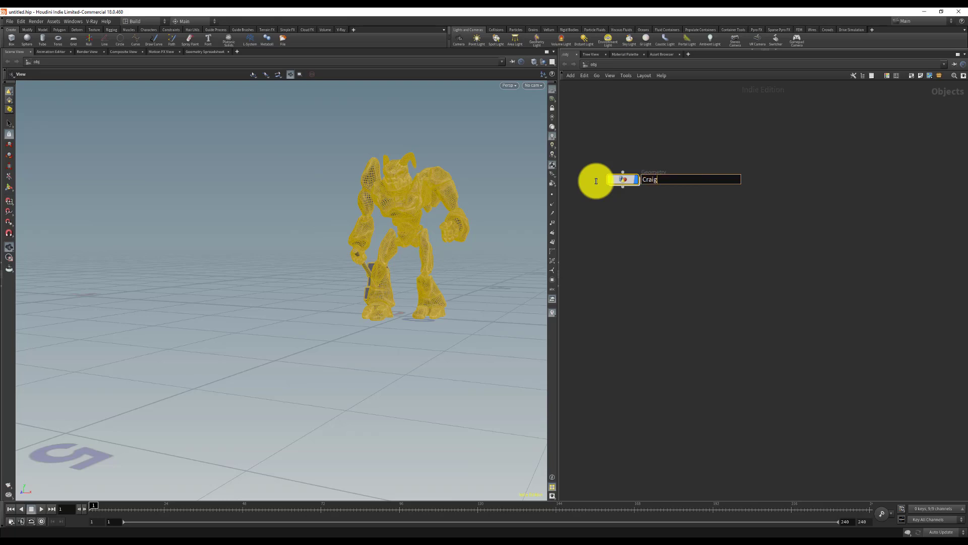
text(_Smoke_Setup)
key(Return)
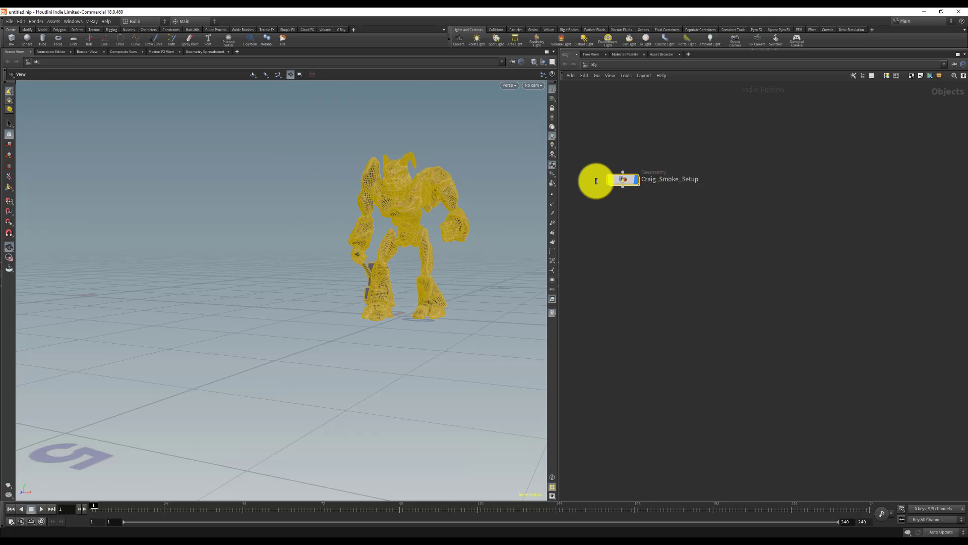
Set the end frame of the animation range to 400
drag(102, 504, 56, 455)
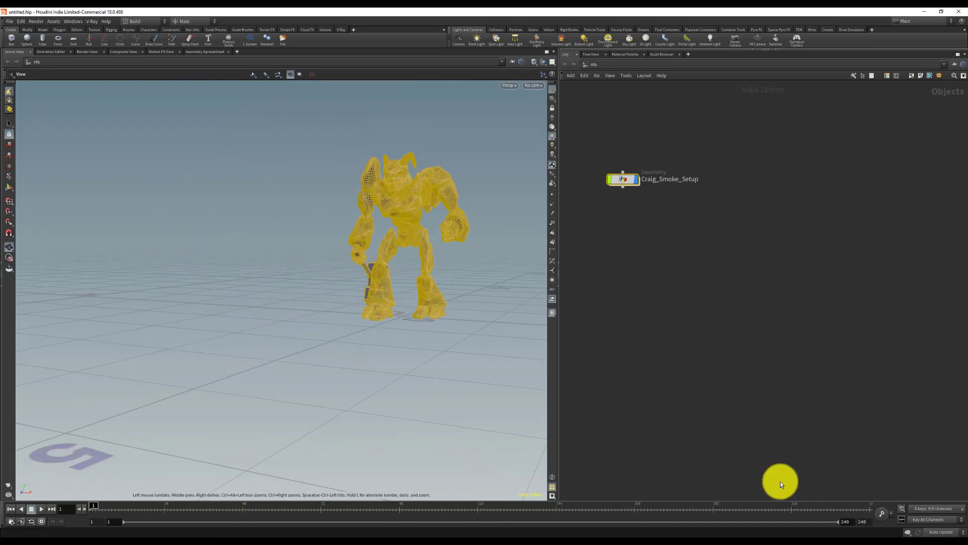
double_click(864, 521)
text(48)
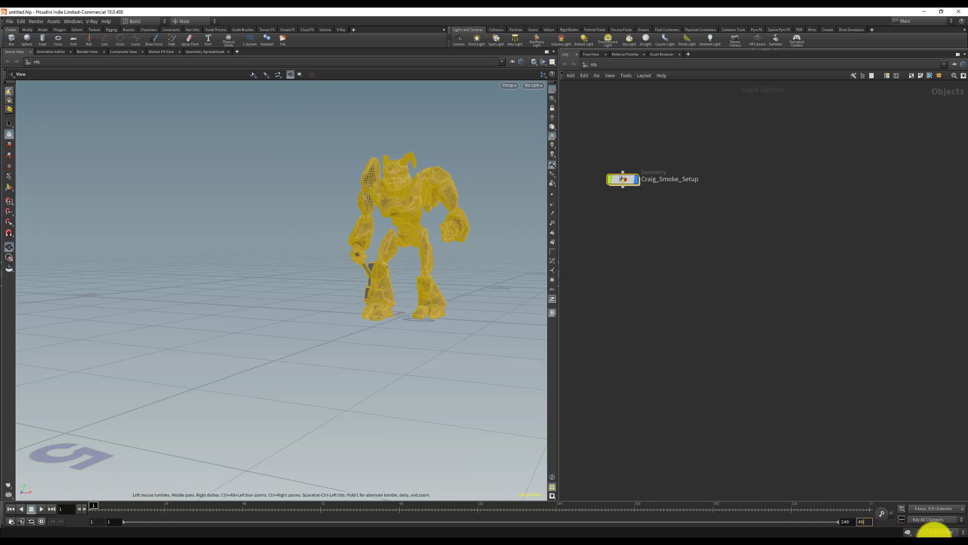
text(0)
key(Return)
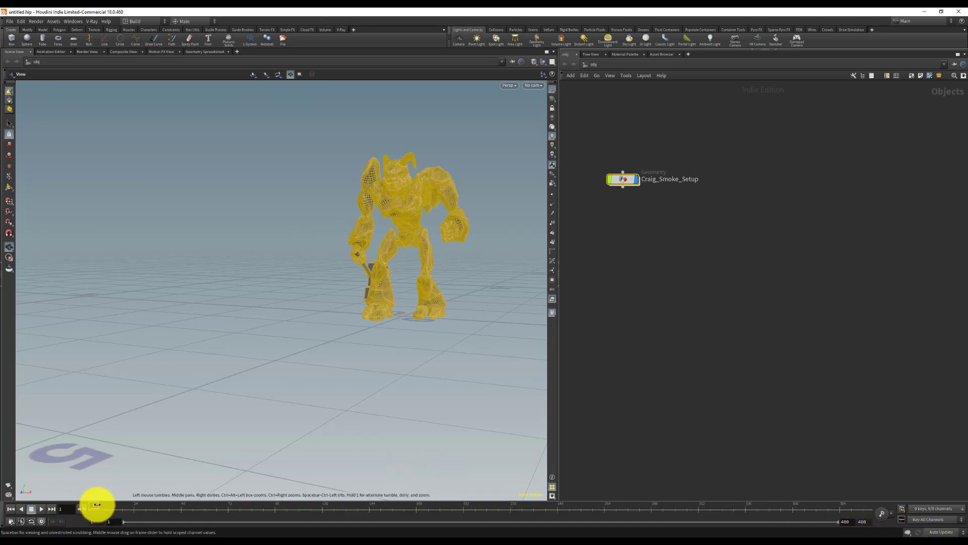
Scrub through the timeline to examine the character's full animation and return to the first frame
drag(97, 504, 287, 505)
right_drag(324, 303, 146, 318)
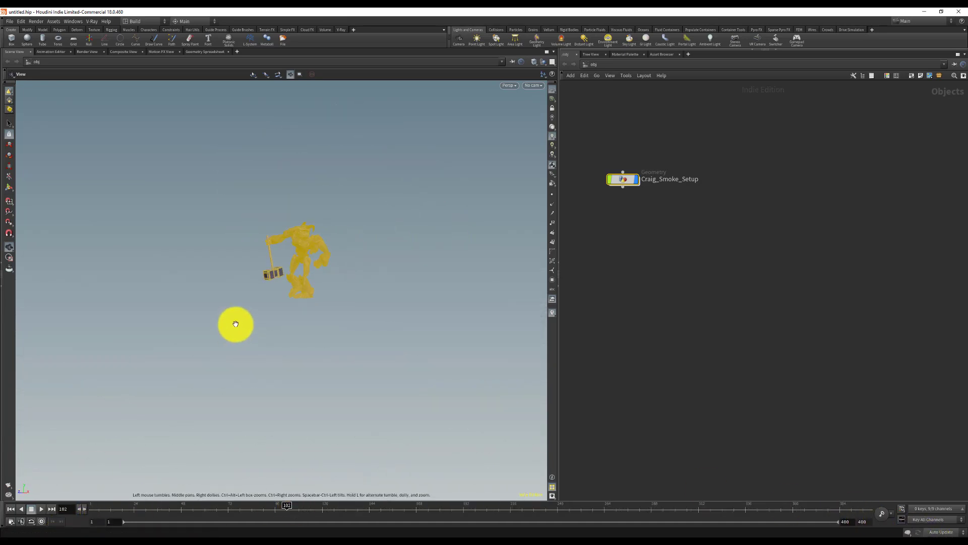
drag(236, 324, 313, 471)
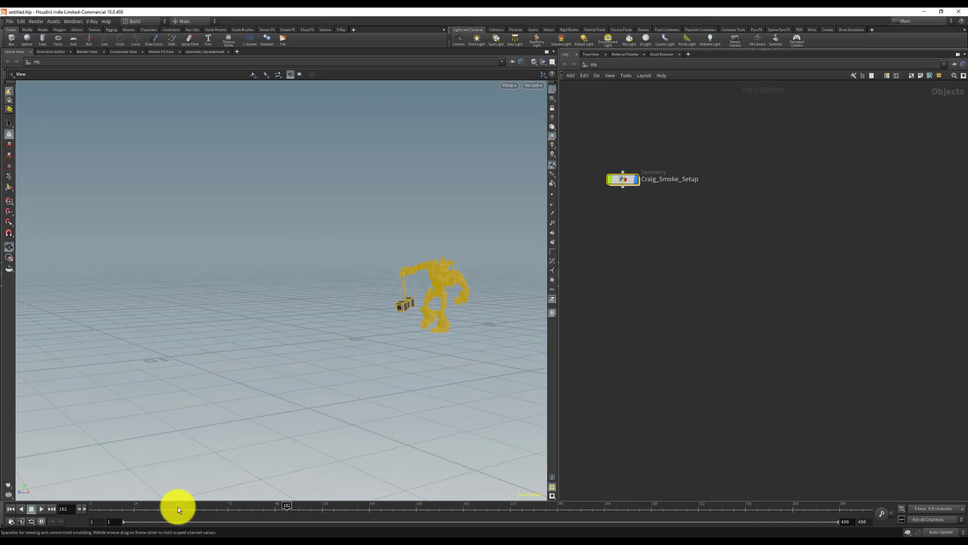
drag(178, 506, 673, 502)
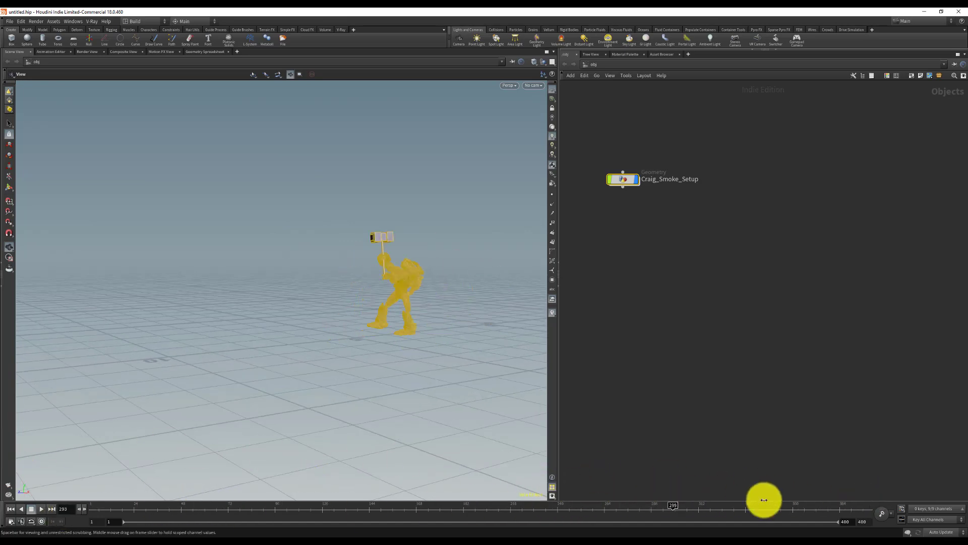
drag(764, 499, 5, 479)
Create a new camera from a low, closer front view of the character
drag(464, 244, 514, 166)
scroll(406, 293, up, 3)
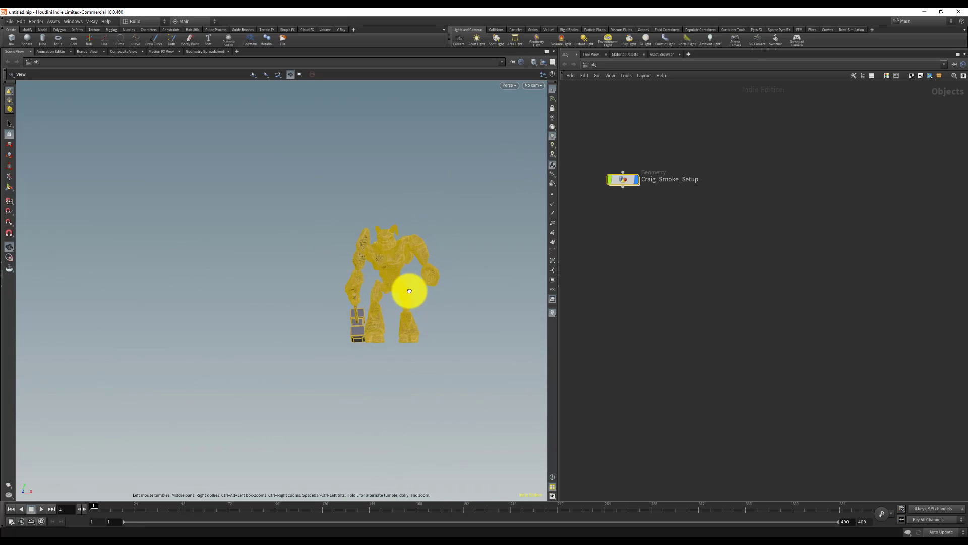
drag(409, 291, 408, 290)
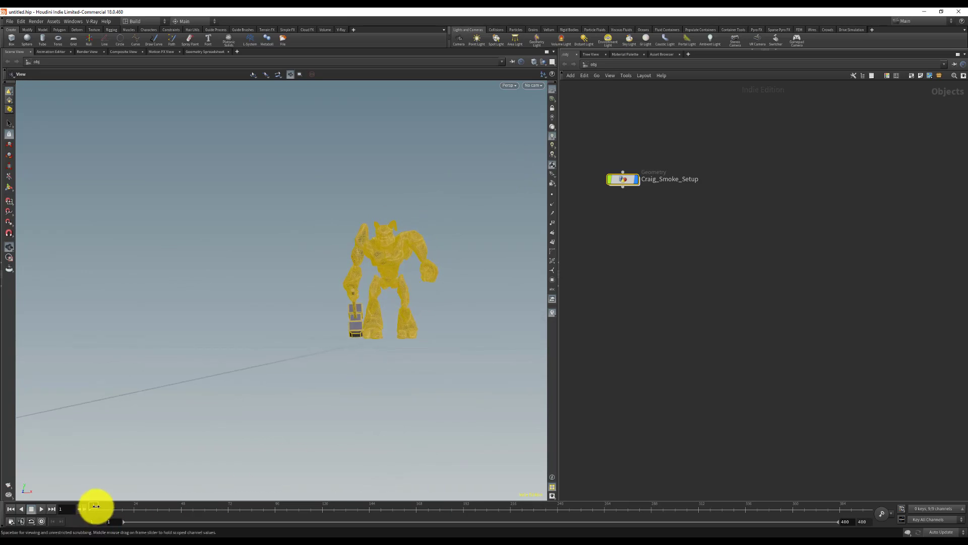
drag(96, 506, 26, 456)
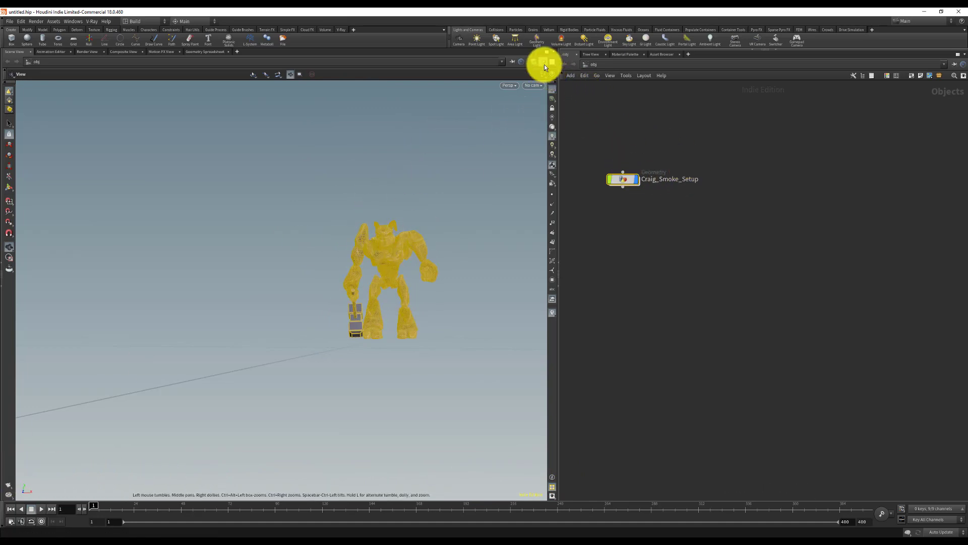
click(534, 85)
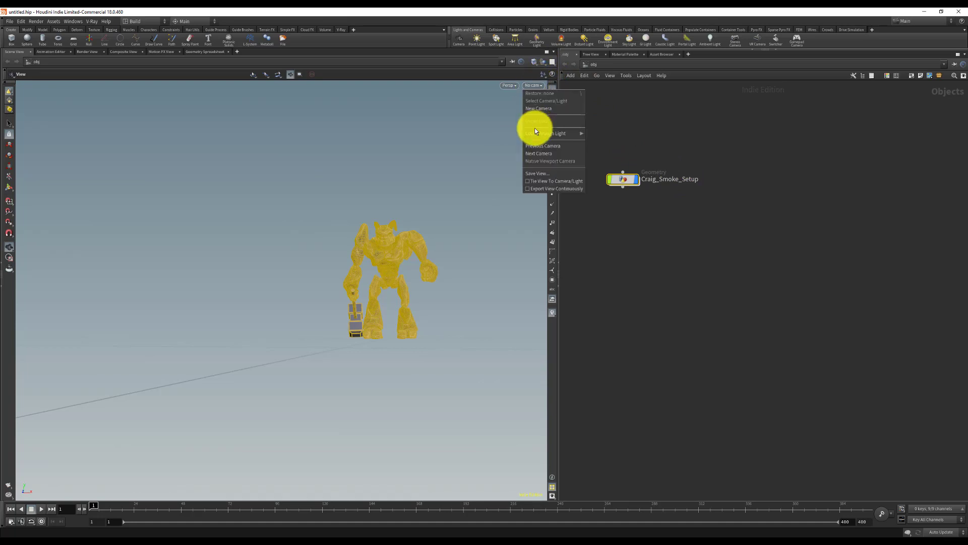
click(543, 101)
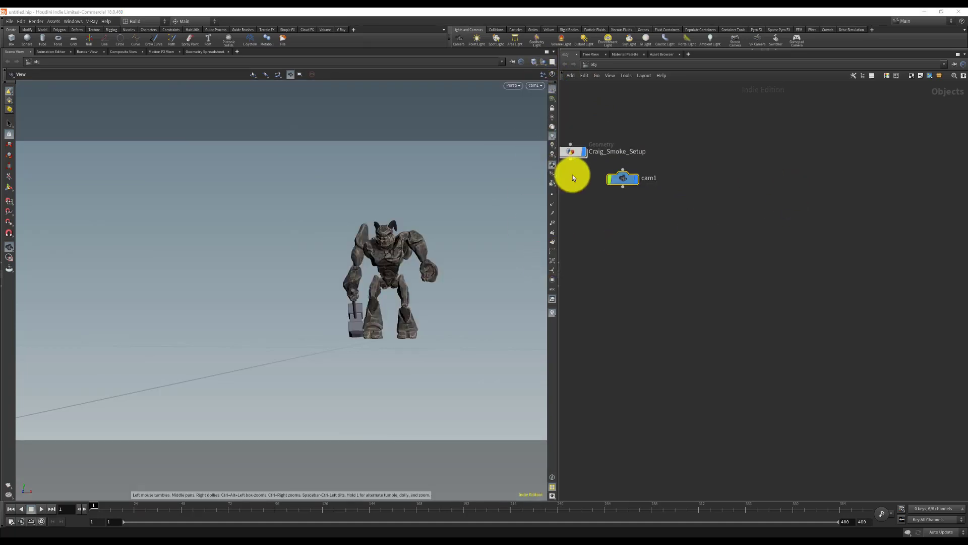
Lay out the nodes in the network and rename the new camera as cam_render
key(l)
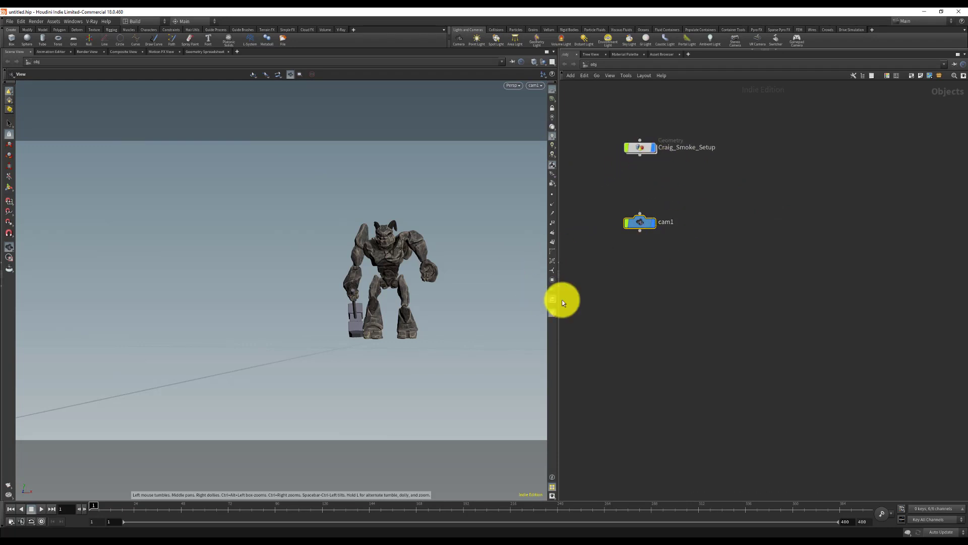
double_click(668, 222)
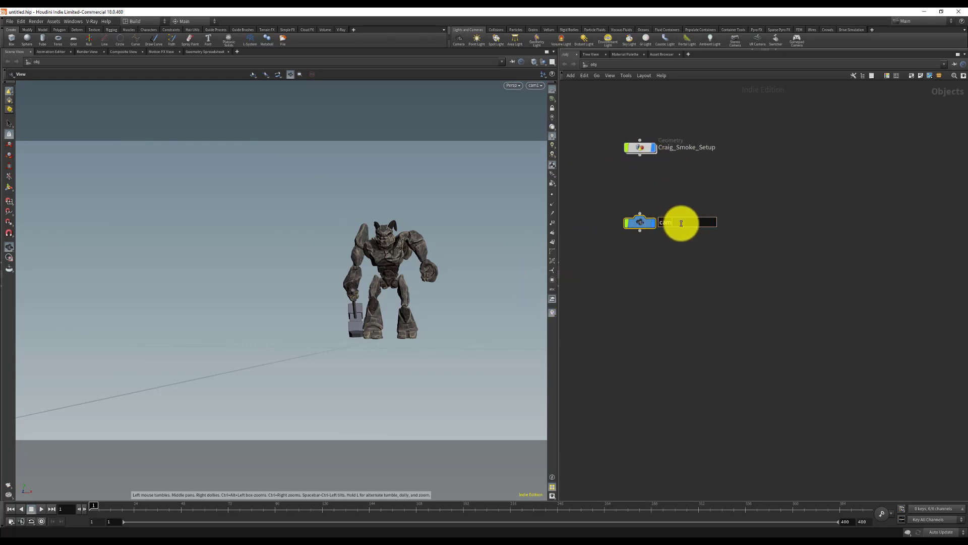
text(cam_render)
key(Return)
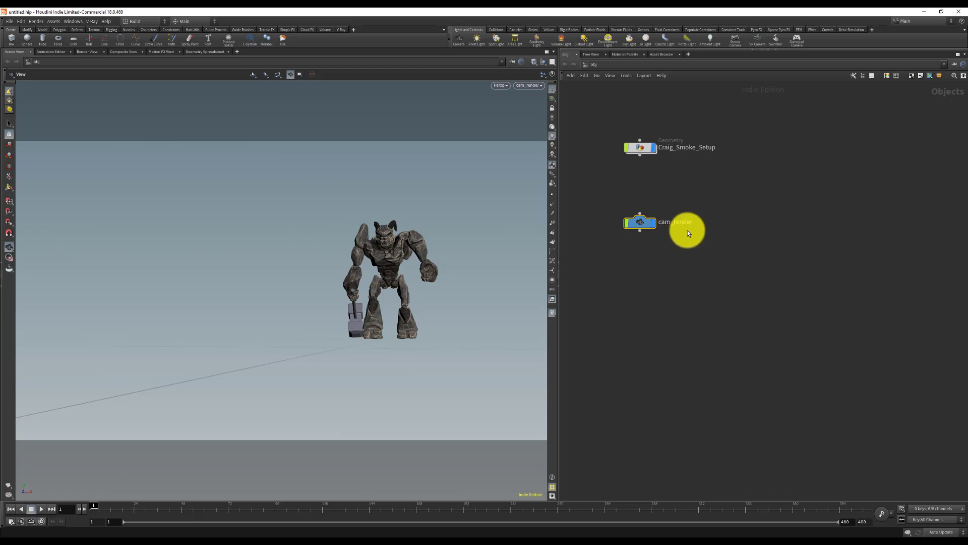
Show the parameters of cam_render and lock the camera to the viewport
key(p)
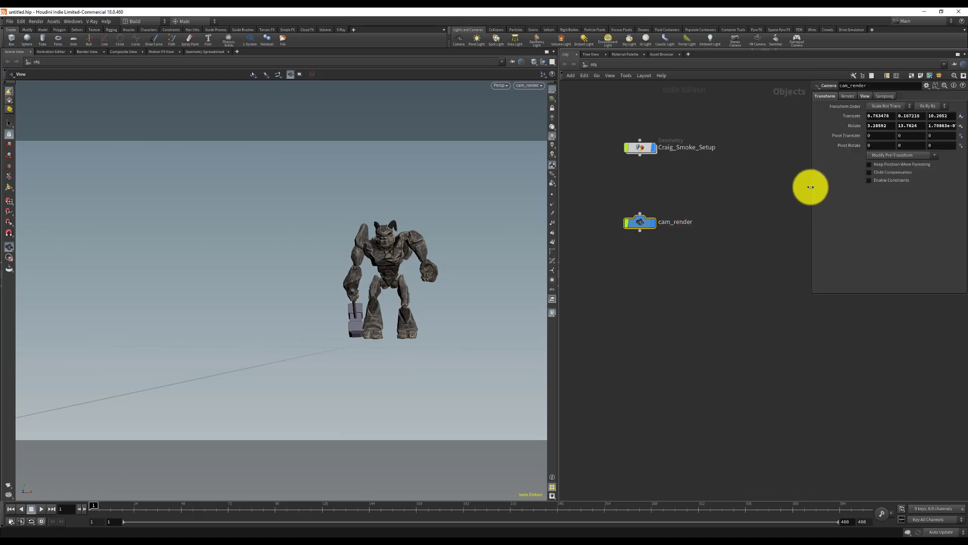
drag(807, 186, 763, 191)
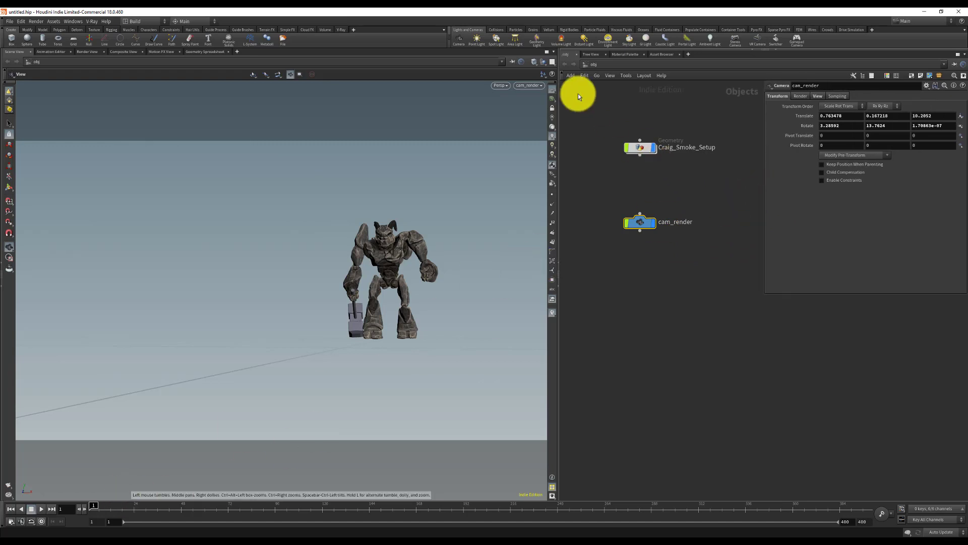
click(552, 109)
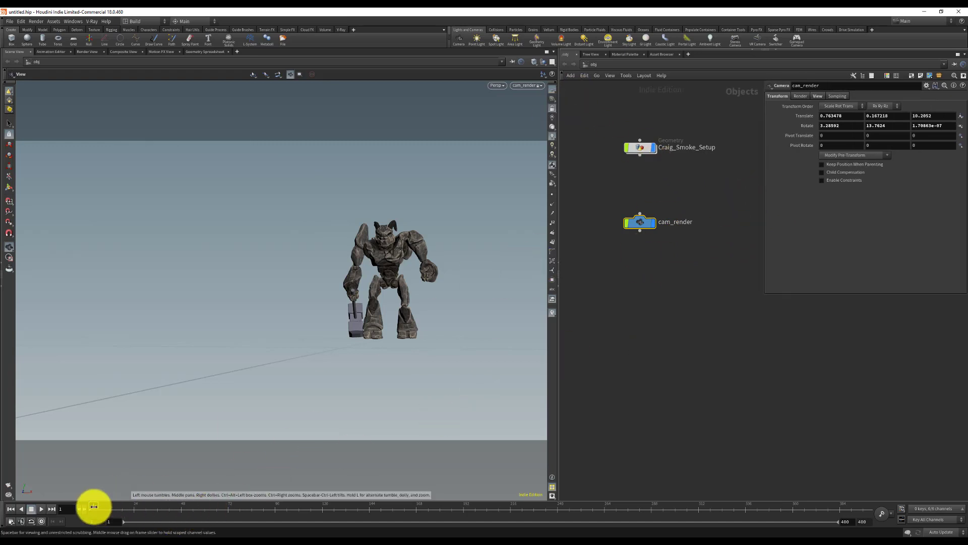
Move to frame 326 and set the camera's focal length to 35 mm and its aperture to 50
drag(93, 506, 493, 504)
drag(543, 485, 726, 505)
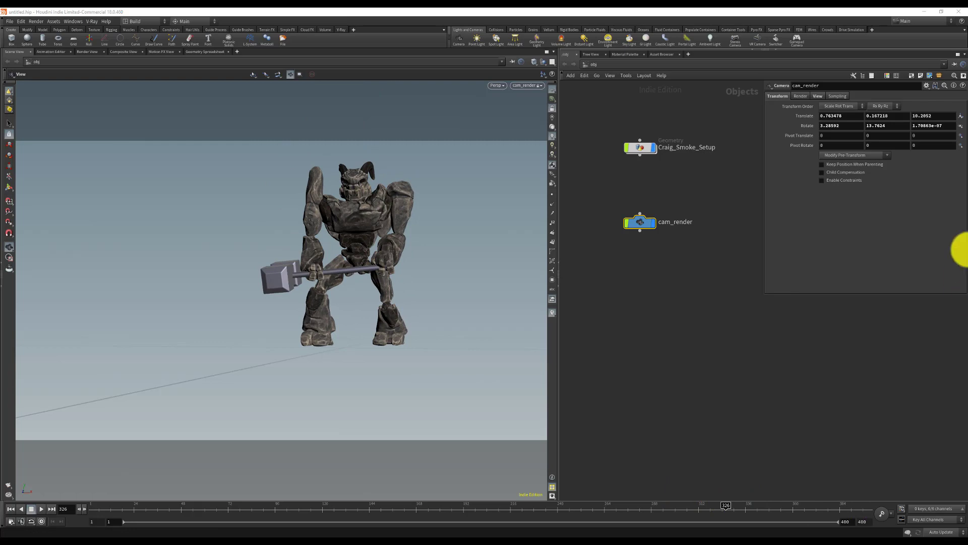
click(818, 97)
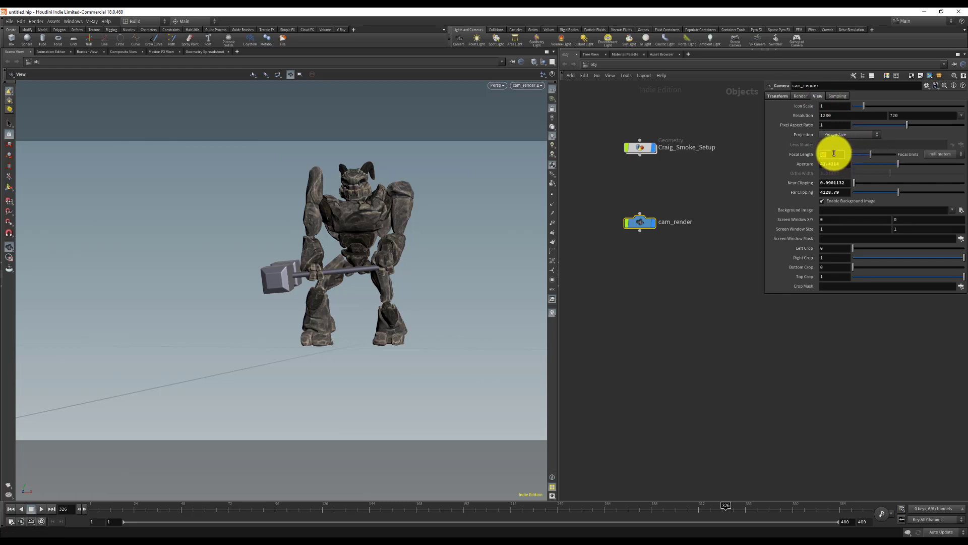
key(Return)
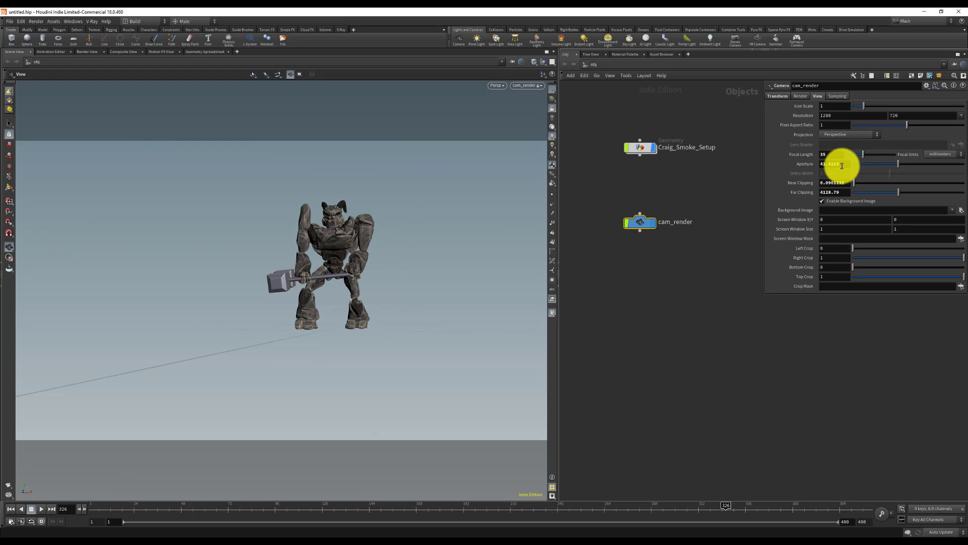
text(50)
key(Return)
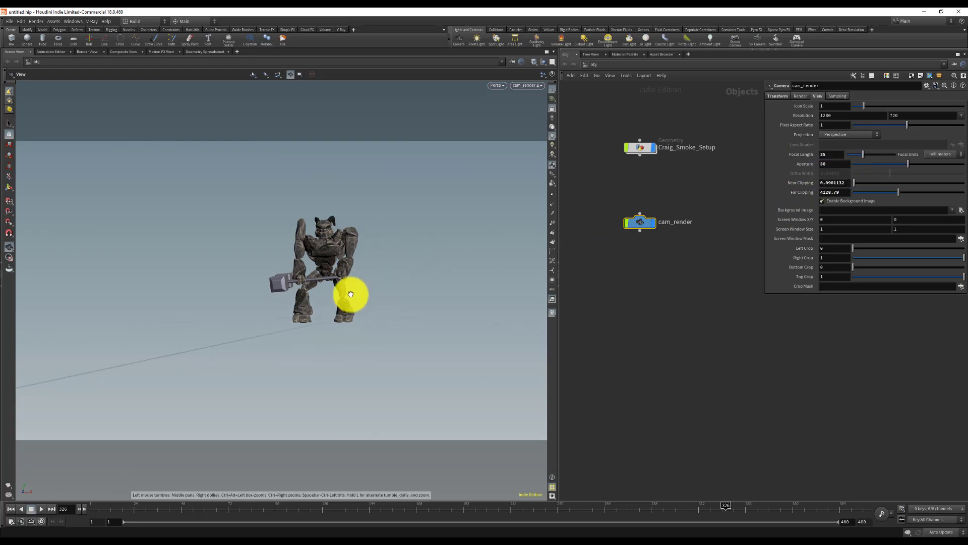
Reframe the character through cam_render, then show the camera's transform parameters at frame 1
mouse_move(348, 294)
mouse_down()
mouse_move(318, 288)
mouse_move(443, 328)
mouse_move(408, 320)
mouse_move(452, 316)
mouse_move(353, 299)
mouse_up()
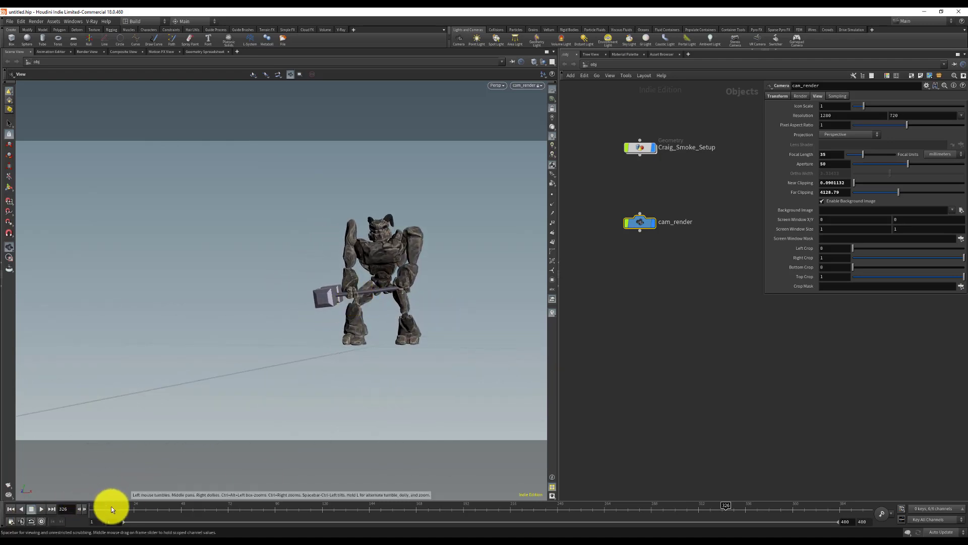
drag(108, 504, 17, 467)
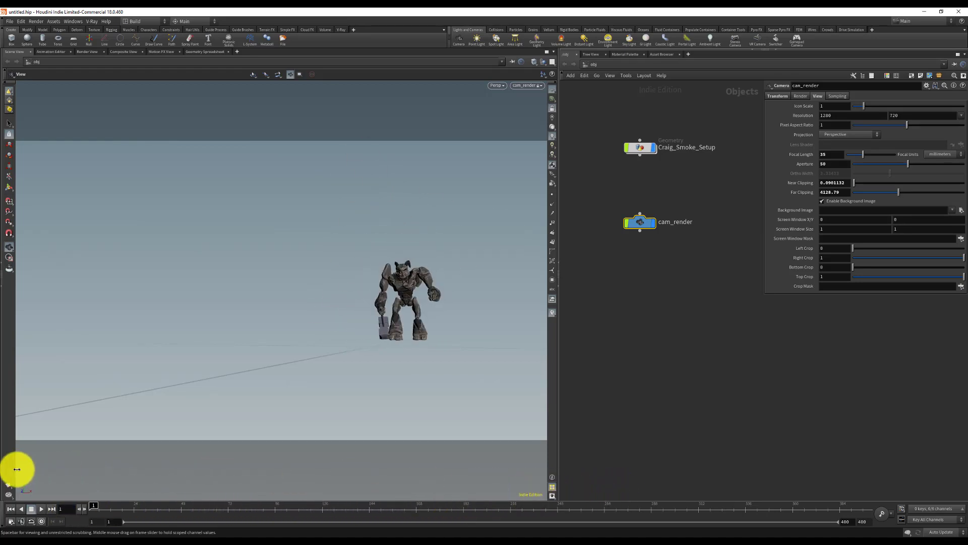
click(778, 96)
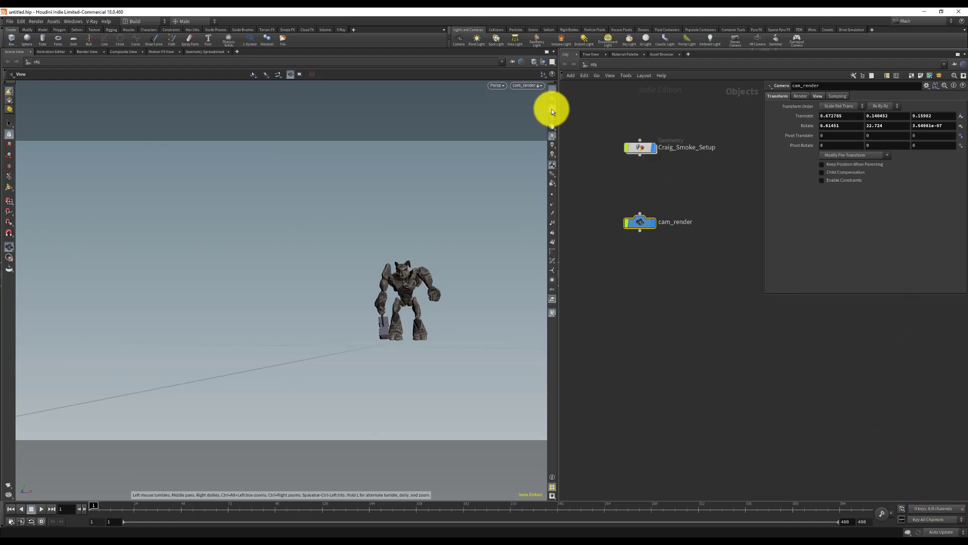
Aim cam_render at the character with its handles and move it closer, to a translation of about 1.03, 0.45, 6.12
drag(380, 319, 426, 274)
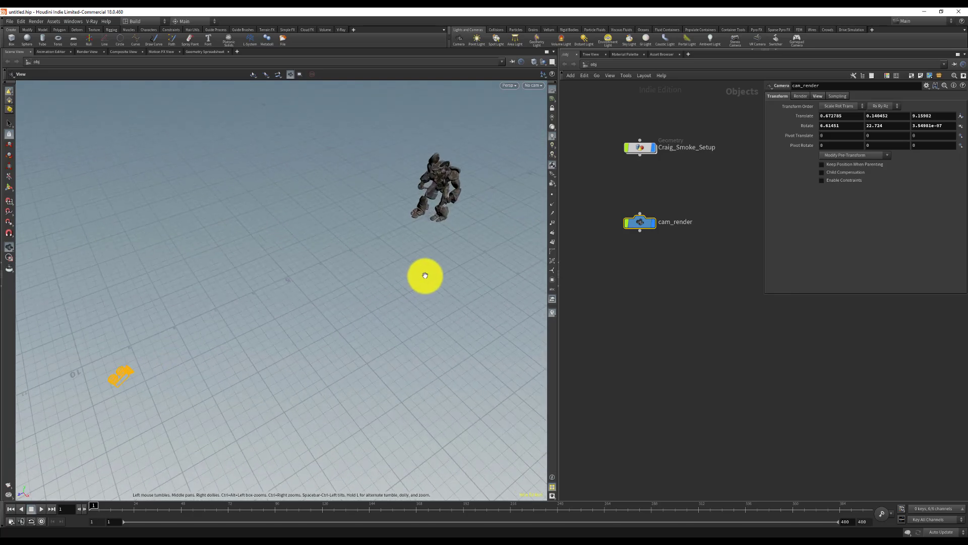
click(7, 190)
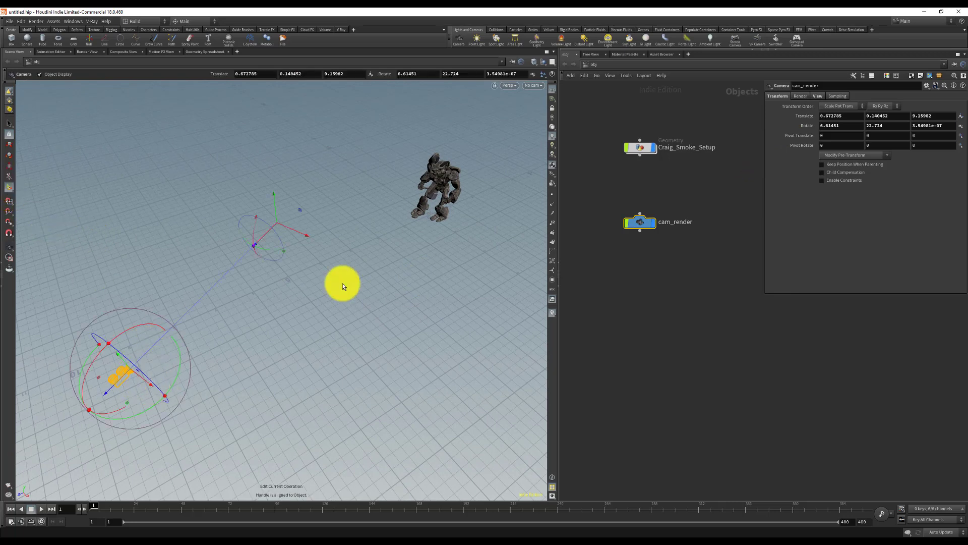
drag(302, 231, 434, 217)
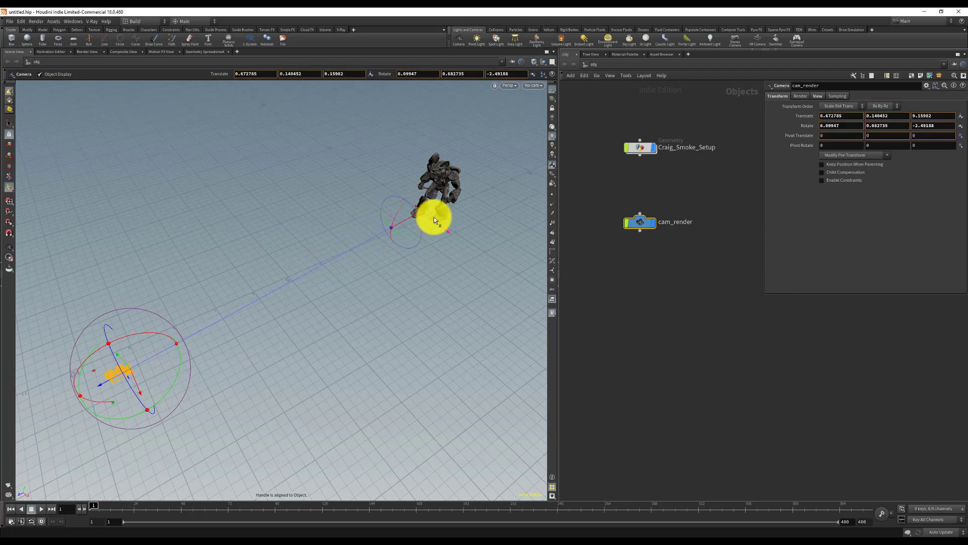
drag(134, 383, 343, 255)
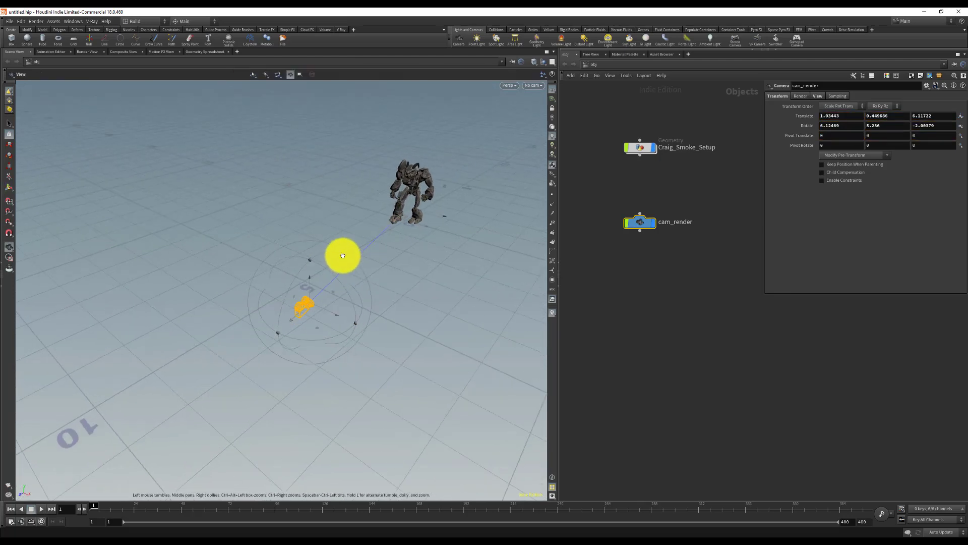
Look through cam_render and shift it to a translation of about 0.535, 0.467, 6.163 to centre the character
click(534, 86)
click(537, 121)
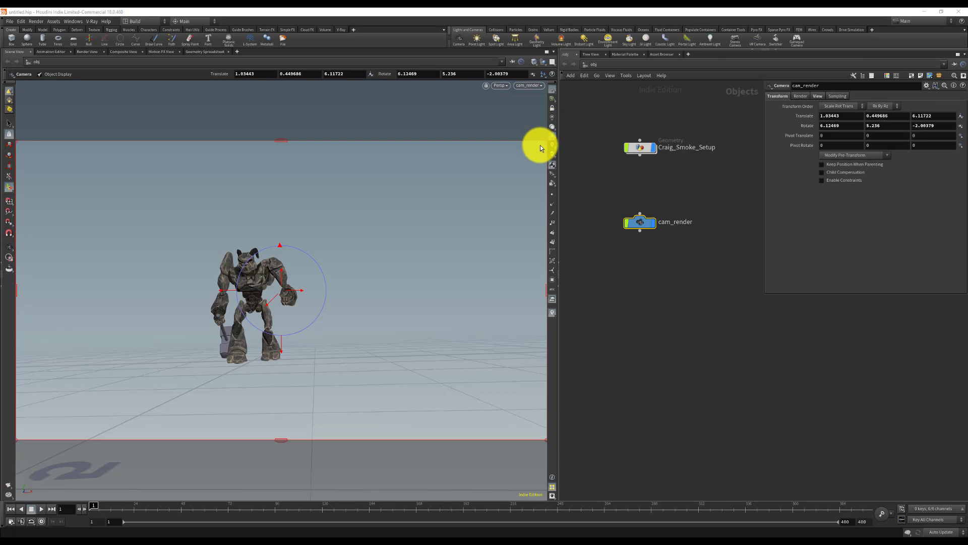
drag(285, 287, 266, 293)
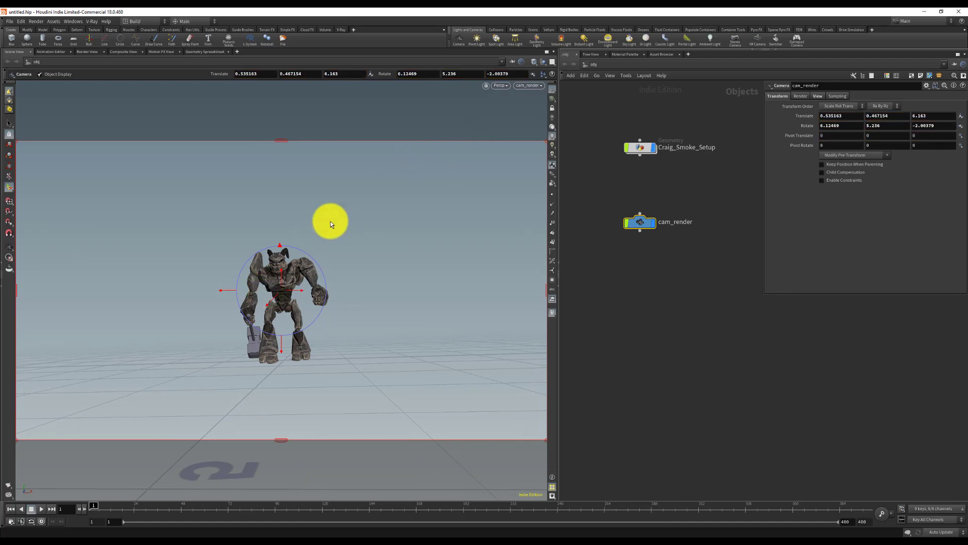
key(Escape)
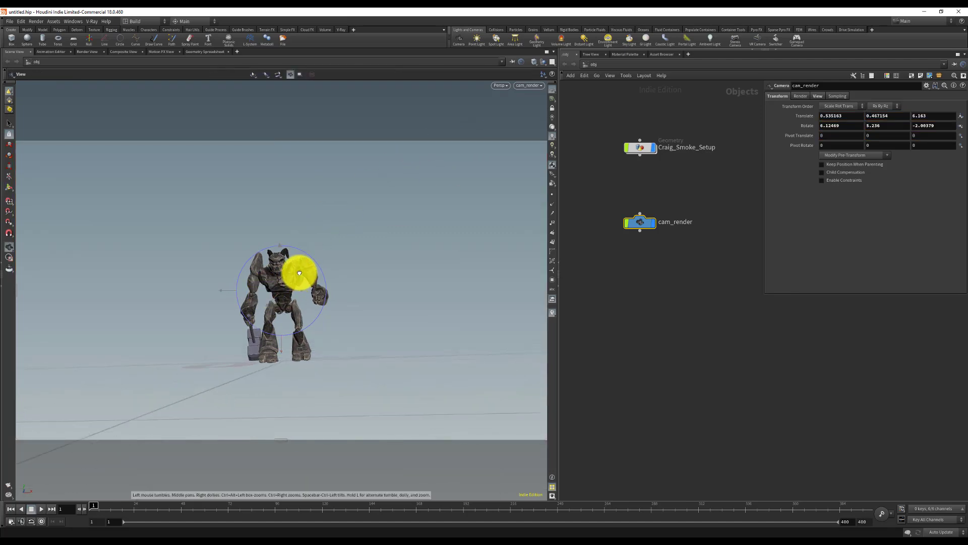
key(Return)
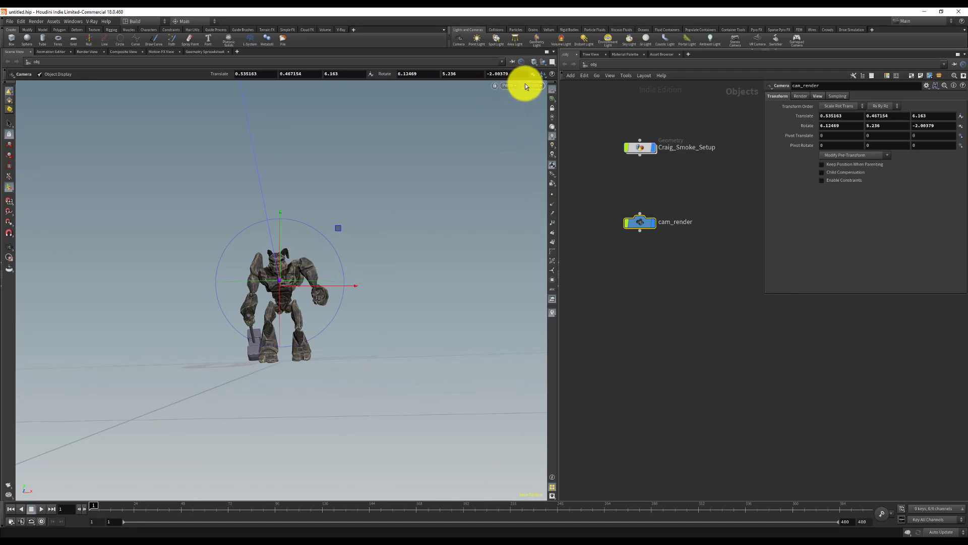
Keyframe all translate and rotate channels of cam_render at frame 1
mouse_move(92, 503)
mouse_down()
mouse_move(424, 494)
mouse_move(595, 465)
mouse_move(71, 470)
mouse_up()
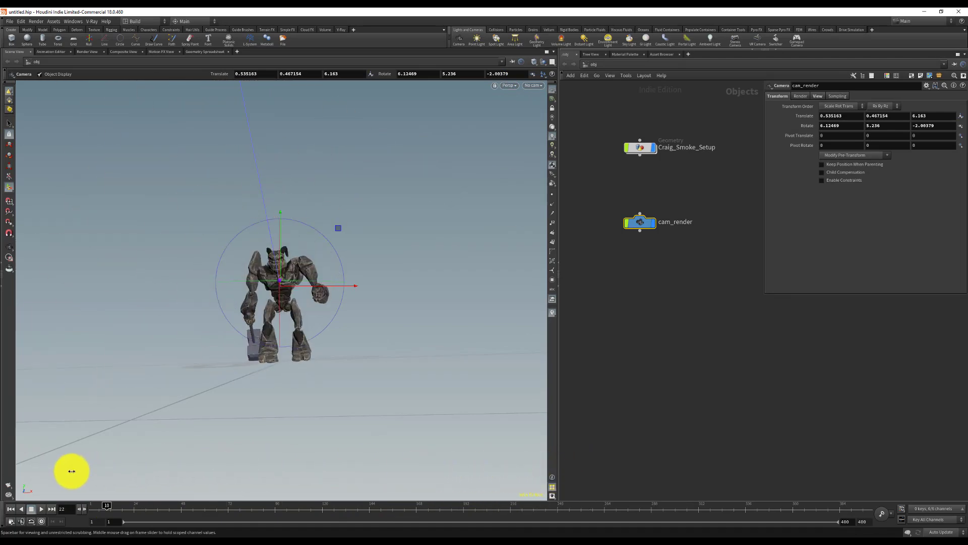
alt+click(800, 117)
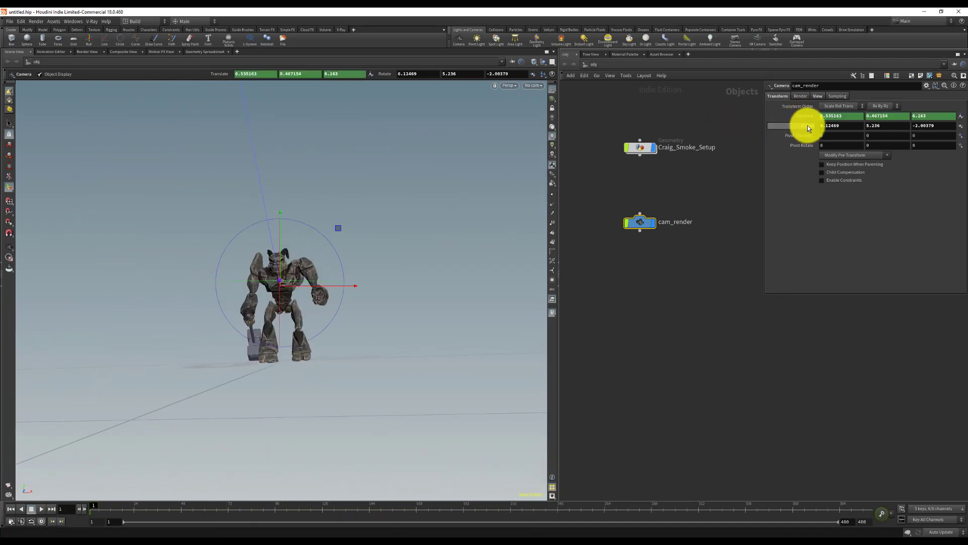
alt+click(807, 126)
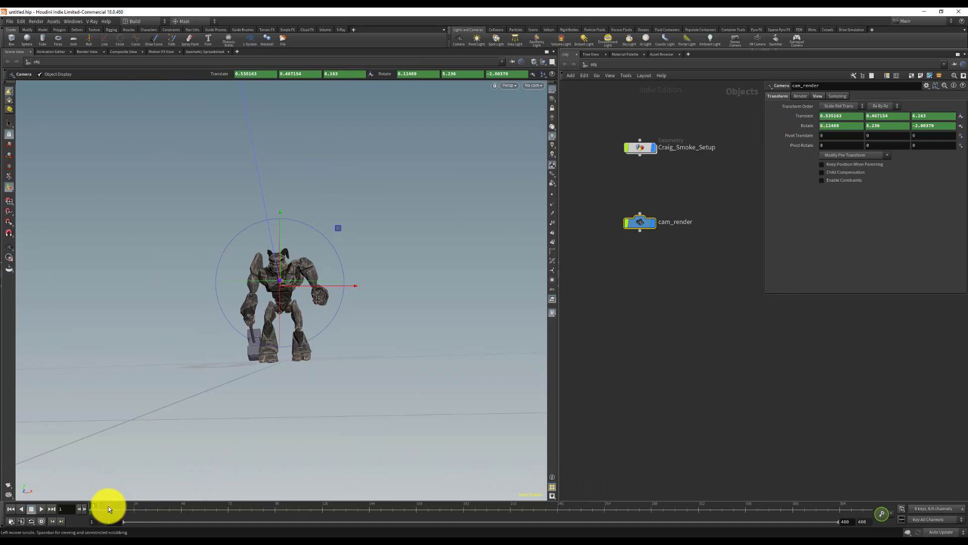
Try changing cam_render's Z translation to 5.663 at frame 287
mouse_move(109, 508)
mouse_down()
mouse_move(580, 486)
mouse_move(547, 486)
mouse_move(809, 501)
mouse_move(625, 510)
mouse_move(649, 512)
mouse_up()
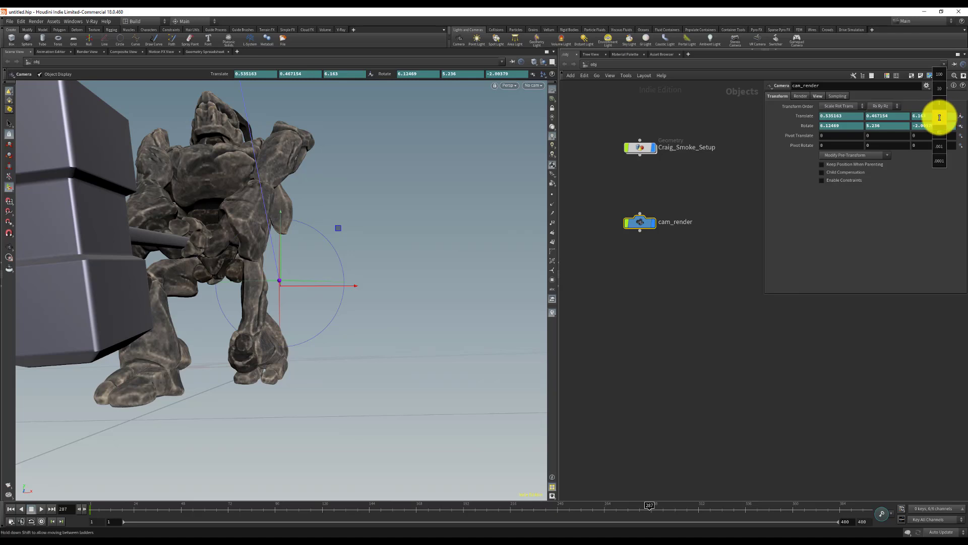
middle_drag(921, 119, 924, 120)
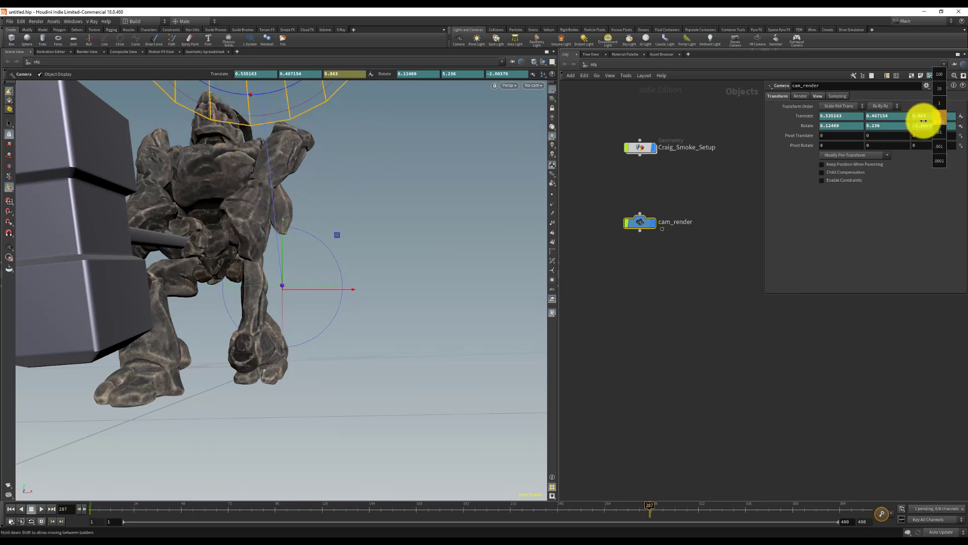
key(ctrl+z)
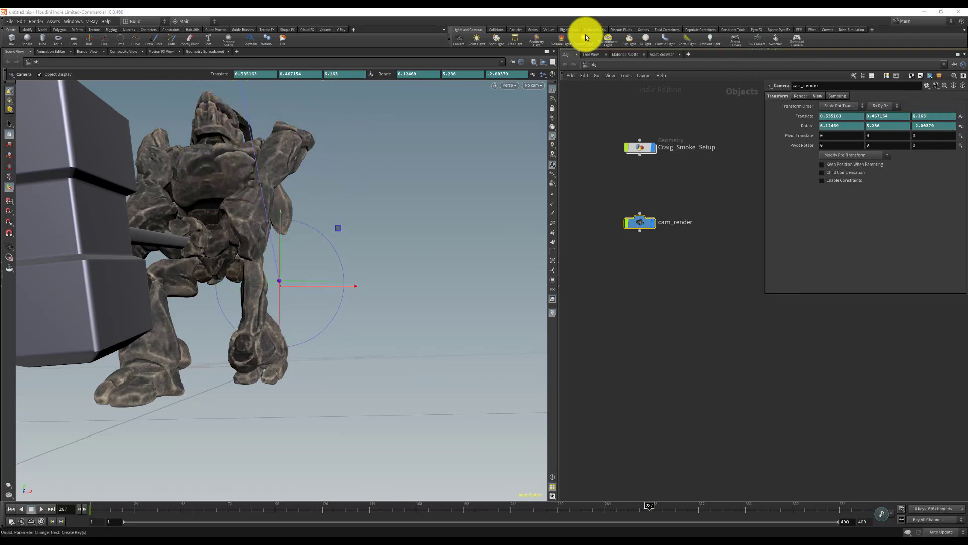
Look through cam_render at frame 1 and set its X translation to 0.835163 and Y rotation to 22.136
click(540, 83)
click(541, 122)
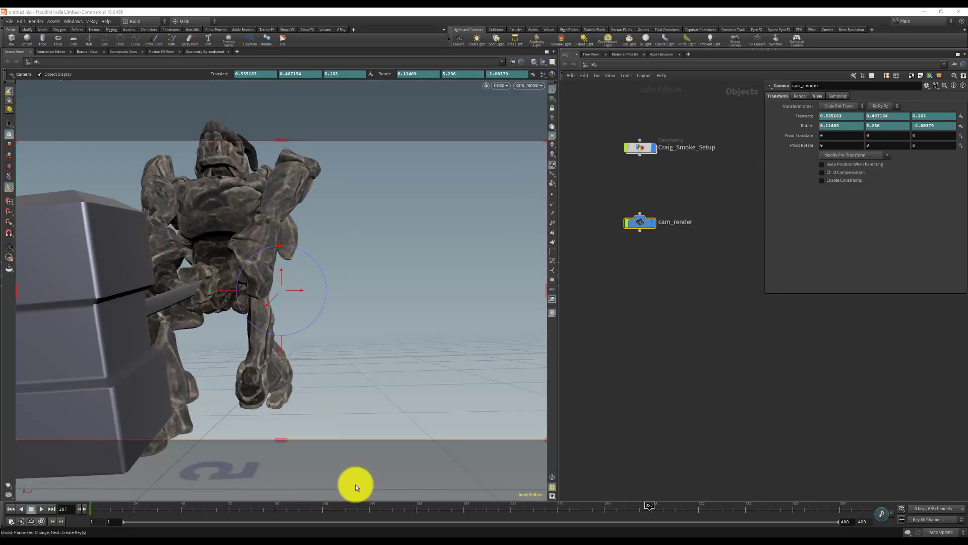
drag(128, 508, 12, 478)
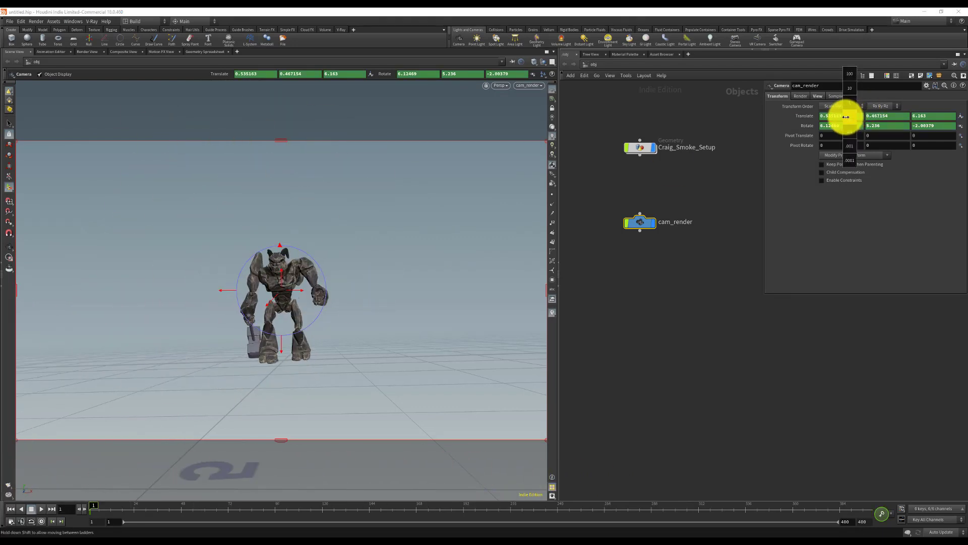
middle_drag(846, 117, 880, 130)
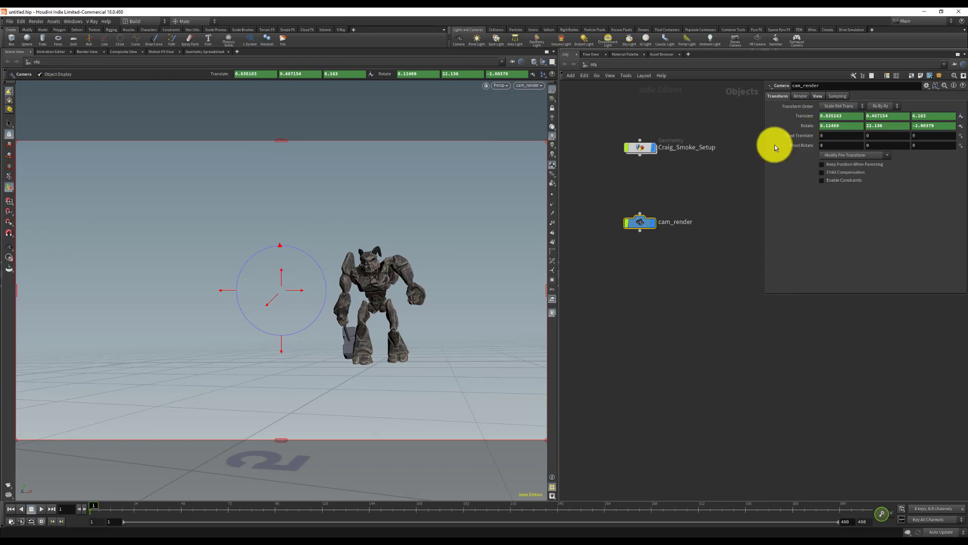
At frame 228, set cam_render's Z translation to 7.163, X rotation to 14.5247 and Y rotation to 14.336, and keyframe translation and rotation
drag(104, 504, 534, 432)
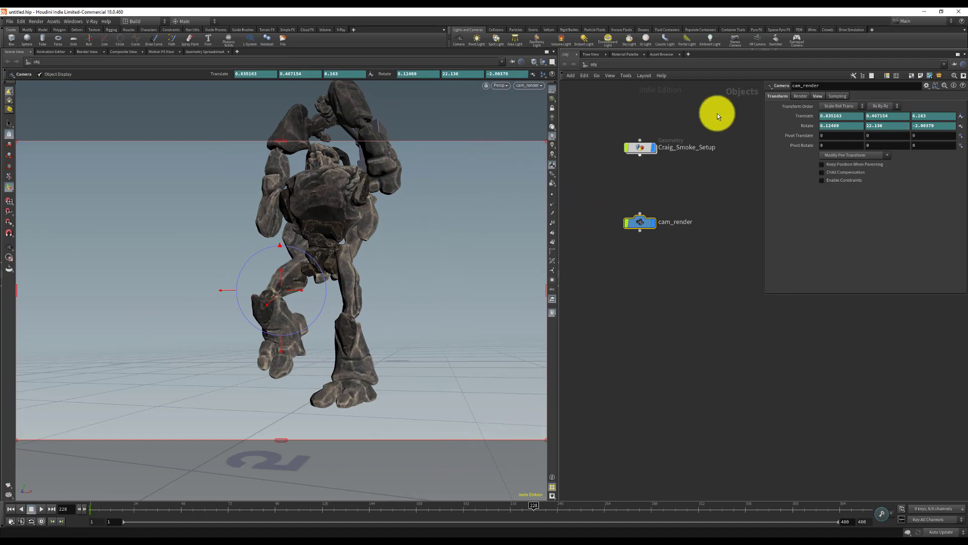
middle_drag(924, 115, 963, 118)
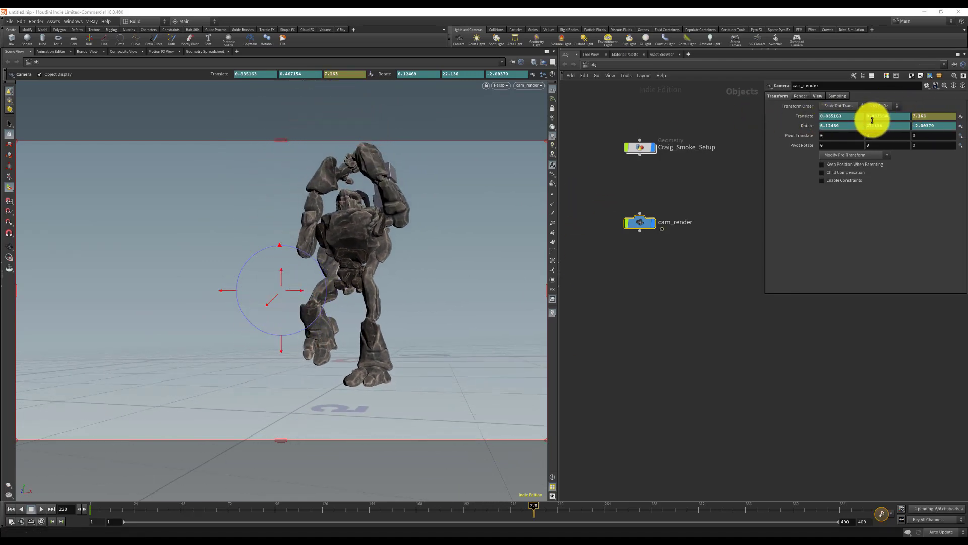
middle_drag(870, 124, 613, 115)
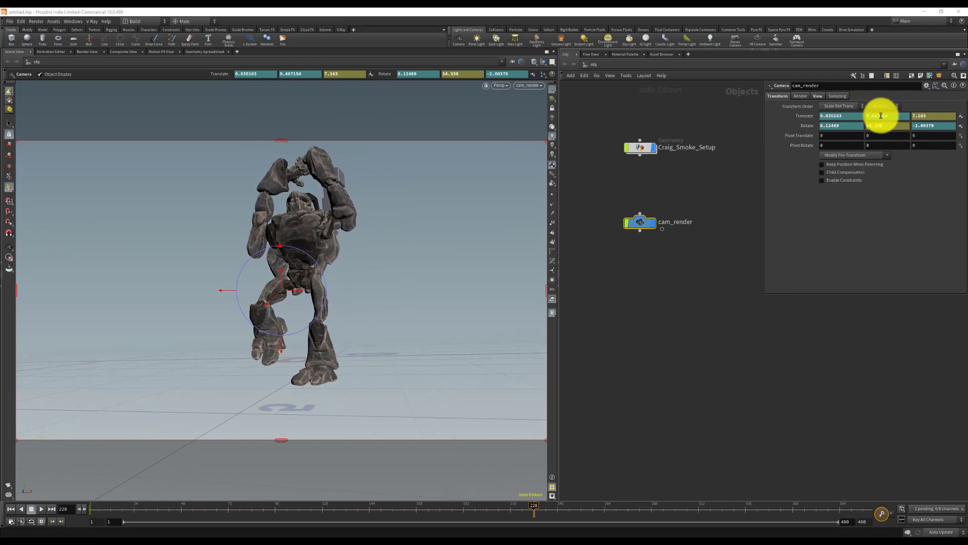
middle_drag(845, 128, 965, 129)
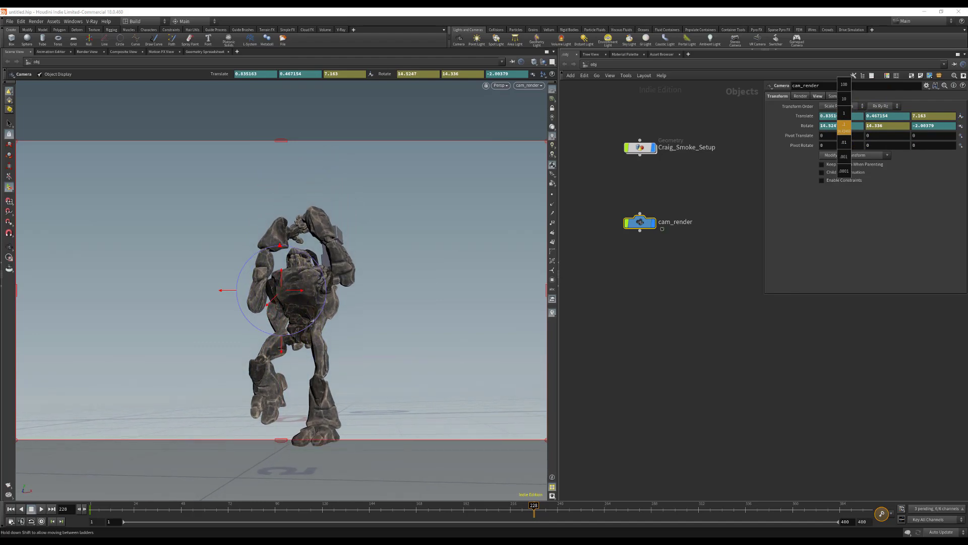
alt+click(794, 125)
alt+click(797, 115)
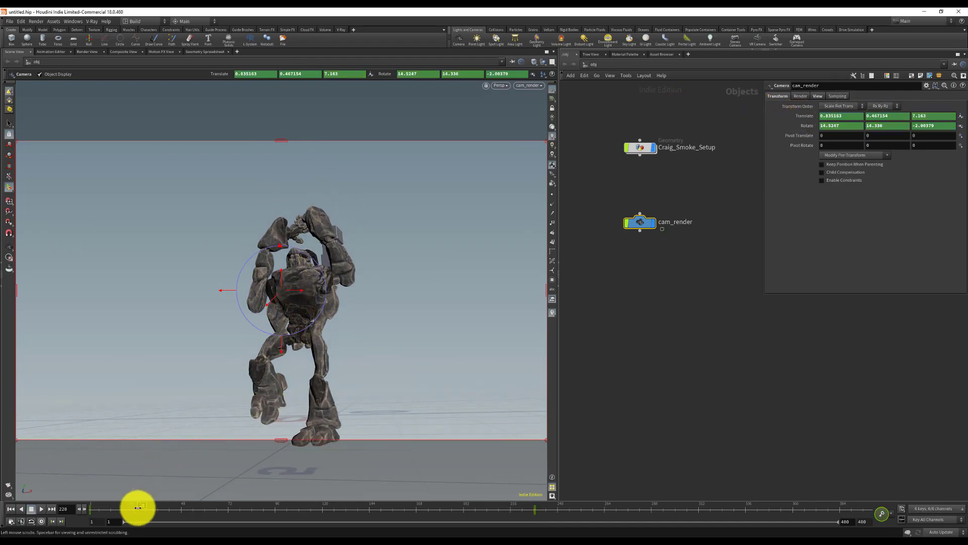
Adjust the frame 228 camera keyframe to an X translation of -0.464837 and a Y rotation of -0.964
drag(138, 507, 533, 431)
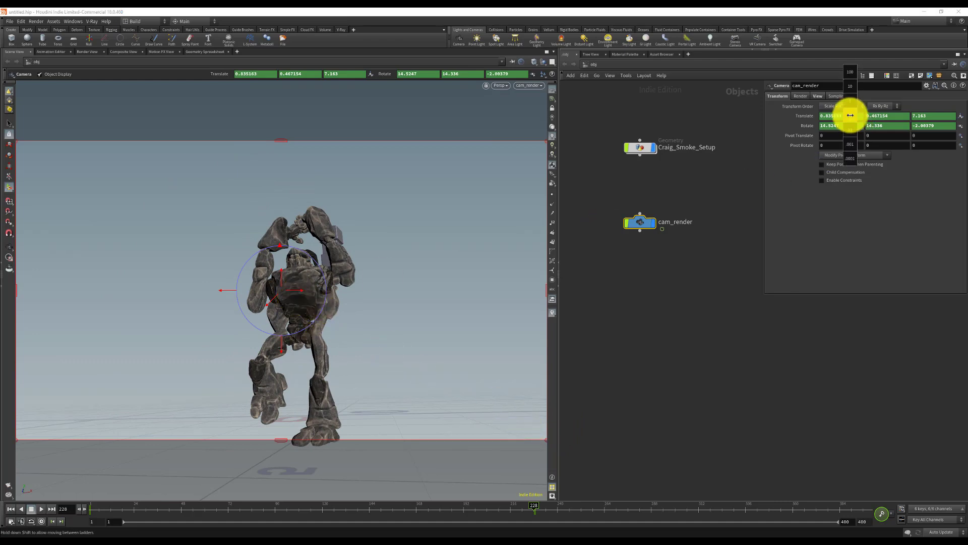
middle_drag(850, 116, 134, 89)
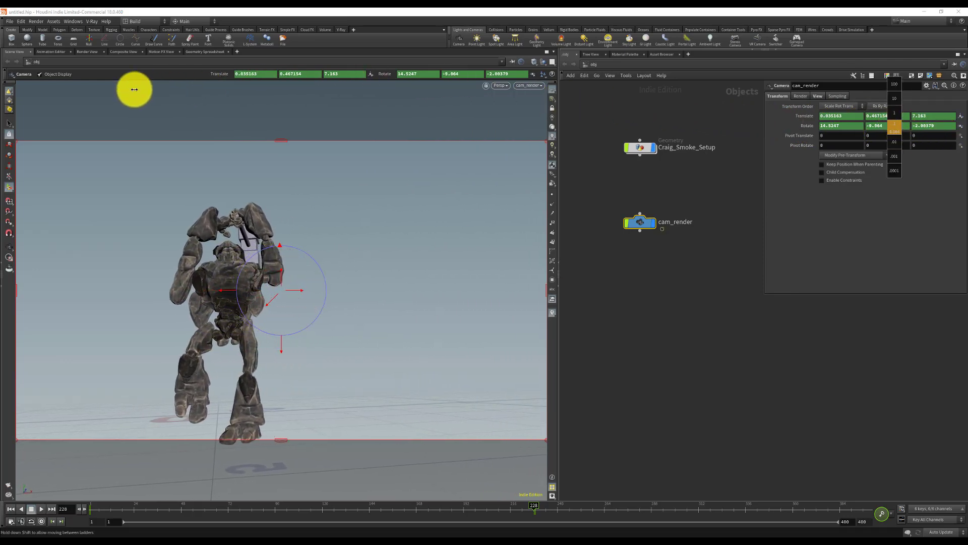
mouse_move(829, 118)
middle_down()
mouse_move(791, 119)
mouse_move(820, 124)
middle_up()
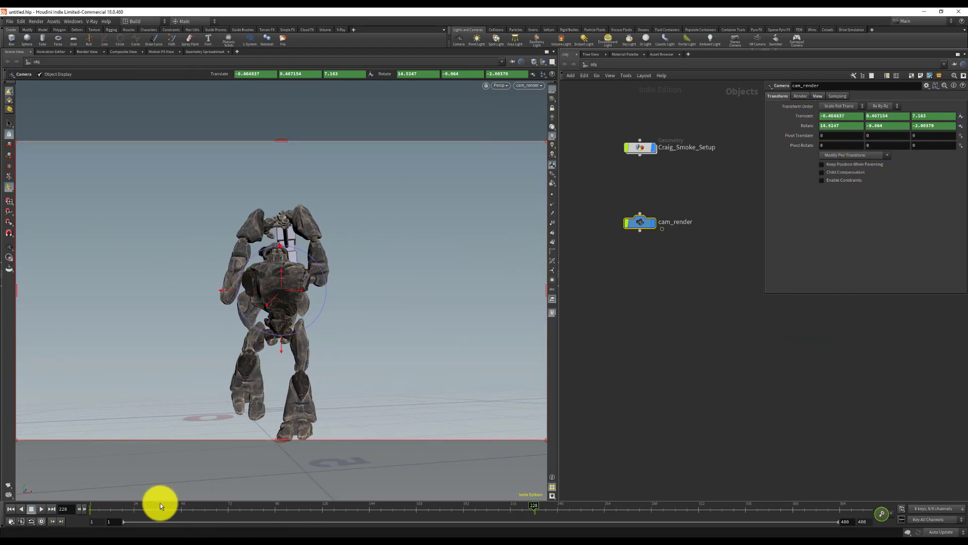
At frame 400, keyframe cam_render with a translation of about 0.235, 0.067, 5.663, an X rotation of about 25.1 and Y rotation of 0.336
drag(159, 503, 868, 506)
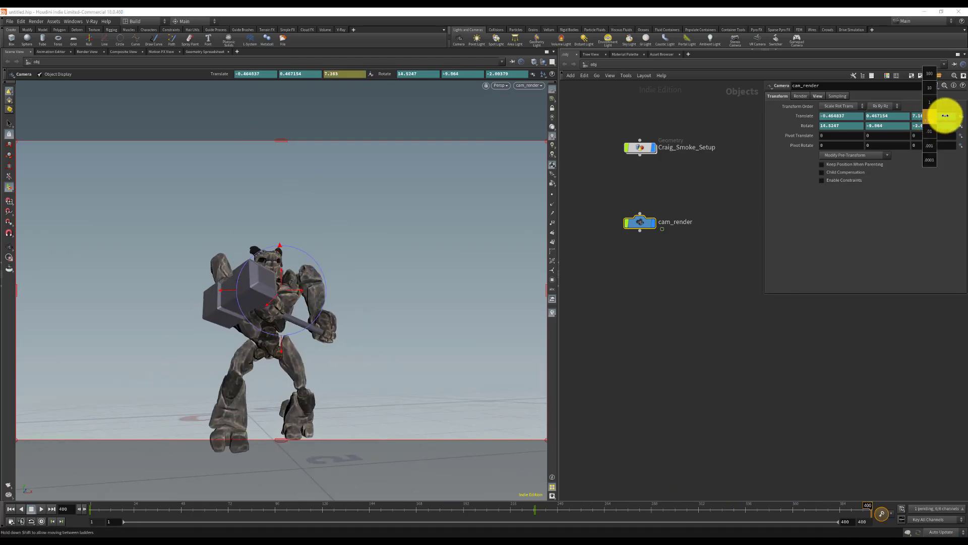
middle_drag(922, 117, 890, 119)
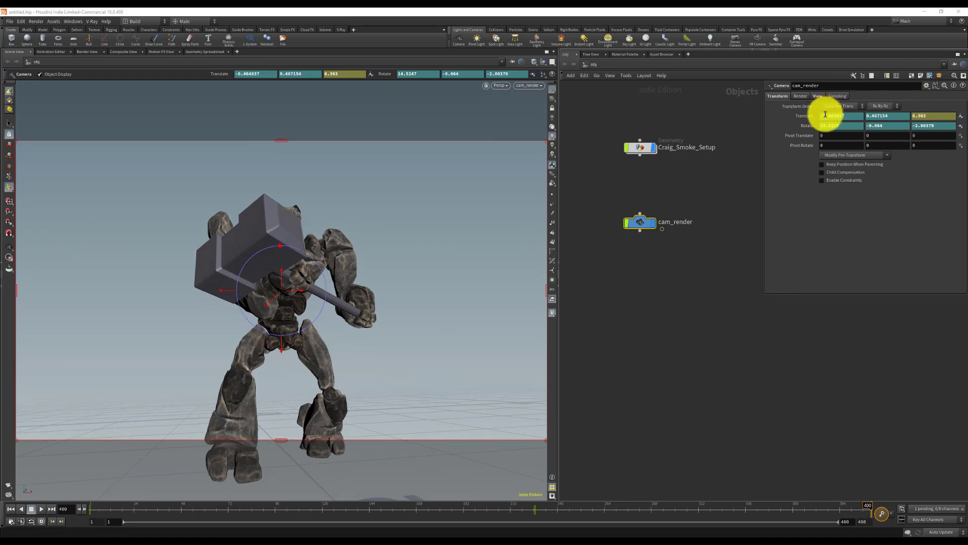
mouse_move(832, 116)
middle_down()
mouse_move(869, 123)
mouse_move(827, 127)
middle_up()
middle_drag(889, 126, 843, 127)
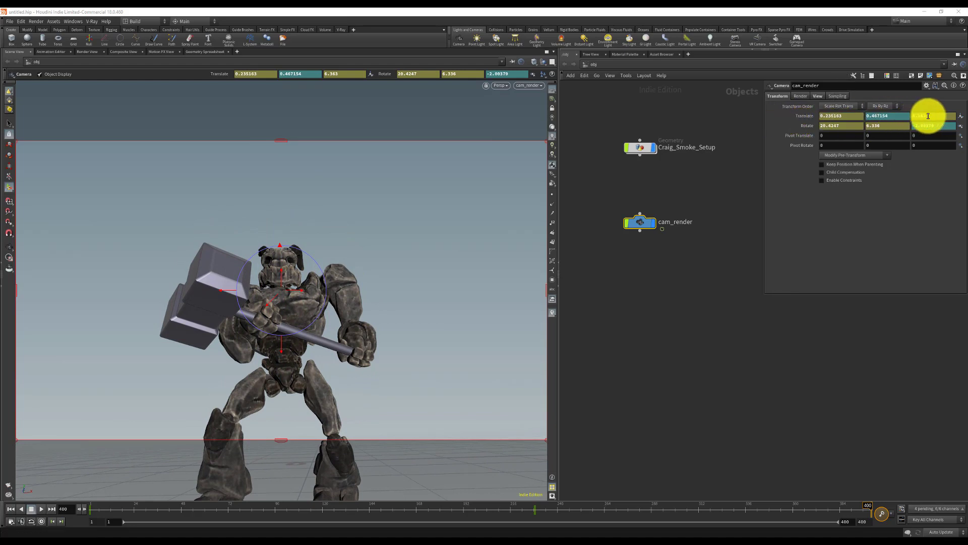
middle_drag(928, 116, 416, 480)
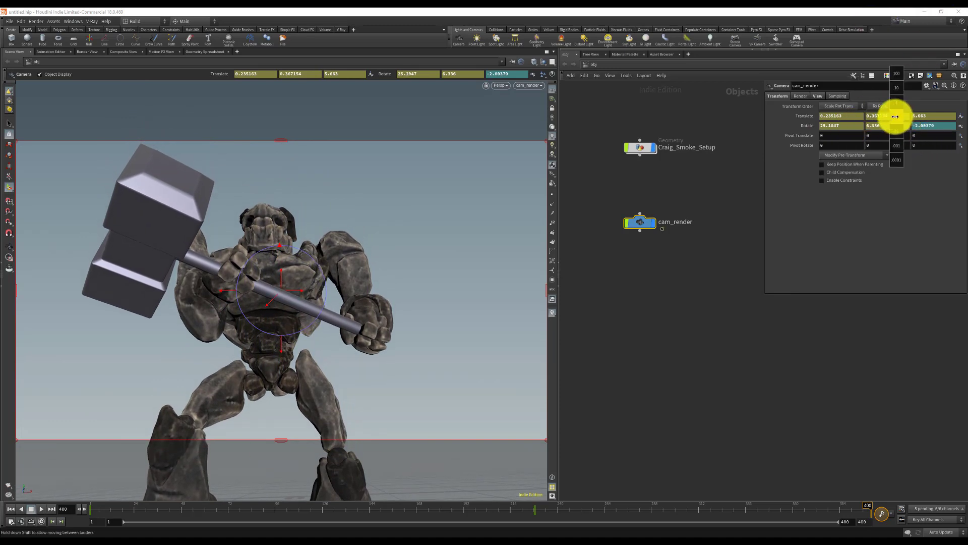
mouse_move(895, 117)
middle_down()
mouse_move(865, 119)
mouse_move(879, 125)
middle_up()
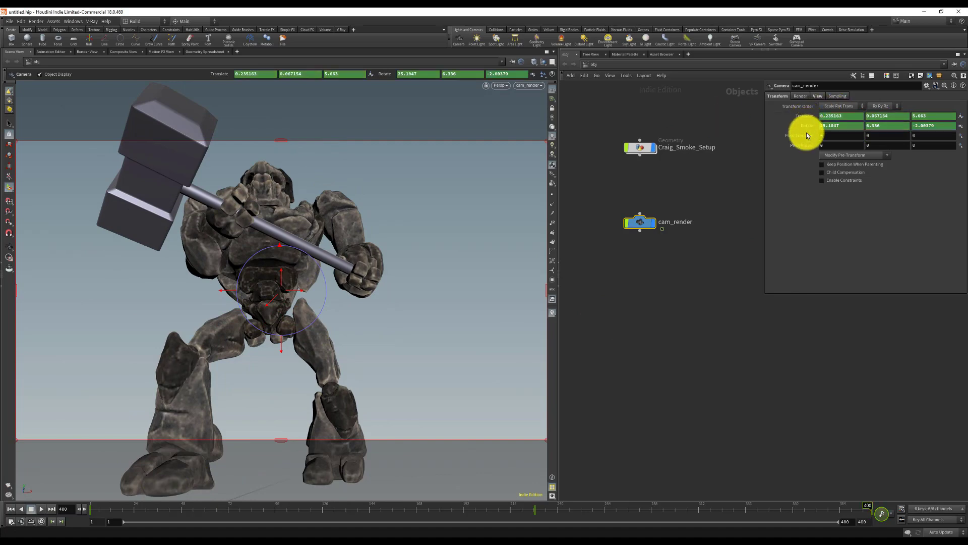
Scrub through the camera animation, return to frame 1 and enable Realtime Playback in the global animation options
drag(119, 507, 317, 496)
drag(448, 496, 3, 492)
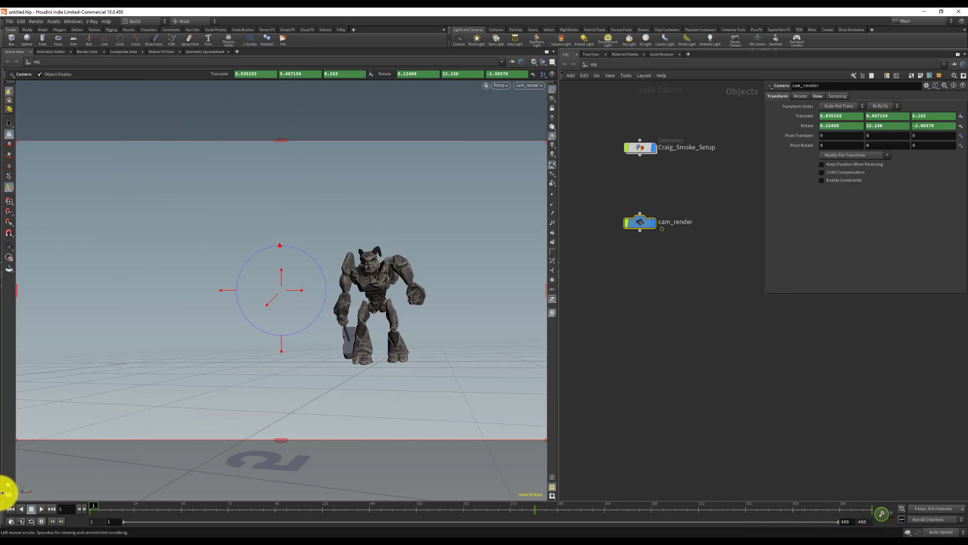
click(8, 523)
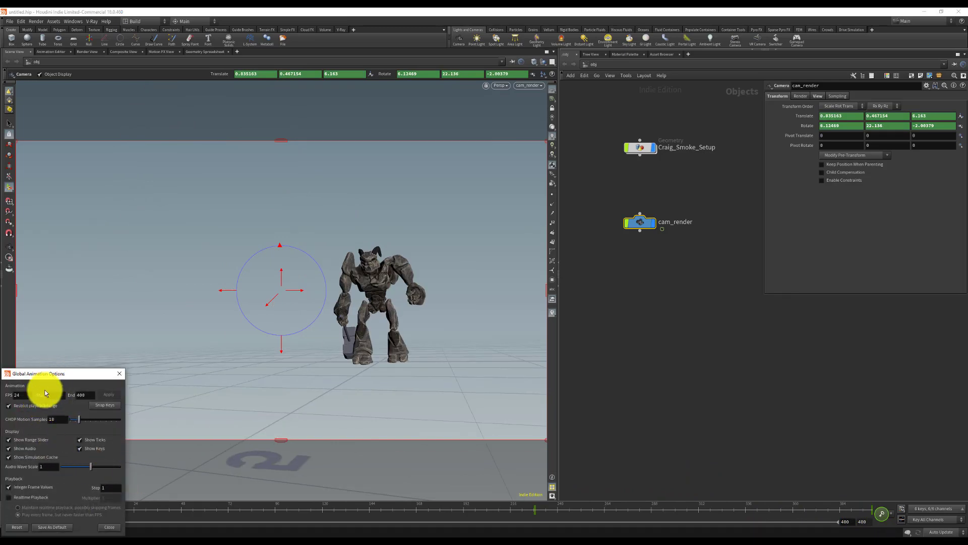
drag(71, 376, 419, 318)
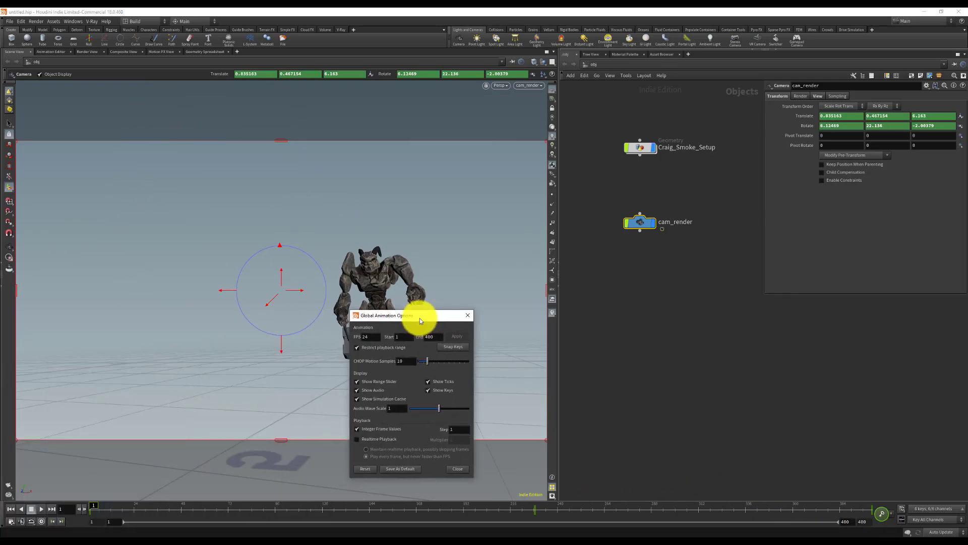
click(383, 439)
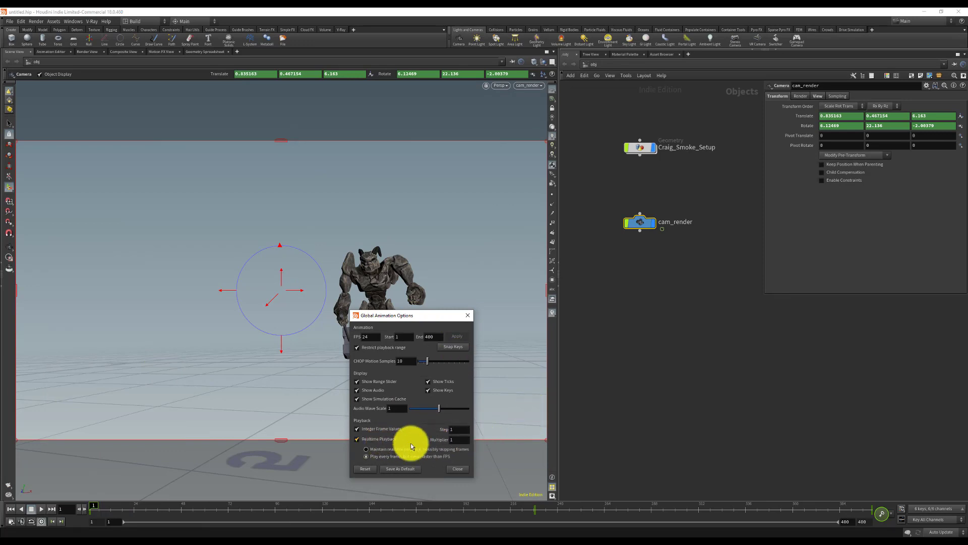
click(456, 468)
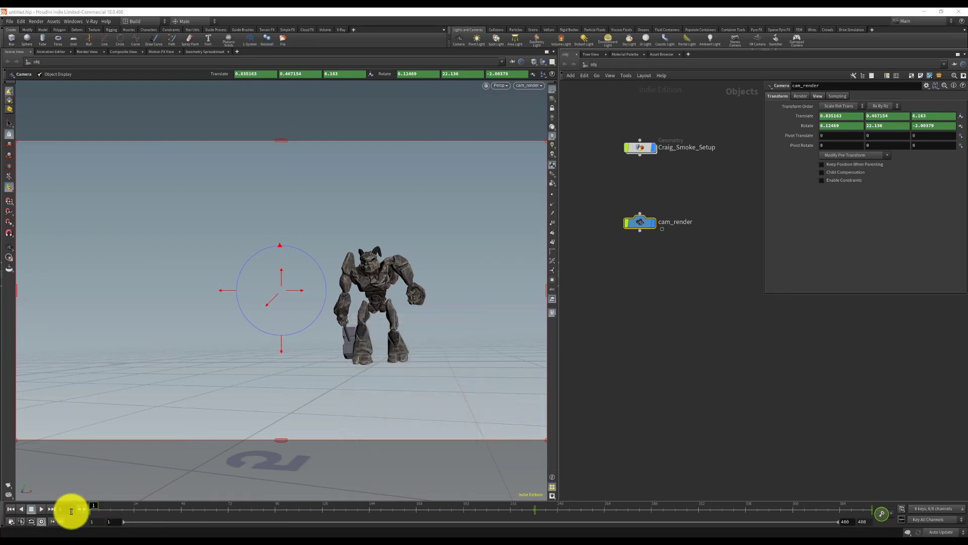
Play the camera animation, and at frame 400 set cam_render's keyframed X rotation to about 34
click(43, 510)
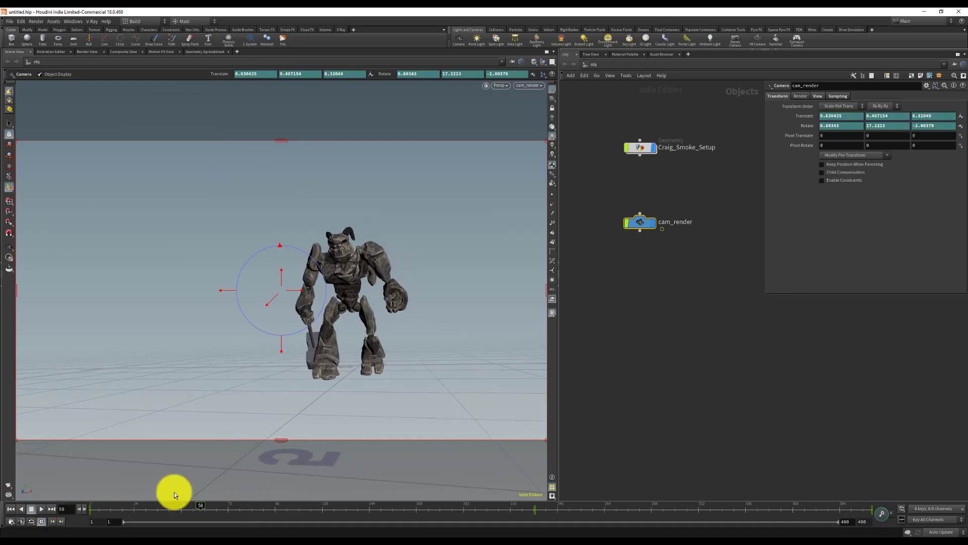
click(867, 506)
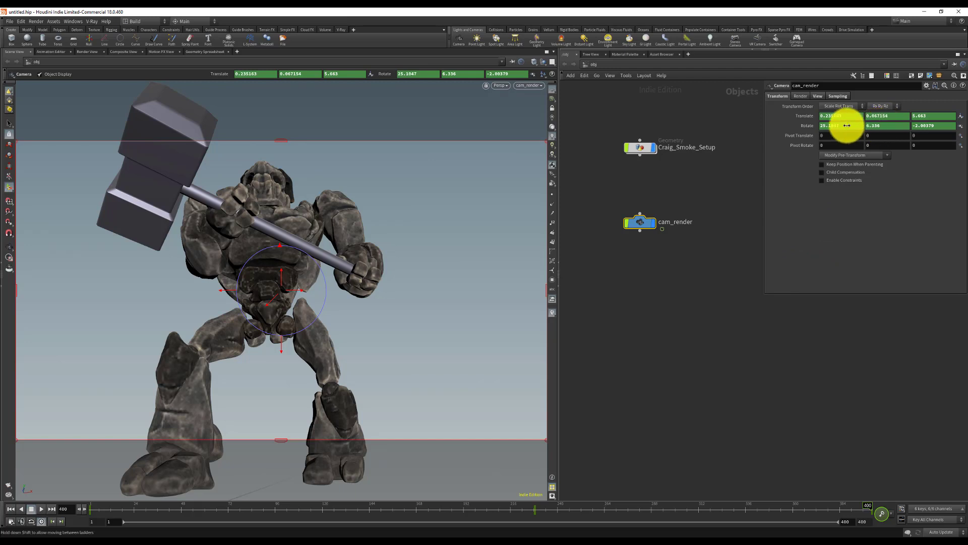
middle_drag(847, 125, 967, 127)
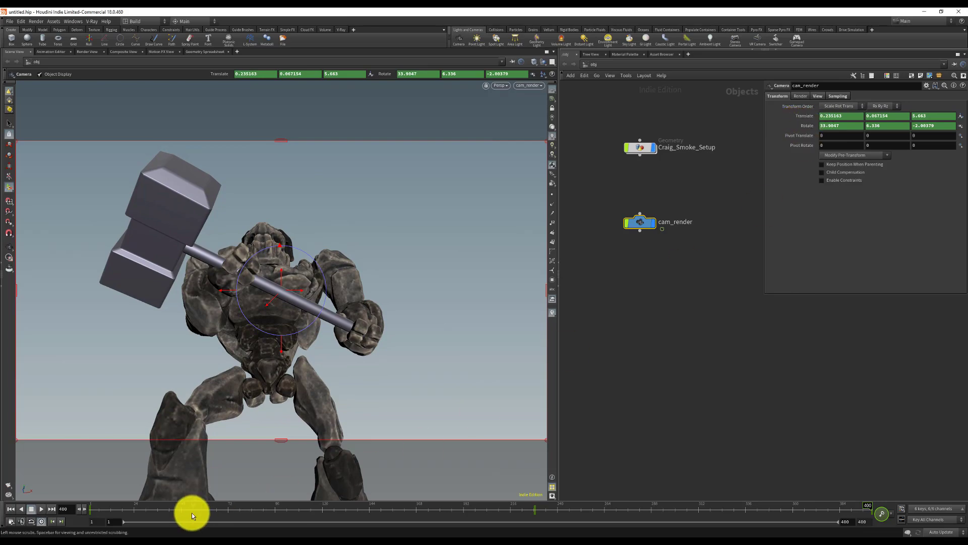
Return to frame 1 and save the scene as TL_PyroSOP_VRay.hiplc
drag(190, 511, 1, 461)
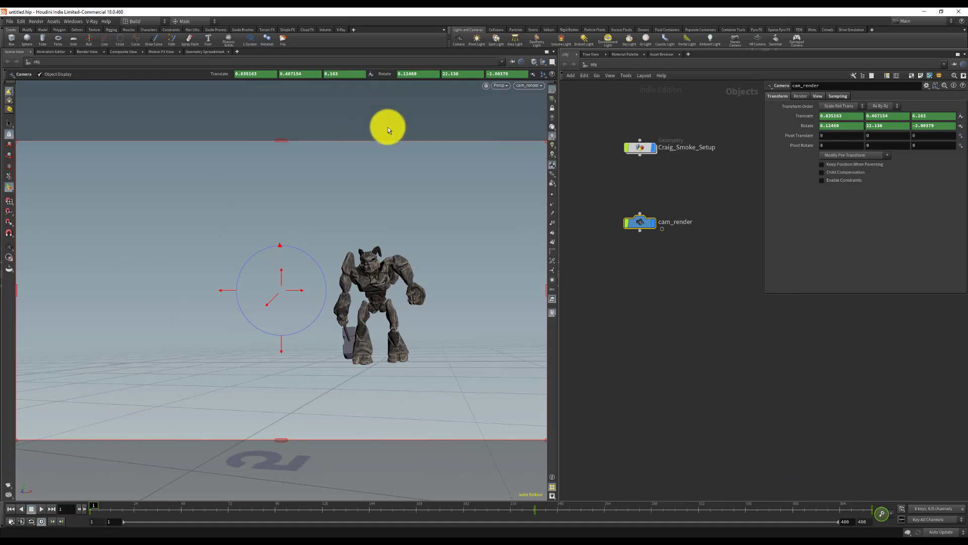
key(ctrl+s)
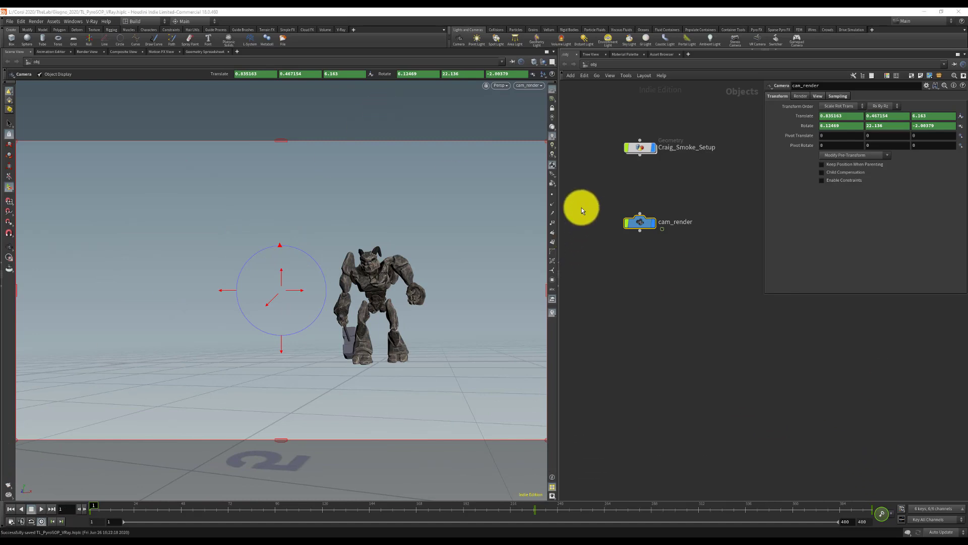
Move the cam_render node clear of the geometry node and add a V-Ray LightDome node directly below it
drag(638, 222, 594, 263)
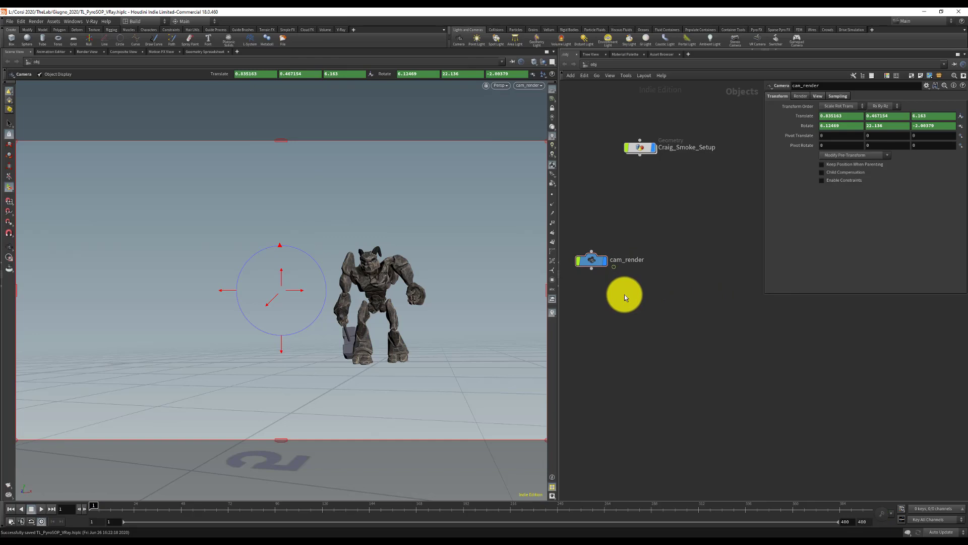
key(Tab)
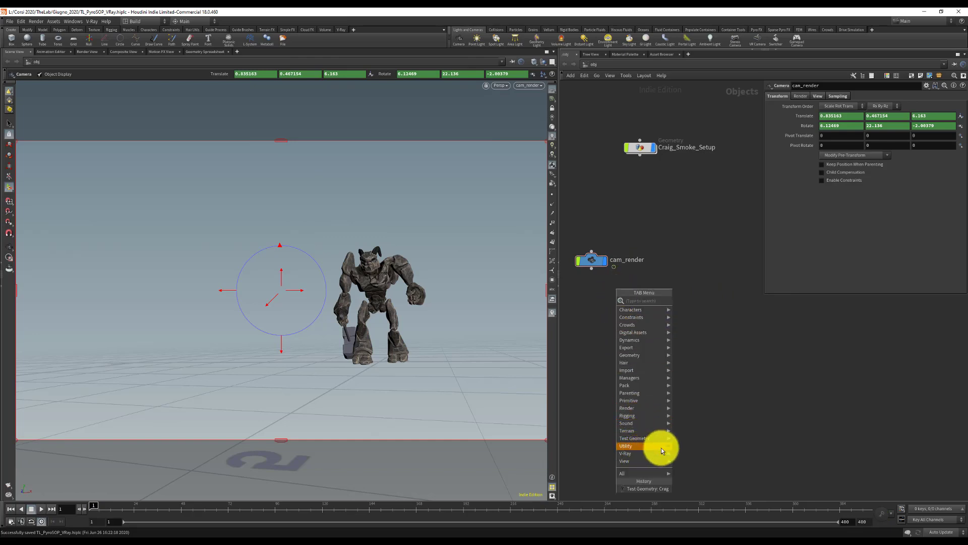
mouse_move(659, 452)
click(703, 462)
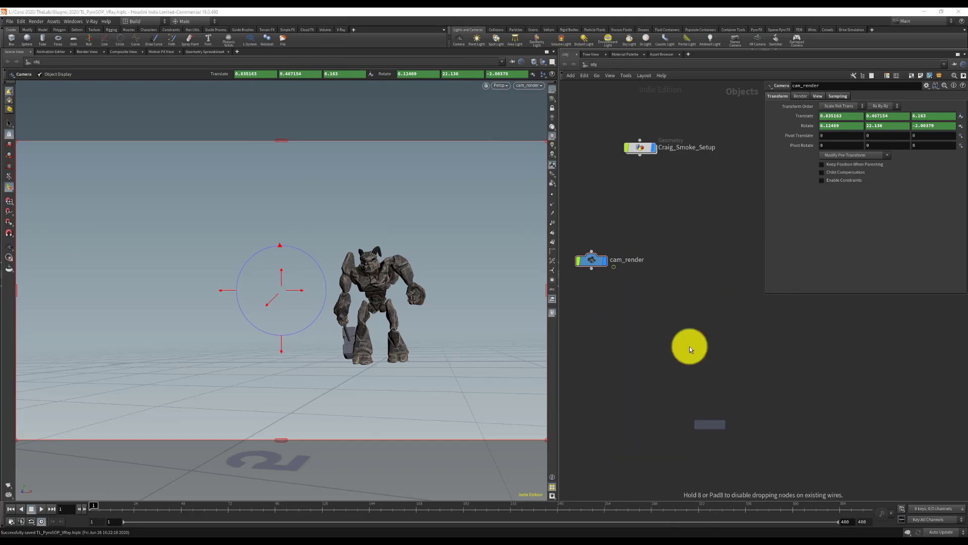
click(596, 294)
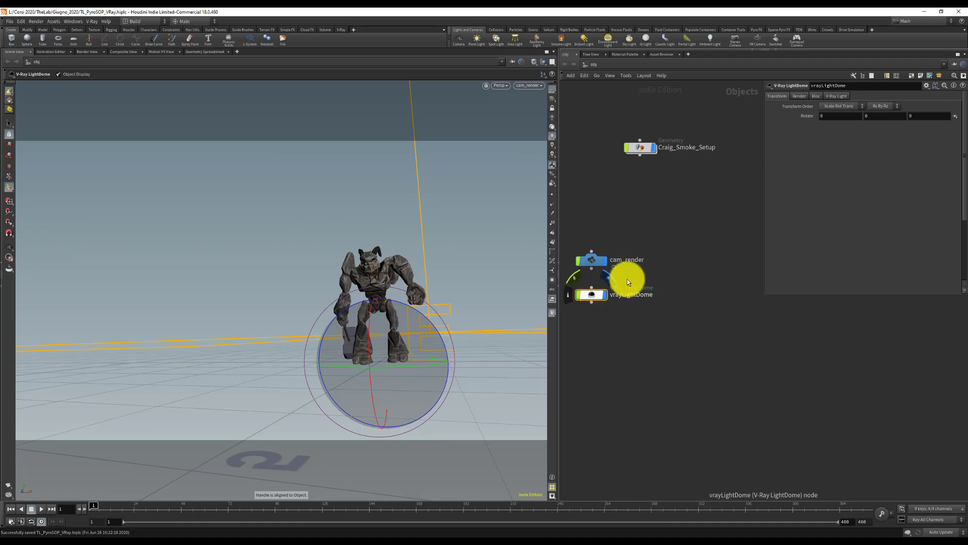
Load a cloudy-sky environment texture from E:/Corso_Clarisse/Sessione_English_May_2019 into the V-Ray LightDome and enable Dome Spherical
click(833, 96)
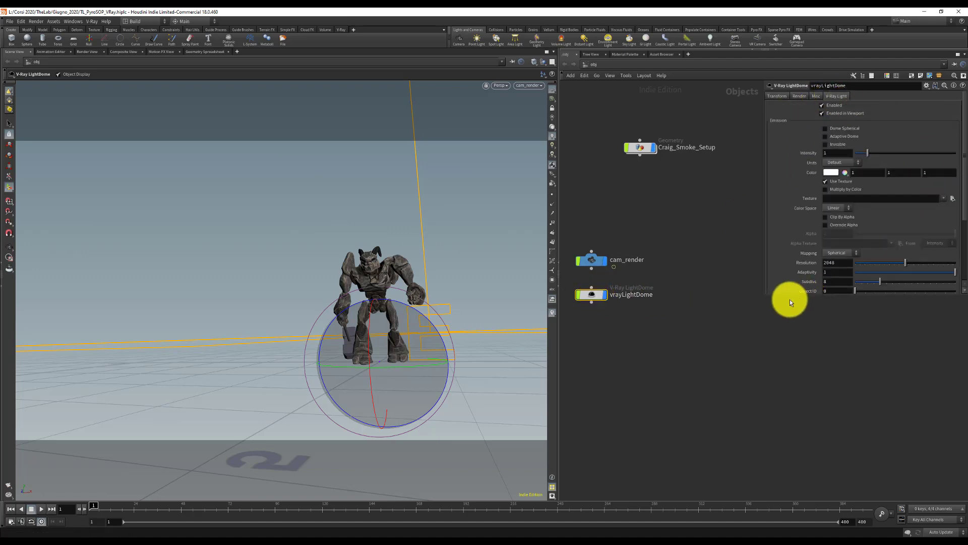
drag(792, 295, 810, 399)
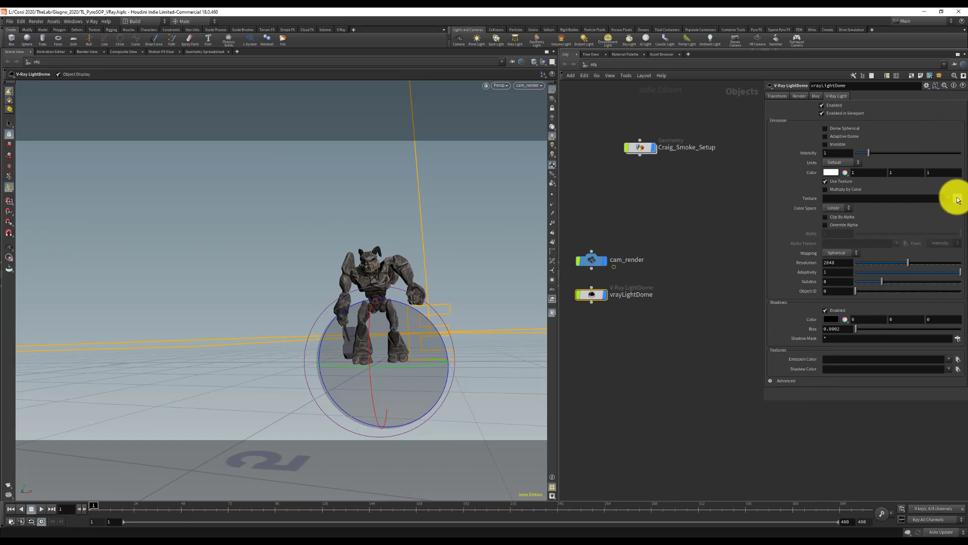
click(958, 200)
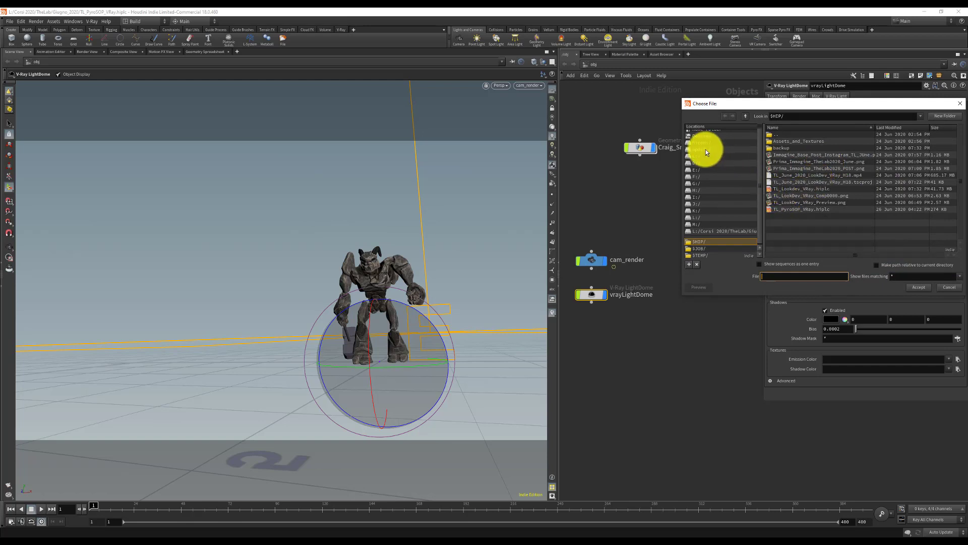
click(697, 170)
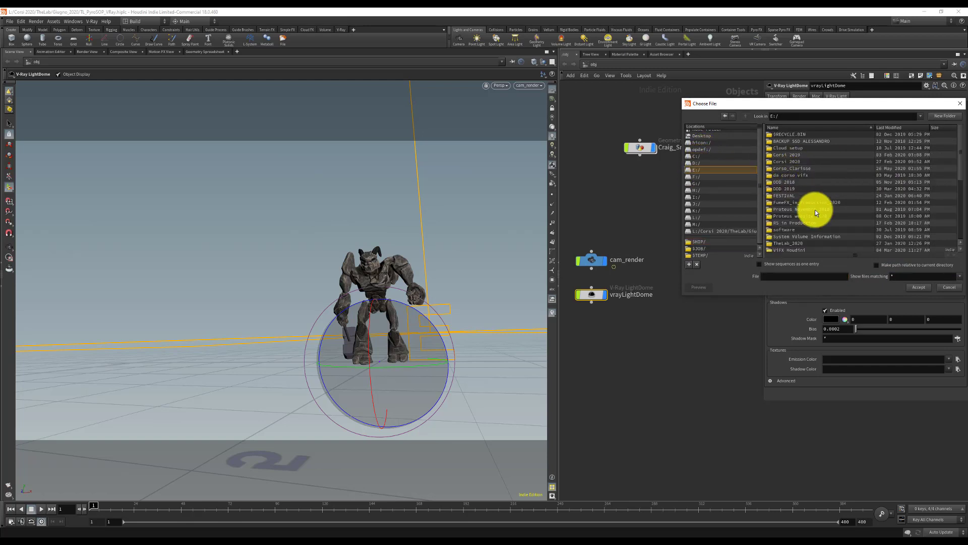
double_click(798, 167)
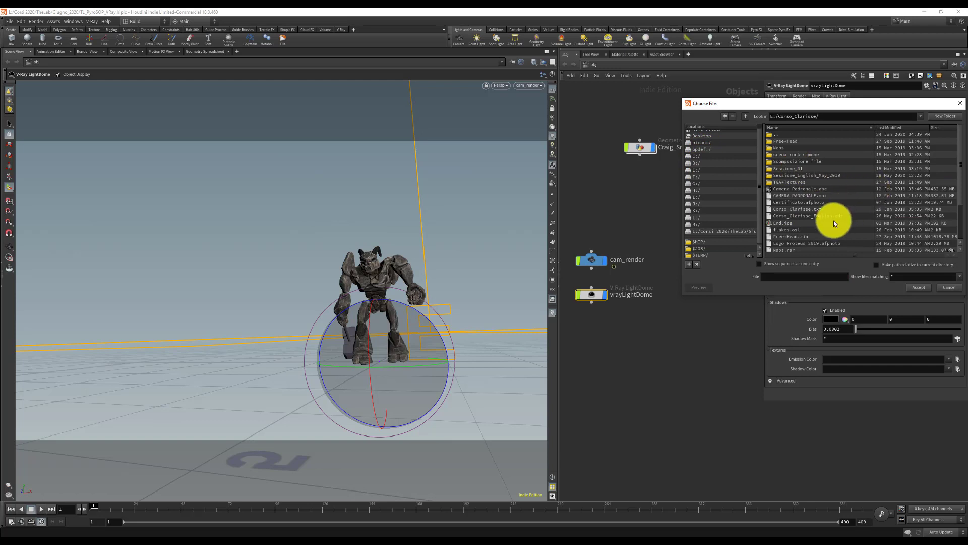
double_click(817, 175)
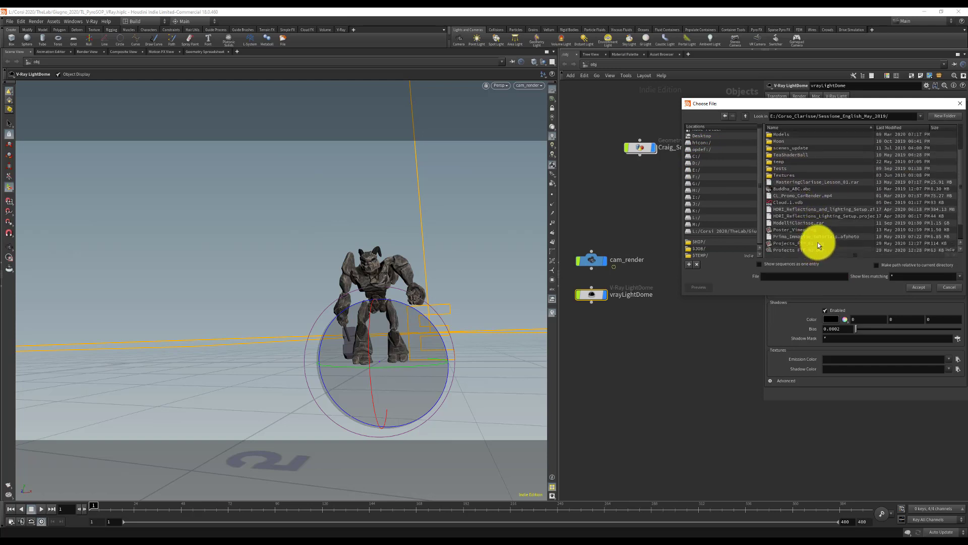
scroll(818, 241, down, 3)
double_click(814, 240)
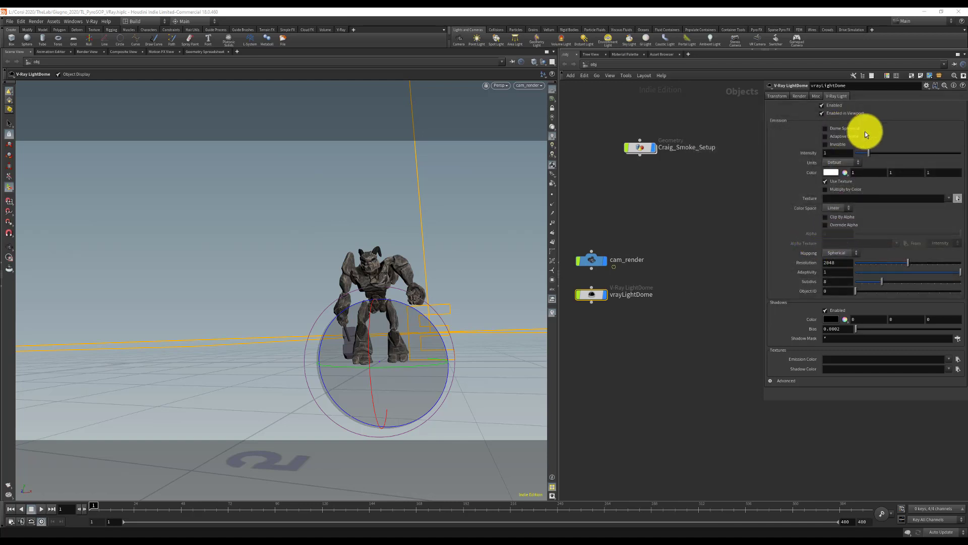
click(835, 131)
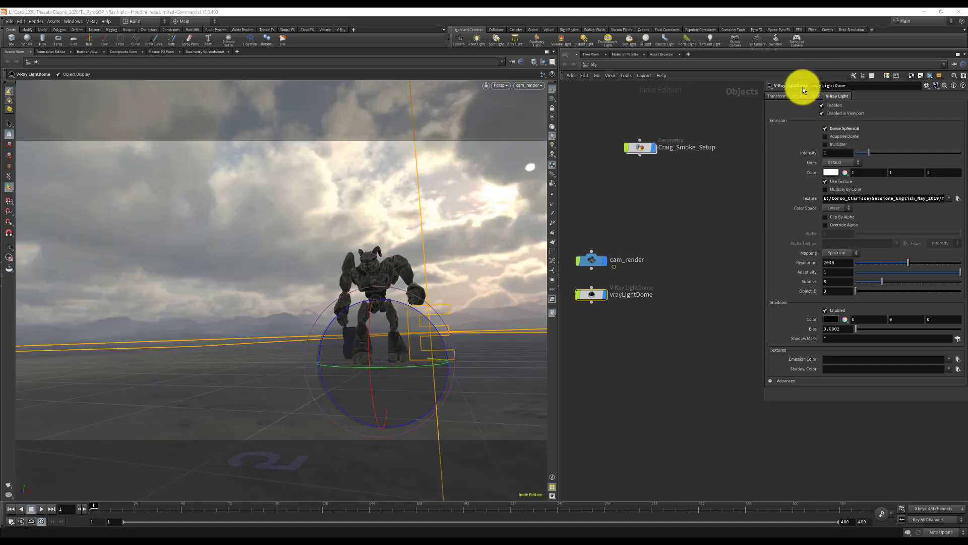
Set the light dome's Y rotation to 146.4 and its Subdivs to 64, and save the scene
click(779, 96)
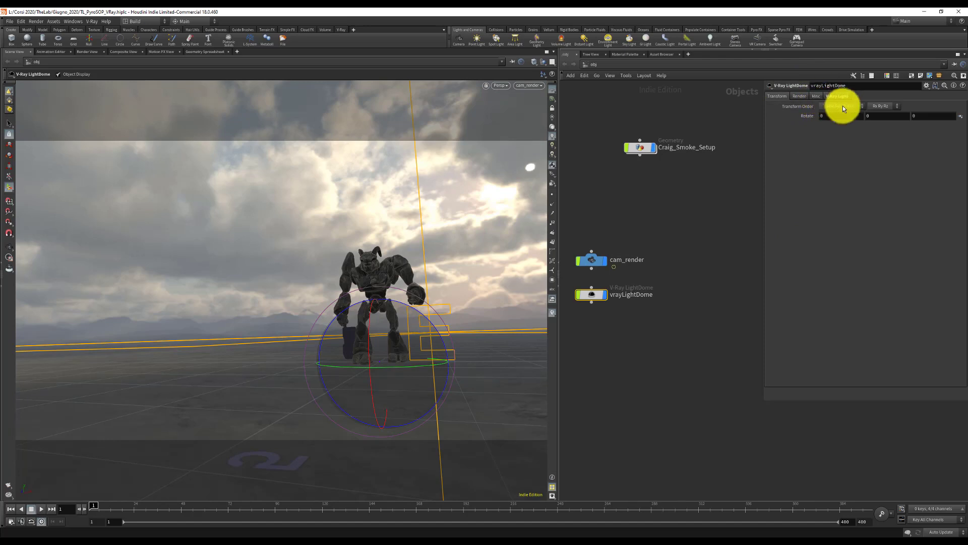
mouse_move(871, 116)
middle_down()
mouse_move(880, 112)
mouse_move(807, 177)
mouse_move(217, 424)
mouse_move(223, 447)
mouse_move(933, 529)
mouse_move(152, 534)
mouse_move(363, 537)
mouse_move(880, 108)
mouse_move(881, 116)
mouse_move(5, 237)
mouse_move(210, 253)
mouse_move(841, 128)
middle_up()
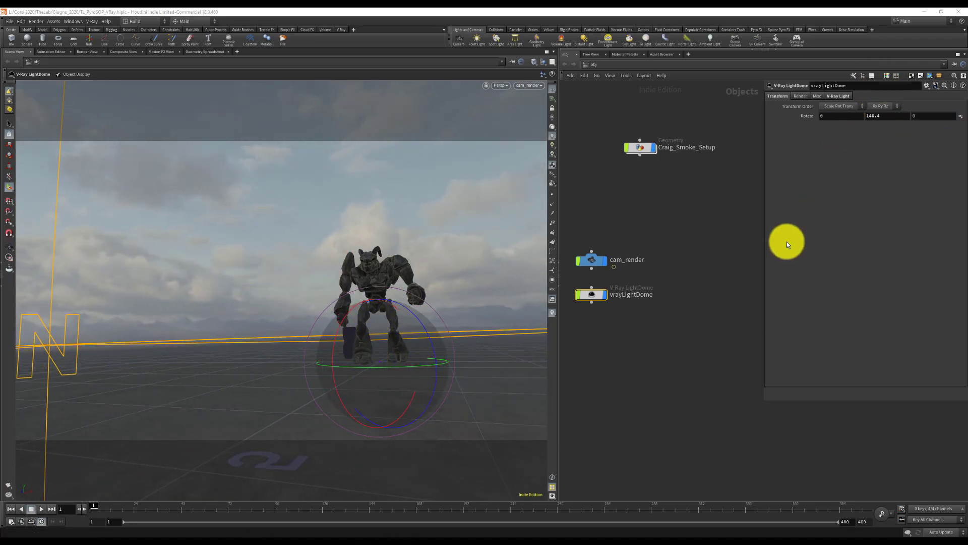
click(838, 96)
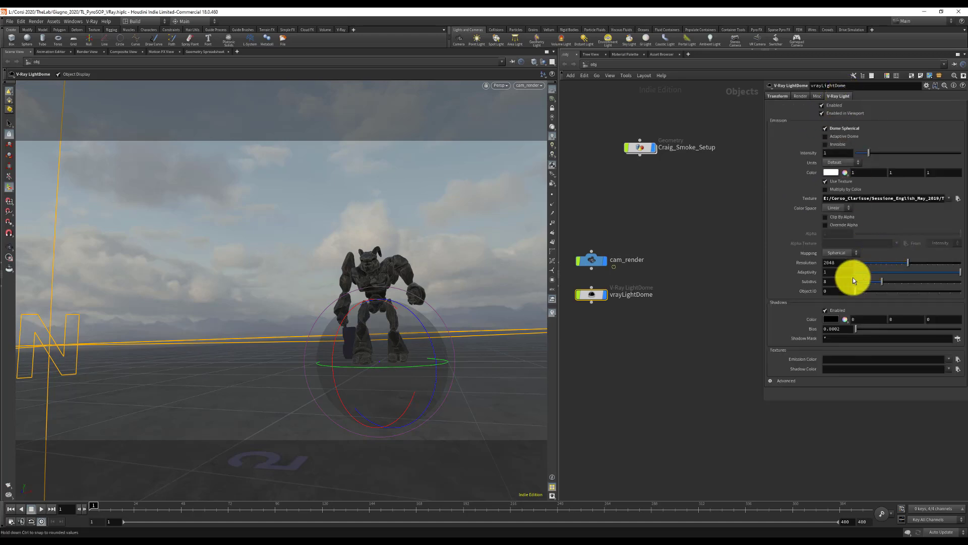
double_click(836, 281)
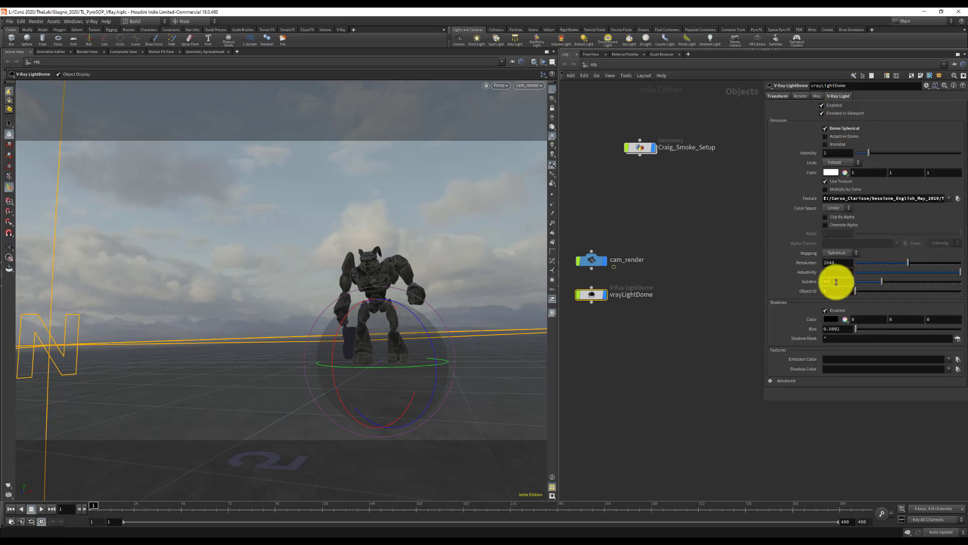
text(64)
key(Return)
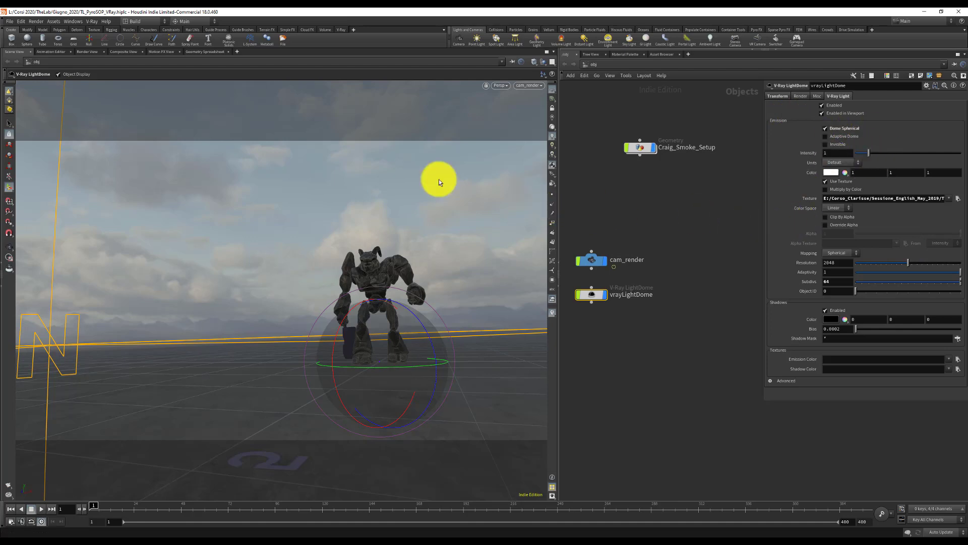
key(ctrl+s)
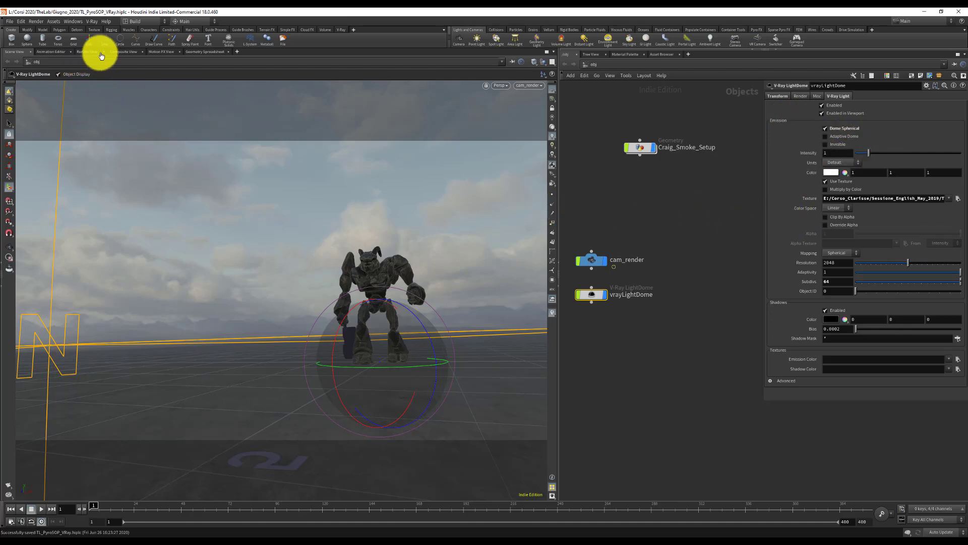
Switch the network to the out context and add a V-Ray Renderer node
click(587, 67)
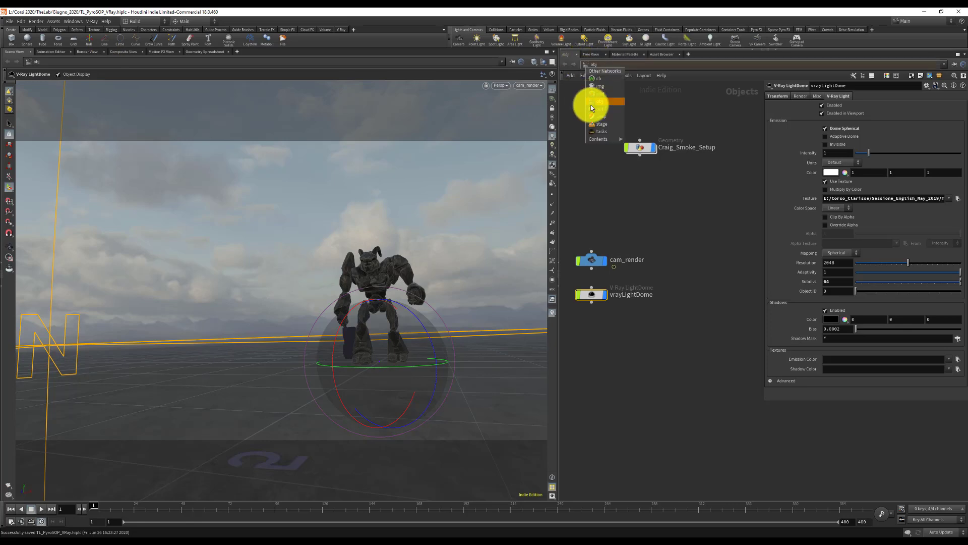
click(591, 107)
key(Tab)
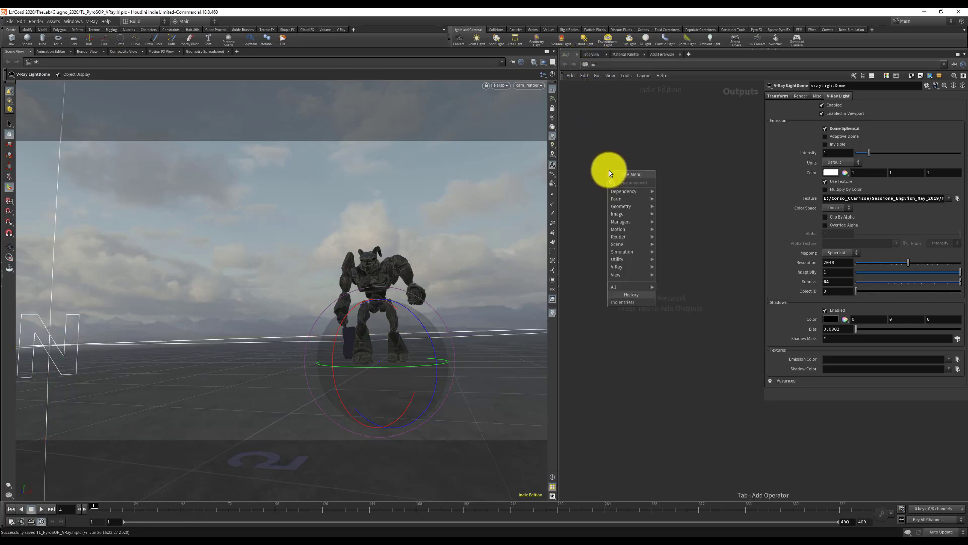
text(v)
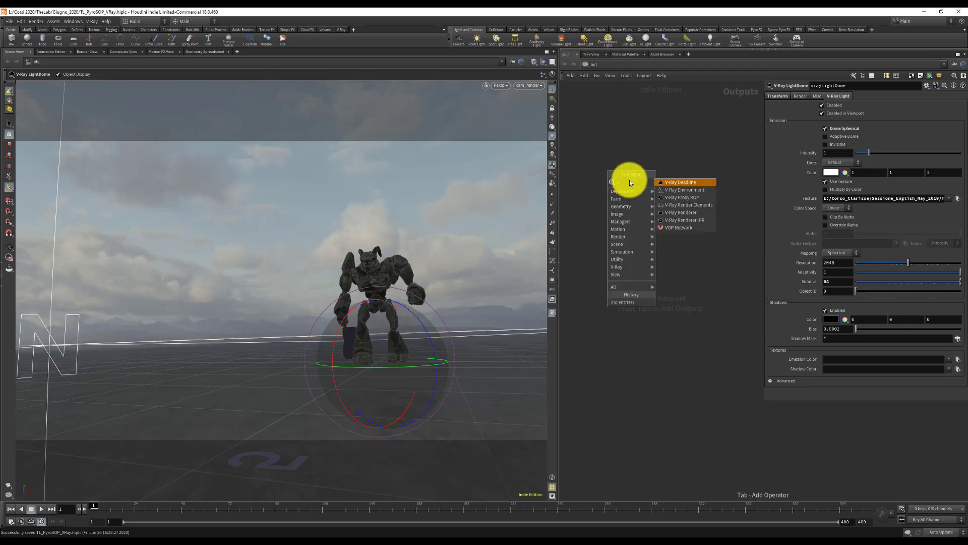
click(681, 212)
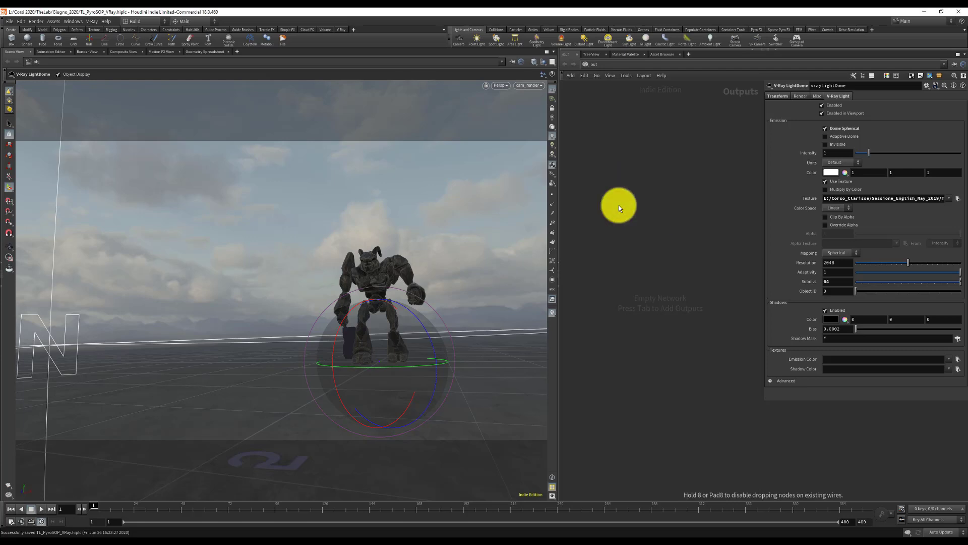
click(613, 266)
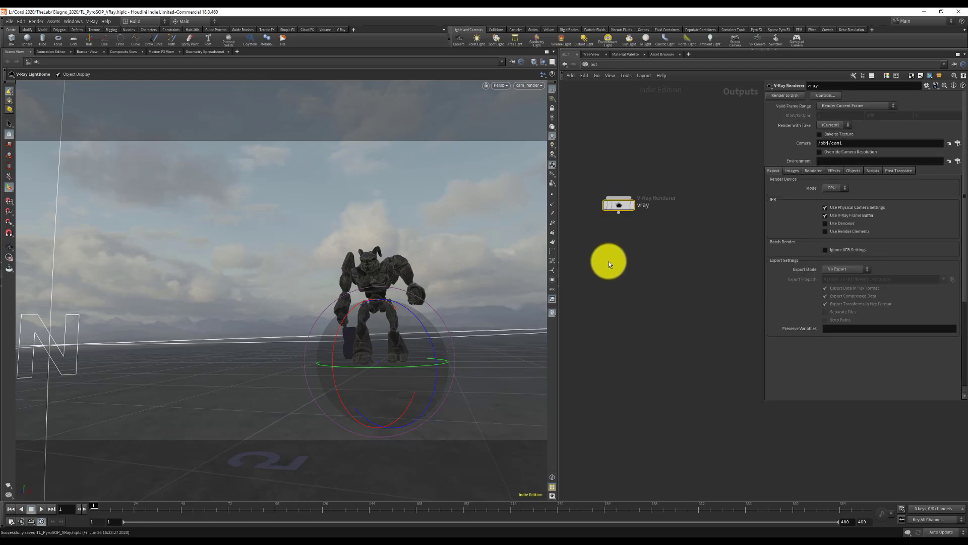
Add a V-Ray Renderer IPR node below the vray node
key(Tab)
mouse_move(634, 350)
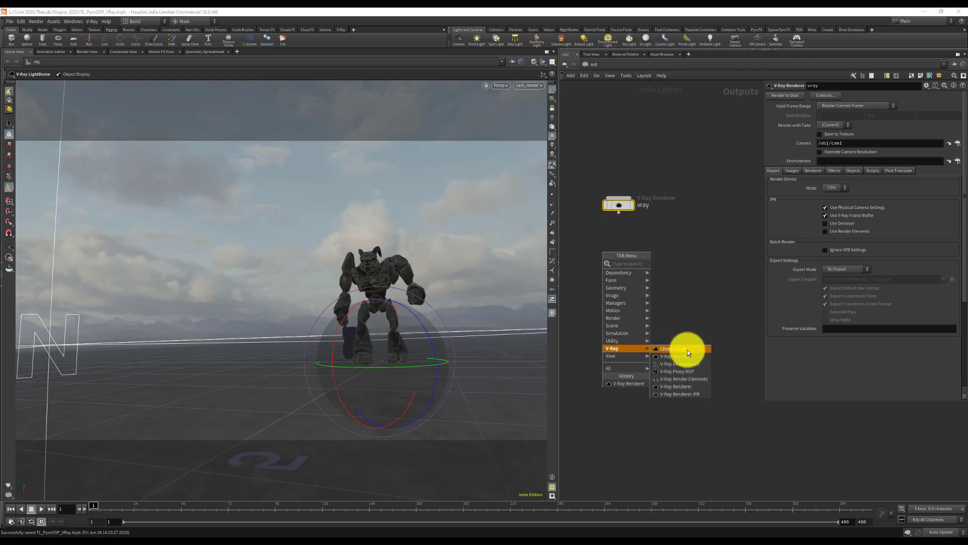
click(689, 393)
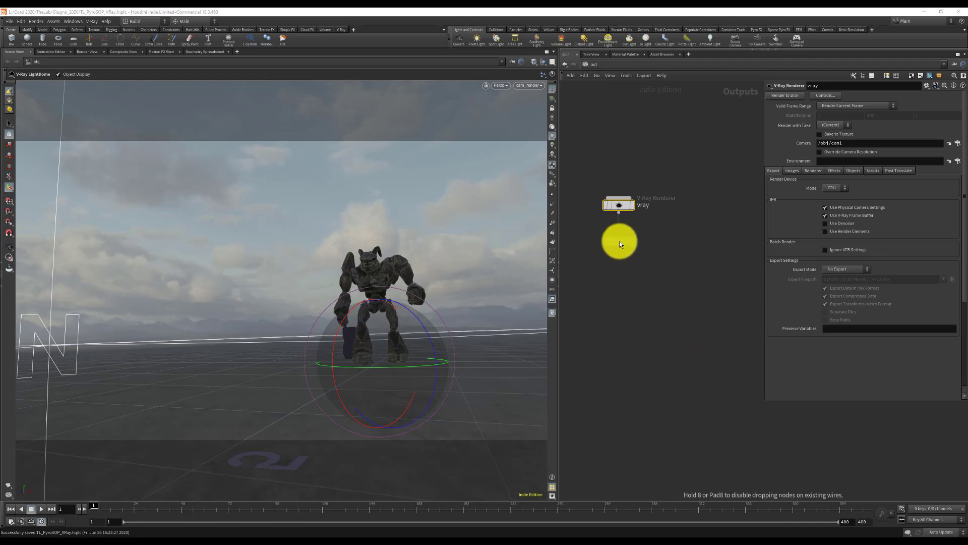
click(619, 239)
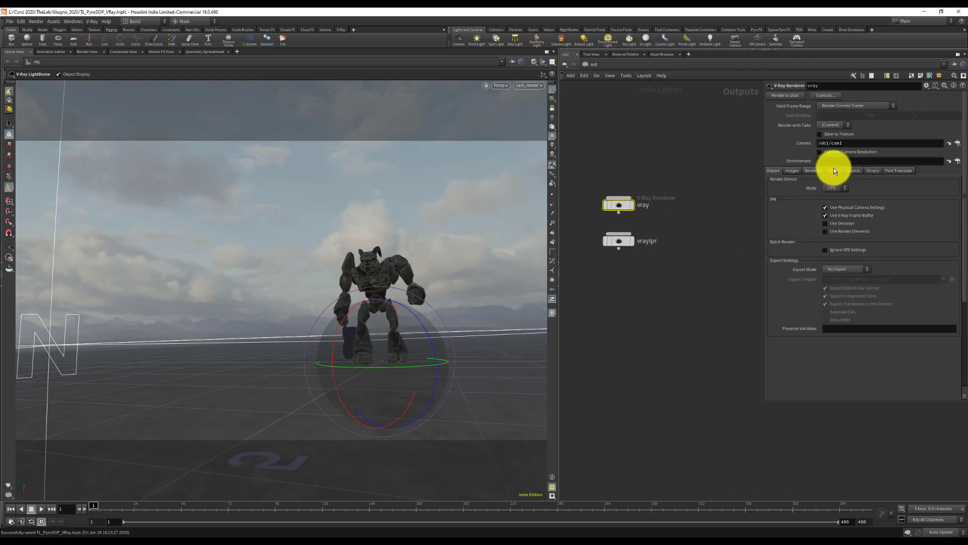
Check the vray node's Global Illumination settings, set its camera to /obj/cam_render and open the Render View
click(830, 170)
click(822, 182)
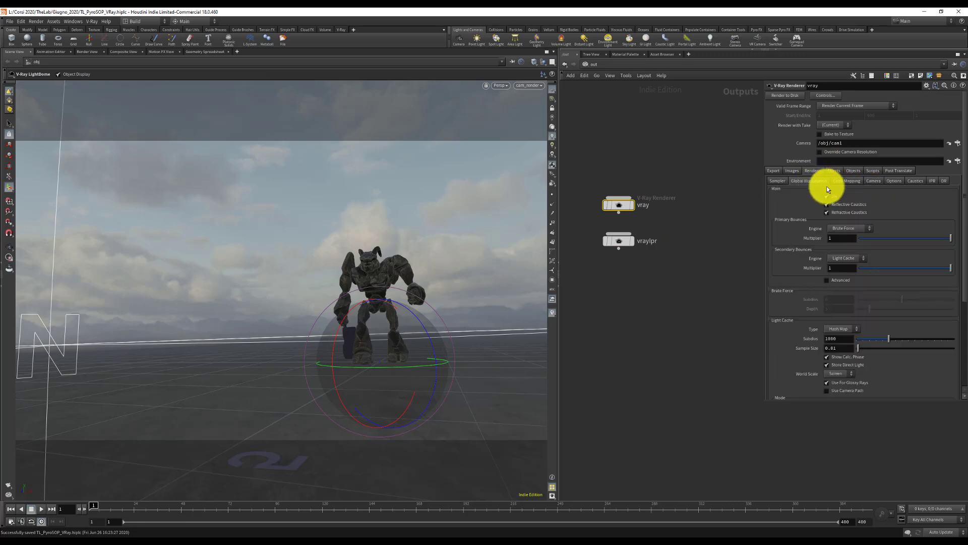
click(778, 171)
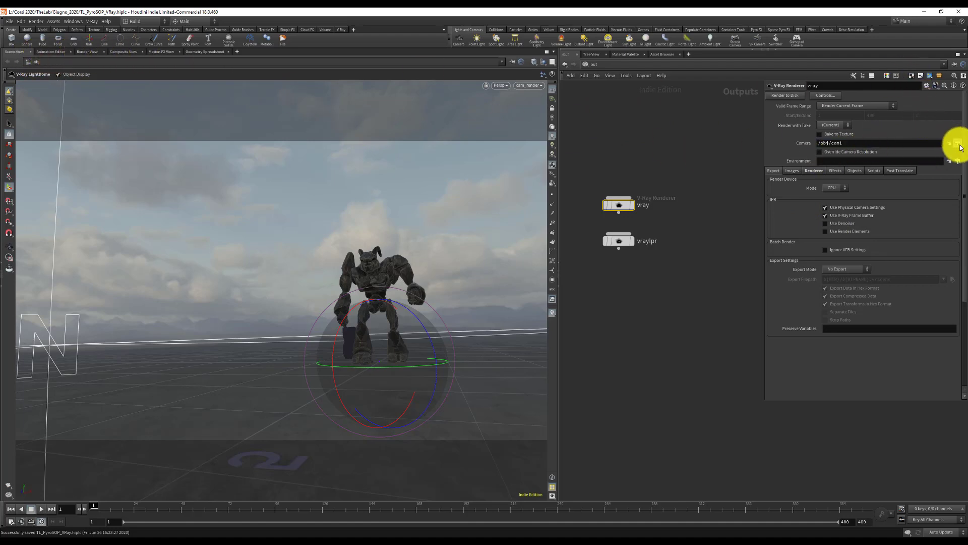
click(949, 143)
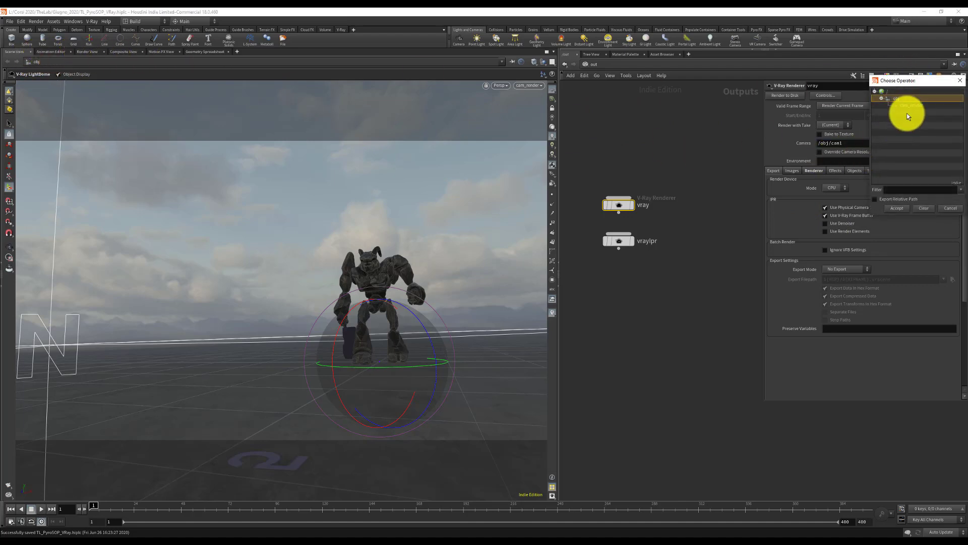
click(903, 208)
click(87, 51)
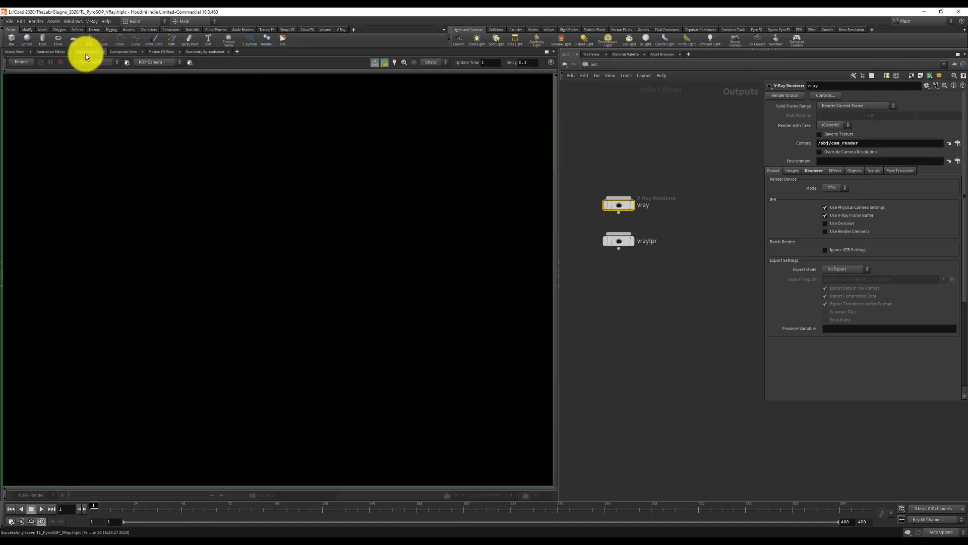
Test-render the vrayIpr node in the Render View through the /obj/cam_render camera and close the V-Ray frame buffer
click(158, 60)
click(156, 84)
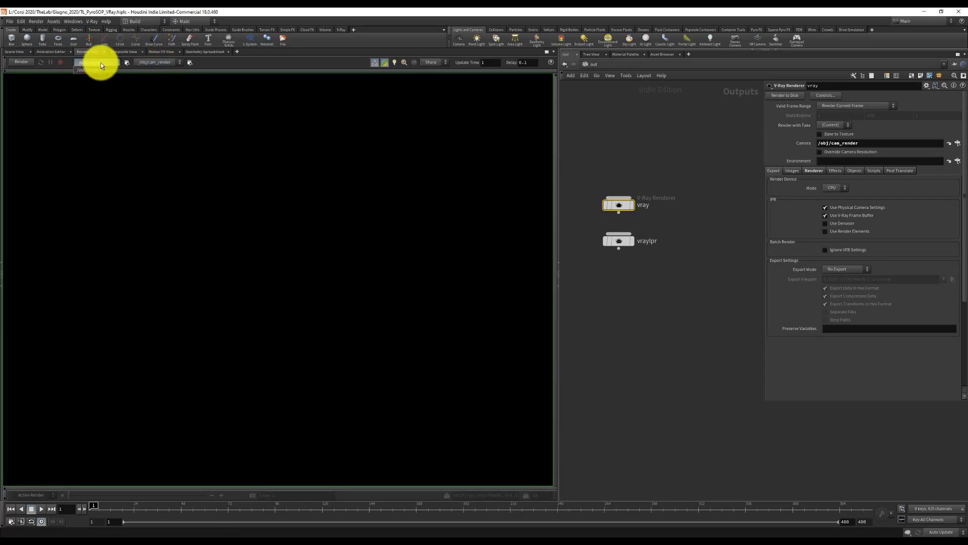
click(15, 62)
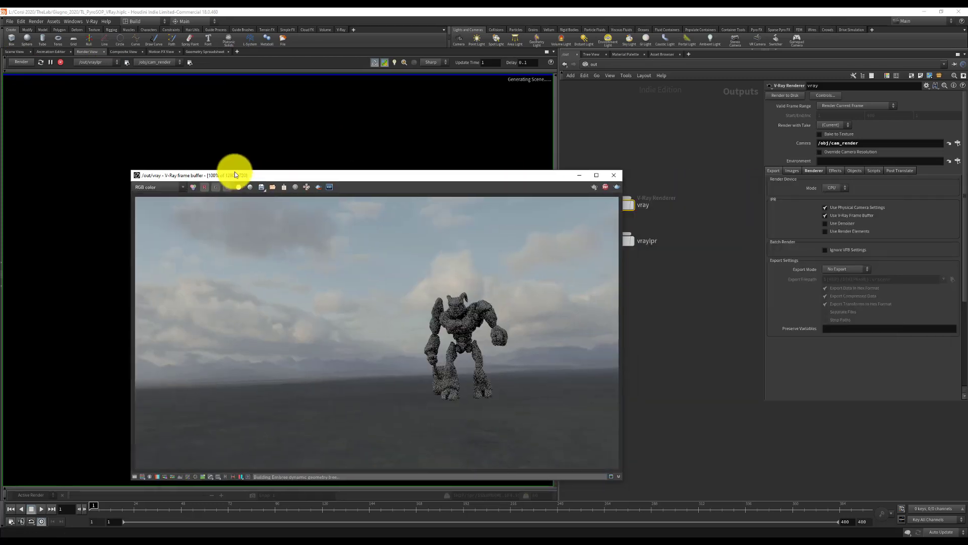
drag(235, 171, 203, 138)
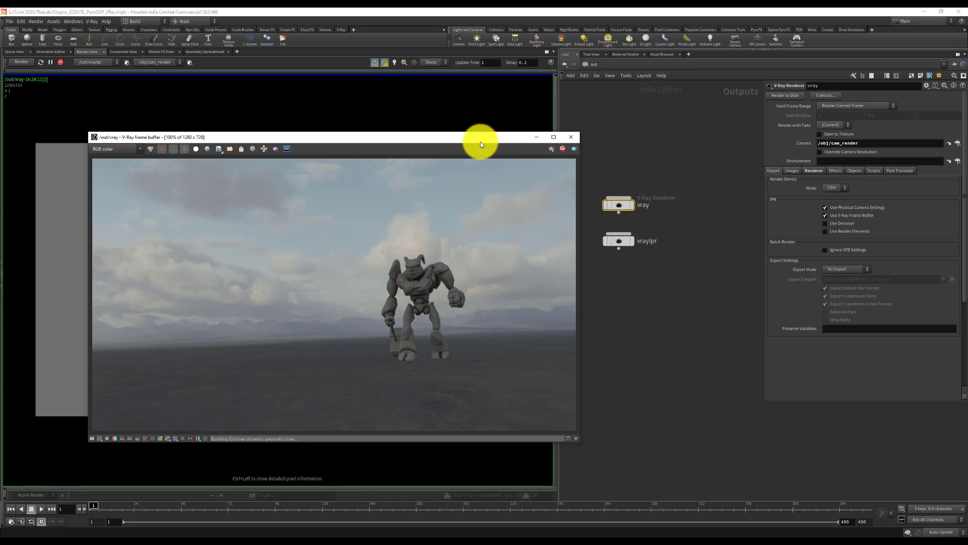
click(571, 137)
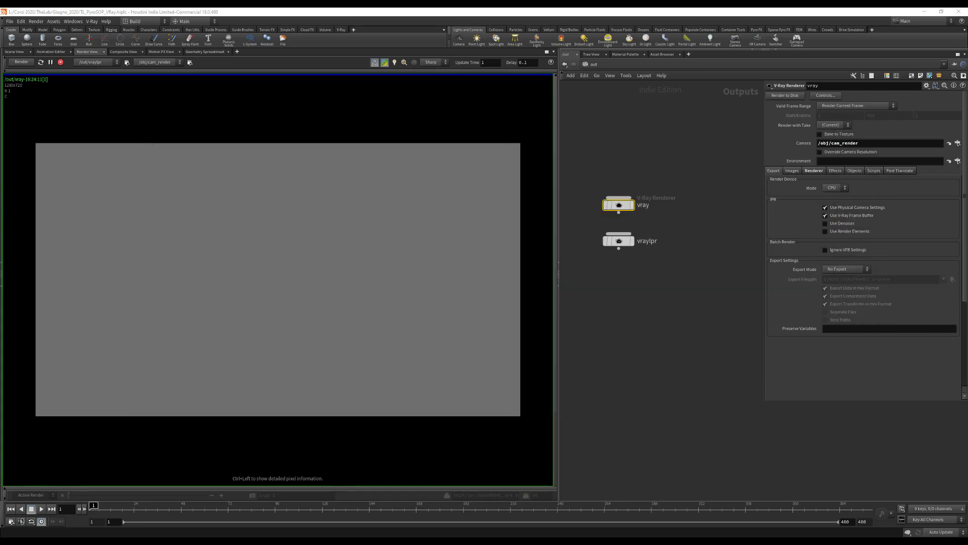
In the obj context, add a Geometry node below Craig_Smoke_Setup and rename it Ground
click(588, 63)
click(593, 95)
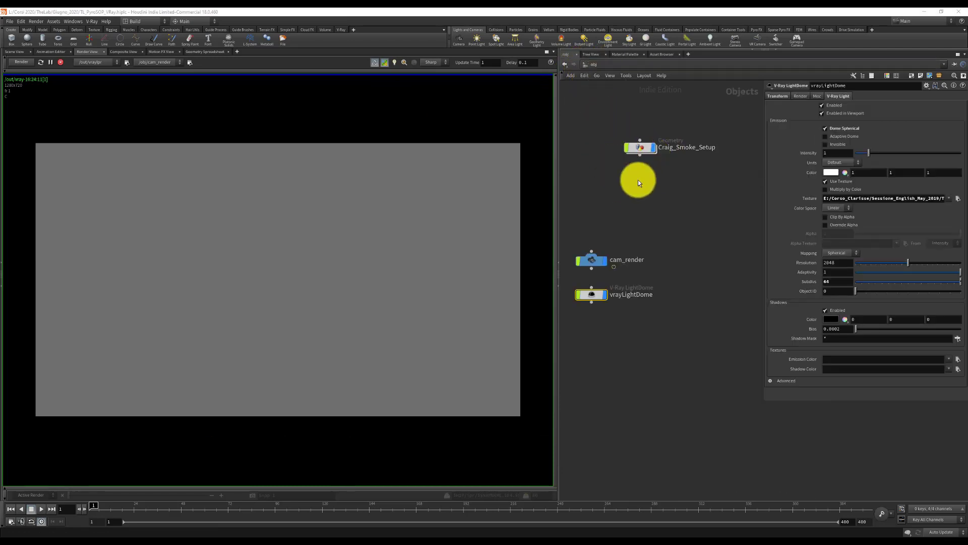
key(Tab)
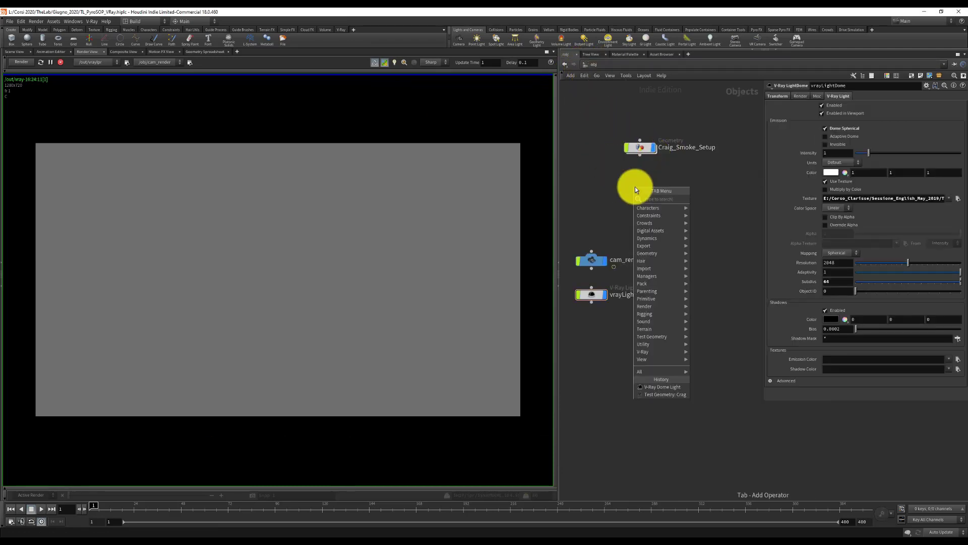
text(vray)
key(Return)
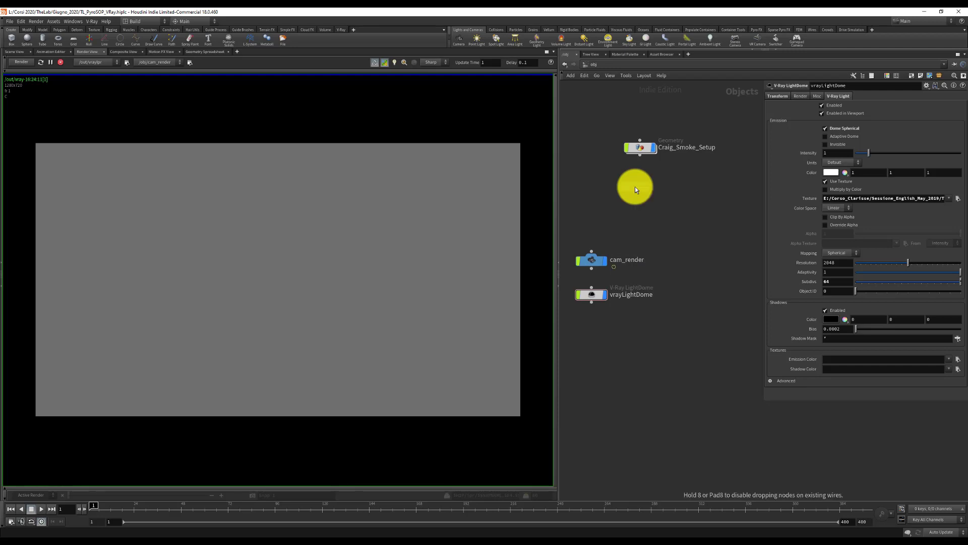
click(640, 184)
double_click(660, 183)
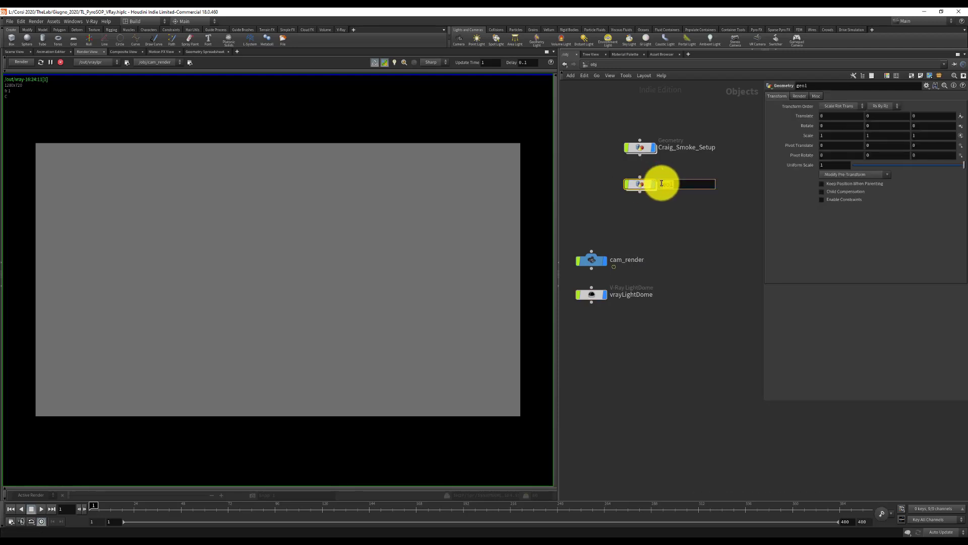
text(Ground)
key(Return)
Enter the Ground object, show the Scene View and add a Grid node
double_click(635, 183)
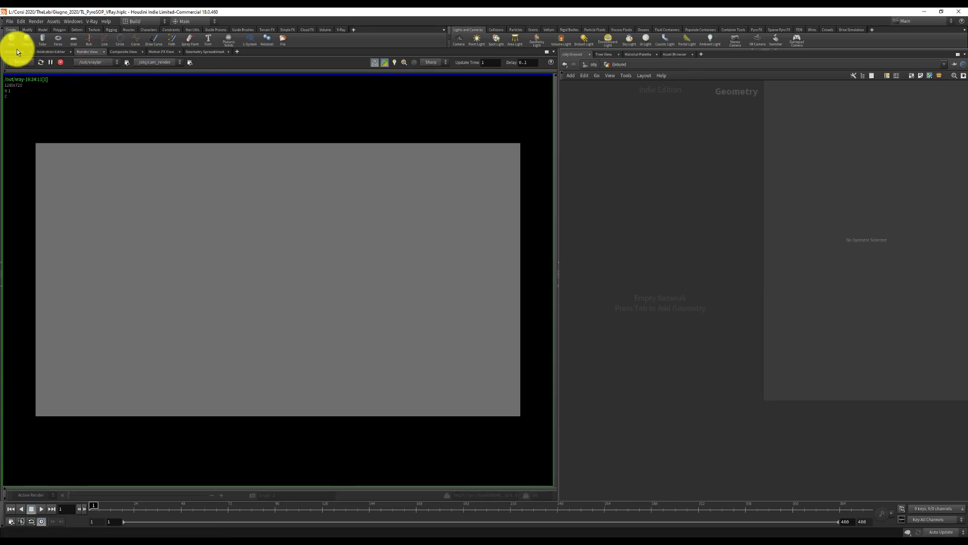
click(17, 50)
key(Tab)
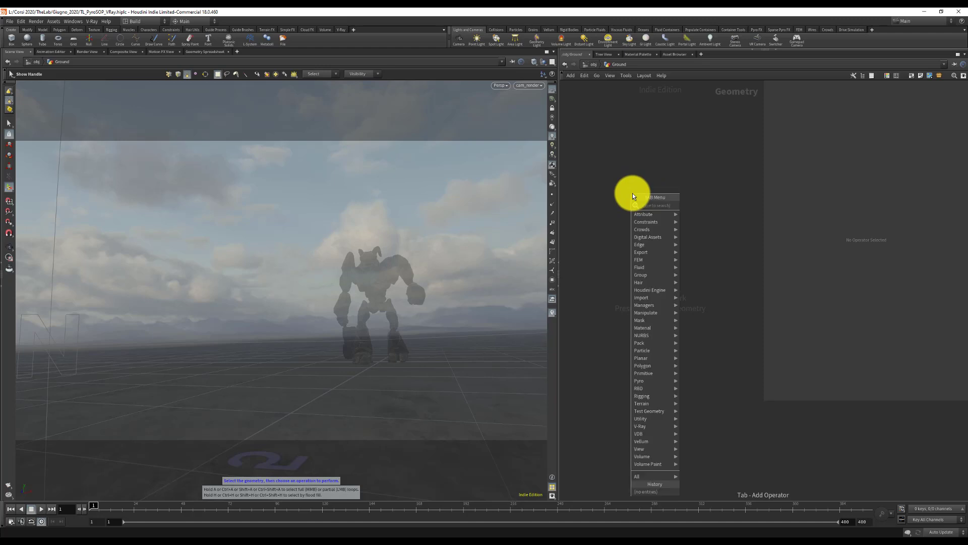
text(grid)
key(Return)
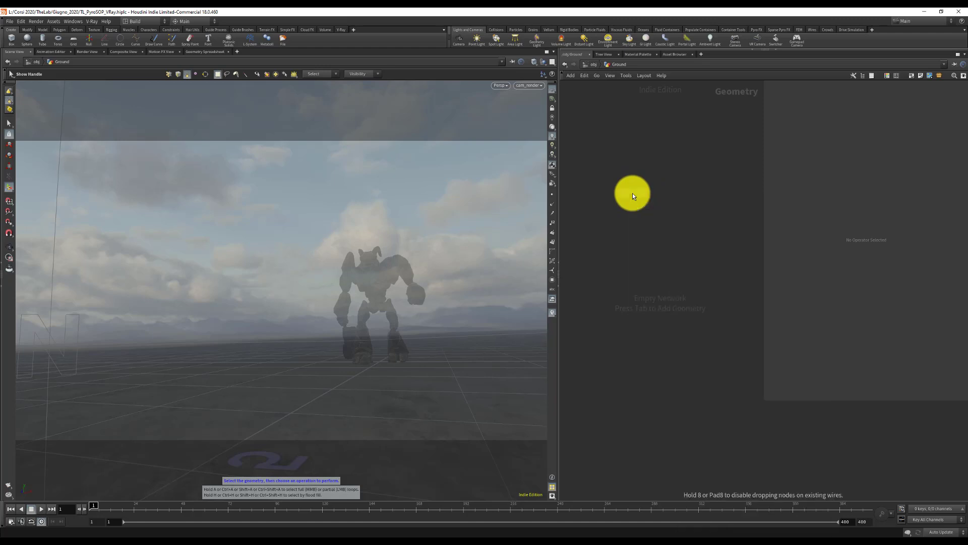
click(633, 195)
key(Delete)
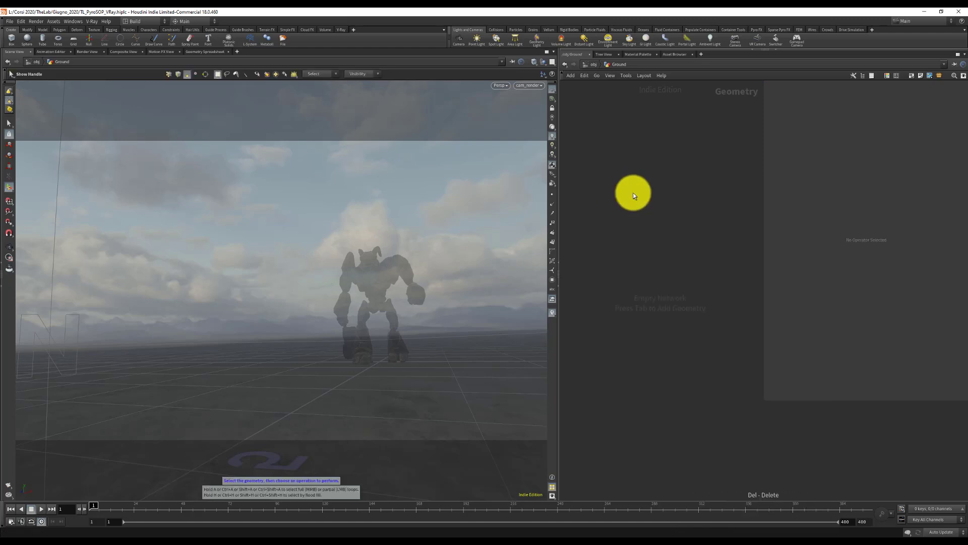
key(Tab)
text(grid)
key(Return)
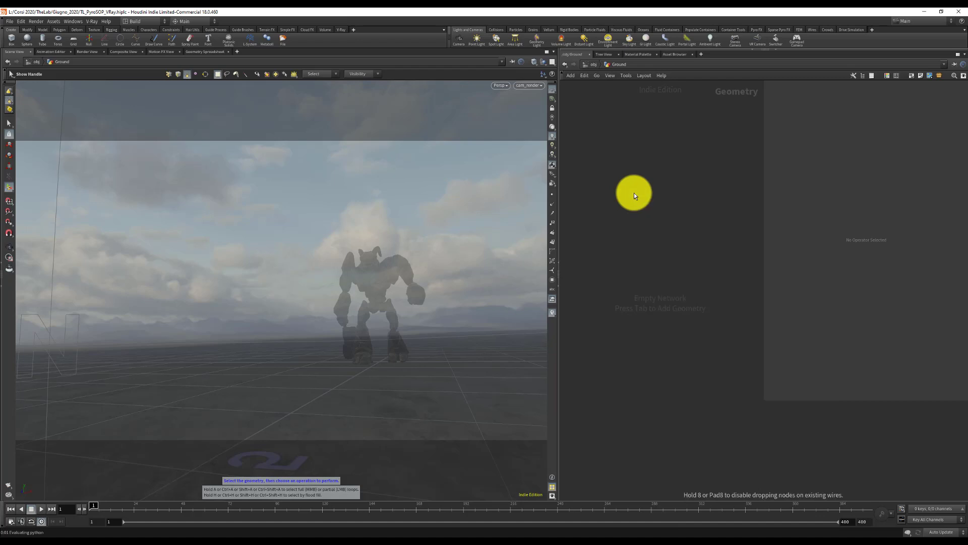
click(634, 193)
Rename the new grid node as Pavement
double_click(658, 195)
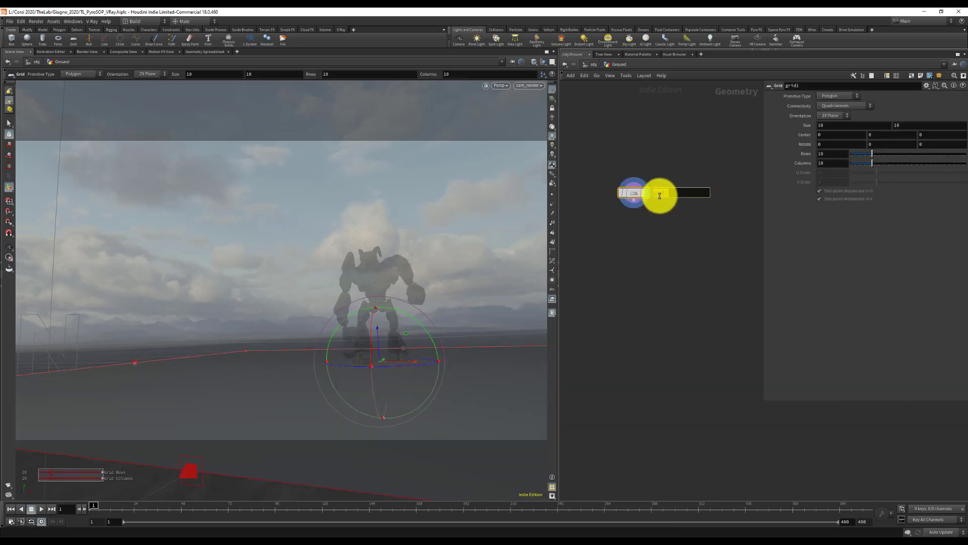
text(Pavement)
key(Return)
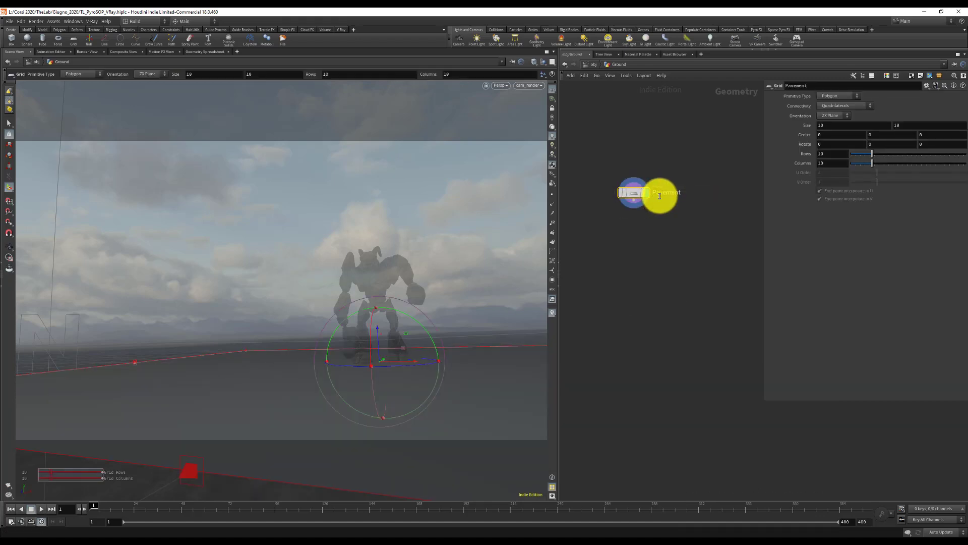
Rename the grid node as Ground
double_click(660, 195)
text(Groun)
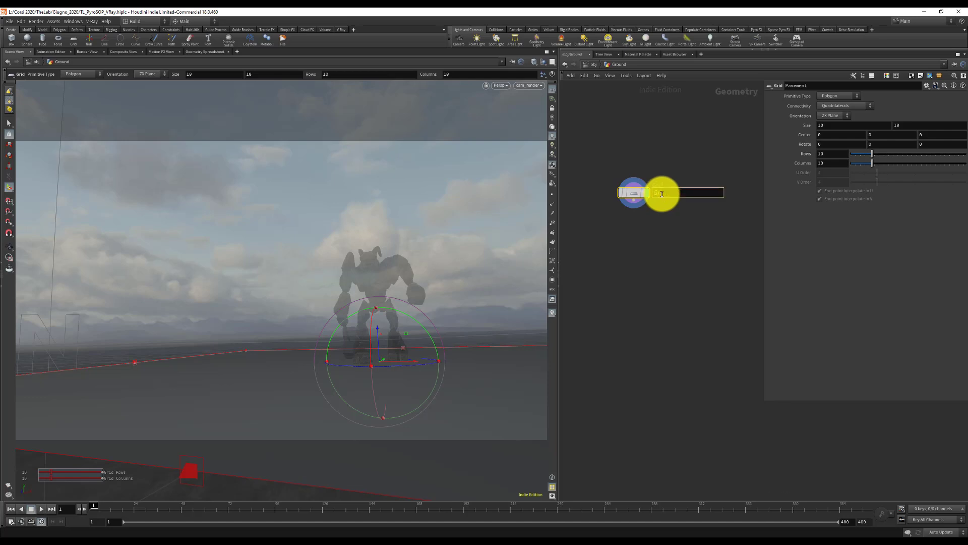
text(d)
key(Return)
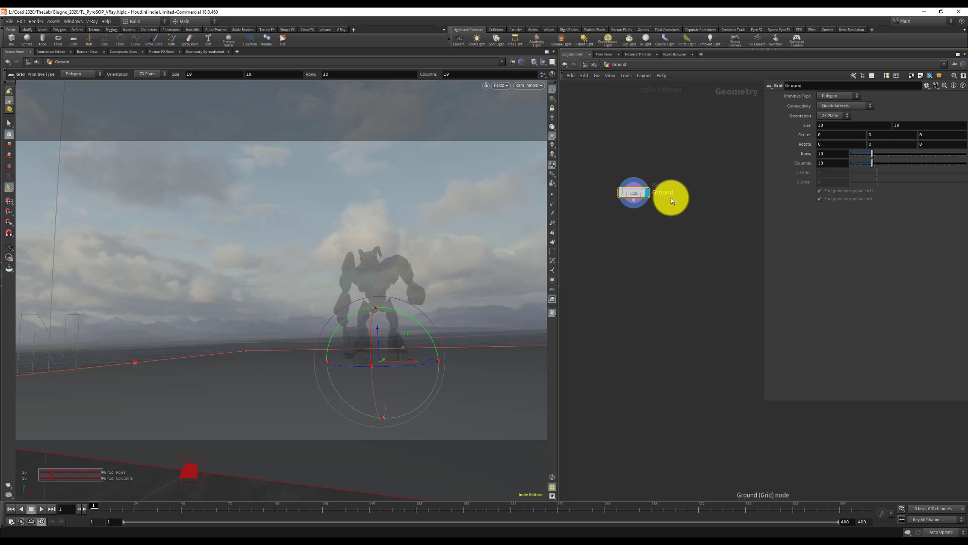
Set the Ground grid's size to 50 by 50
click(839, 127)
text(50)
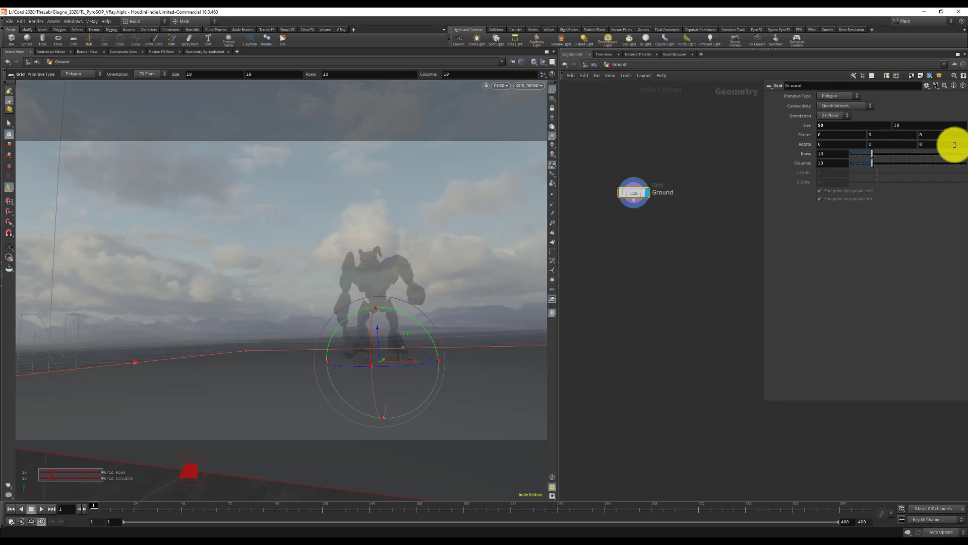
click(913, 126)
text(50)
key(Return)
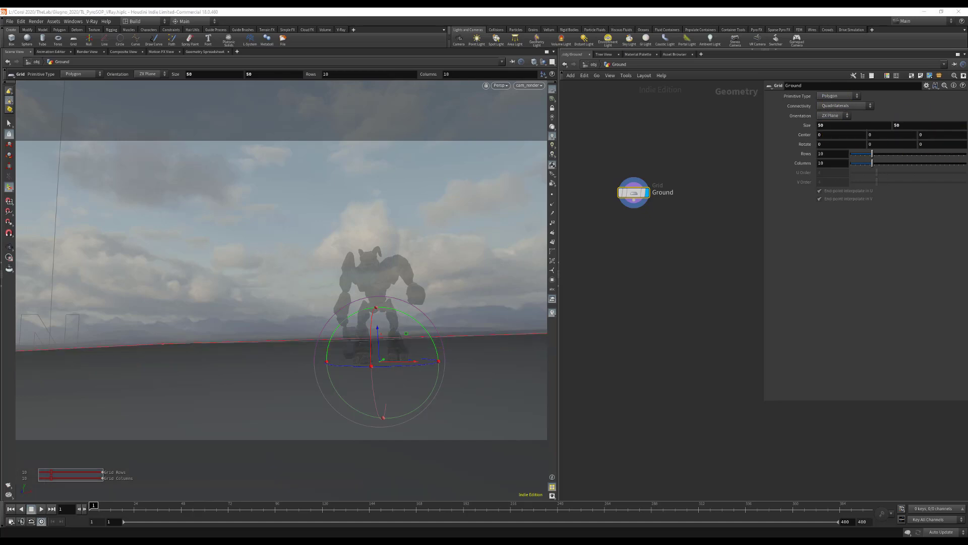
Return to the object level, check the ground in the V-Ray frame buffer and enable Invisible on vrayLightDome
drag(166, 102, 609, 111)
key(u)
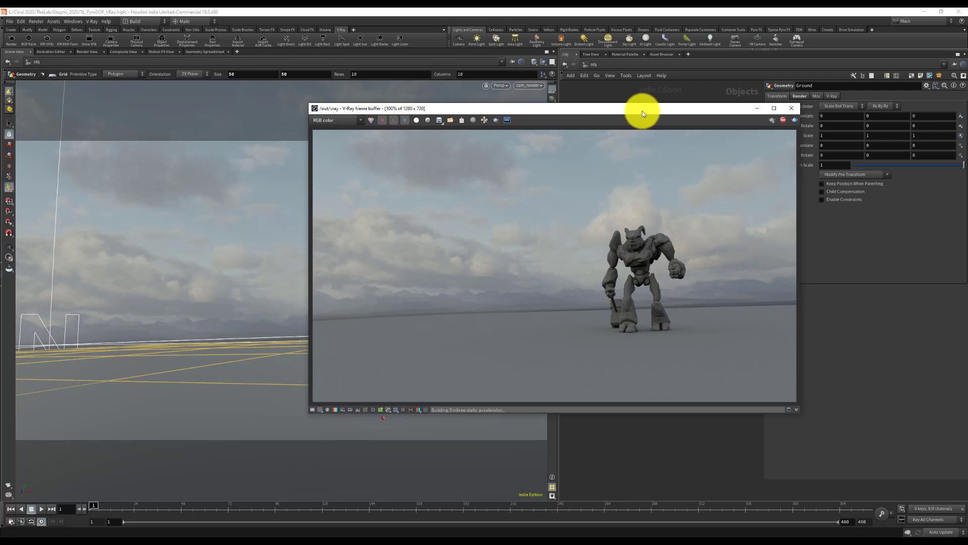
drag(693, 108, 967, 111)
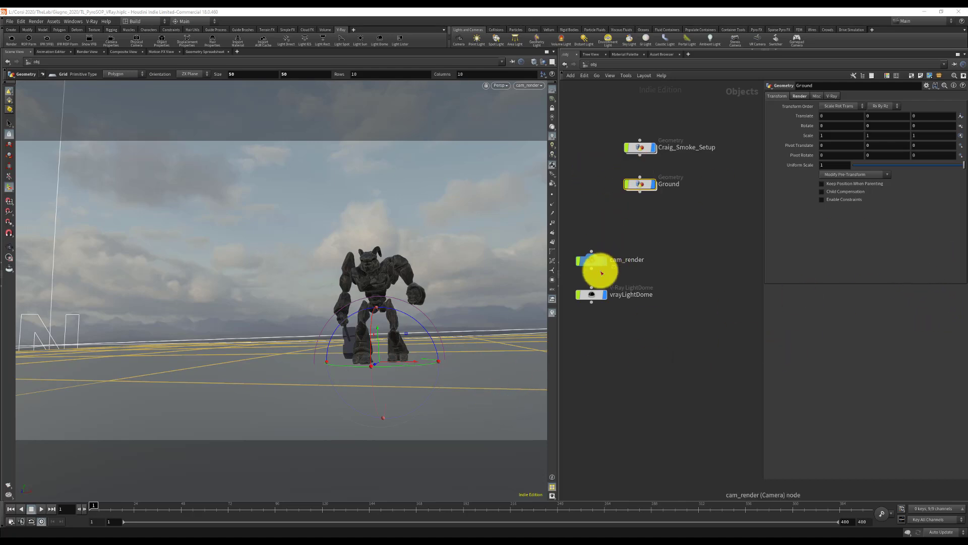
click(597, 295)
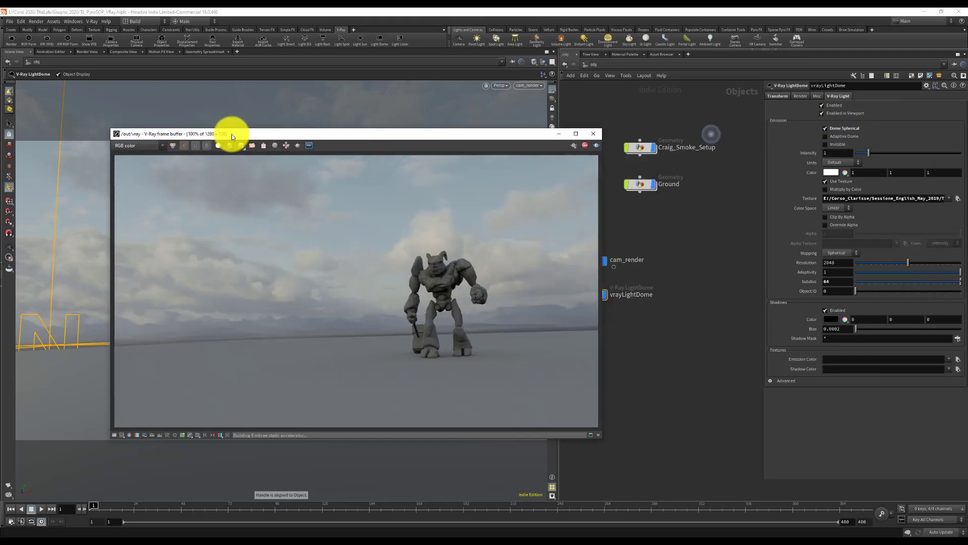
click(836, 145)
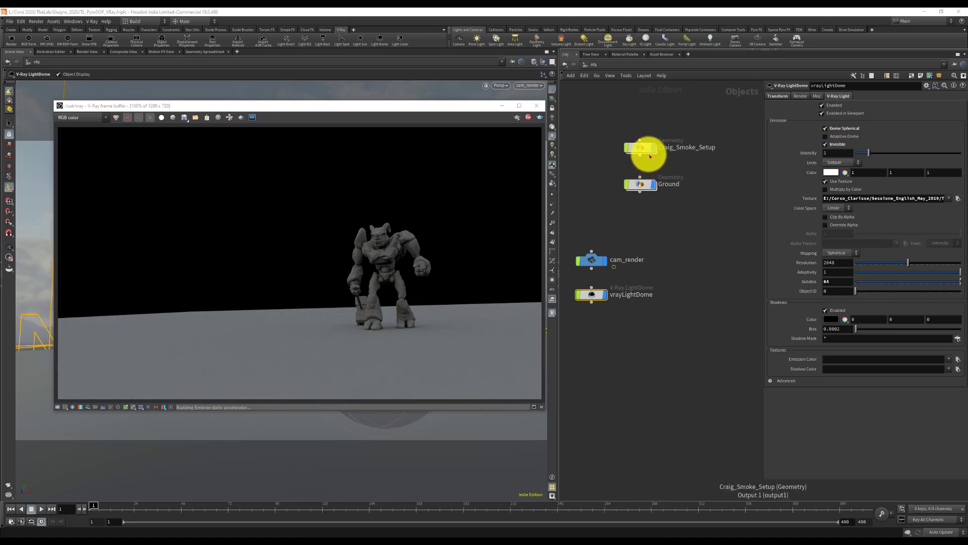
Enlarge the grid inside the Ground object to a size of 100 by 100
click(637, 185)
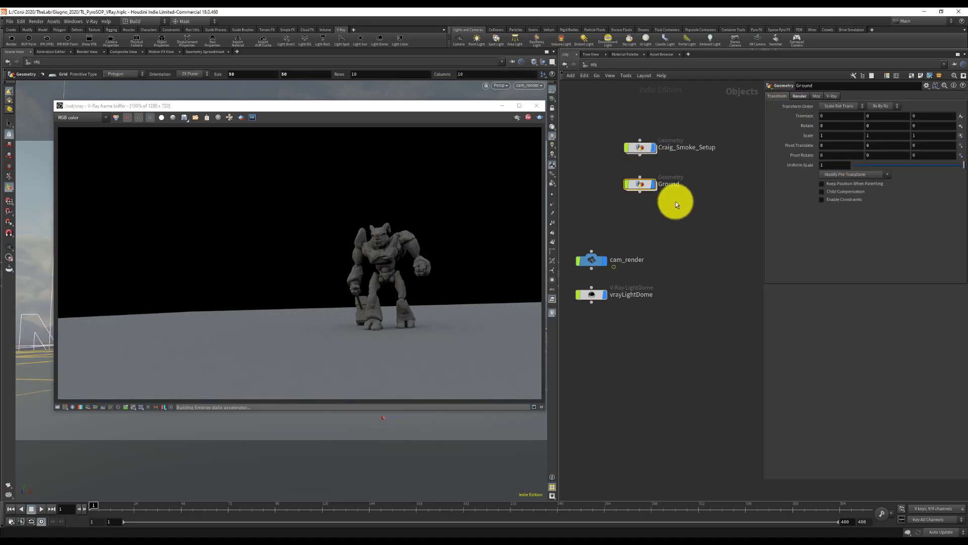
double_click(640, 182)
click(827, 126)
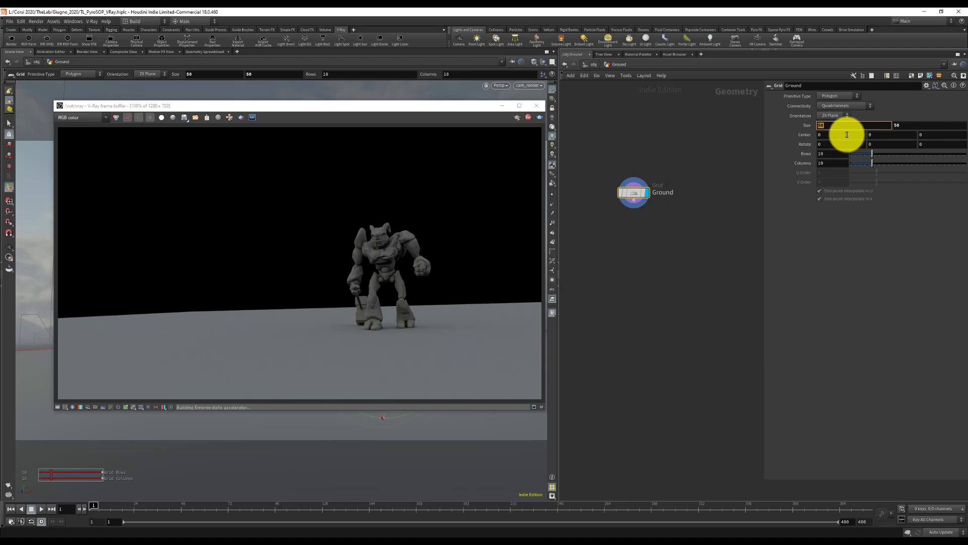
text(1)
click(923, 125)
text(100)
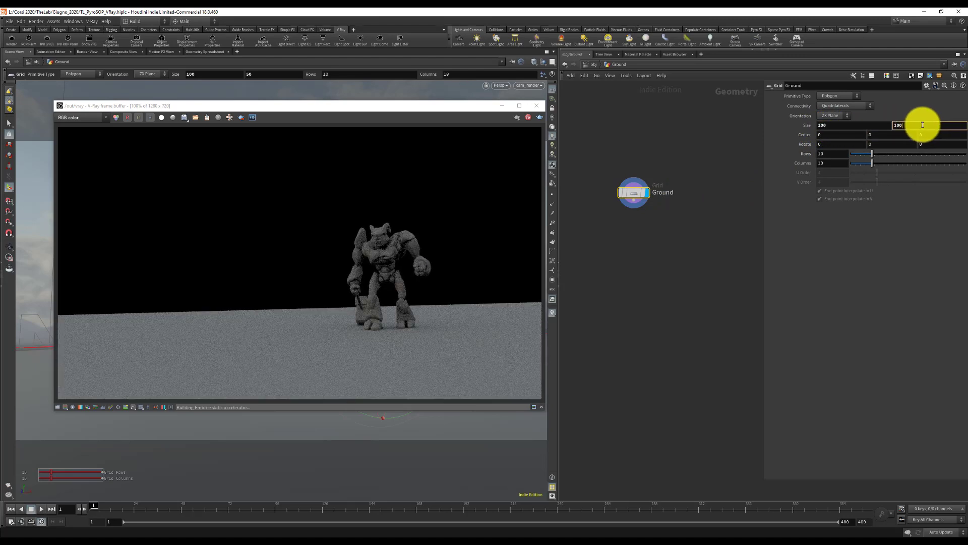
key(Return)
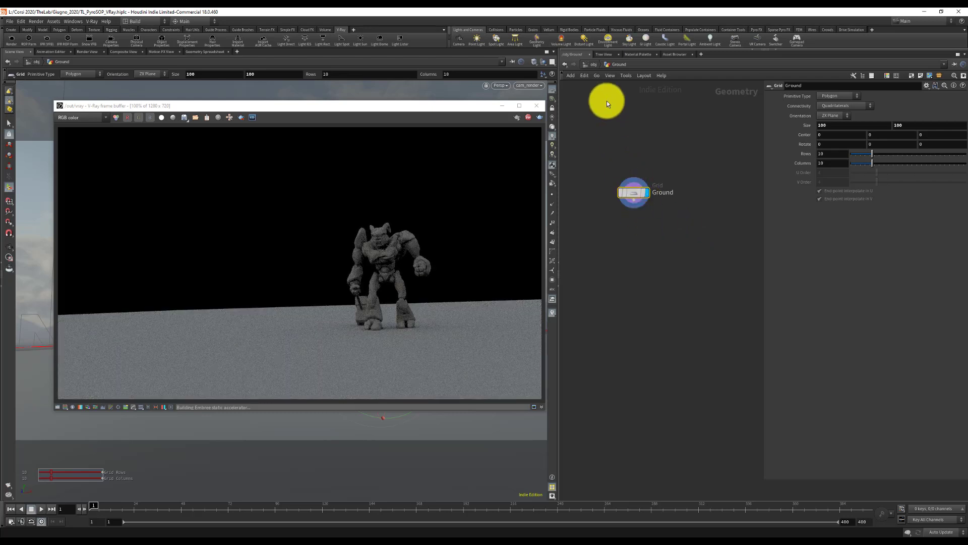
Return to the object level and set vrayLightDome's Intensity to 0.1 after trying 0.2
click(592, 64)
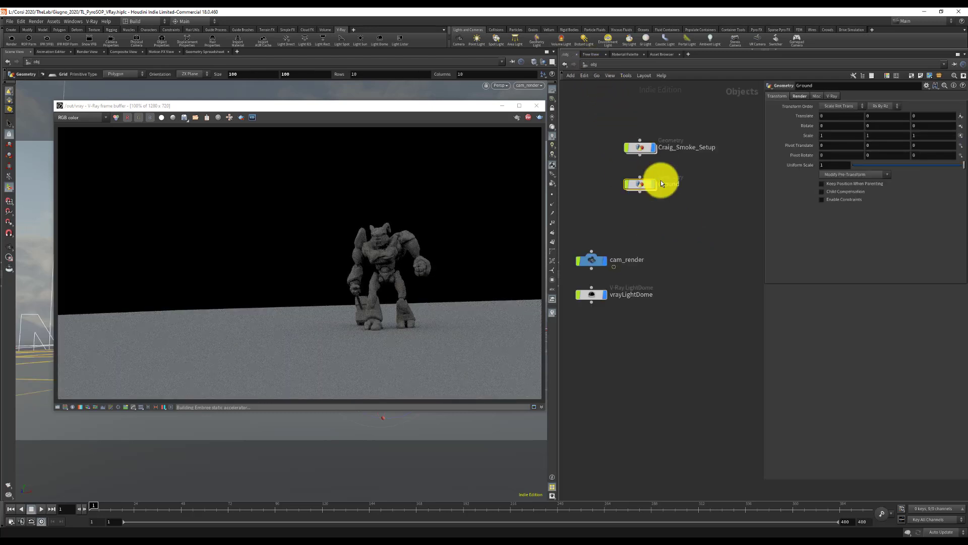
click(591, 295)
double_click(842, 154)
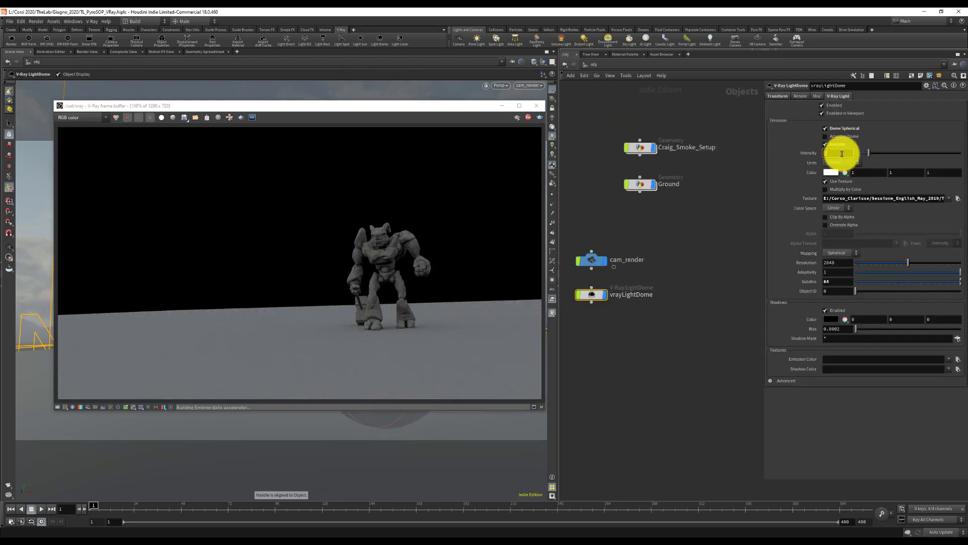
text(0.2)
key(Return)
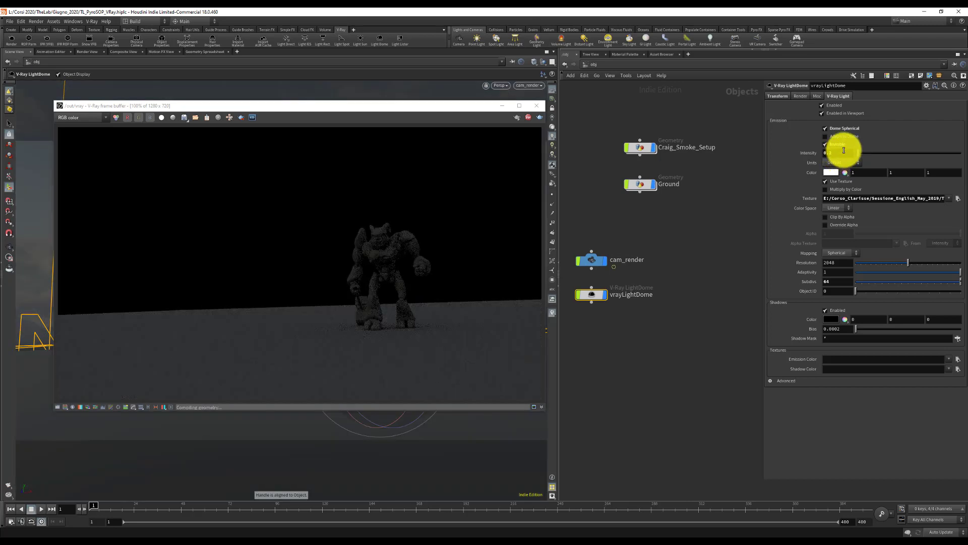
text(0.1)
key(Return)
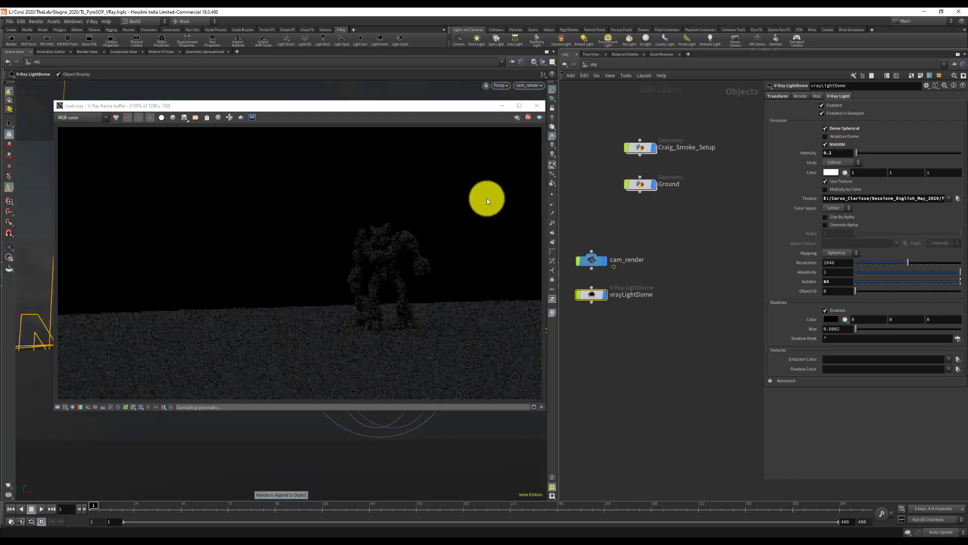
Move the V-Ray frame buffer aside and add a V-Ray Sphere Light below vrayLightDome
drag(360, 109, 967, 96)
key(Tab)
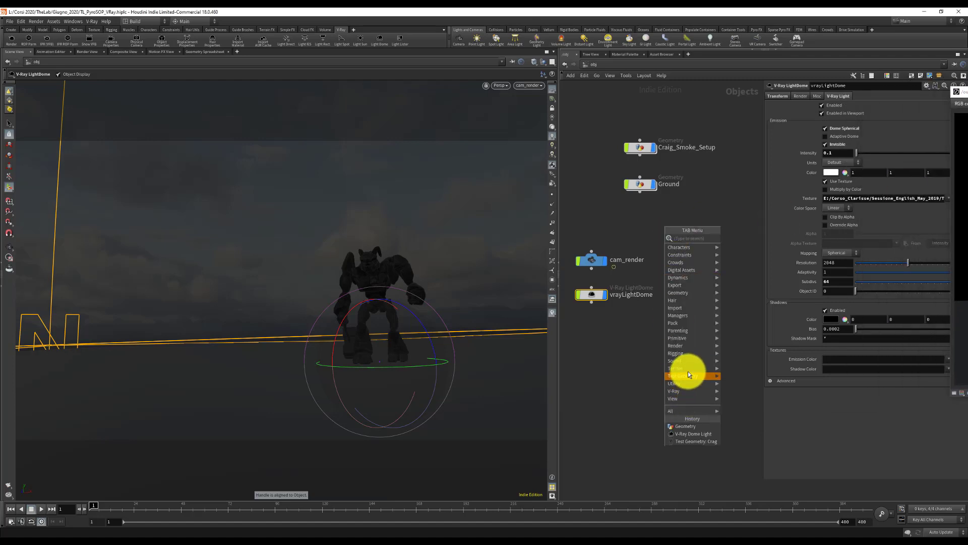
mouse_move(695, 392)
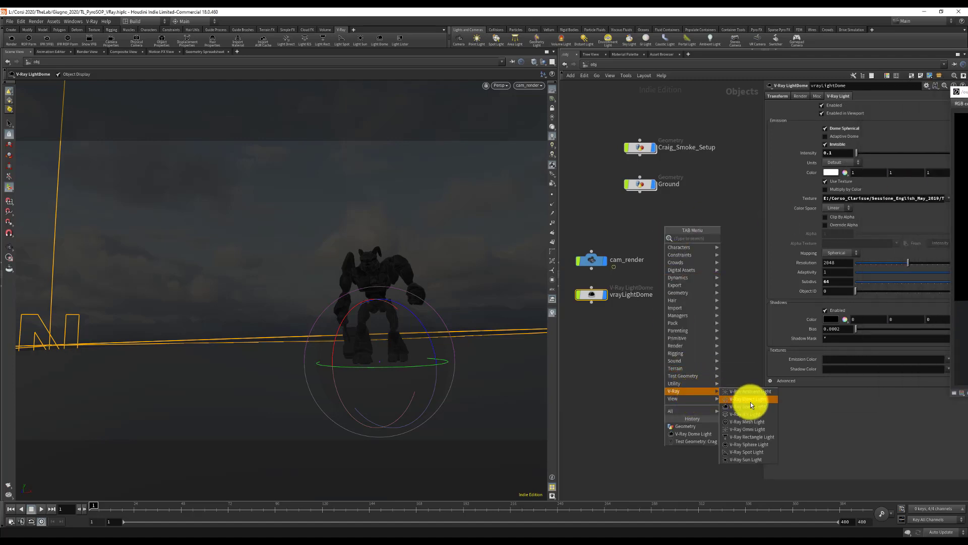
click(752, 444)
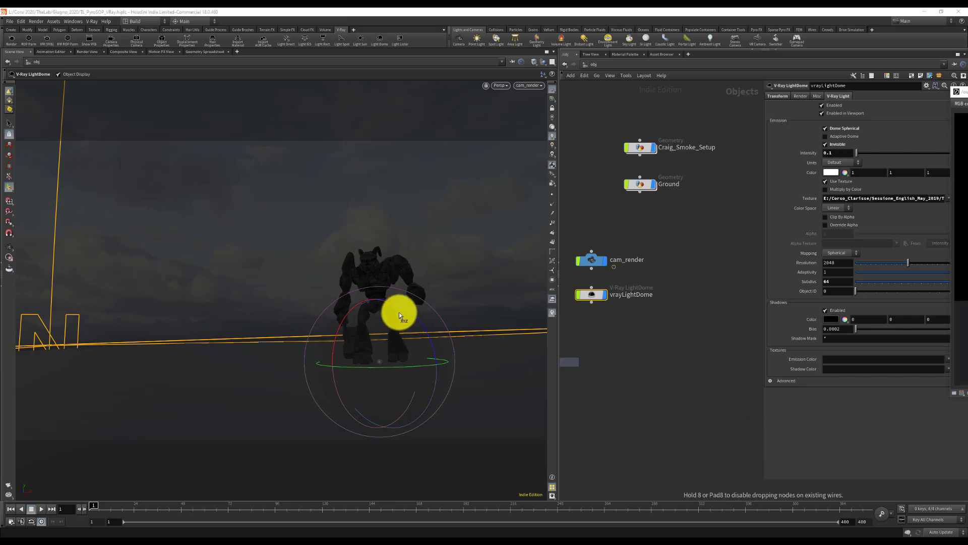
click(595, 347)
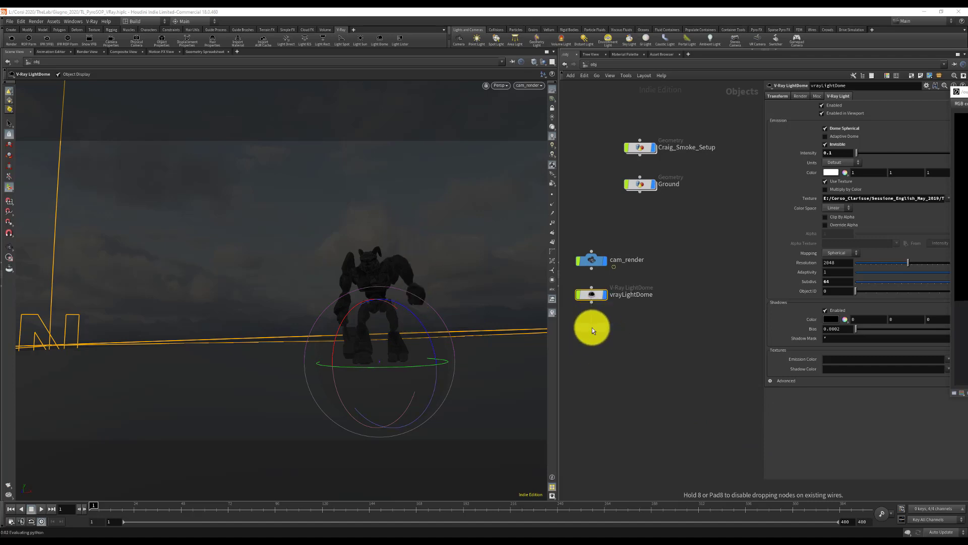
Rename the new V-Ray rectangle light below vrayLightDome as vray_Main
double_click(626, 326)
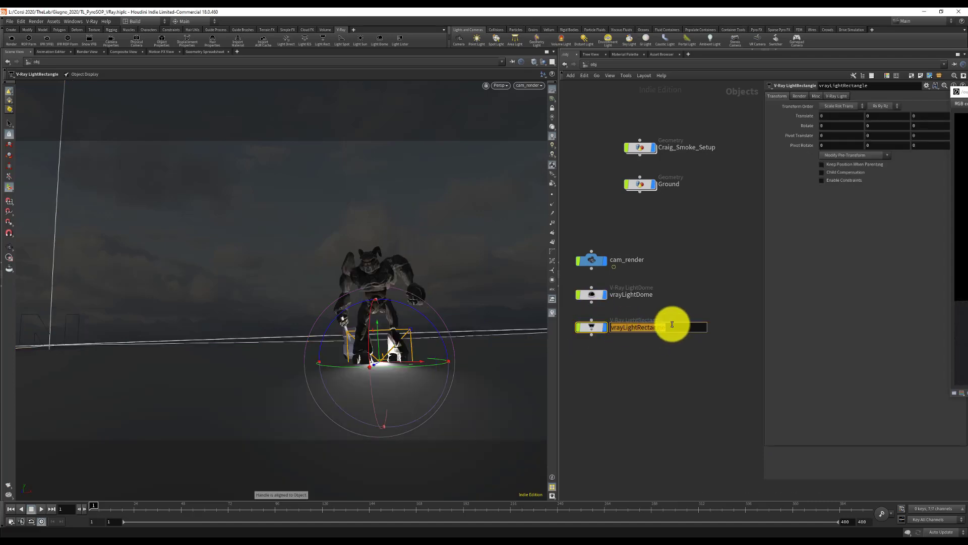
text(vray_Main)
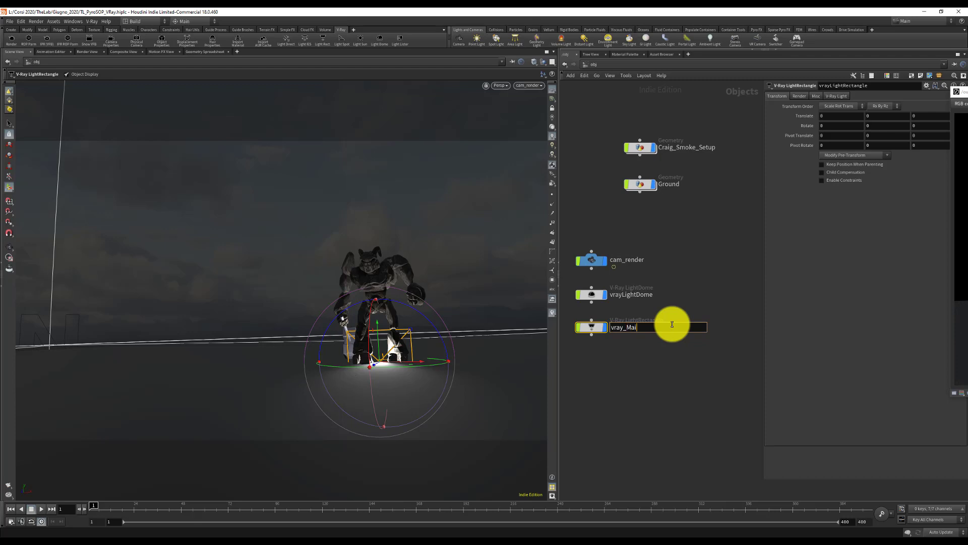
key(Return)
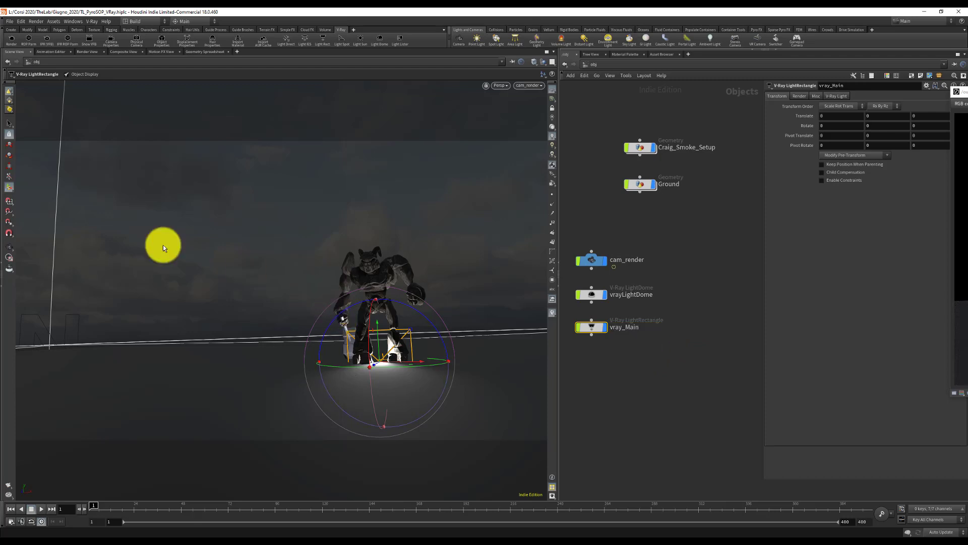
Move vray_Main to about -2.65, 1.43, 3.83 beside the character and rotate it about -36.4 degrees around Y to face the character
drag(375, 338, 297, 200)
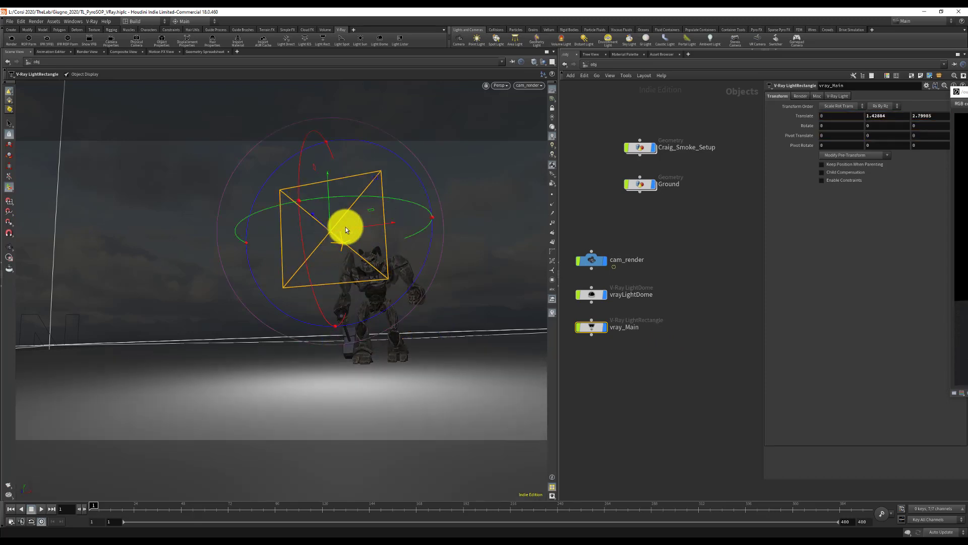
drag(355, 228, 7, 211)
drag(104, 230, 67, 231)
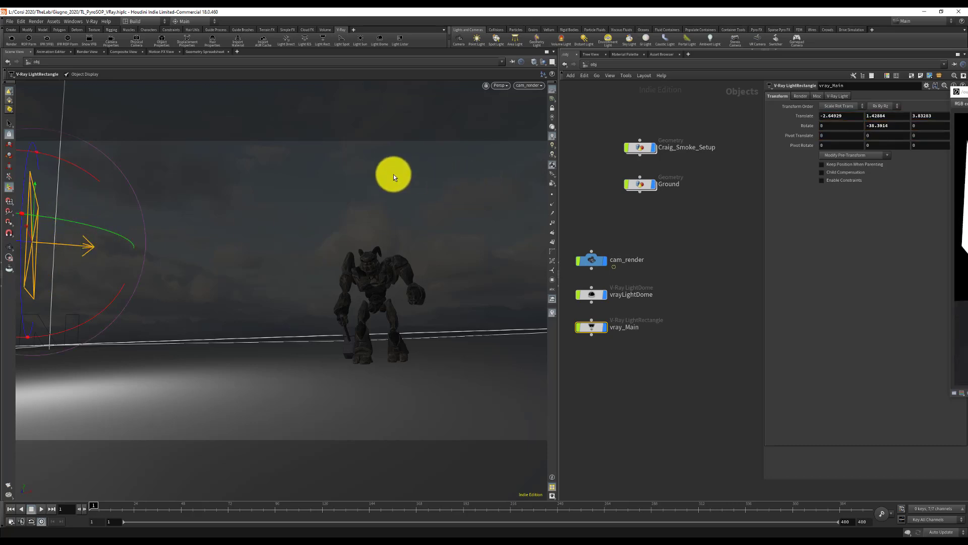
Set vray_Main's Height to 2 and enable Invisible for the light
click(837, 96)
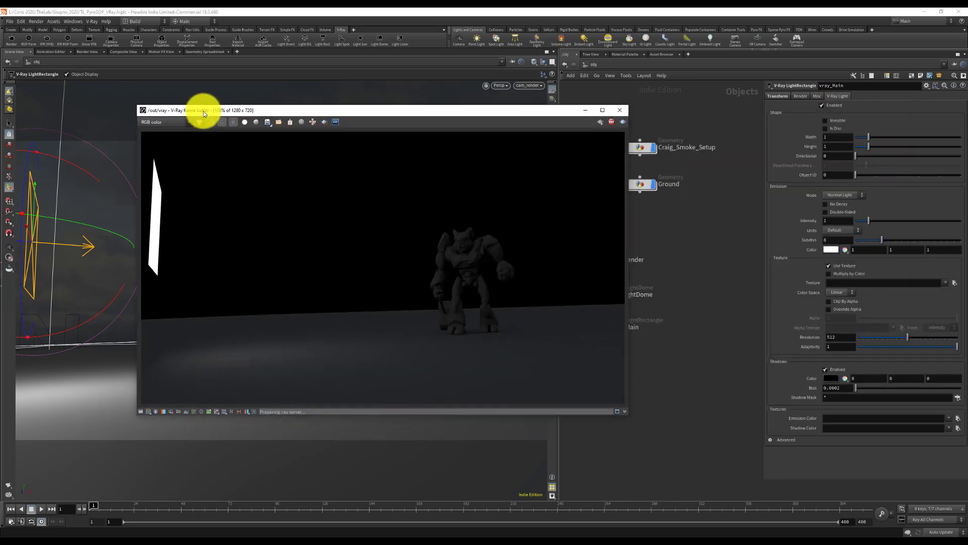
click(838, 147)
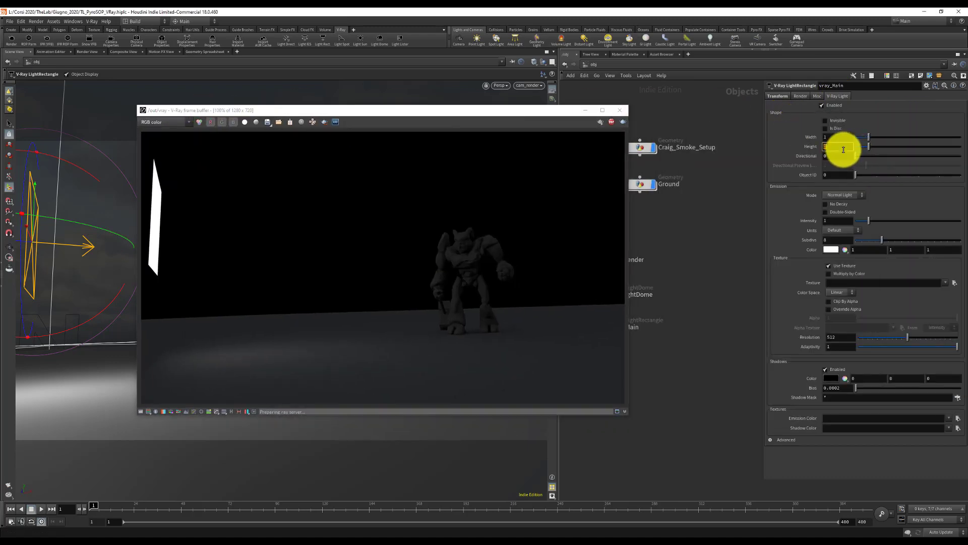
key(Return)
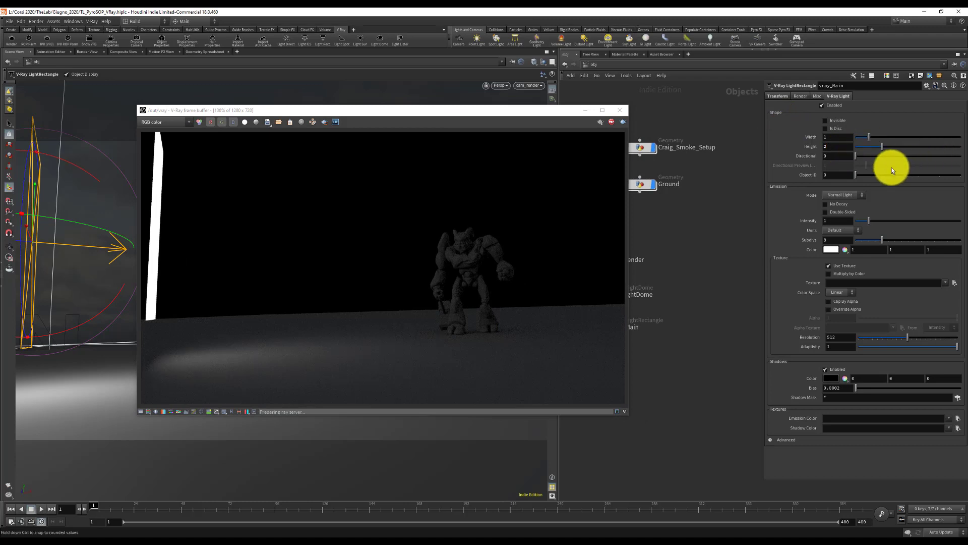
click(846, 122)
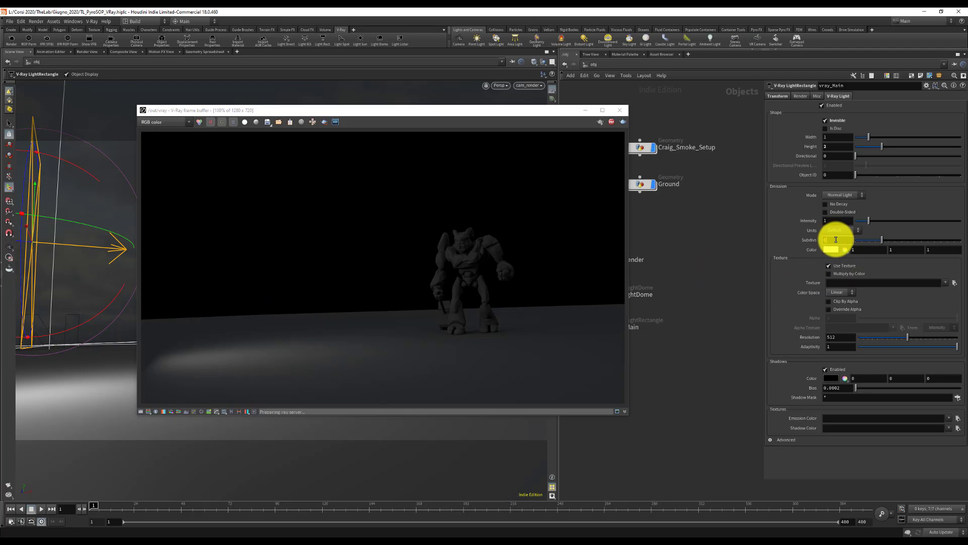
Set vray_Main's Subdivs to 64 and its Intensity to 10
text(64)
key(Return)
click(837, 222)
text(0)
key(Return)
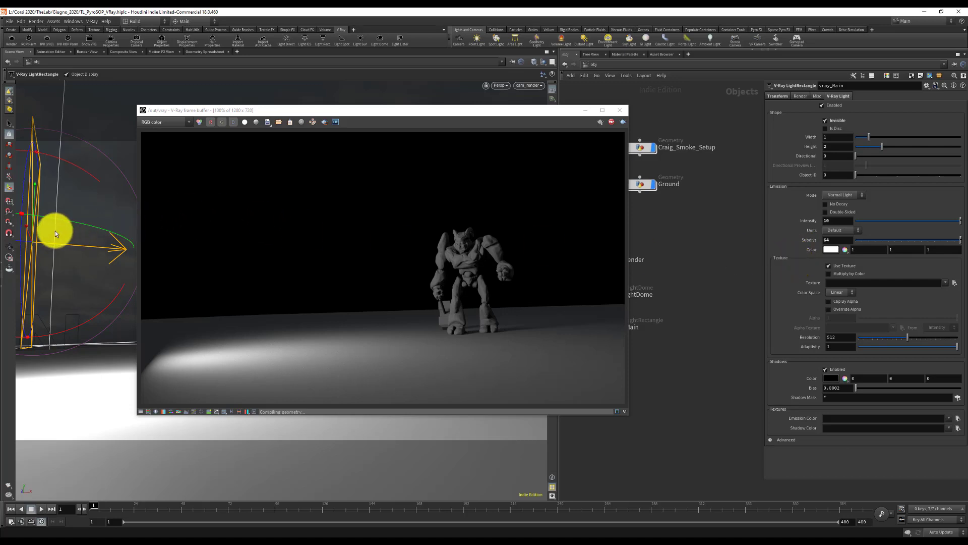
Undo a trial move of vray_Main and shift it farther from the character, to about -4.34 in X and 4.39 in Z
drag(29, 232, 3, 260)
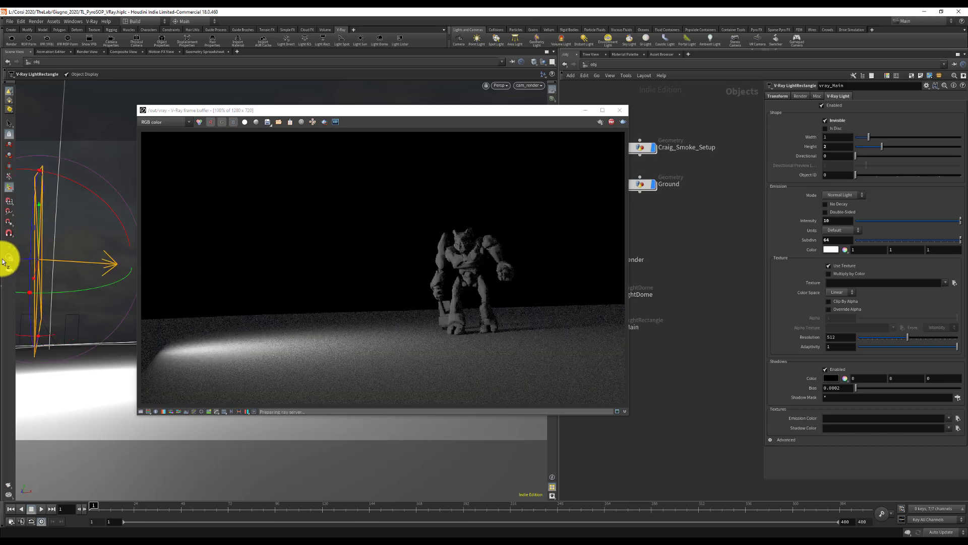
key(ctrl+z)
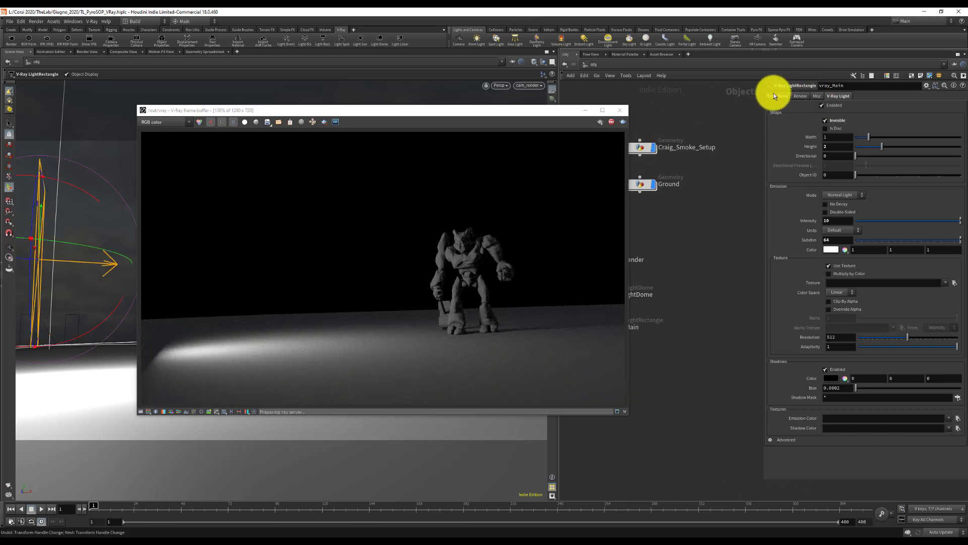
click(776, 95)
mouse_move(942, 116)
middle_down()
mouse_move(925, 117)
mouse_move(961, 117)
mouse_move(950, 120)
middle_up()
middle_drag(843, 118, 809, 117)
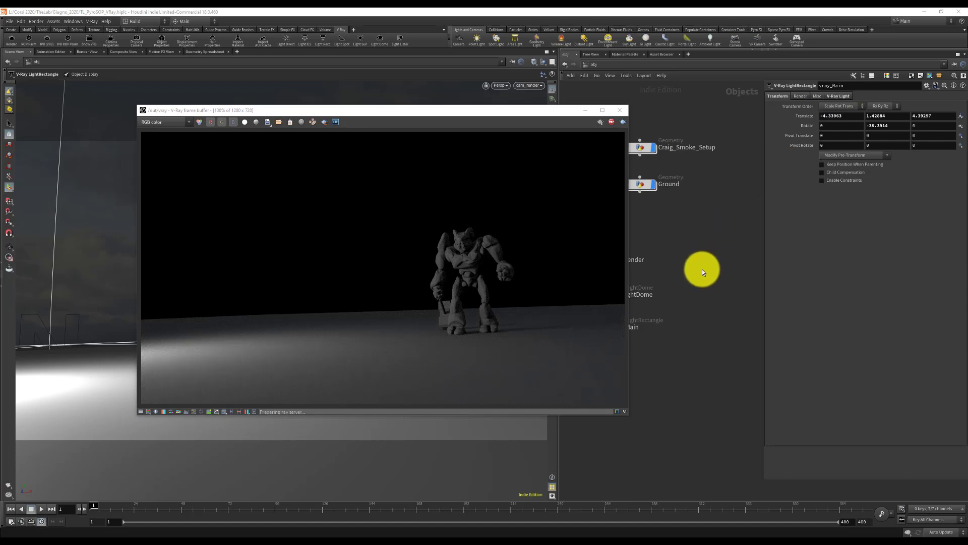
Shift the V-Ray frame buffer clear of the node network and raise vray_Main's Intensity to 30
drag(543, 110, 478, 105)
click(845, 97)
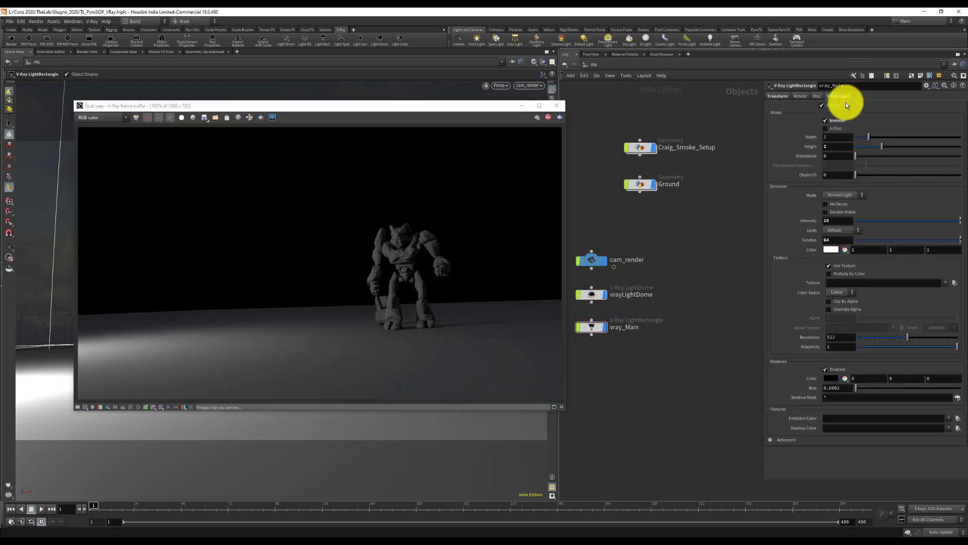
double_click(833, 220)
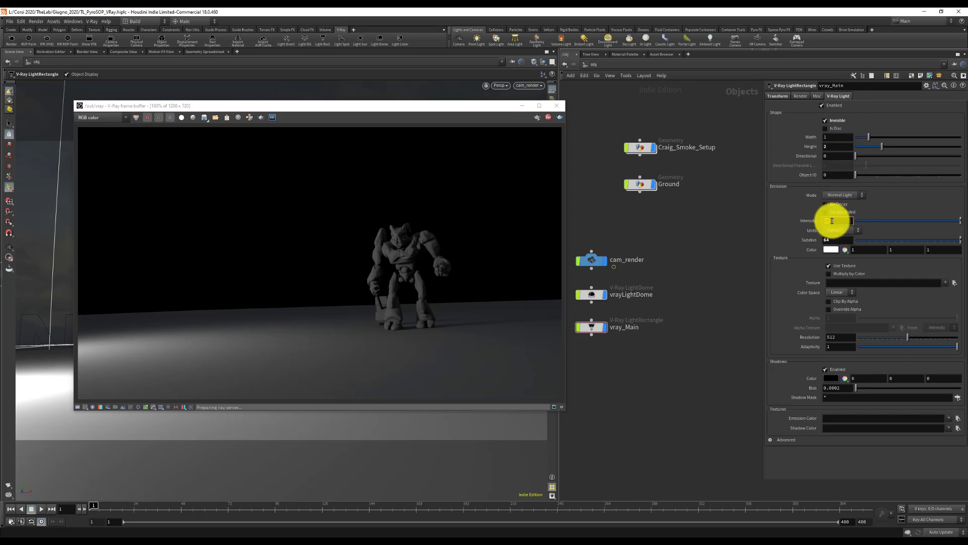
key(Return)
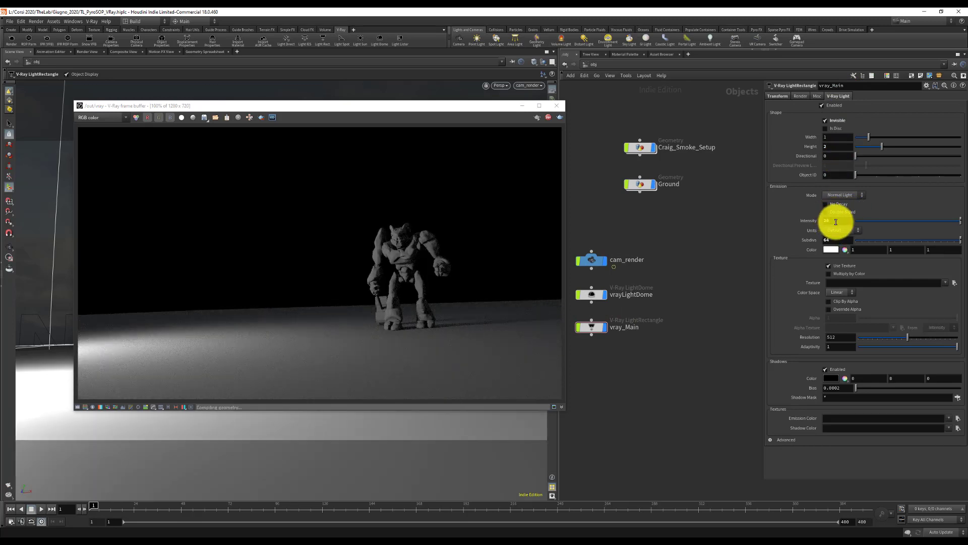
text(30)
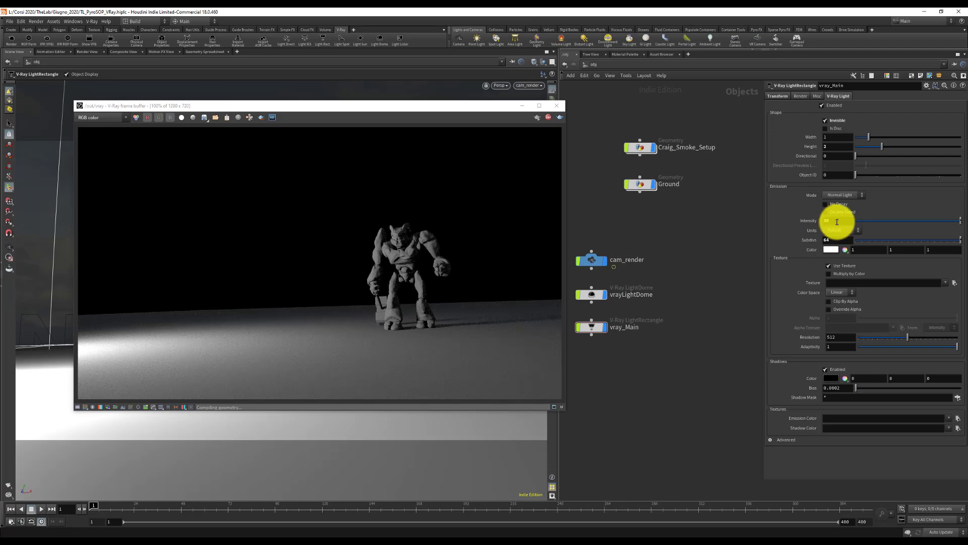
key(Return)
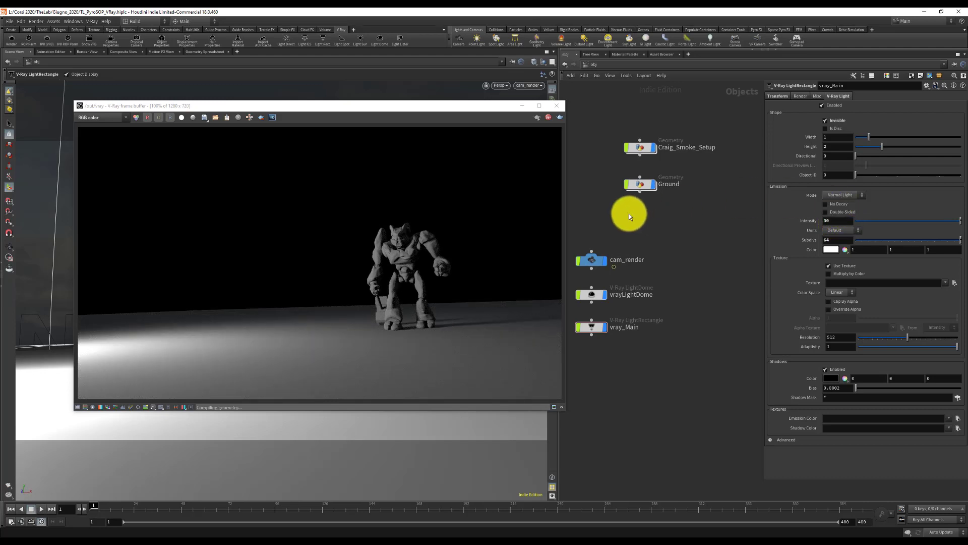
Add a second V-Ray Rectangle Light below vray_Main in the object network
click(595, 330)
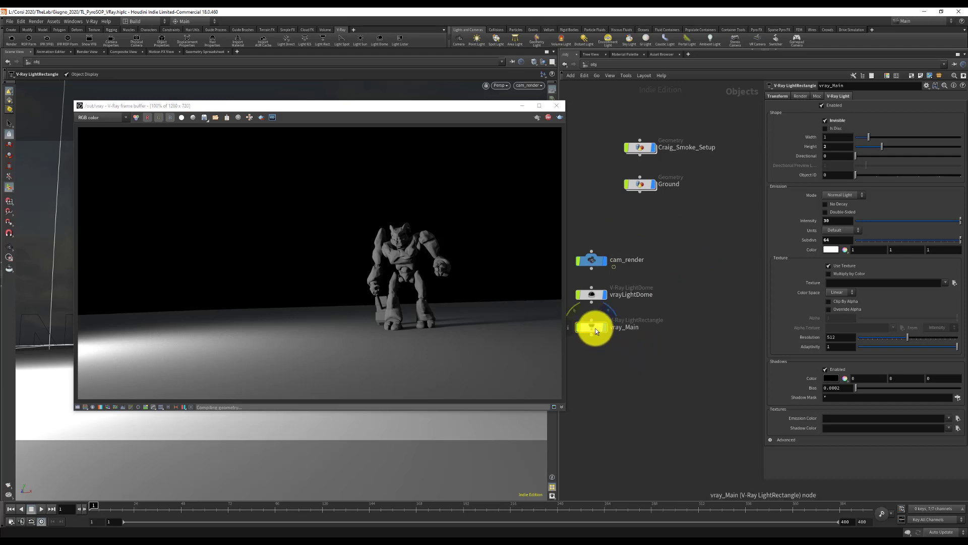
click(617, 369)
key(Tab)
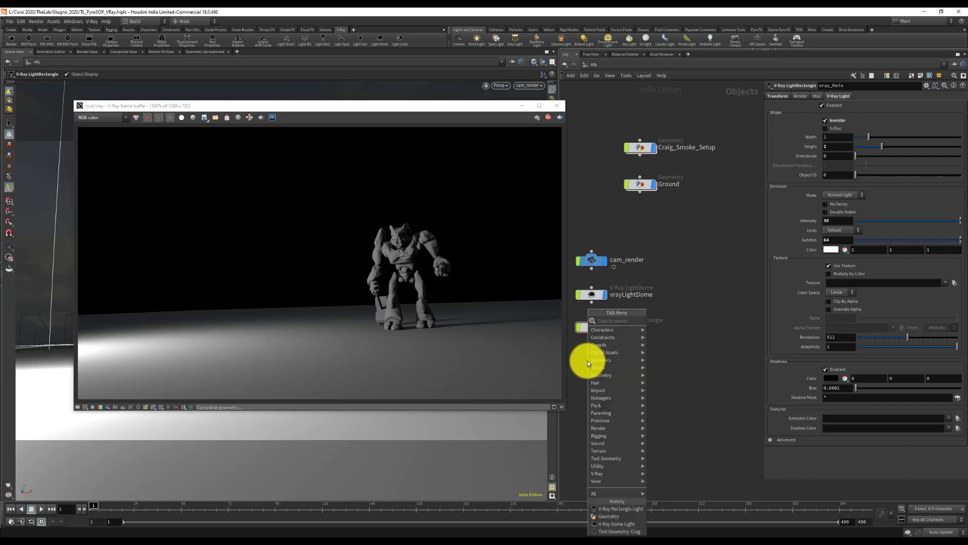
mouse_move(616, 474)
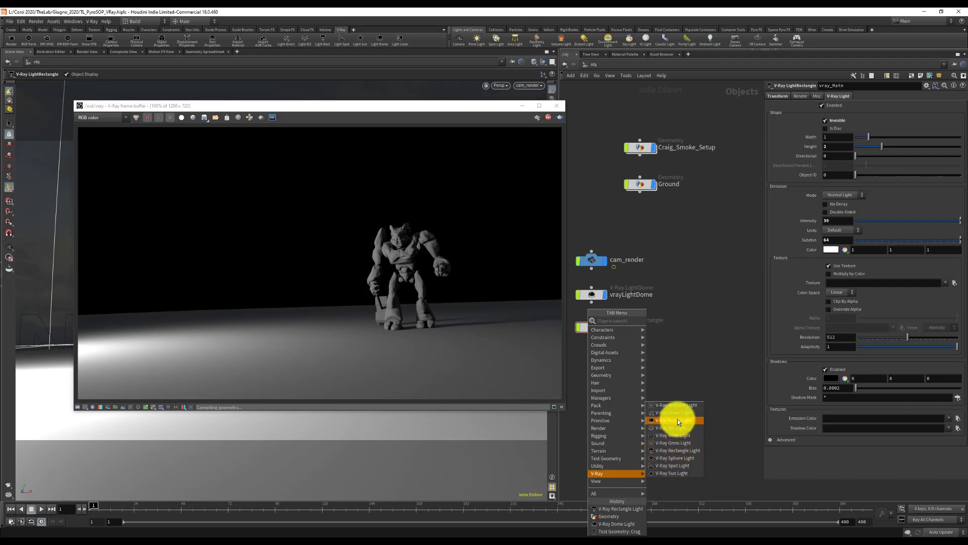
click(679, 450)
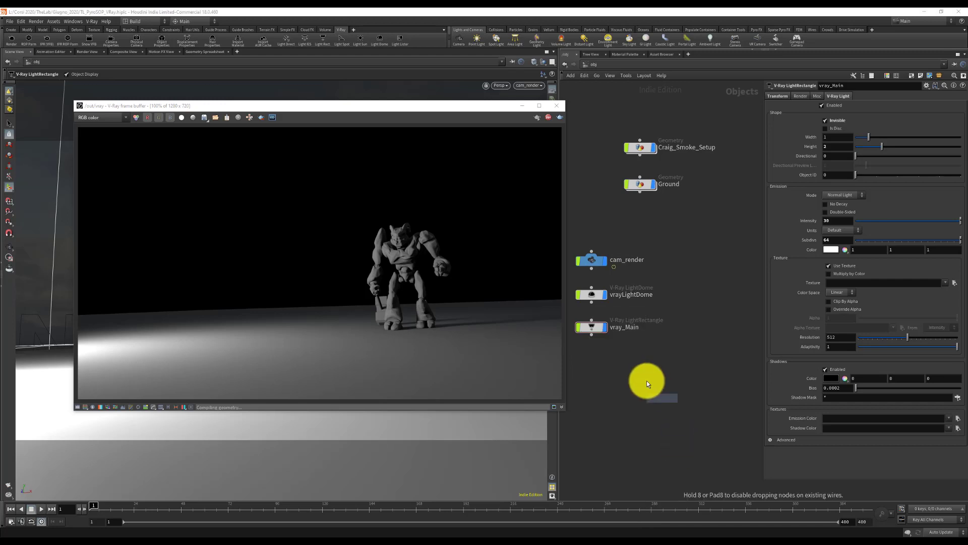
click(591, 362)
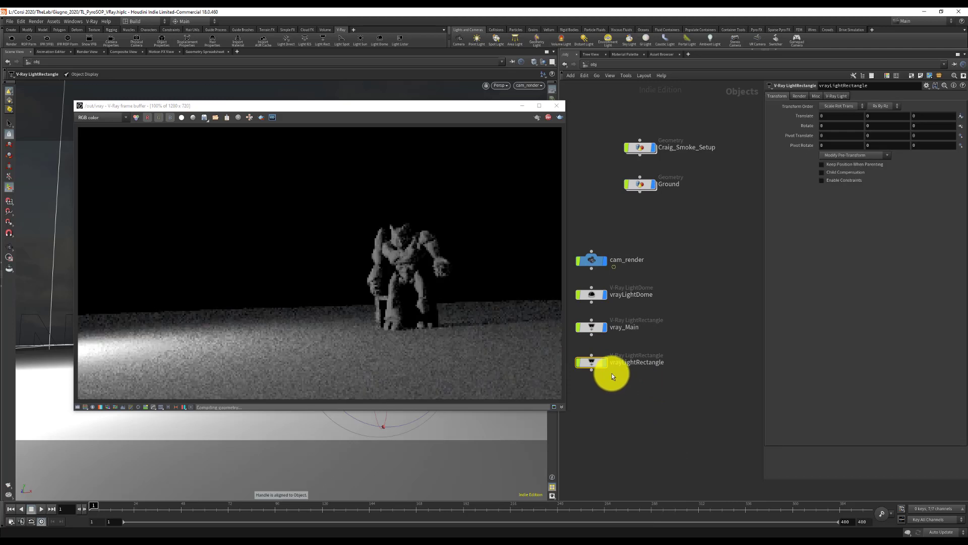
Rename the second rectangle light as vray_Fill
double_click(658, 361)
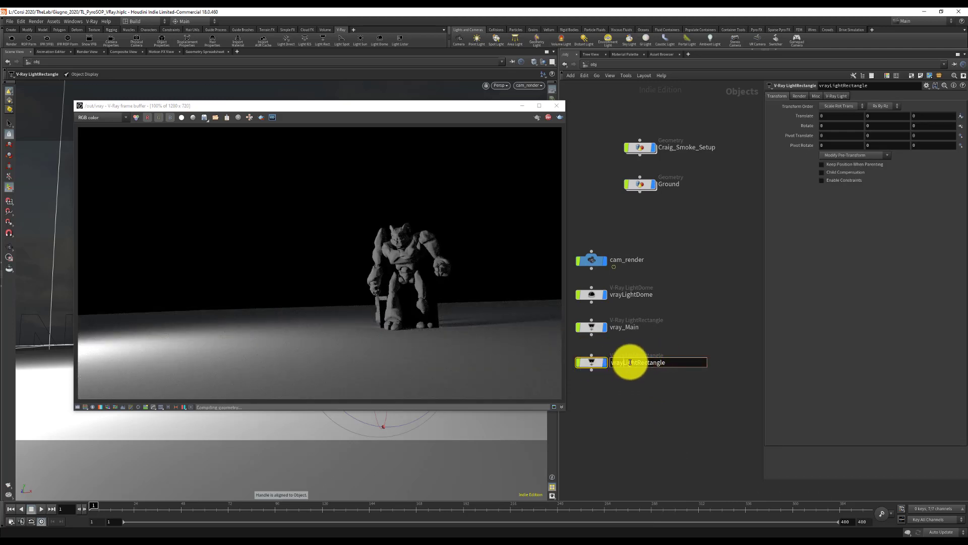
drag(626, 361, 834, 373)
text(_Fill)
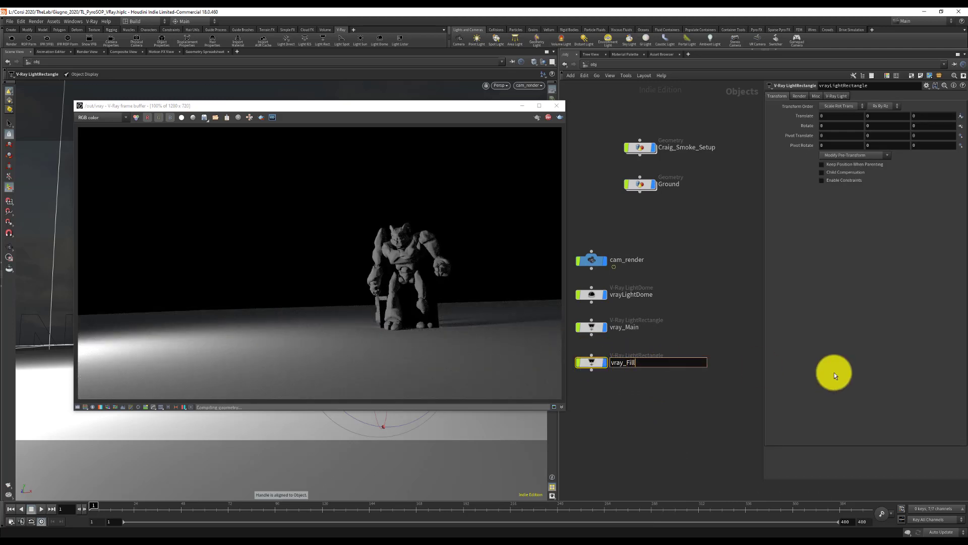
key(Return)
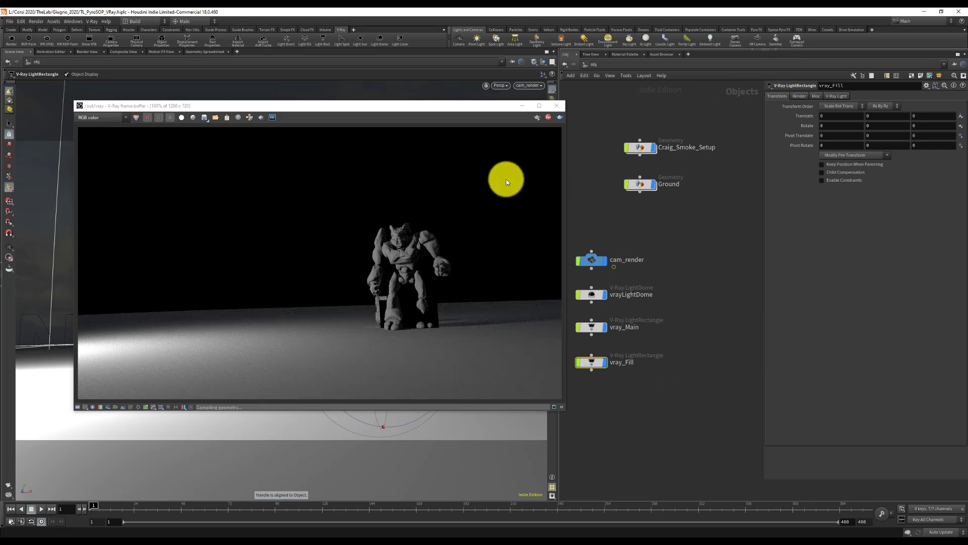
Set vray_Fill's Color to orange (1, 0.5, 0) and enable Invisible for the light
click(523, 265)
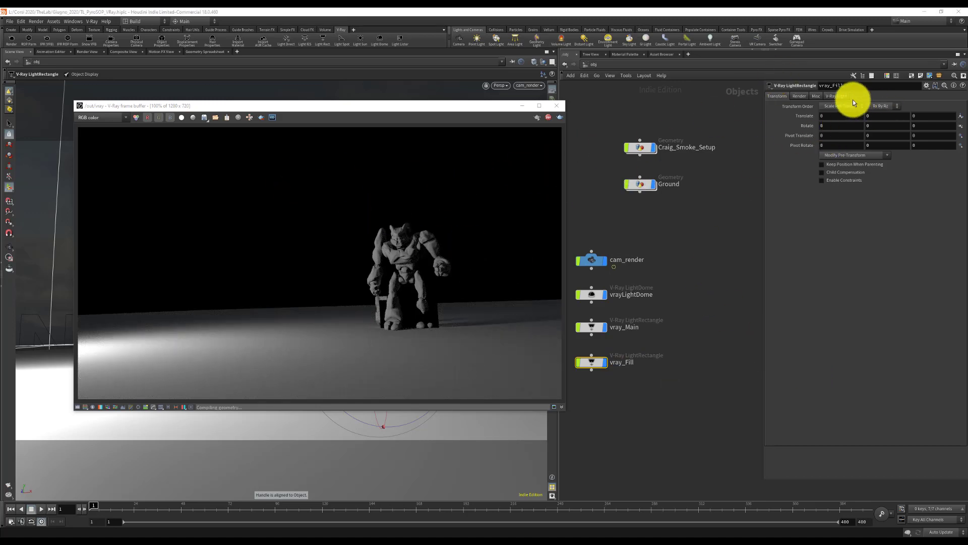
click(838, 96)
click(831, 251)
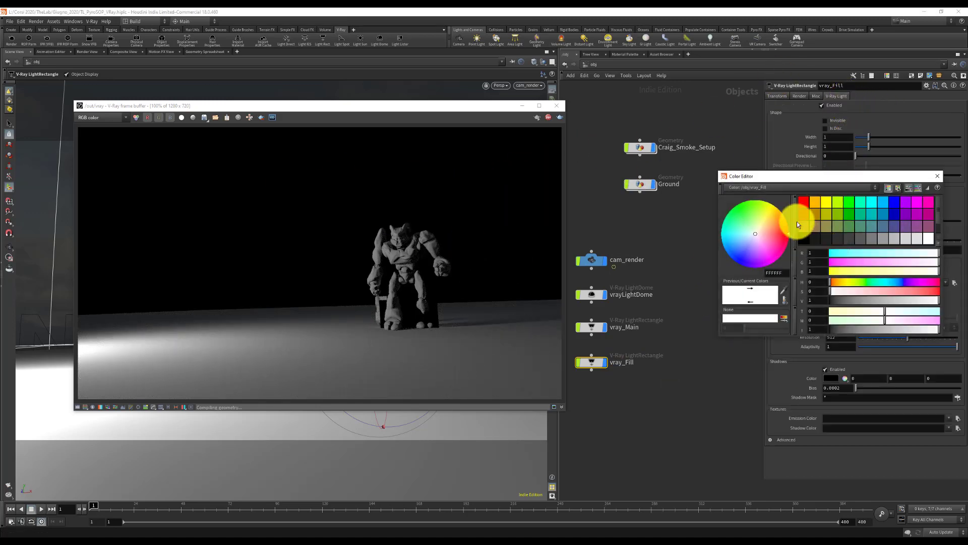
click(815, 202)
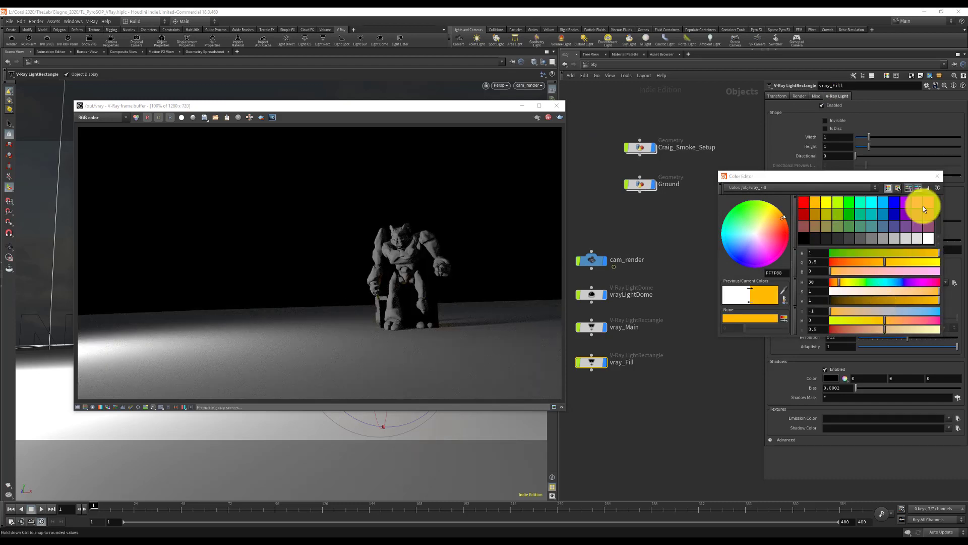
click(937, 176)
click(840, 121)
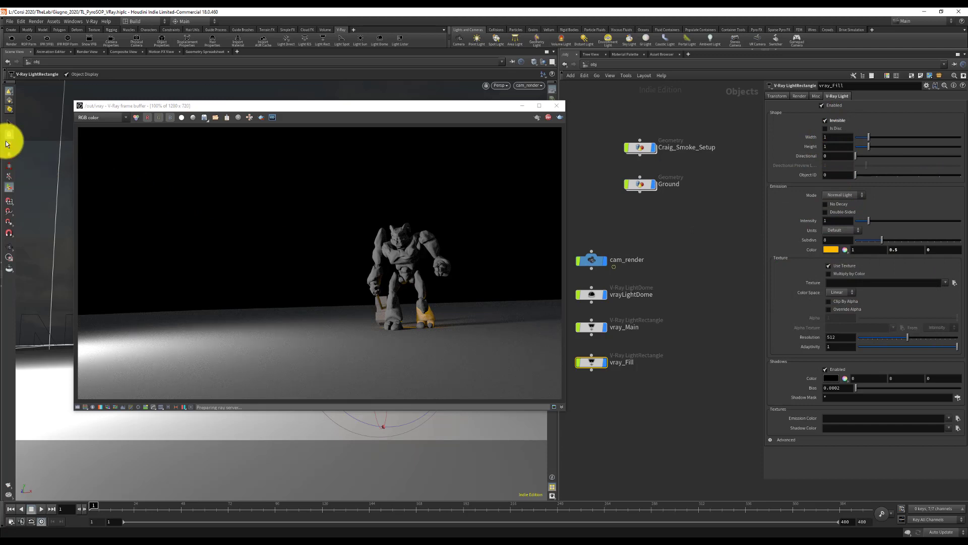
Move the V-Ray frame buffer out of the viewport and raise vray_Fill beside the character, opposite vray_Main, at about 1.83 in X
click(777, 96)
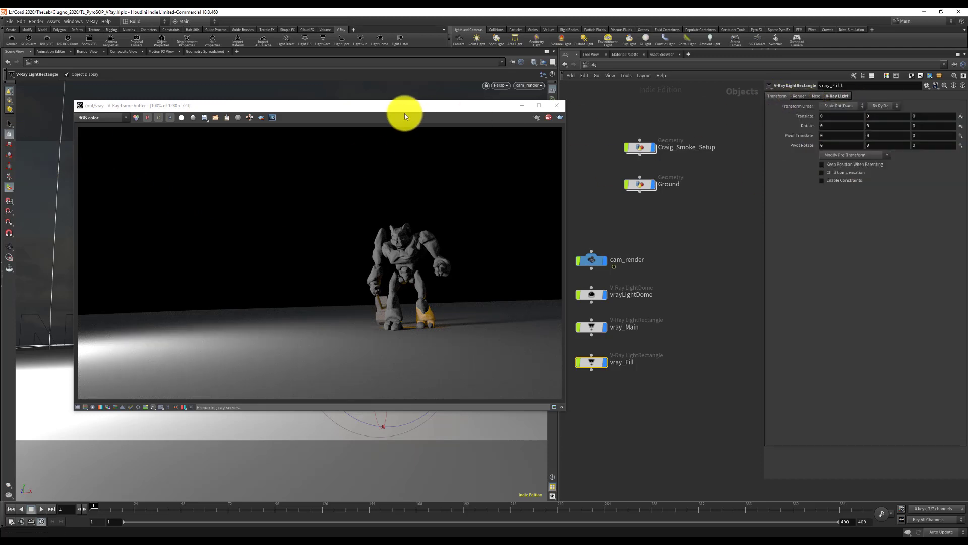
drag(405, 107, 967, 101)
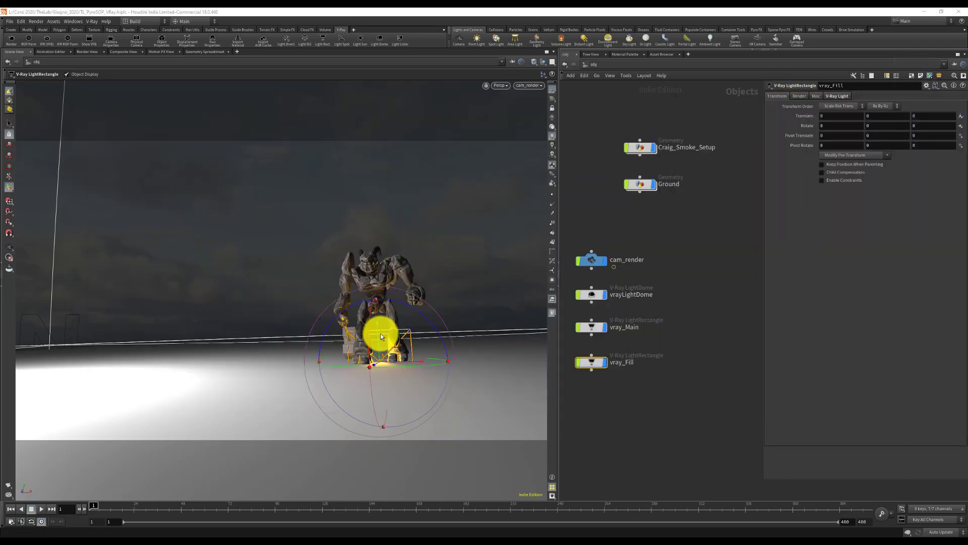
drag(379, 335, 542, 259)
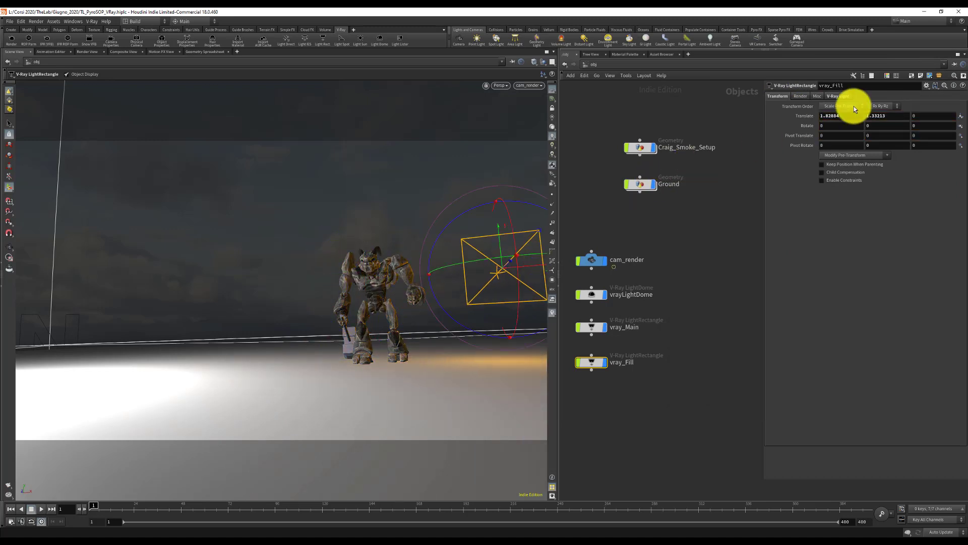
Set vray_Fill's Width and Height to 2 in its V-Ray light parameters
click(837, 96)
click(835, 136)
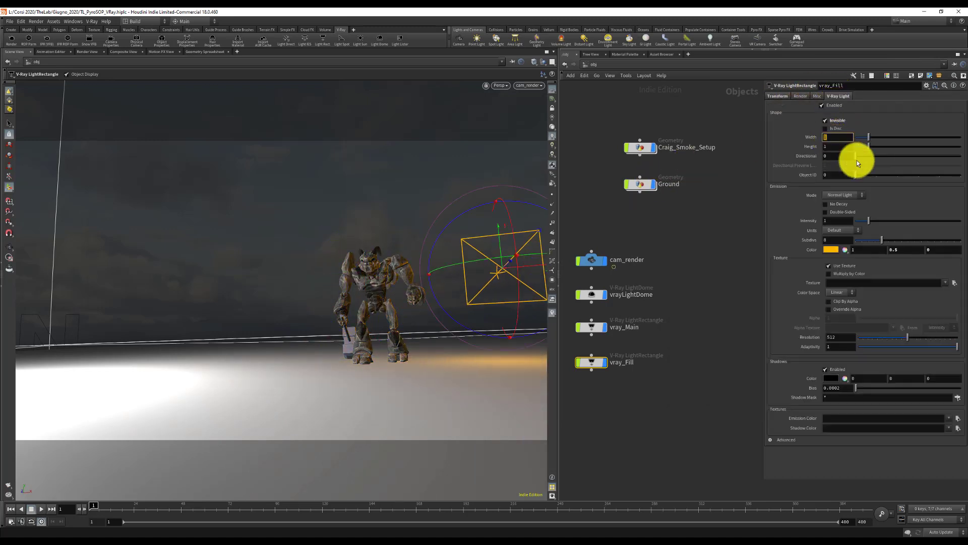
text(2)
key(Return)
click(843, 146)
text(2)
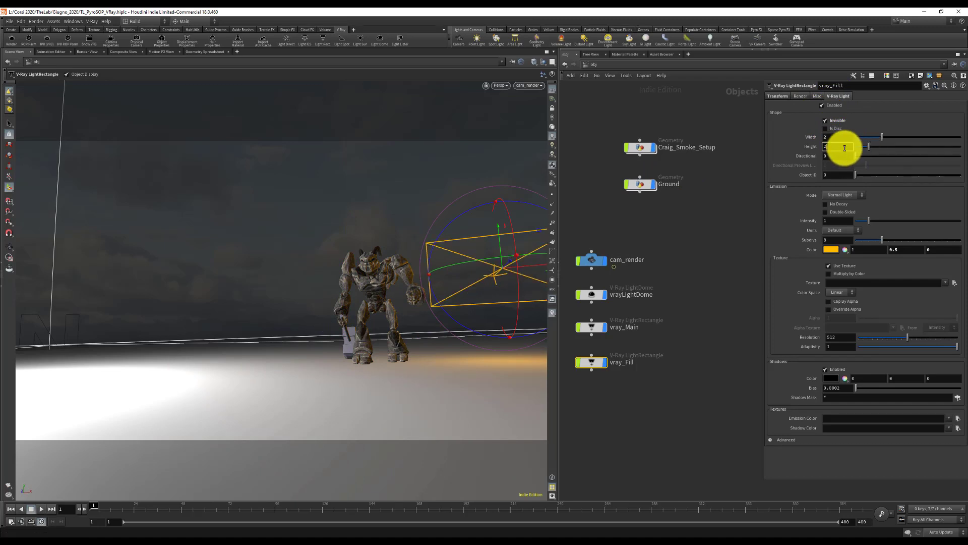
key(Return)
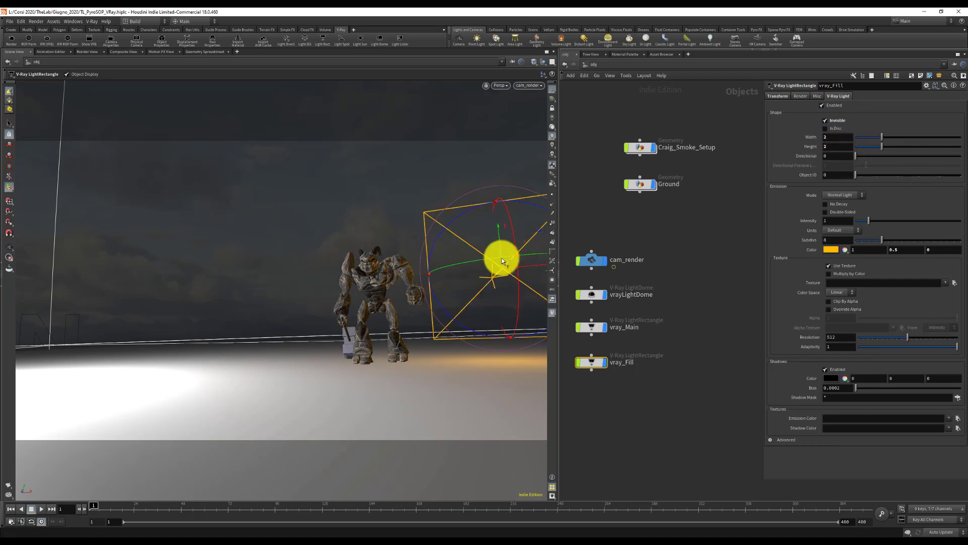
Turn vray_Fill to face the character, move it farther out to the side and bring the V-Ray frame buffer over the viewport
drag(469, 262, 638, 250)
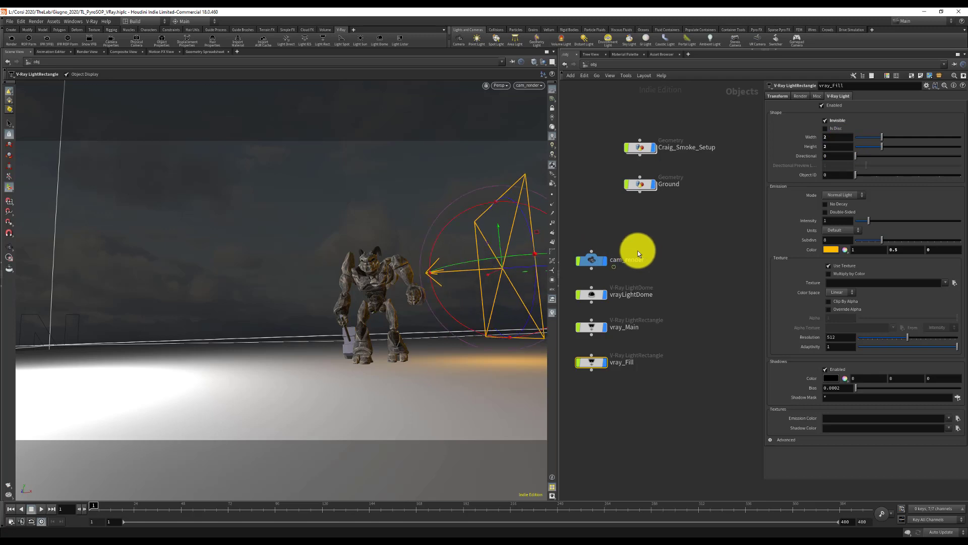
drag(483, 275, 627, 259)
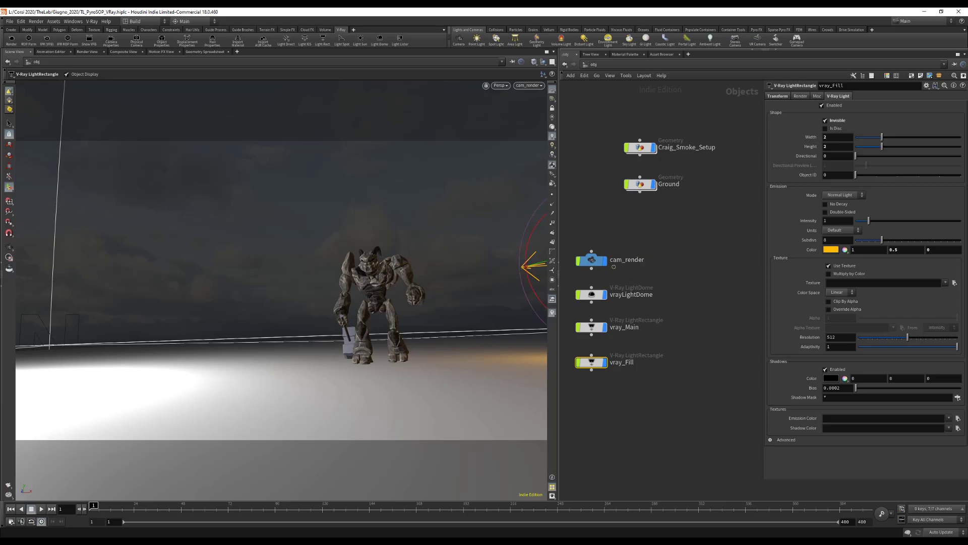
drag(857, 123, 362, 110)
Change vray_Fill's Color to a redder orange with RGB 1, 0.18, 0
click(842, 250)
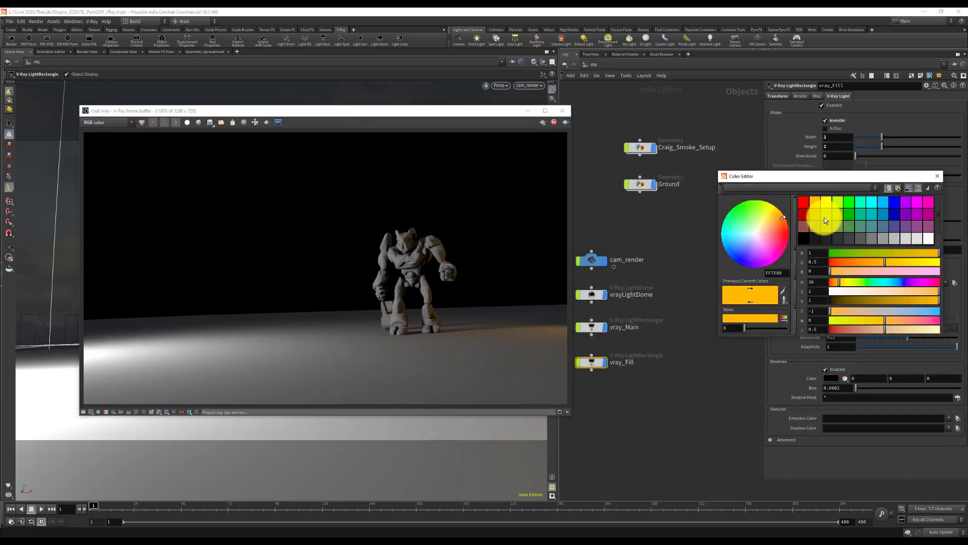
drag(865, 264, 851, 262)
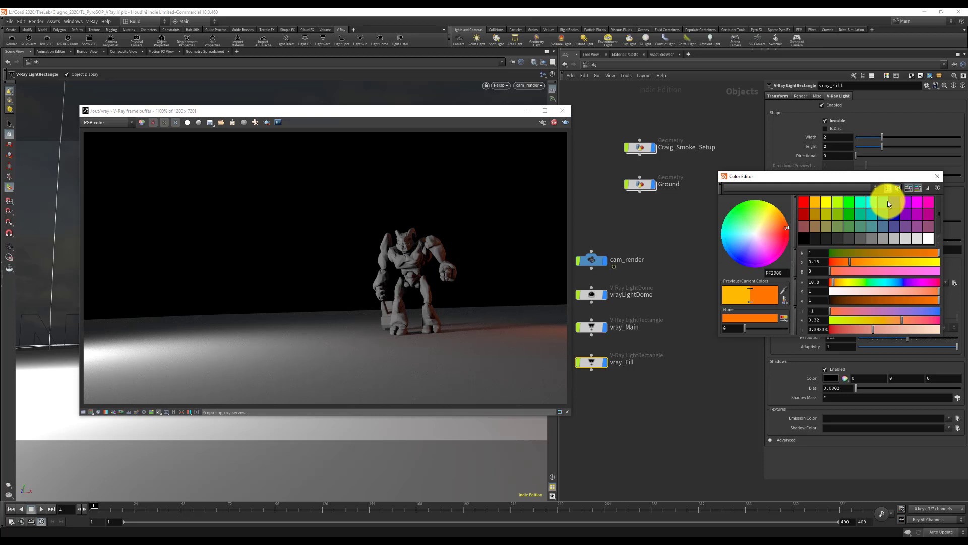
drag(853, 175, 967, 166)
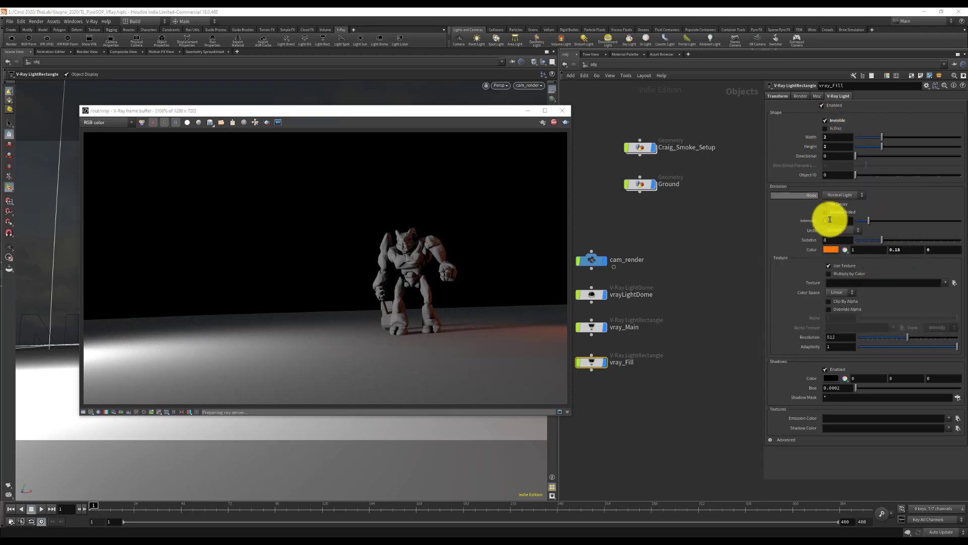
Set vray_Fill's Intensity to 3 and its Subdivs to 64
text(10)
key(Return)
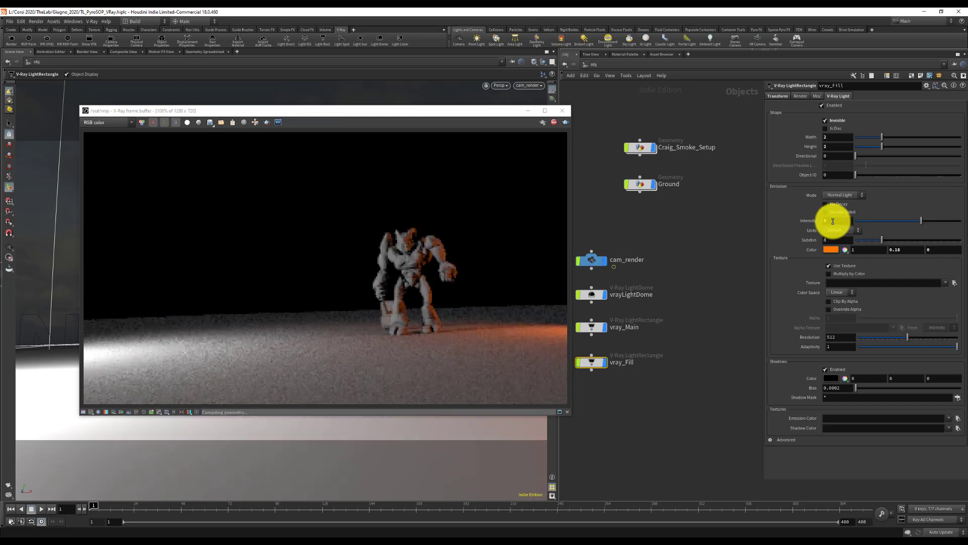
double_click(833, 221)
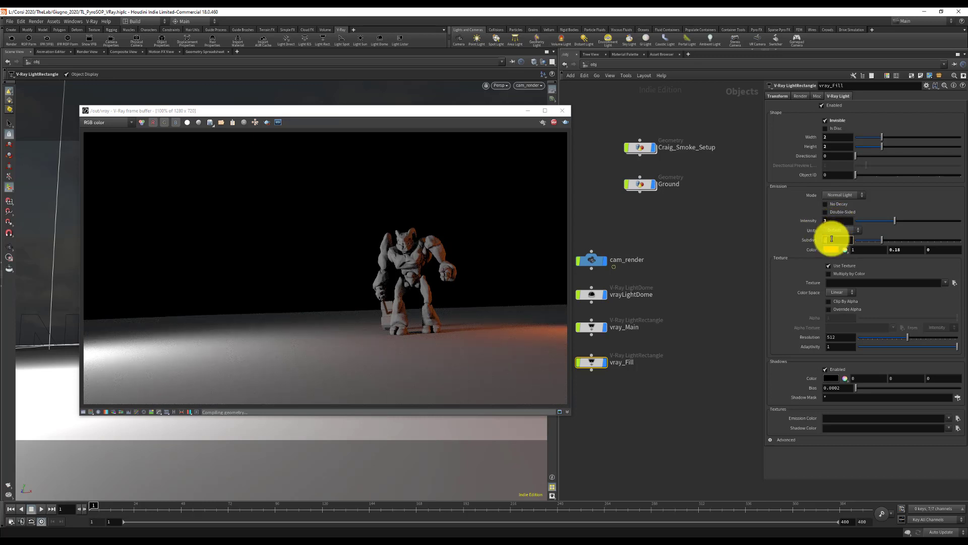
text(64)
key(Return)
Check the lighting at frame 194 and move the V-Ray frame buffer clear of the viewport
drag(447, 112, 404, 68)
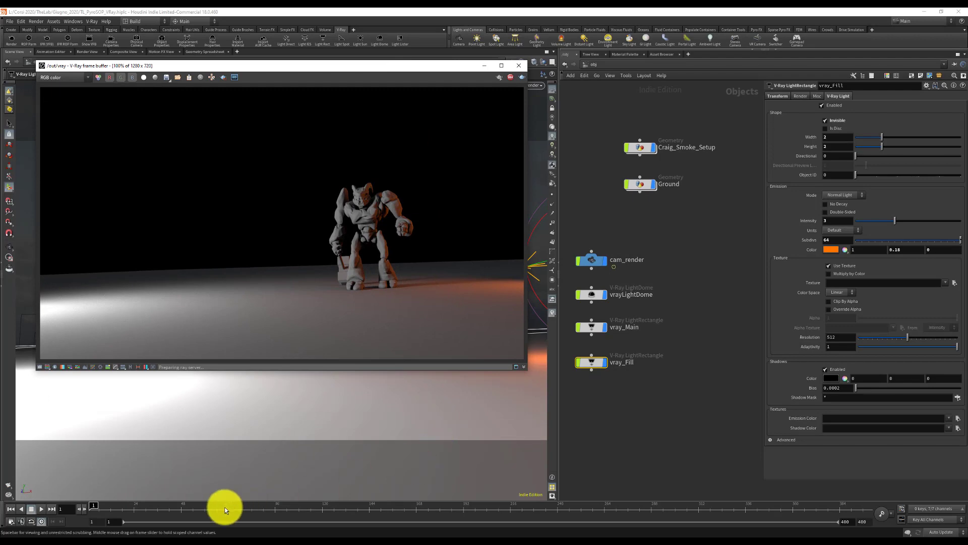
drag(225, 507, 467, 488)
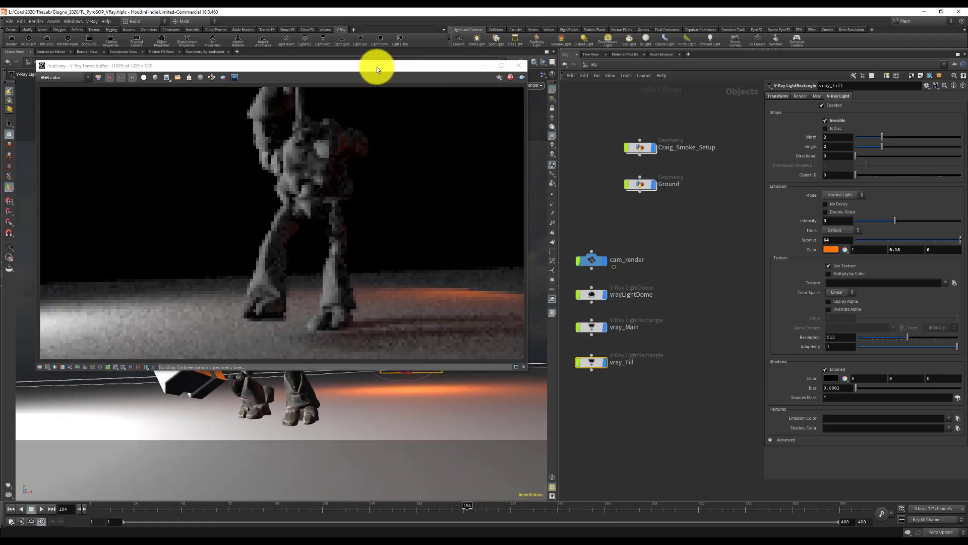
drag(376, 67, 790, 48)
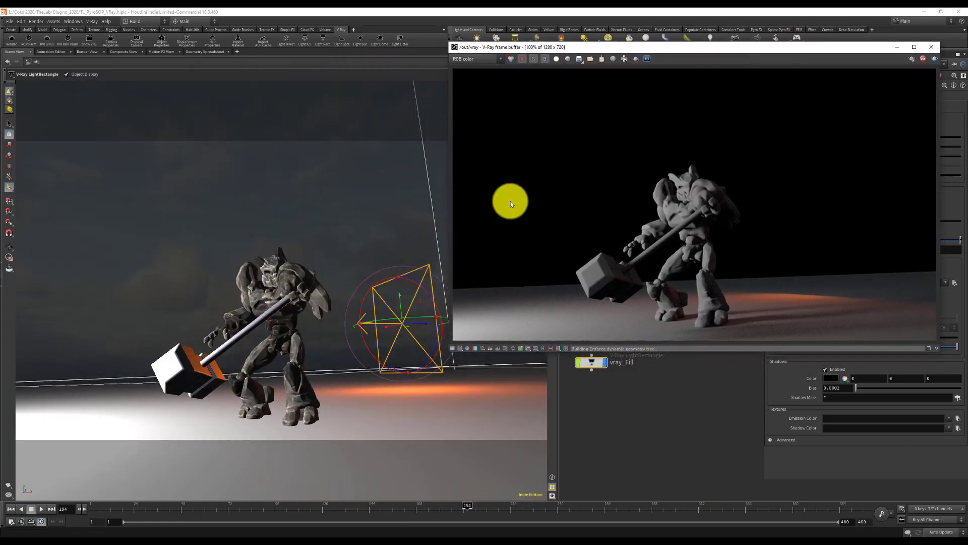
Raise vray_Fill above the character's head height and rotate it to aim down toward the character
drag(401, 298, 426, 190)
key(r)
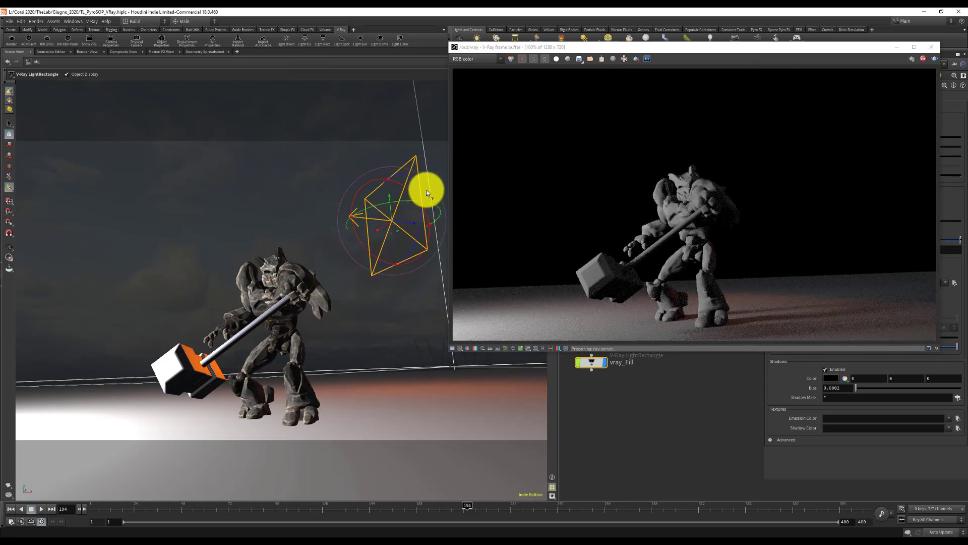
click(9, 156)
drag(348, 232, 391, 235)
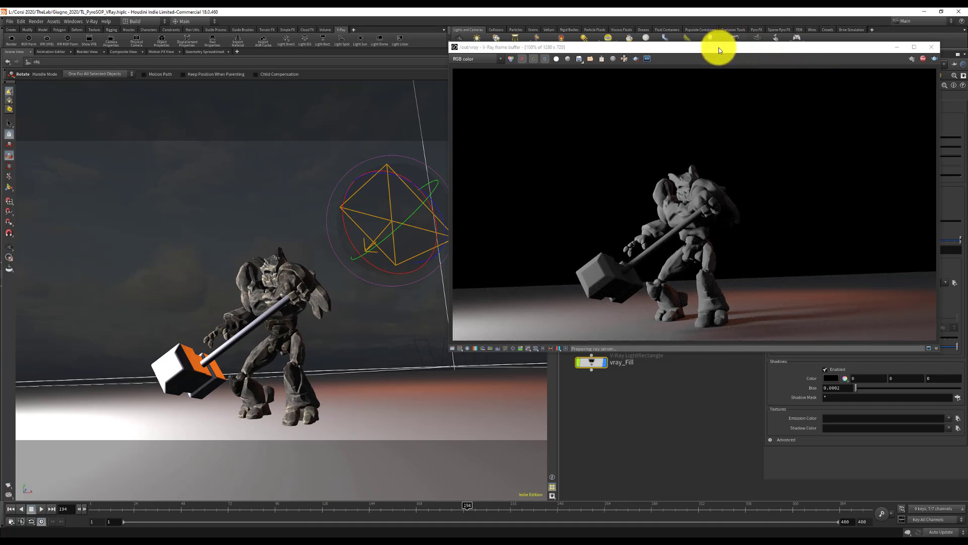
Set vray_Fill's Intensity to 4 and check the render at frame 277
drag(719, 47, 416, 62)
double_click(838, 218)
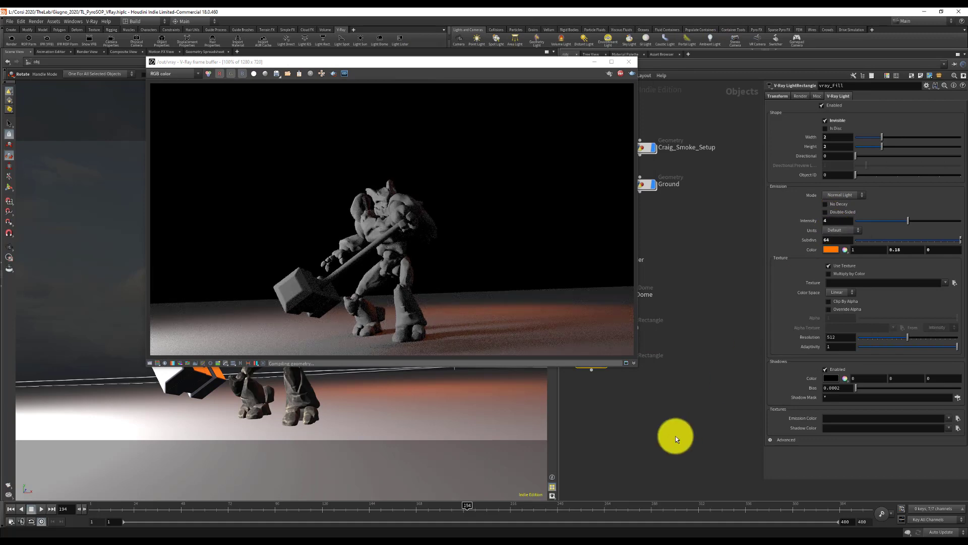
drag(467, 506, 629, 480)
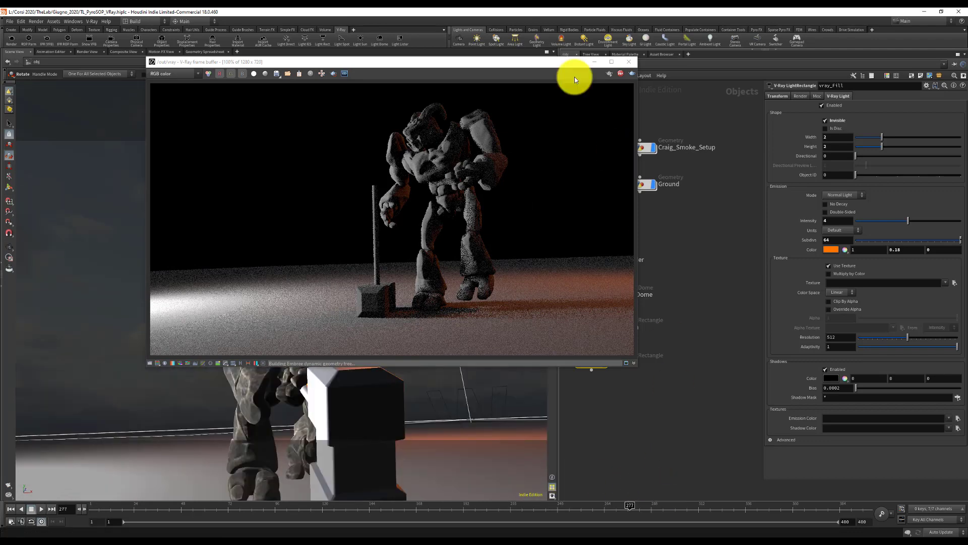
Give vray_Main a pale blue Color (0.789, 0.9578, 1) and set its Intensity to 40
drag(525, 60, 365, 56)
click(591, 326)
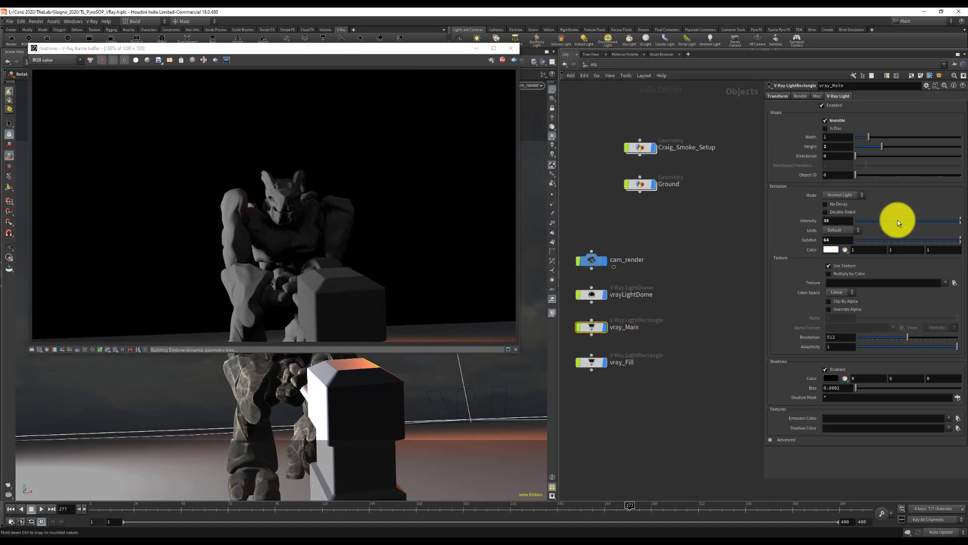
click(834, 252)
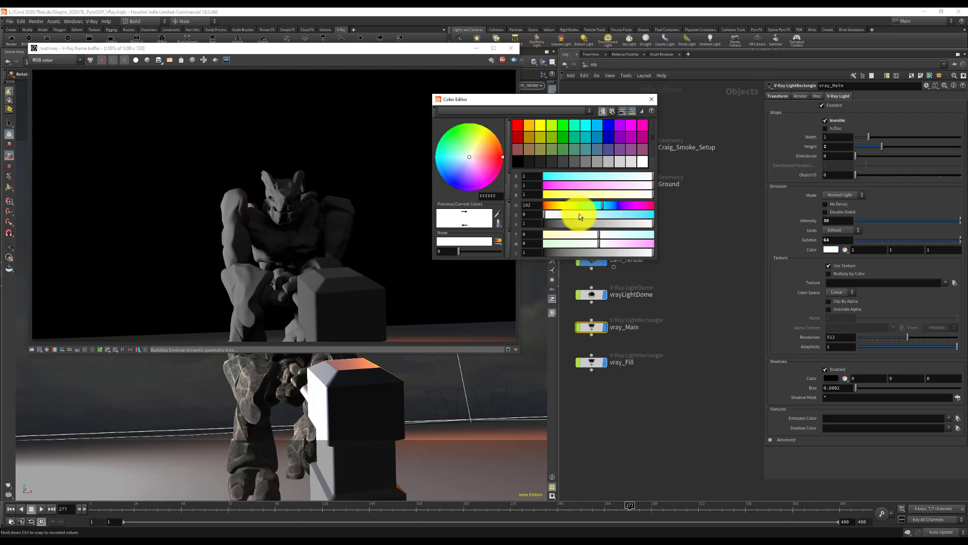
drag(580, 213, 567, 216)
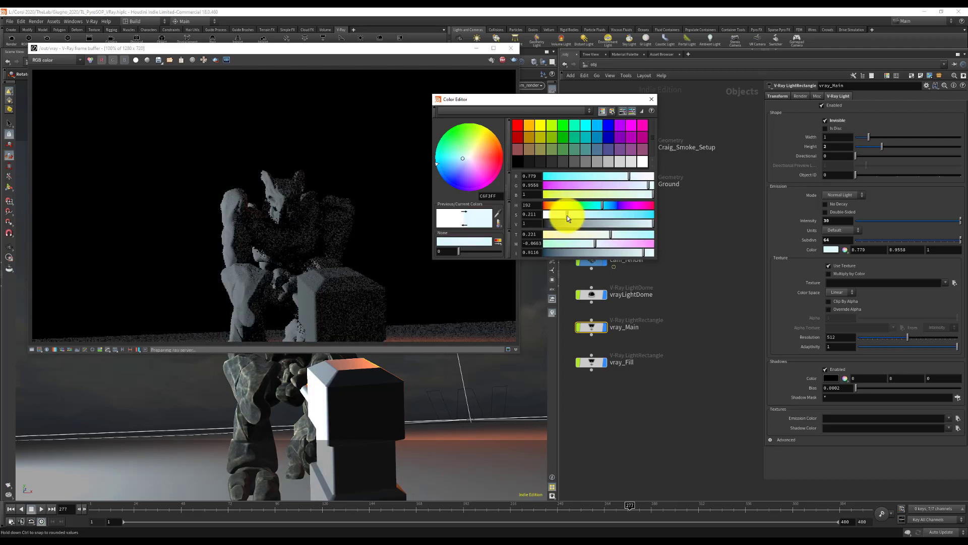
click(651, 99)
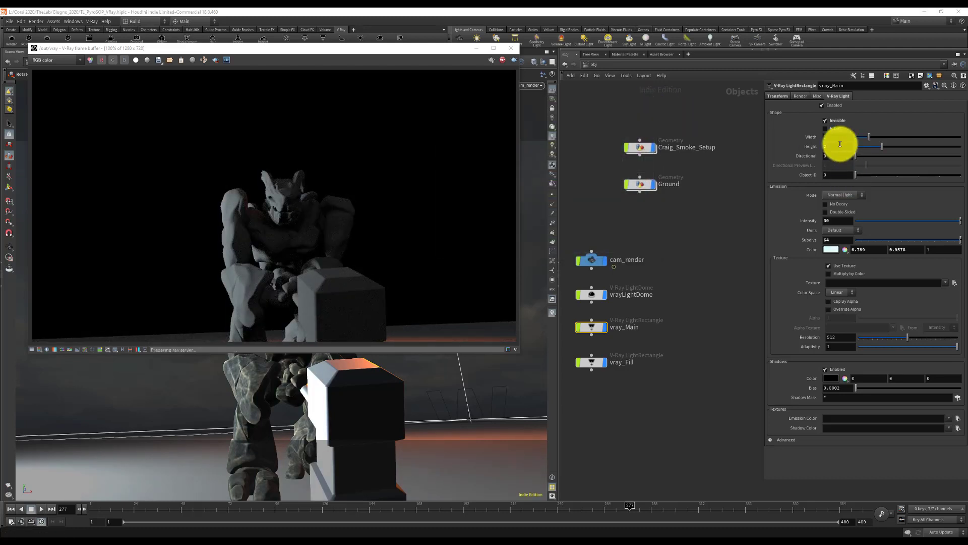
double_click(846, 220)
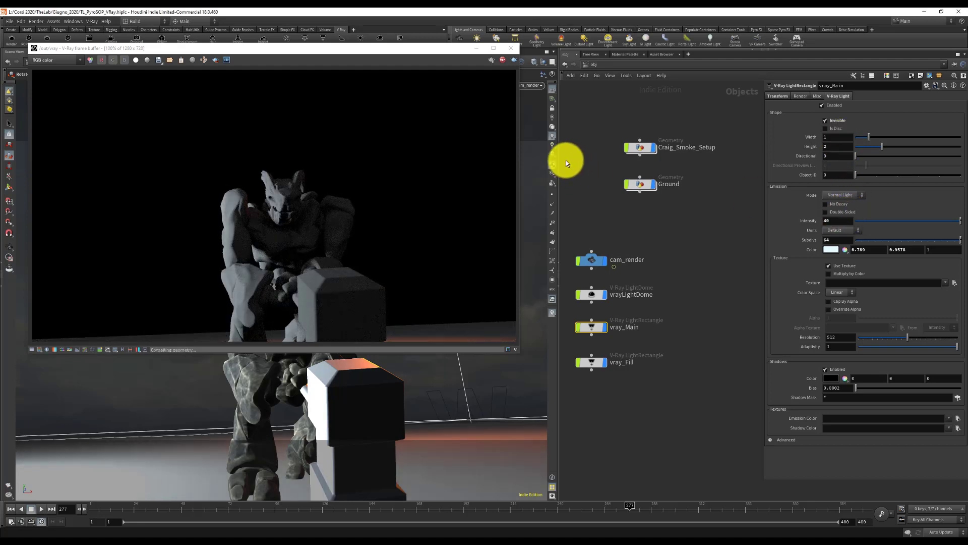
Go to frame 157 and set vrayLightDome's Intensity to 0.25
drag(470, 507, 394, 504)
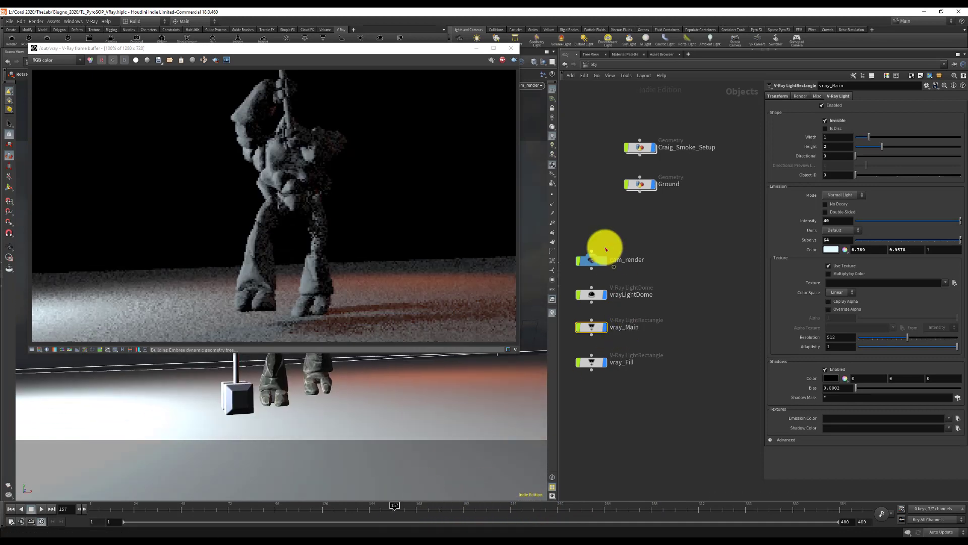
click(592, 294)
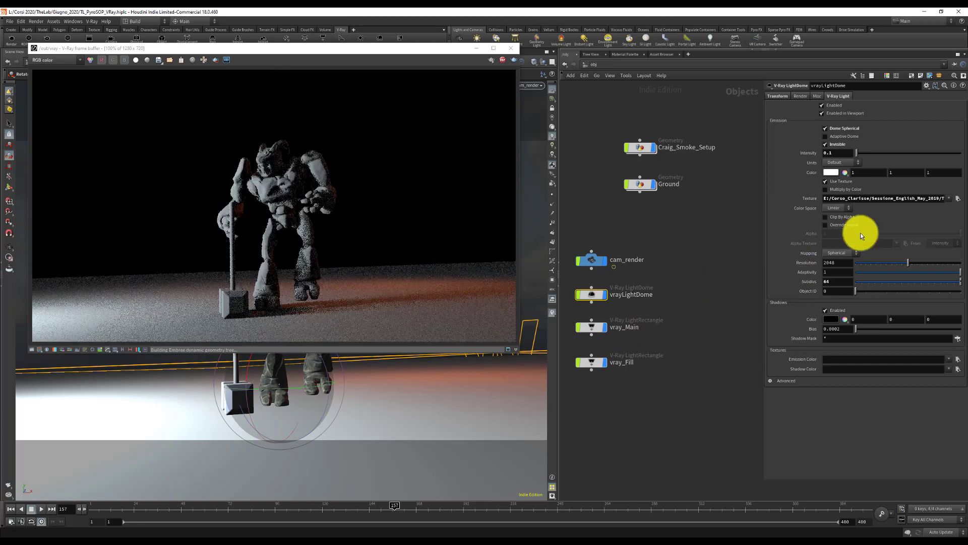
click(840, 152)
text(0.2)
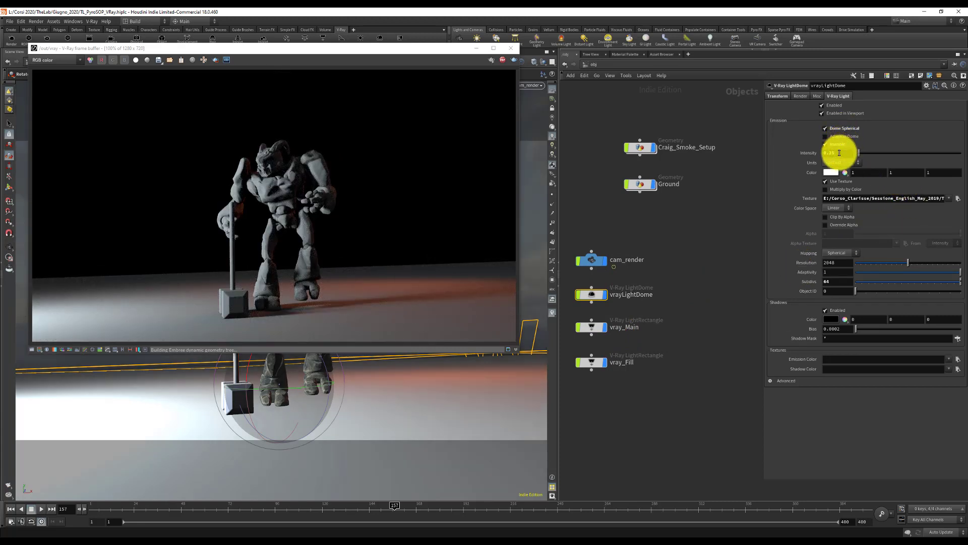
text(5)
key(Return)
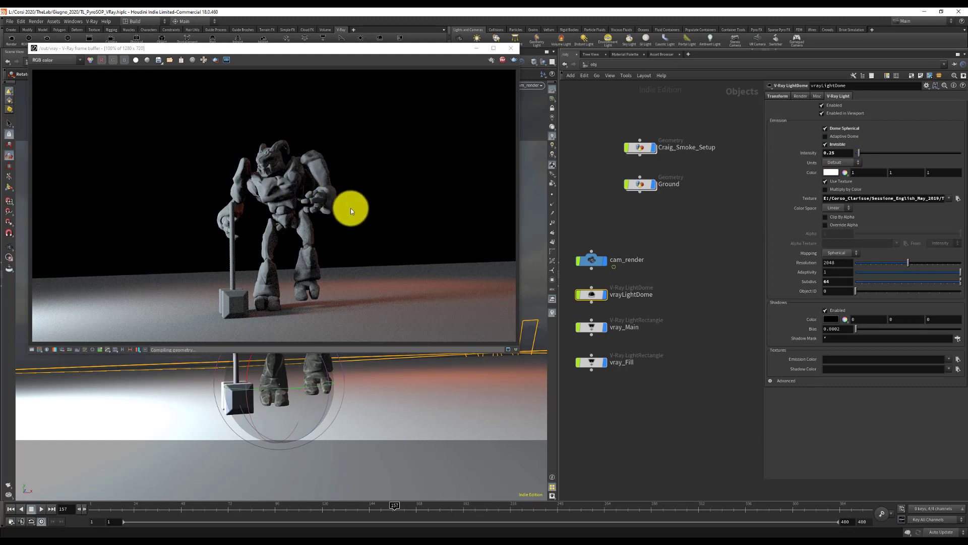
Set vray_Main's Intensity to 60
click(595, 330)
click(842, 196)
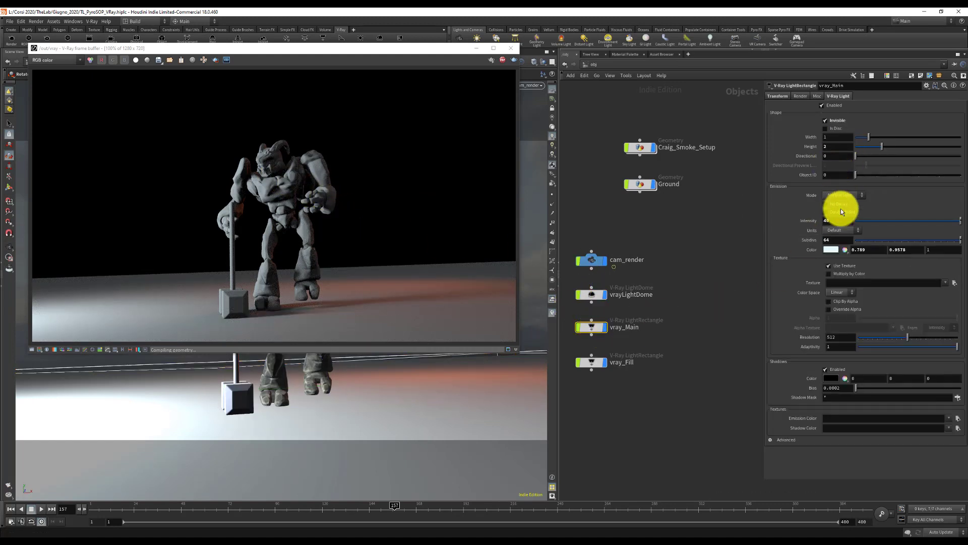
click(838, 220)
key(BackSpace)
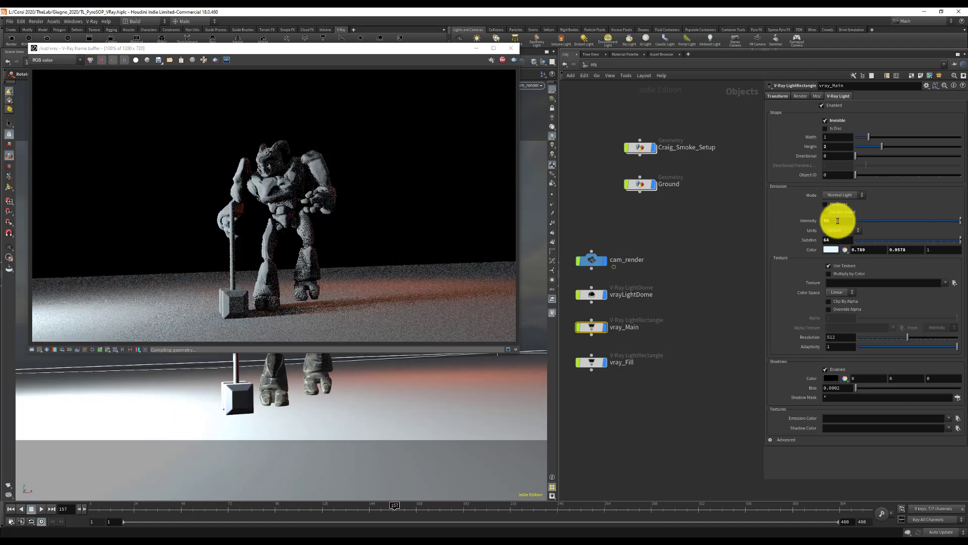
key(Return)
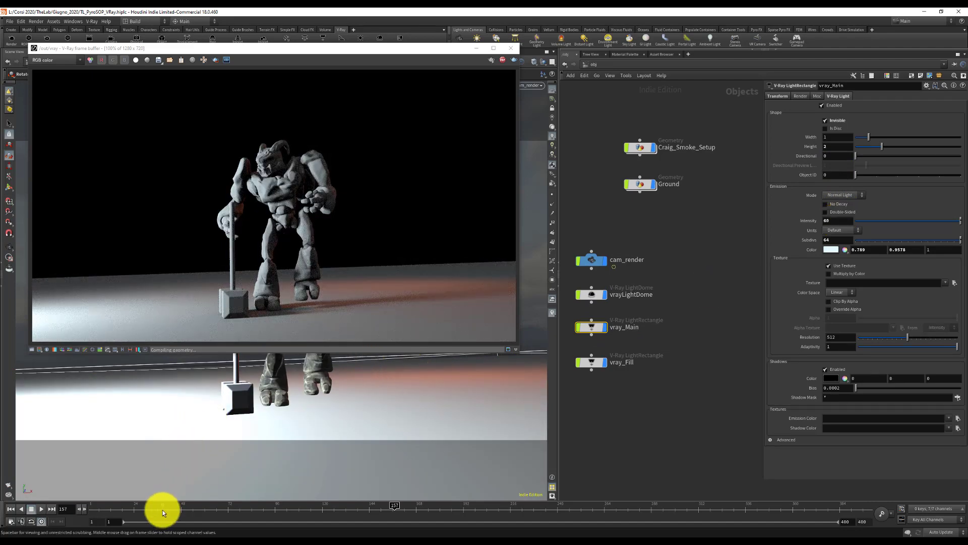
Check the lighting across the animation at frames 262 and 50, and put the V-Ray frame buffer away
click(87, 504)
drag(75, 503, 601, 514)
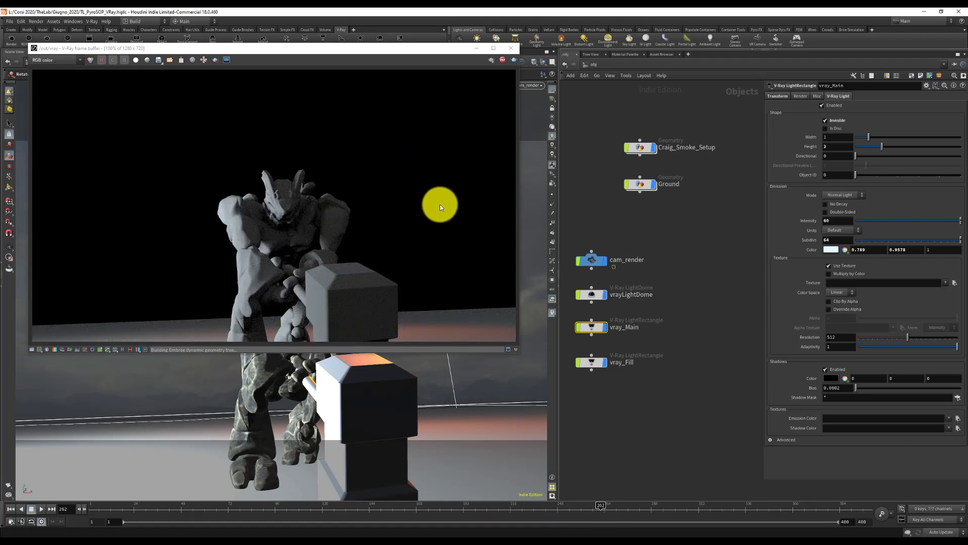
drag(307, 501, 190, 502)
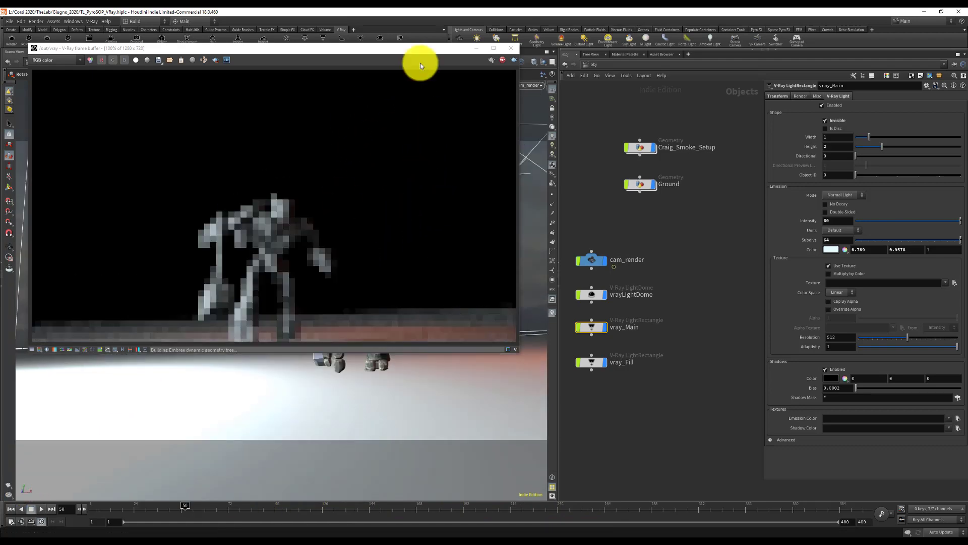
drag(373, 47, 540, 44)
click(645, 45)
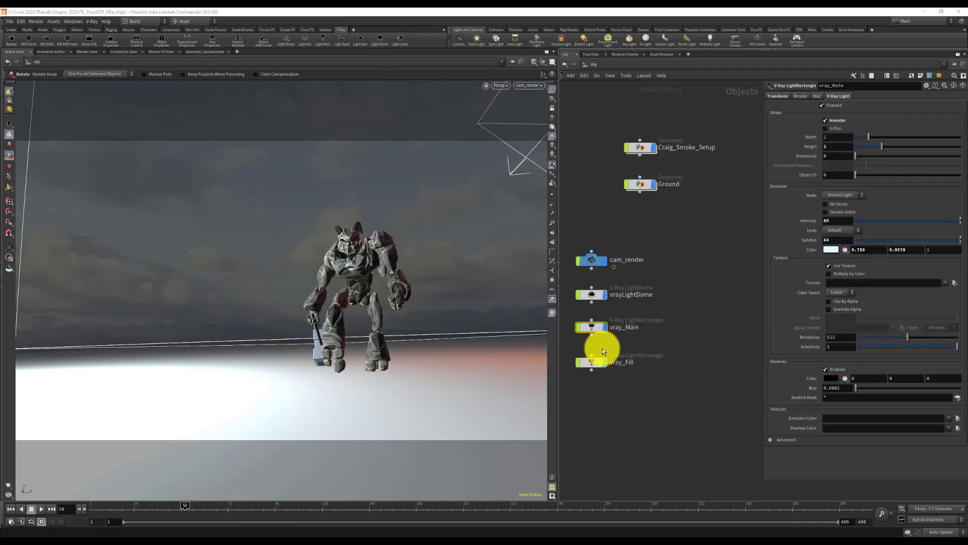
Duplicate the vray_Fill light in the object network
click(595, 364)
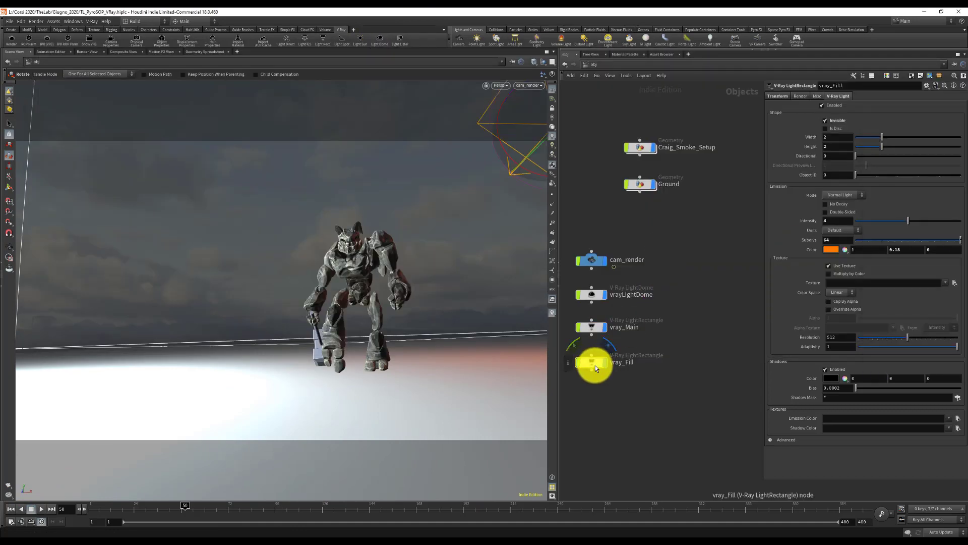
alt+drag(596, 365, 603, 363)
key(Escape)
Move the duplicated vray_Fill1 light away from vray_Fill to the other side of the character, over the ground plane
drag(465, 138, 352, 285)
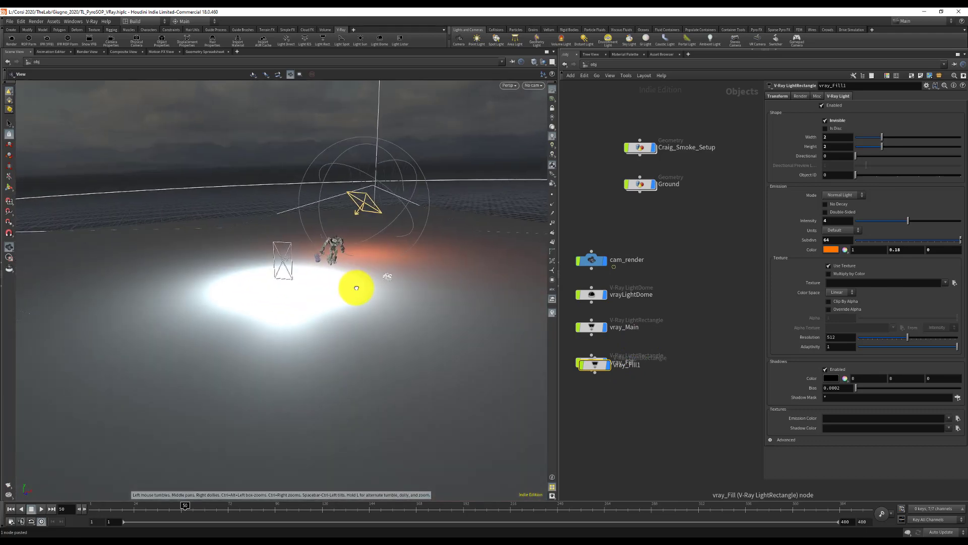
key(r)
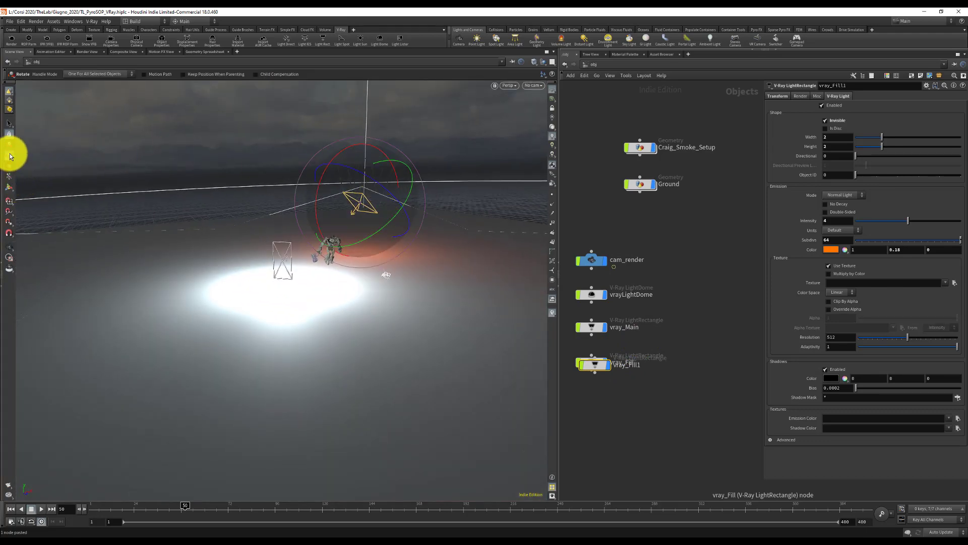
click(13, 184)
click(10, 186)
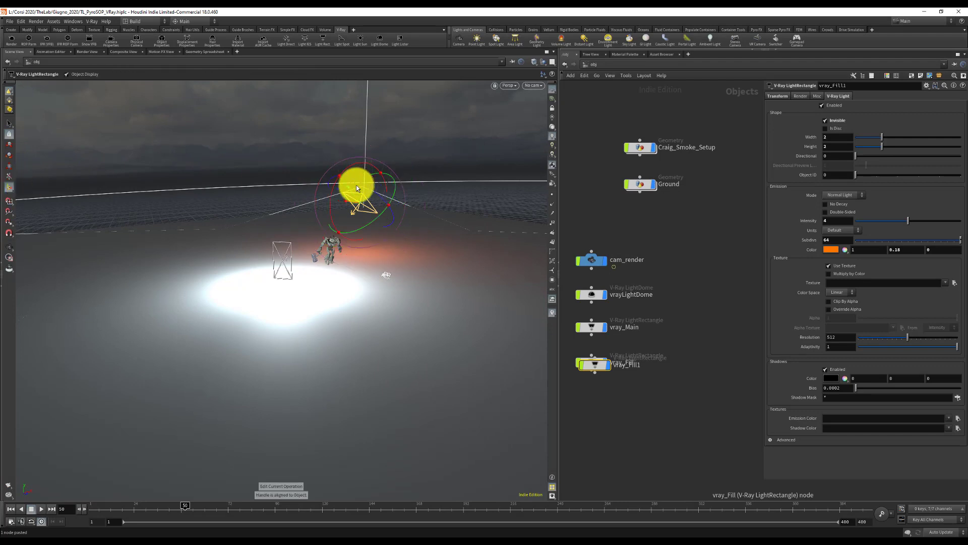
drag(347, 201, 476, 235)
key(w)
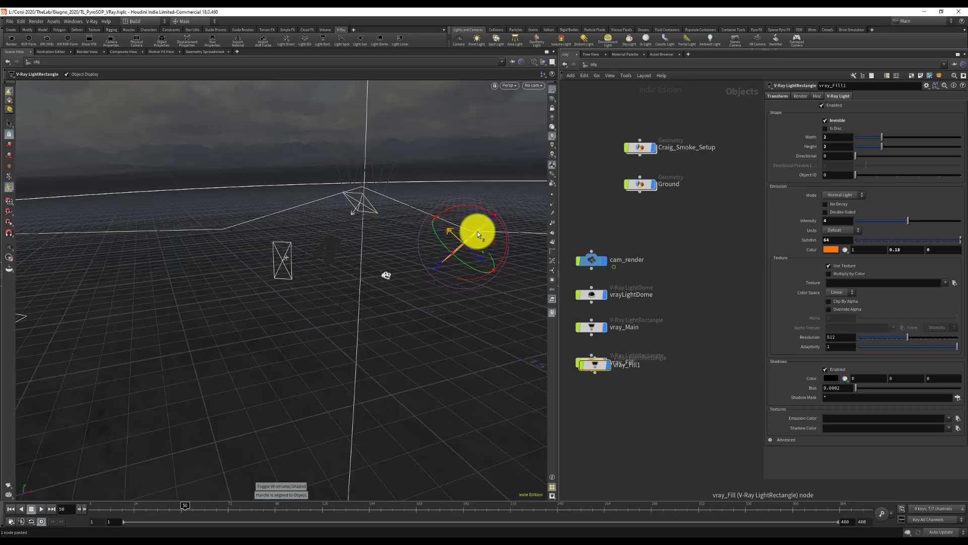
key(w)
key(s)
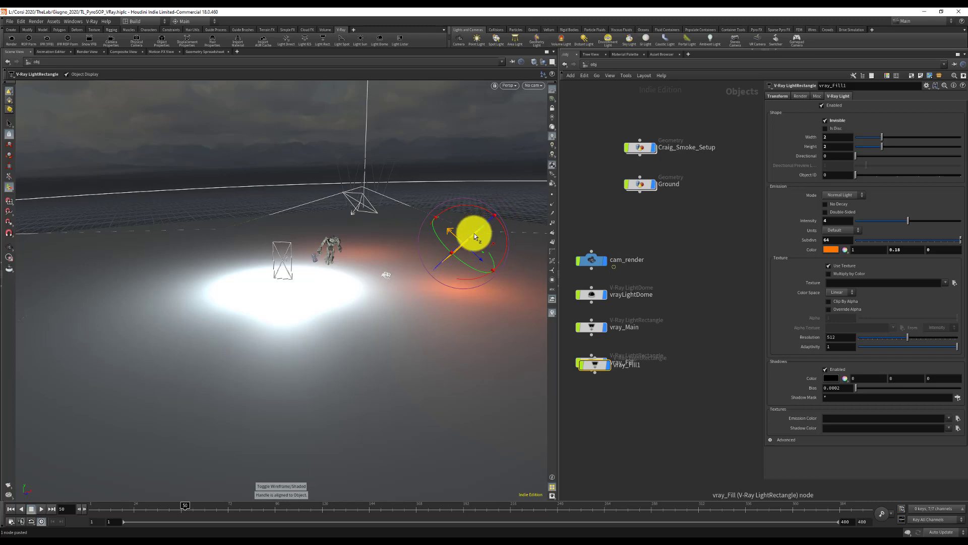
key(ctrl+z)
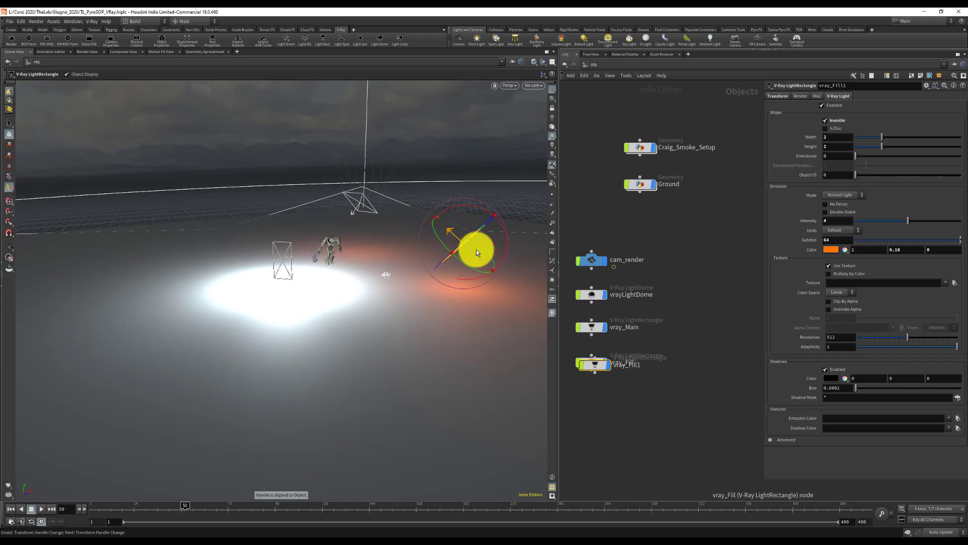
Go to frame 292 and lower vray_Fill1 towards the ground in front of the character
alt+drag(476, 249, 378, 346)
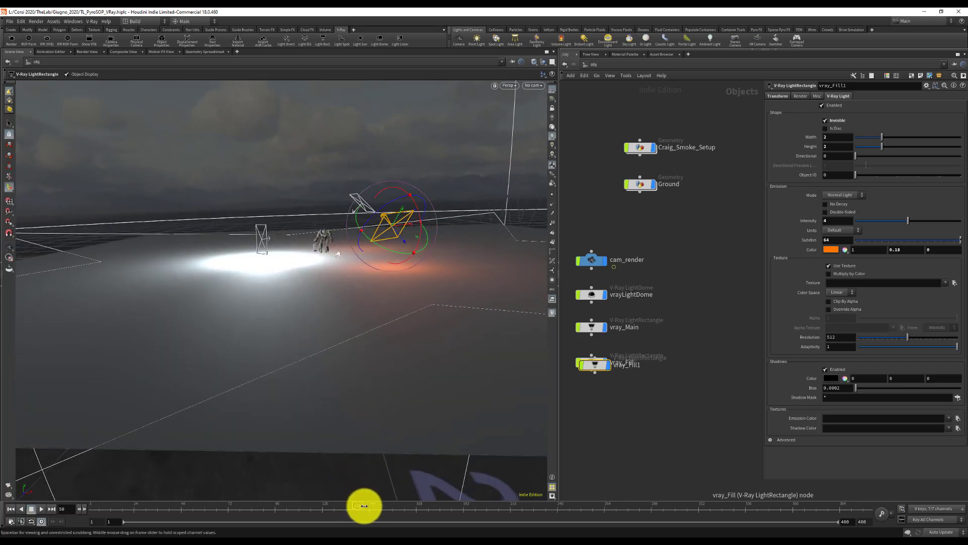
drag(364, 501, 659, 501)
drag(398, 218, 415, 250)
key(Escape)
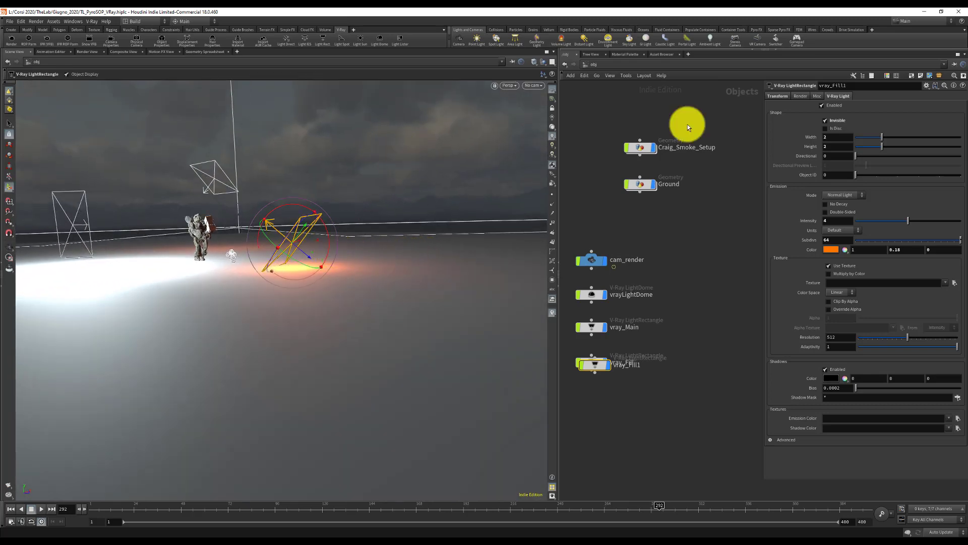
Bring back the V-Ray frame buffer and check the lighting across the animation from frame 64 to frame 259
drag(168, 82, 161, 84)
click(154, 482)
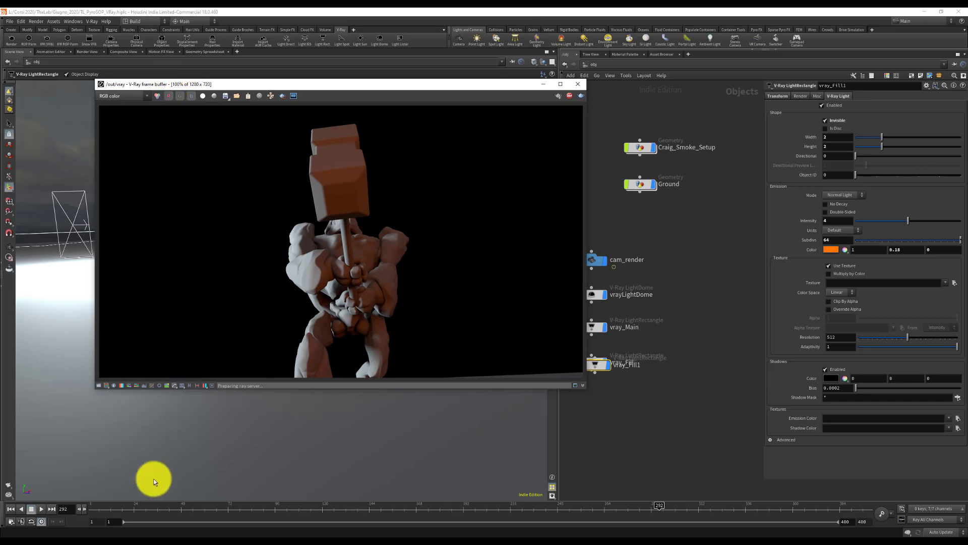
drag(122, 502, 211, 505)
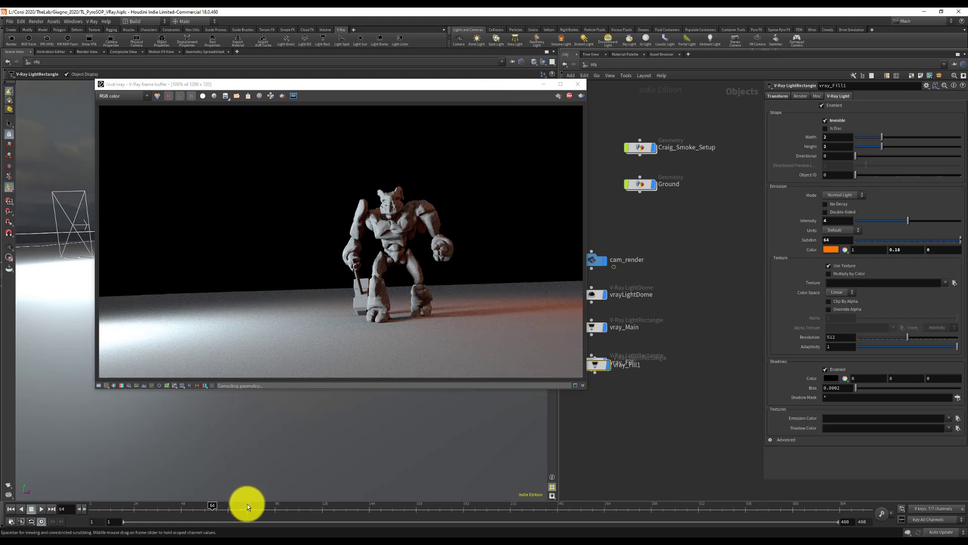
drag(248, 503, 302, 510)
drag(364, 507, 641, 504)
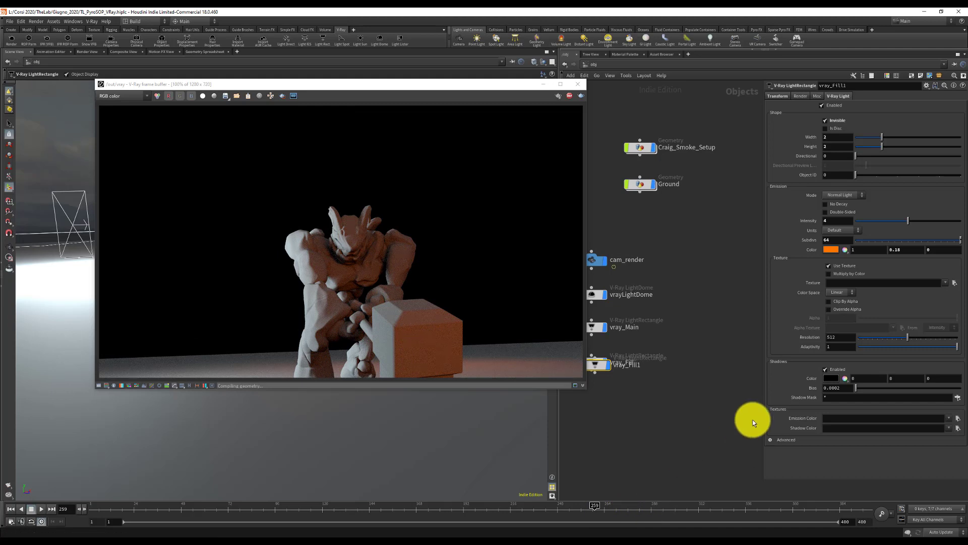
Set vray_Fill1's Intensity to 3 and place its node below vray_Fill in the object network
click(847, 218)
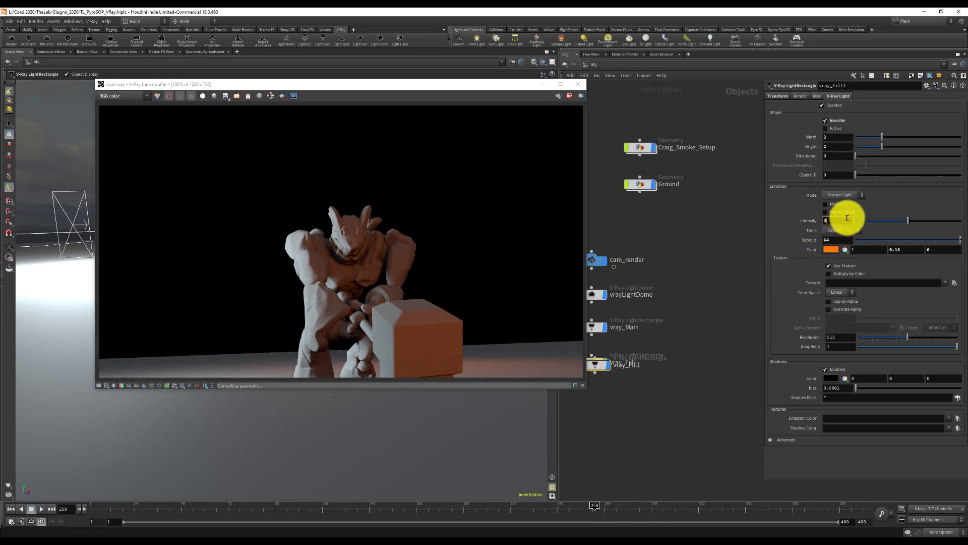
key(Return)
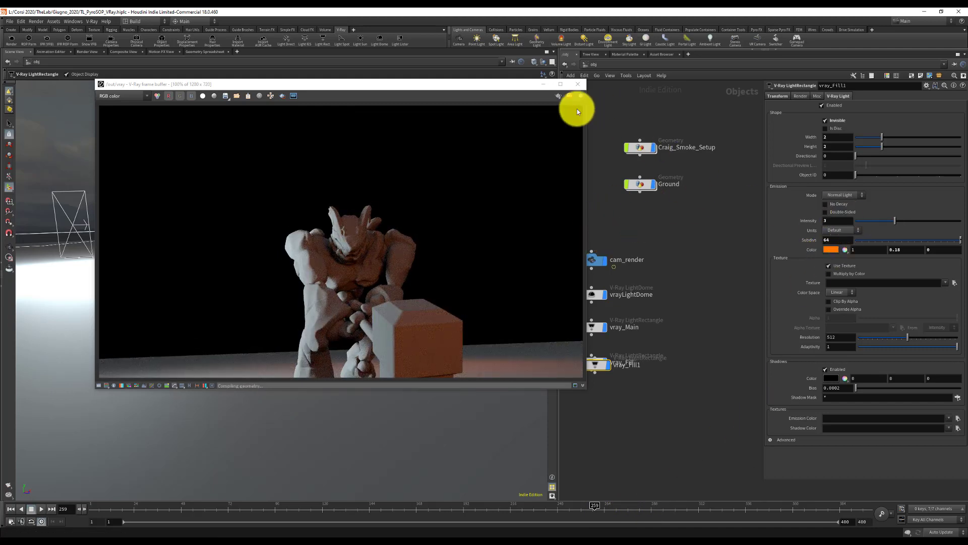
drag(519, 89, 967, 111)
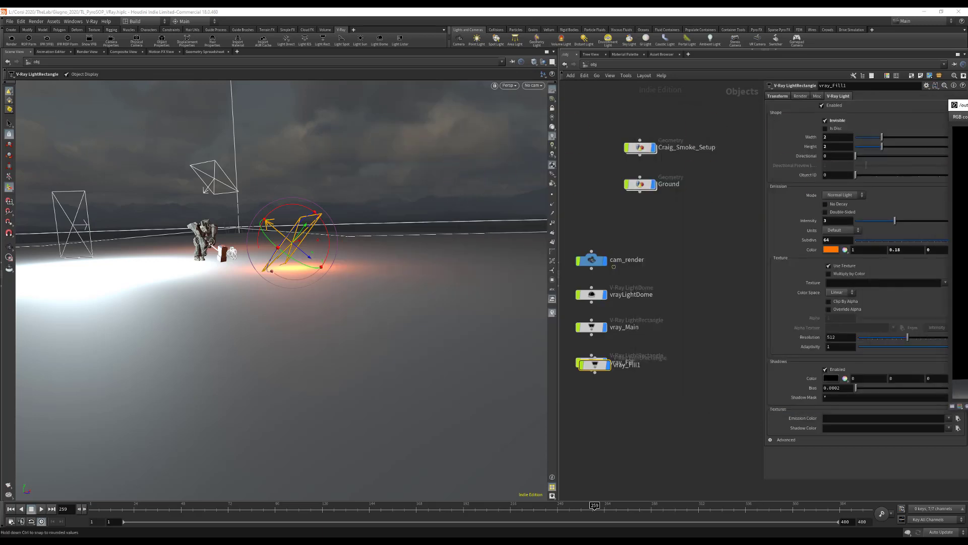
drag(590, 369, 591, 399)
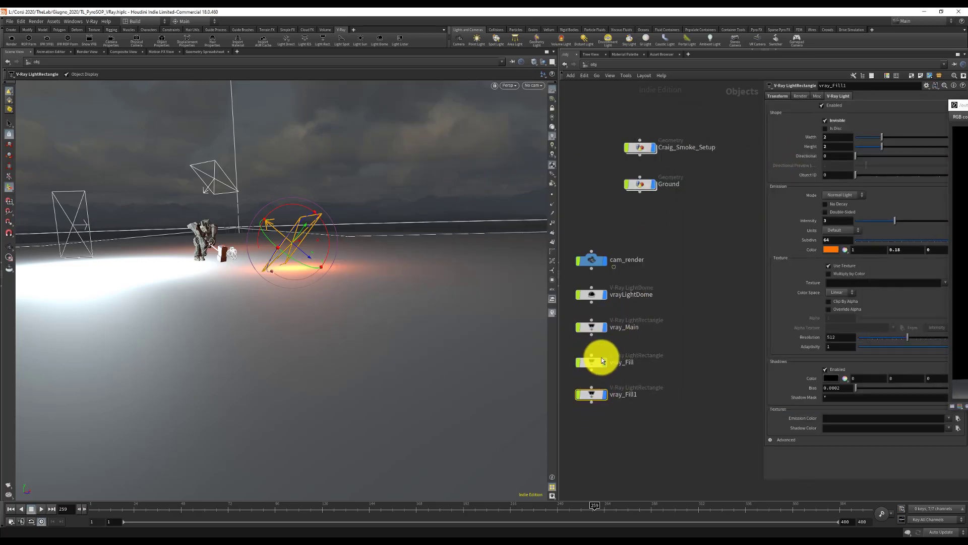
Set vray_Fill's Intensity to 6 and check the render at frame 32
click(672, 344)
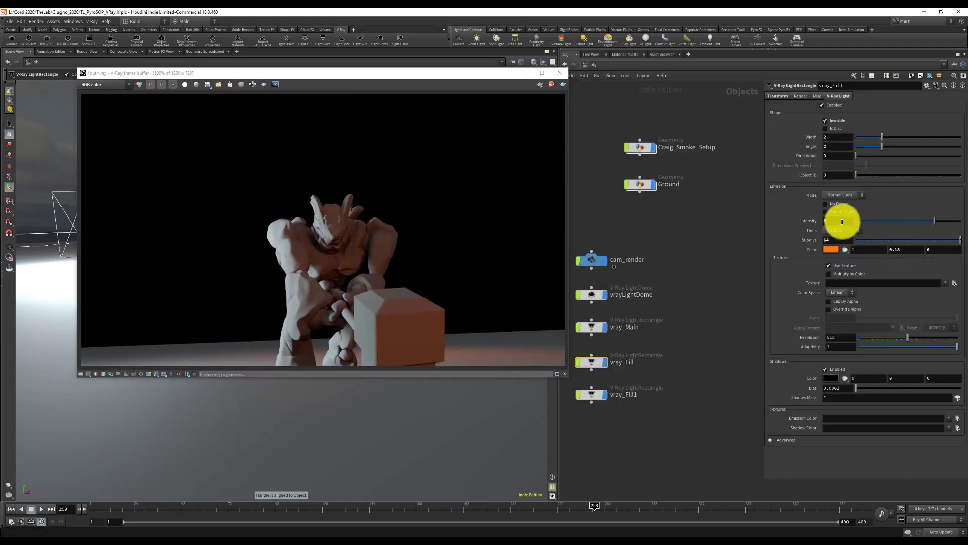
click(188, 508)
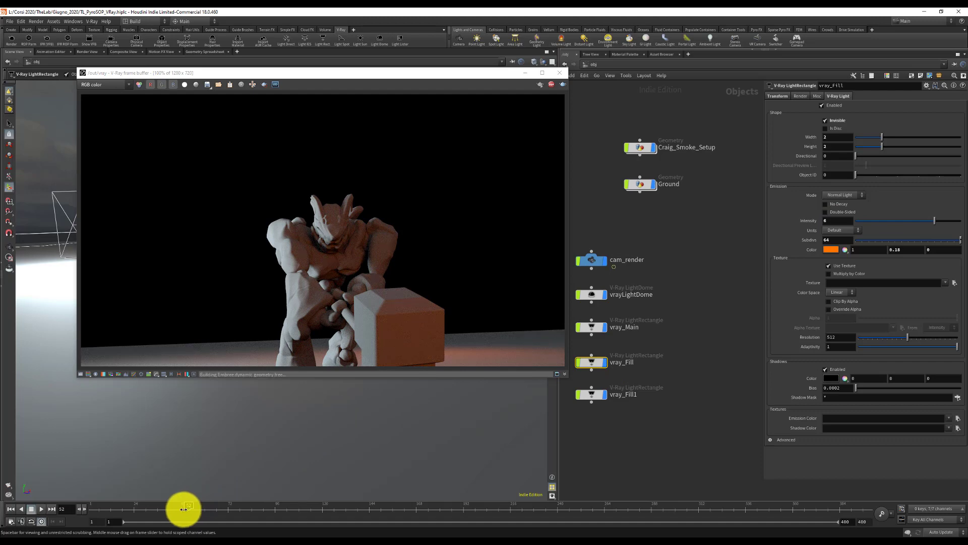
click(150, 509)
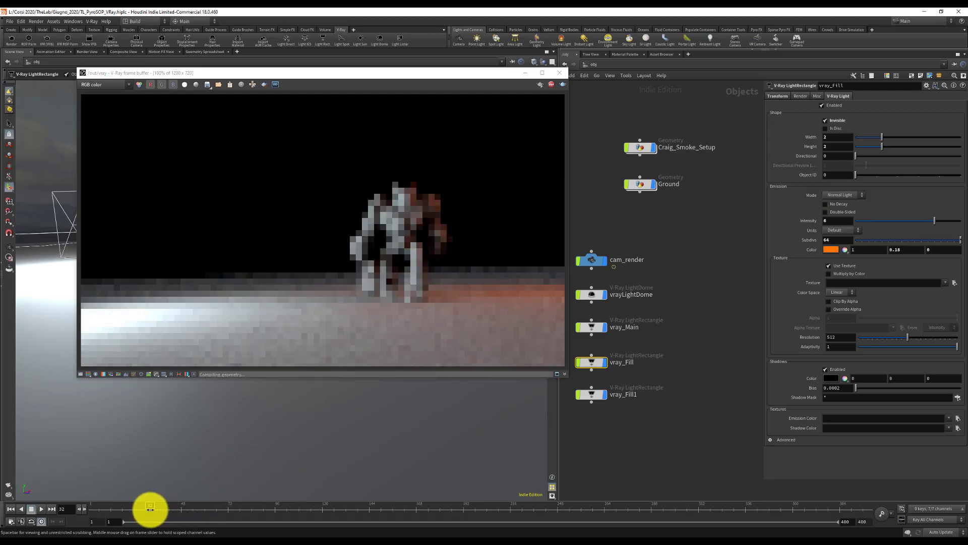
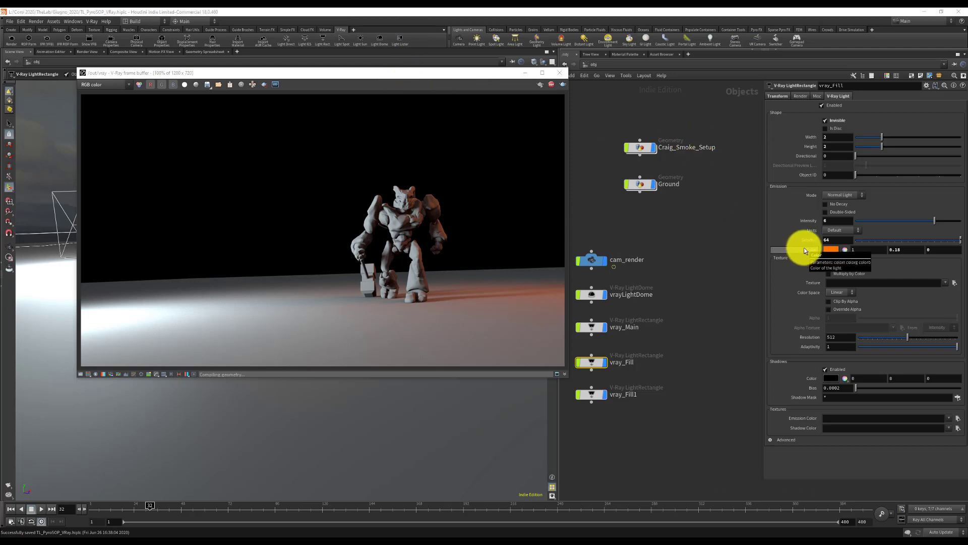
Hide the Ground object to check the character's lighting at frames 230 and 1, and display the Ground again
click(641, 185)
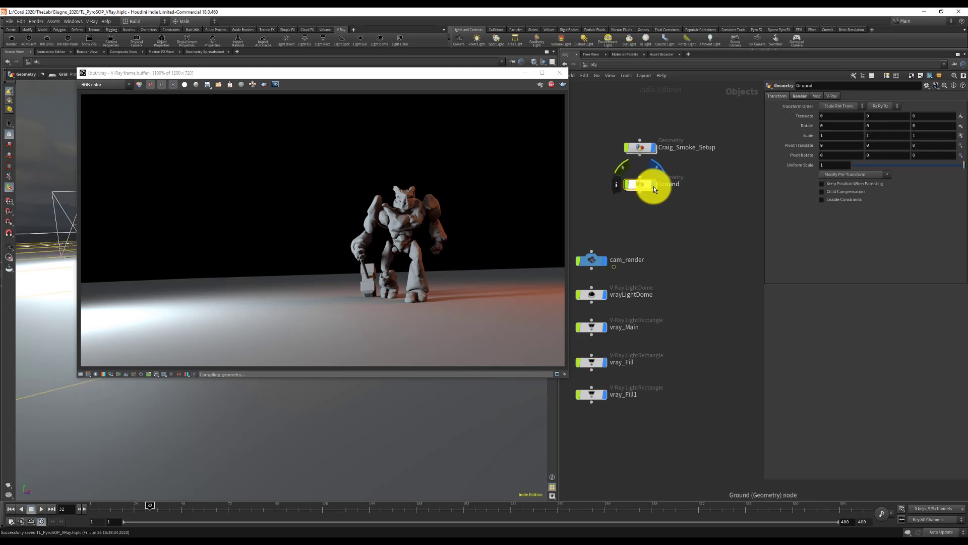
click(654, 186)
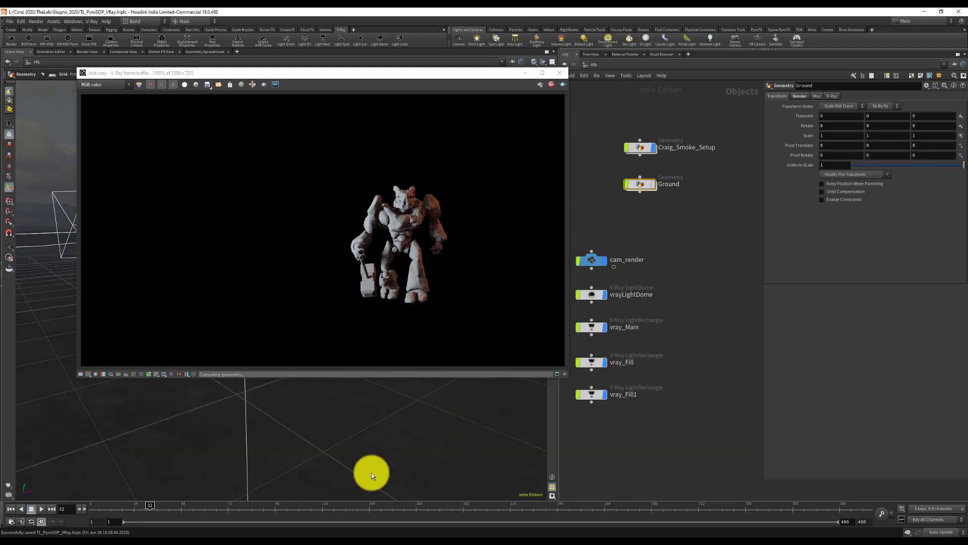
drag(255, 510, 540, 502)
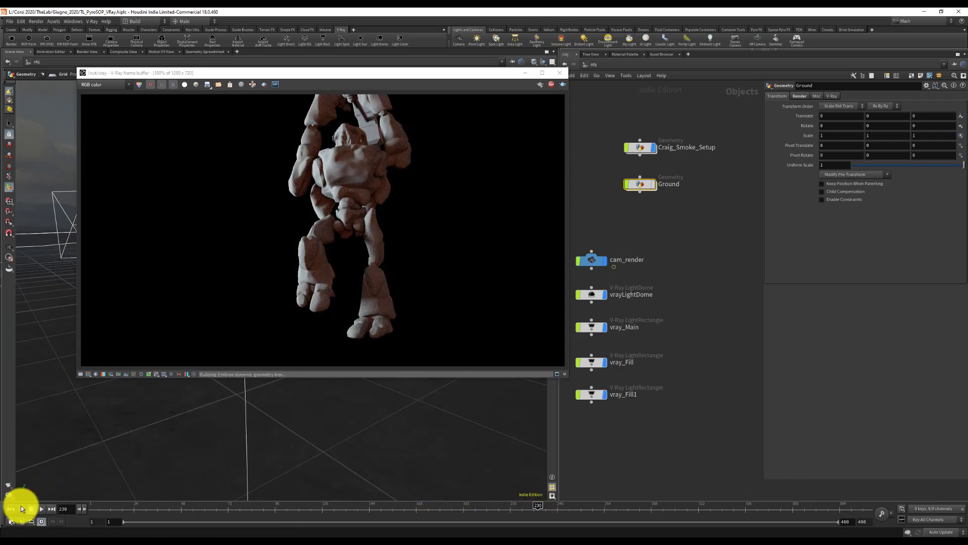
click(11, 508)
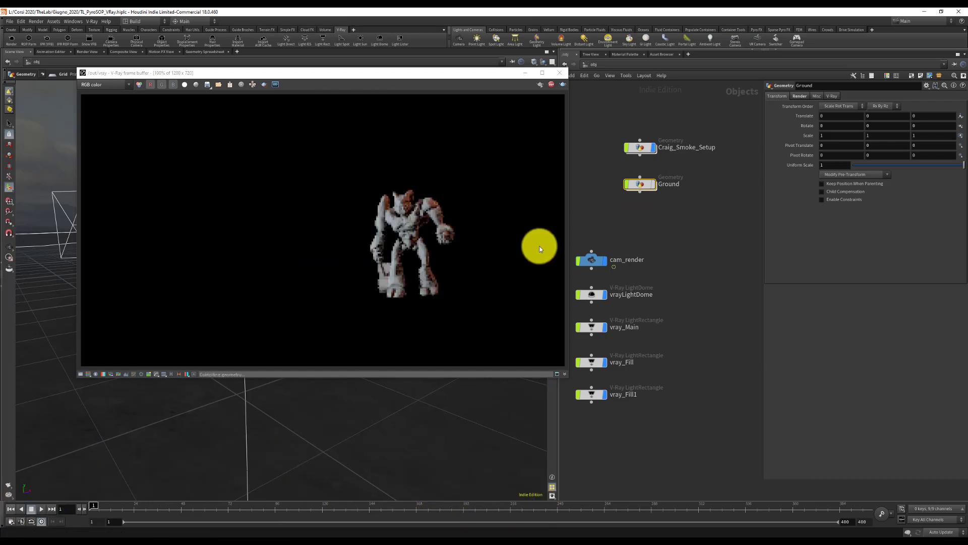
click(640, 183)
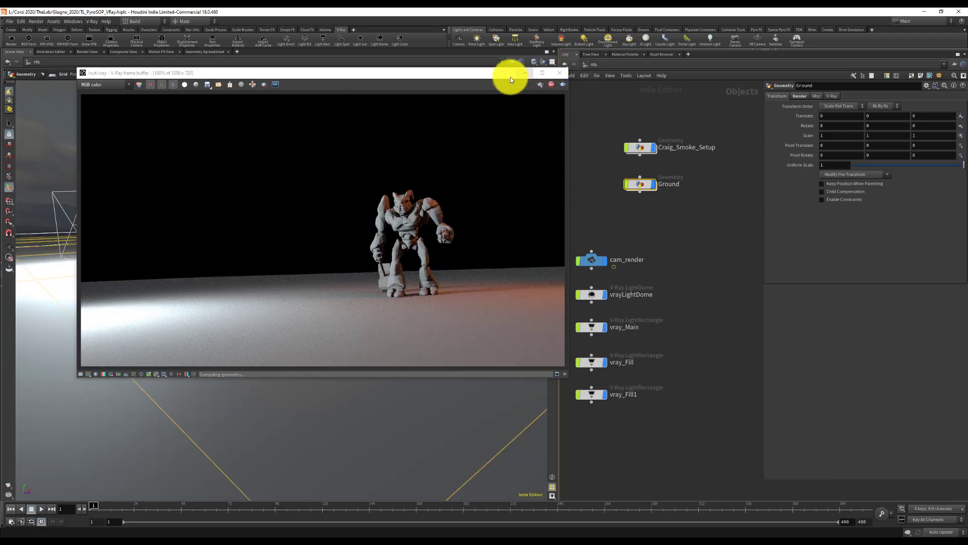
Switch to the mat network and collapse the vrayMtl node's input list
click(586, 64)
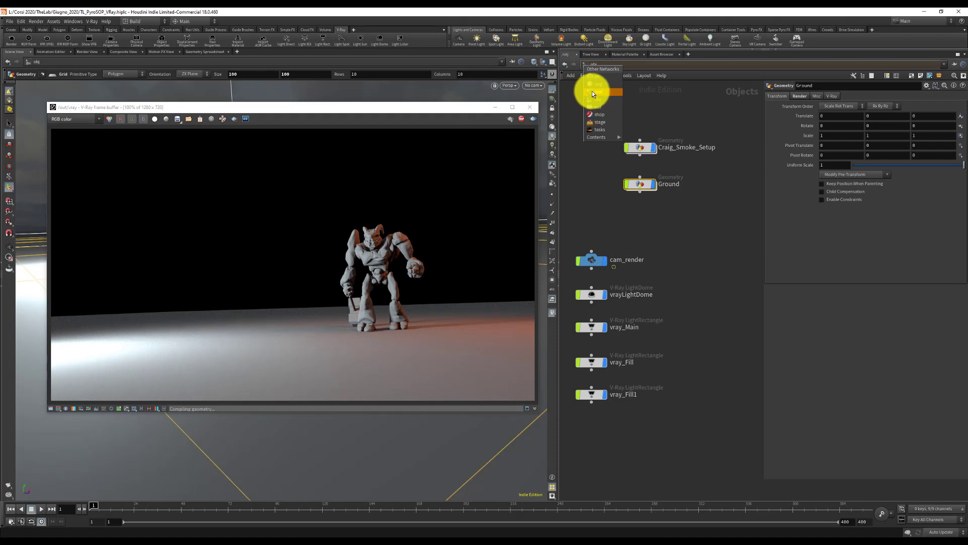
click(592, 92)
mouse_move(610, 225)
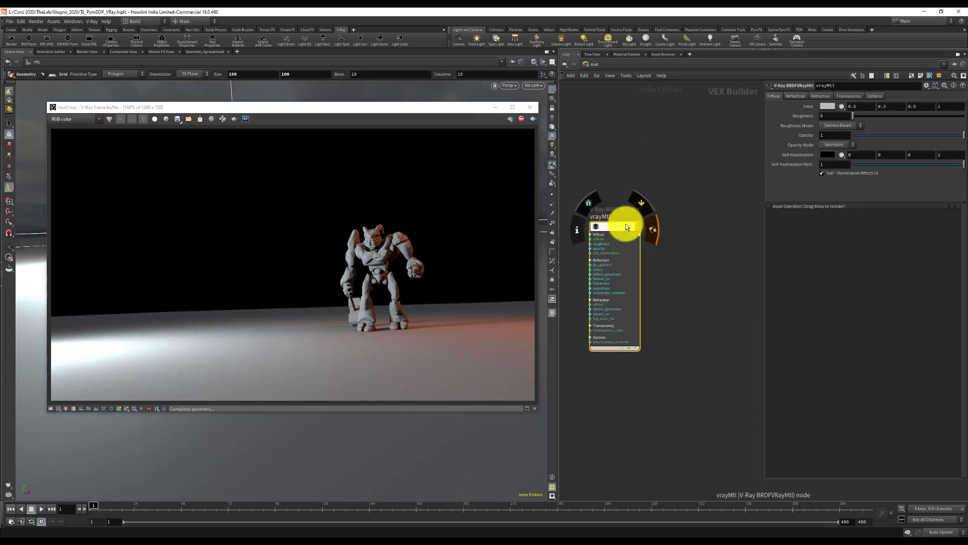
click(636, 348)
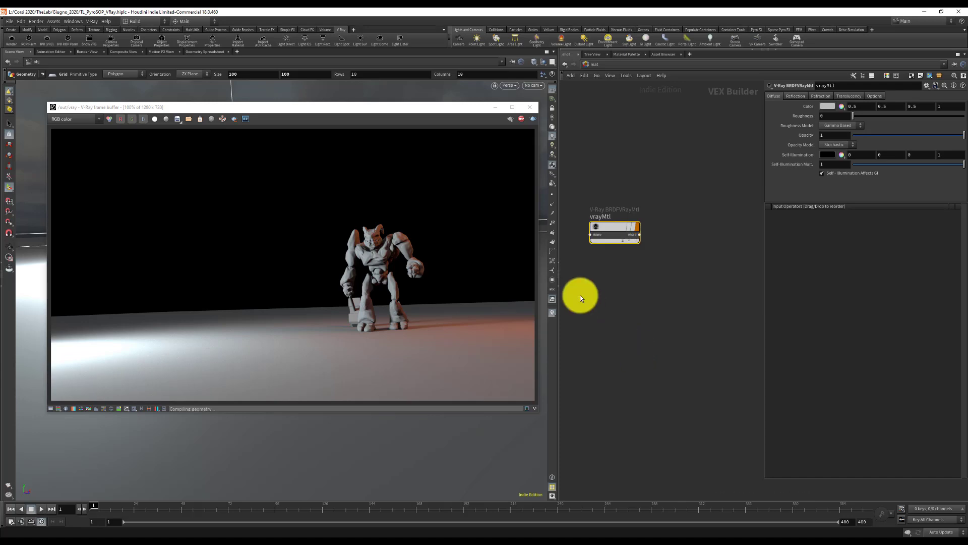
Add a second V-Ray material below vrayMtl and name it Ground
key(Tab)
mouse_move(596, 480)
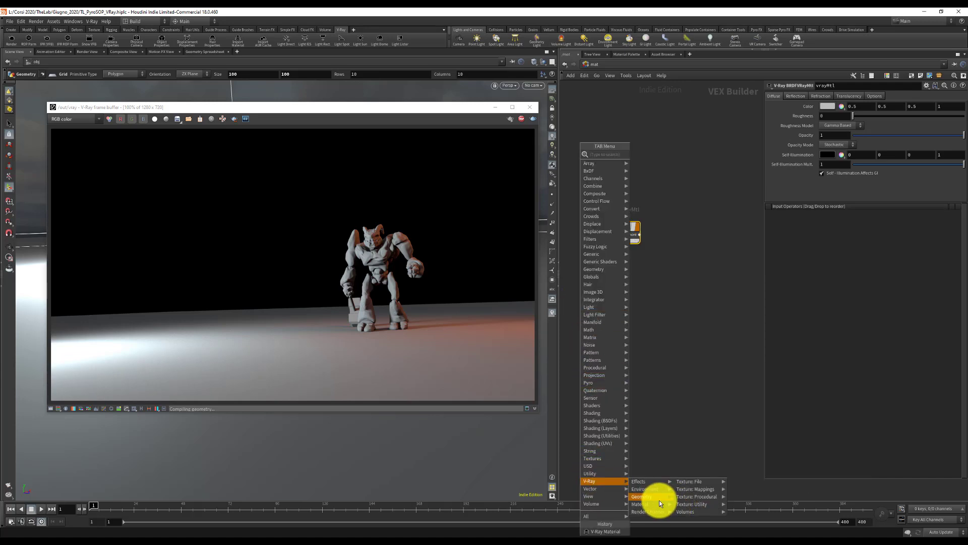
mouse_move(661, 503)
click(709, 458)
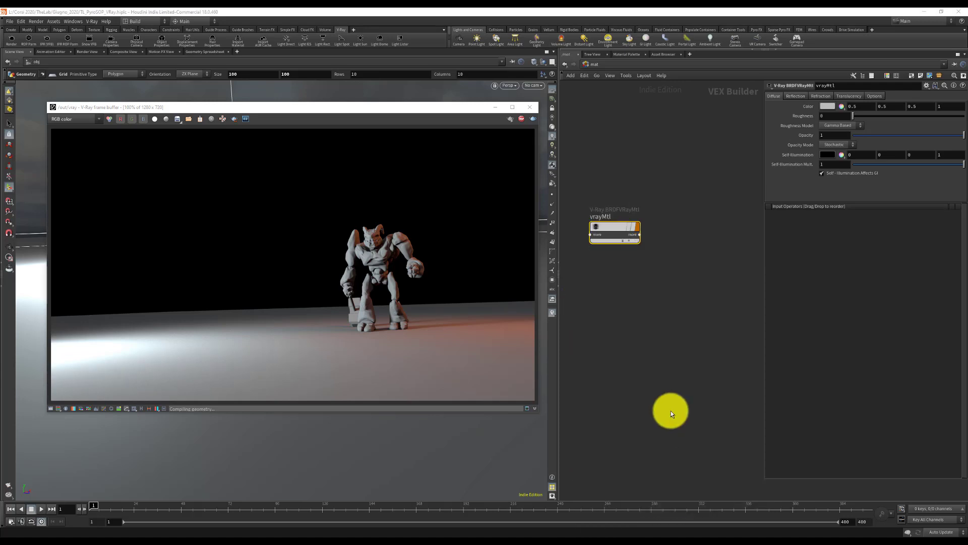
click(623, 318)
double_click(603, 313)
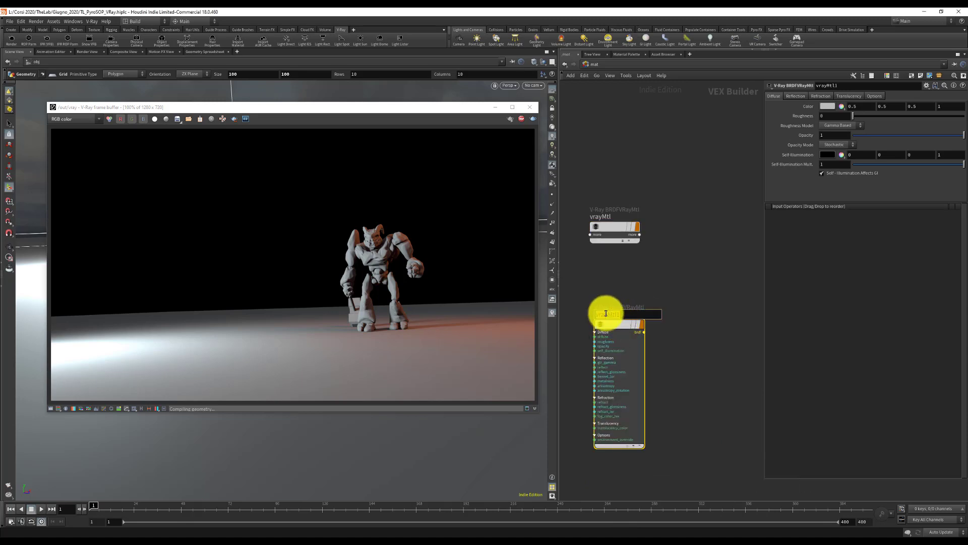
text(Ground)
key(Return)
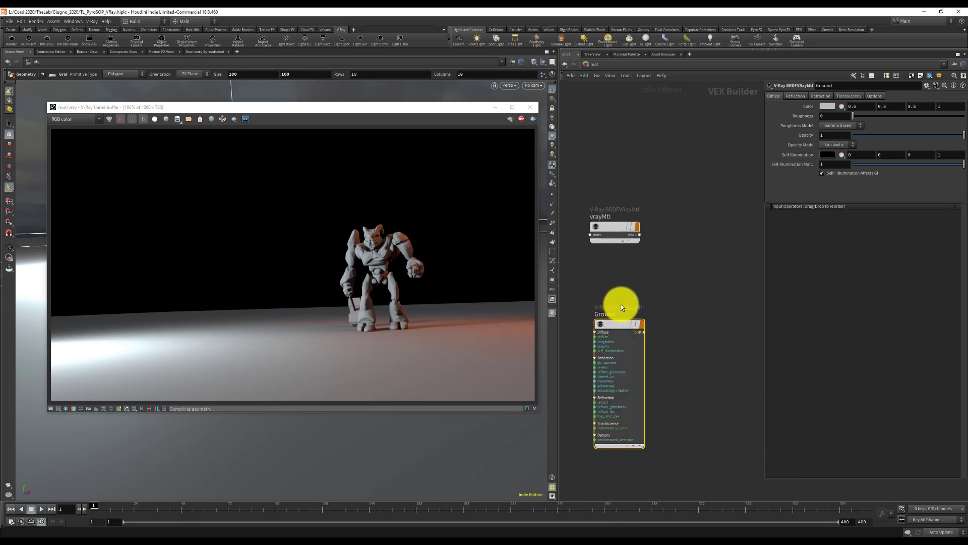
Align the Ground material under vrayMtl and set its diffuse Color to black (0, 0, 0)
drag(616, 325, 608, 319)
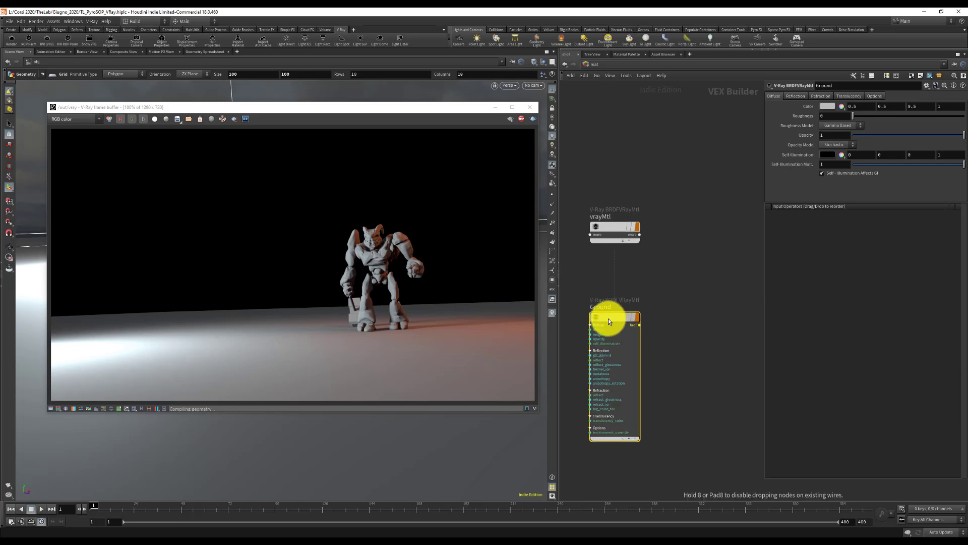
click(829, 106)
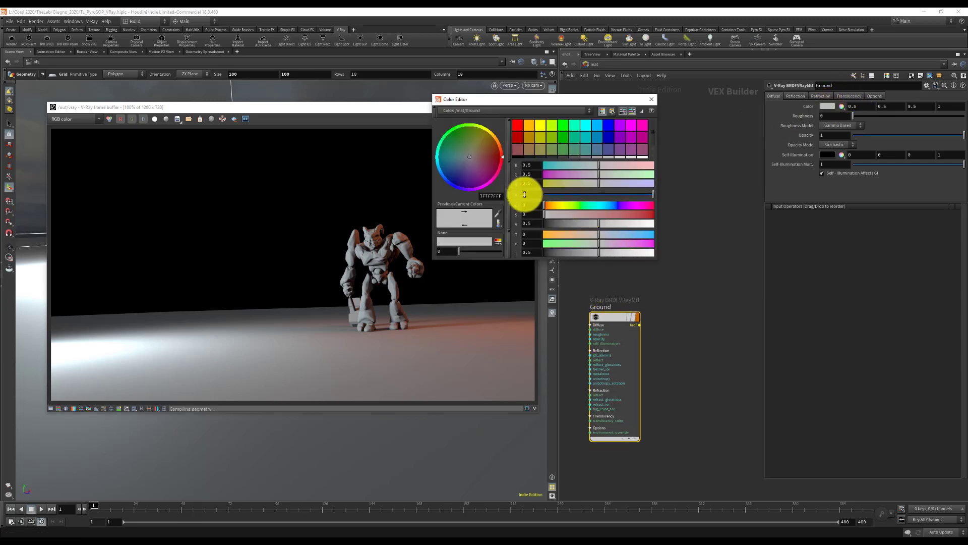
drag(548, 256, 539, 253)
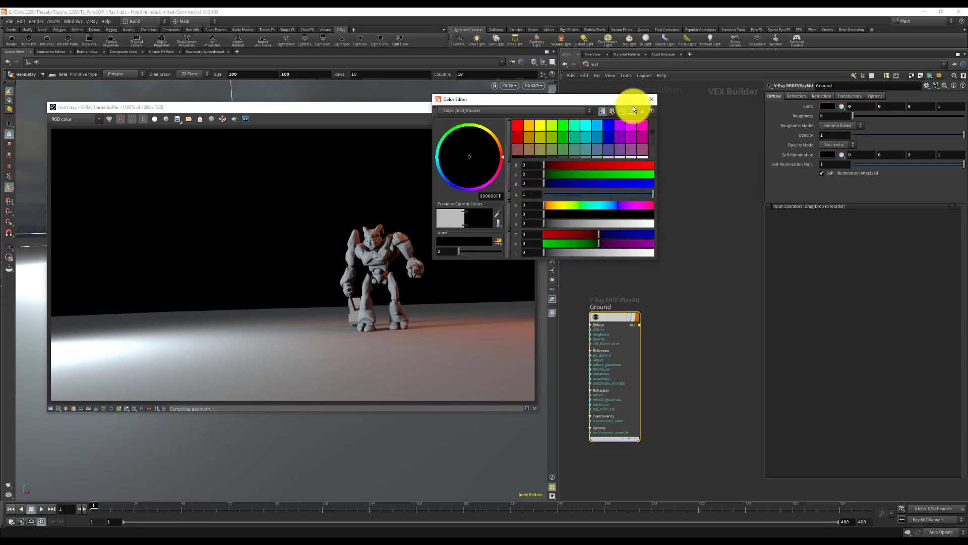
click(652, 99)
Return to the object network and assign the /mat/Ground material to the Ground object
click(586, 64)
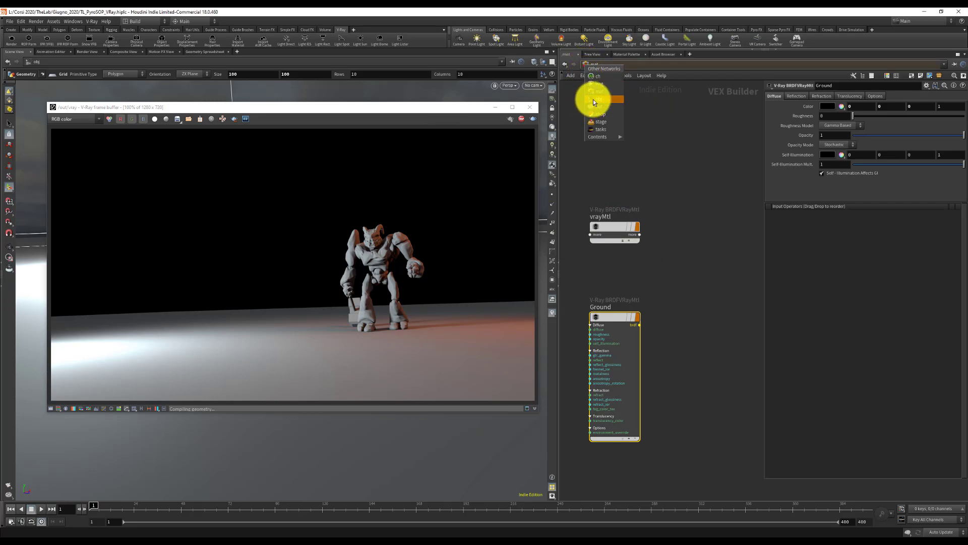
click(593, 98)
click(641, 172)
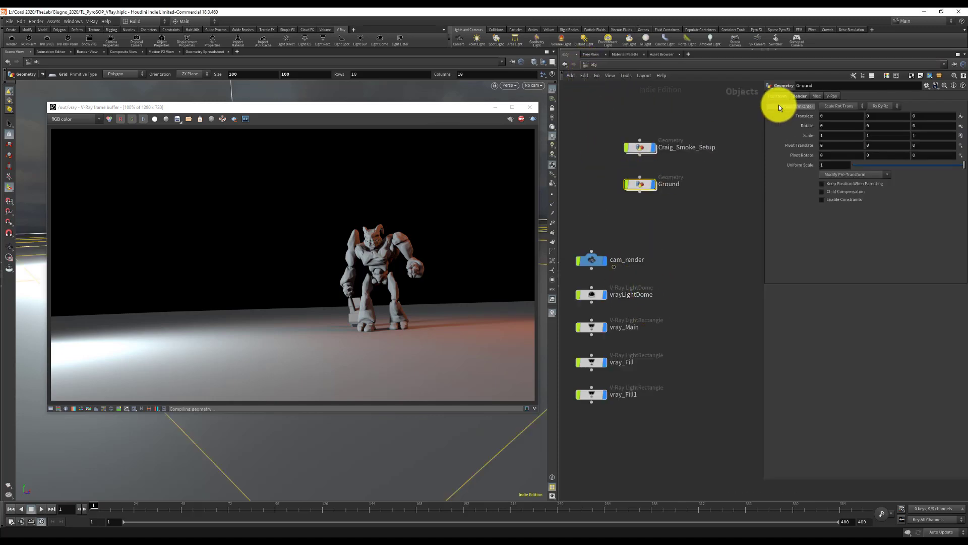
click(800, 95)
click(962, 106)
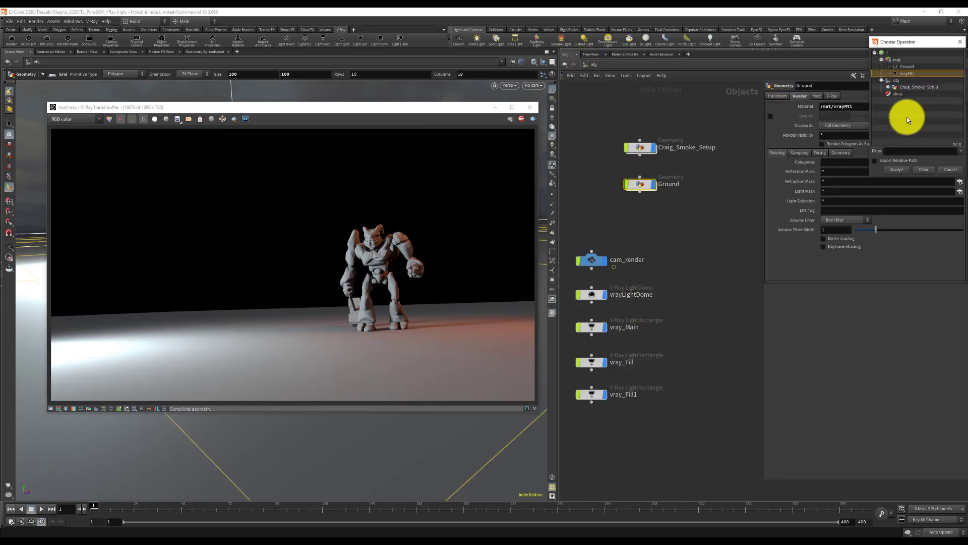
double_click(913, 68)
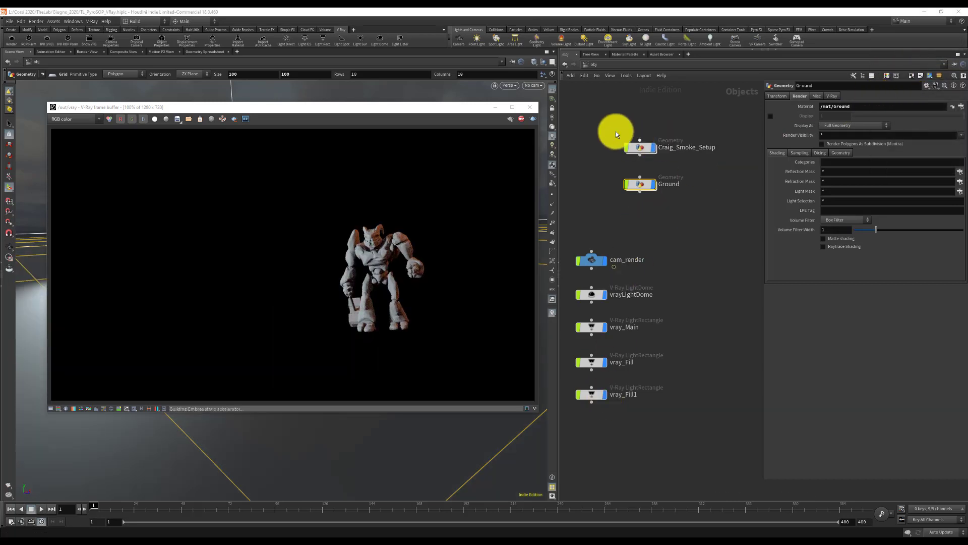
Set the Ground material's diffuse Color to a very dark grey of 0.028 and save the scene
click(953, 106)
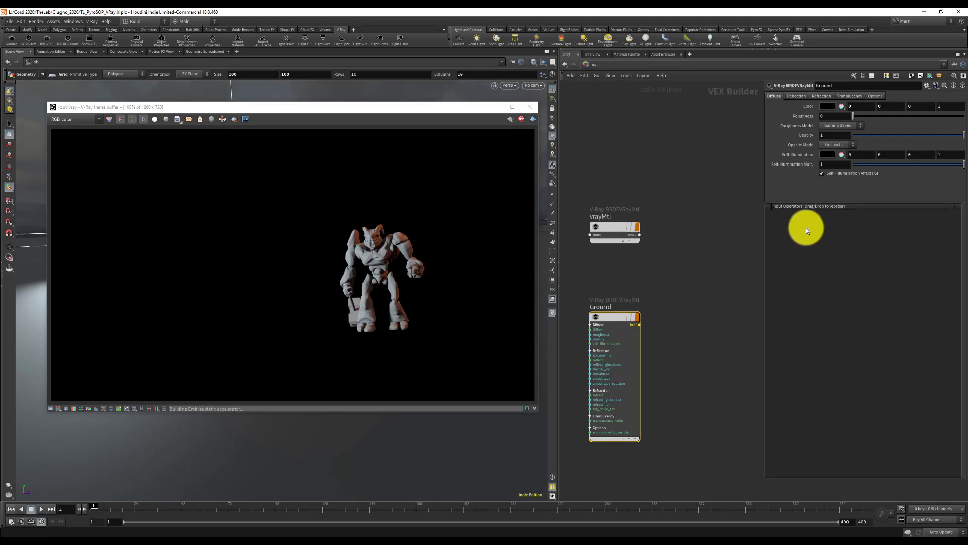
click(831, 107)
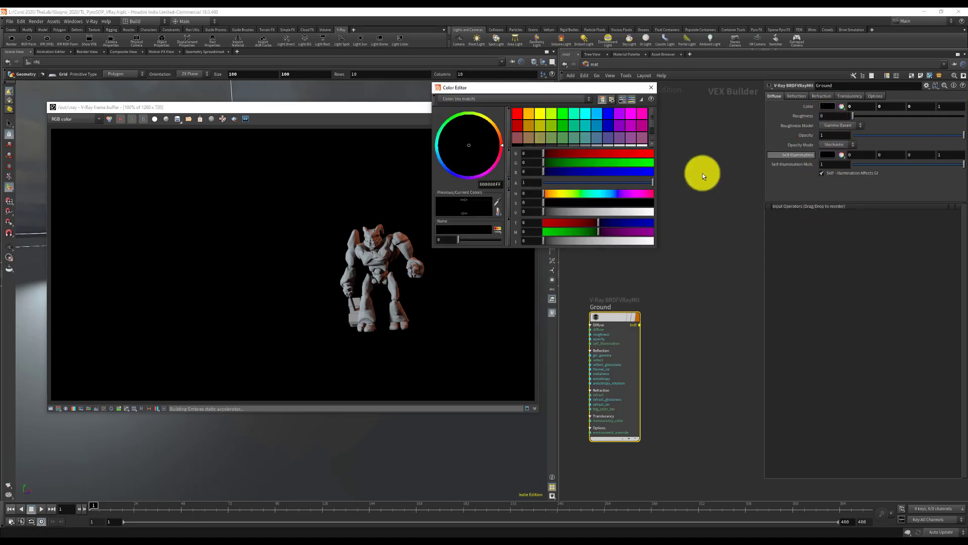
click(546, 241)
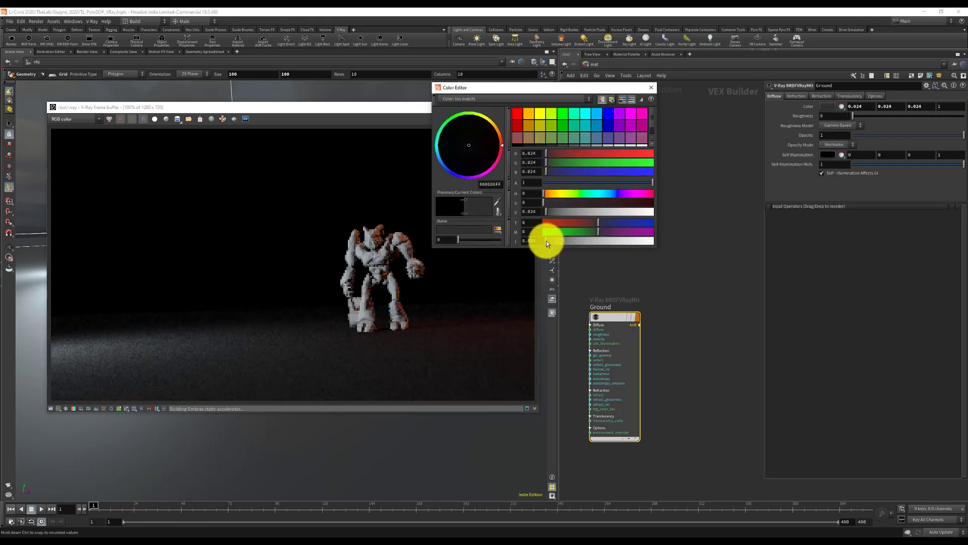
drag(546, 240, 546, 240)
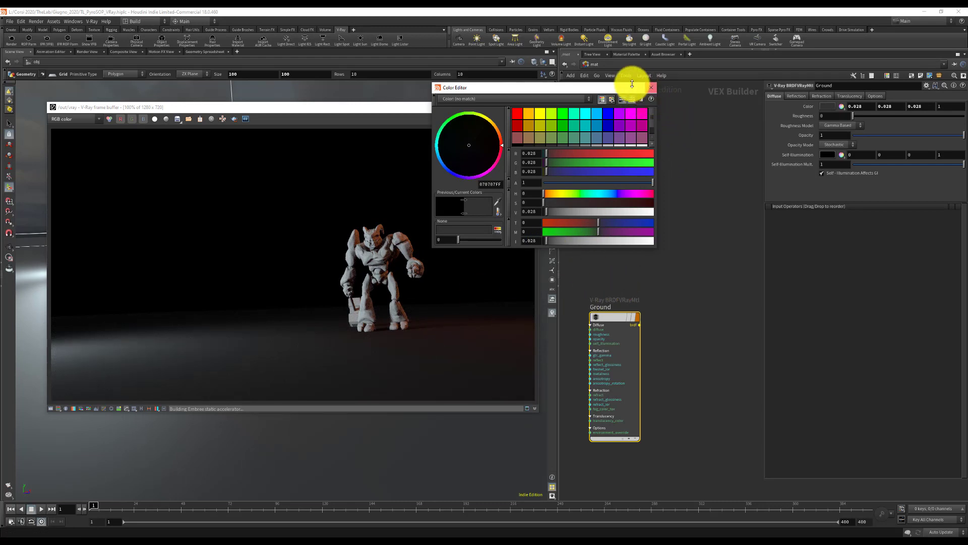
click(652, 88)
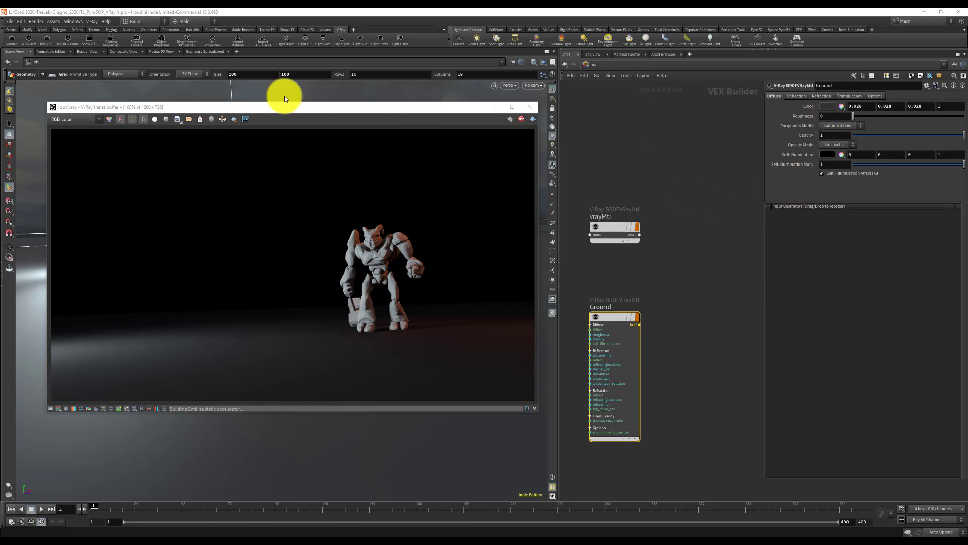
key(ctrl+s)
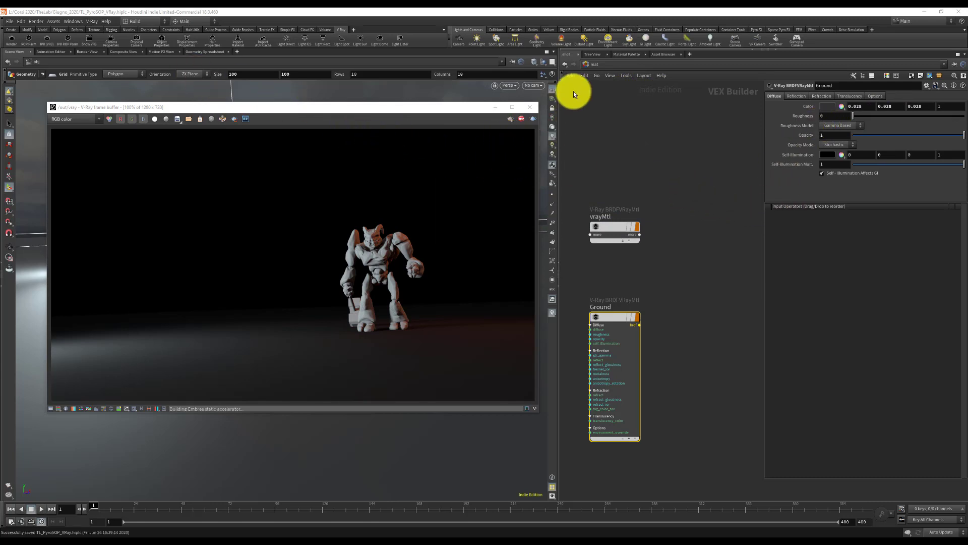
Return to the object network and arrange vray_Main, vray_Fill and vray_Fill1 with vrayLightDome in a two-by-two grid below cam_render
click(590, 65)
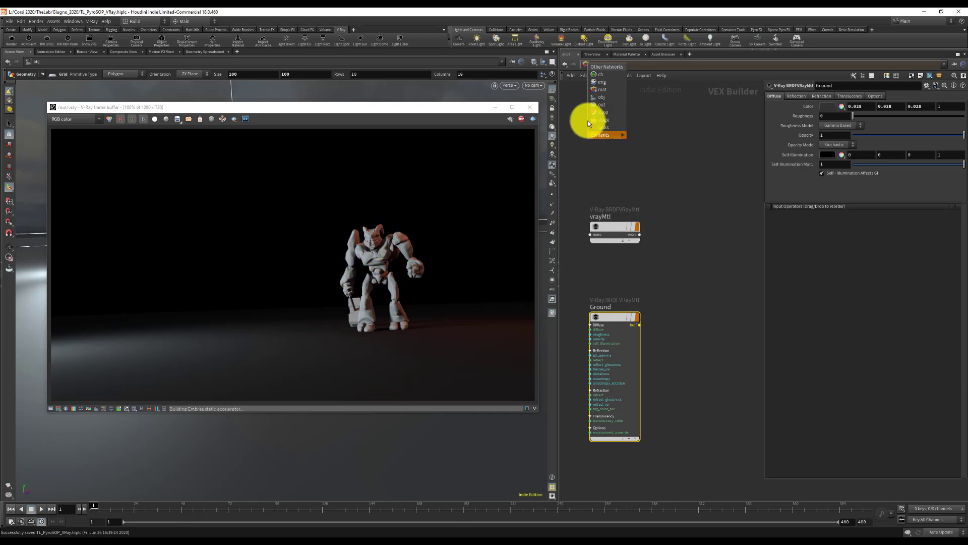
click(728, 213)
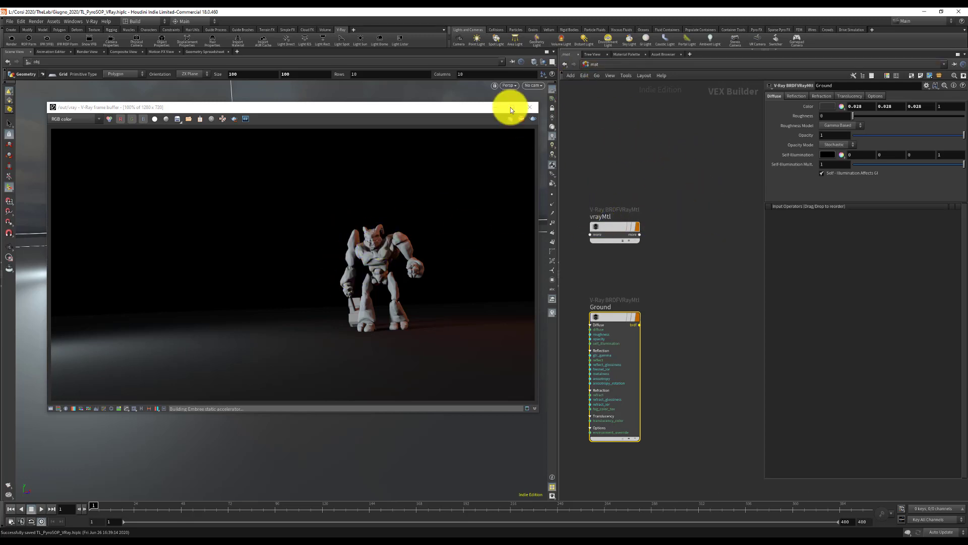
click(586, 65)
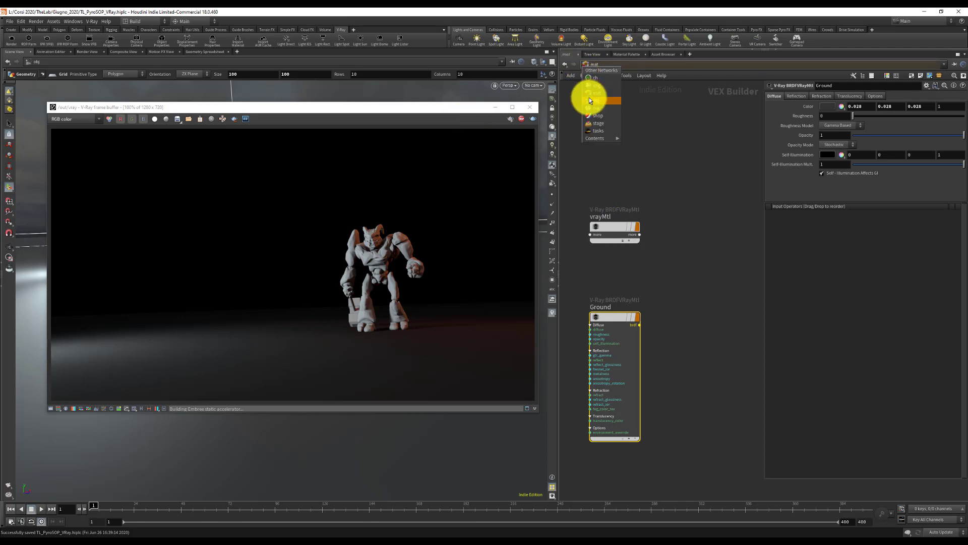
click(590, 99)
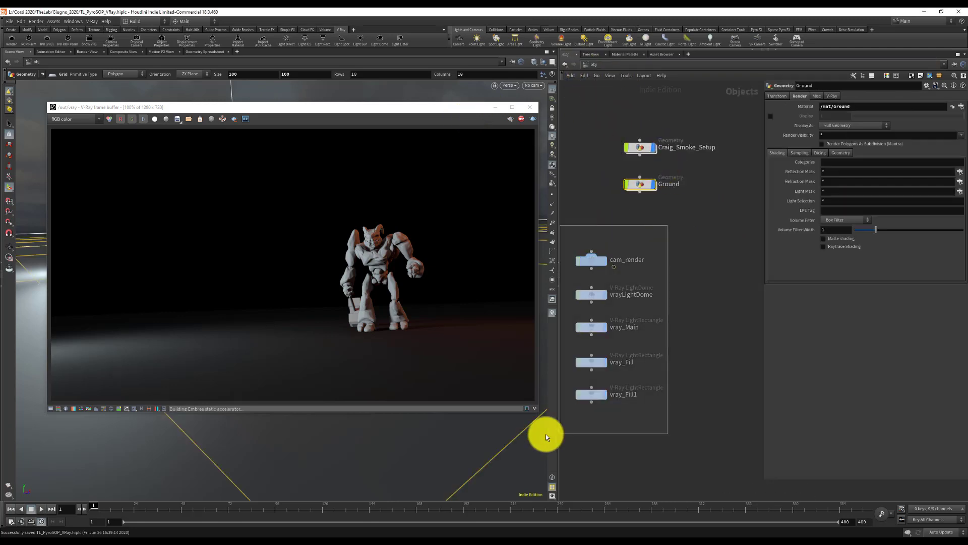
click(591, 259)
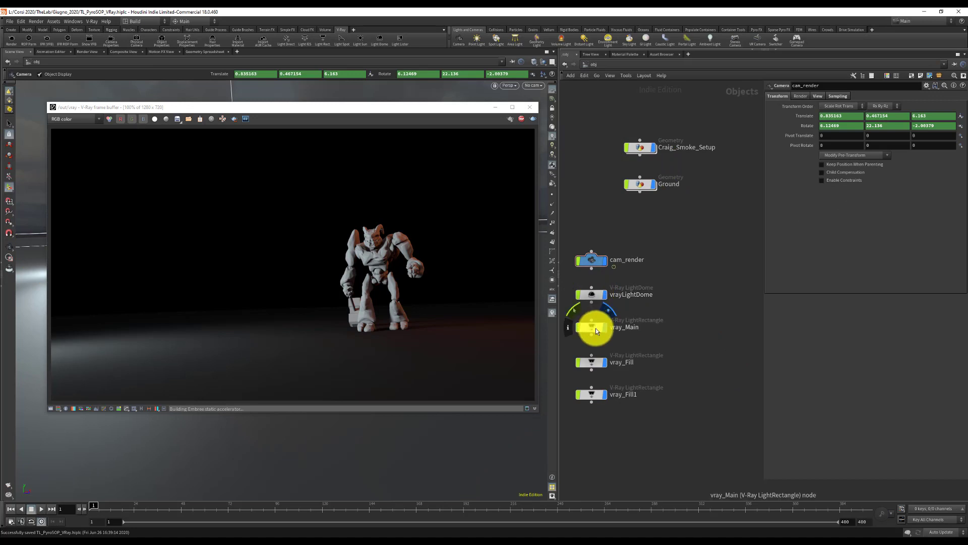
drag(595, 328, 689, 294)
drag(600, 359, 592, 323)
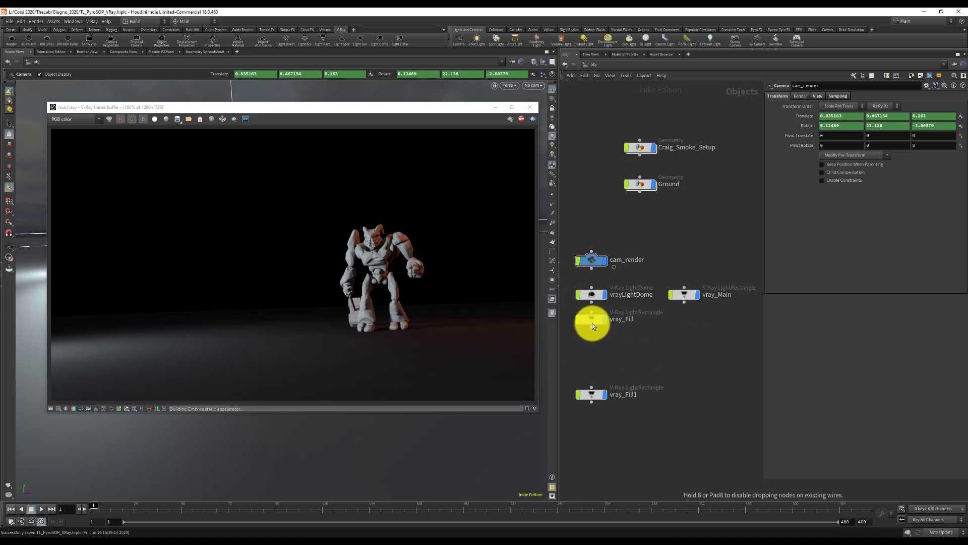
drag(595, 396, 688, 332)
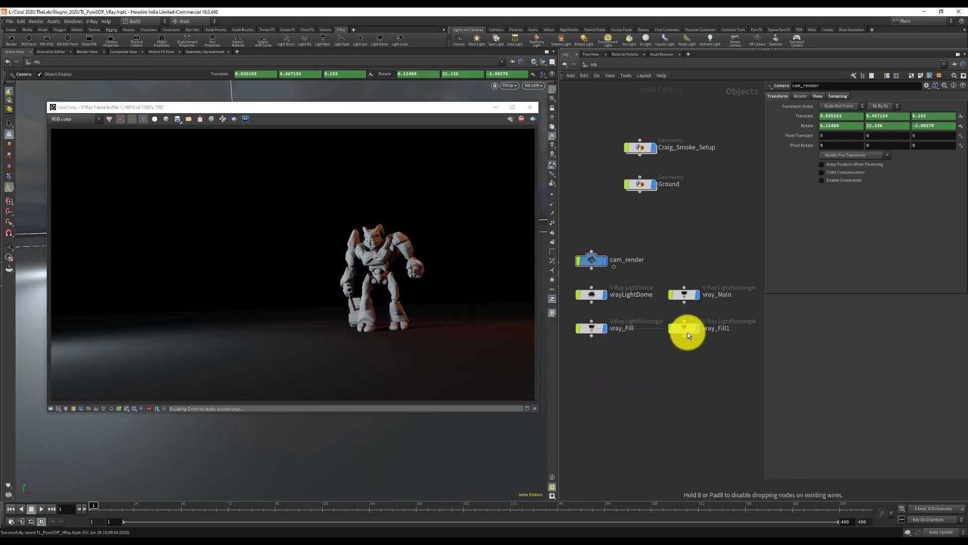
Enclose cam_render and the four V-Ray lights in a network box titled "Lighting and Cameras"
drag(585, 240, 709, 358)
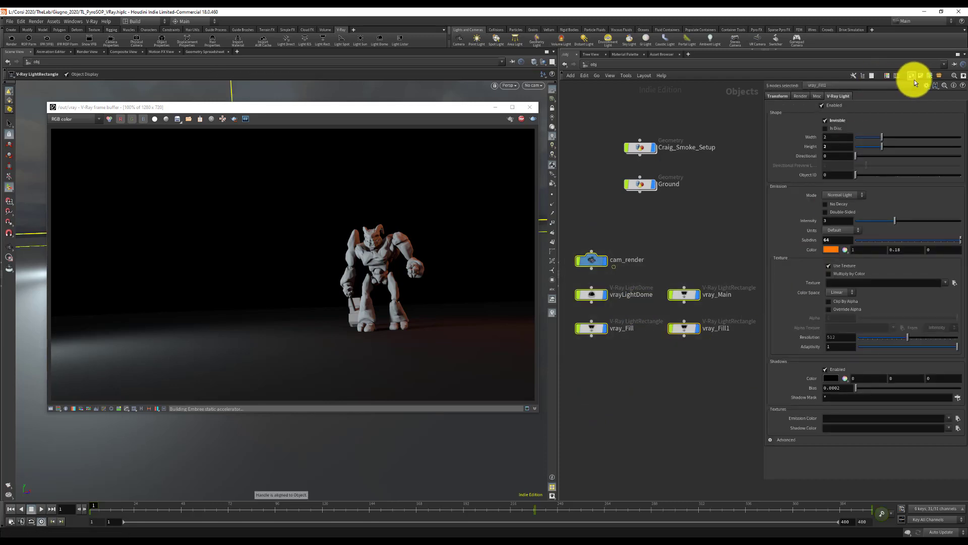
click(913, 75)
double_click(651, 243)
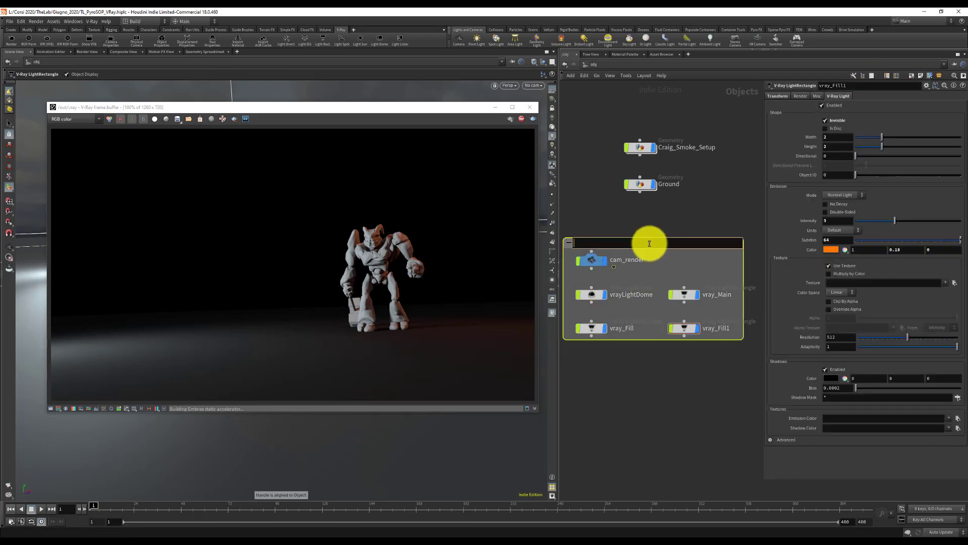
text(Lighting and Cameras)
key(Return)
Colour the Lighting and Cameras network box purple and save the scene
key(c)
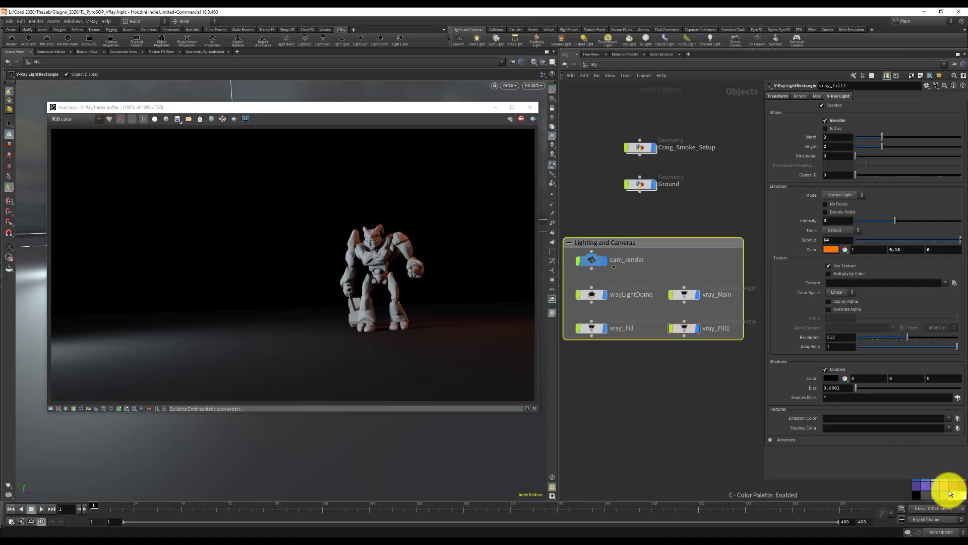
click(933, 485)
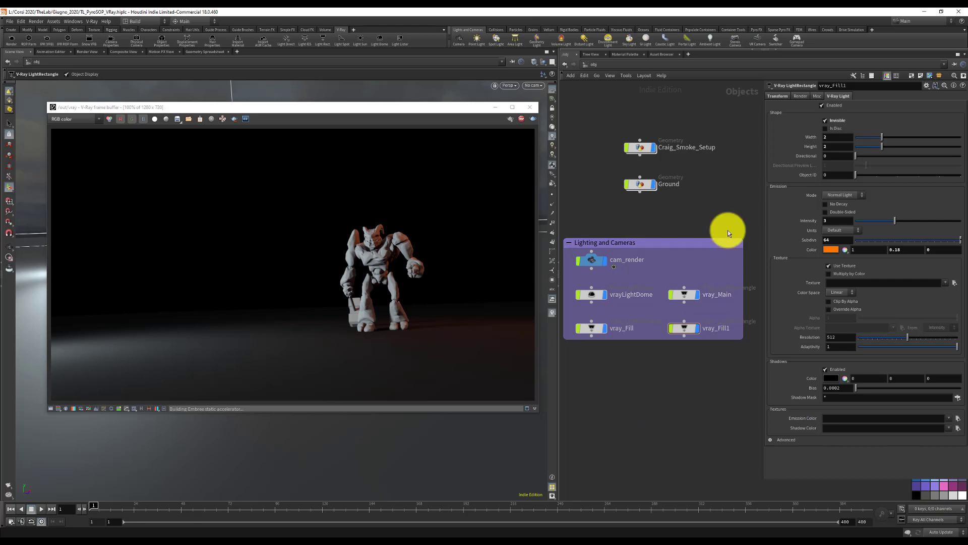
key(ctrl+s)
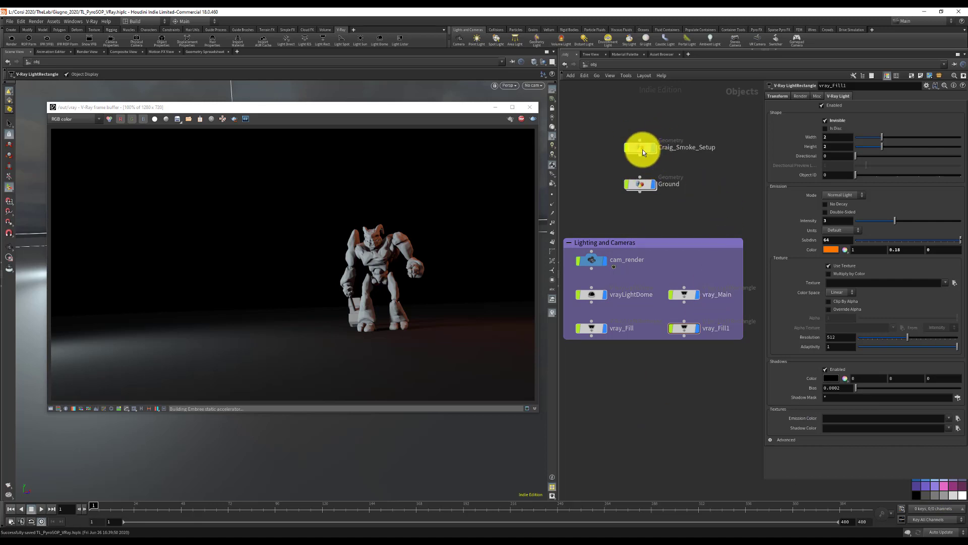
Enter the Craig_Smoke_Setup object and close the V-Ray frame buffer
double_click(640, 148)
middle_drag(667, 191, 558, 130)
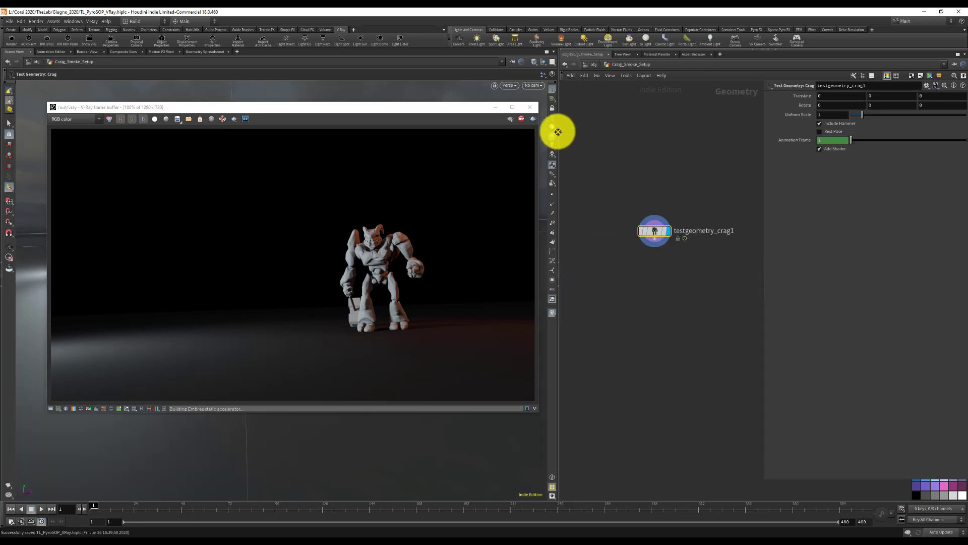
click(529, 108)
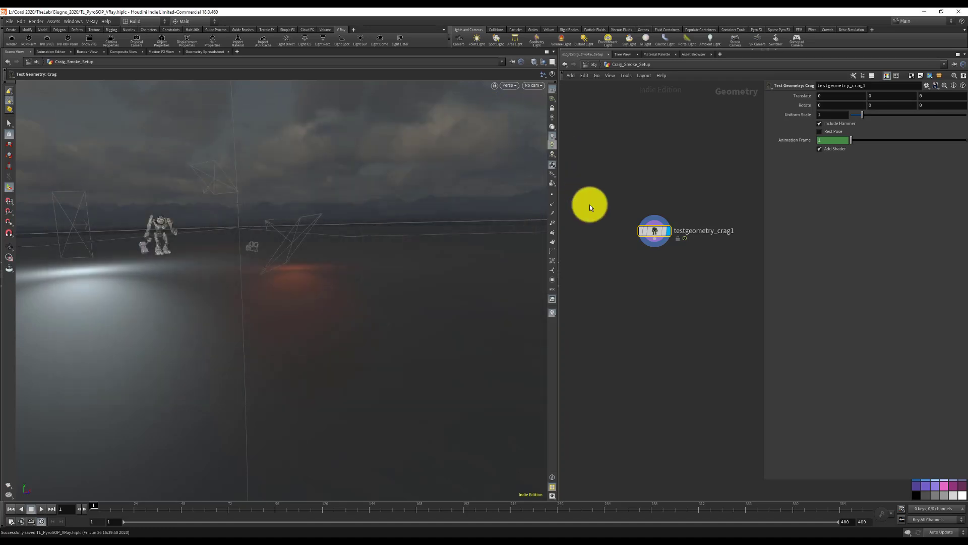
Look through cam_render in the viewport and save the scene
click(532, 86)
click(548, 122)
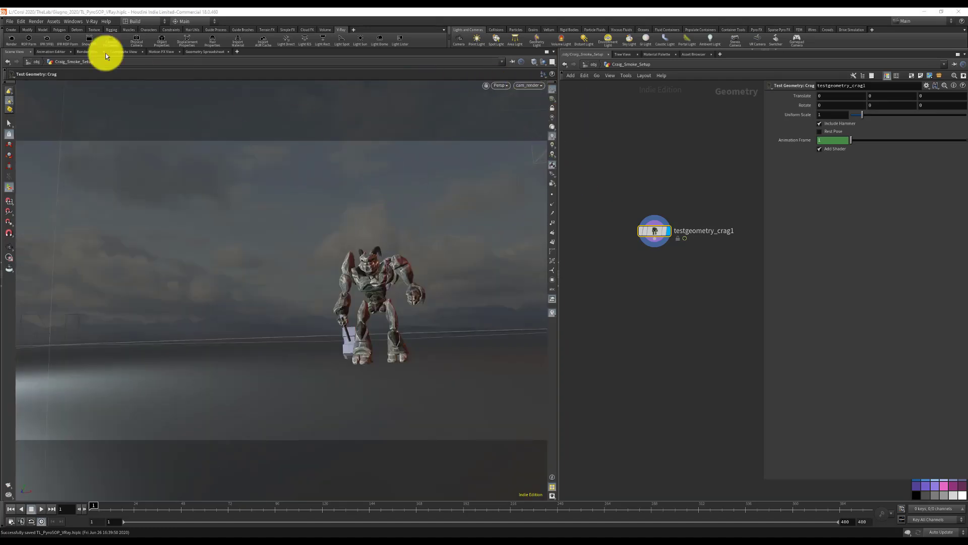
key(ctrl+s)
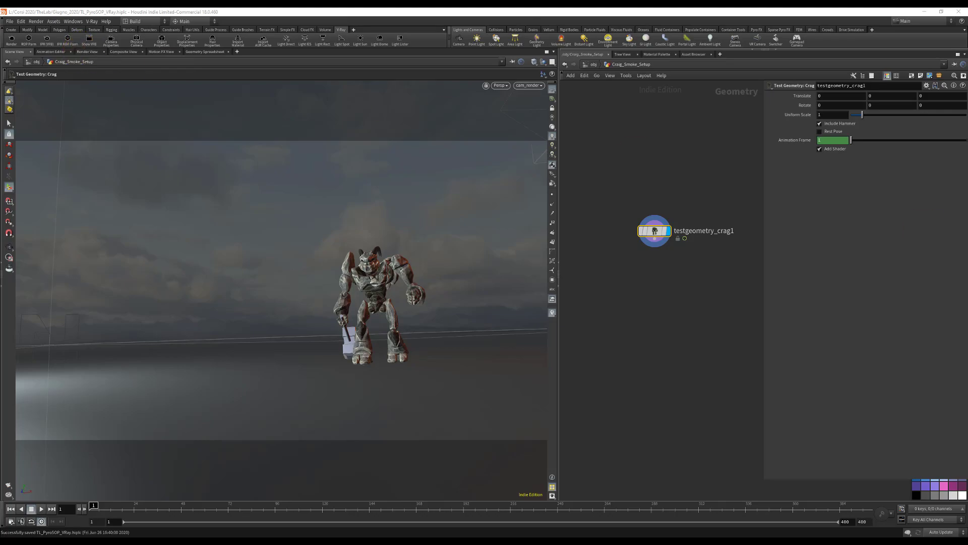
Enter the Ground object and add an Extrude Volume node connected below the Ground grid
click(588, 64)
double_click(639, 183)
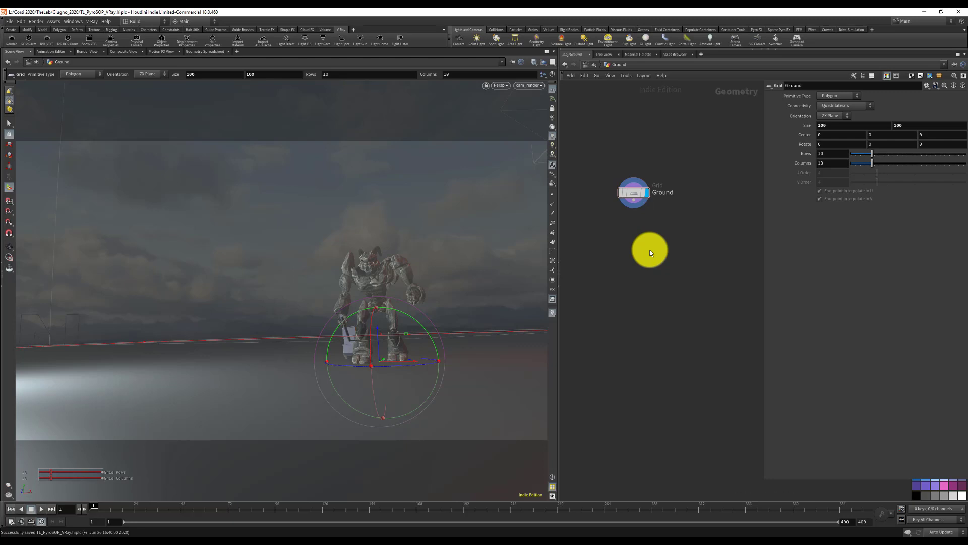
key(Tab)
text(volu)
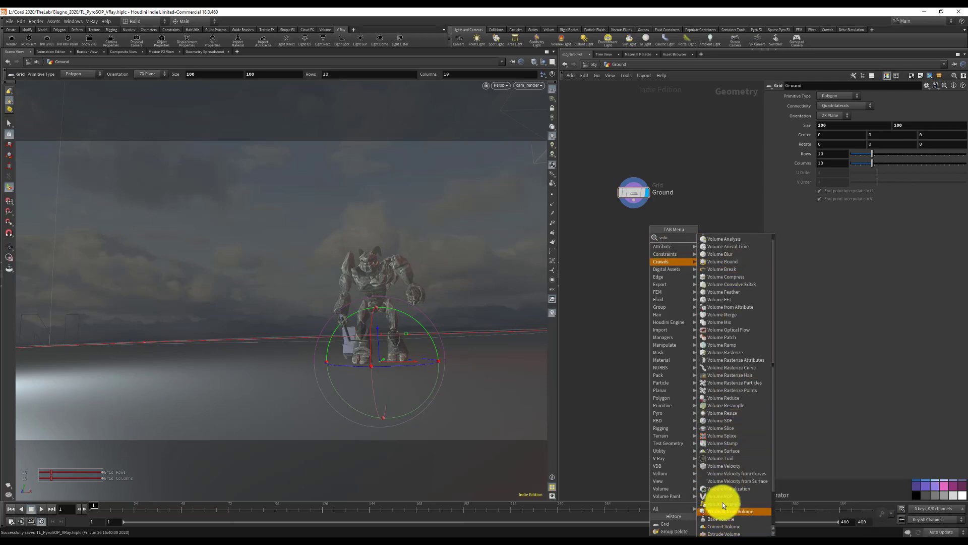
scroll(737, 518, down, 2)
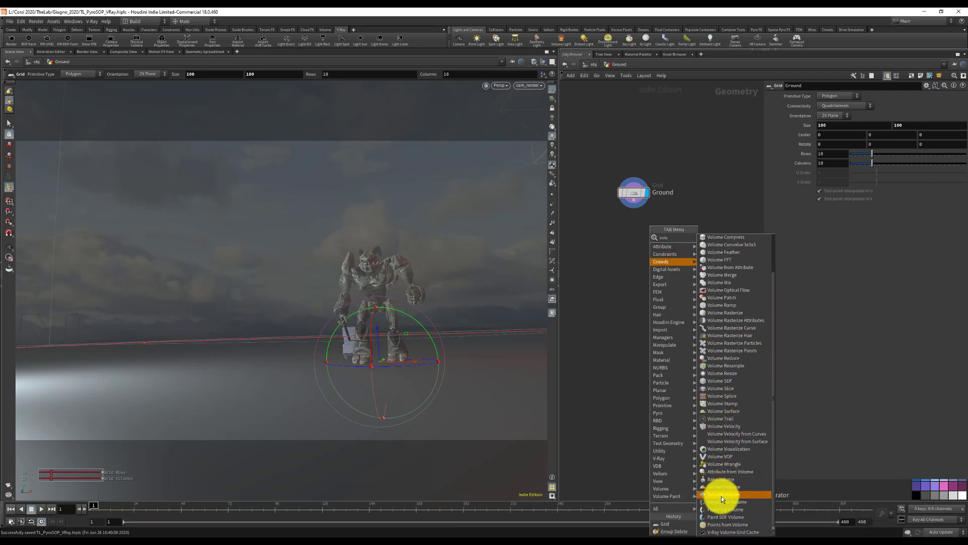
click(722, 495)
click(637, 231)
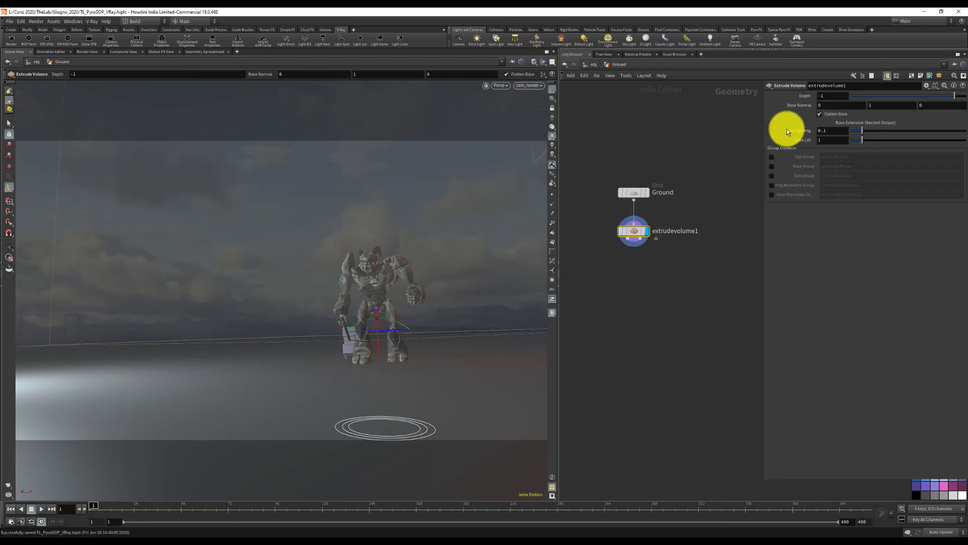
Set the Extrude Volume node's Depth to -5
text(-5)
key(Return)
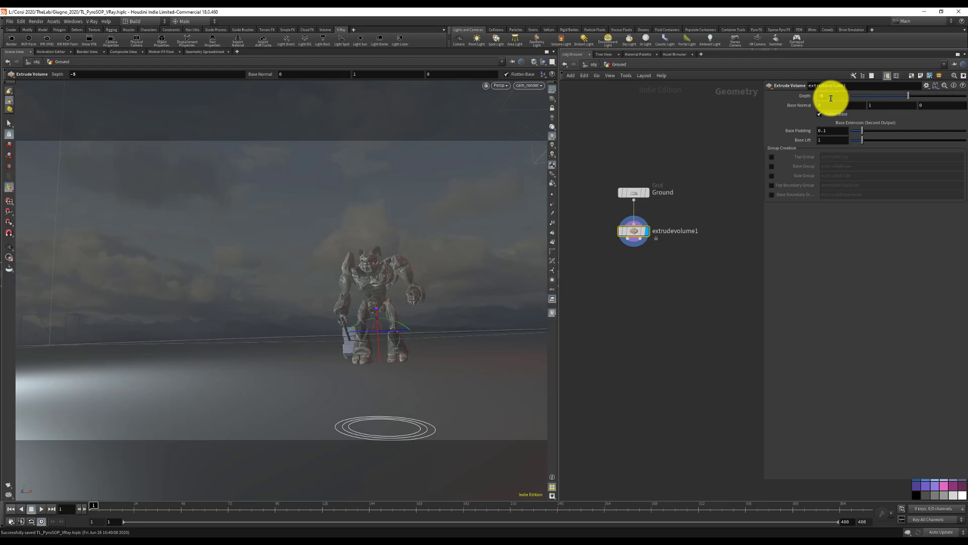
click(683, 231)
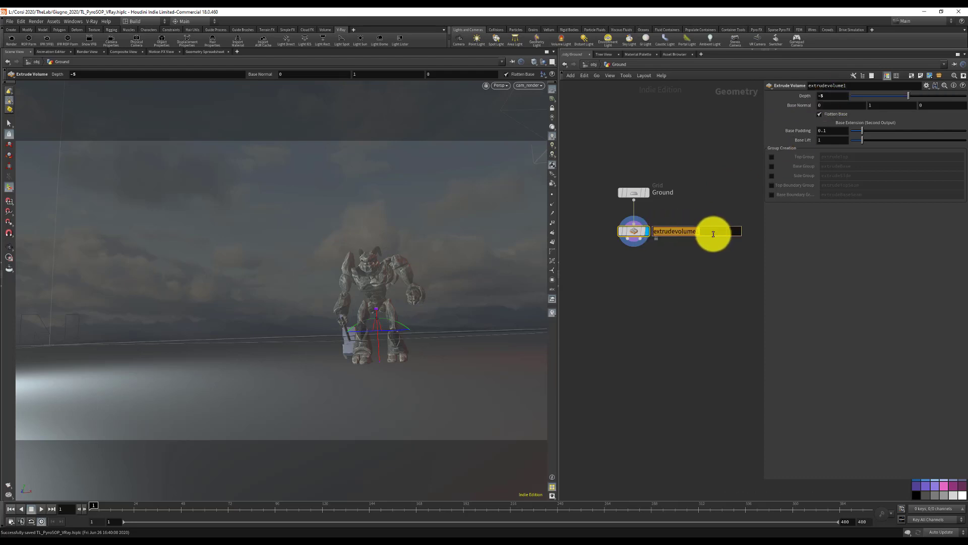
click(636, 273)
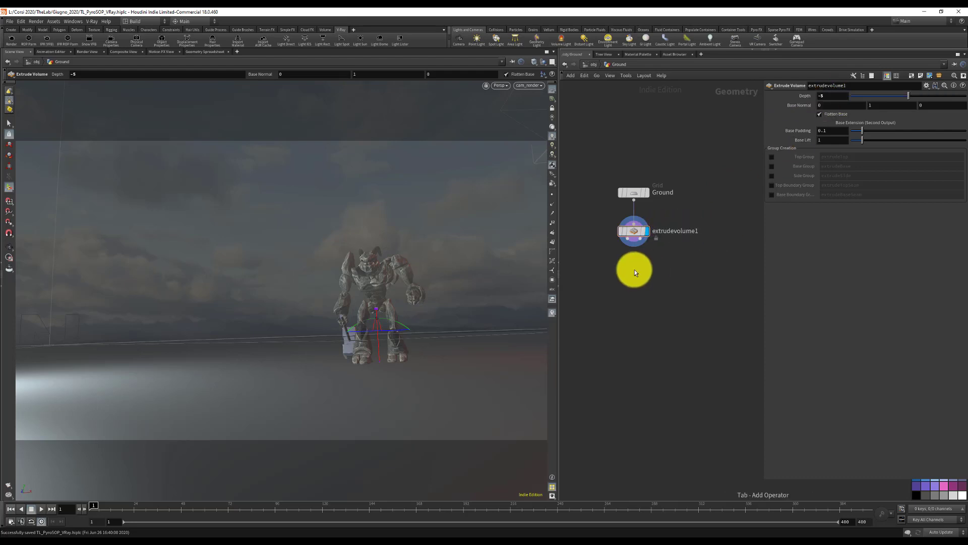
Add an Output node connected below the Extrude Volume node and rename it OUT_Ground
key(Tab)
click(695, 232)
click(640, 271)
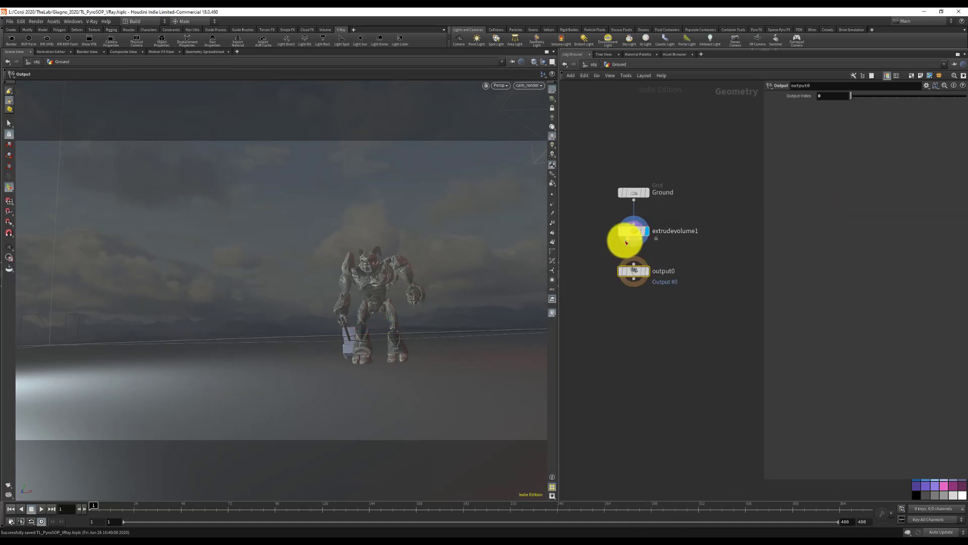
click(662, 270)
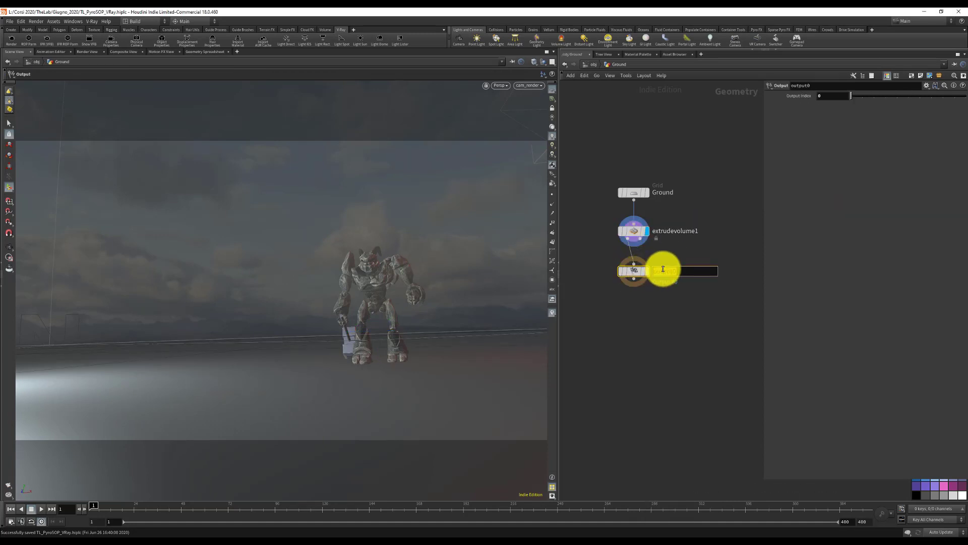
text(OUT_Ground)
key(Return)
Give the OUT_Ground node an X-like cross shape and colour it red
key(z)
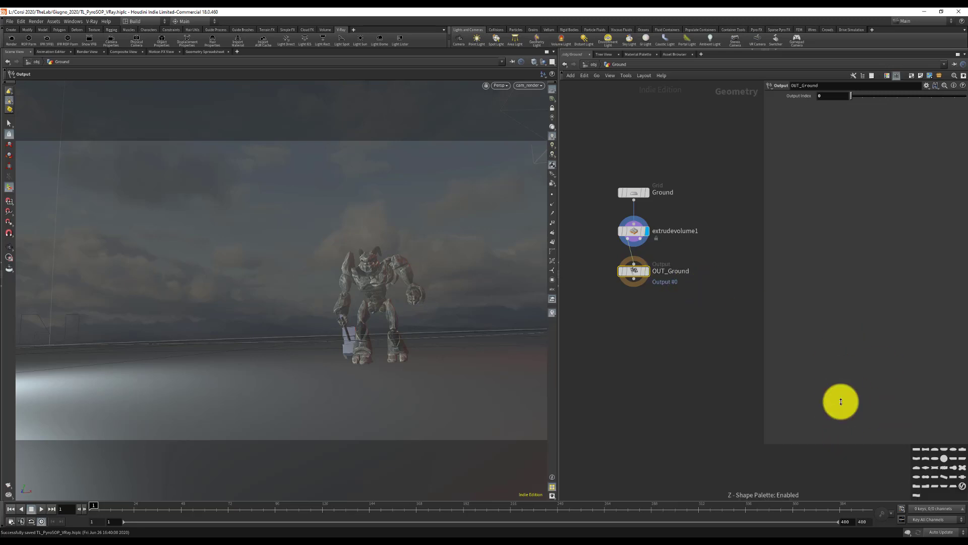
click(960, 476)
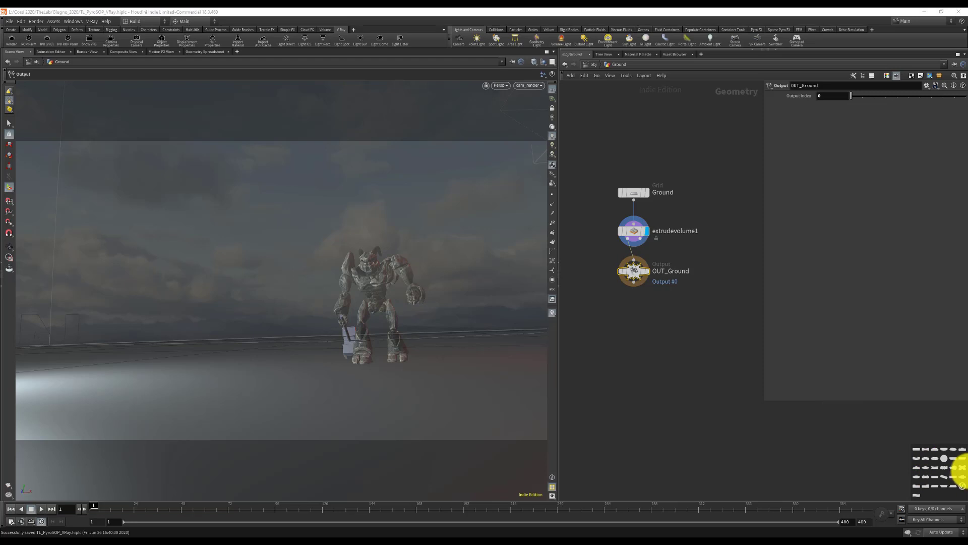
click(962, 467)
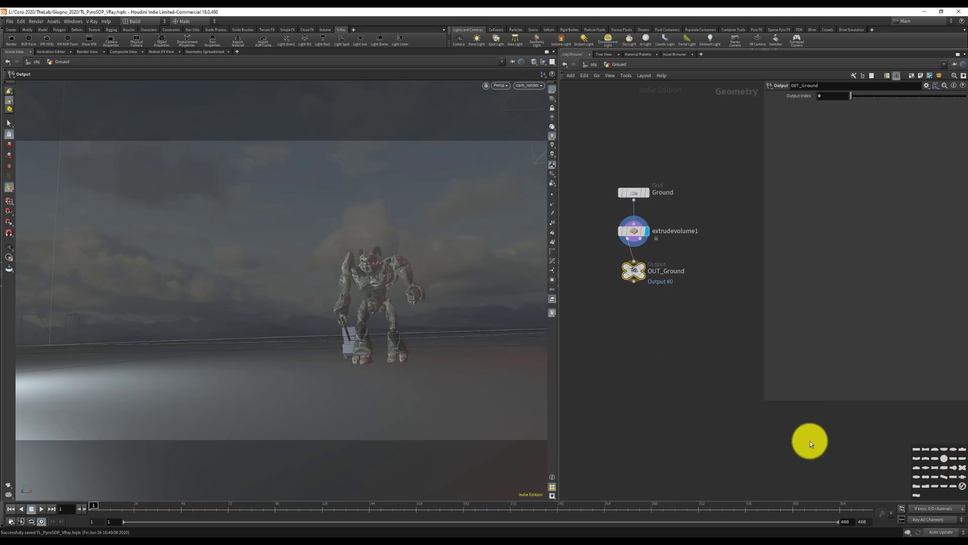
key(c)
click(922, 452)
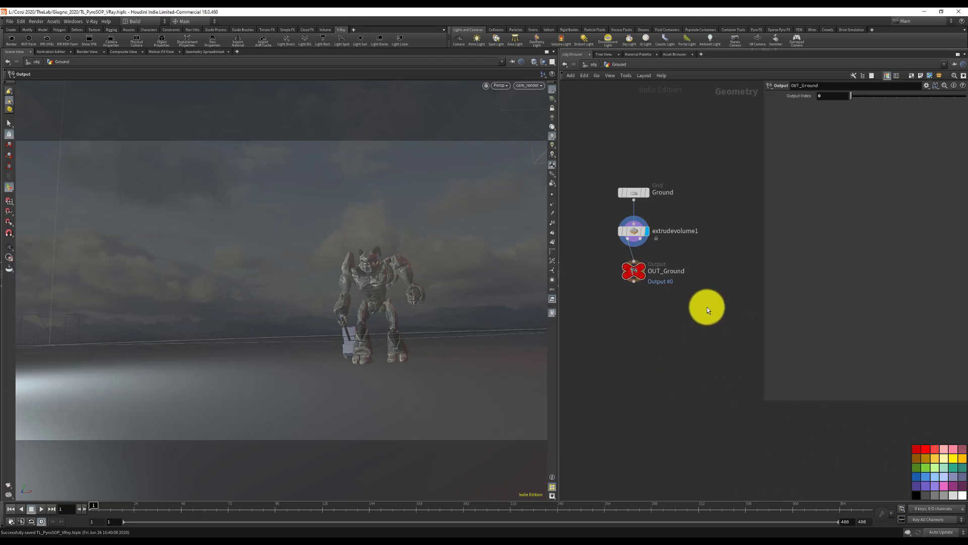
Enter the Craig_Smoke_Setup object, reposition its Crag test geometry node and rename it Crag_Char
click(588, 69)
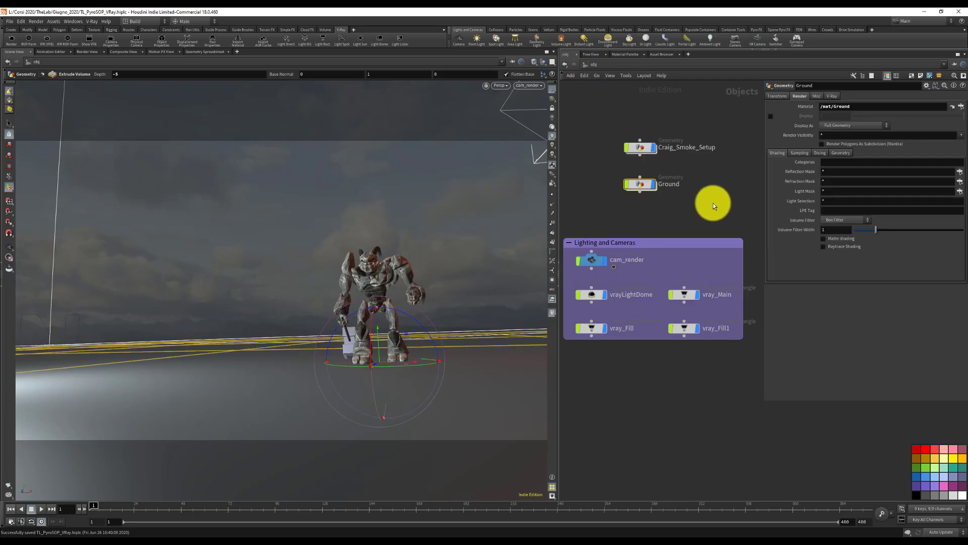
double_click(639, 147)
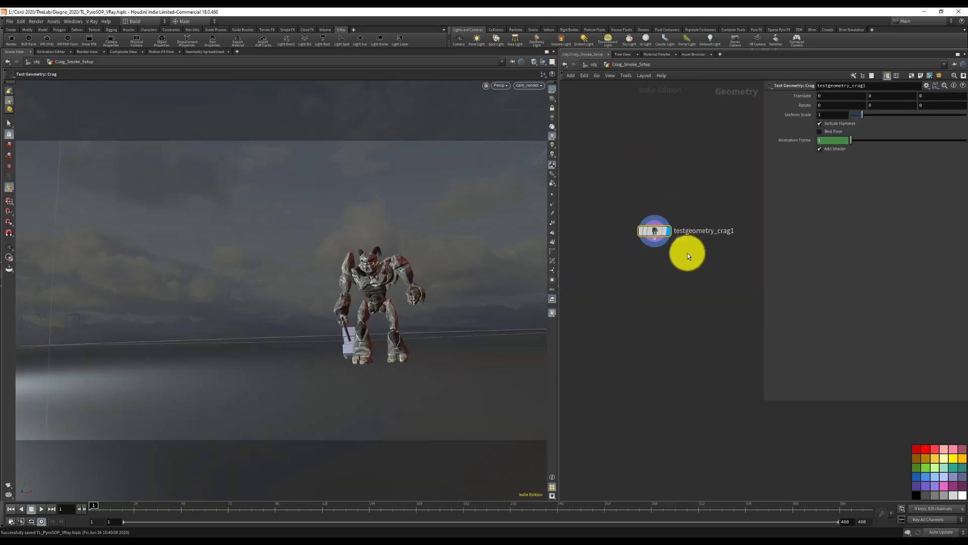
drag(658, 230, 624, 183)
double_click(664, 184)
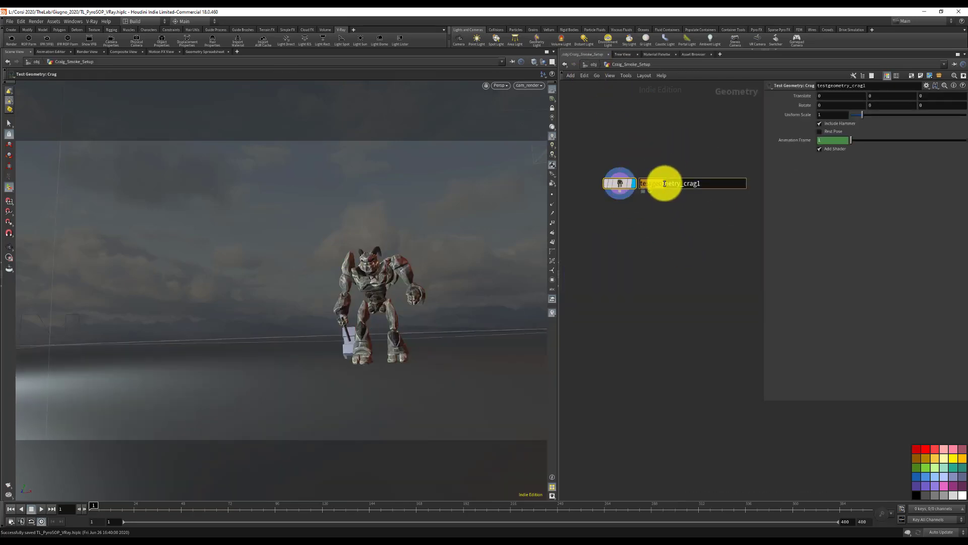
text(Crag_Char)
key(Return)
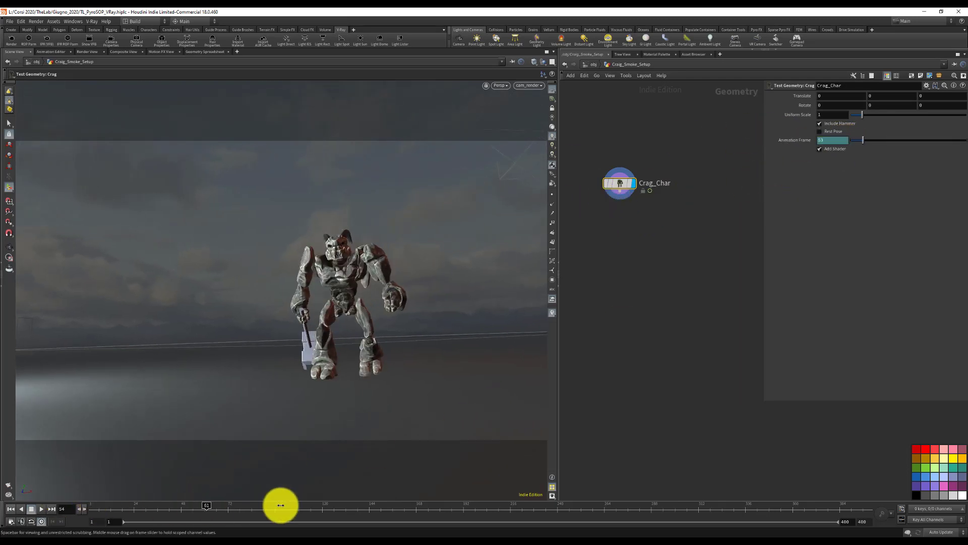
Delete the channels on Crag_Char's Animation Frame parameter and scrub the timeline to check the pose
drag(237, 501, 91, 504)
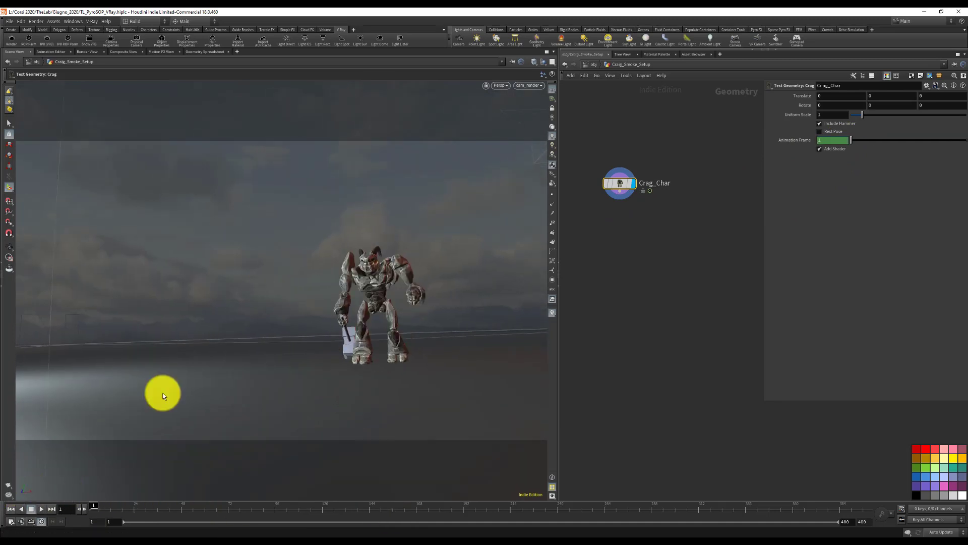
click(798, 138)
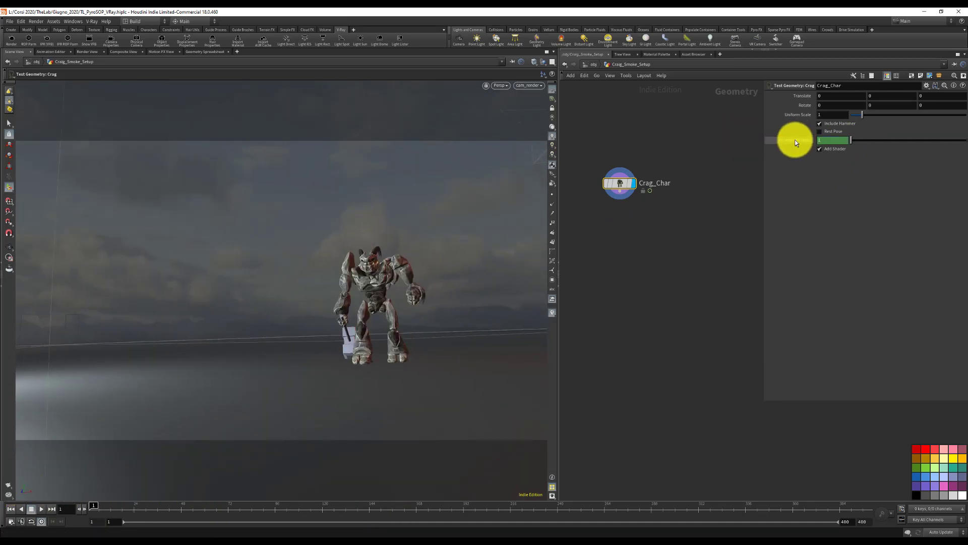
right_click(828, 141)
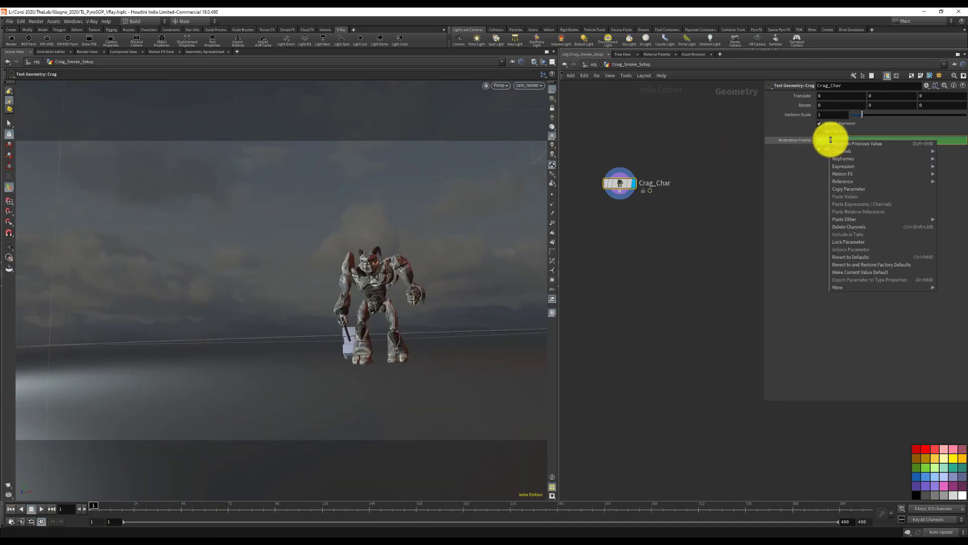
click(852, 225)
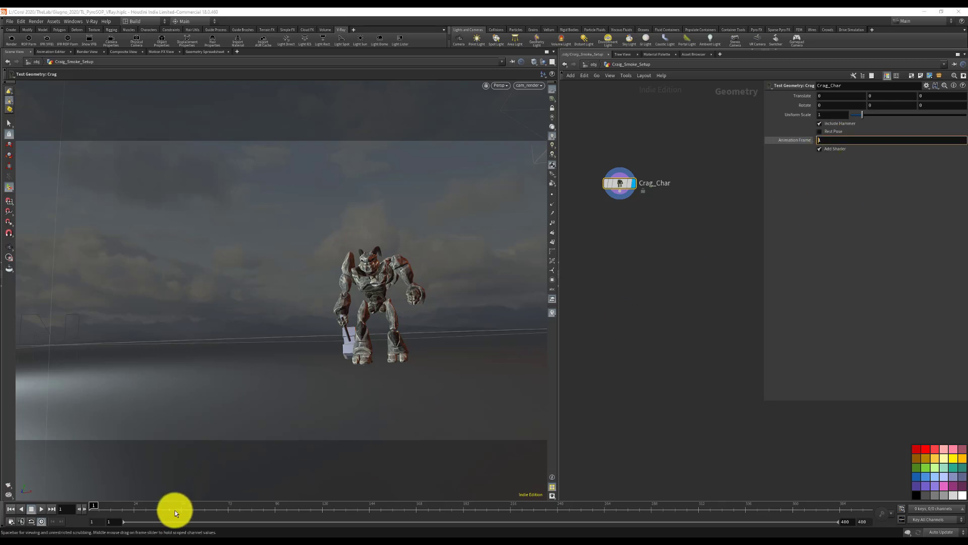
drag(175, 512, 238, 313)
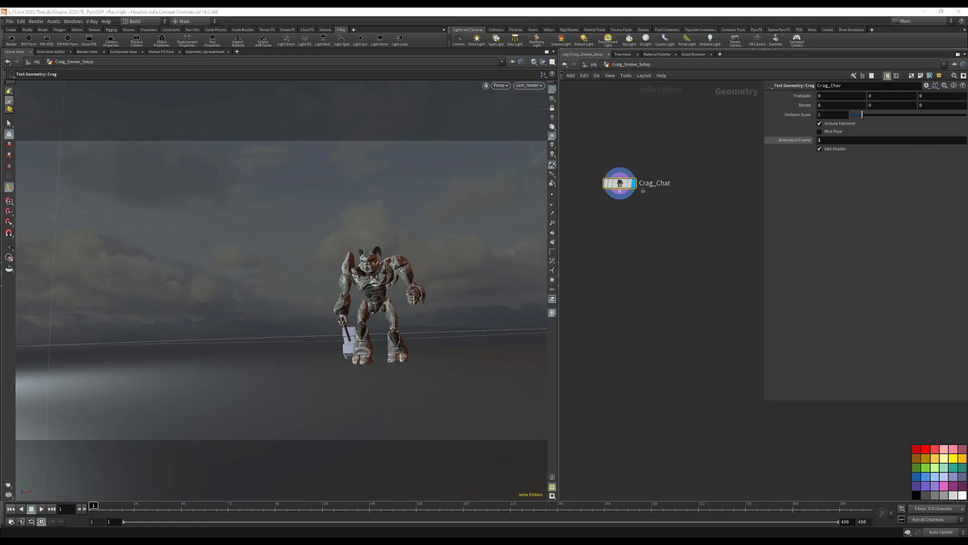
Add an Output node fed by Crag_Char and rename it OUT_Char_Mesh
click(677, 244)
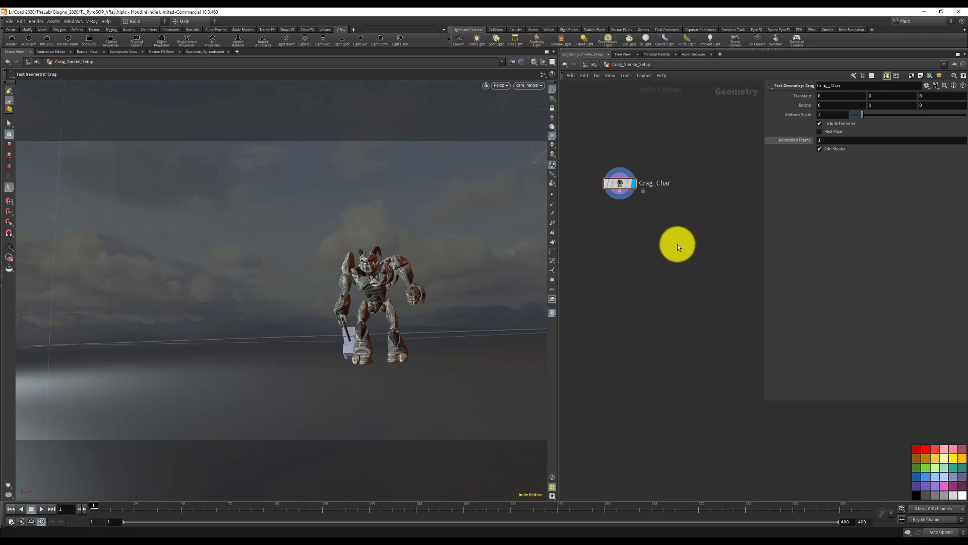
key(Tab)
text(pyro source)
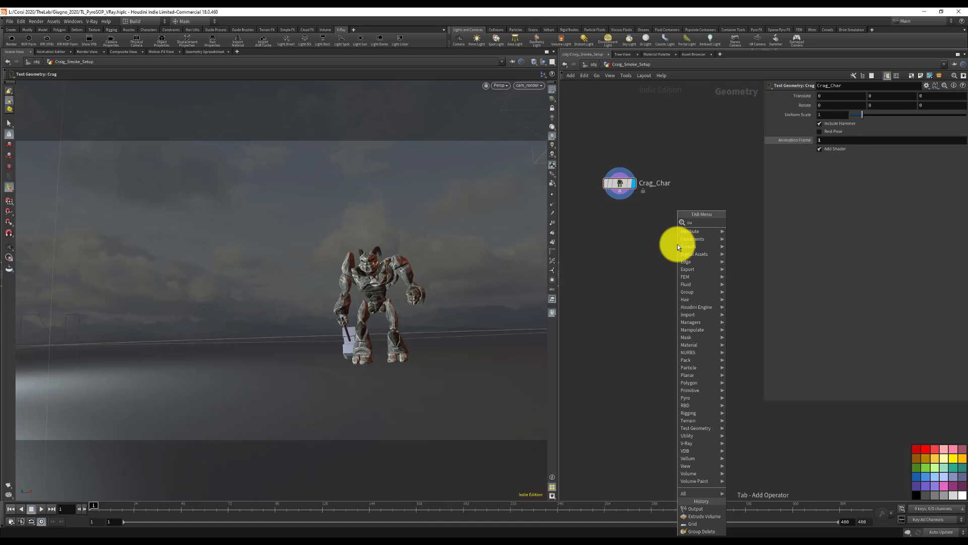
key(Return)
click(677, 244)
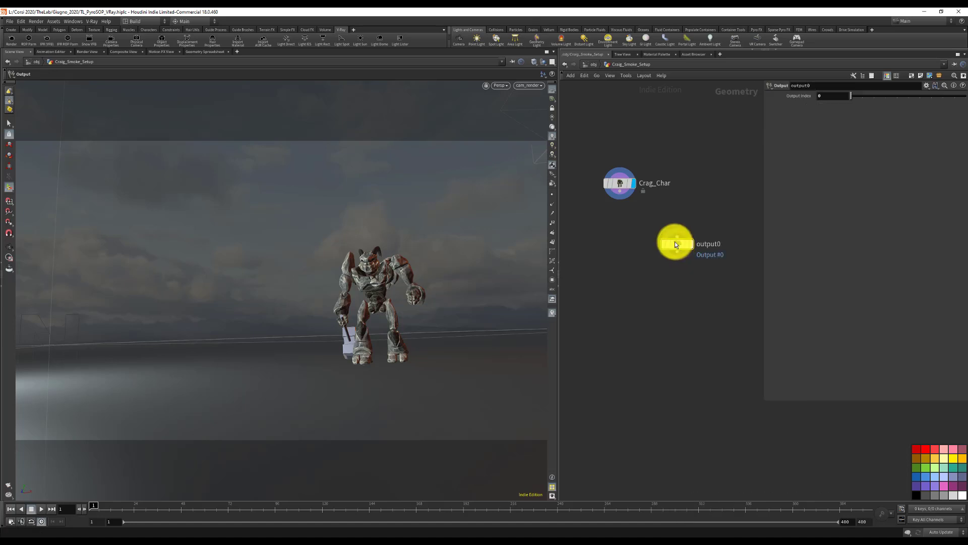
drag(675, 241, 700, 243)
drag(621, 191, 699, 233)
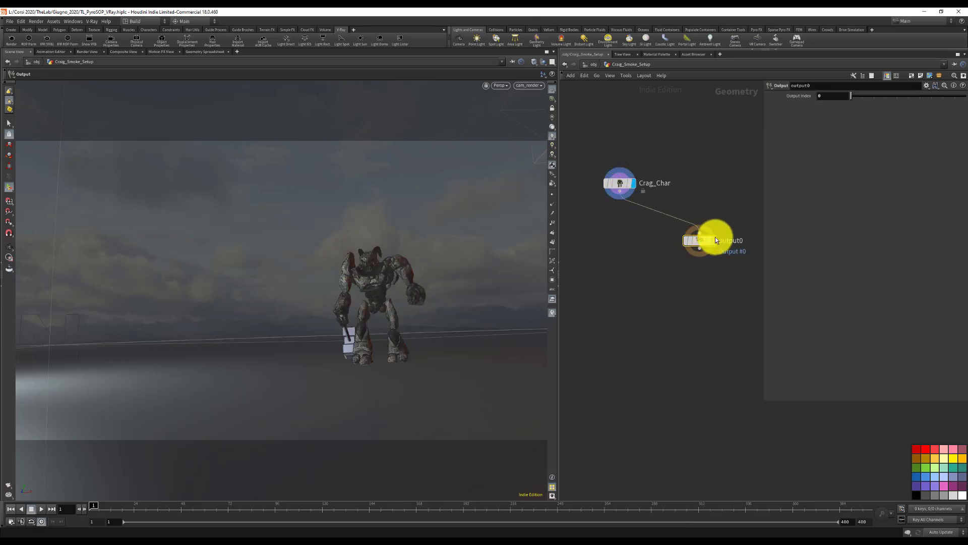
double_click(729, 241)
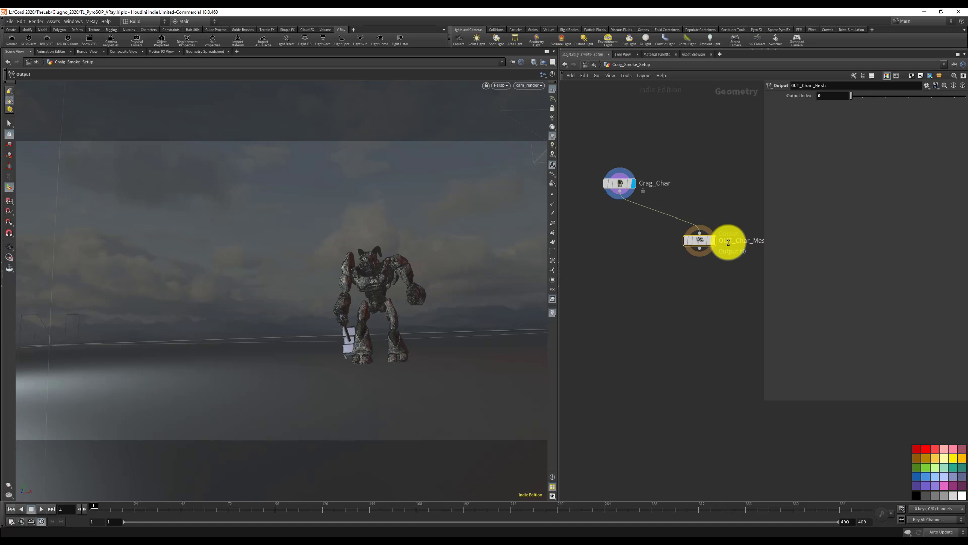
Give OUT_Char_Mesh the cross shape and a teal colour, and move it farther to the side of Crag_Char
key(z)
click(953, 460)
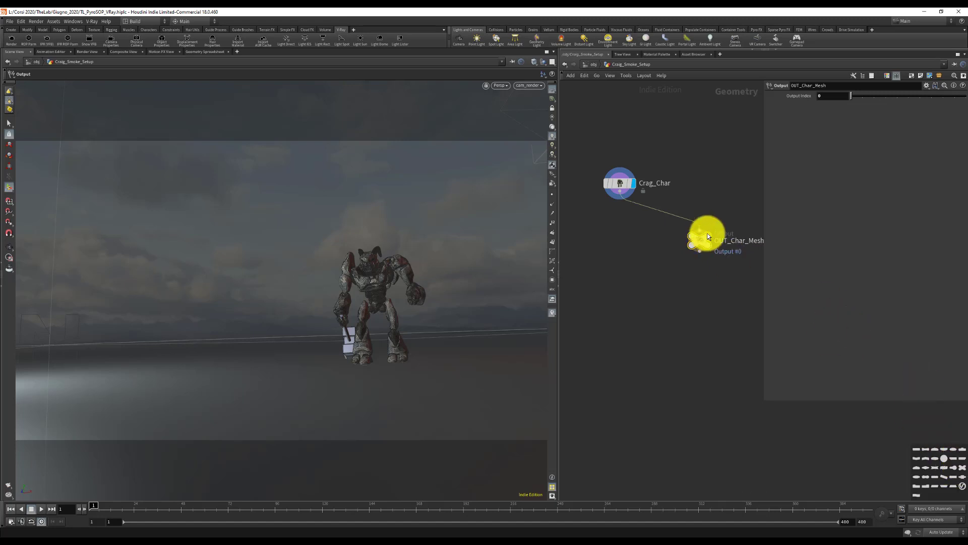
key(c)
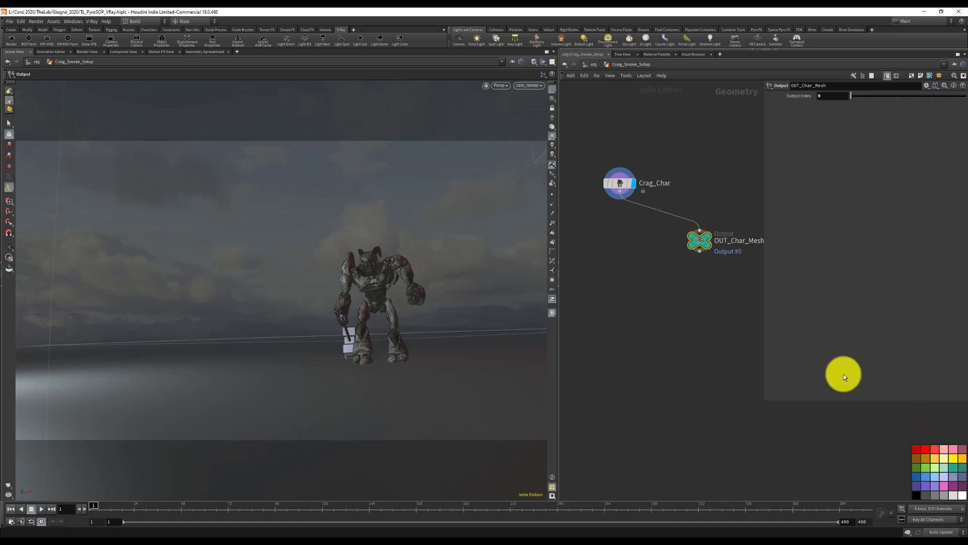
drag(698, 242, 742, 242)
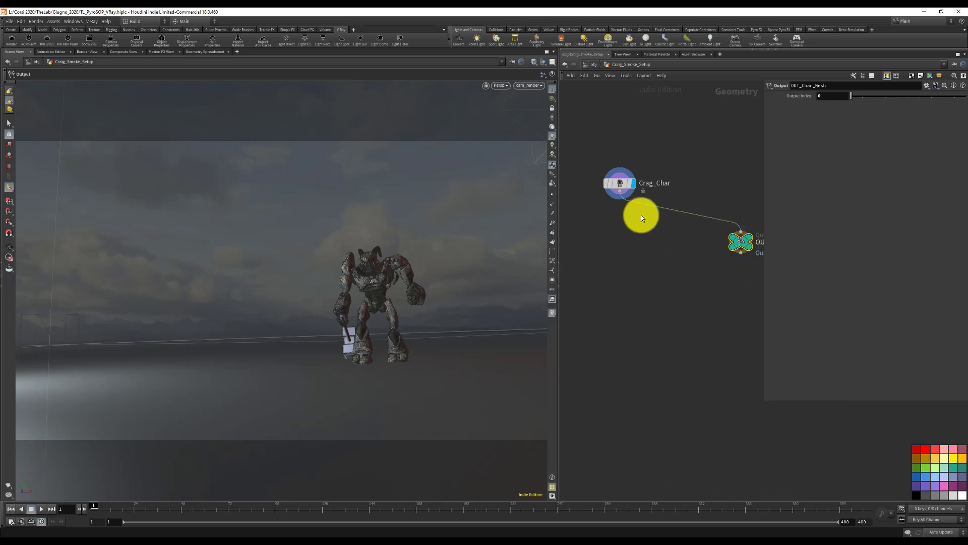
Add a Pyro Source node below Crag_Char, connect it to the character and display it
click(635, 259)
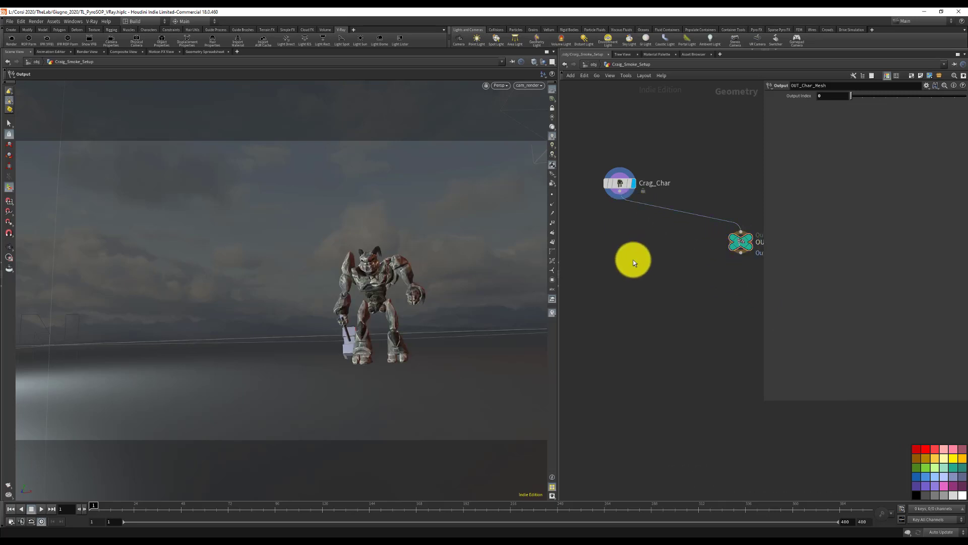
key(Tab)
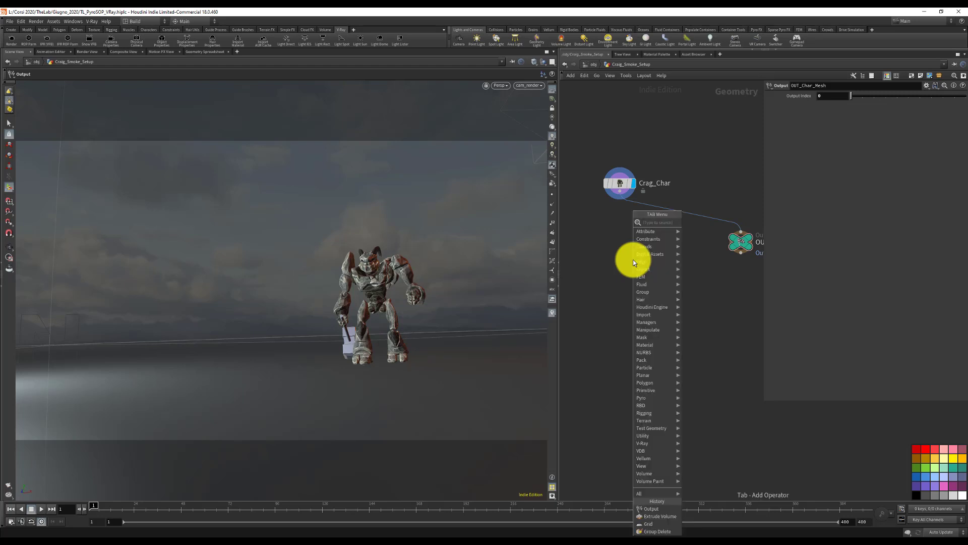
text(pyro s)
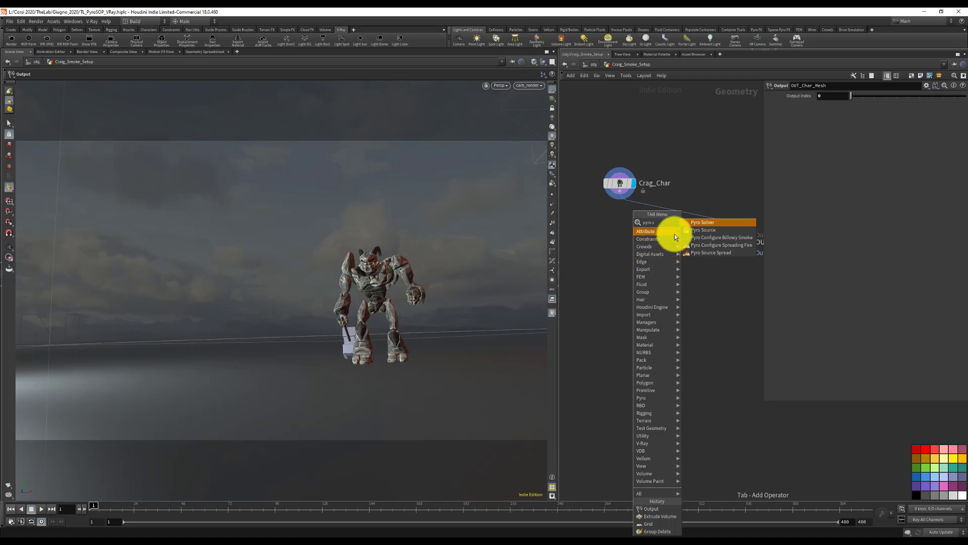
click(704, 231)
click(620, 238)
drag(620, 195, 622, 248)
click(631, 238)
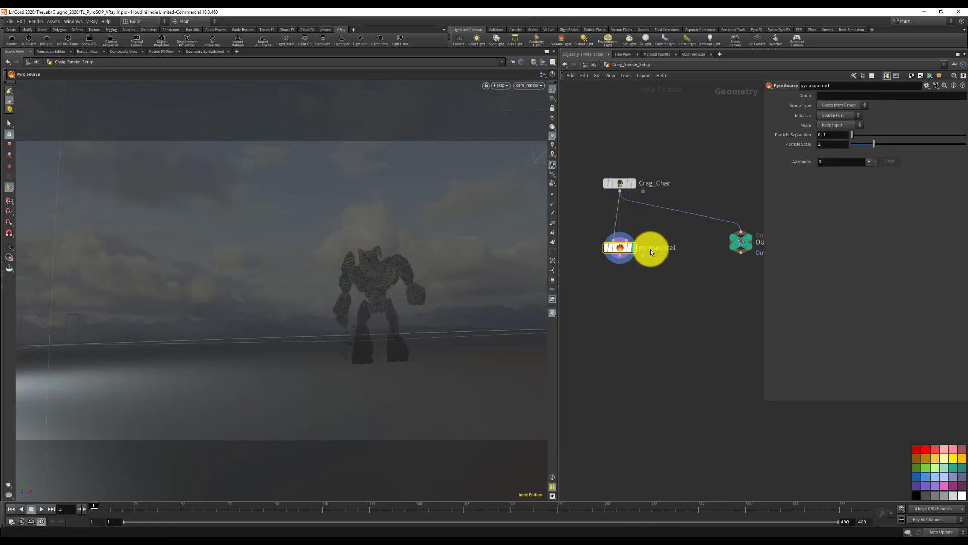
Rename the Pyro Source node as to_Pyro
double_click(658, 250)
text(to_)
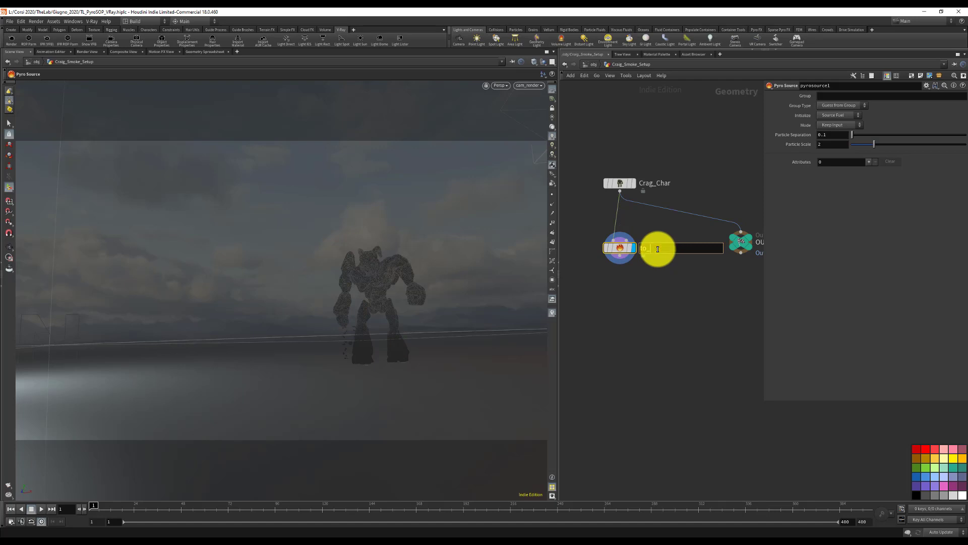
text(Pyro)
key(Return)
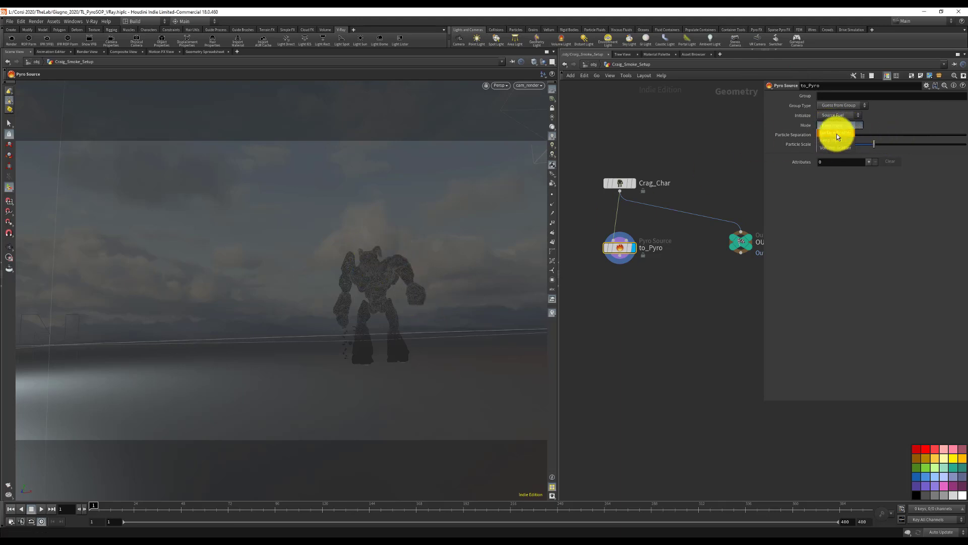
Set to_Pyro's Mode to Surface Scatter with a Particle Separation of 0.02 and inspect the scattered points
click(837, 135)
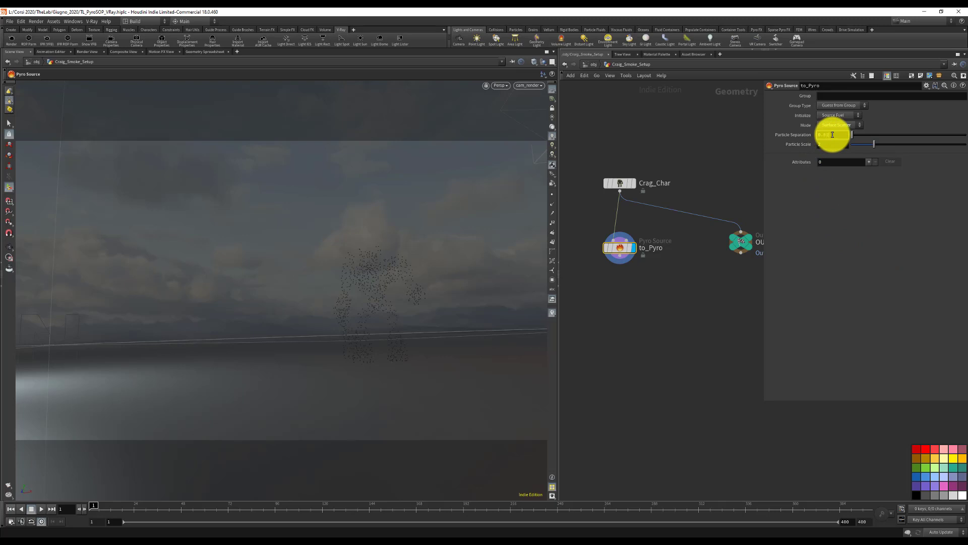
key(Return)
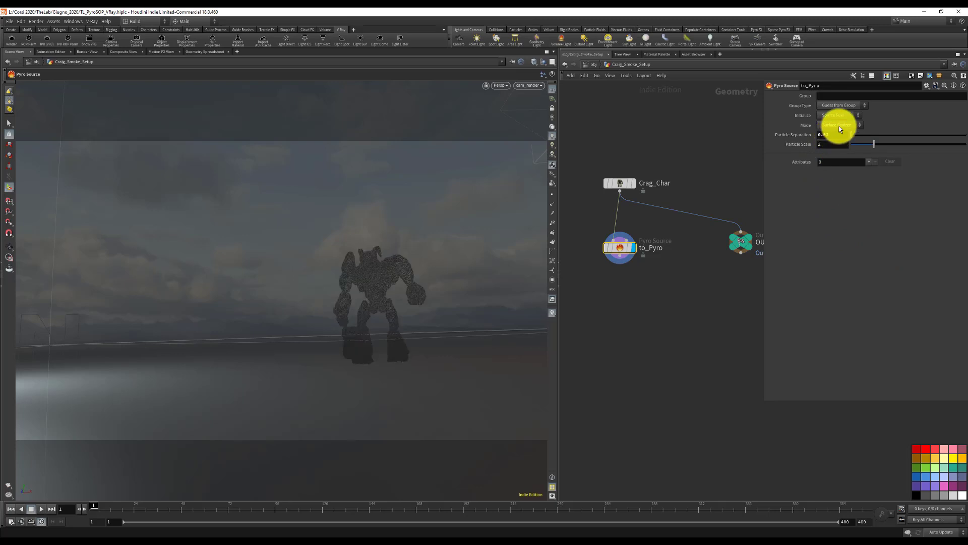
key(Escape)
right_drag(331, 309, 423, 292)
drag(423, 293, 328, 270)
key(Return)
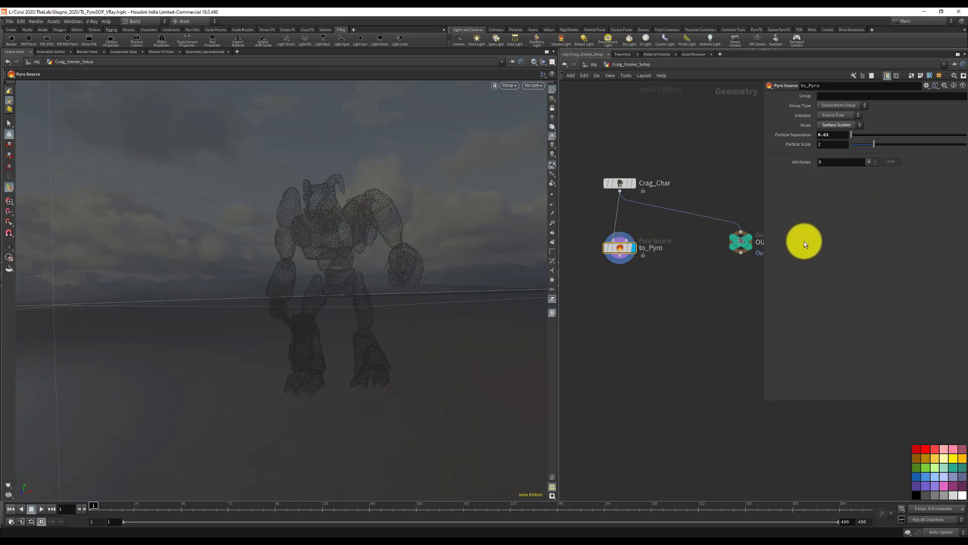
Add one attribute named density to the to_Pyro node
click(868, 162)
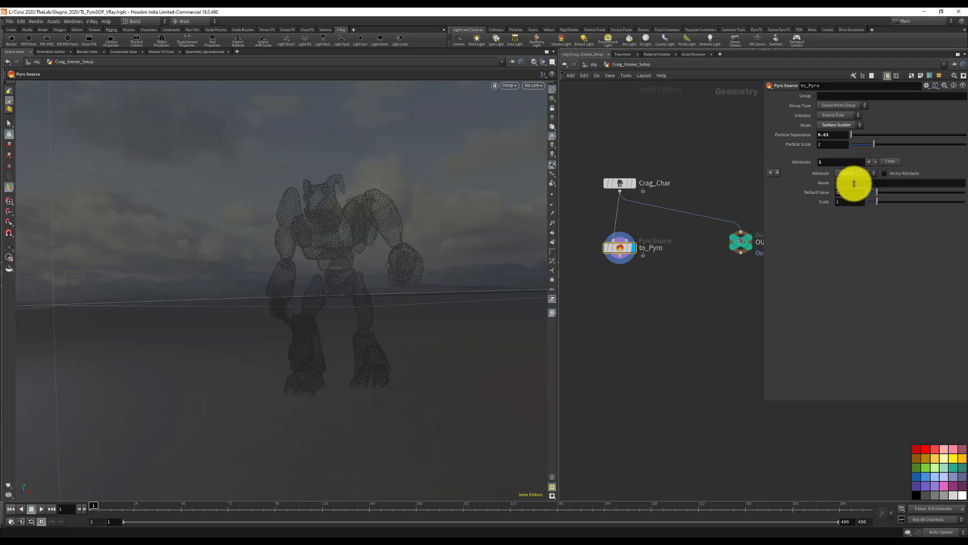
click(854, 183)
text(density)
key(Return)
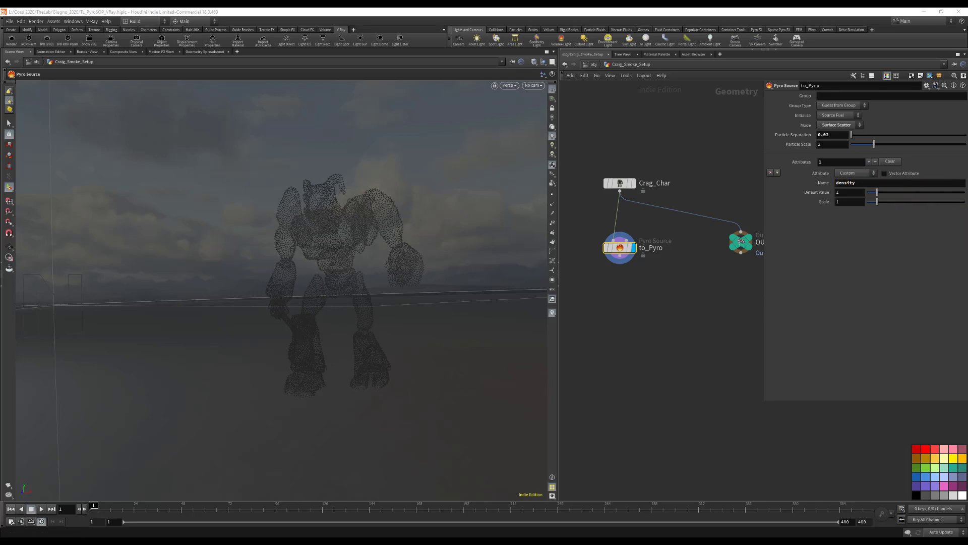
click(636, 279)
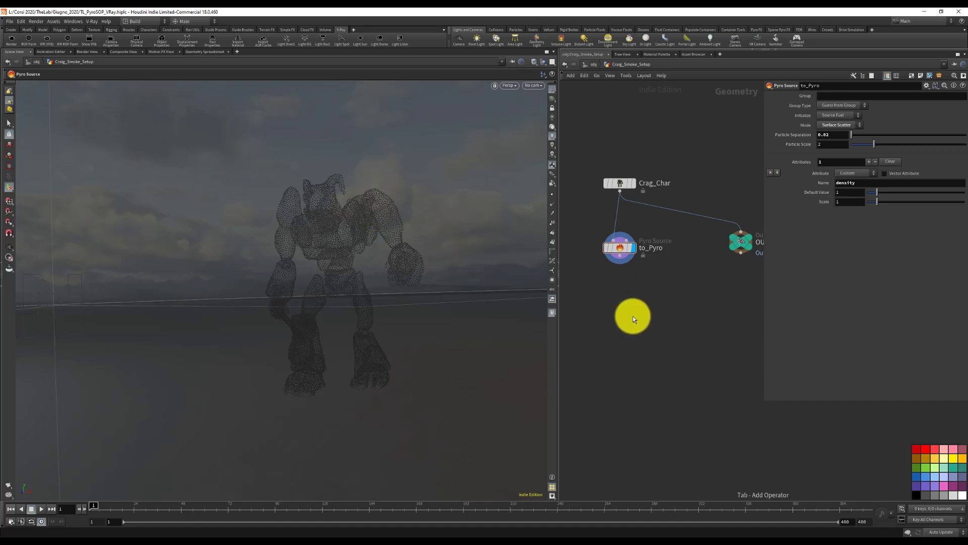
Add a Volume Rasterize Attributes node below to_Pyro, connect it to to_Pyro and display it
key(Tab)
text(vol)
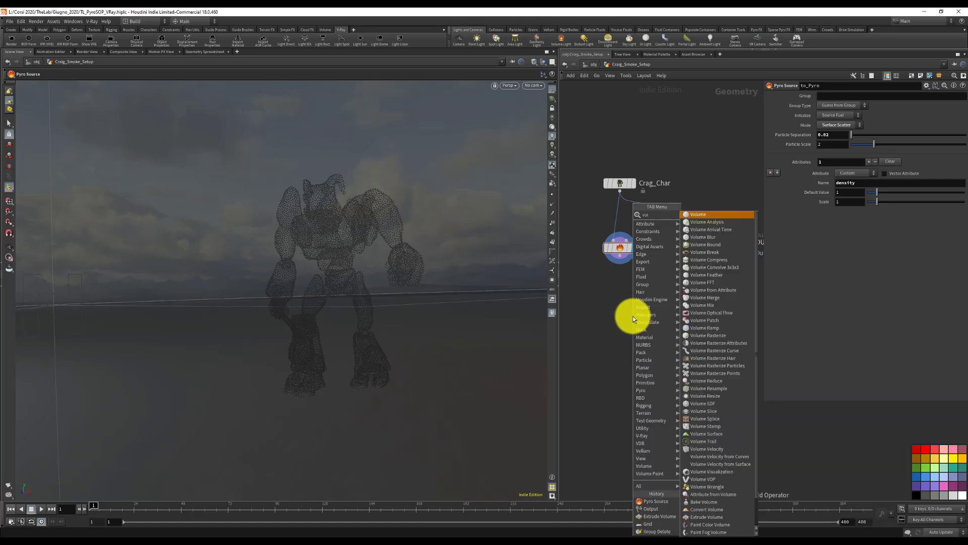
text(u)
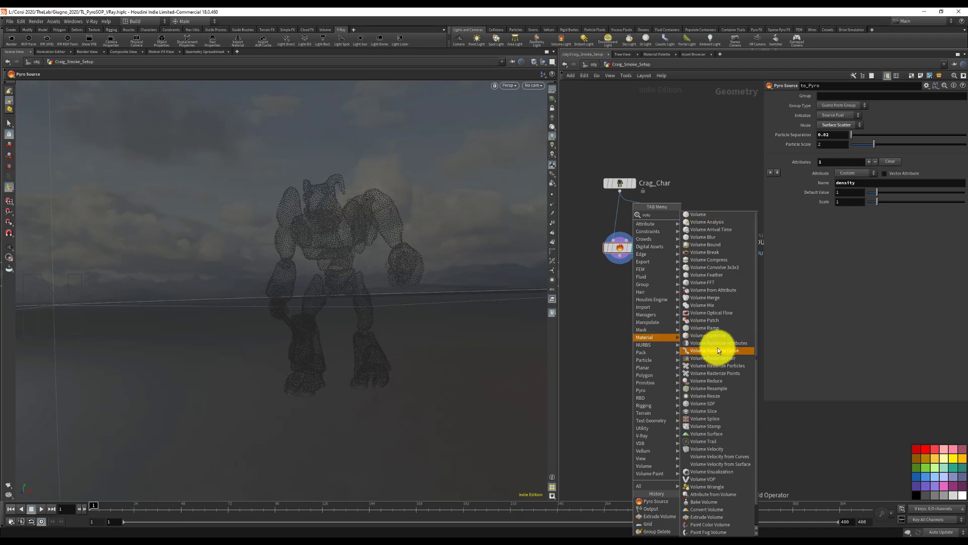
click(718, 346)
click(625, 297)
mouse_move(645, 244)
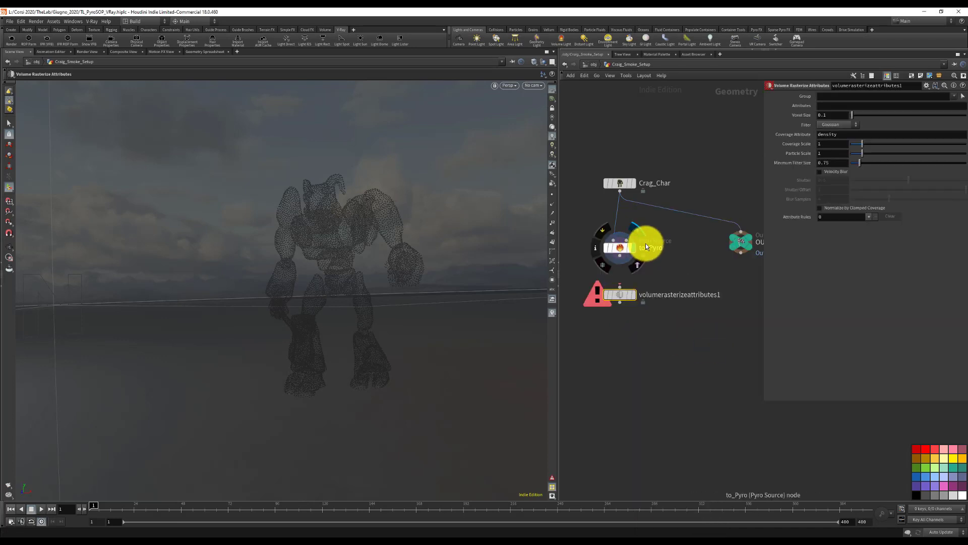
click(634, 294)
Rename the Volume Rasterize Attributes node as density_to_Volume
double_click(655, 296)
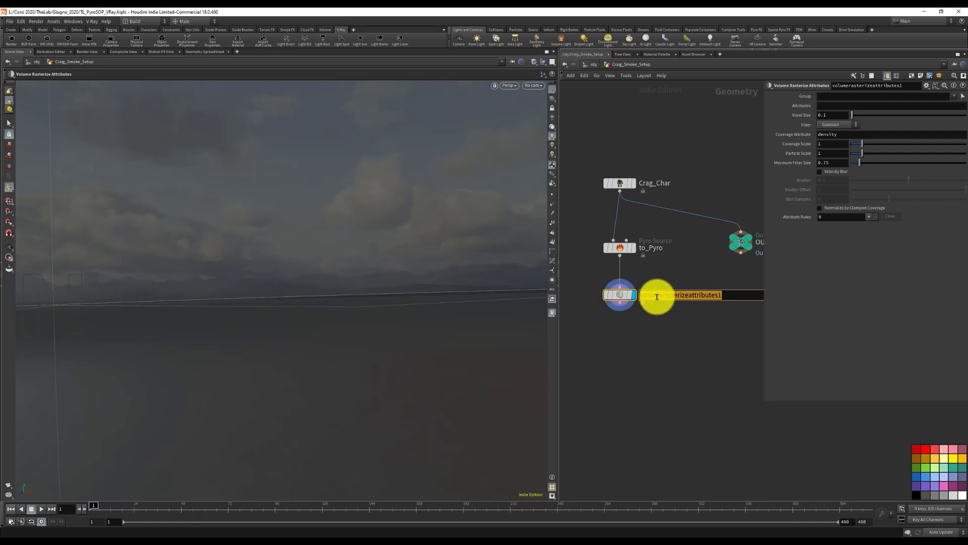
text(density_to_Volume)
key(Return)
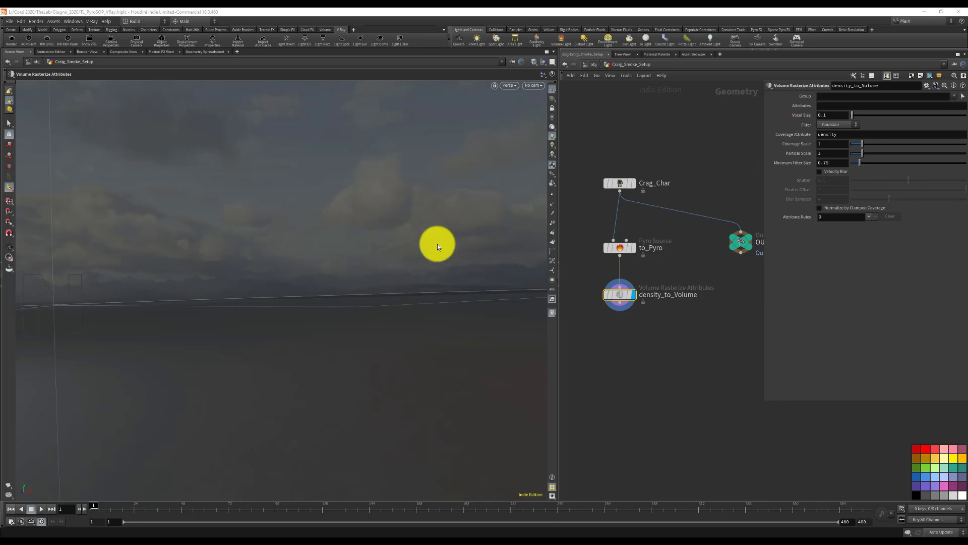
Set density_to_Volume to rasterize the density attribute
click(842, 107)
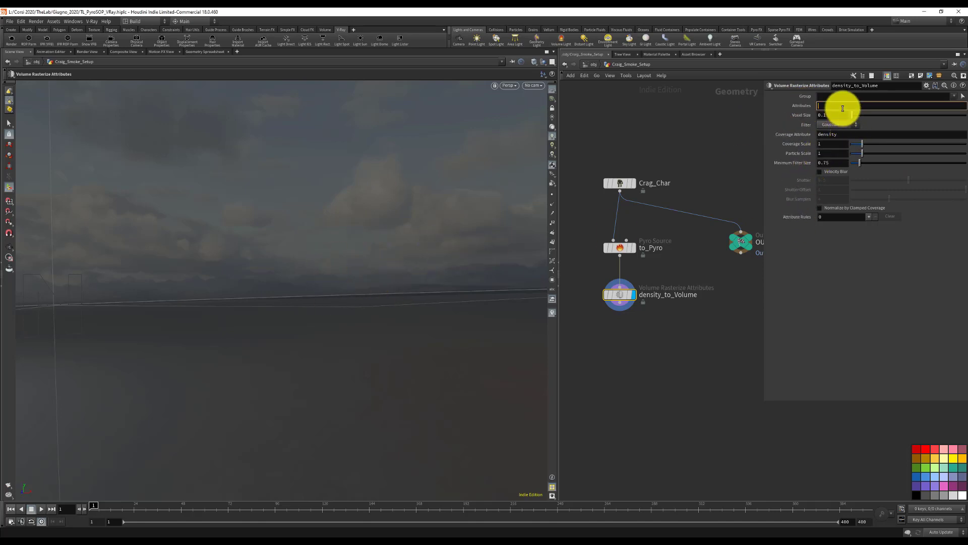
text(density)
key(Return)
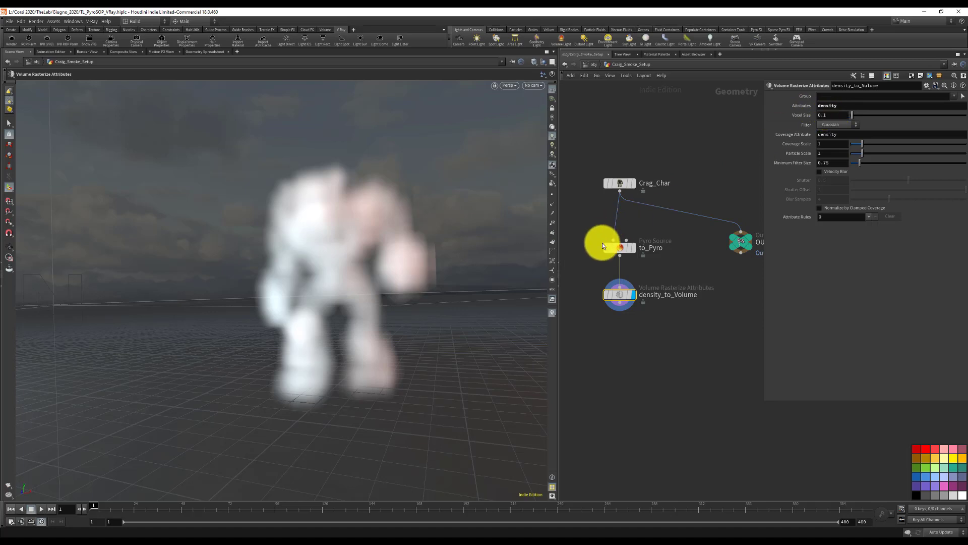
Link density_to_Volume's Voxel Size to to_Pyro's Particle Separation with a relative reference
click(618, 246)
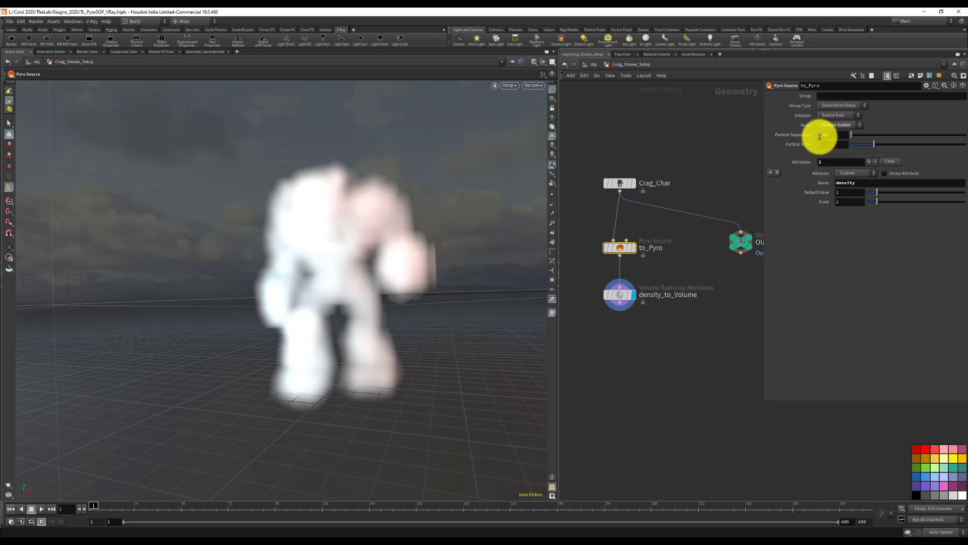
click(838, 135)
right_click(837, 135)
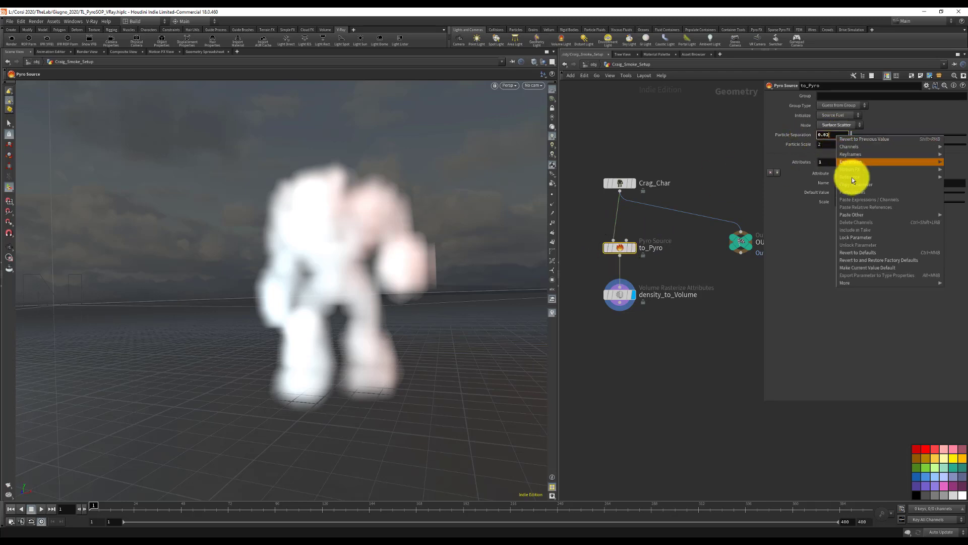
click(894, 191)
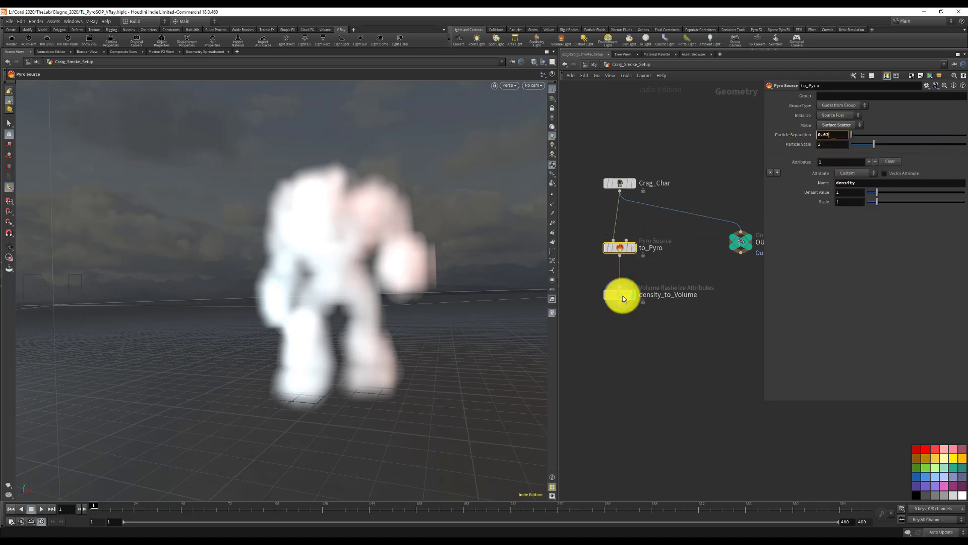
click(621, 295)
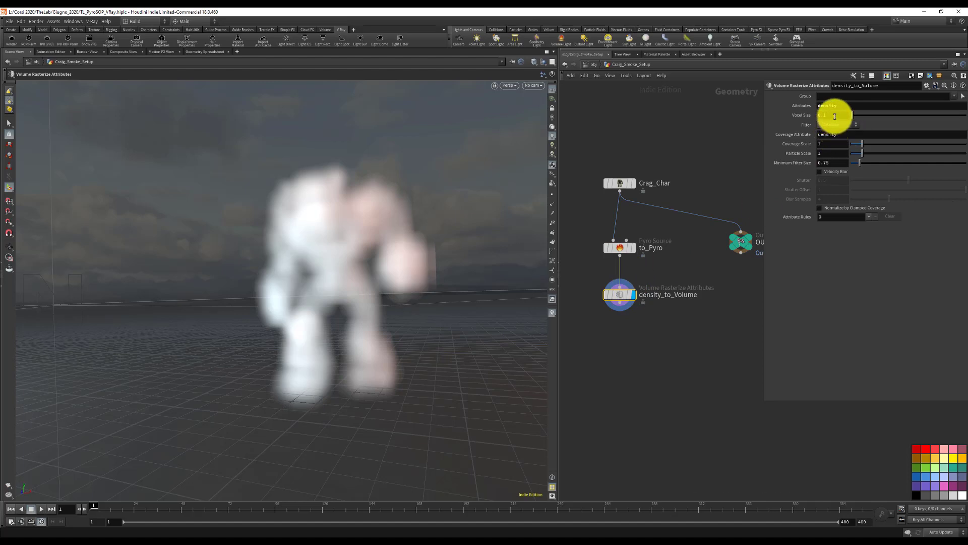
right_click(835, 116)
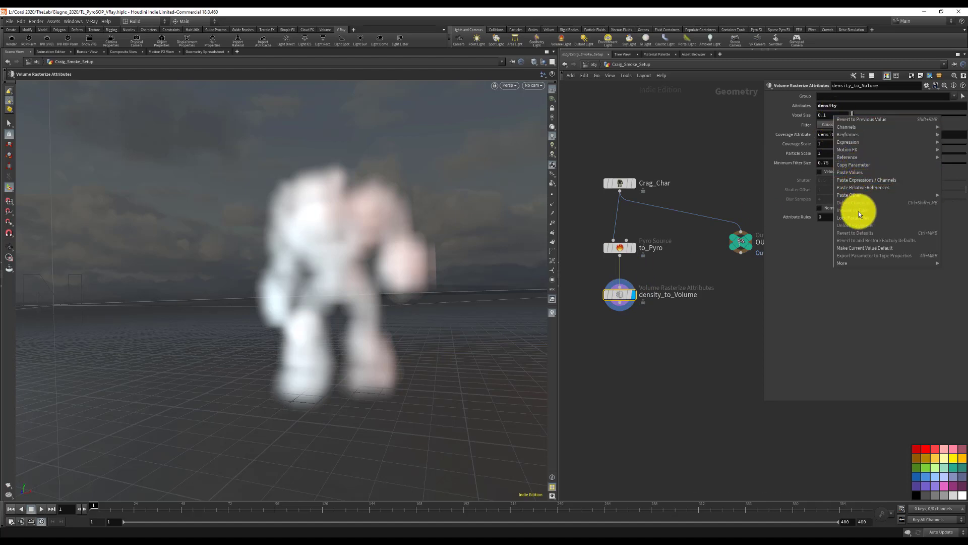
click(864, 188)
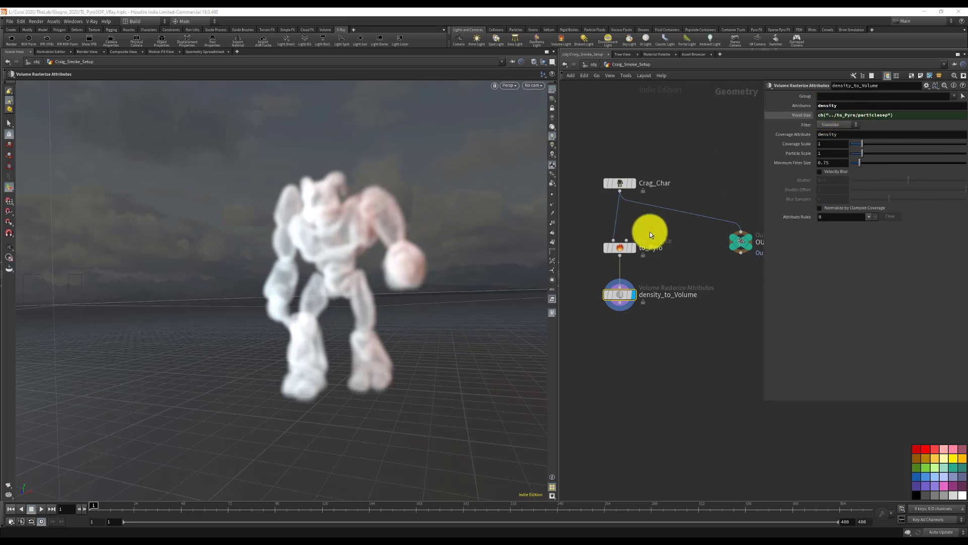
click(796, 118)
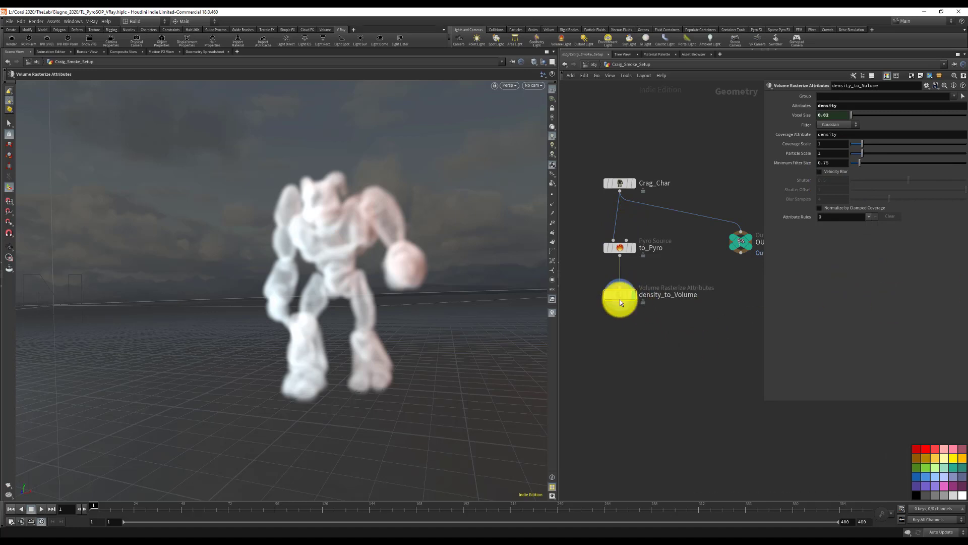
Add a Pyro Solver node below density_to_Volume and connect the density volume to its first input, spacing the nodes out vertically
drag(620, 298, 620, 307)
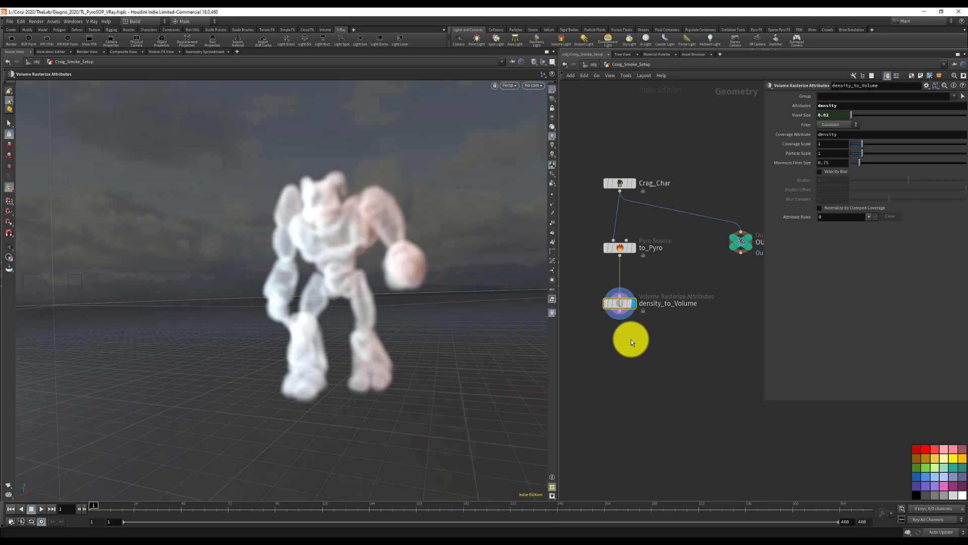
key(Tab)
text(pyr)
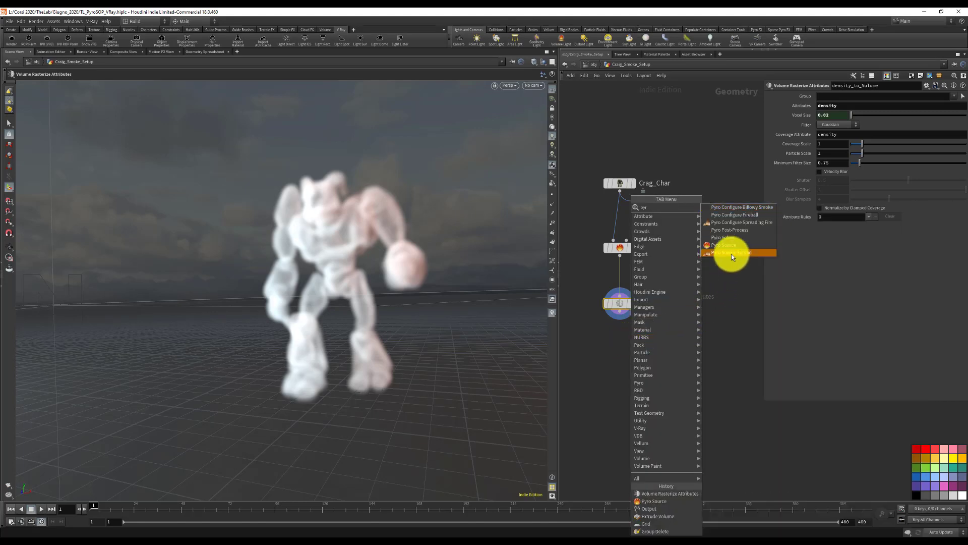
click(732, 238)
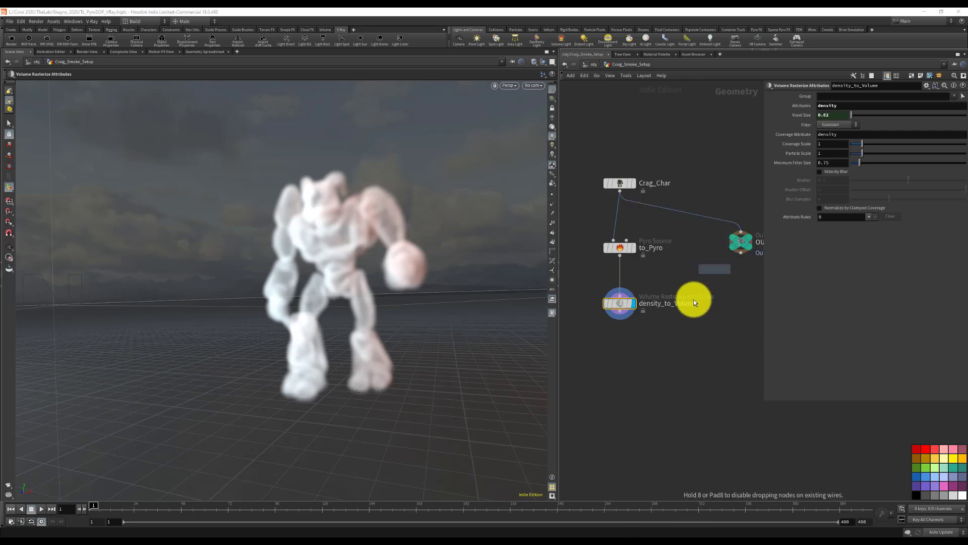
click(620, 344)
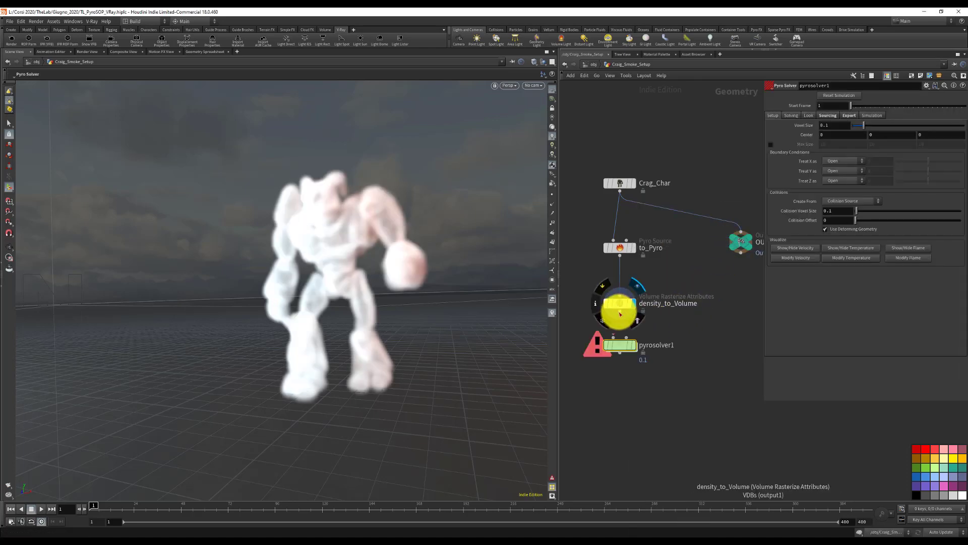
drag(613, 335, 621, 306)
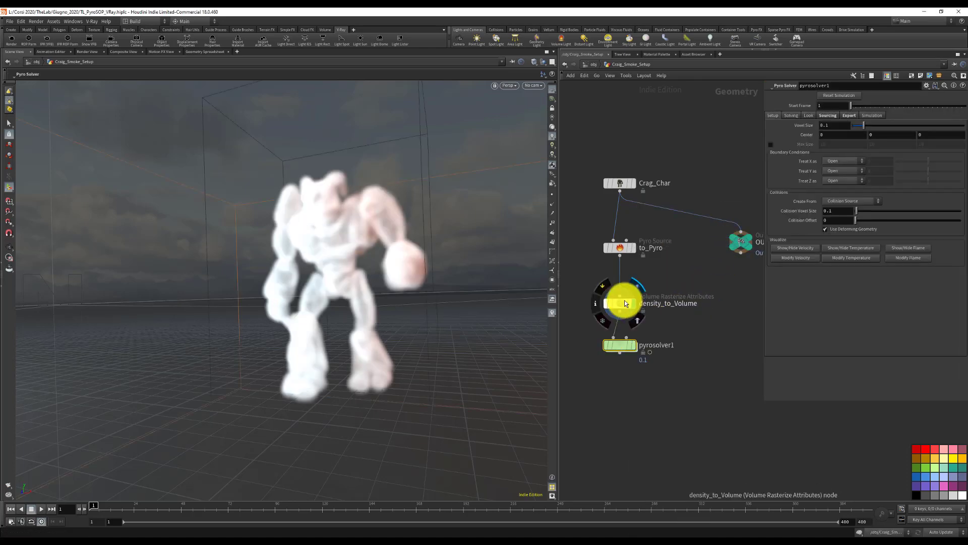
drag(616, 346, 618, 358)
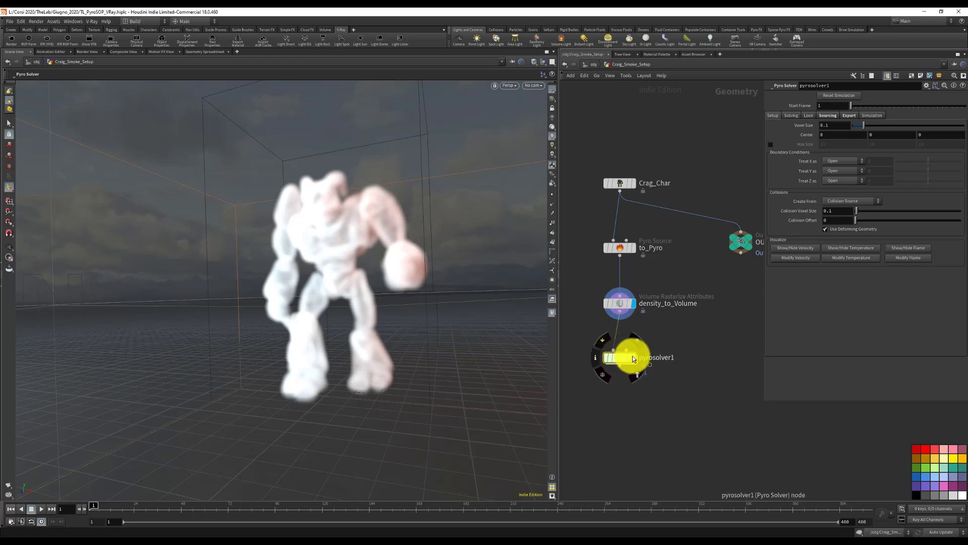
Rename the Pyro Solver node as pyrosolver_Smoke
double_click(671, 358)
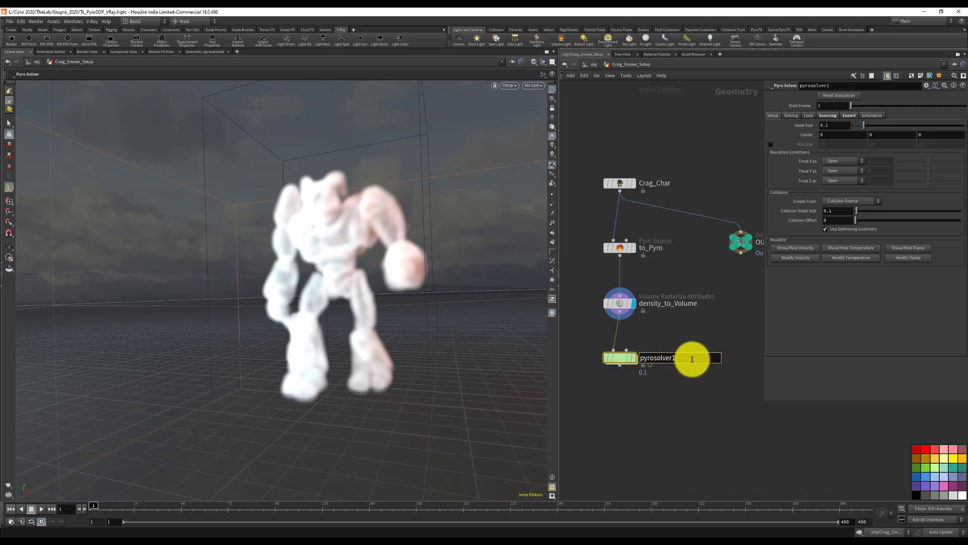
key(BackSpace)
text(_Smoke)
key(Return)
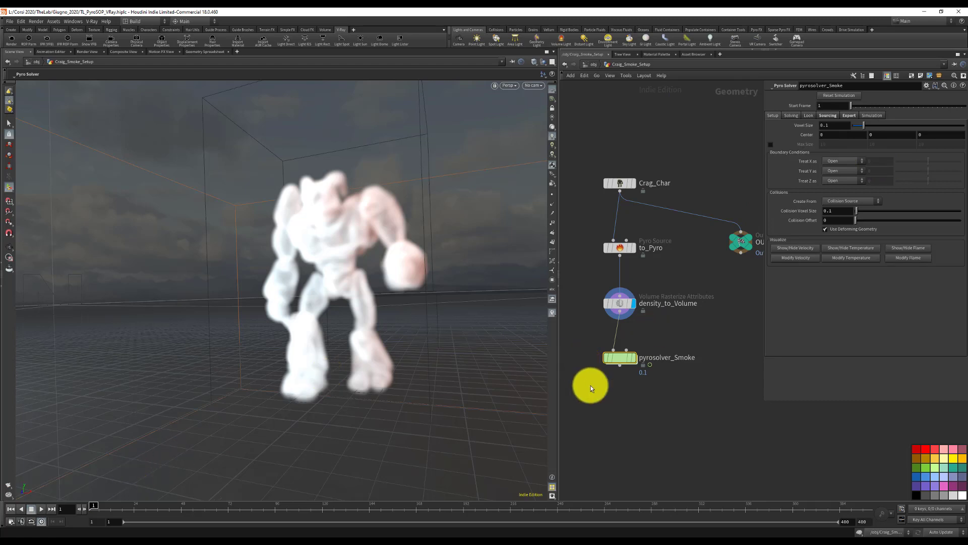
Play the timeline to preview the character's density volume, and return to frame 1
click(230, 371)
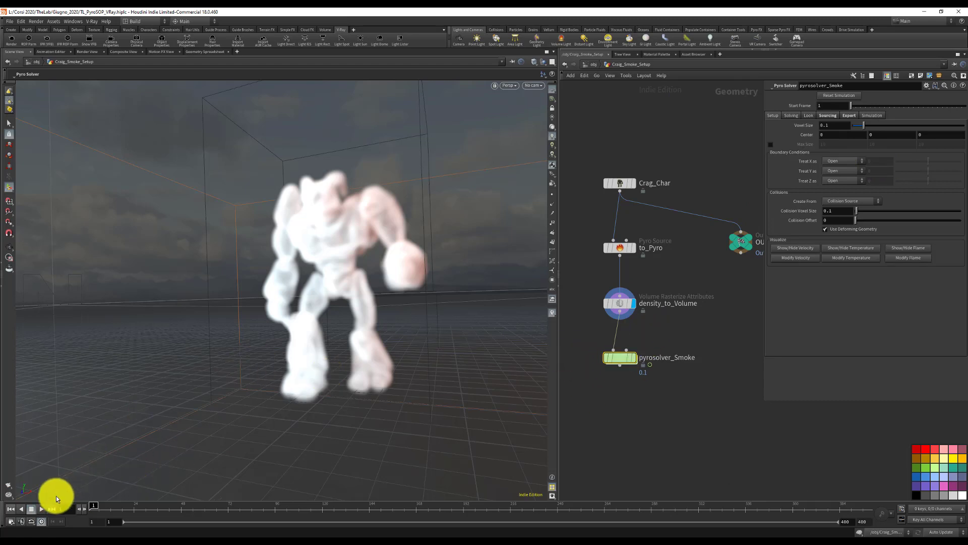
click(44, 508)
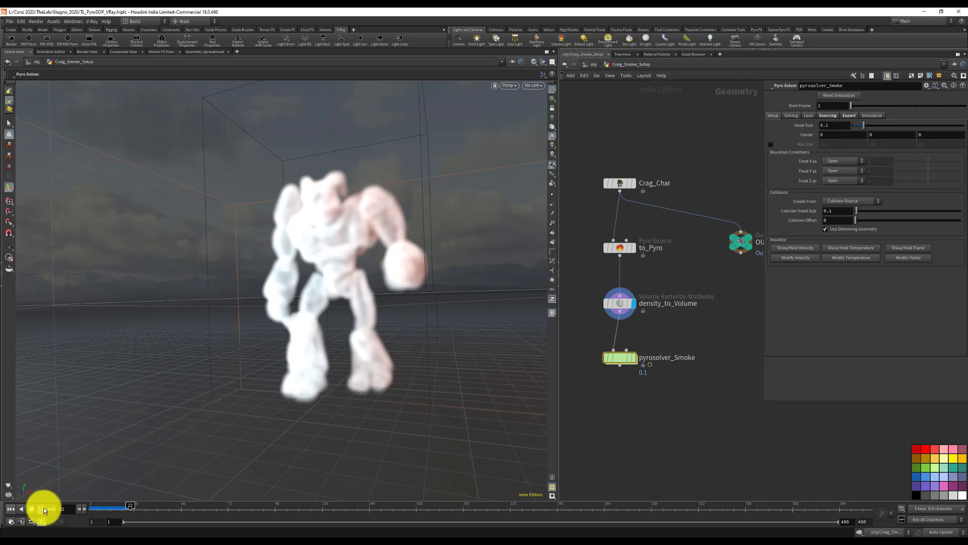
click(92, 507)
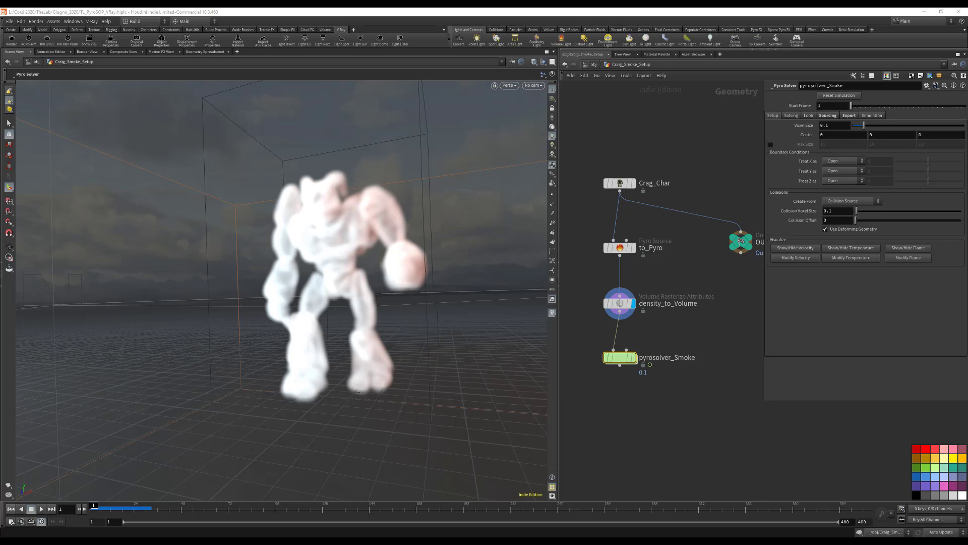
Delete the v-to-vel and temperature sourcing operations from pyrosolver_Smoke and open the burn operation's Source Volume name for editing
mouse_move(621, 358)
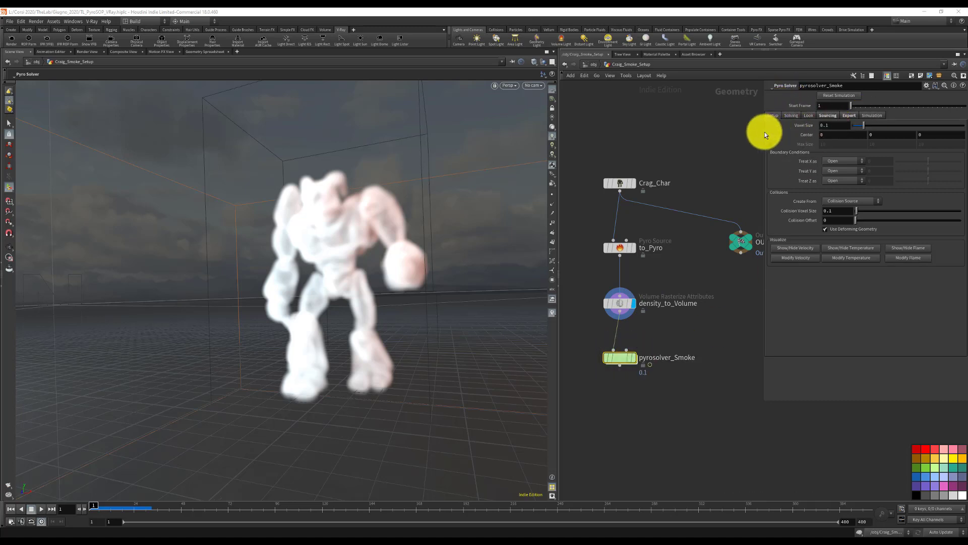
drag(764, 132, 733, 130)
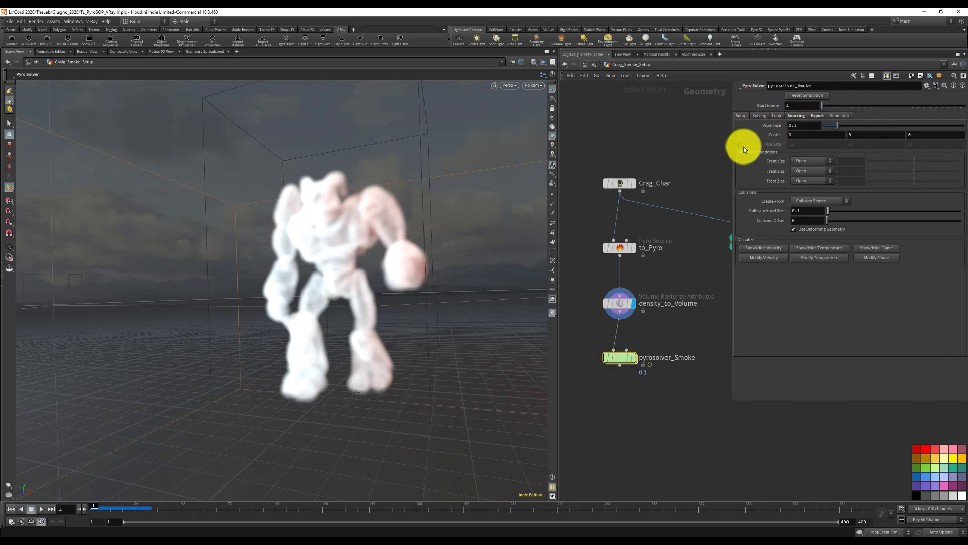
click(792, 114)
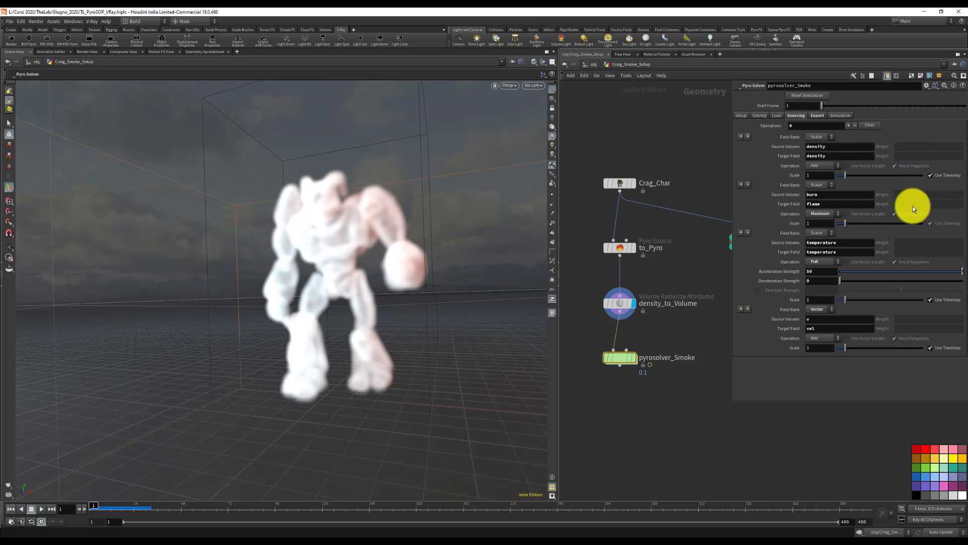
click(741, 310)
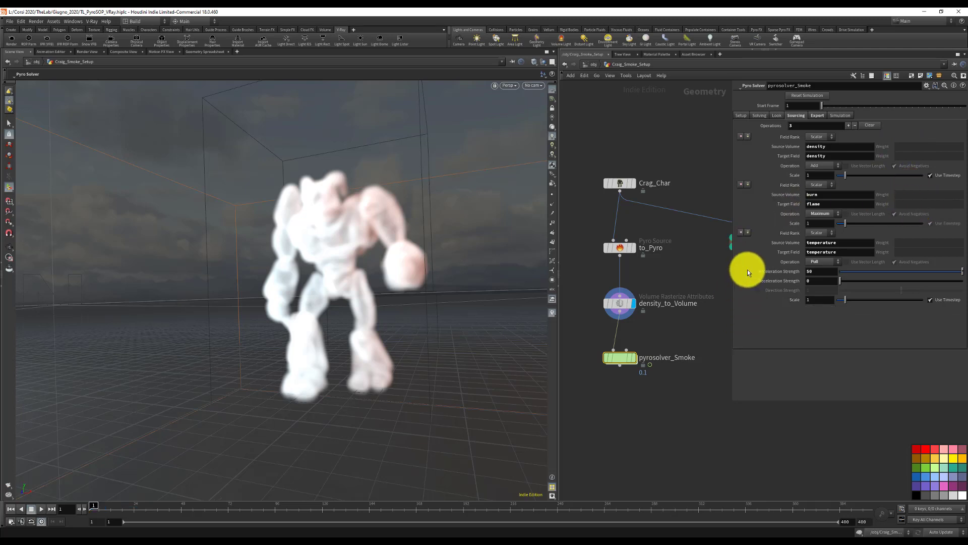
click(741, 232)
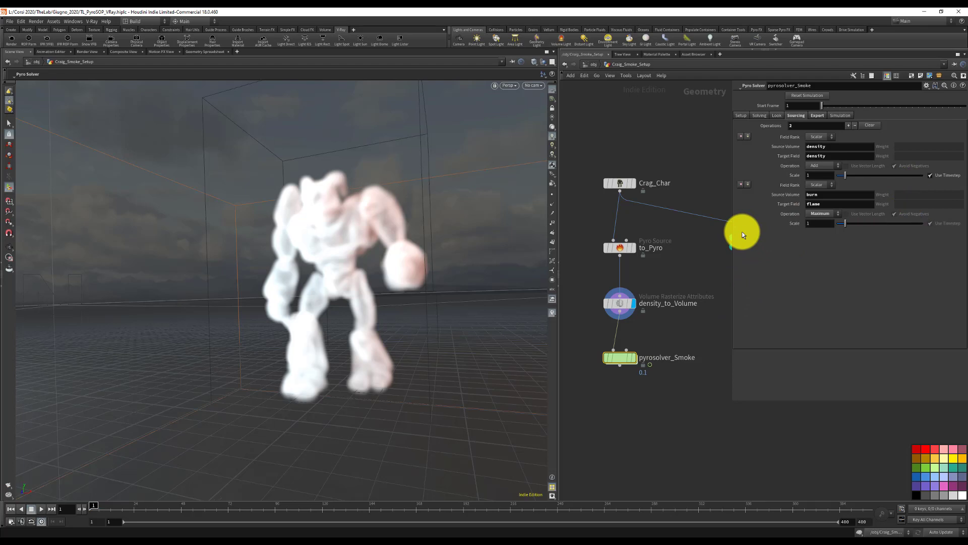
double_click(843, 195)
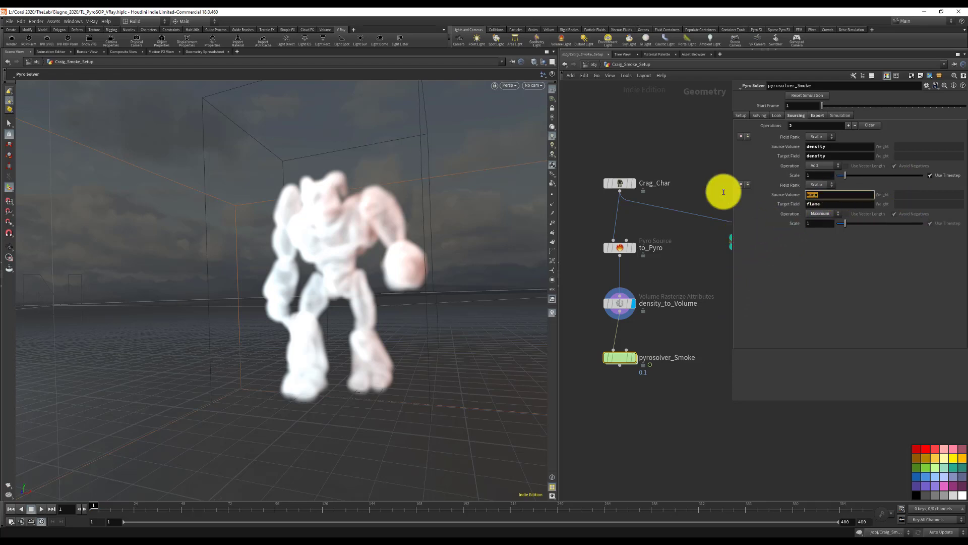
Set the second sourcing operation's source volume to density on the smoke solver
text(desnity)
key(Return)
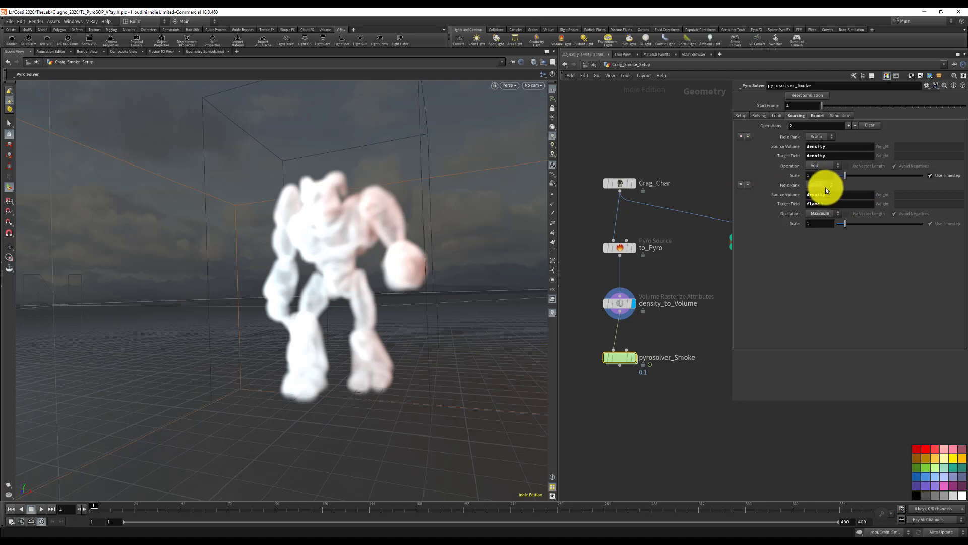
drag(816, 195, 858, 195)
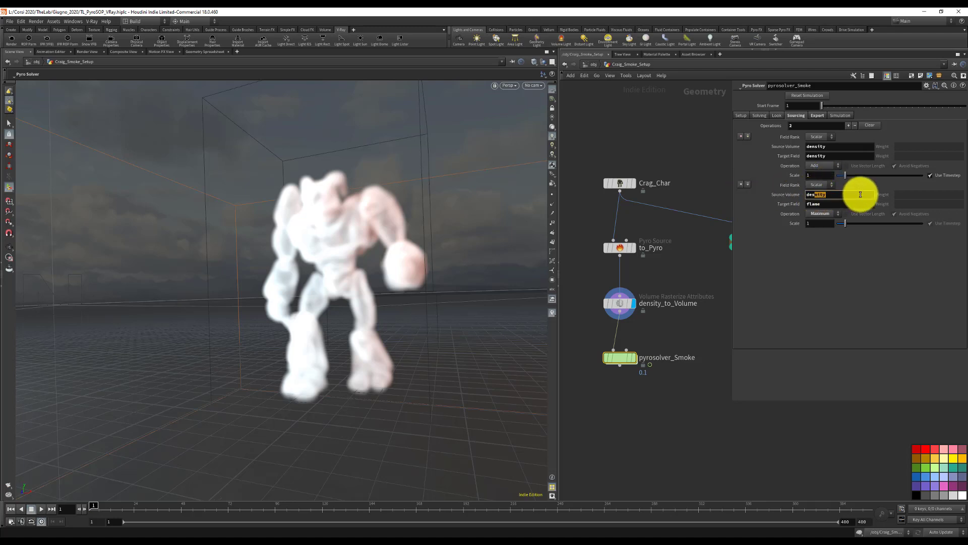
key(BackSpace)
key(BackSpace)
text(nsity)
key(Return)
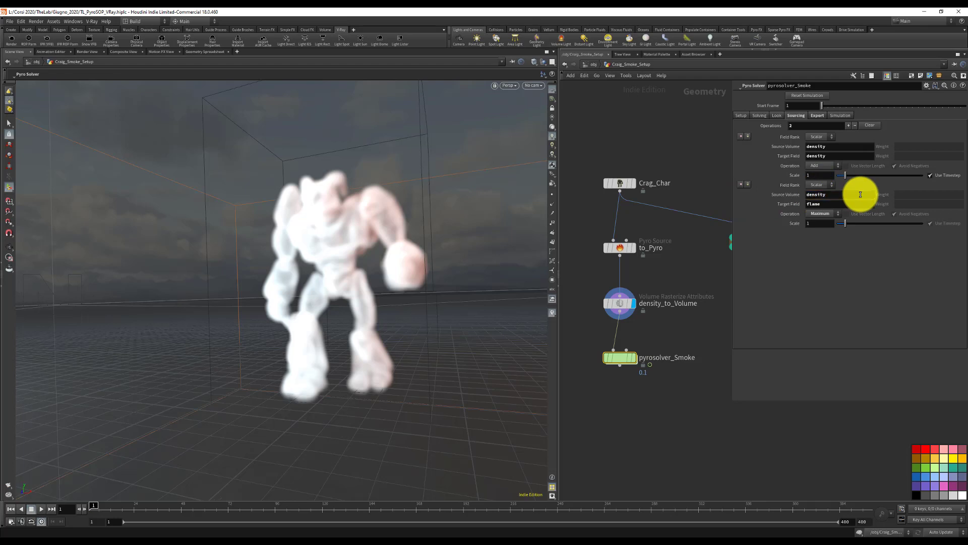
Set the second sourcing operation's target field to temperature and its operation to Add
double_click(827, 205)
text(temperature)
key(Return)
click(824, 214)
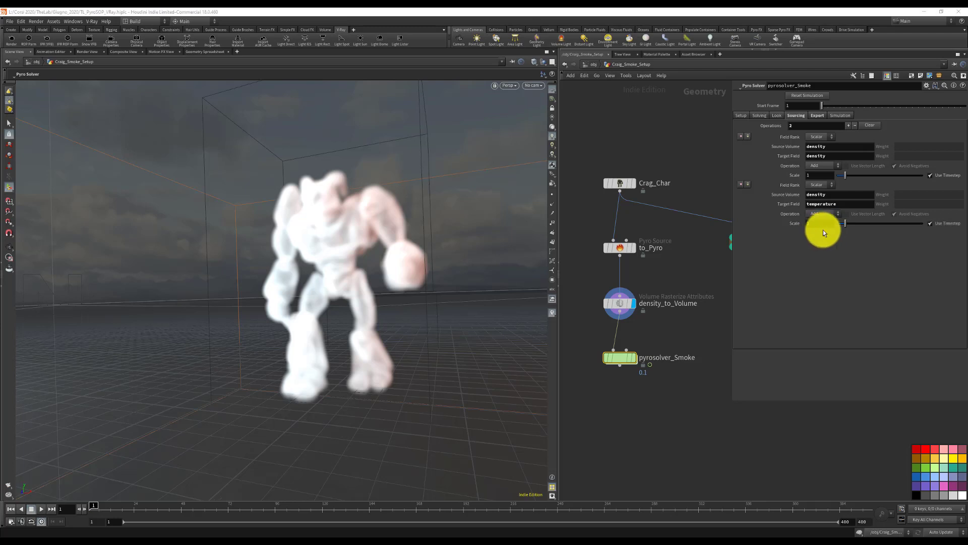
click(820, 230)
Display the output of pyrosolver_Smoke, play back the smoke simulation, and return to the first frame
click(43, 507)
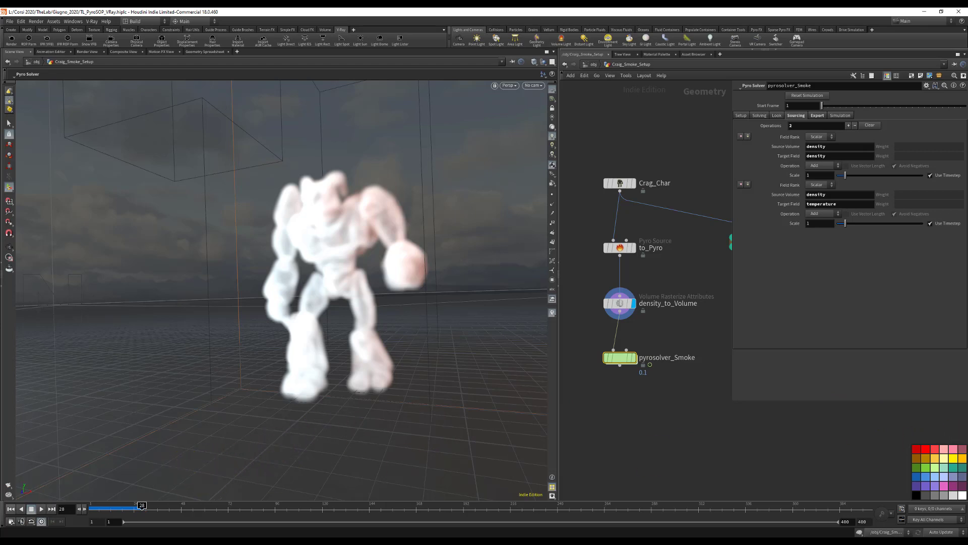
key(ctrl+Left)
click(634, 359)
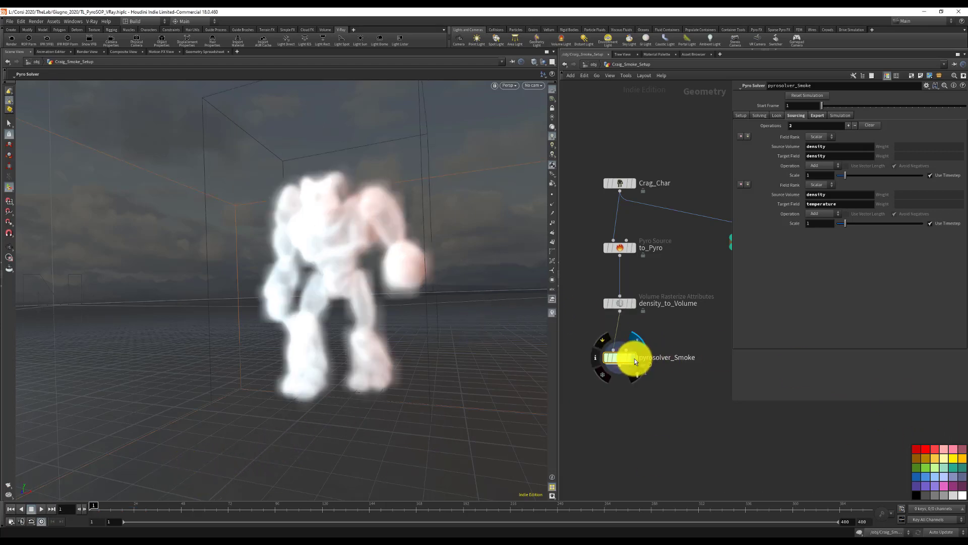
click(42, 507)
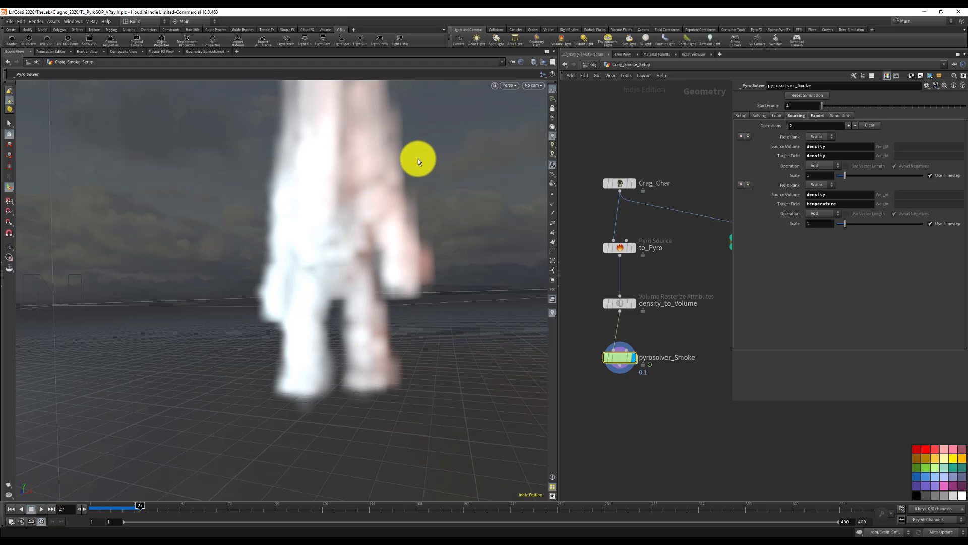
key(Escape)
drag(353, 240, 324, 361)
key(Return)
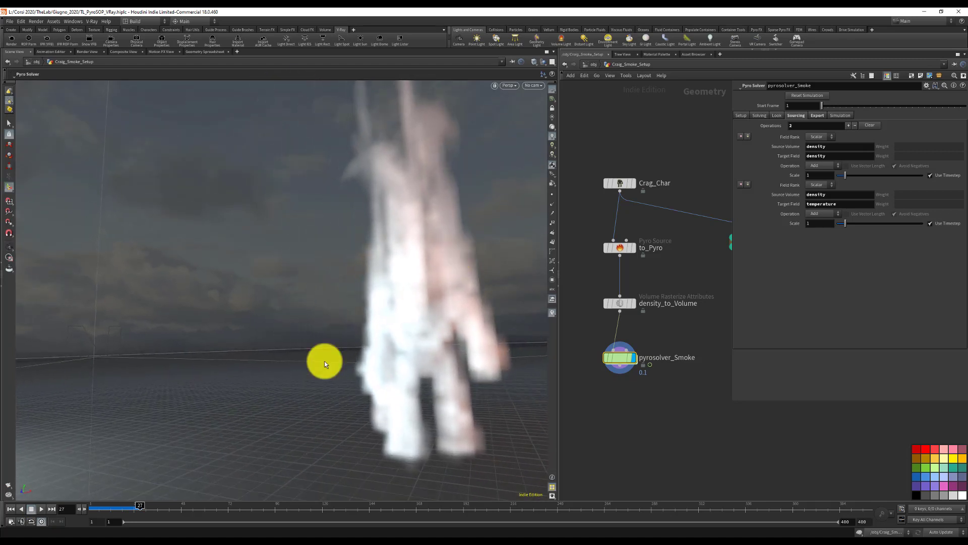
click(30, 509)
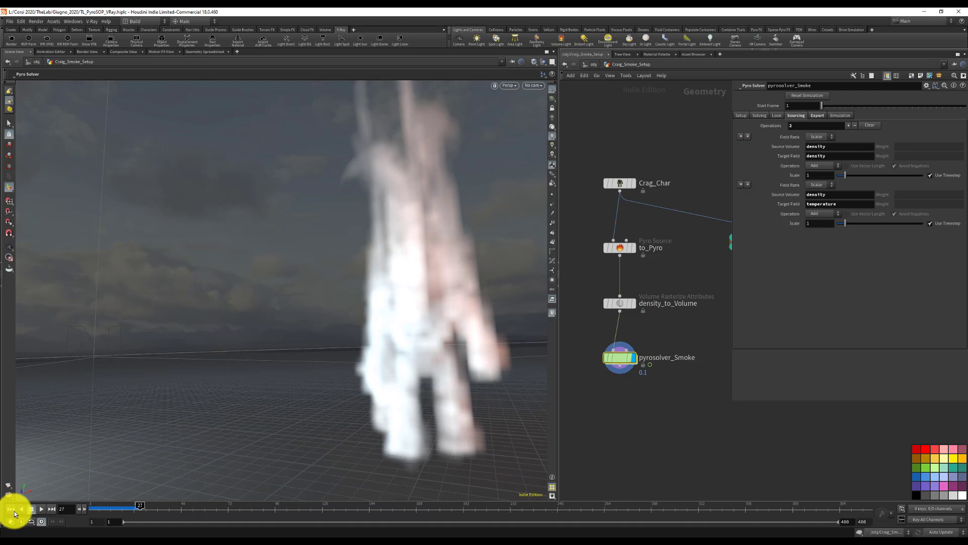
Link the solver's Voxel Size to the Particle Separation of to_Pyro with a relative reference
click(738, 115)
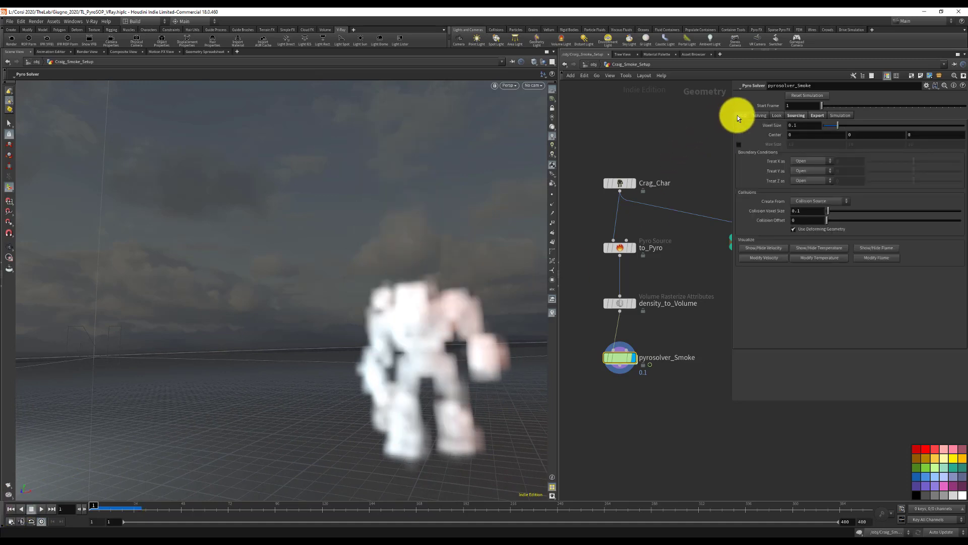
click(620, 246)
right_click(809, 135)
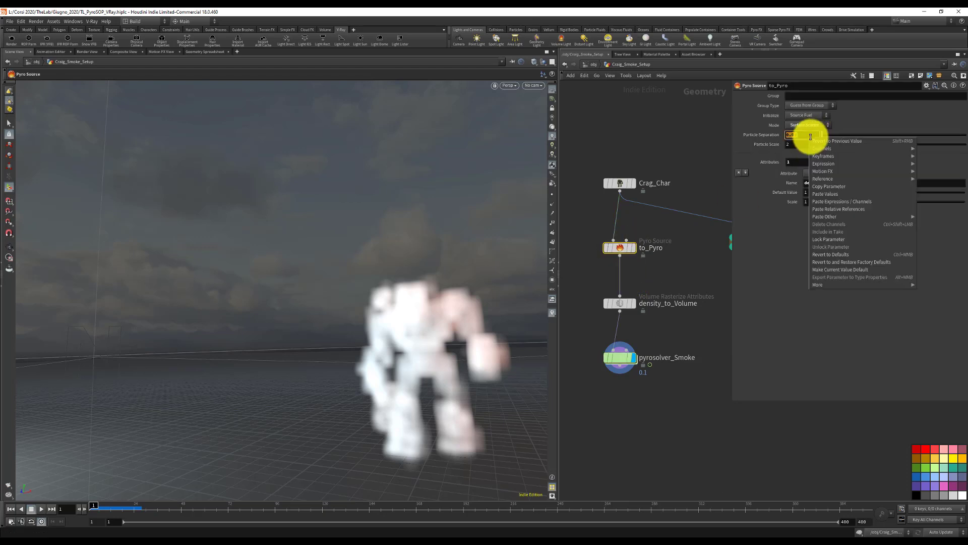
click(833, 187)
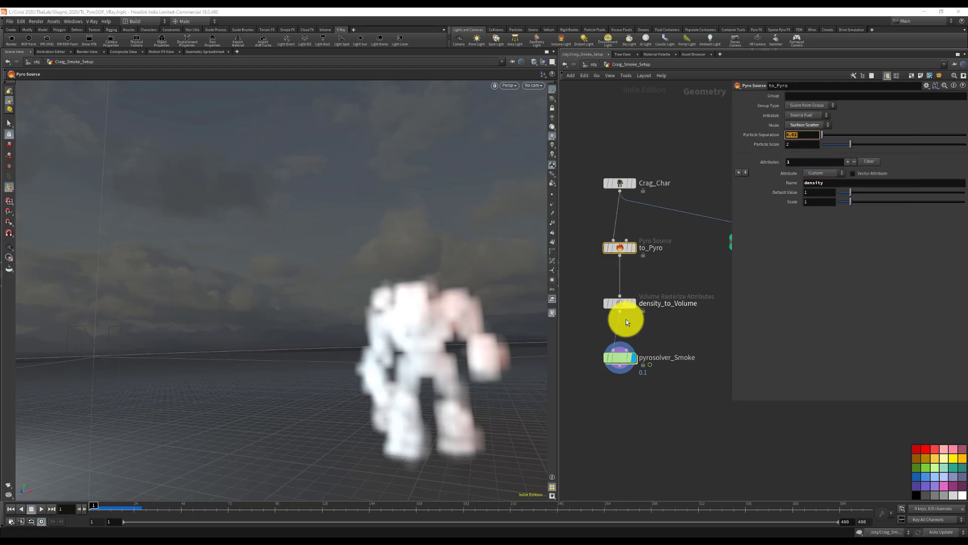
click(620, 358)
right_click(807, 126)
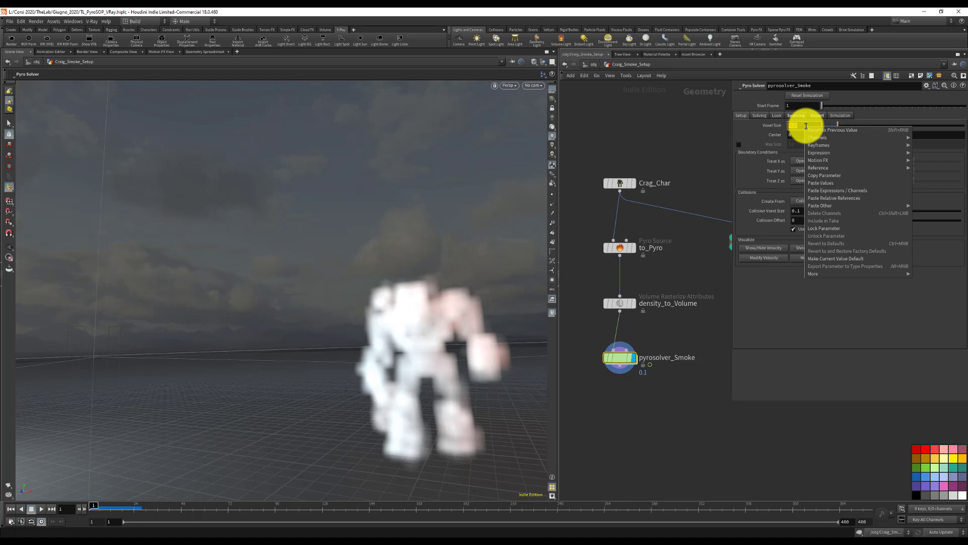
click(836, 197)
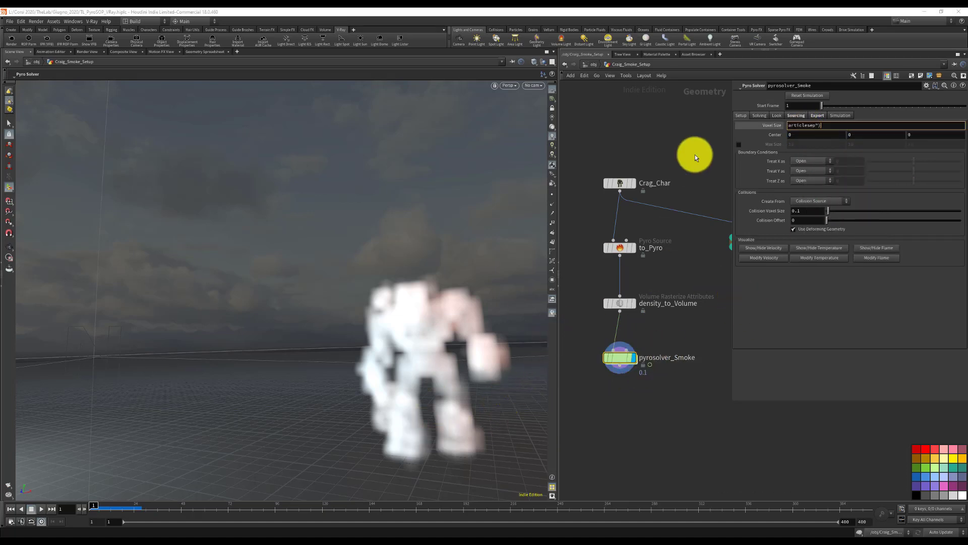
key(Return)
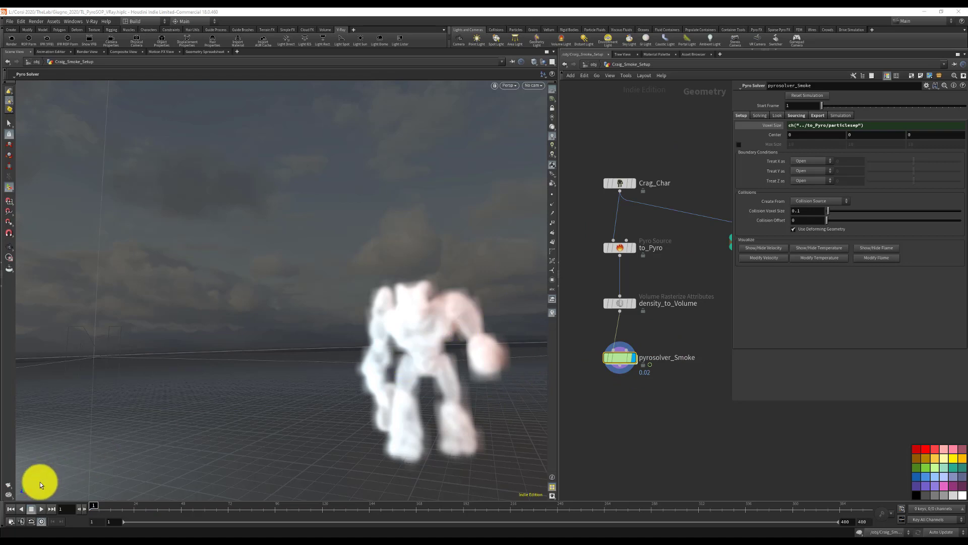
Play back the simulation with the linked voxel size, scrub the first frames, and return to frame 1
click(43, 507)
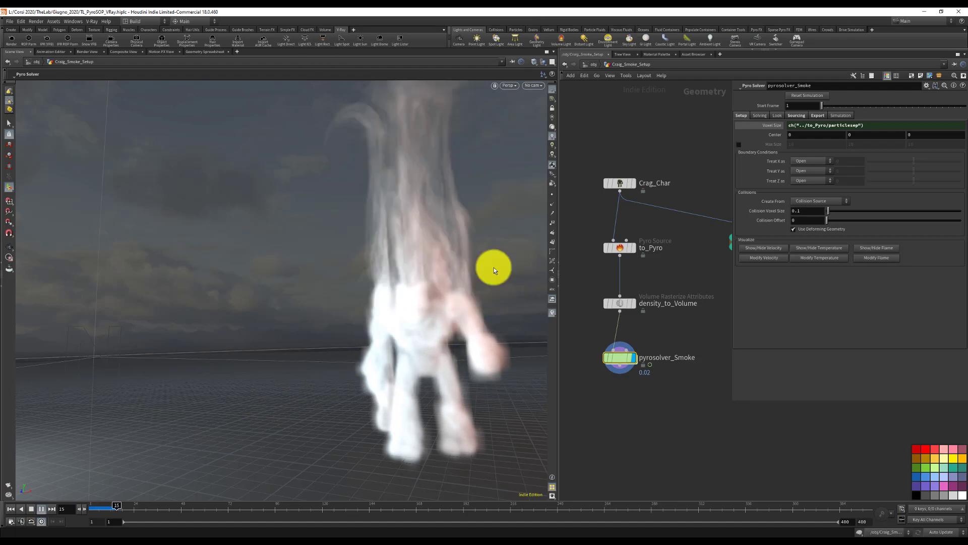
click(41, 508)
click(11, 509)
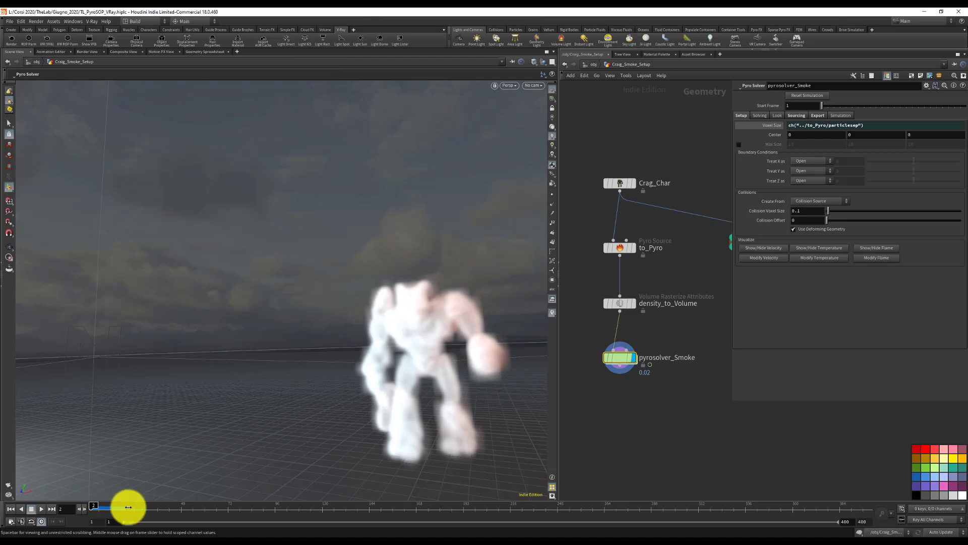
click(103, 507)
drag(103, 507, 70, 510)
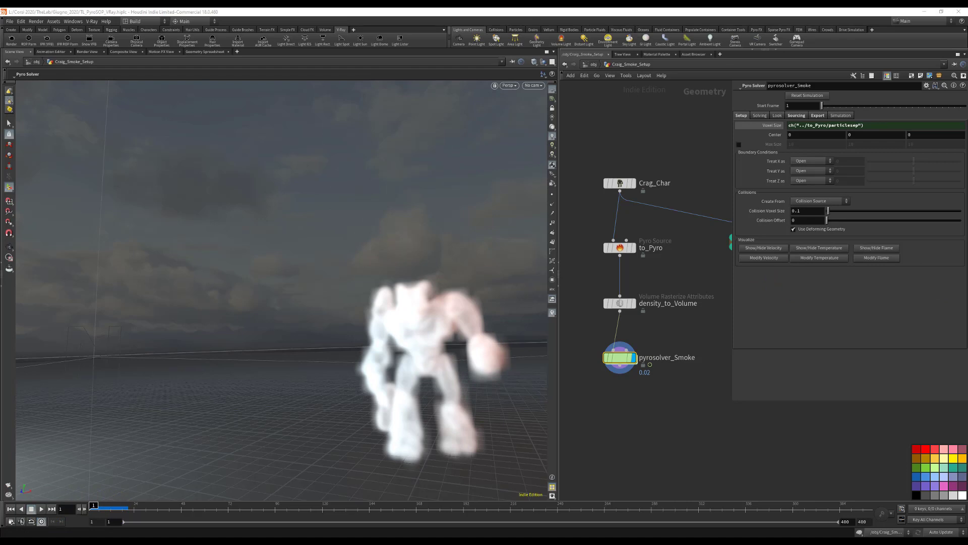
Review the look, solving, export, simulation, setup and flame settings of pyrosolver_Smoke
click(620, 358)
click(777, 115)
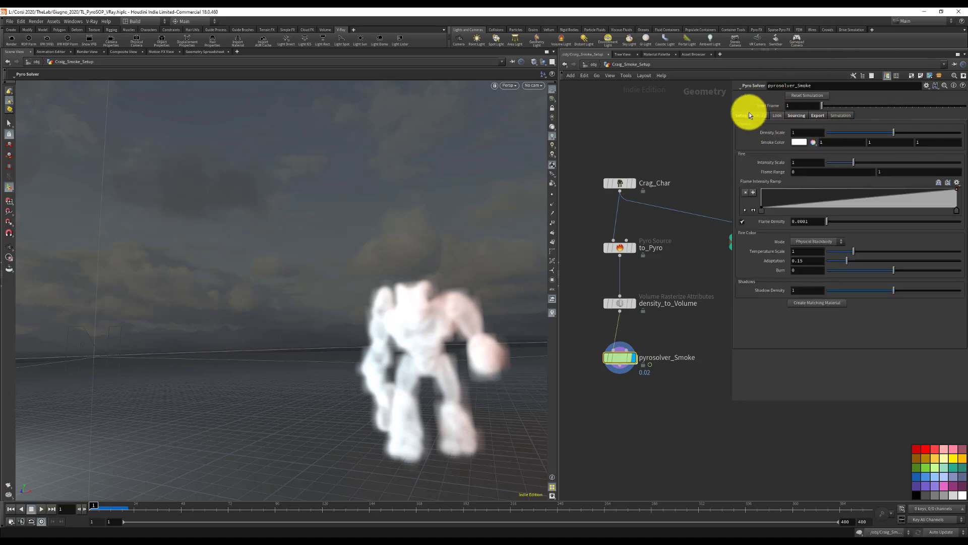
click(761, 116)
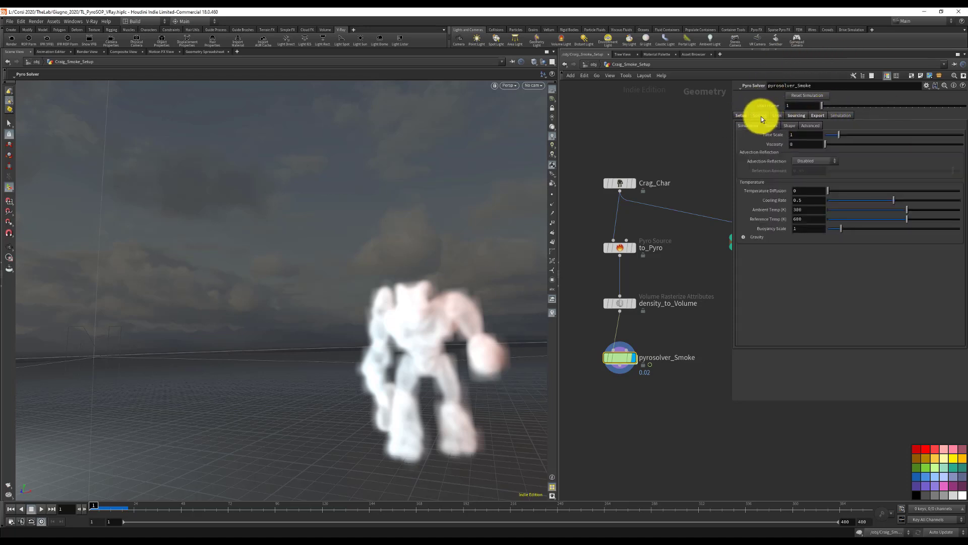
click(807, 117)
click(819, 116)
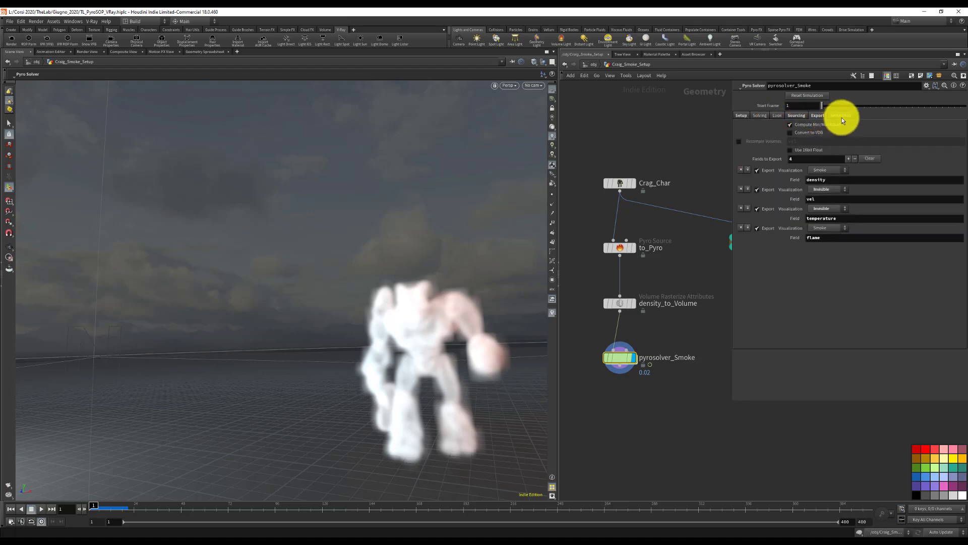
click(843, 118)
click(741, 116)
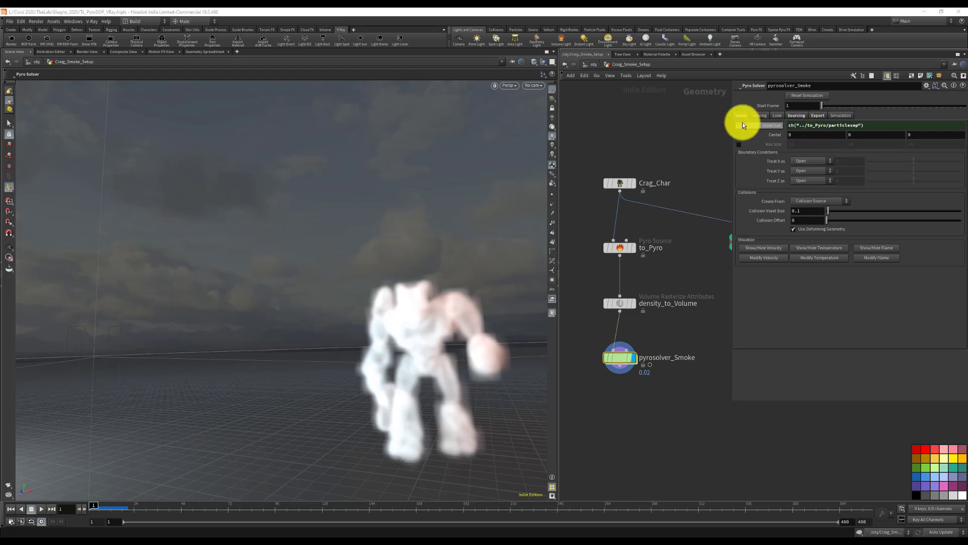
click(759, 116)
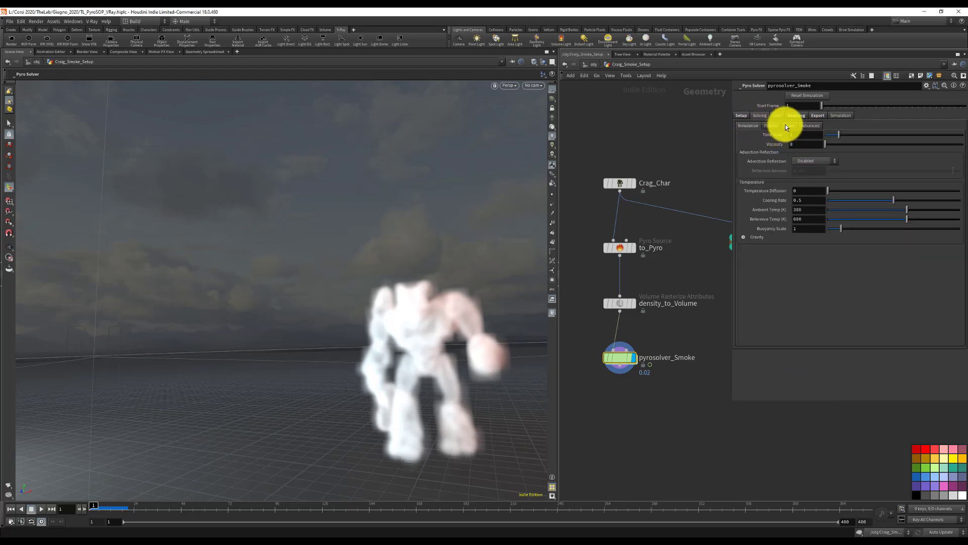
click(773, 125)
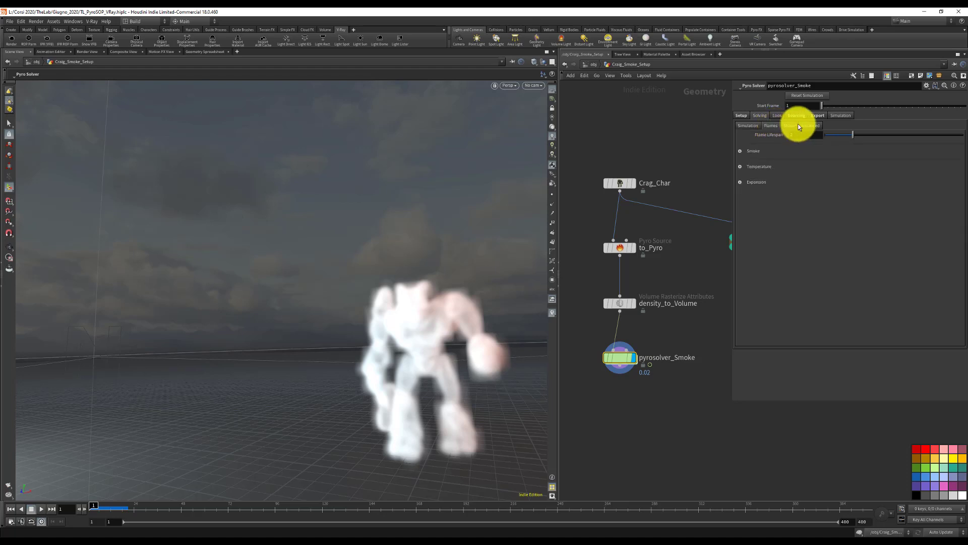
Set the smoke's Dissipation to 0.2 in the solver's shape settings and preview the simulation
click(790, 125)
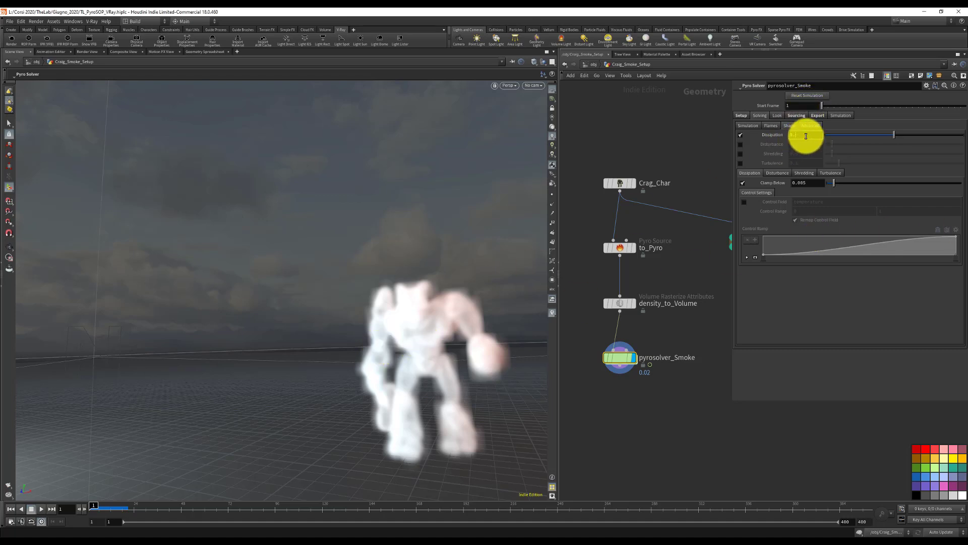
text(2)
key(Return)
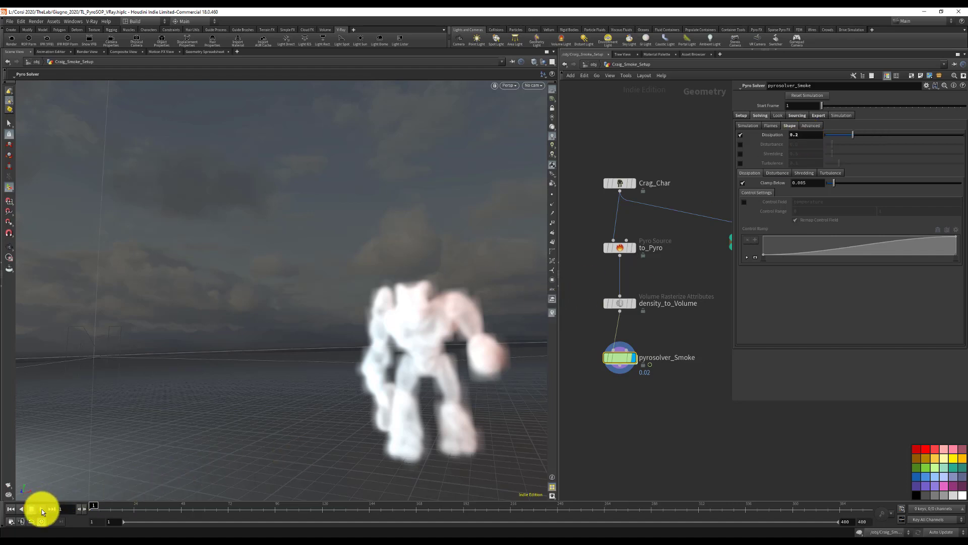
click(42, 509)
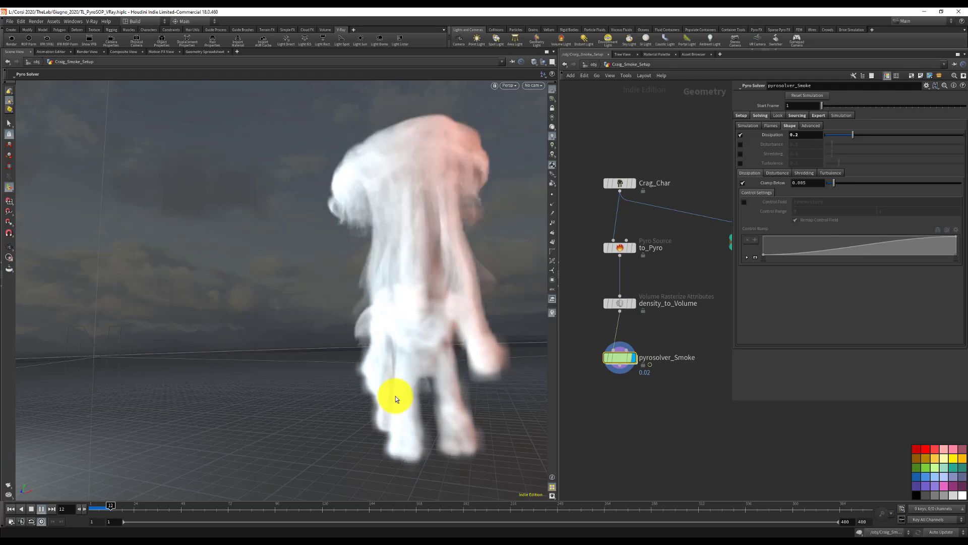
click(18, 510)
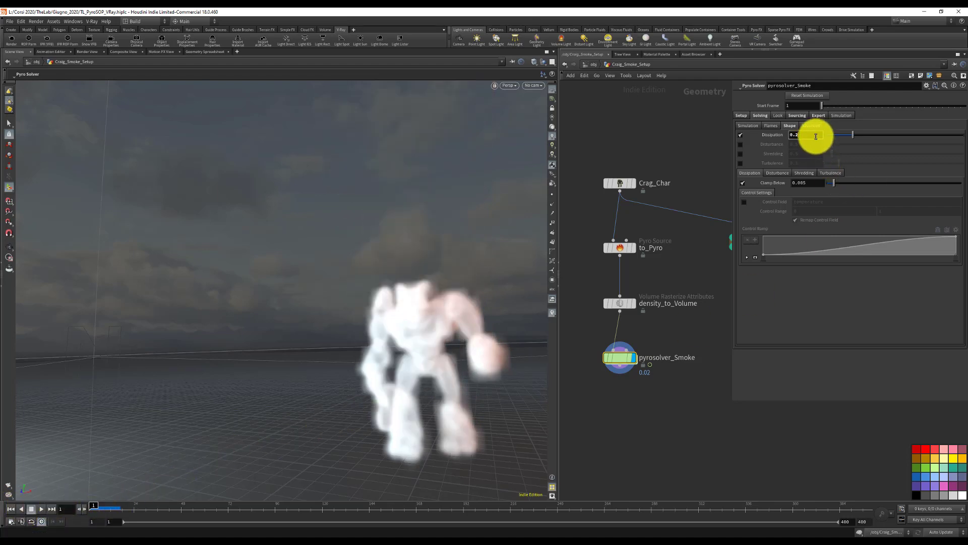
Set the smoke's Dissipation to 0.1, preview the simulation, and rewind to the first frame
click(815, 136)
text(0.1)
key(Return)
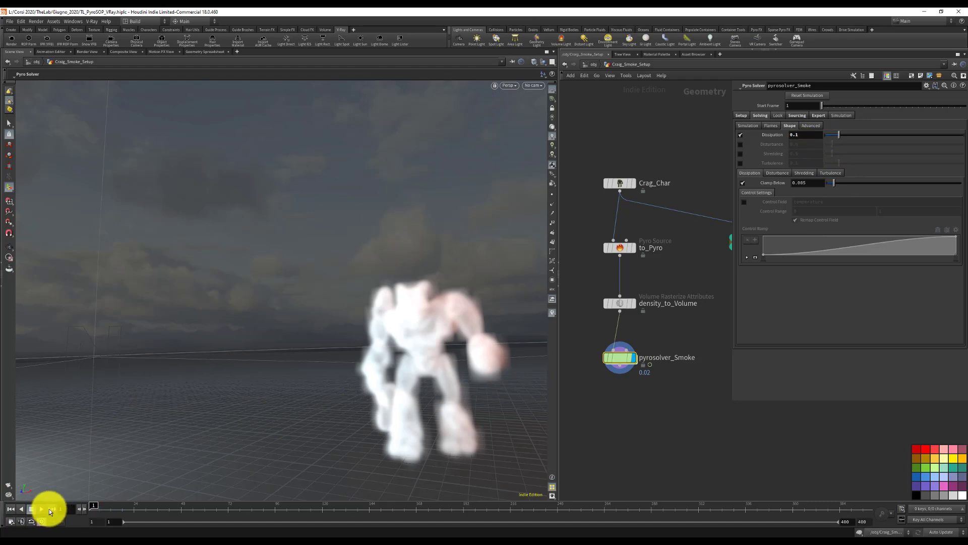
click(41, 509)
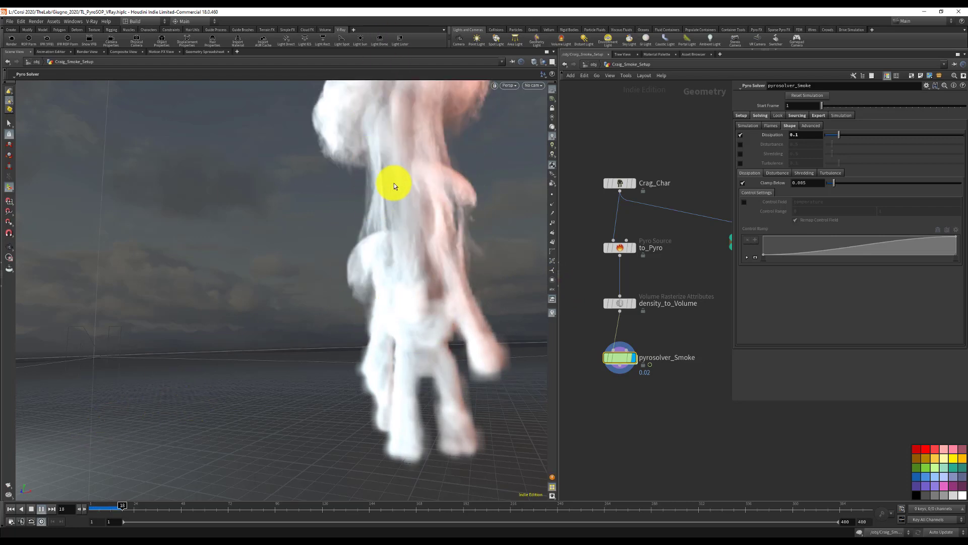
click(41, 511)
click(11, 508)
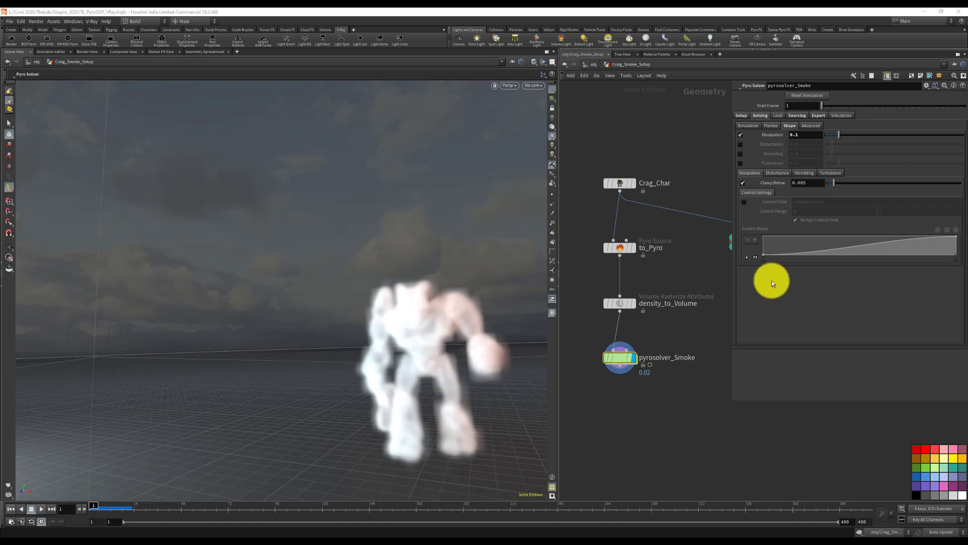
Review the solver's simulation cache, solving, advanced and sparsity settings of pyrosolver_Smoke
click(841, 115)
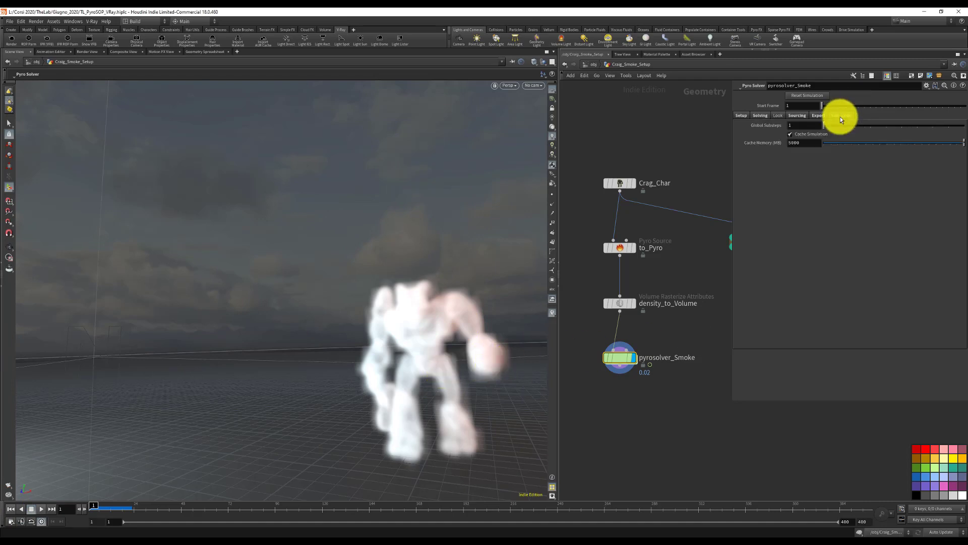
click(747, 115)
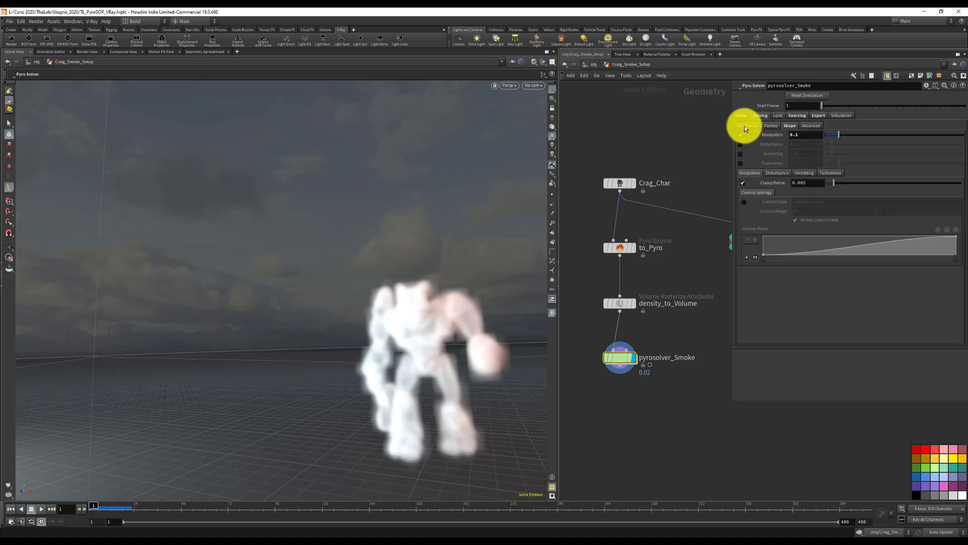
click(745, 126)
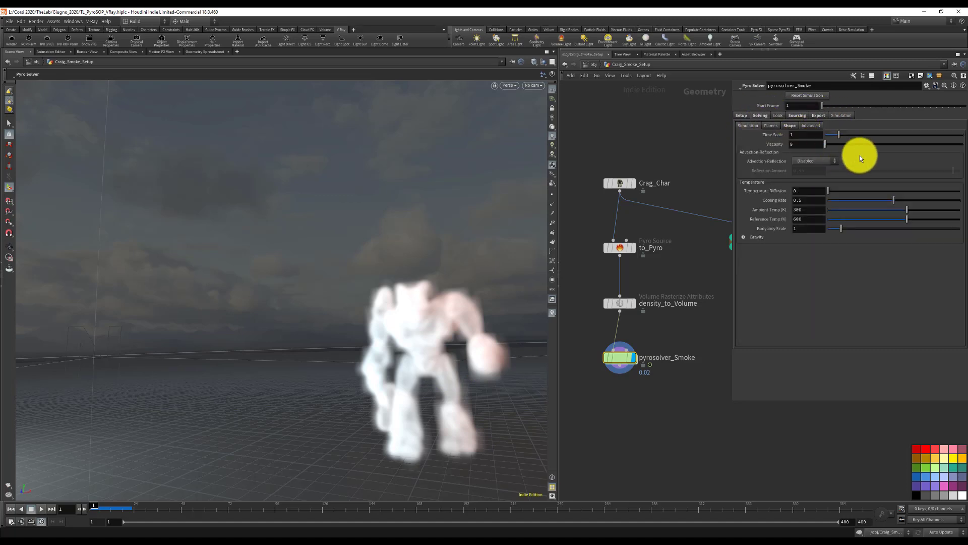
click(810, 125)
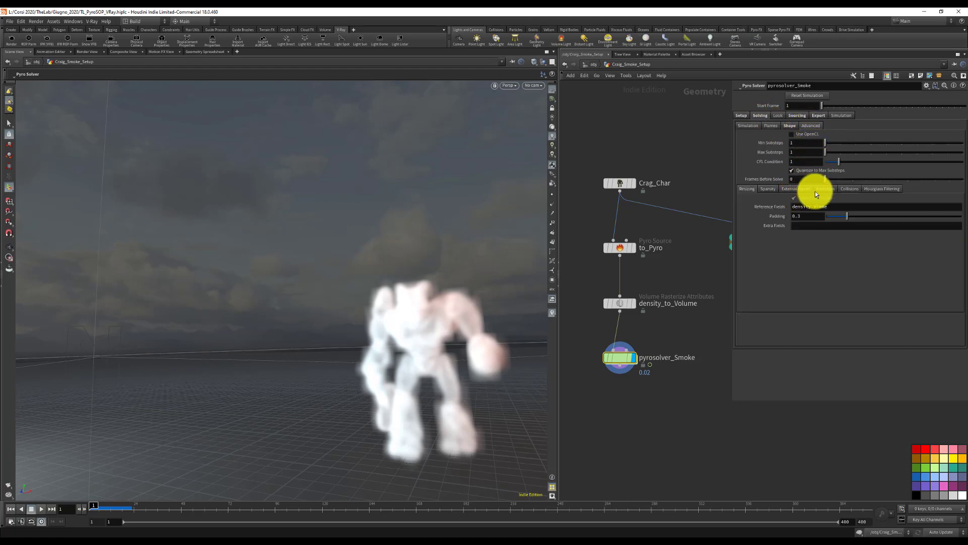
click(768, 188)
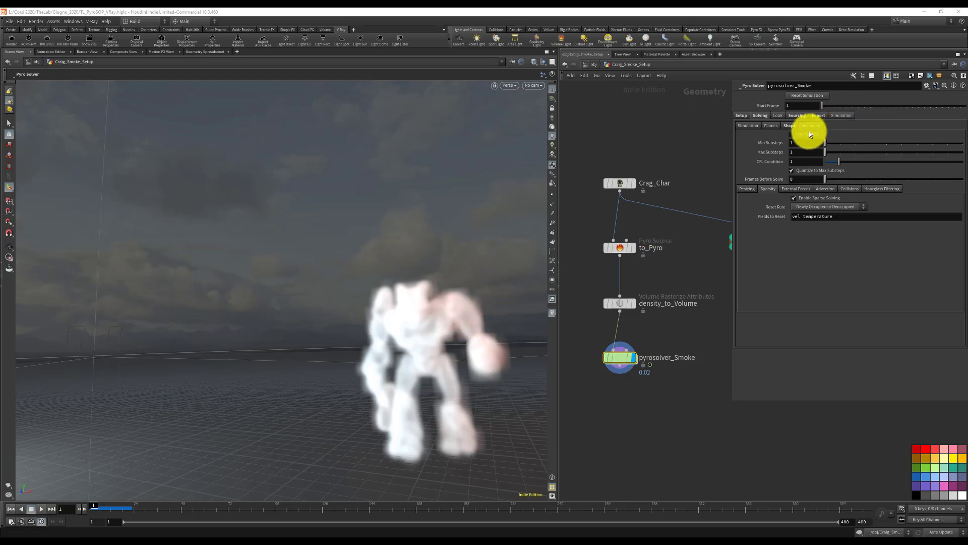
click(751, 125)
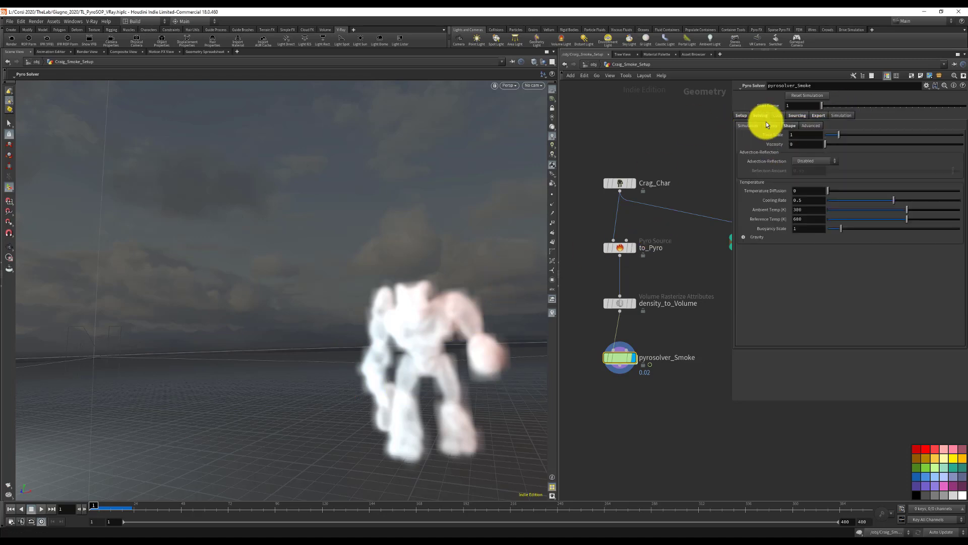
click(791, 126)
Set the solver's Buoyancy Scale to 0.2, preview the simulation, and rewind to the first frame
click(748, 125)
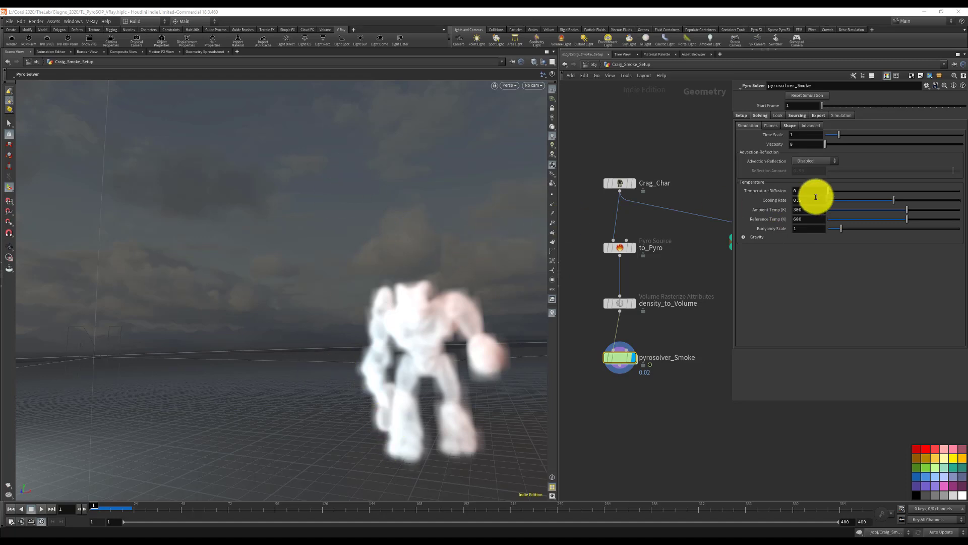
click(803, 230)
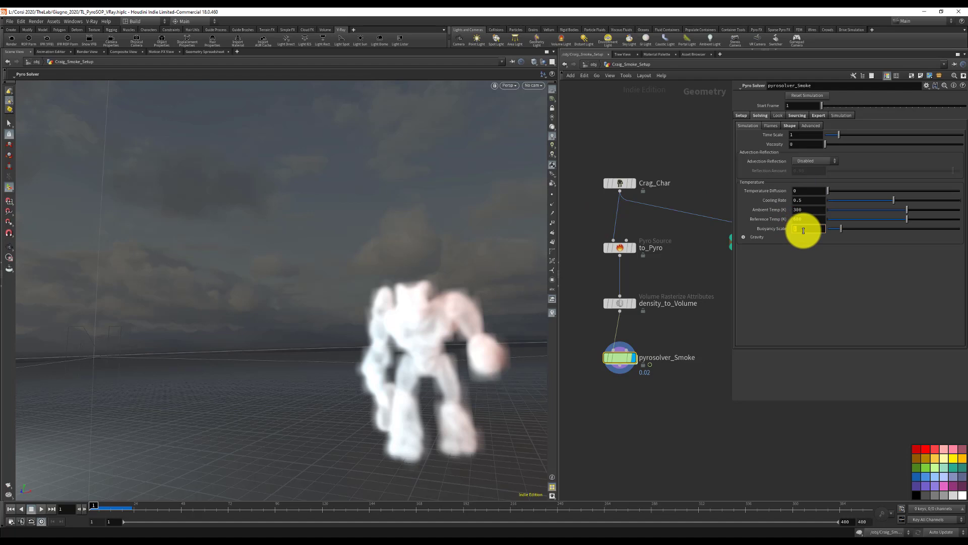
text(0.2)
key(Return)
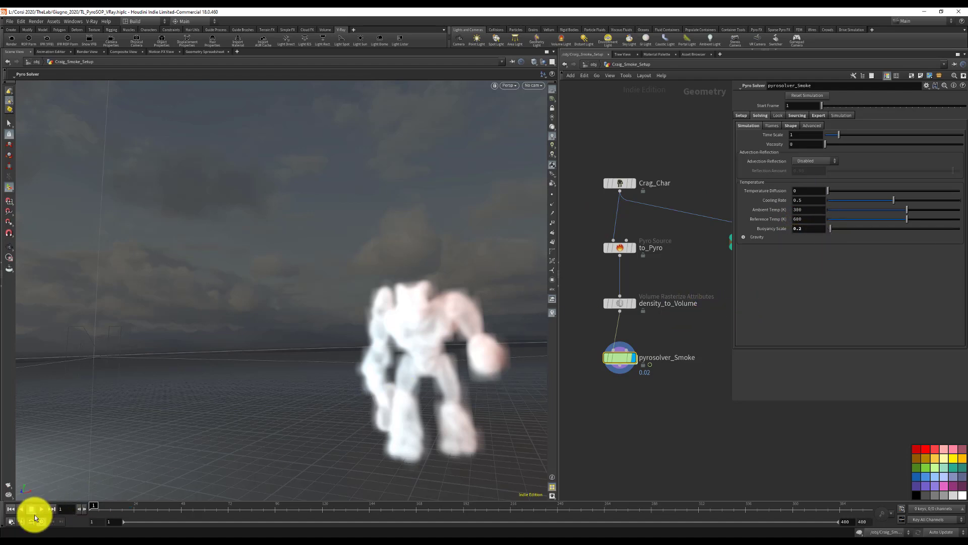
click(40, 509)
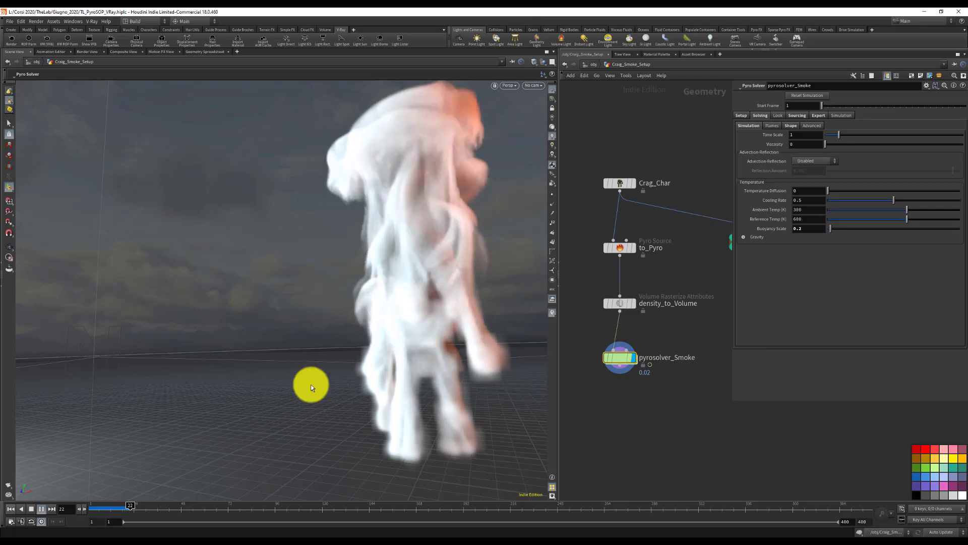
click(10, 511)
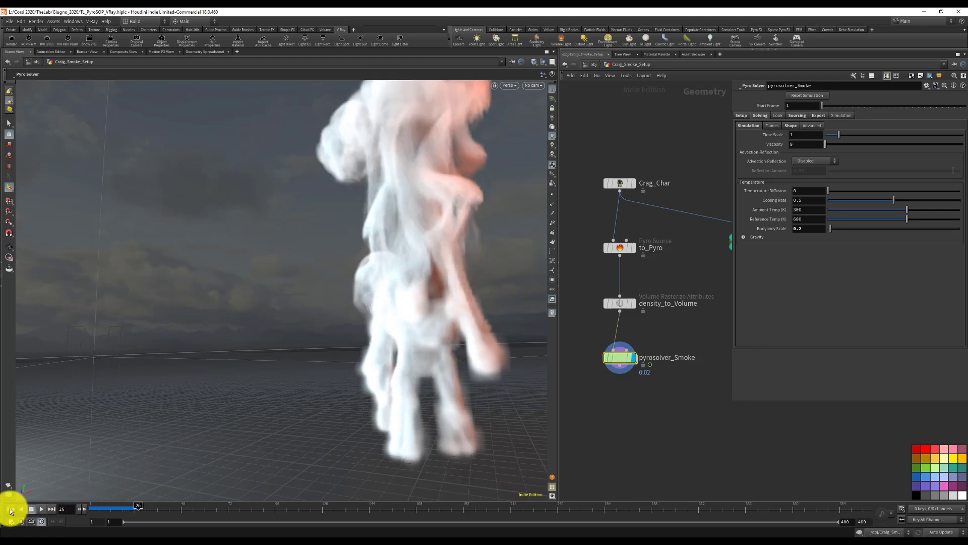
click(10, 509)
Set the solver's Buoyancy Scale to 0.1, preview the simulation, and rewind to the first frame
click(809, 228)
text(0.)
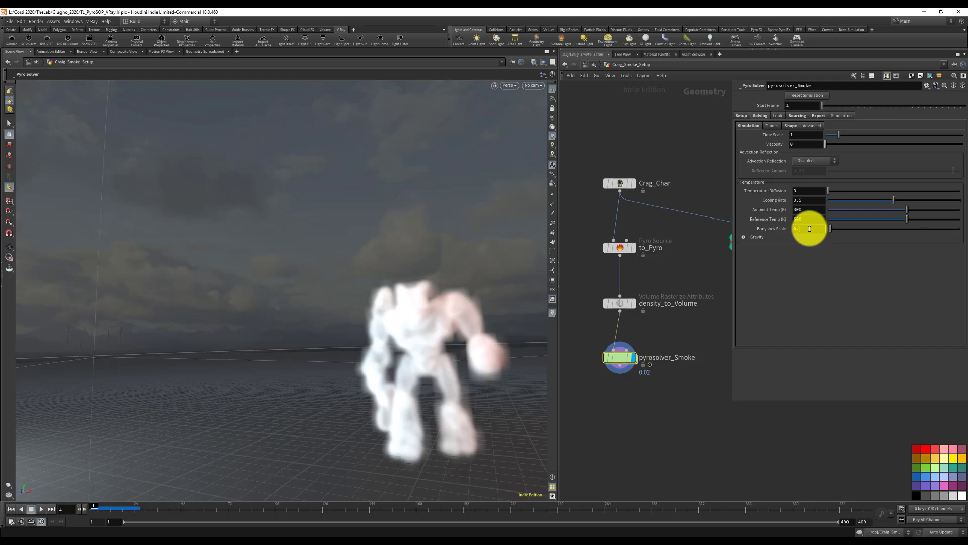
text(1)
key(Return)
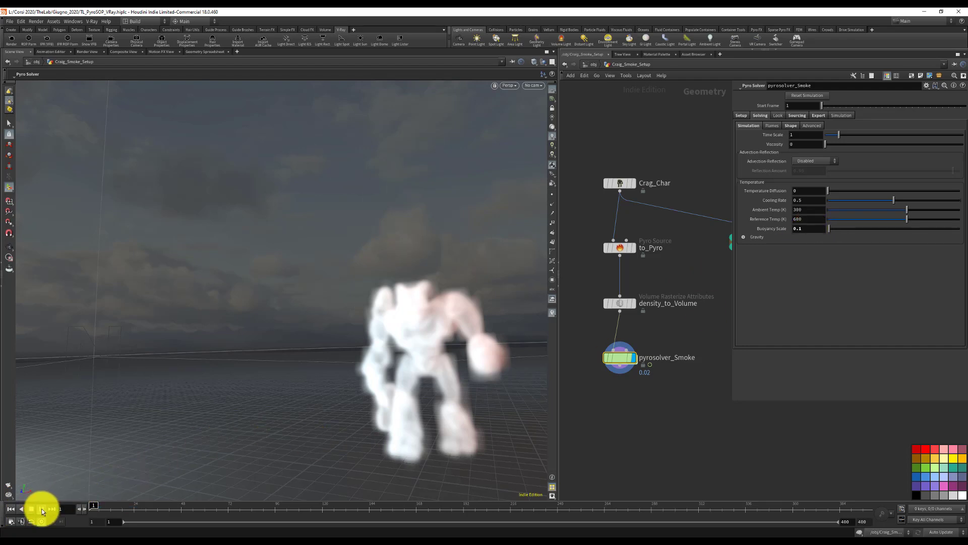
click(42, 509)
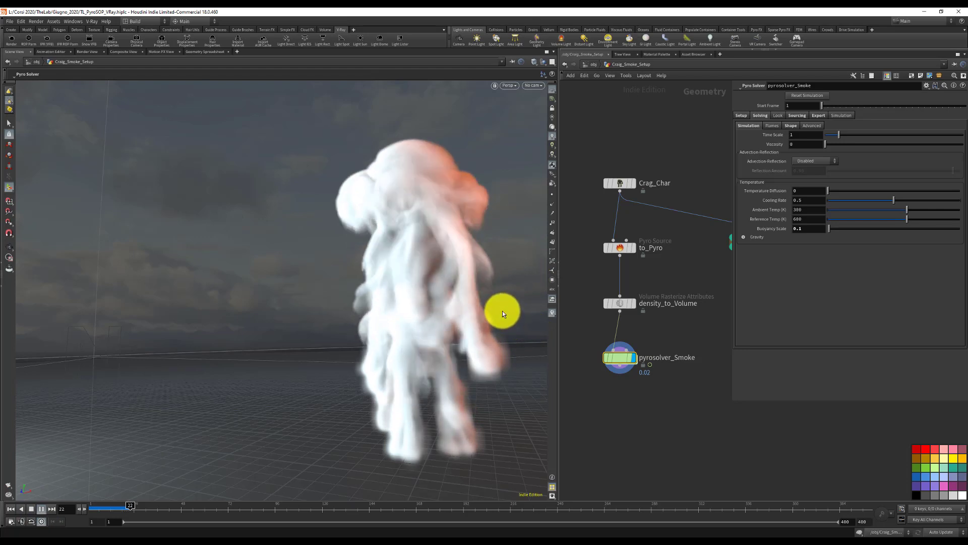
click(41, 510)
click(15, 509)
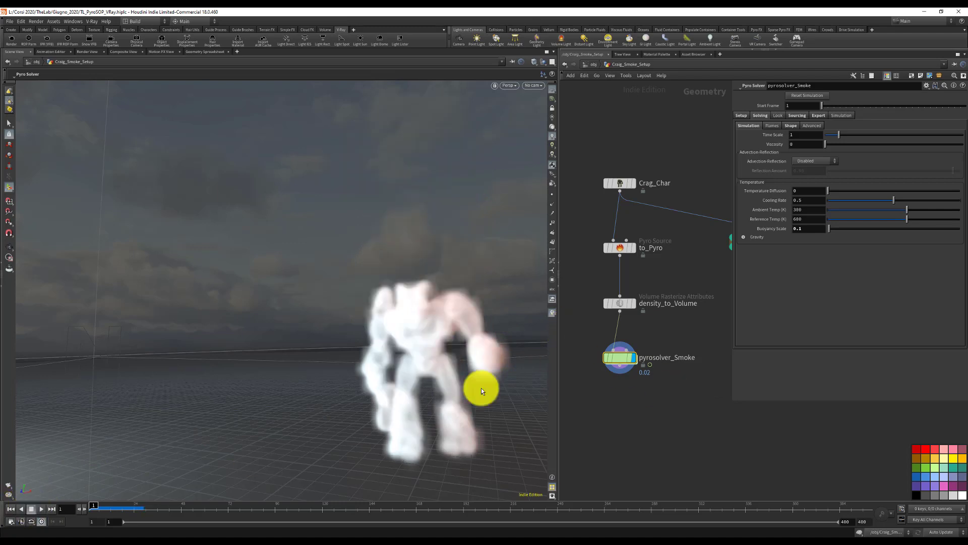
Enable Disturbance in the solver's shape settings and display its detailed parameters
key(Escape)
mouse_move(419, 401)
mouse_down()
mouse_move(486, 393)
mouse_move(296, 280)
mouse_move(404, 396)
mouse_up()
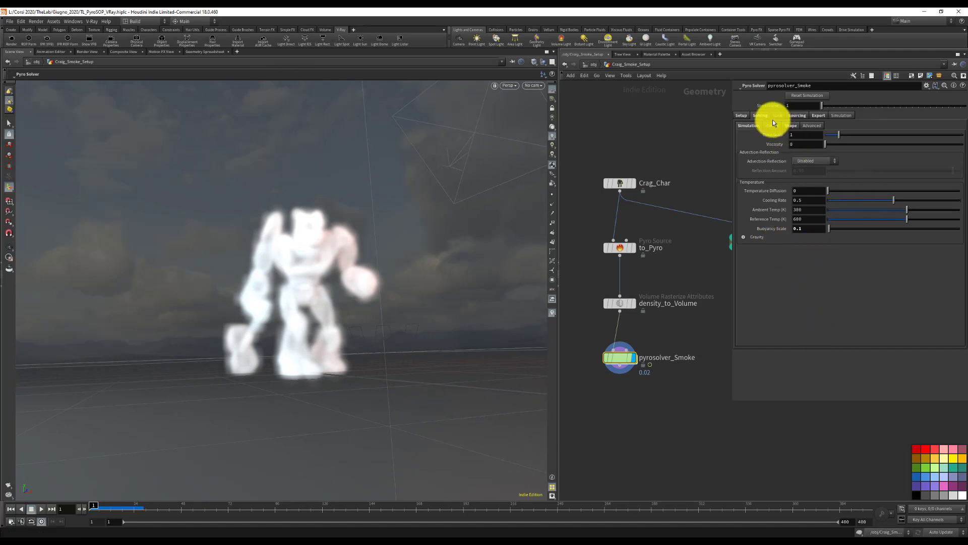
click(742, 114)
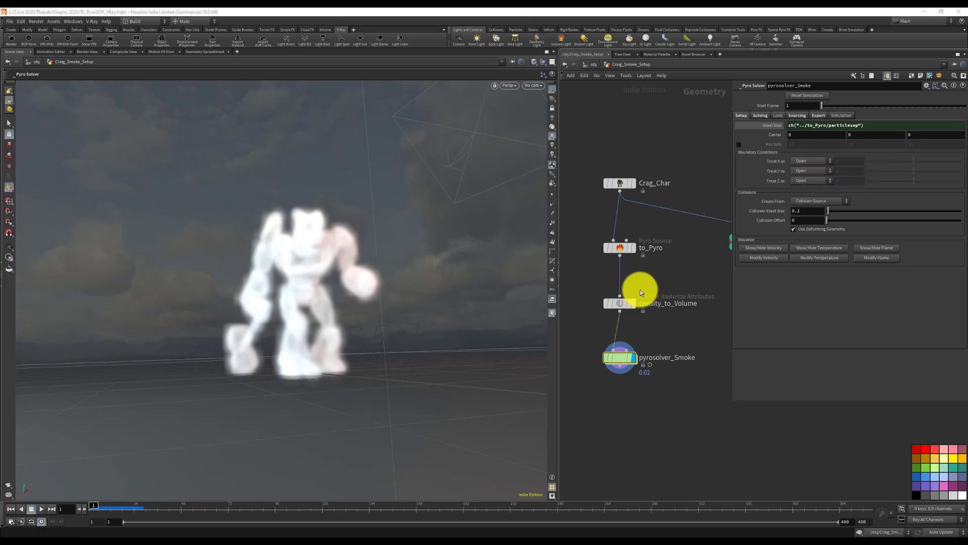
click(761, 115)
click(792, 125)
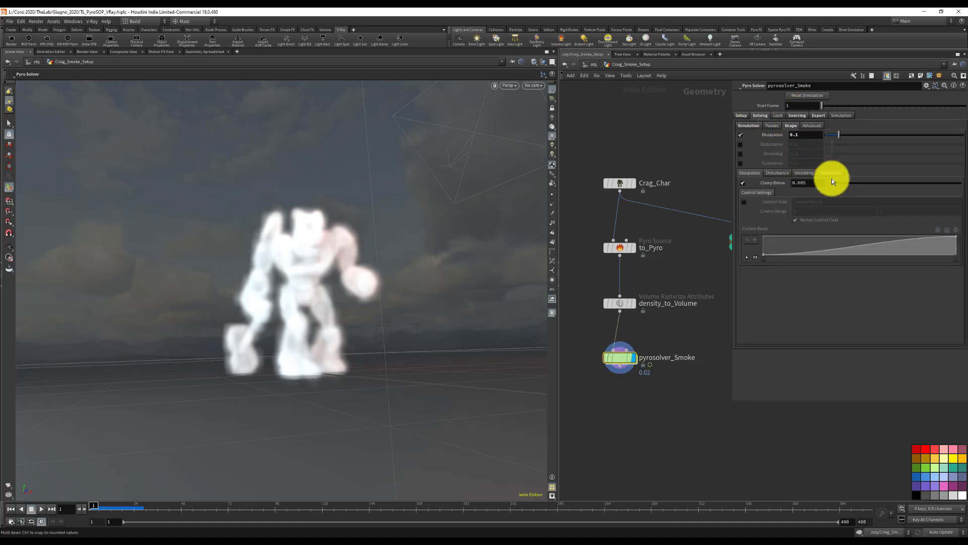
click(740, 145)
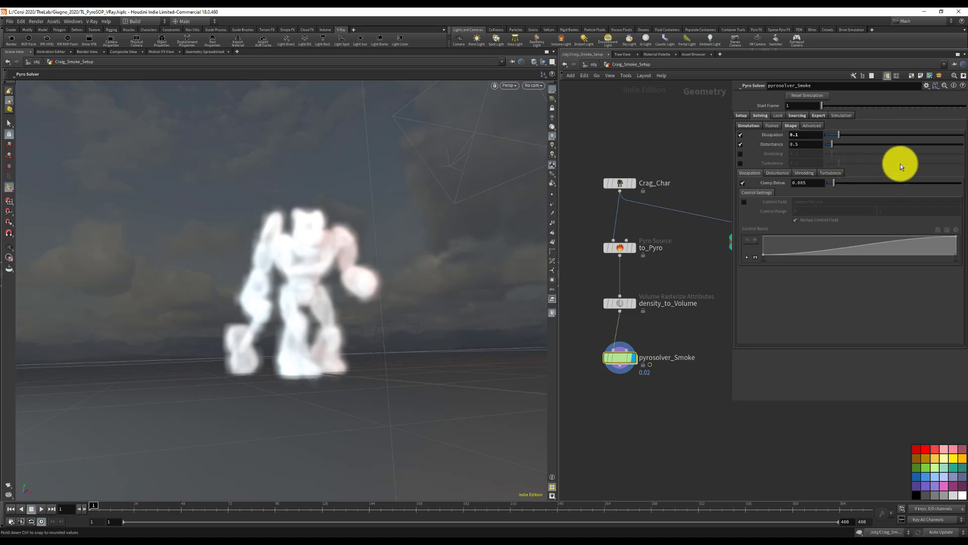
click(788, 173)
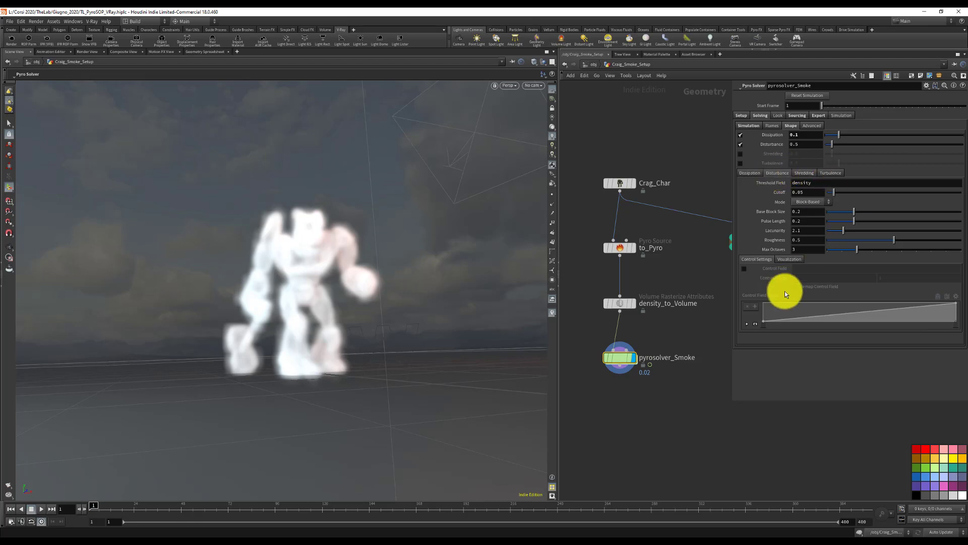
Play back the simulation with disturbance enabled, stop it, and scrub the simulated frames to frame 21
click(40, 513)
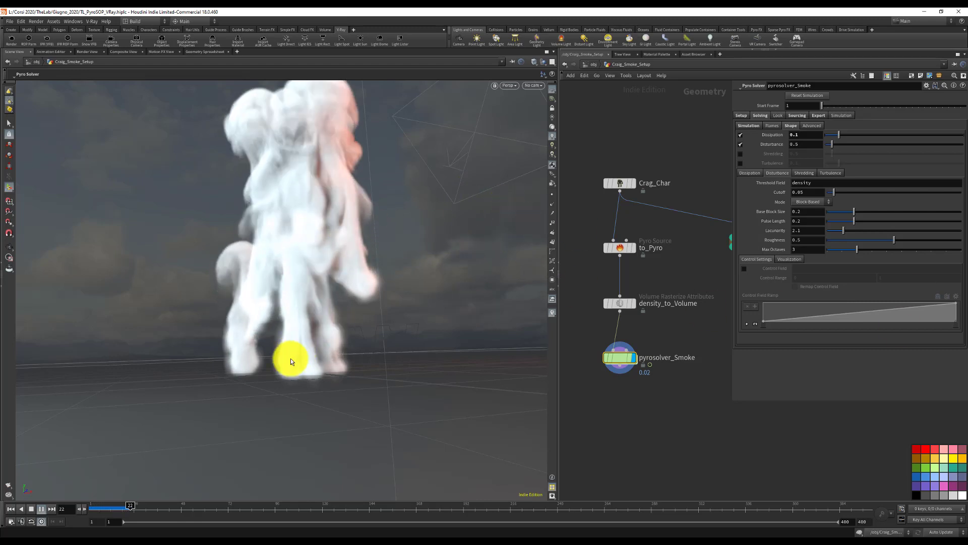
click(41, 509)
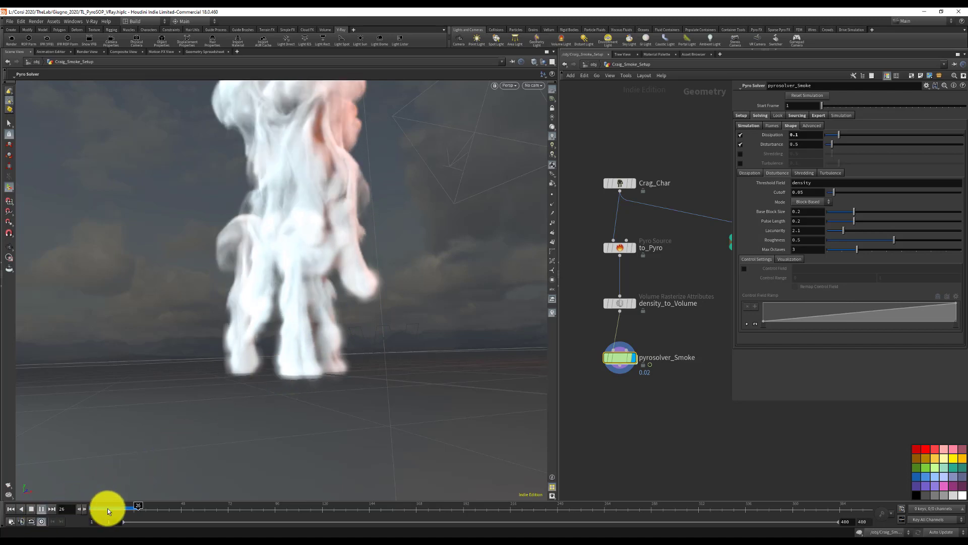
mouse_move(104, 507)
mouse_down()
mouse_move(83, 507)
mouse_move(128, 506)
mouse_up()
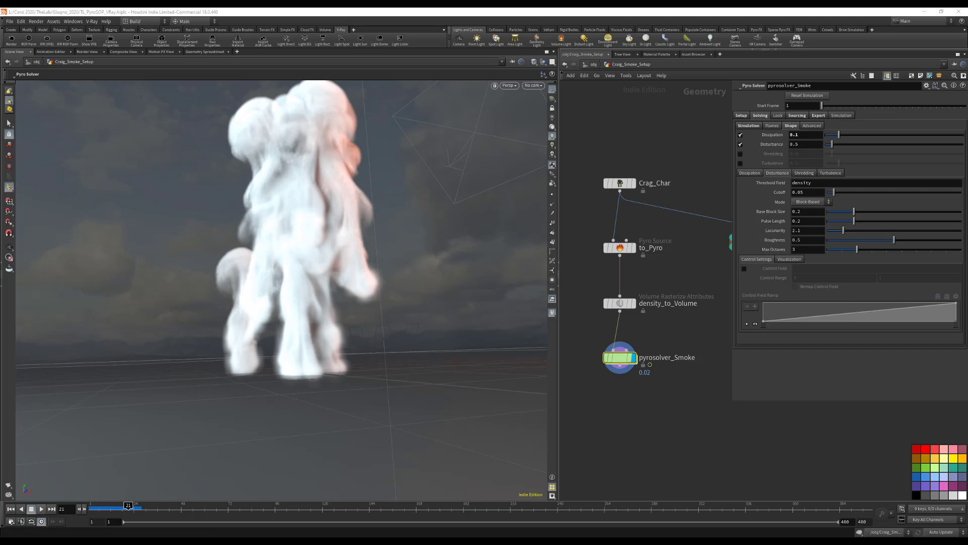
Set the disturbance Cutoff to 0.1, briefly preview the simulation, and return to the first frame
double_click(807, 193)
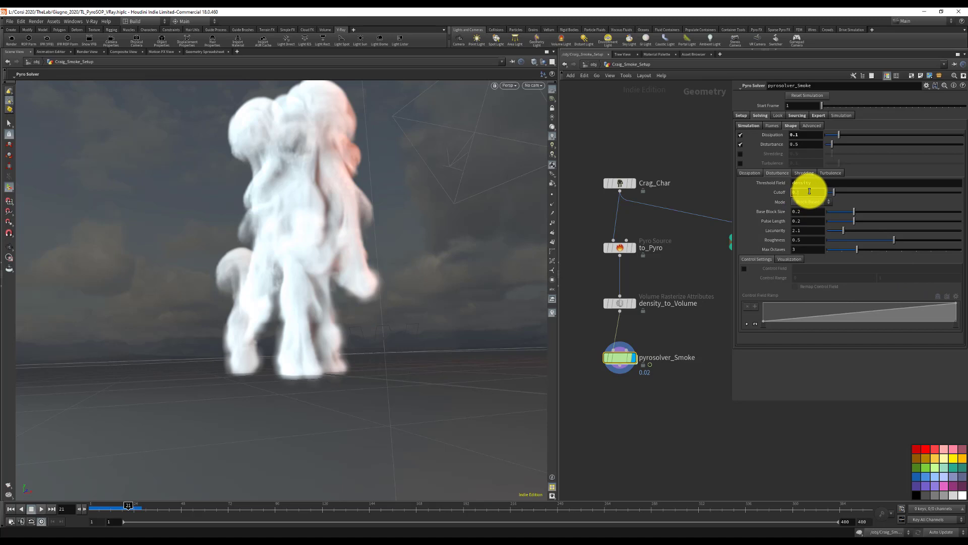
text(0.1)
key(Return)
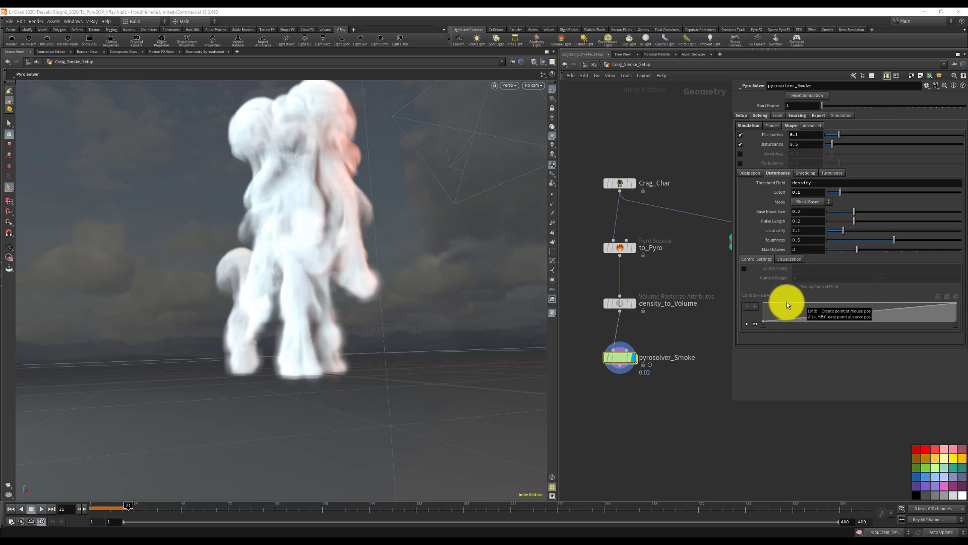
click(10, 508)
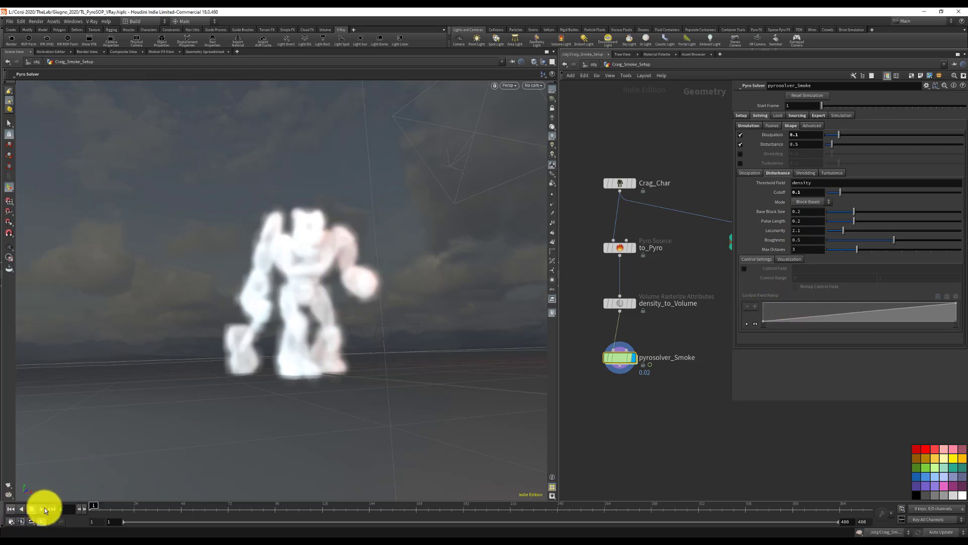
click(41, 509)
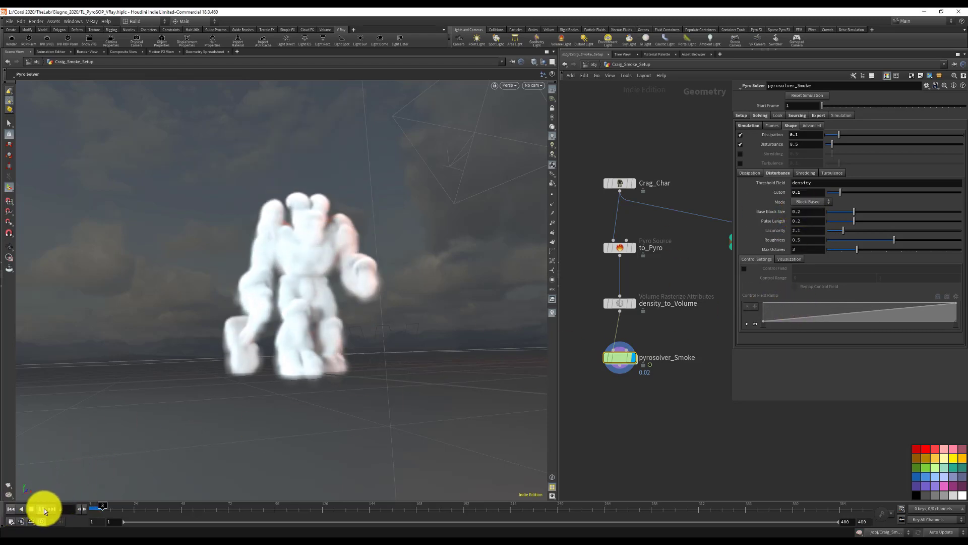
click(21, 508)
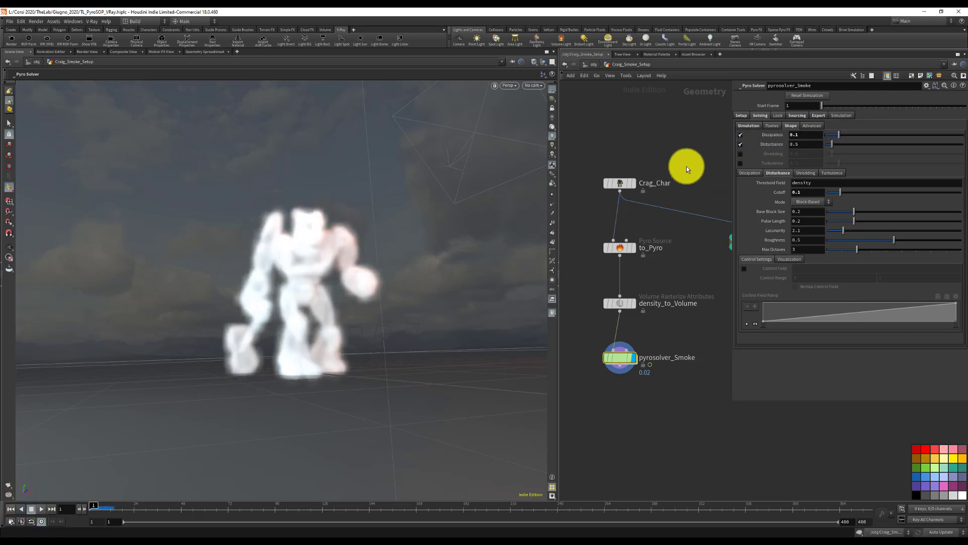
Set the Disturbance strength to 0.65, preview the simulation, and rewind to the first frame
click(814, 144)
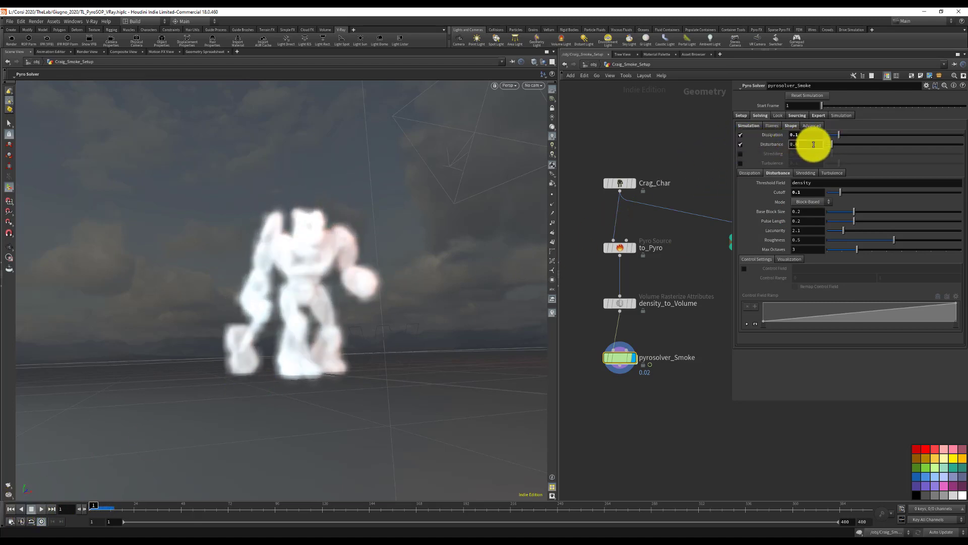
text(0.65)
key(Return)
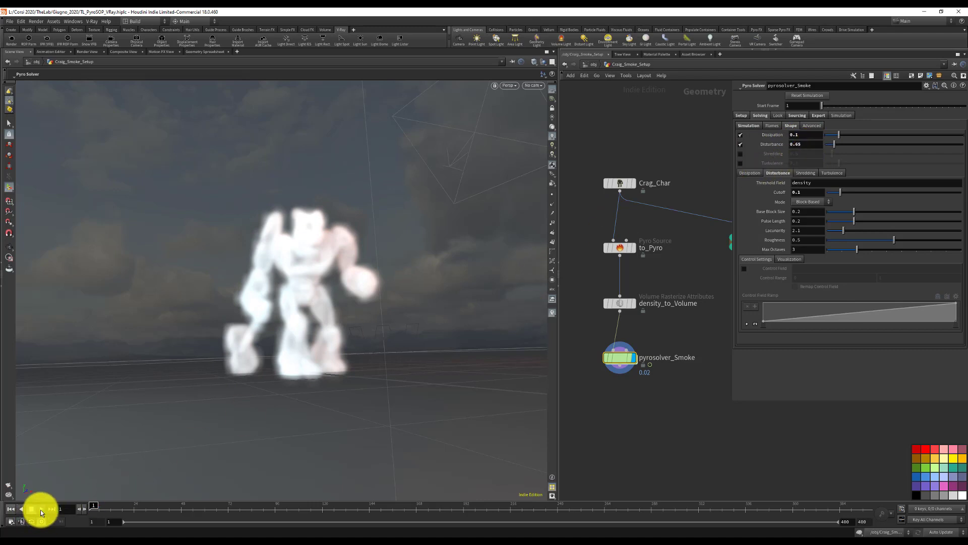
click(41, 508)
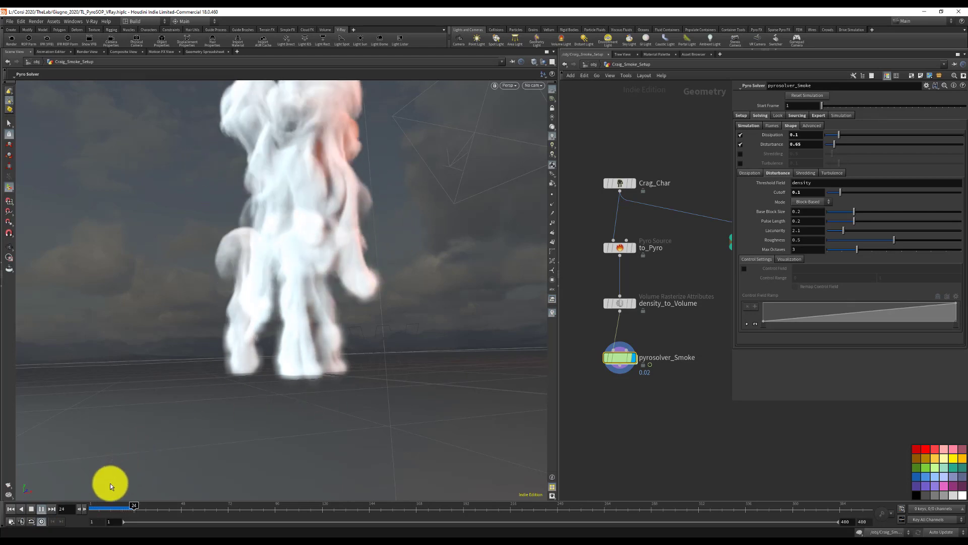
click(42, 508)
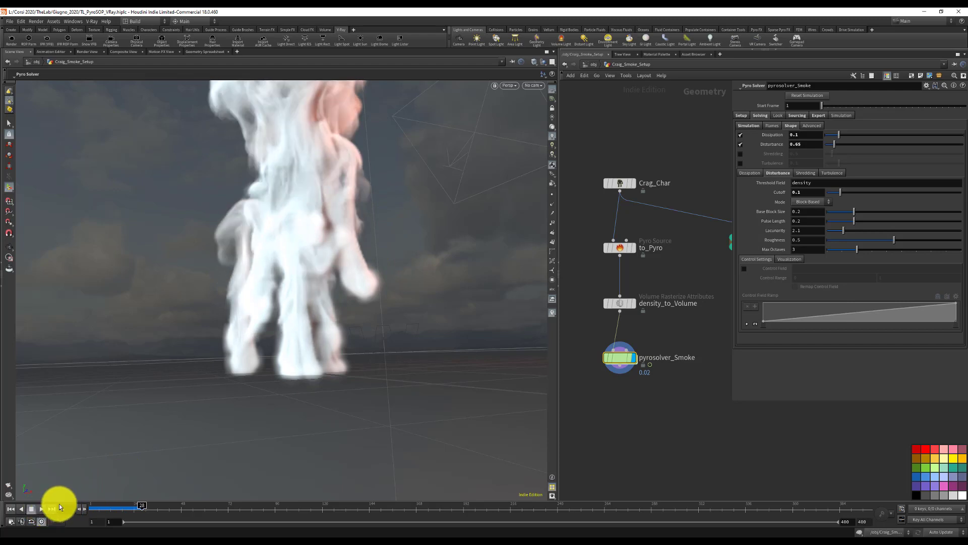
click(15, 507)
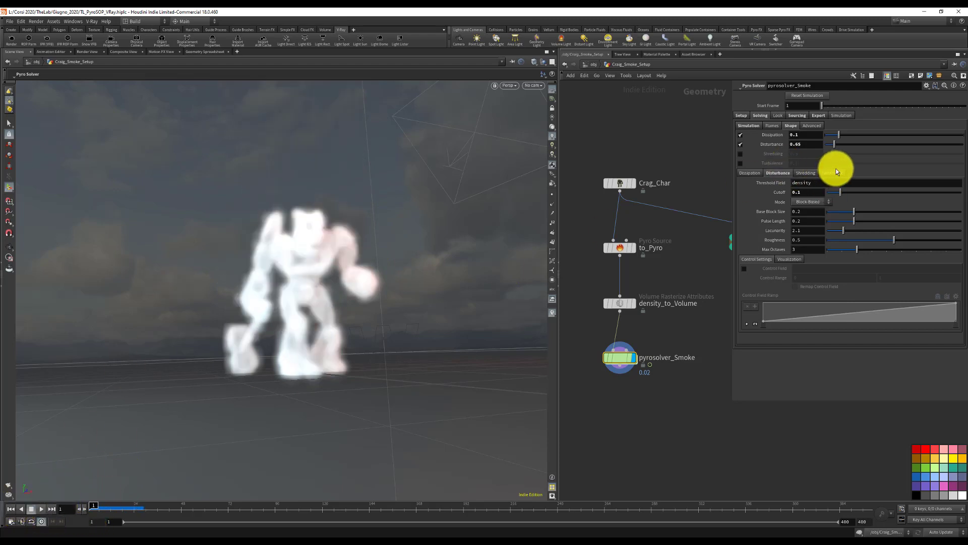
Enable Turbulence in the solver's shape settings, display its detailed parameters, preview the simulation, and return to the first frame
click(740, 163)
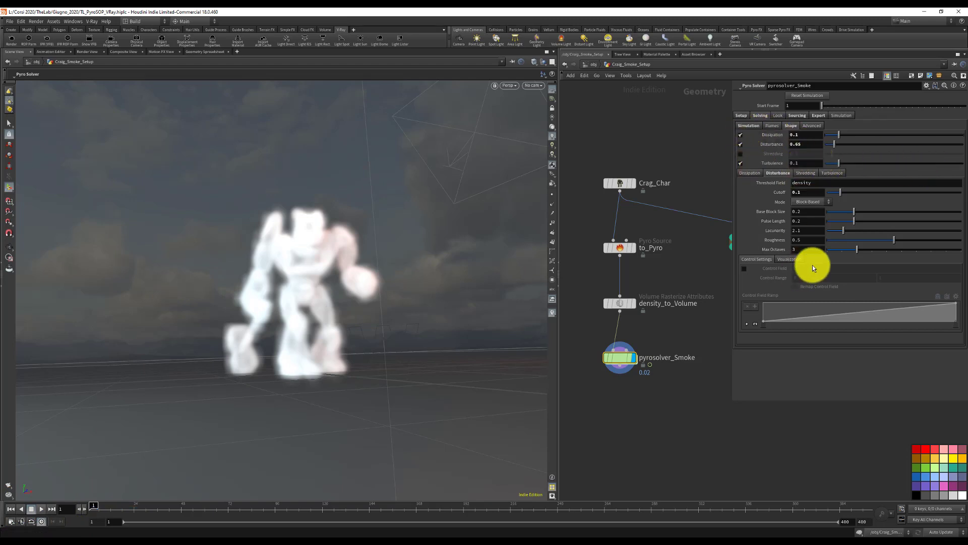
click(833, 173)
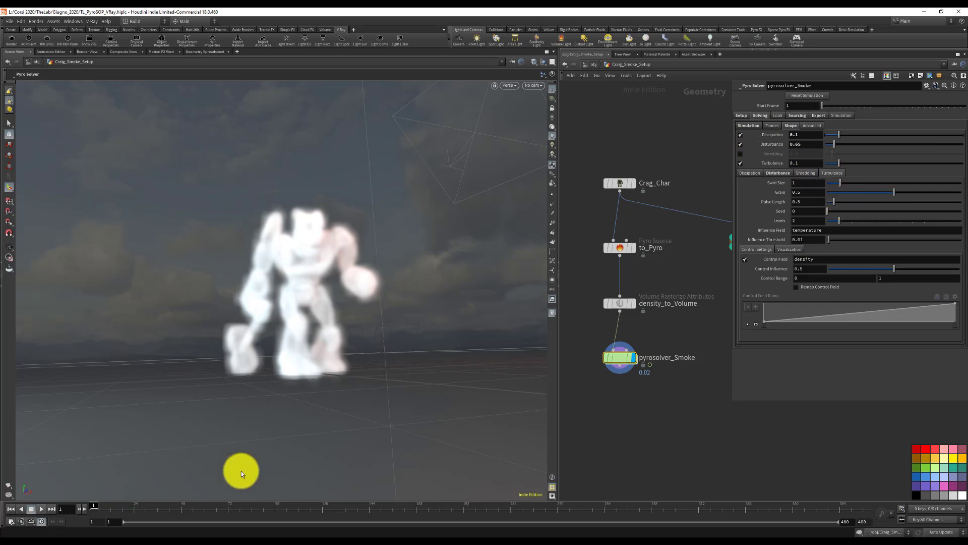
click(41, 509)
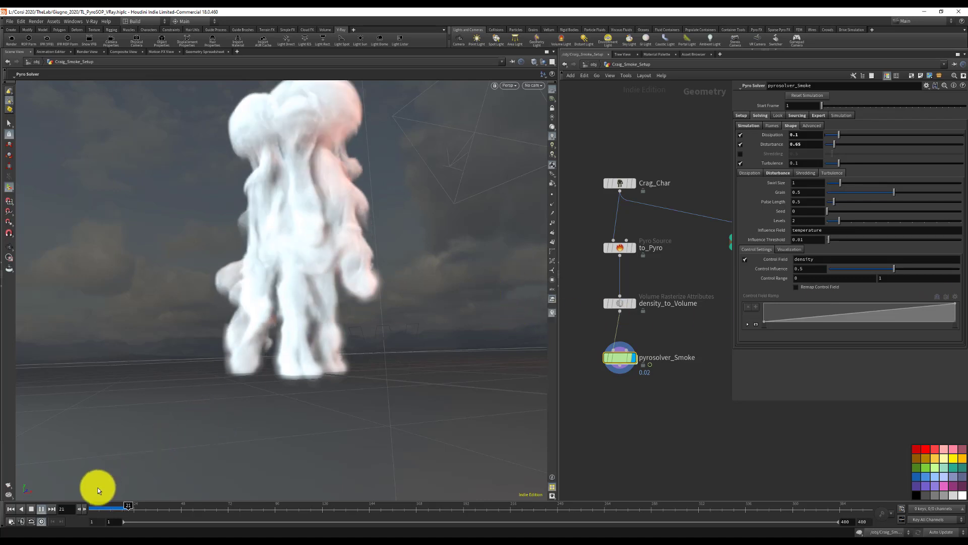
click(11, 508)
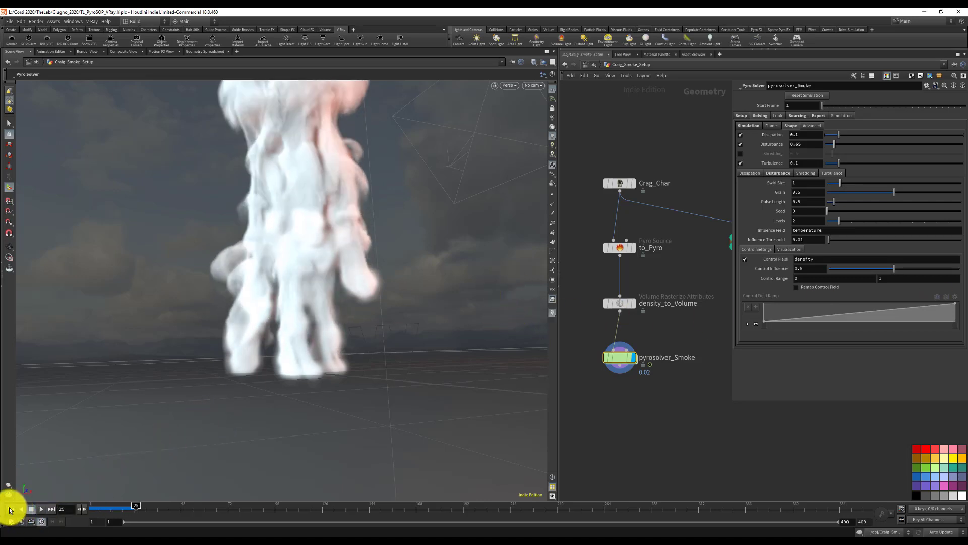
Set the Turbulence strength to 0.5, preview the simulation, and rewind to the first frame
click(811, 162)
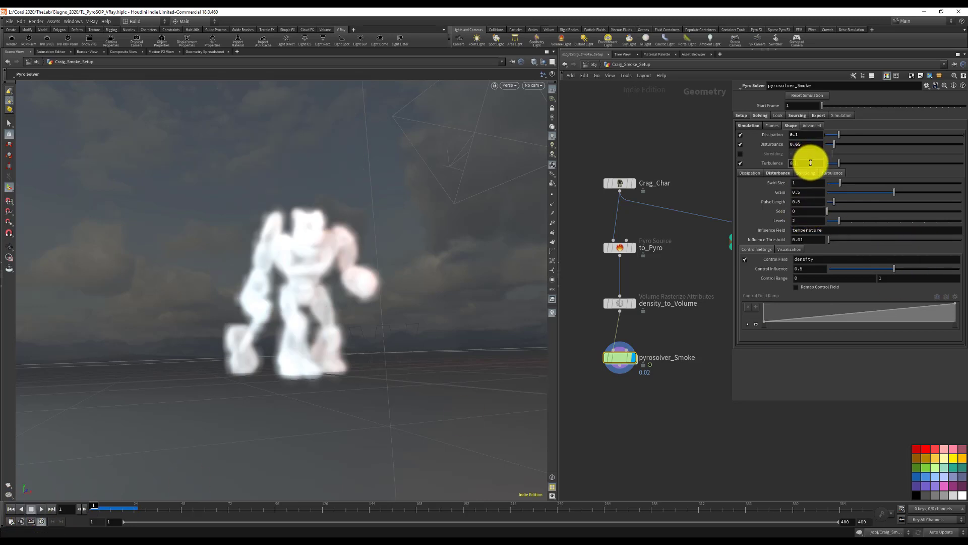
text(0.5)
key(Return)
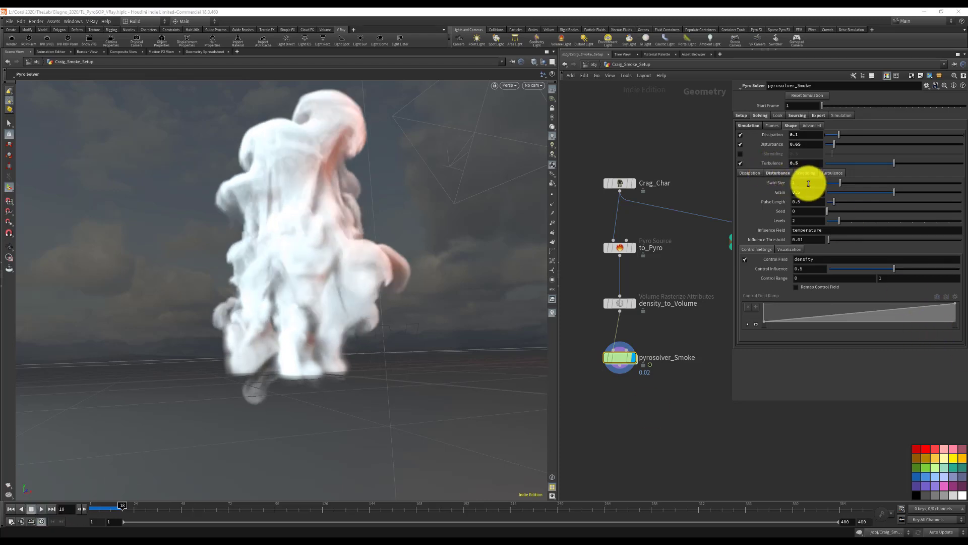
click(12, 509)
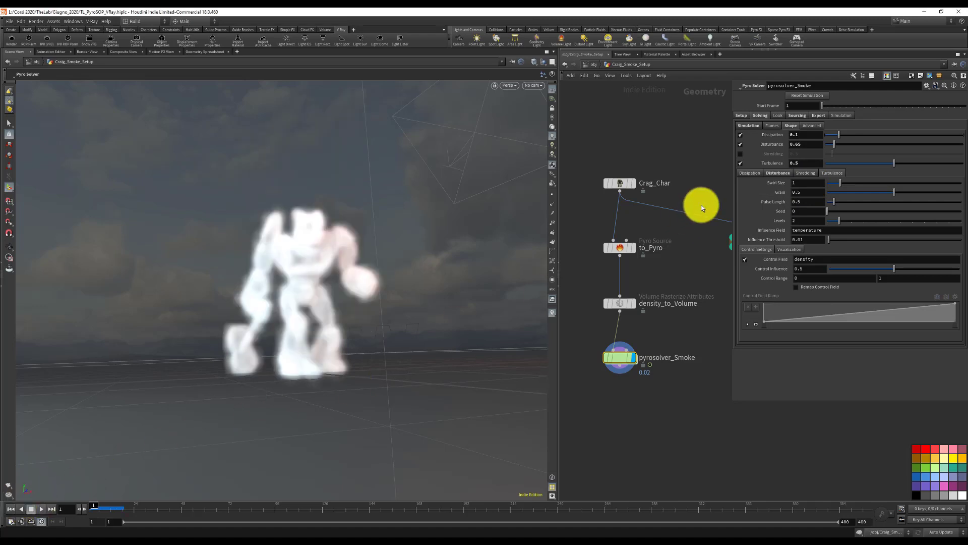
Set the turbulence Swirl Size to 0.6 and its Levels to 3
click(819, 183)
text(0.6)
key(Return)
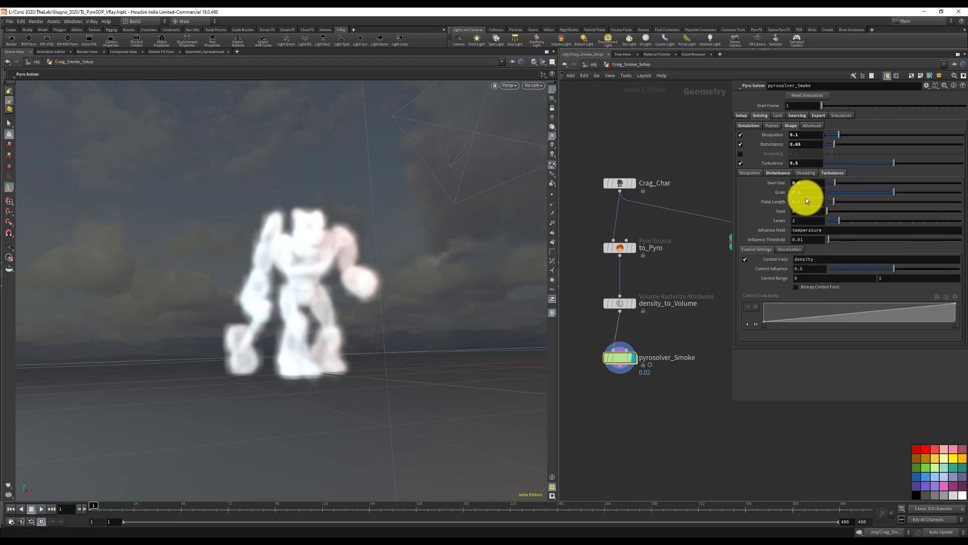
click(802, 220)
text(3)
key(Return)
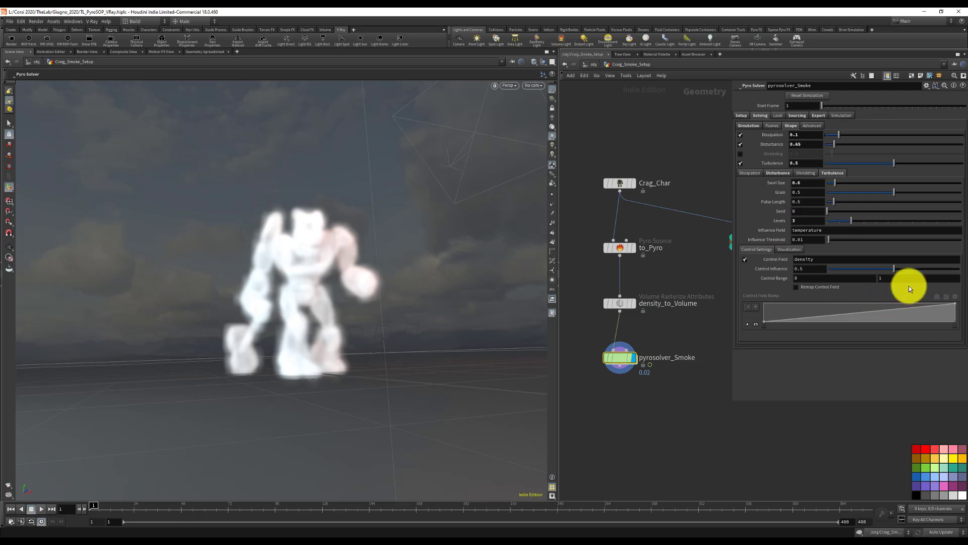
Try the turbulence visualization option during a short playback, and go back to the turbulence control settings
click(790, 249)
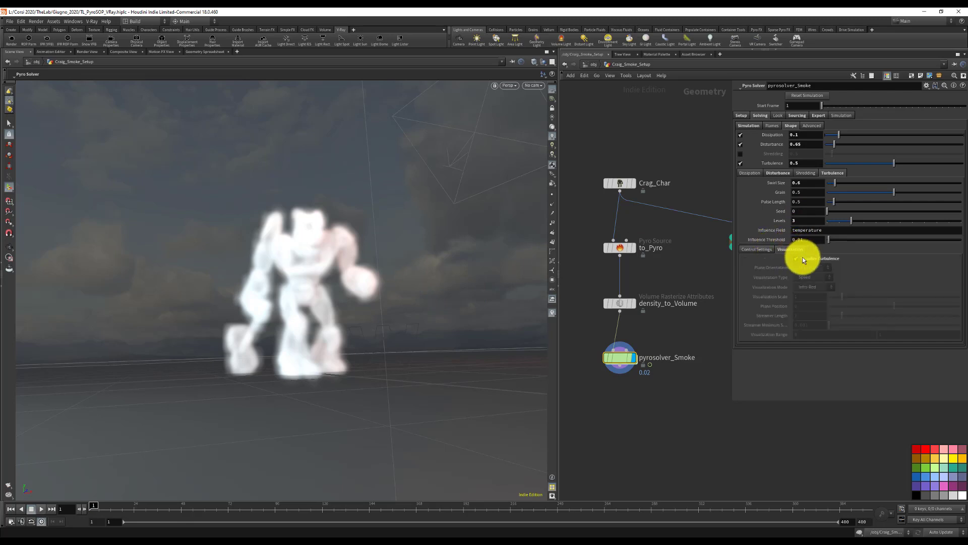
click(798, 257)
click(41, 507)
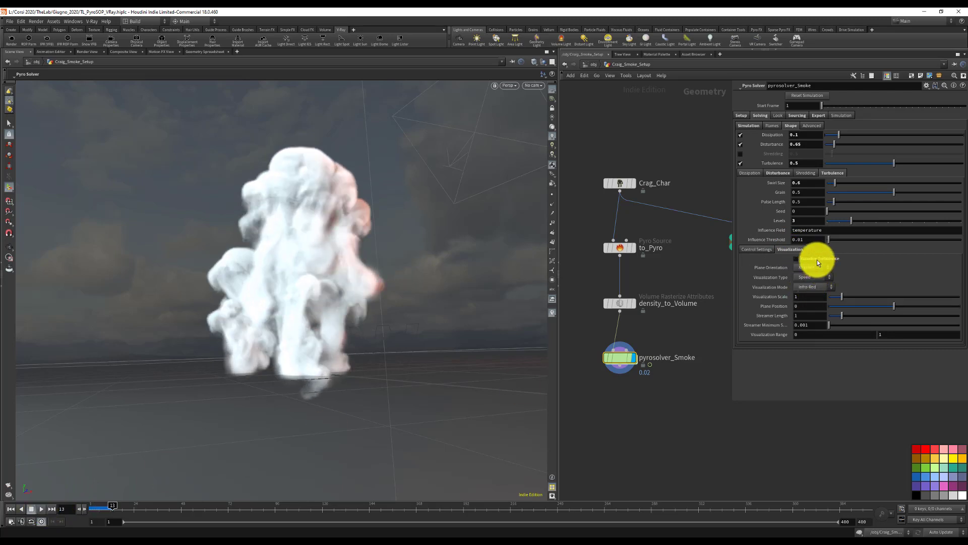
click(754, 249)
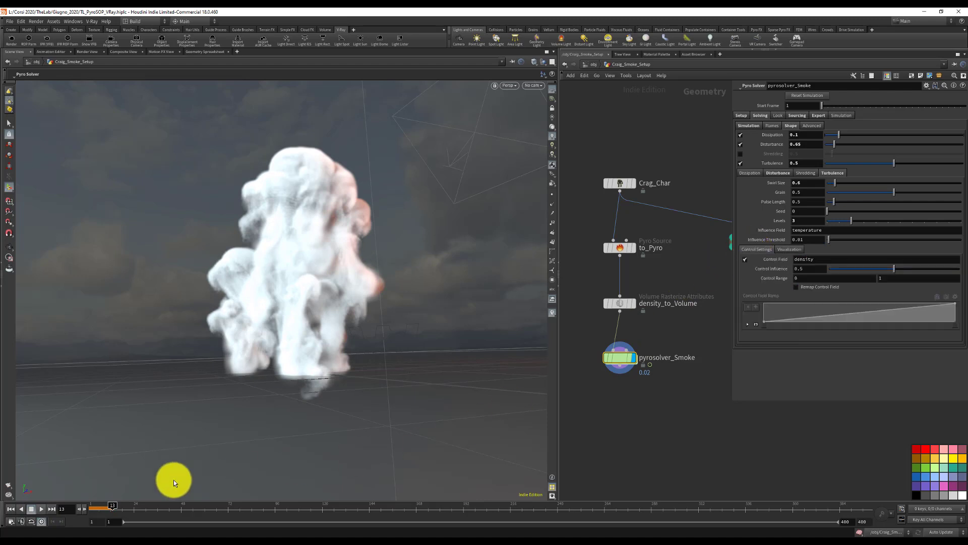
click(12, 509)
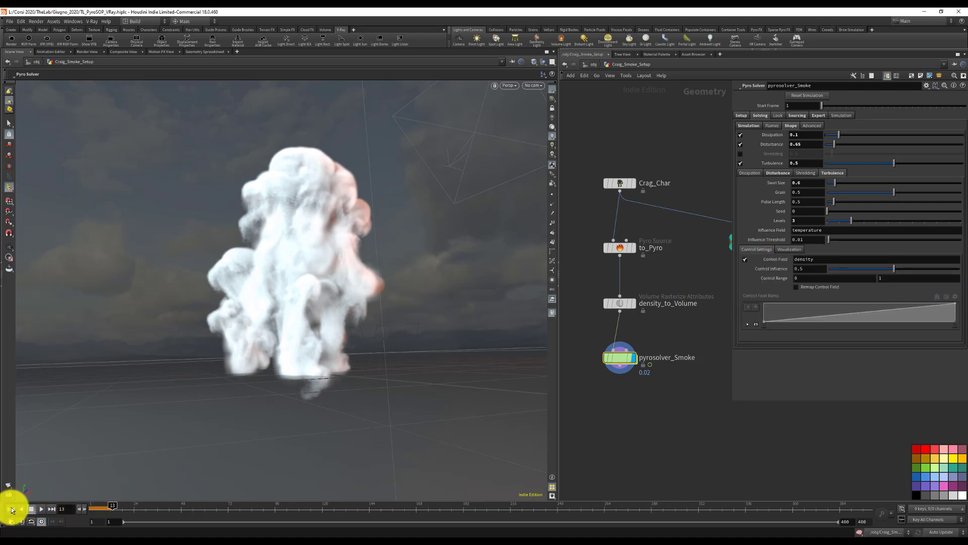
Play back the simulation with the changed swirl size and levels, and return to the first frame
click(41, 509)
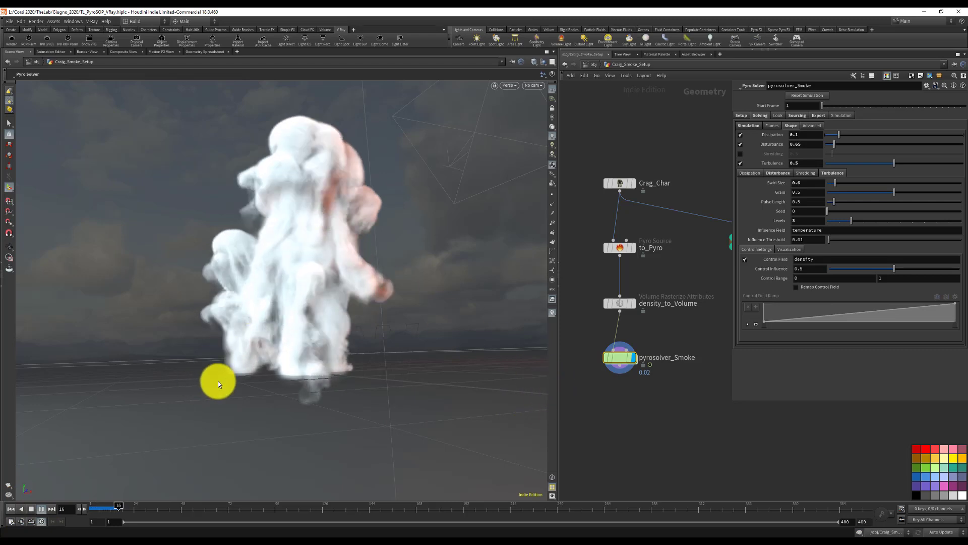
click(11, 509)
click(40, 509)
key(ctrl+Up)
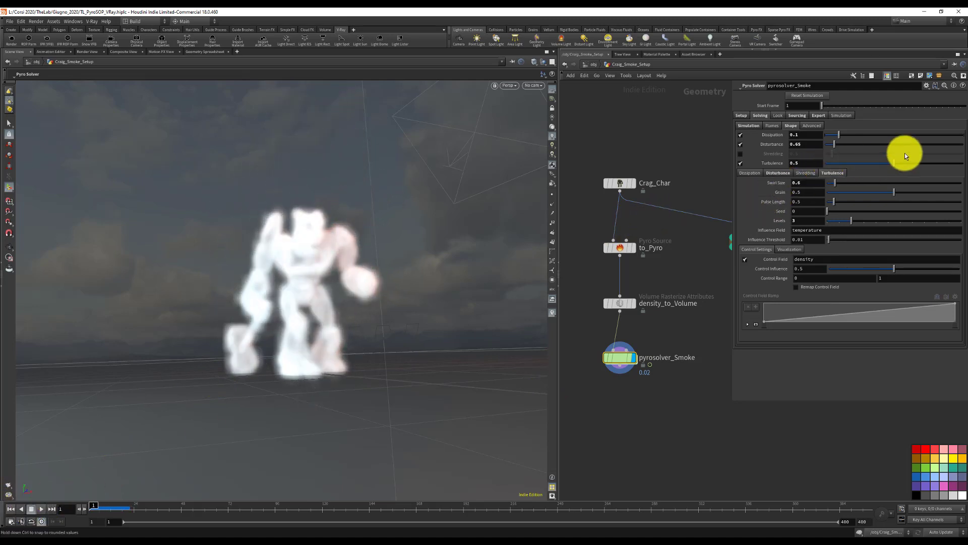
Set the solver's Turbulence strength to 0.2
click(807, 163)
text(0.)
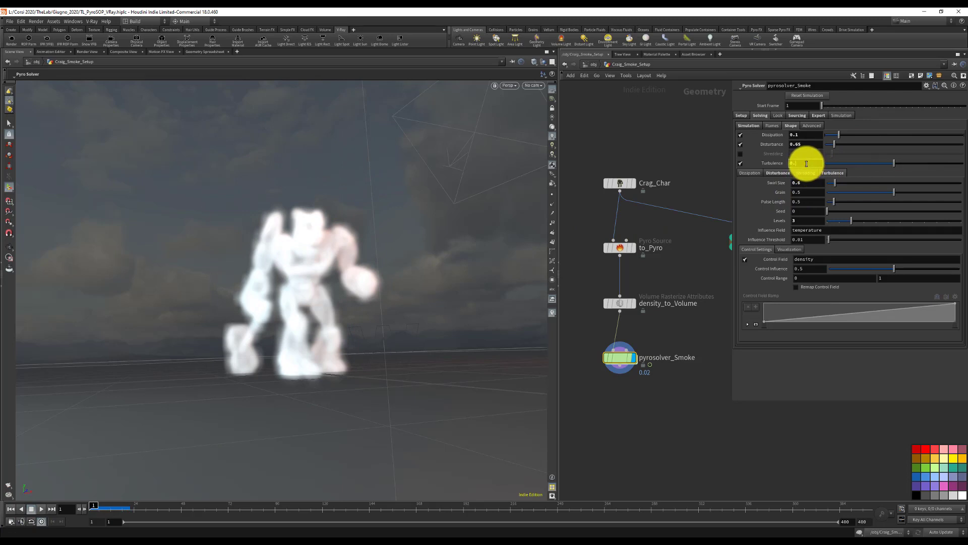
text(2)
key(Return)
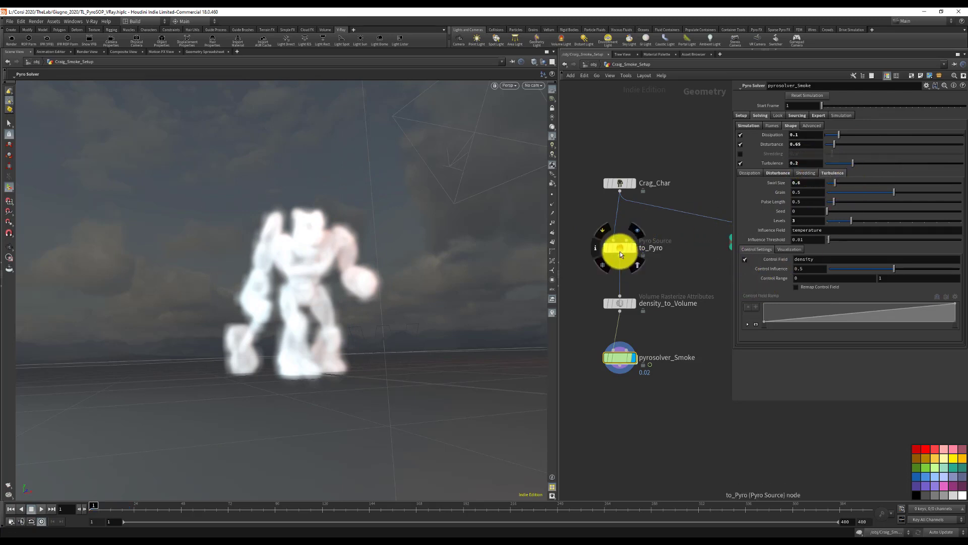
Set the to_Pyro source's Particle Separation to 0.015, preview the simulation, and rewind to the first frame
click(620, 250)
click(806, 136)
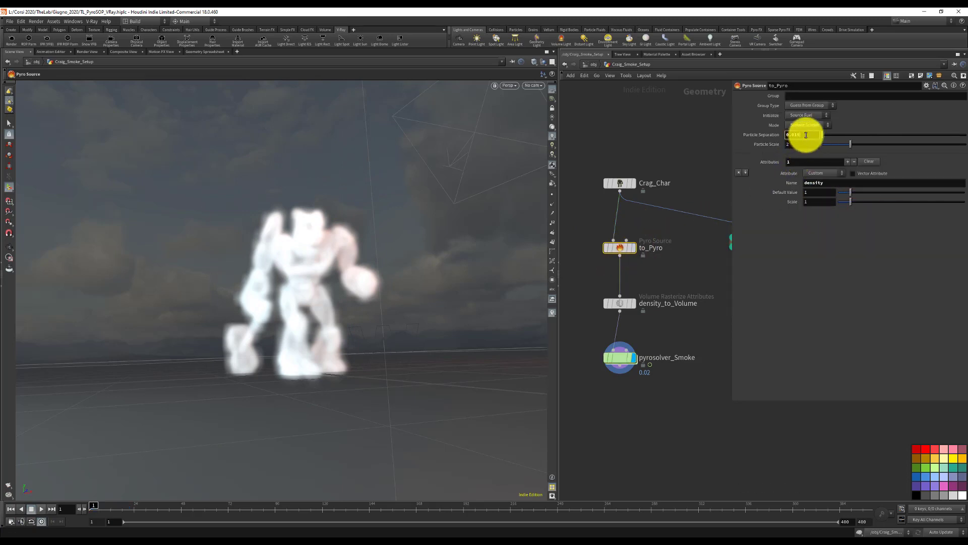
key(Return)
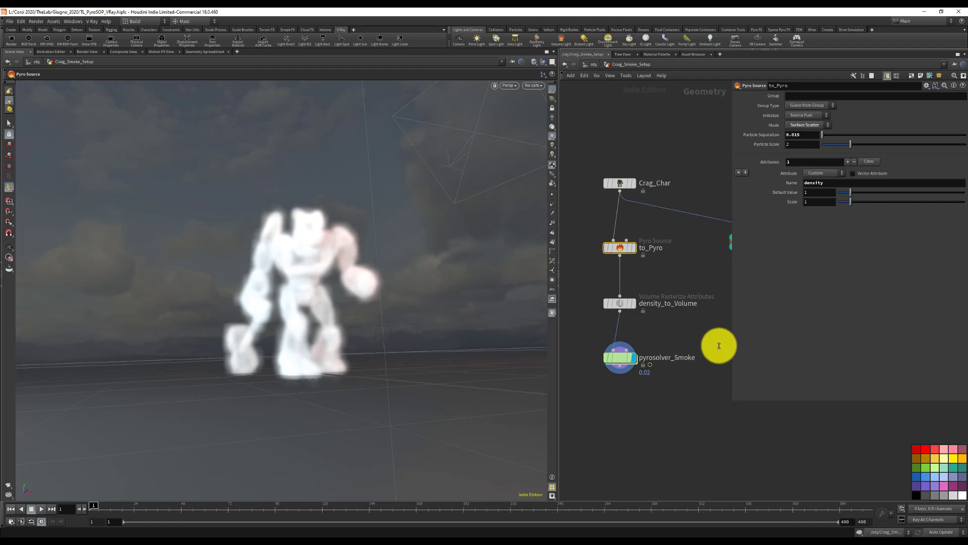
click(46, 507)
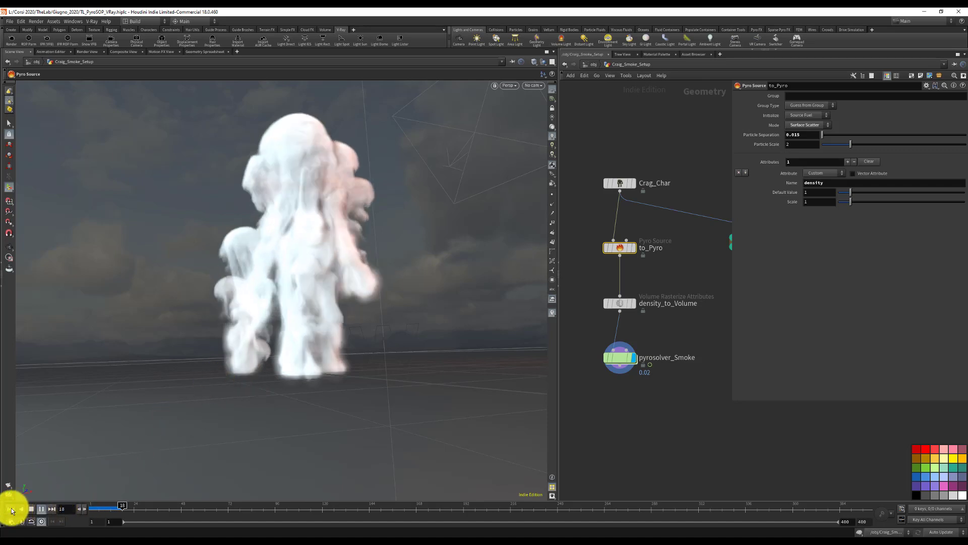
click(11, 507)
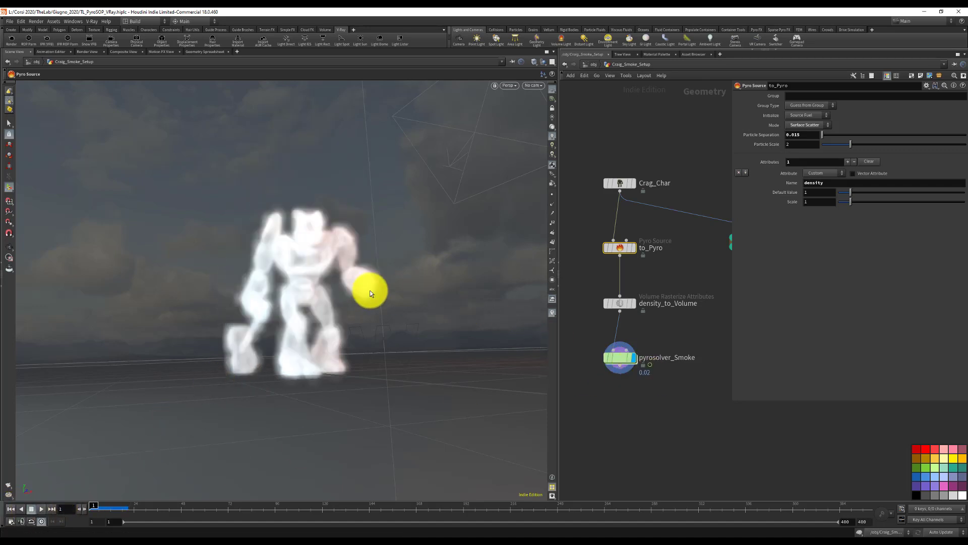
alt+drag(346, 274, 298, 283)
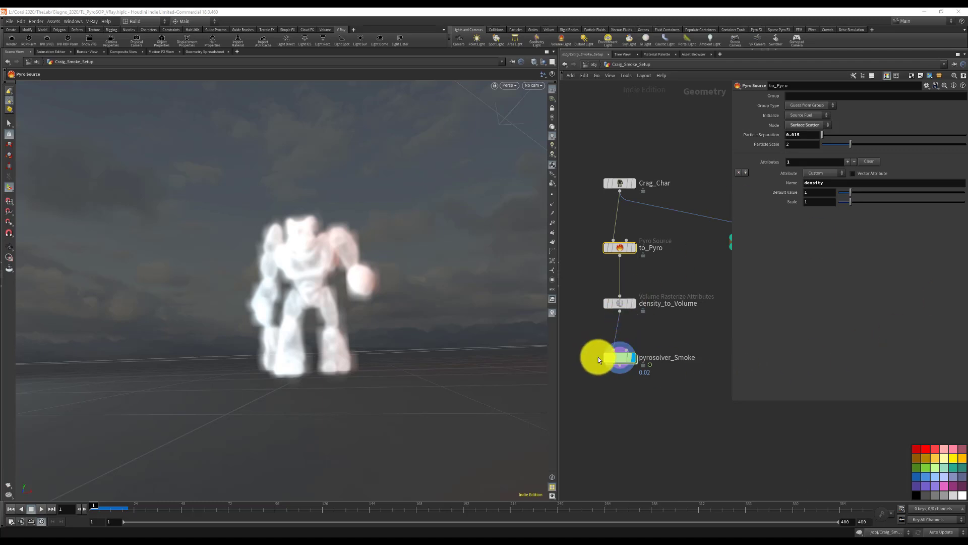
Enter the FORCES network inside pyrosolver_Smoke, widen the network area, and move the sticky note away from the force_output node
double_click(617, 356)
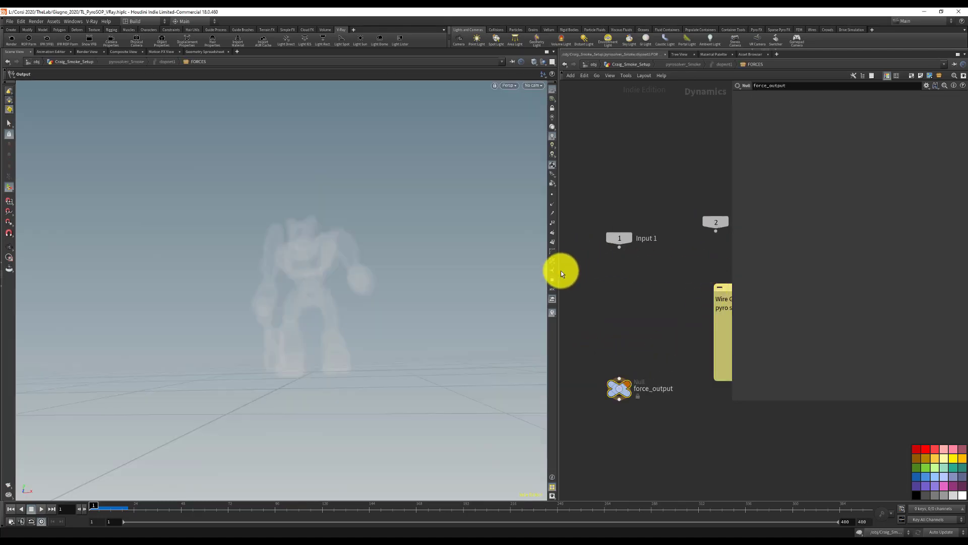
drag(559, 274, 348, 275)
key(h)
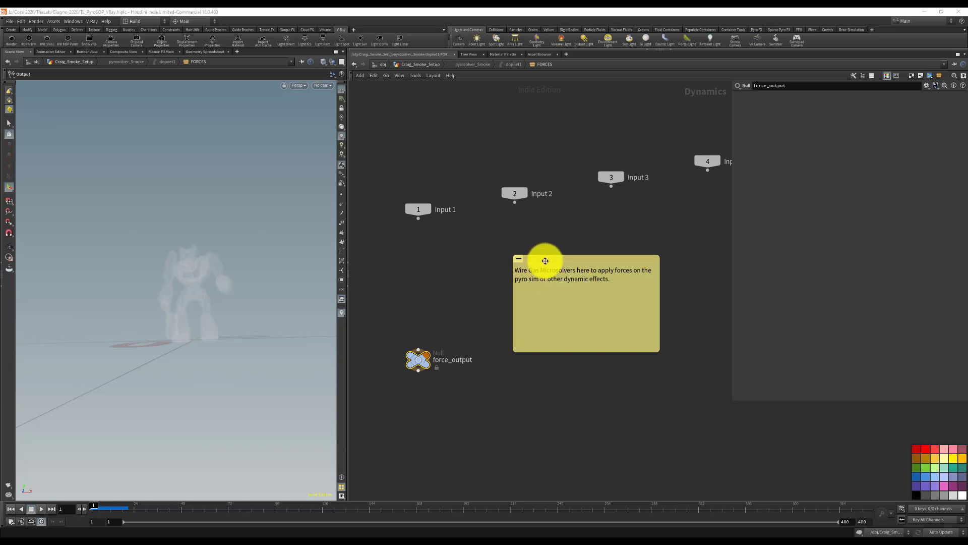
drag(547, 258, 597, 255)
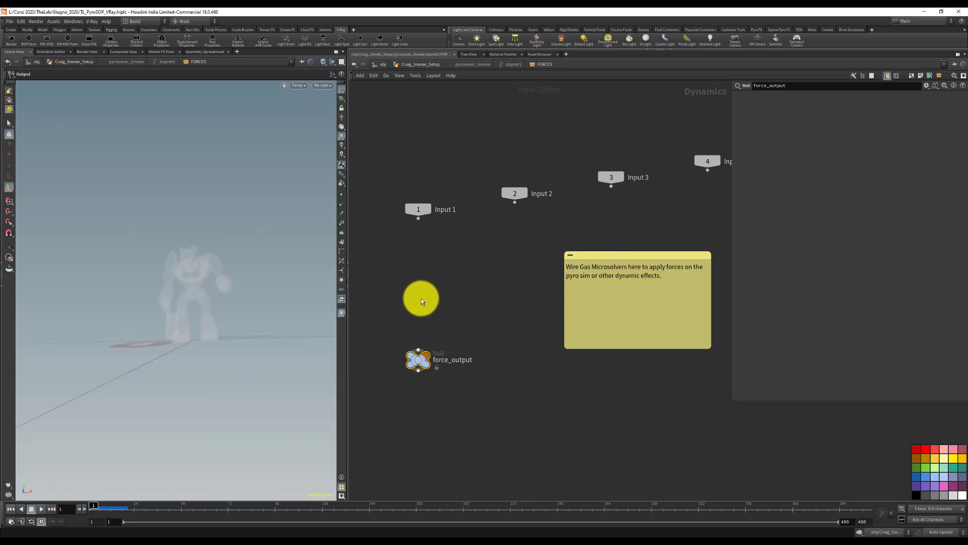
Add a Gas Damp node above force_output and wire its output into force_output
click(418, 355)
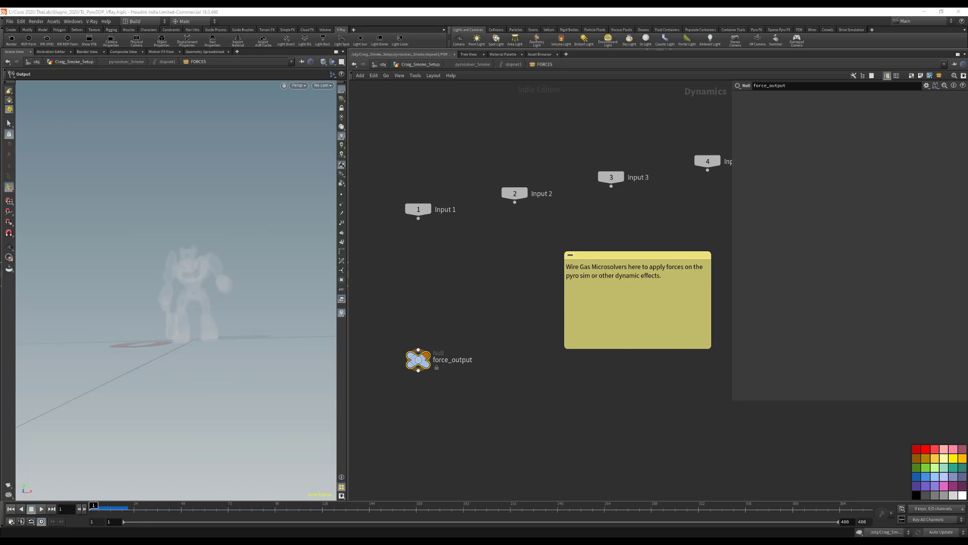
key(Tab)
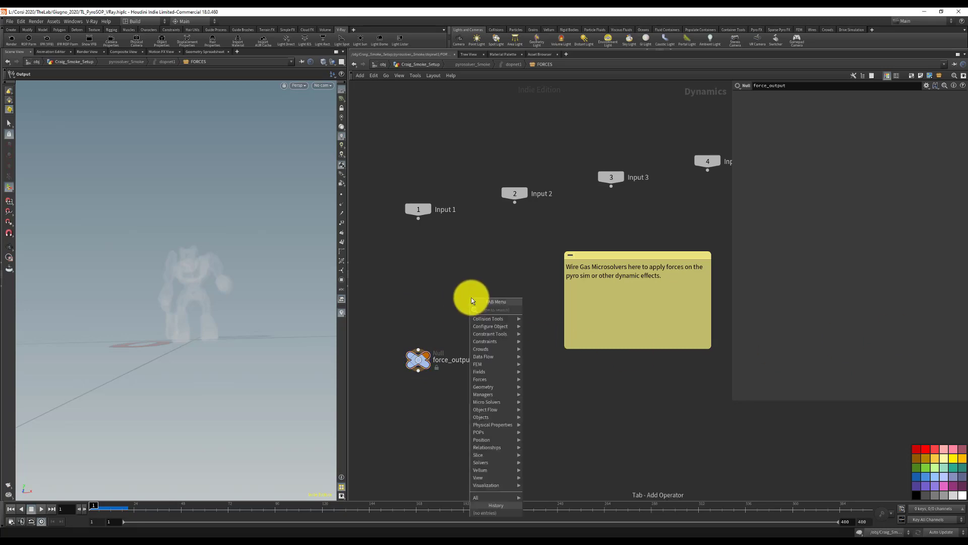
text(ga)
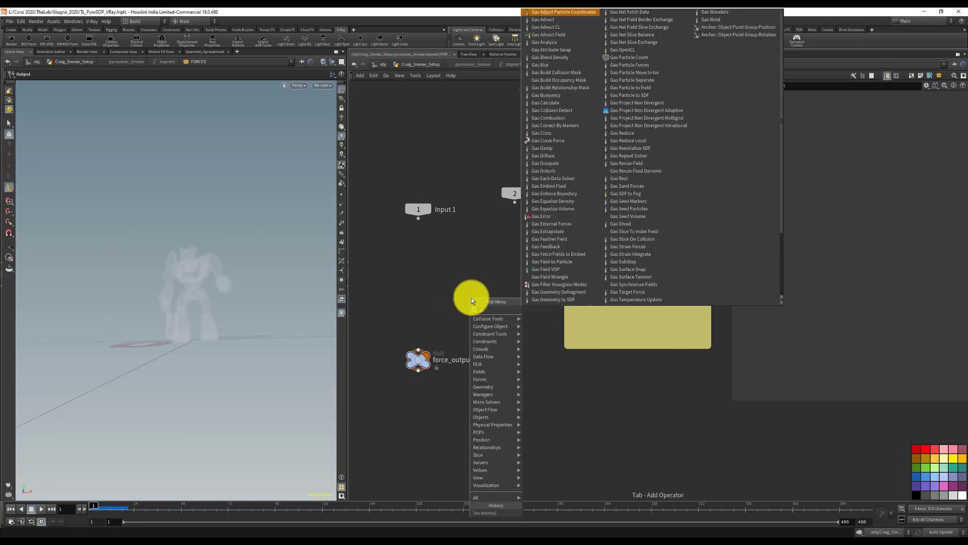
click(553, 149)
click(418, 301)
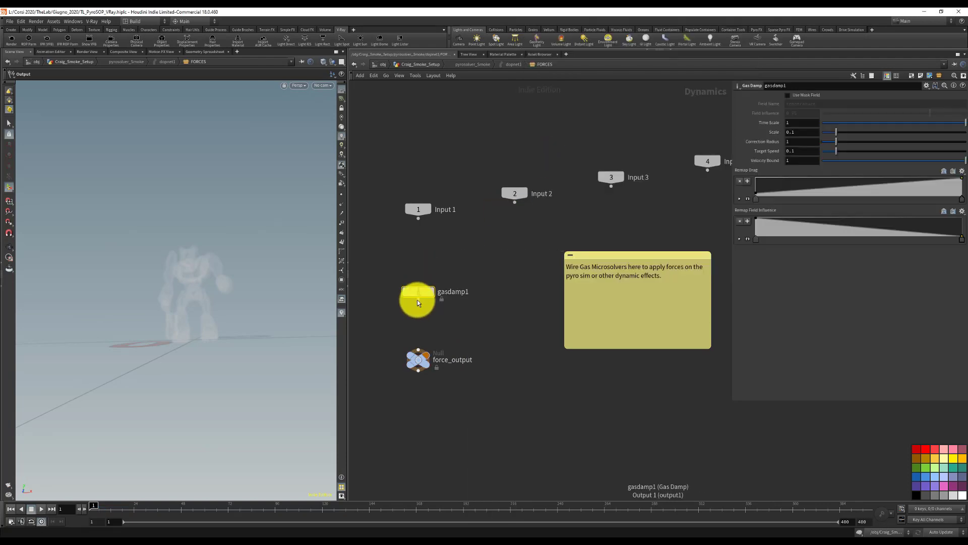
drag(418, 301, 418, 353)
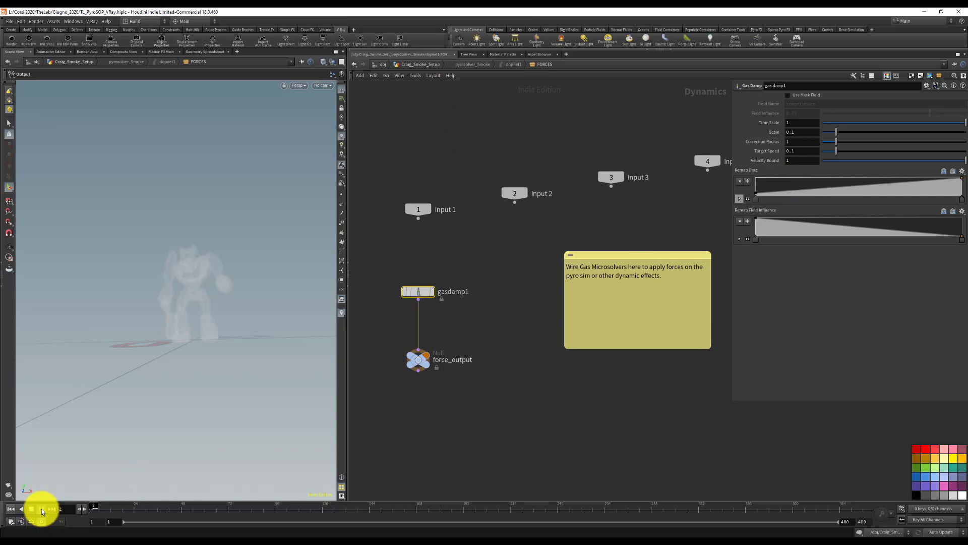
Return to the smoke setup's geometry network, play back the damped simulation for a closer look, and stop it
click(11, 509)
click(422, 65)
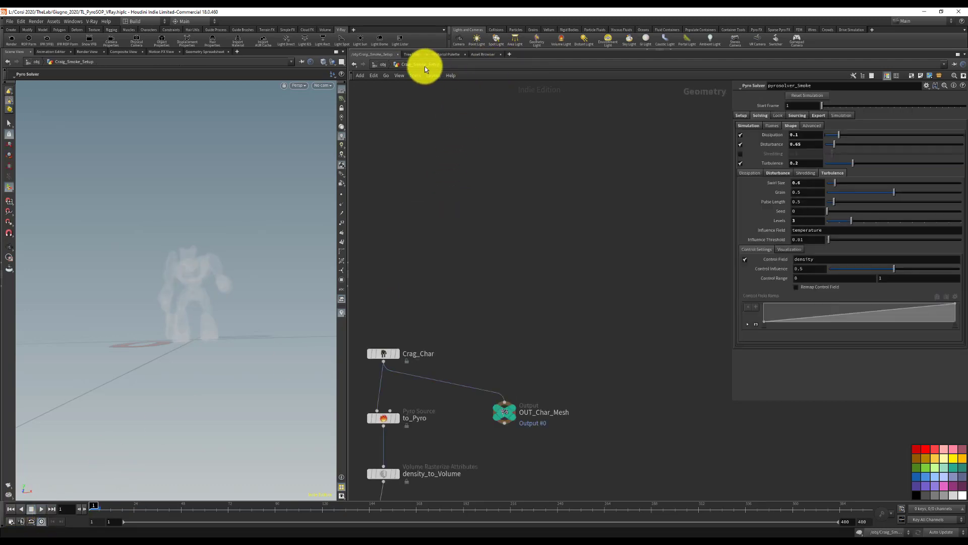
middle_drag(494, 306, 577, 173)
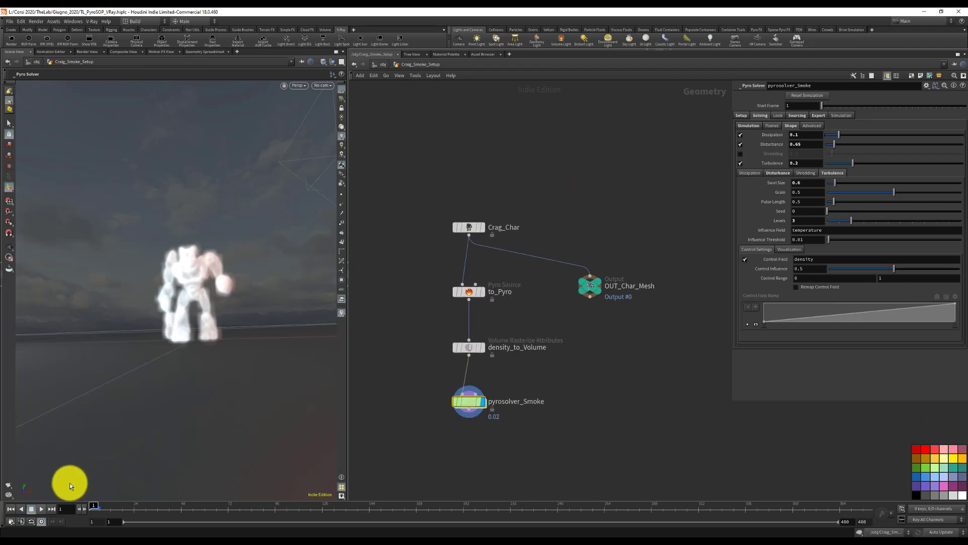
click(41, 508)
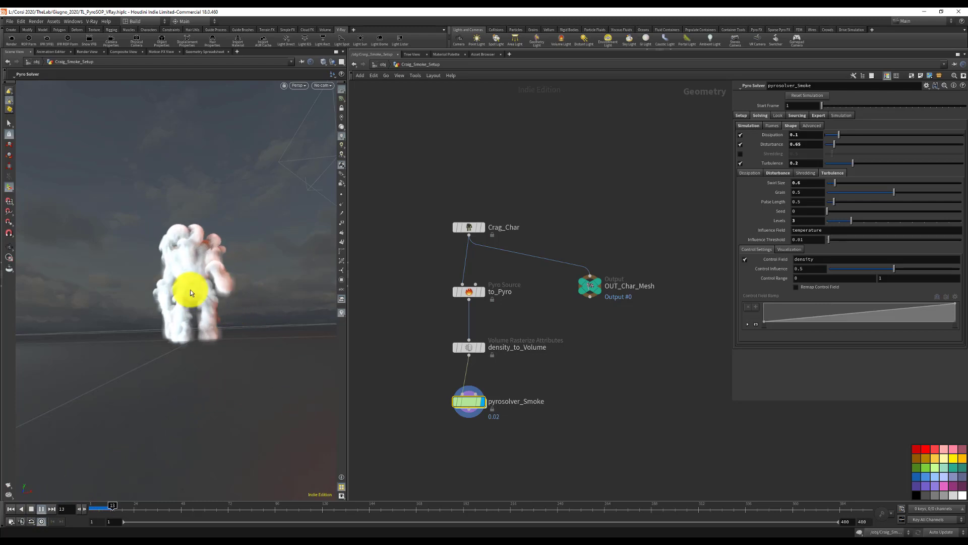
right_drag(241, 250, 153, 405)
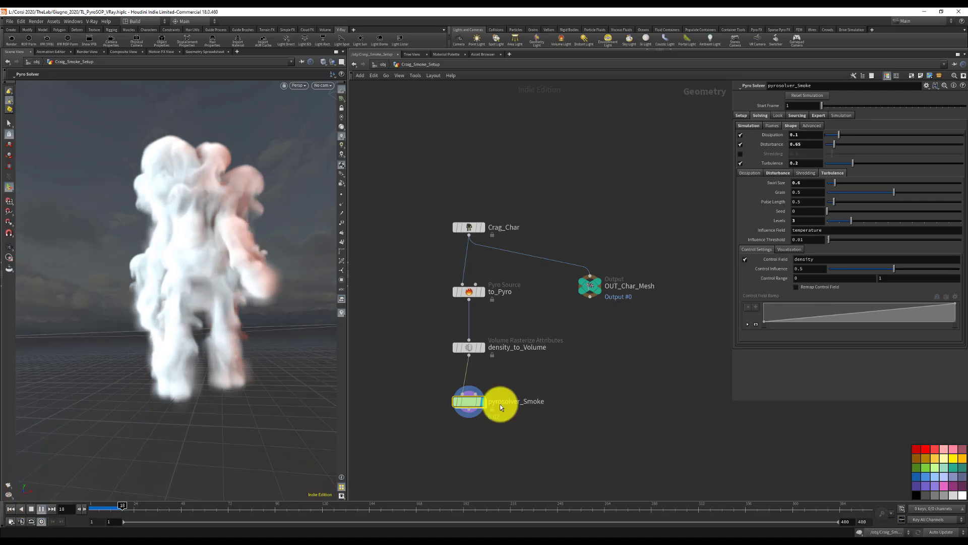
key(Escape)
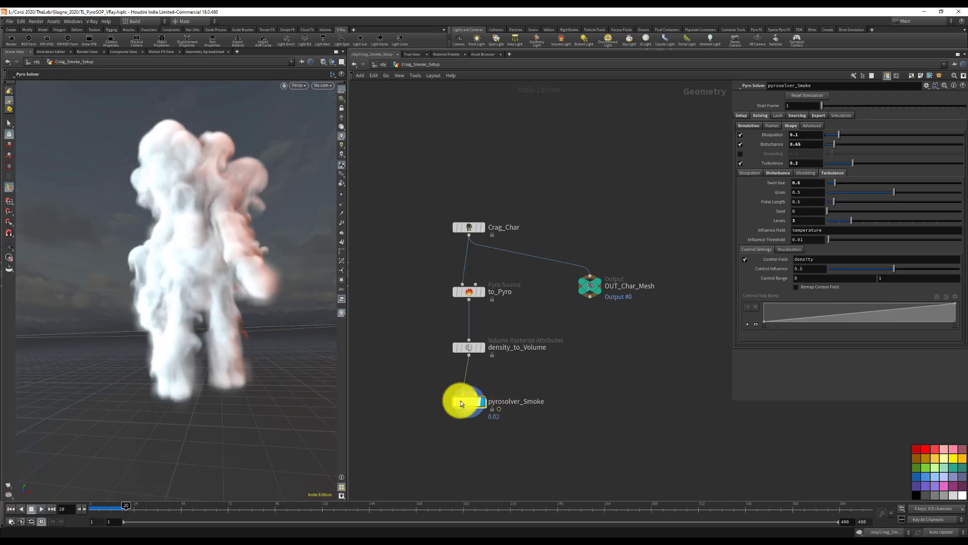
Set the Gas Damp node's Scale to 0.2 in the FORCES network inside pyrosolver_Smoke
double_click(461, 401)
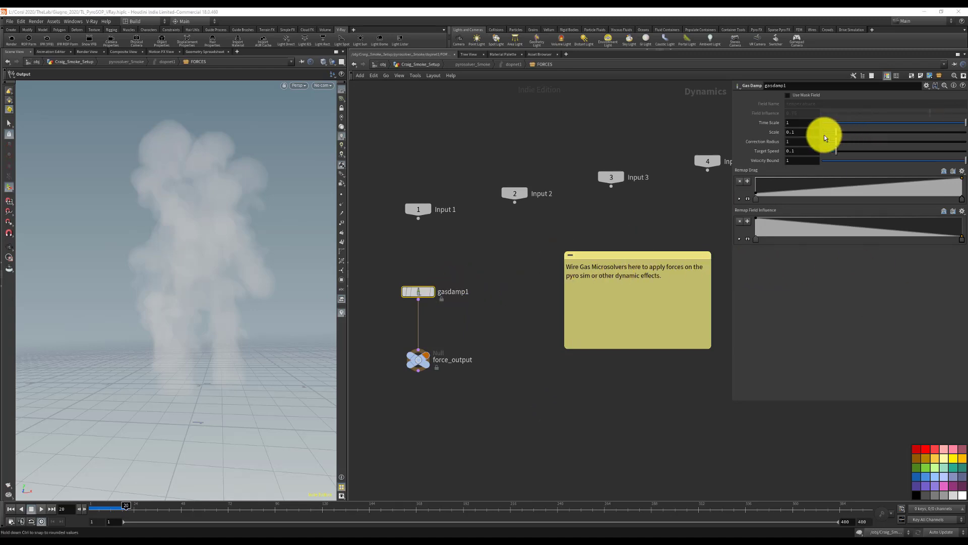
click(804, 132)
text(0.2)
key(Return)
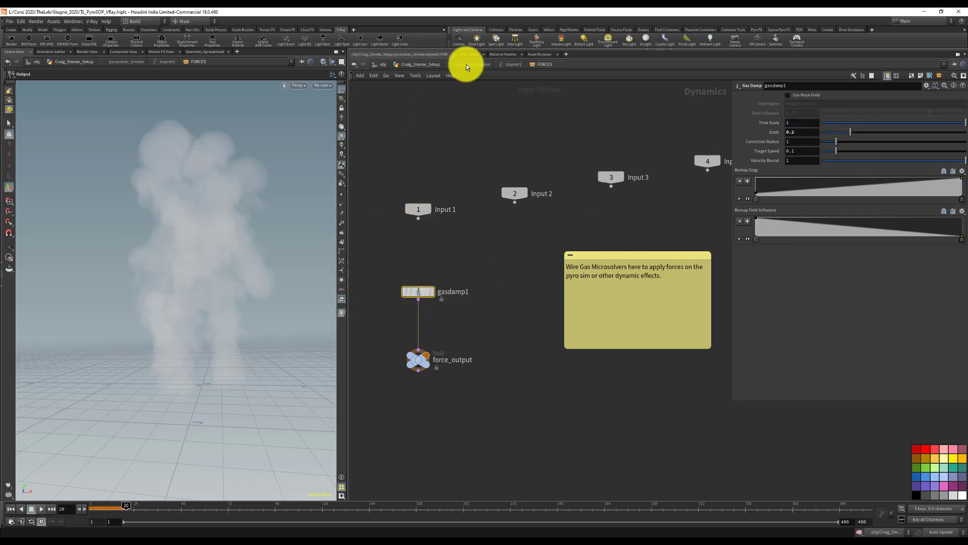
Return to the smoke setup's geometry network, preview the more strongly damped simulation, and rewind to the first frame
click(504, 65)
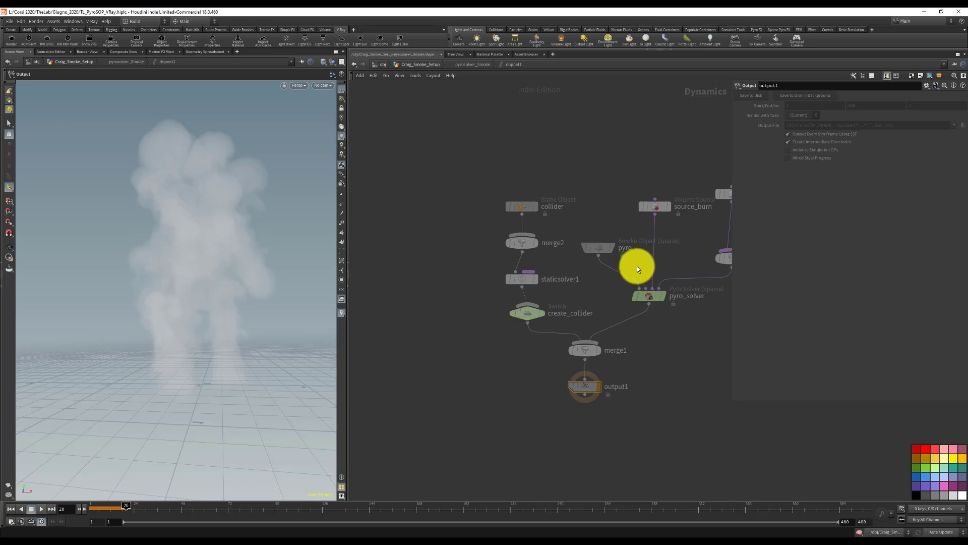
click(482, 64)
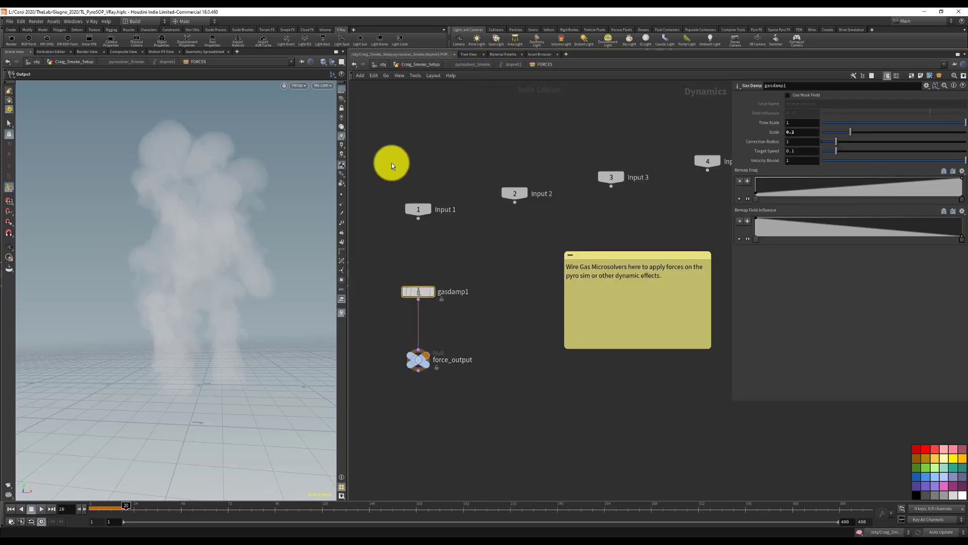
click(417, 64)
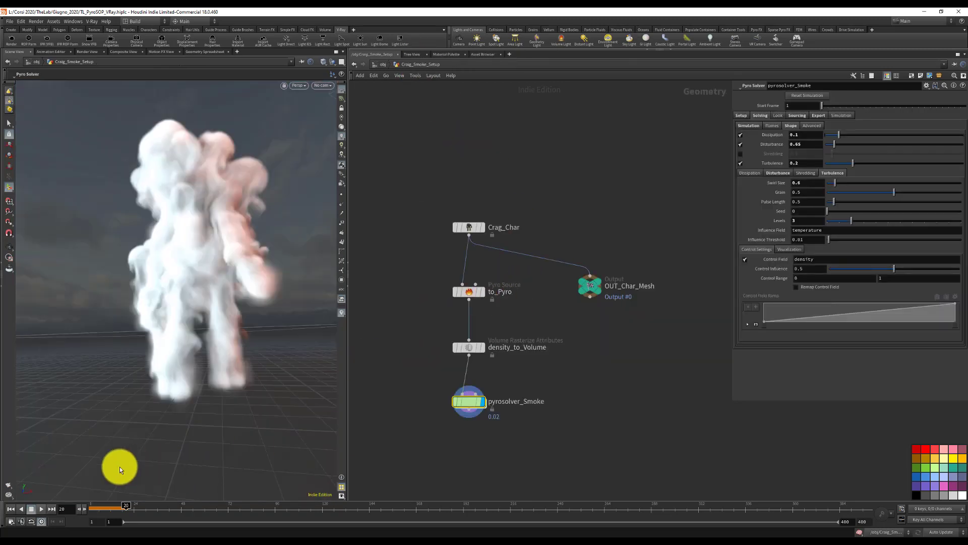
click(41, 508)
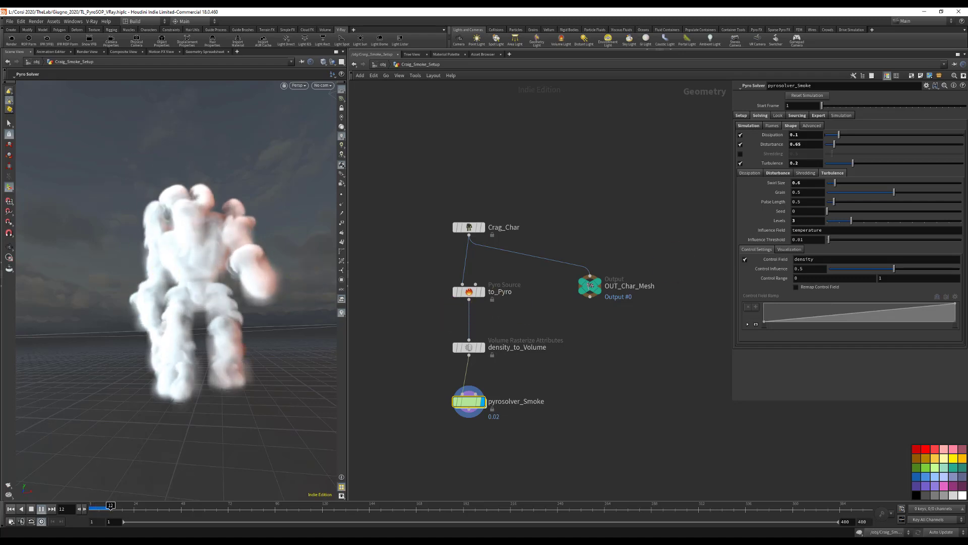
mouse_move(589, 286)
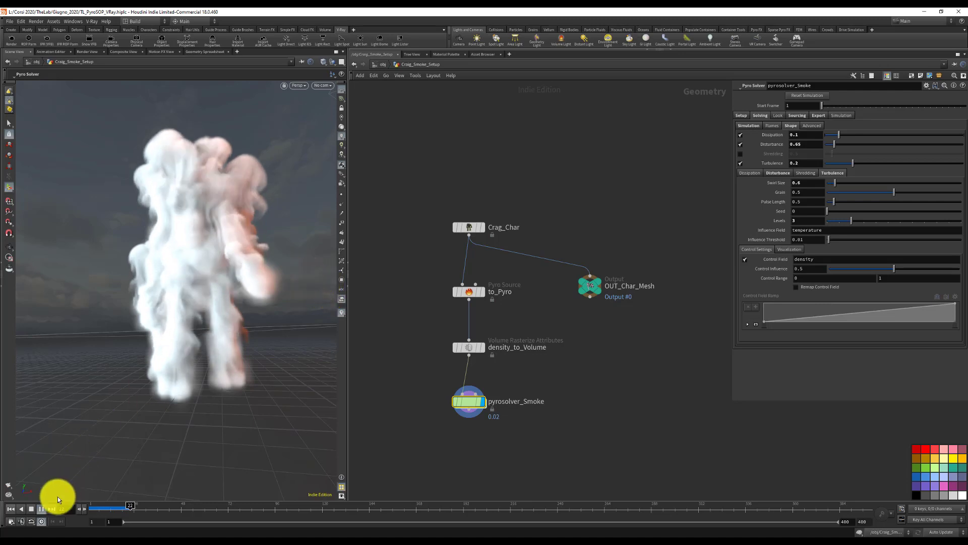
click(10, 509)
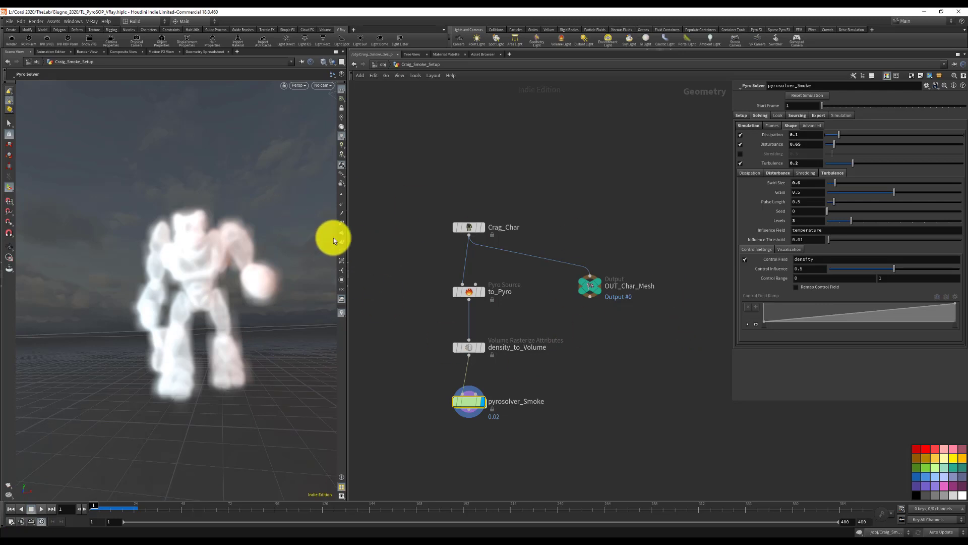
Insert a Merge node between gasdamp1 and force_output in the FORCES network and move gasdamp1 up to make room
double_click(468, 401)
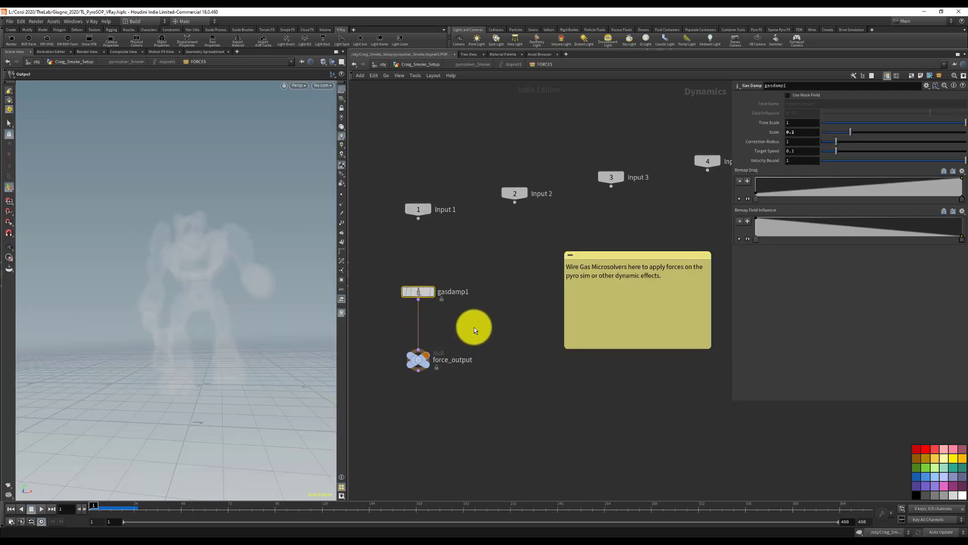
middle_drag(474, 316, 550, 312)
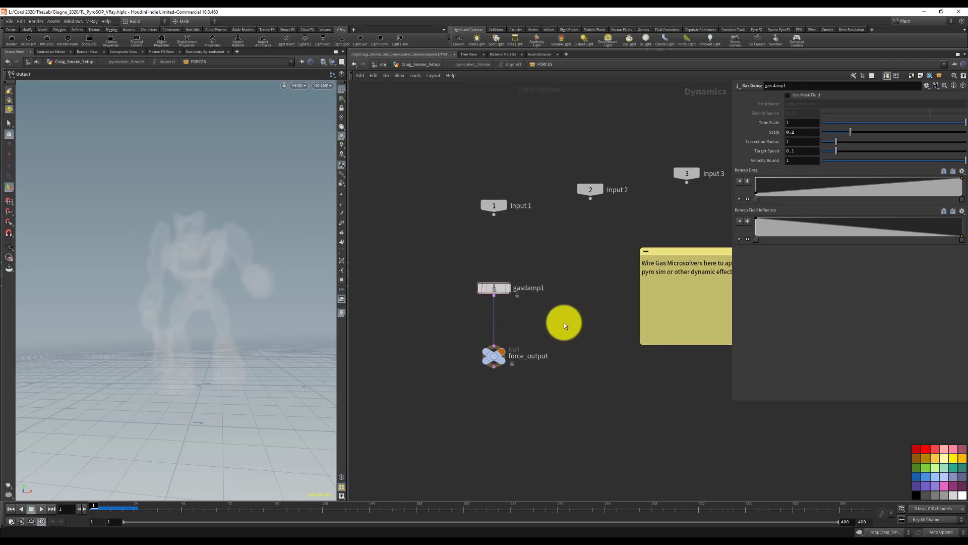
key(Tab)
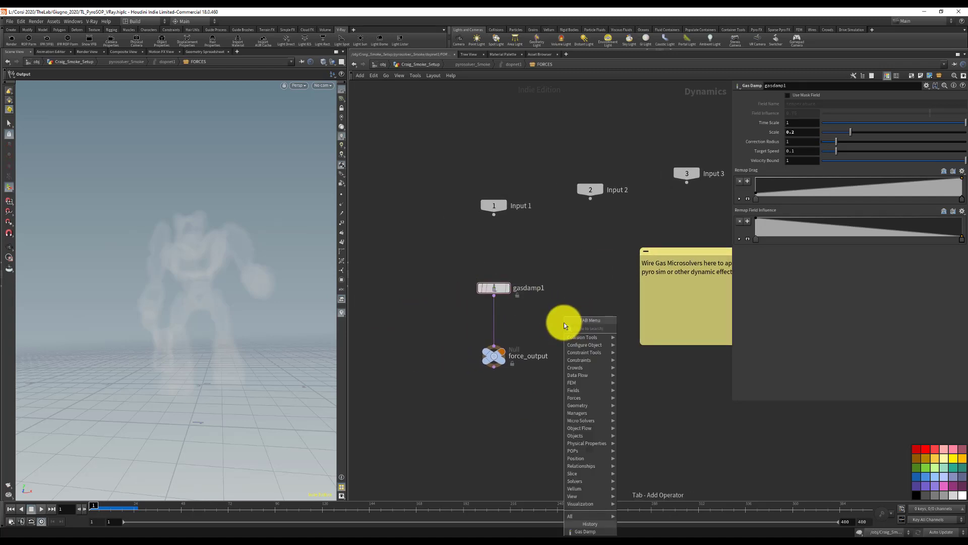
text(merge)
click(630, 328)
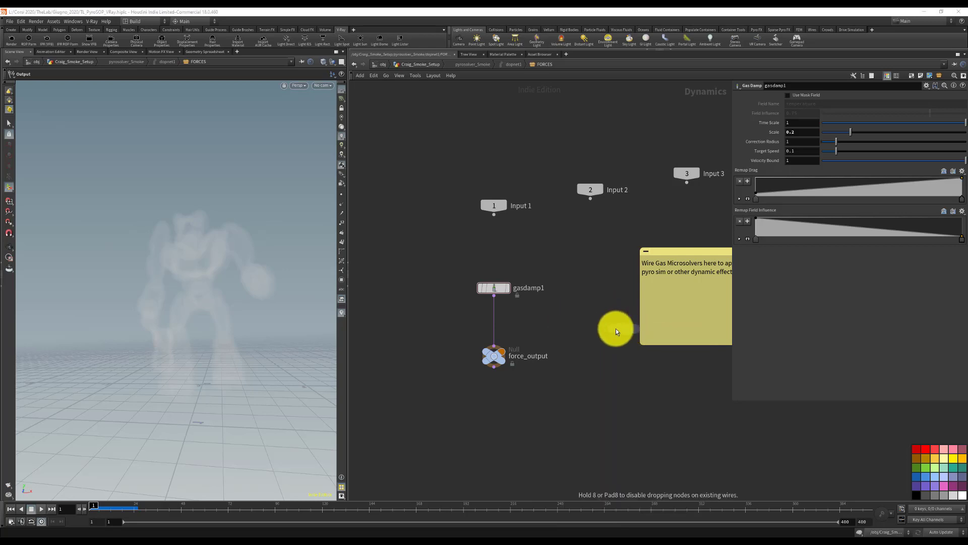
click(496, 325)
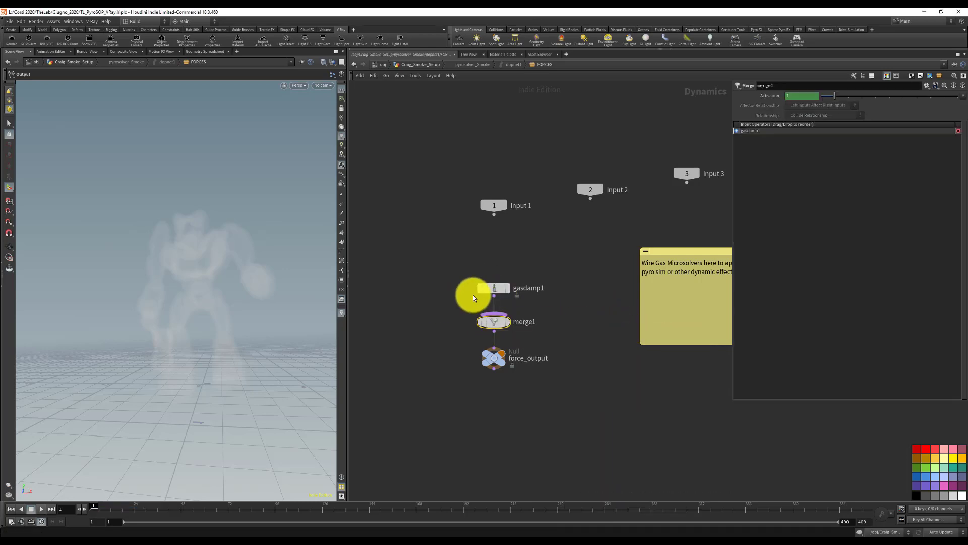
drag(497, 290, 495, 271)
Add a Gas Turbulence node beside gasdamp1 and wire its output into merge1
key(Tab)
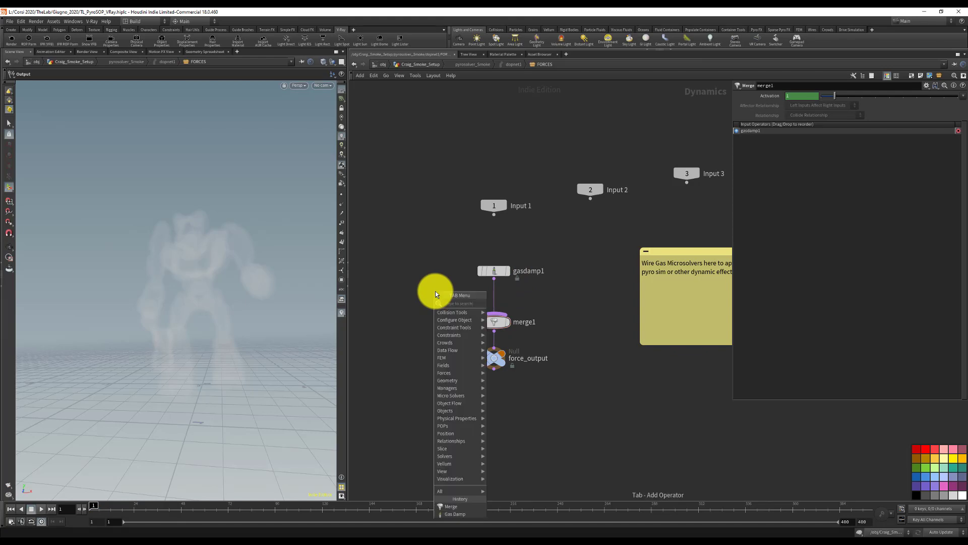
text(gas)
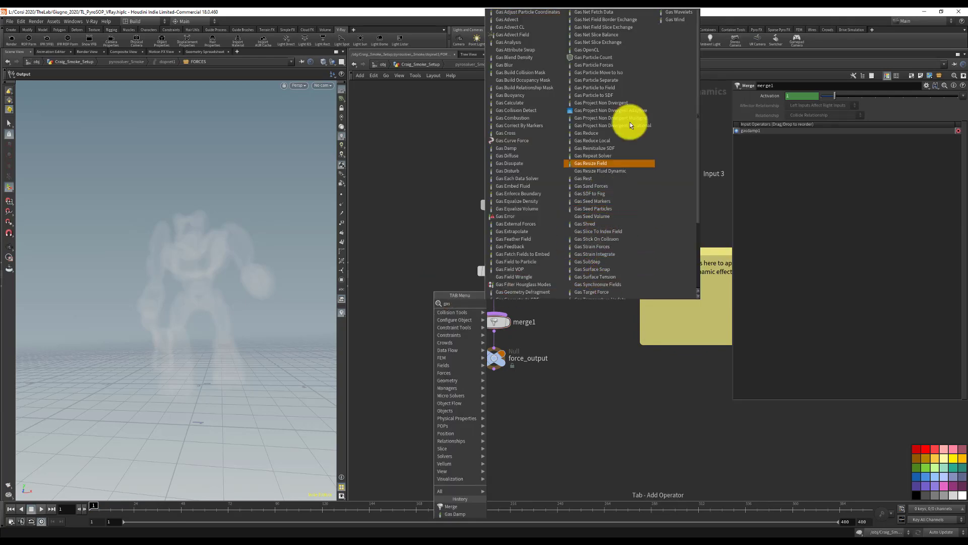
scroll(629, 113, down, 2)
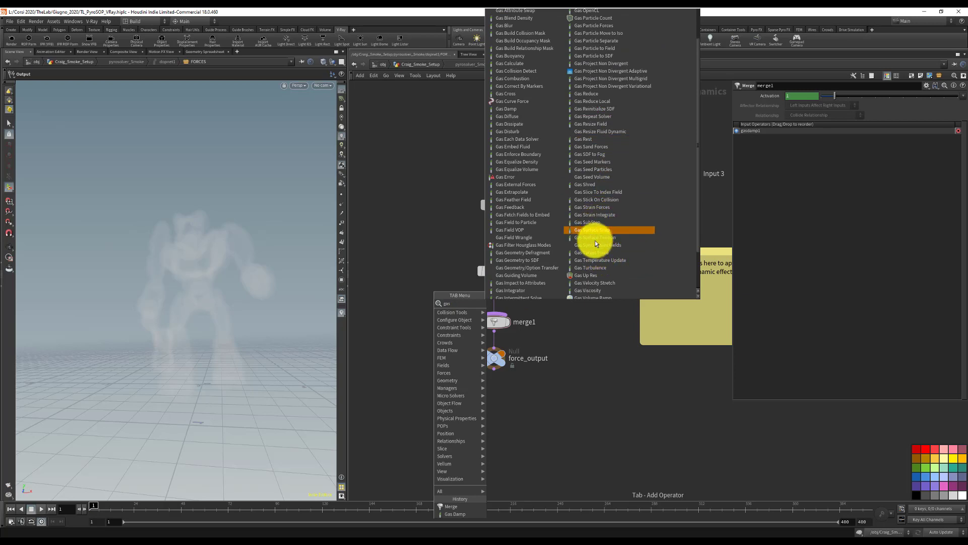
click(591, 268)
click(429, 283)
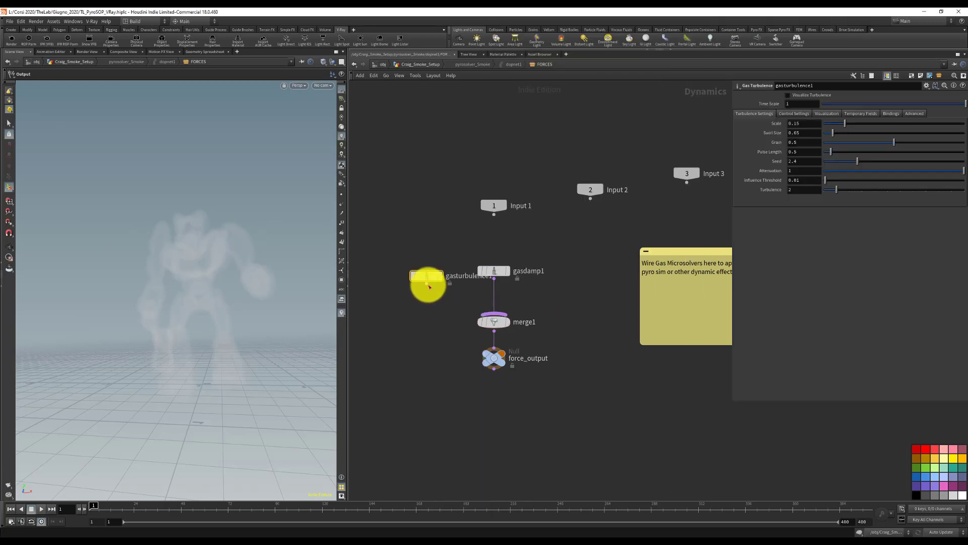
drag(427, 284, 494, 322)
Reorder merge1's inputs so gasturbulence1 comes before gasdamp1, and space the two force nodes apart
click(493, 322)
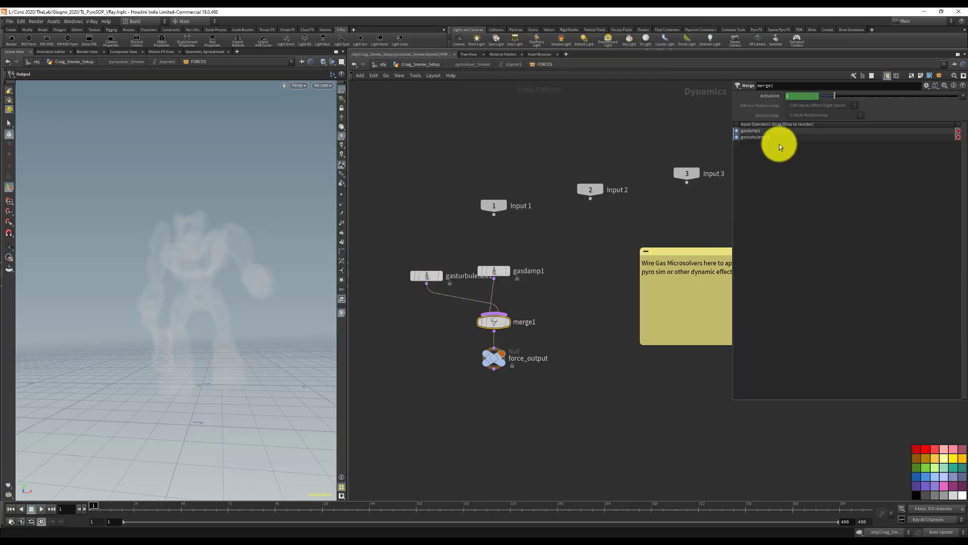
drag(731, 137, 733, 128)
drag(496, 274, 503, 271)
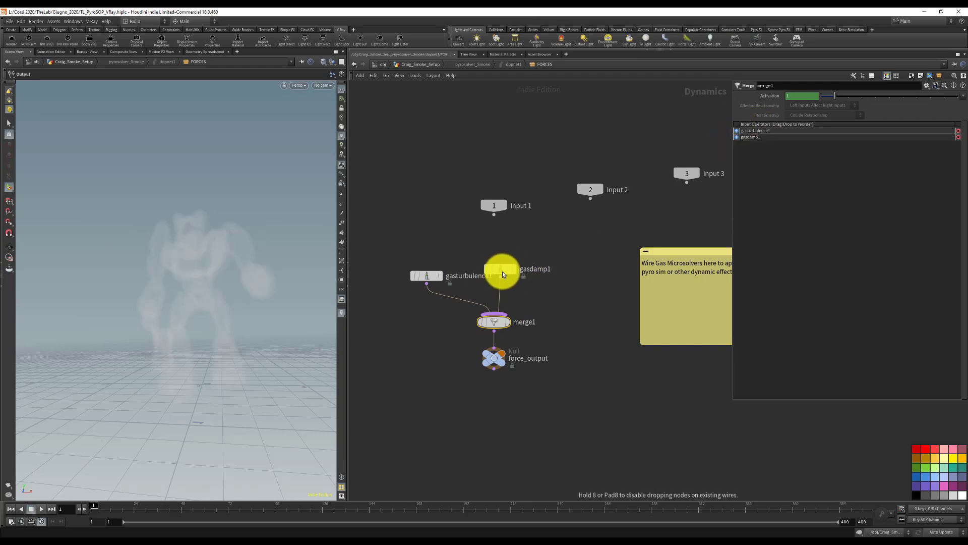
drag(425, 275, 399, 271)
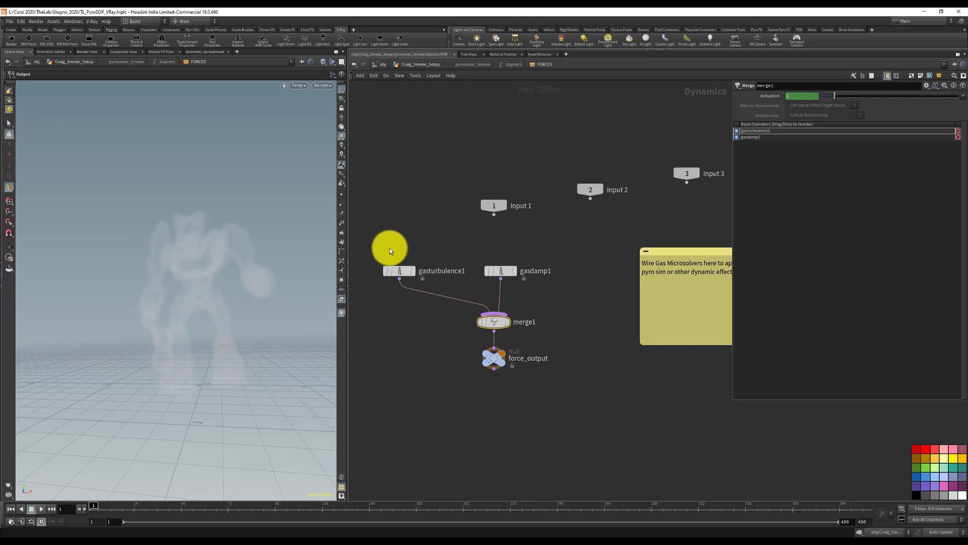
Set gasturbulence1's Swirl Size to 0.15 and preview the simulation from the smoke setup's geometry network
click(400, 269)
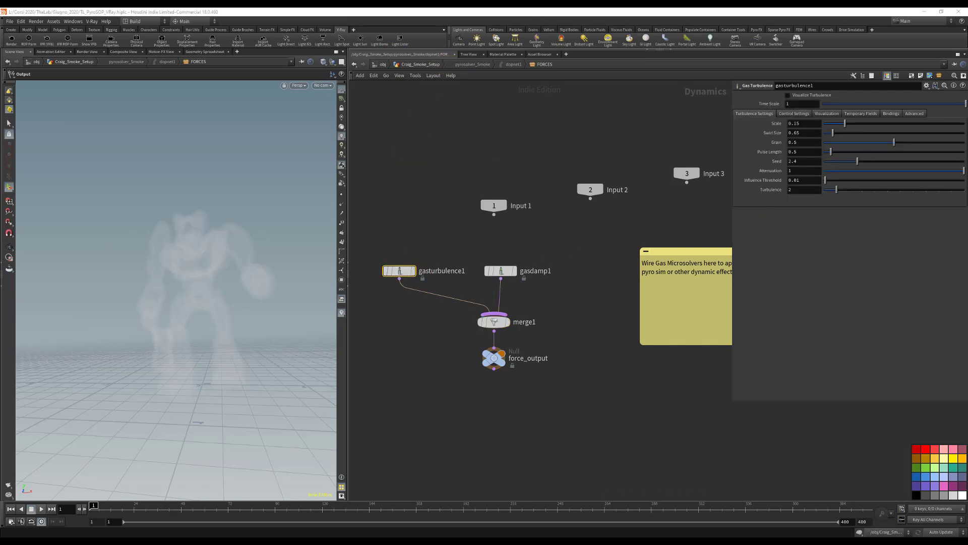
click(808, 133)
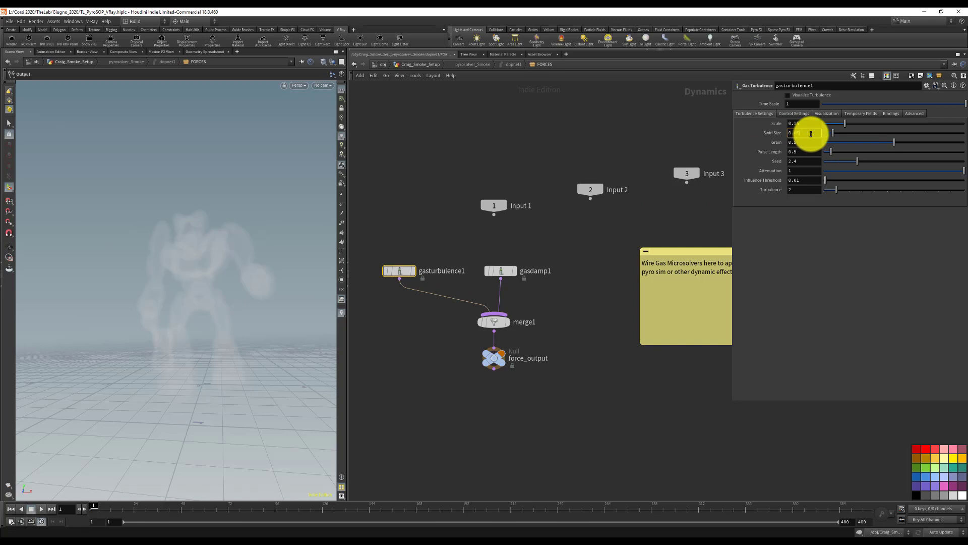
click(421, 65)
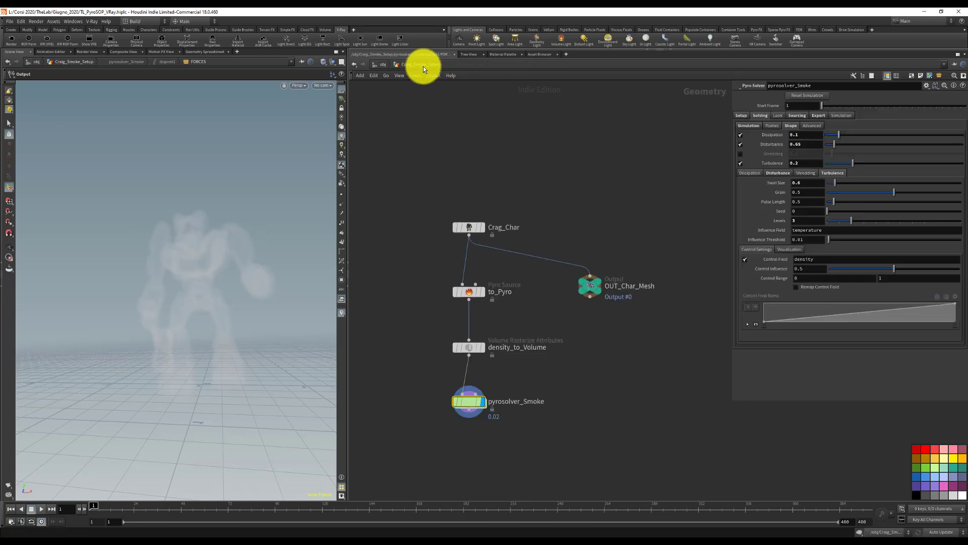
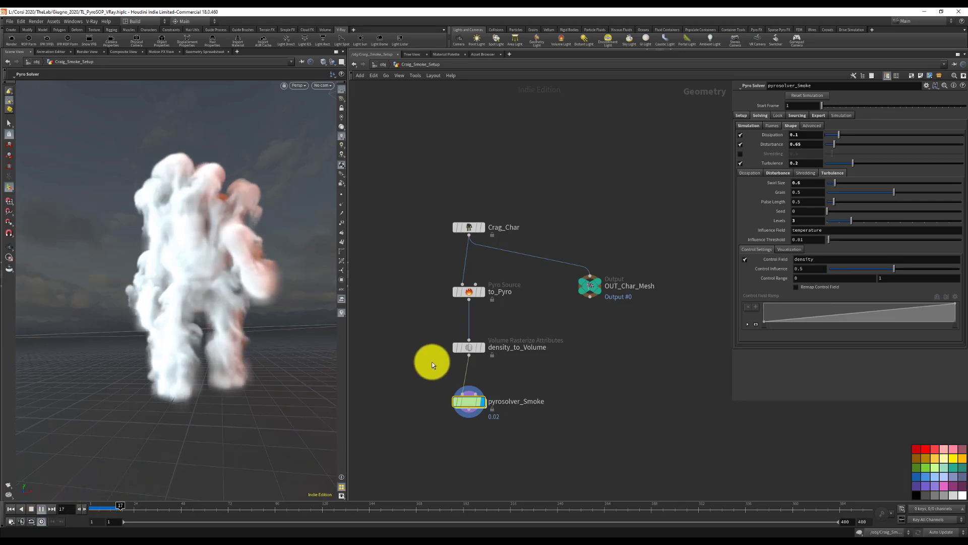
Reopen the FORCES network, set gasturbulence1's Scale to 0.25, and edit its Turbulence value
double_click(468, 400)
click(405, 272)
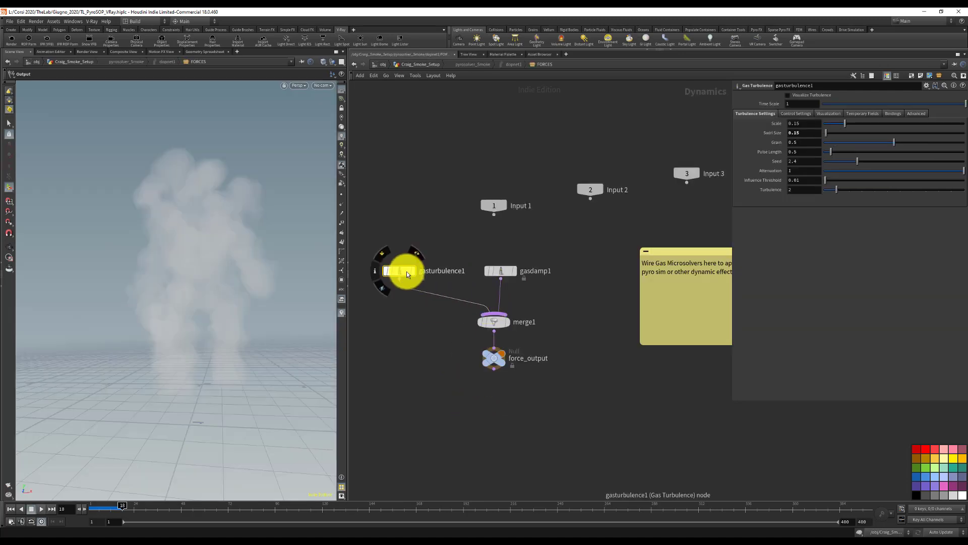
click(806, 122)
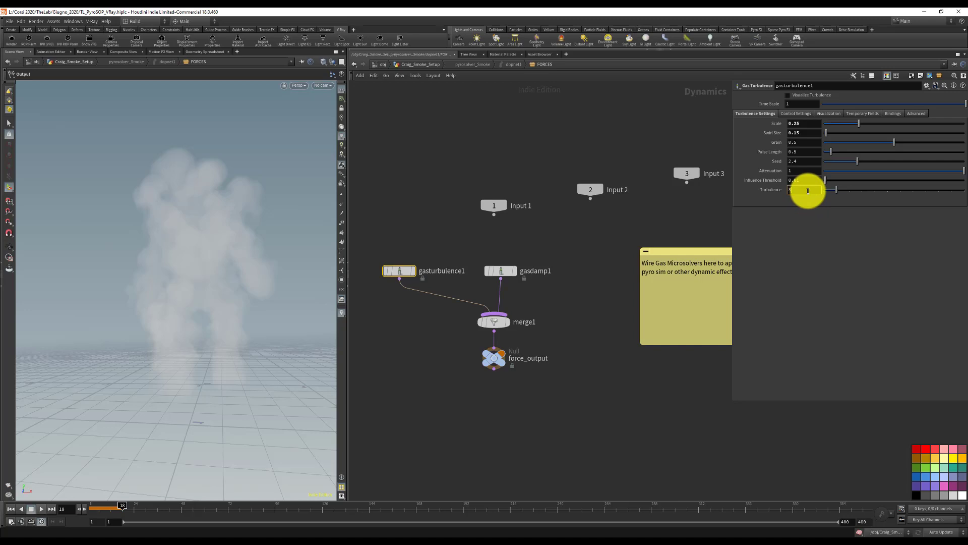
key(Return)
Go back to the geometry network, play the simulation from the first frame with the new turbulence, stop it, and rewind
click(395, 68)
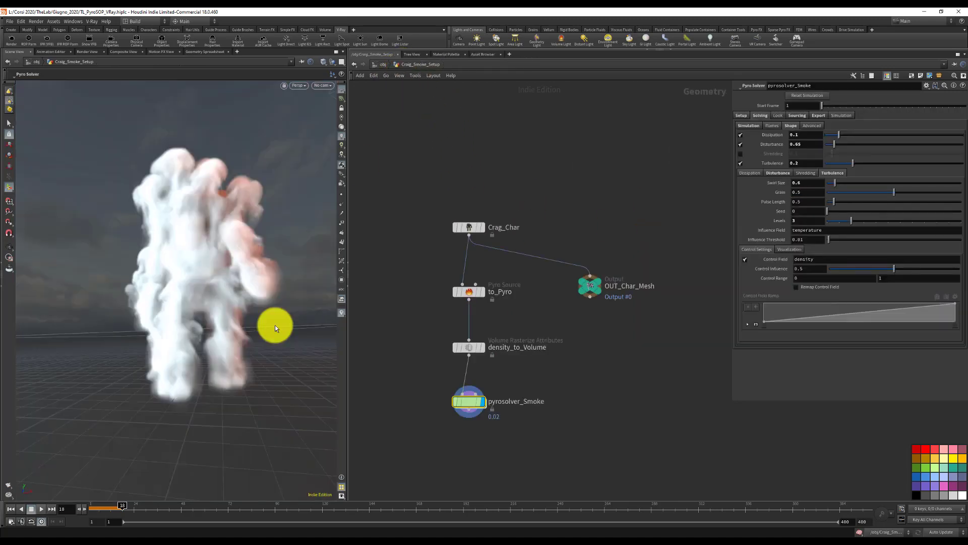
click(11, 510)
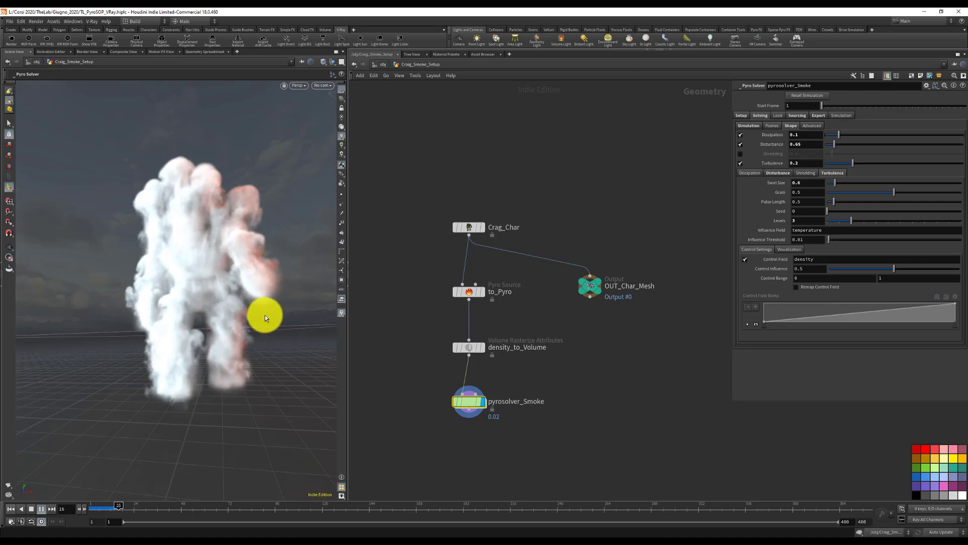
click(29, 511)
click(11, 510)
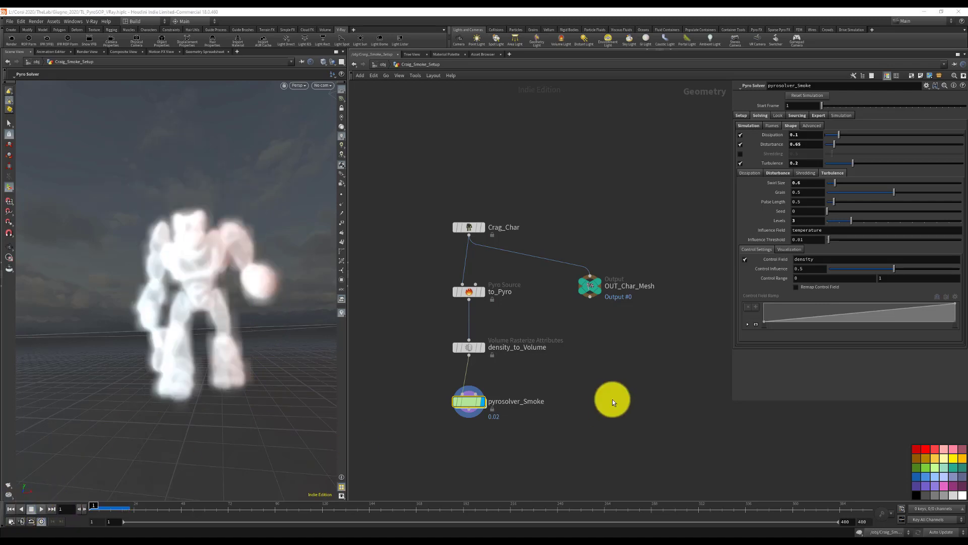
Set pyrosolver_Smoke's Smoke Color to a near-black grey of 0.0125 in all three channels and close the color editor
click(777, 115)
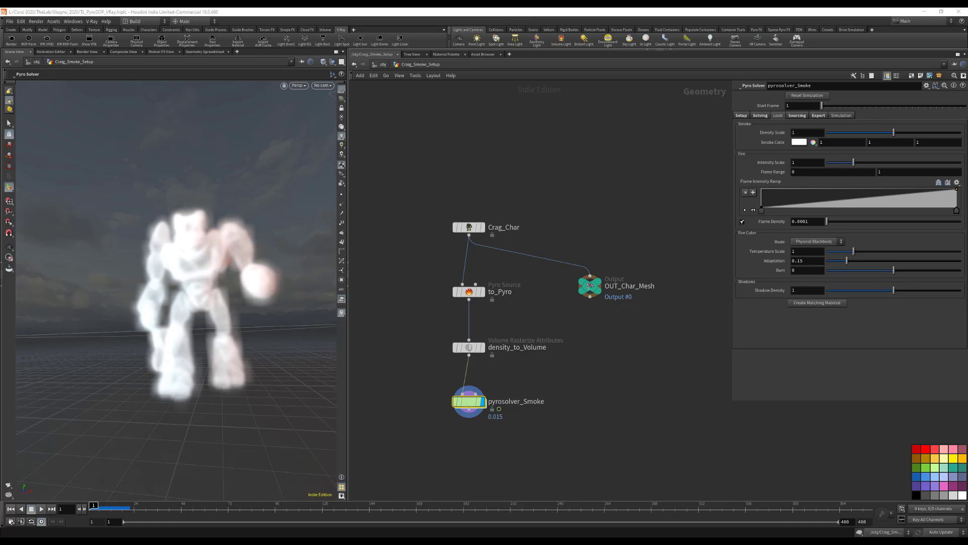
click(799, 142)
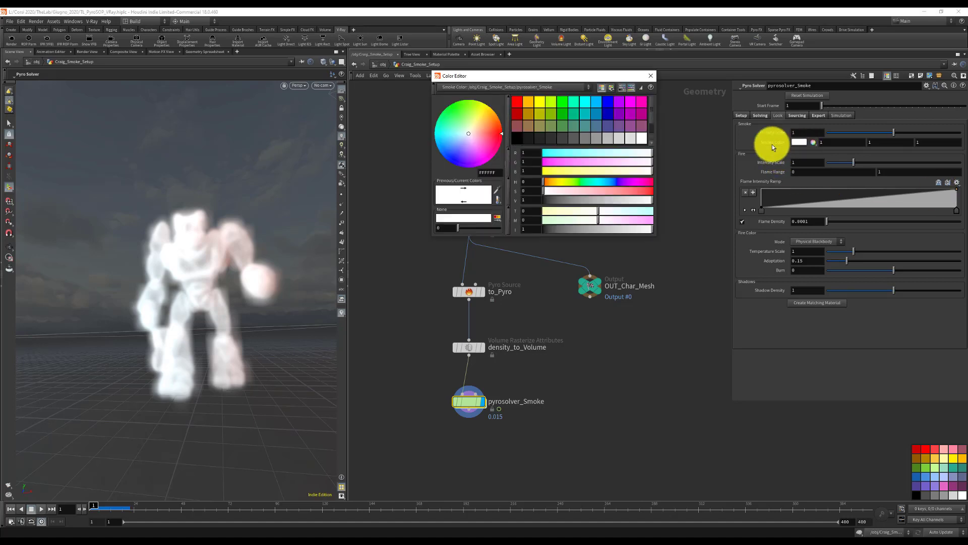
click(558, 139)
click(540, 140)
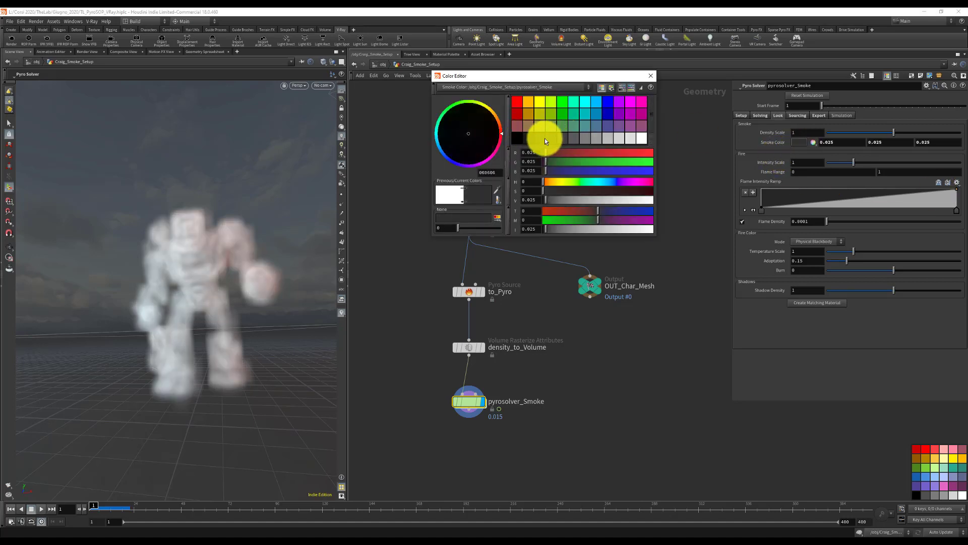
click(529, 139)
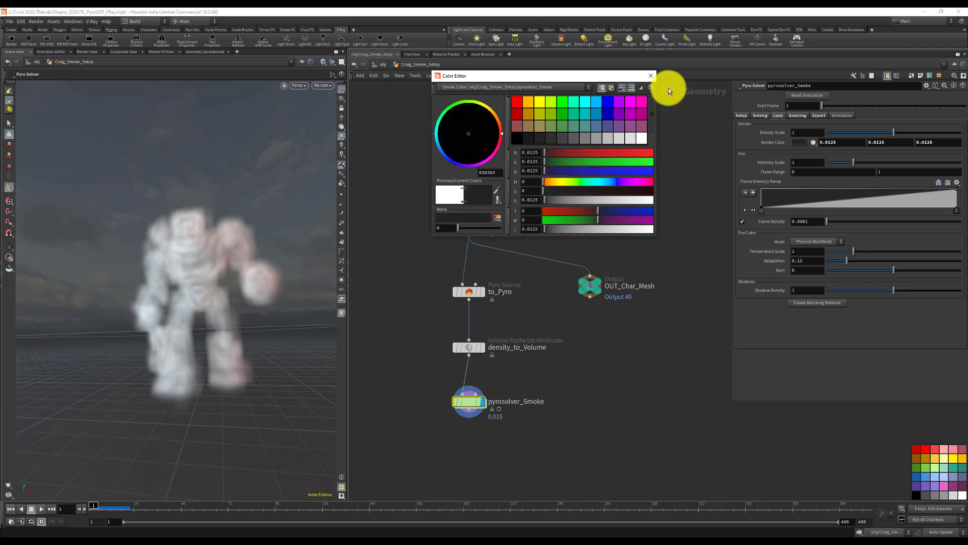
click(650, 75)
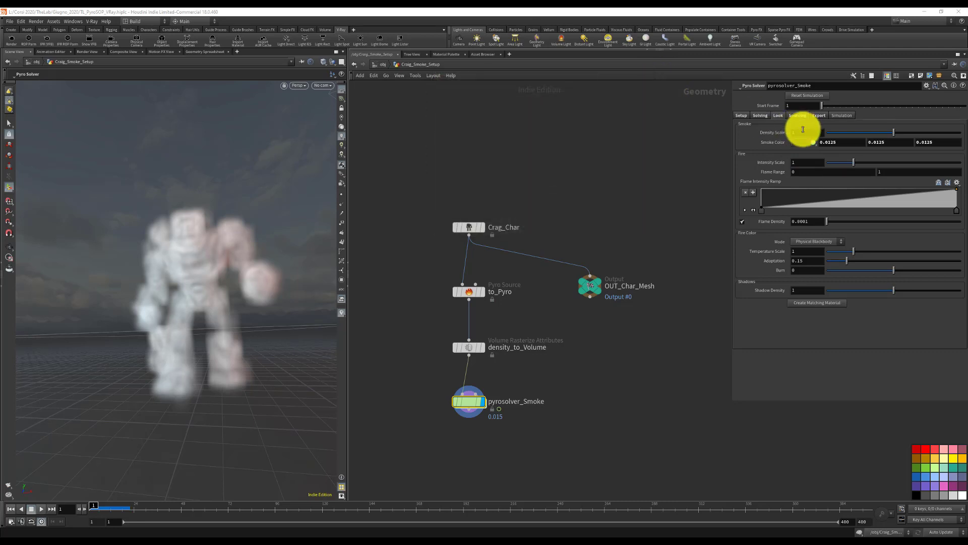
Try a higher smoke Density Scale on pyrosolver_Smoke and return it to 1
drag(893, 132, 915, 130)
click(809, 133)
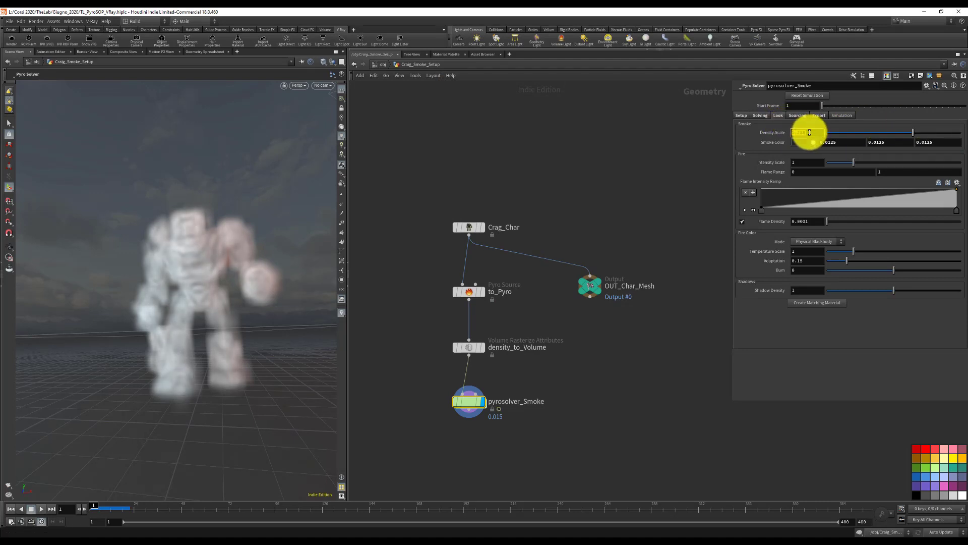
text(1)
key(Return)
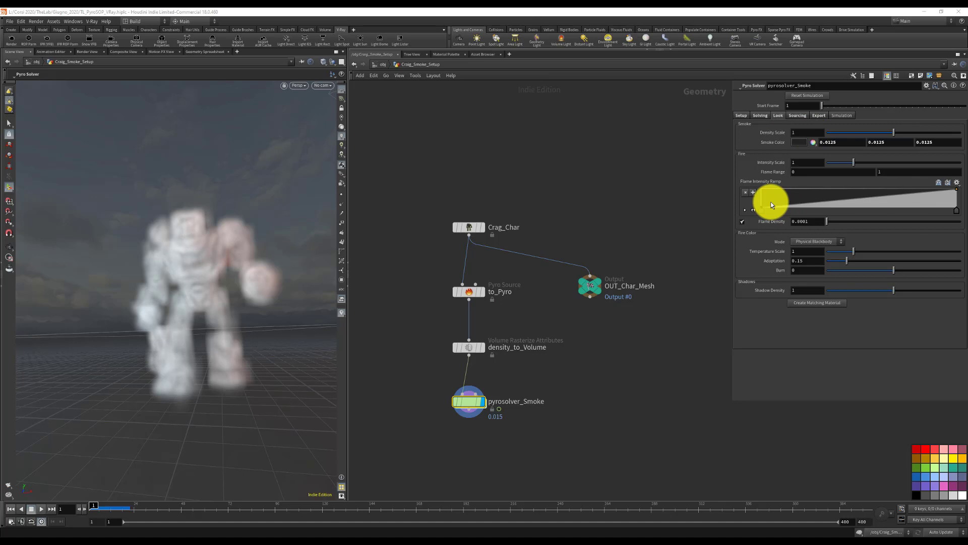
Open the solver's FORCES network, add a Gas Wind node beside gasdamp1, and connect it to merge1
click(736, 120)
click(756, 116)
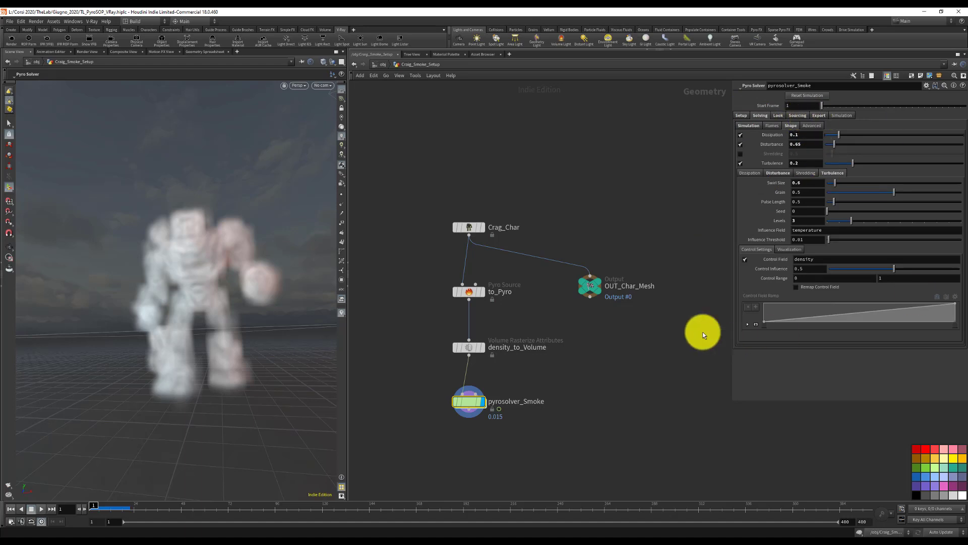
double_click(470, 404)
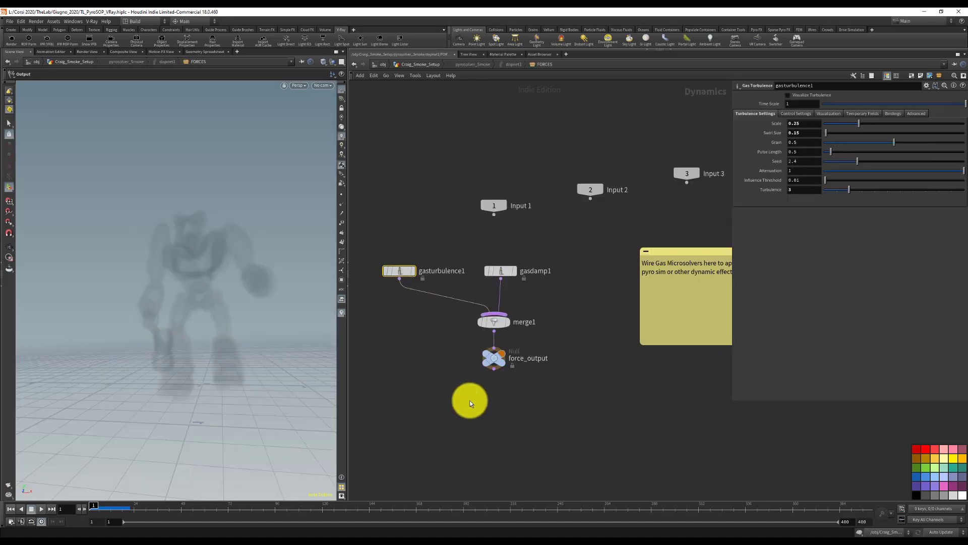
mouse_move(503, 272)
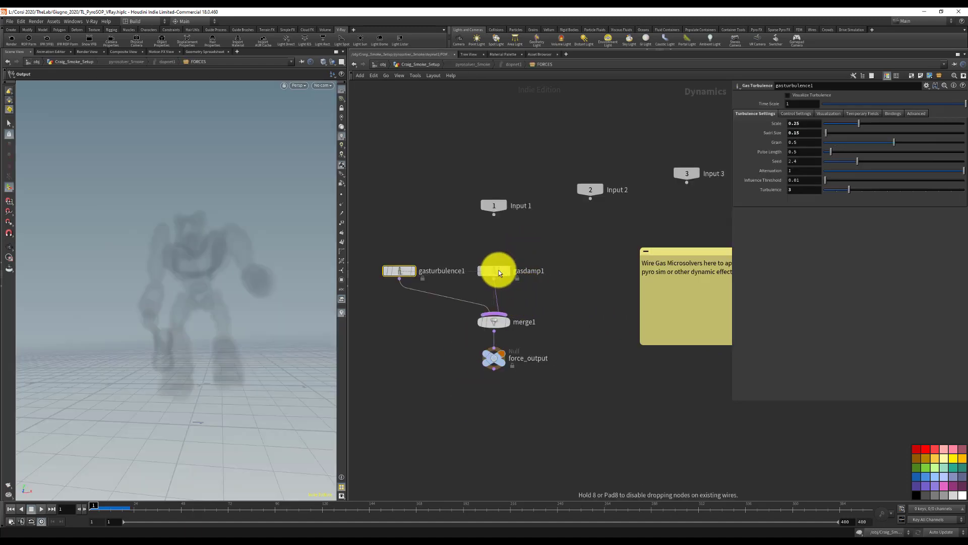
key(Tab)
text(gas)
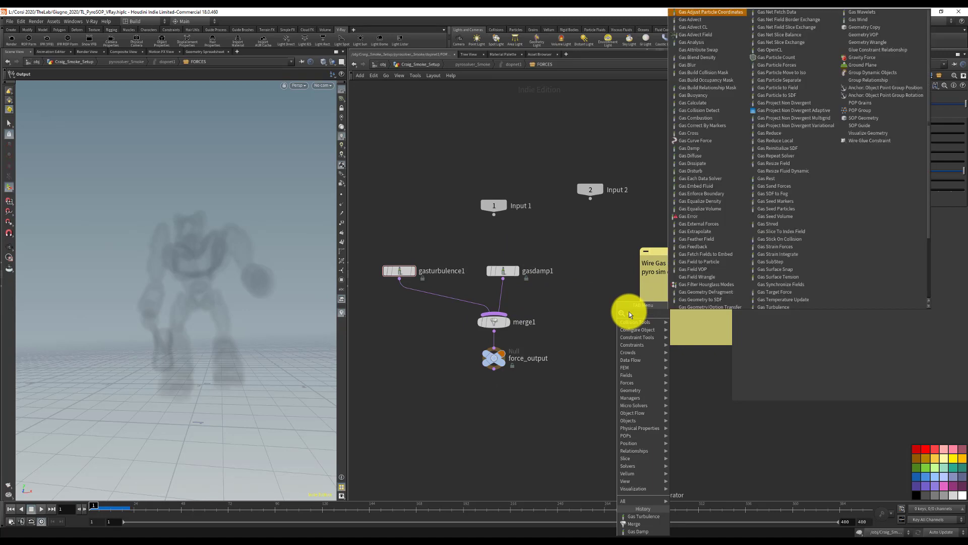
click(868, 20)
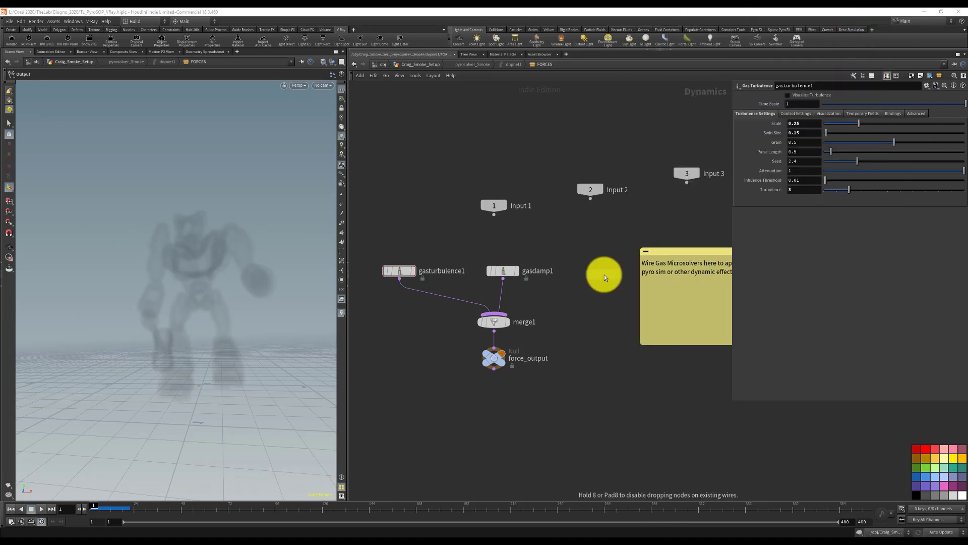
click(601, 274)
drag(567, 301, 512, 325)
drag(595, 273, 584, 273)
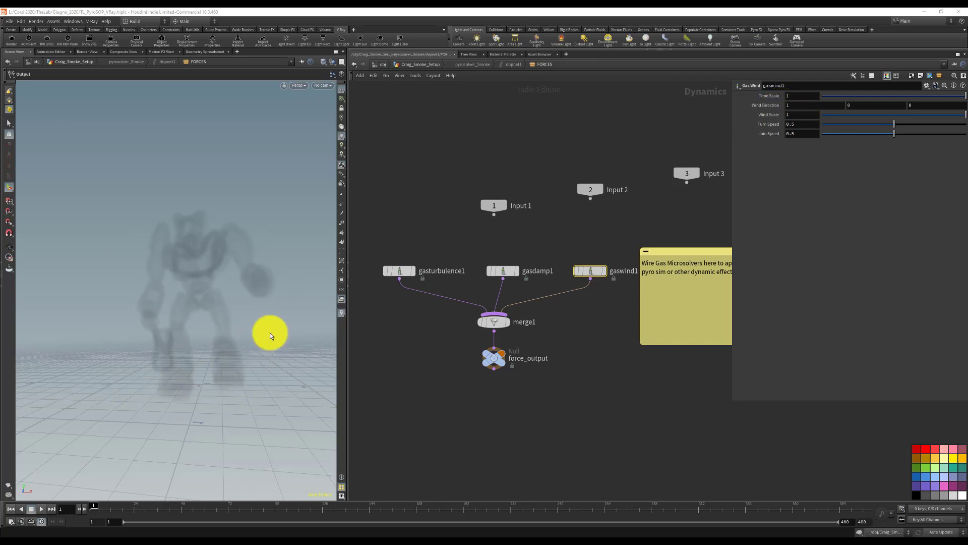
Set gaswind1's Wind Direction to -1 in X and -1 in Z
click(799, 105)
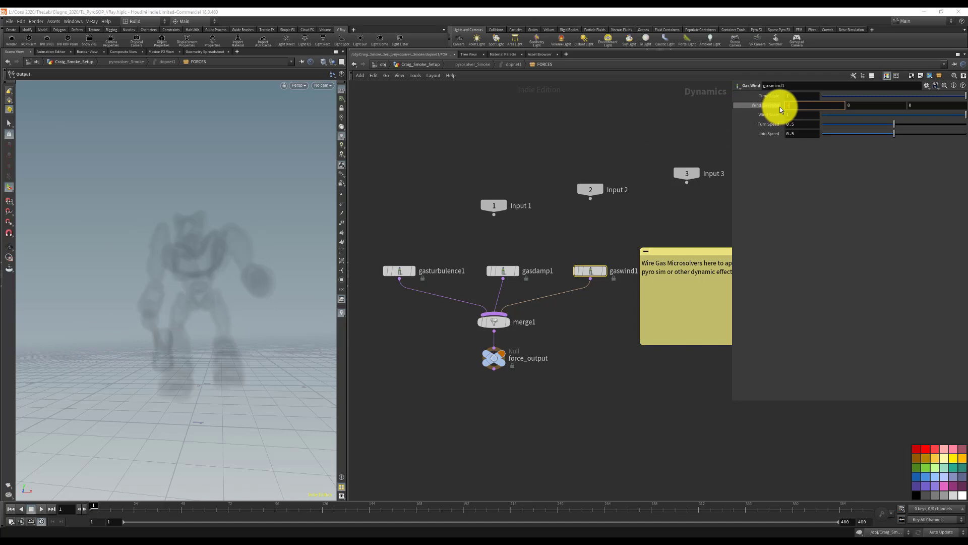
text(-1)
key(Return)
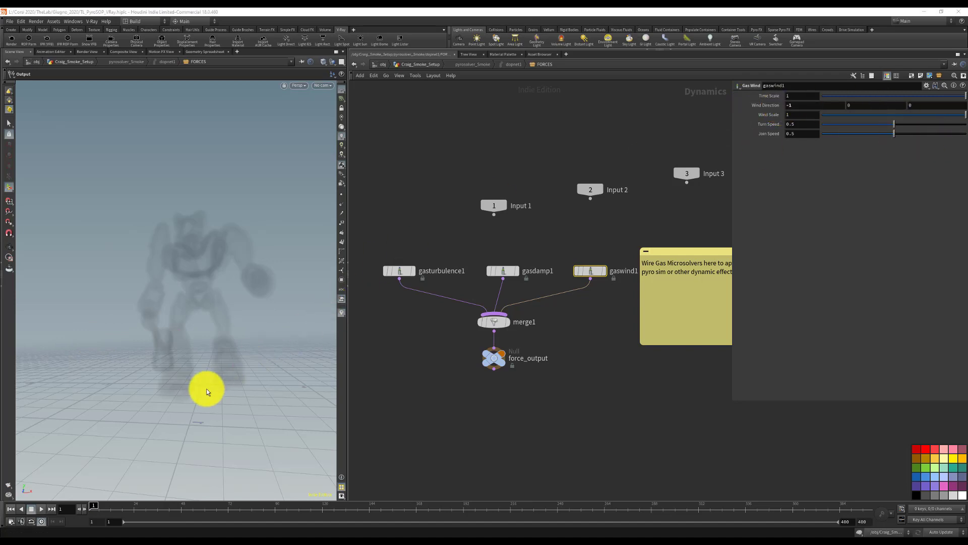
drag(200, 382, 158, 367)
click(916, 106)
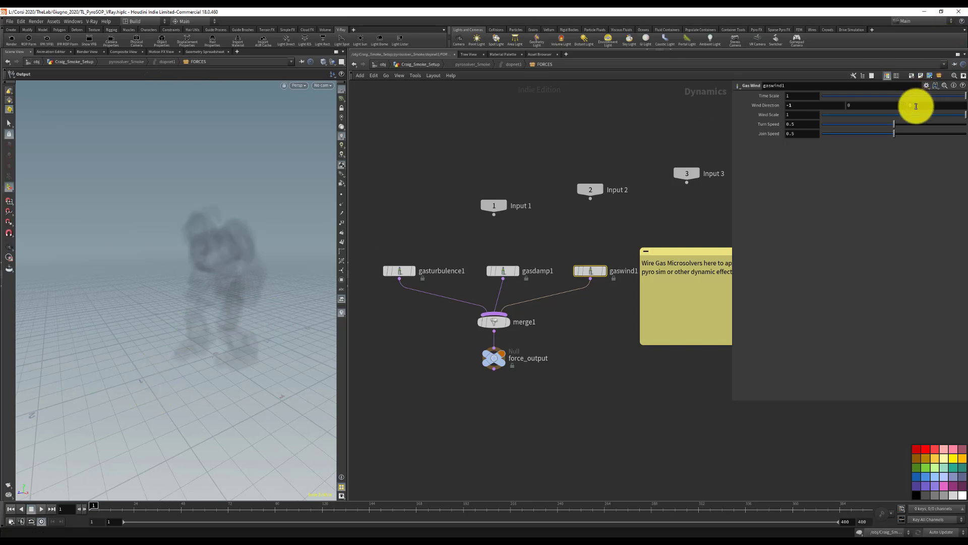
key(Return)
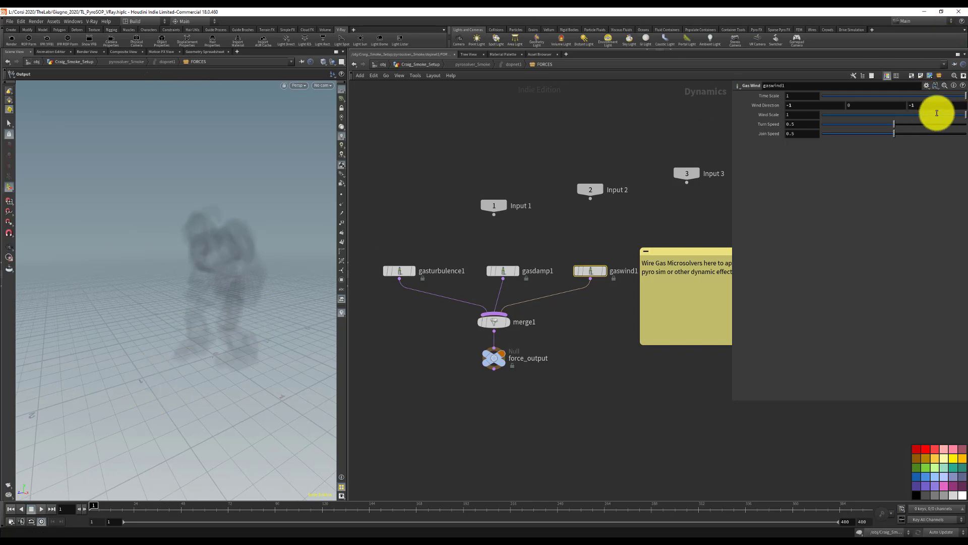
Return to the Craig_Smoke_Setup geometry network and set to_Pyro's Particle Separation to 0.025
click(428, 63)
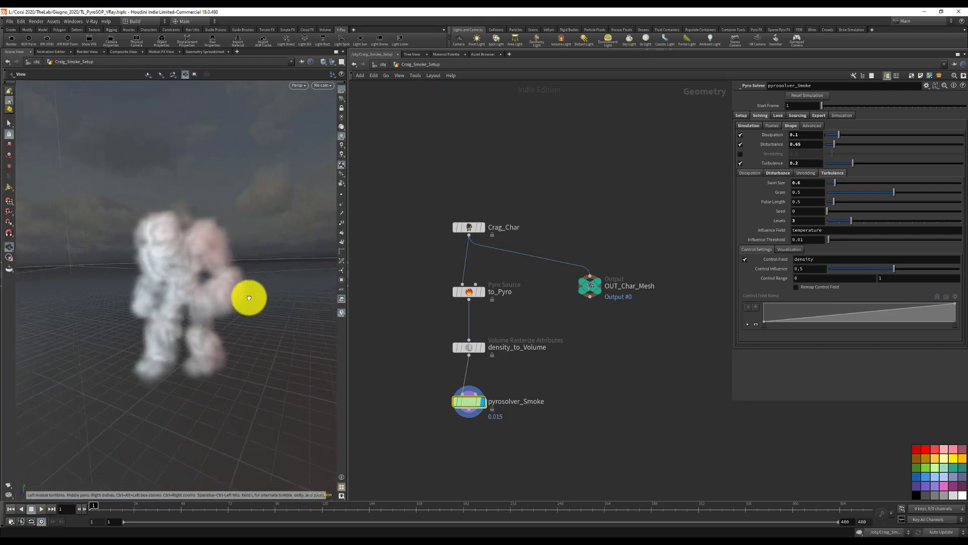
click(470, 295)
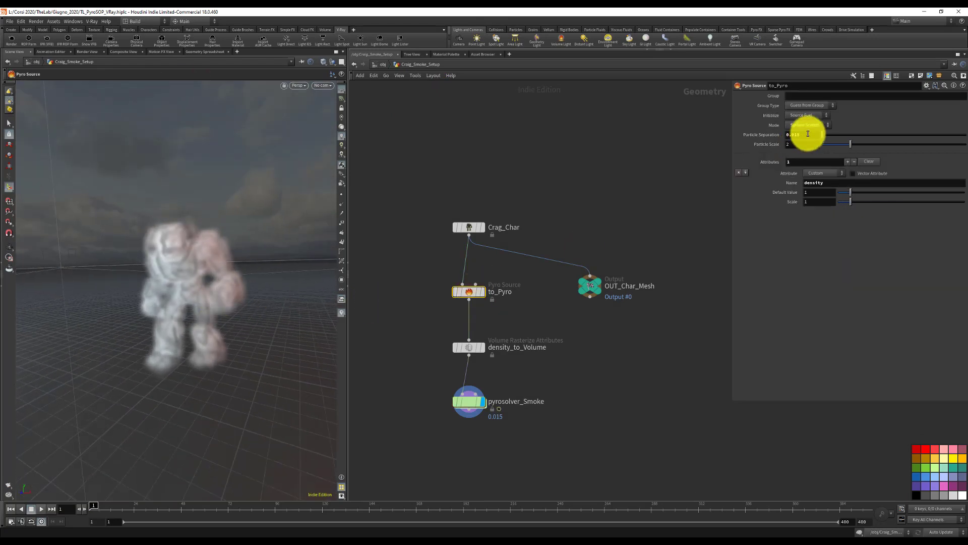
click(808, 134)
text(0.025)
key(Return)
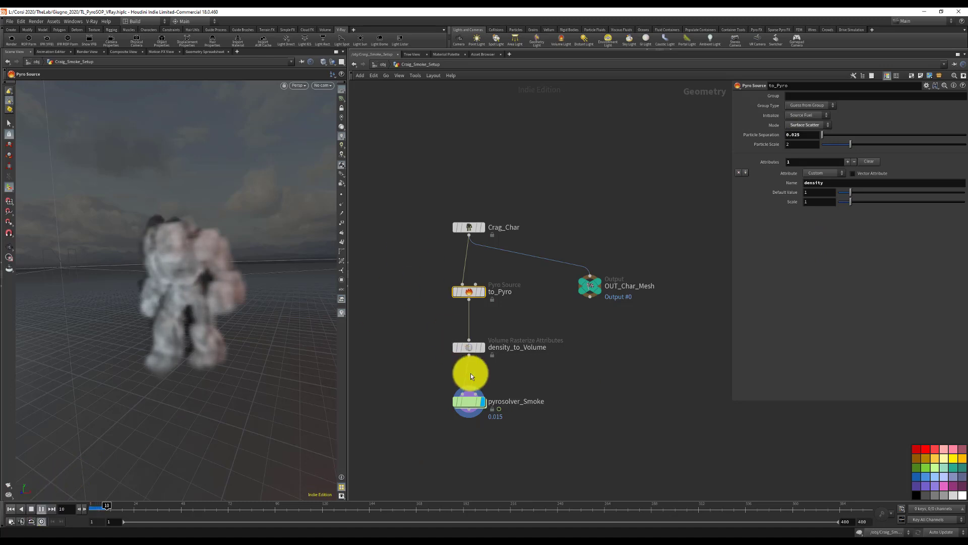
Preview the simulation with pyrosolver_Smoke selected, stop playback, and rewind to frame 1
click(473, 402)
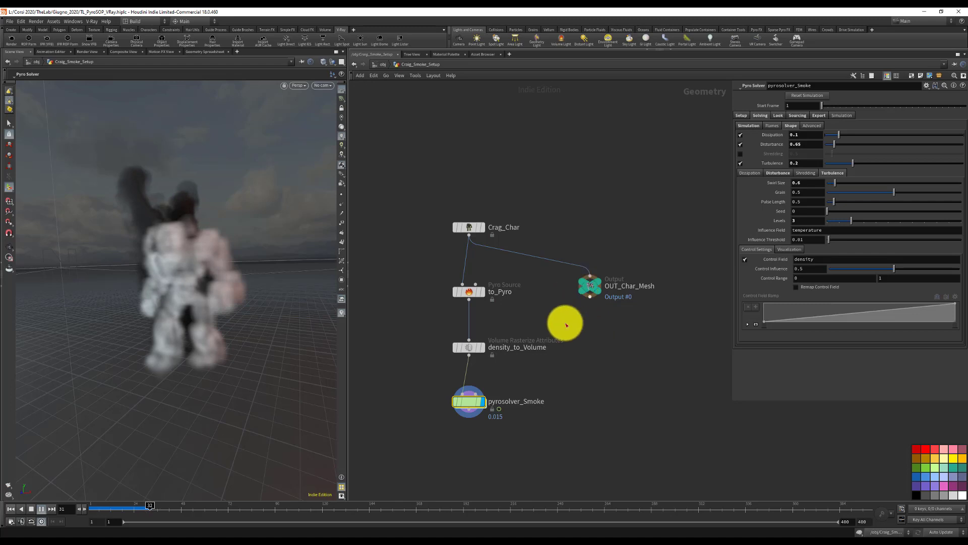
click(32, 507)
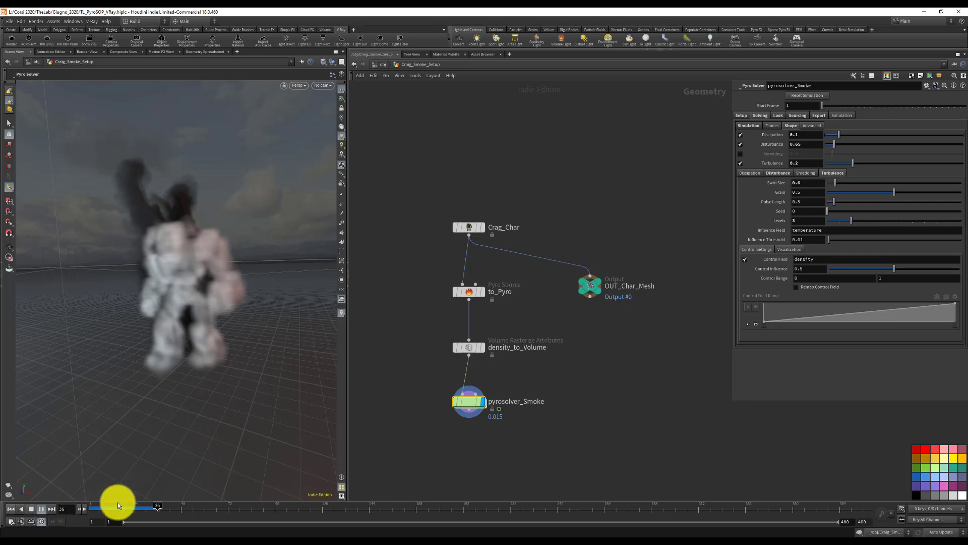
drag(117, 501, 93, 504)
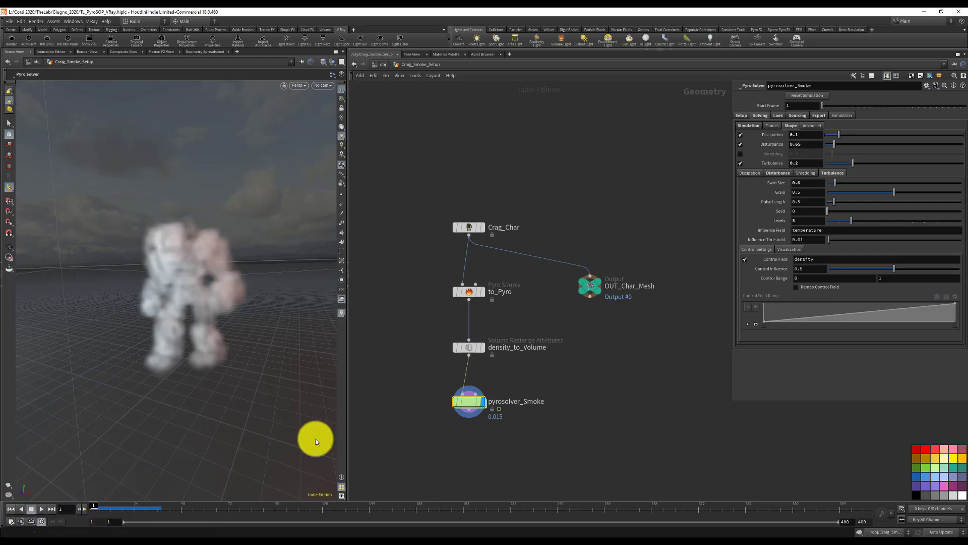
Check gaswind1 in the FORCES network, return to the geometry network, and reset pyrosolver_Smoke's simulation
double_click(469, 401)
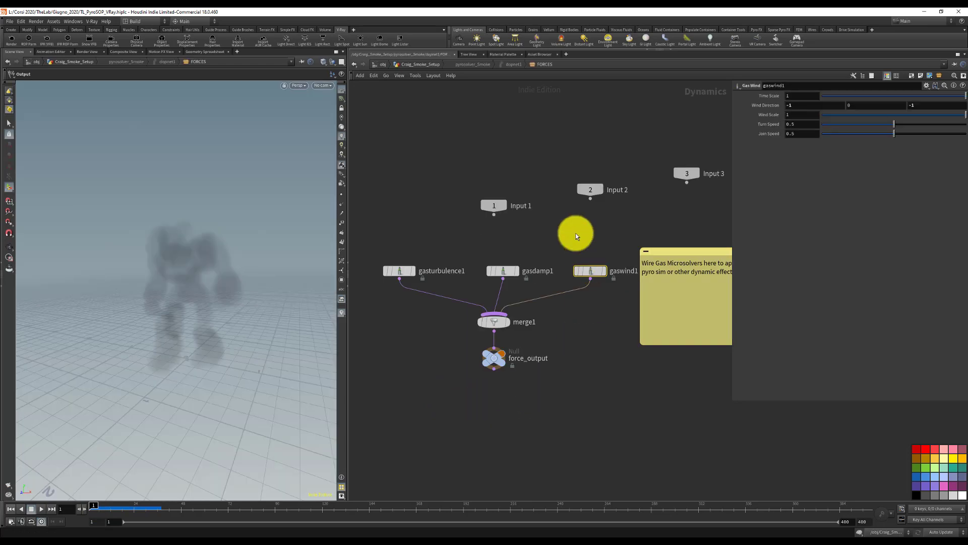
click(411, 64)
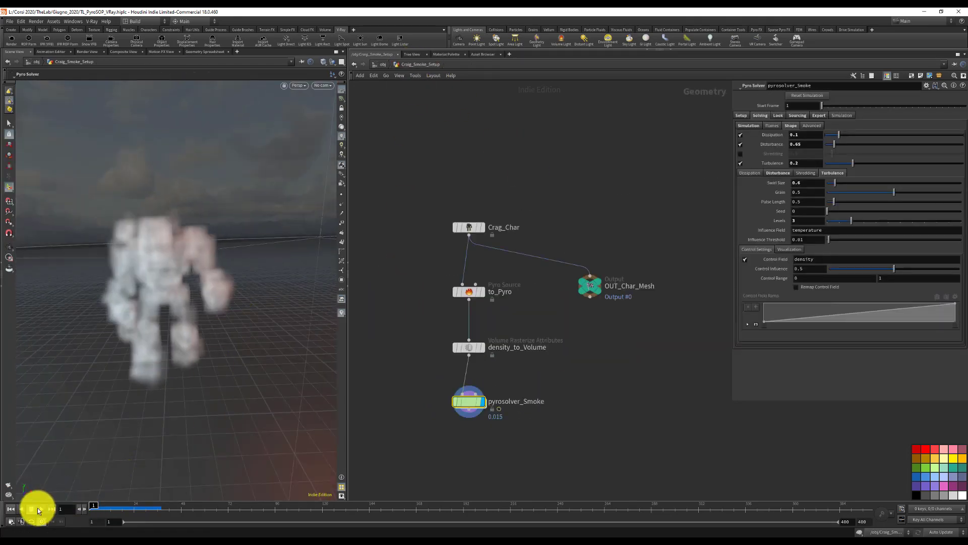
click(797, 97)
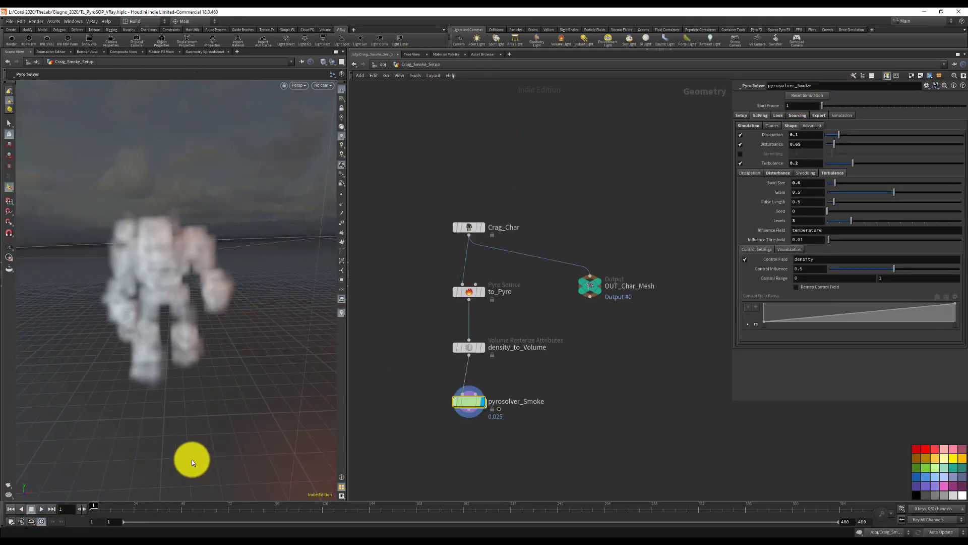
Play the reset simulation, inspect the wind-driven smoke from several sides, and stop playback
click(42, 509)
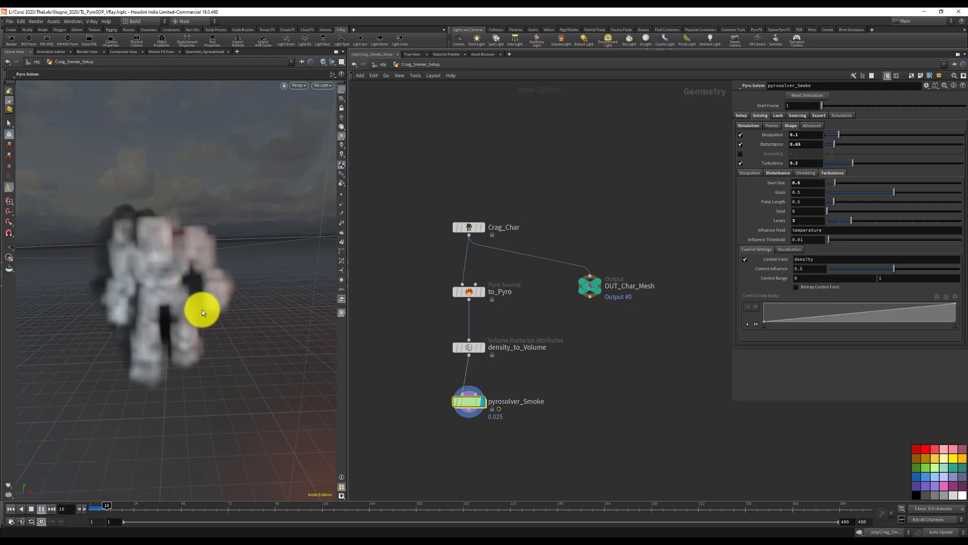
key(Escape)
drag(156, 310, 148, 308)
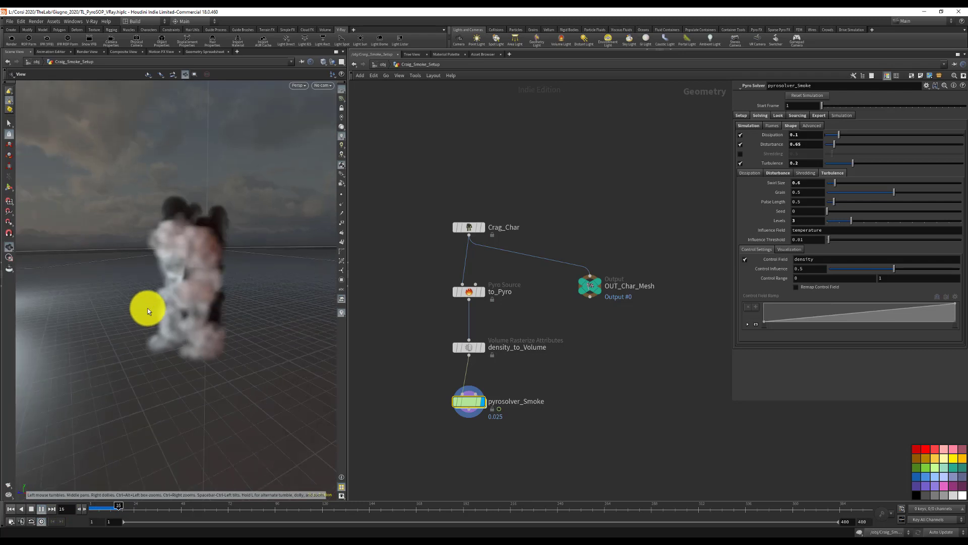
key(Return)
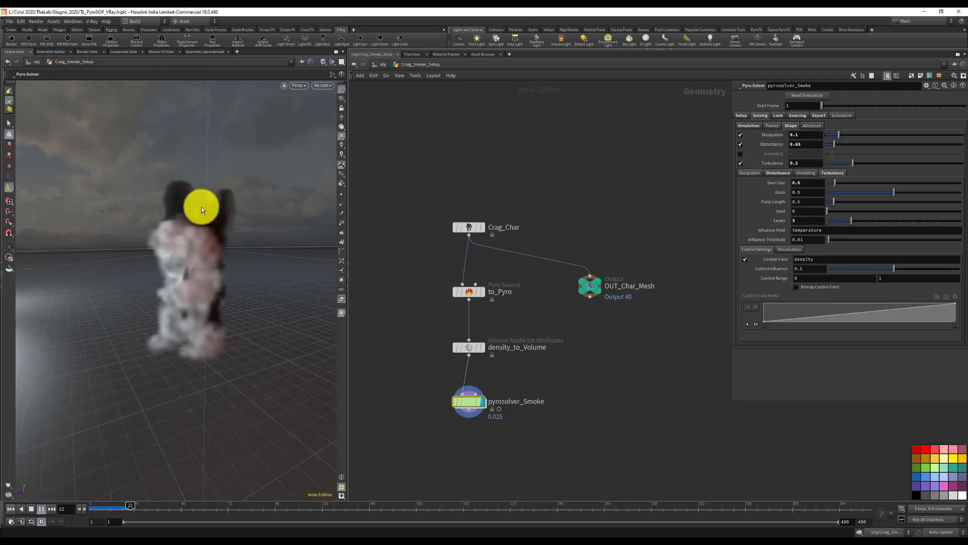
key(Escape)
drag(242, 283, 140, 272)
key(Return)
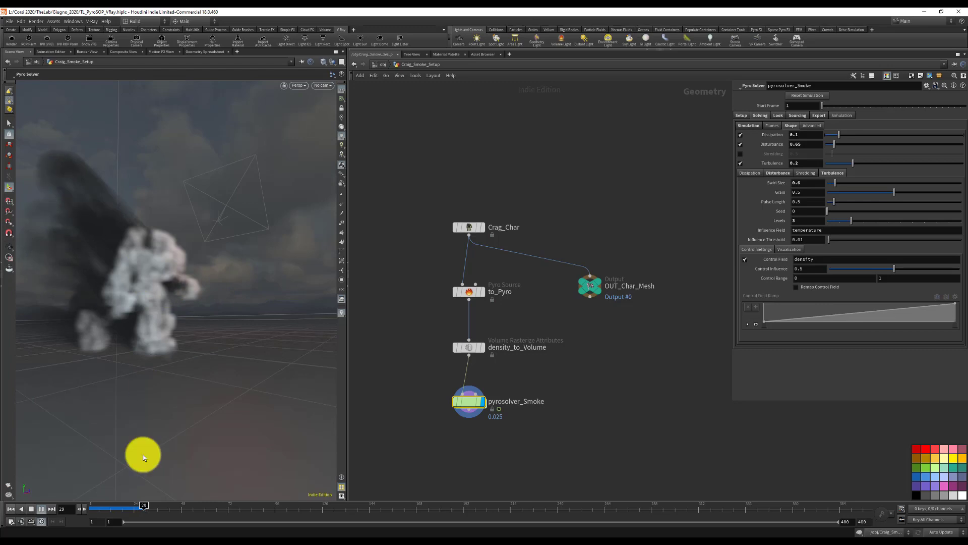
click(31, 509)
Edit gaswind1's Wind Scale in the FORCES network and return to the geometry network
double_click(473, 403)
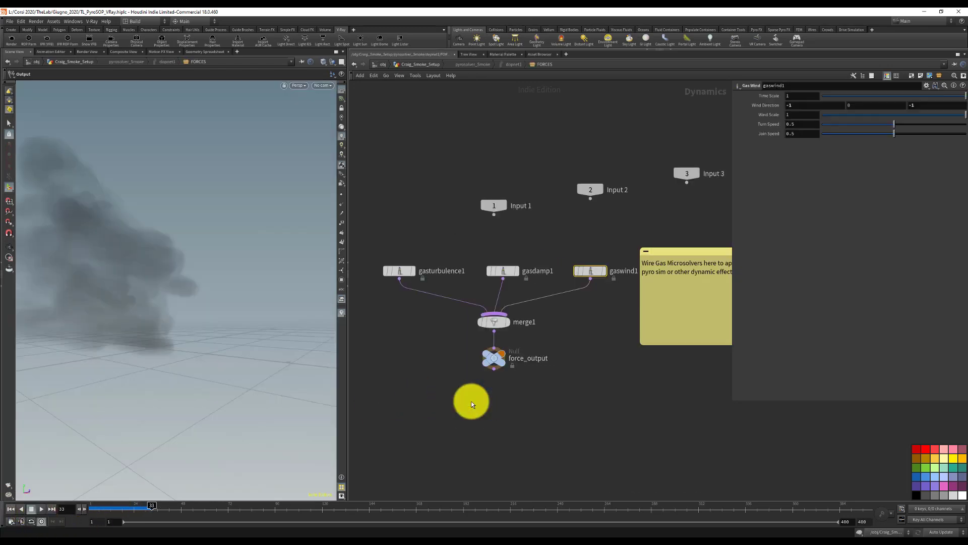
click(594, 273)
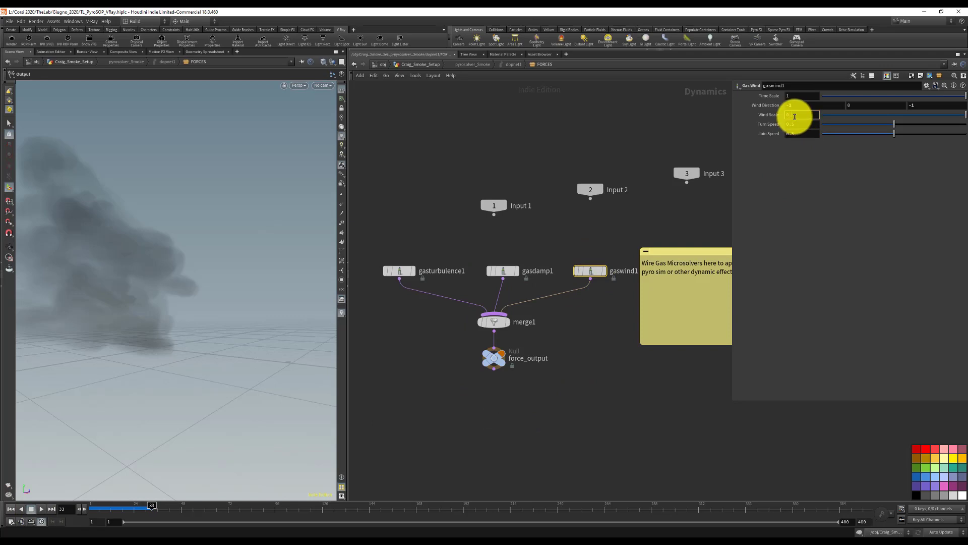
click(417, 64)
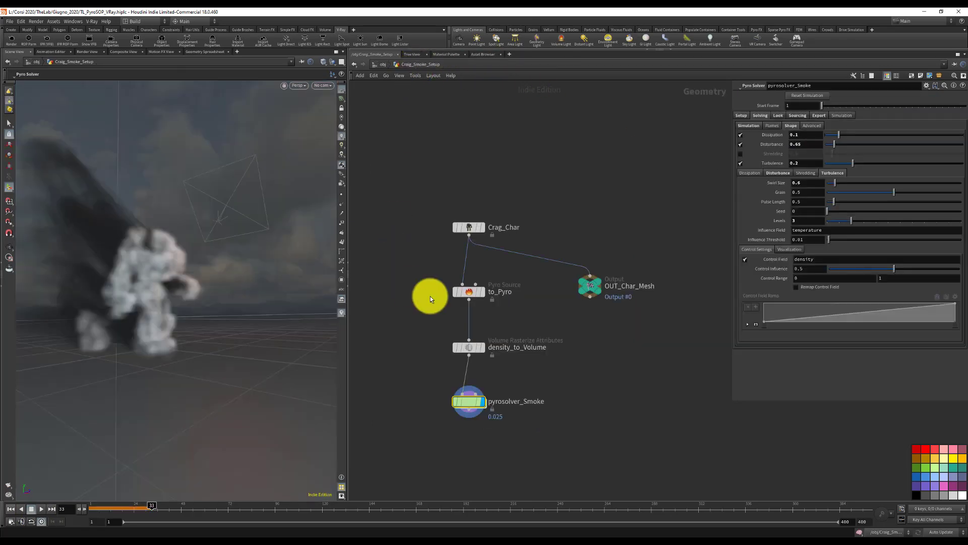
Replay the smoke simulation from frame 1, inspect it from several sides, stop playback, and rewind to frame 1
click(11, 509)
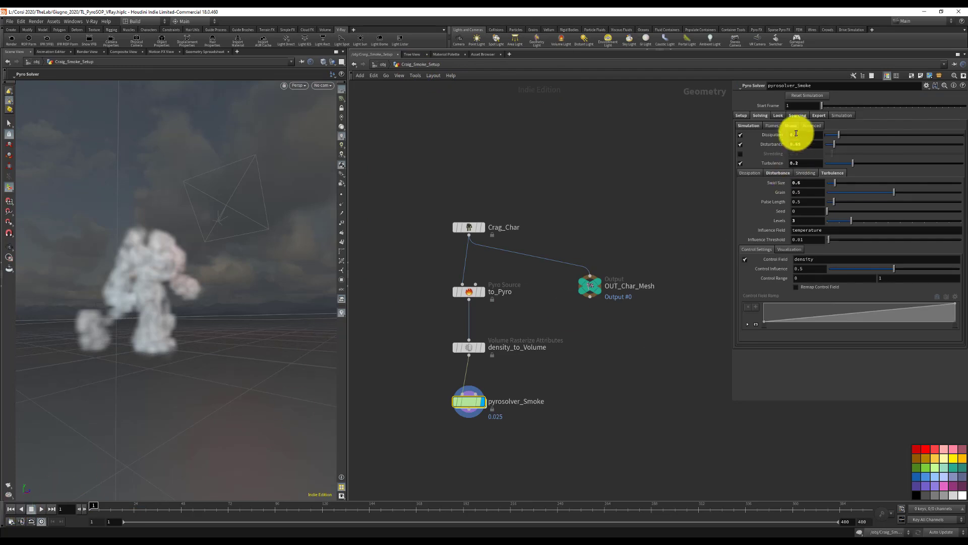
click(48, 507)
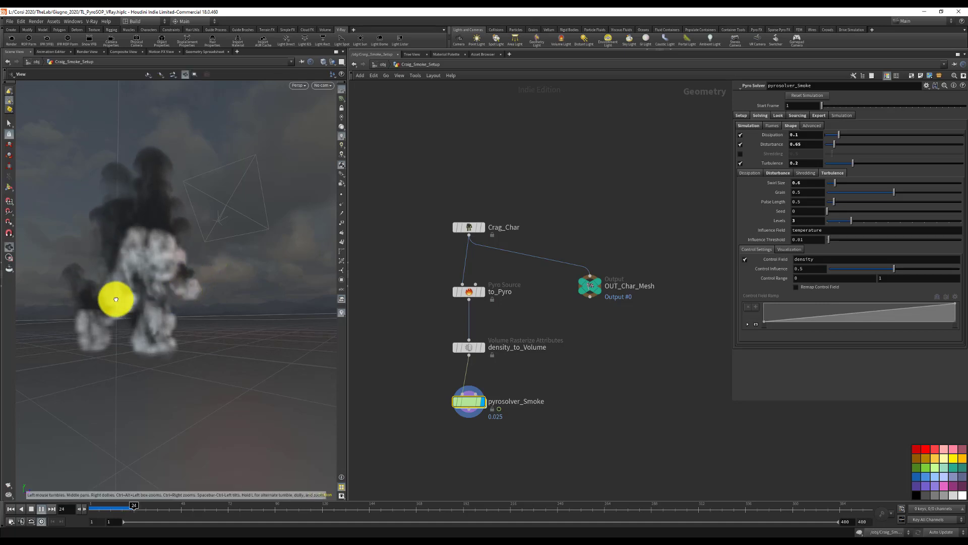
drag(114, 296, 115, 300)
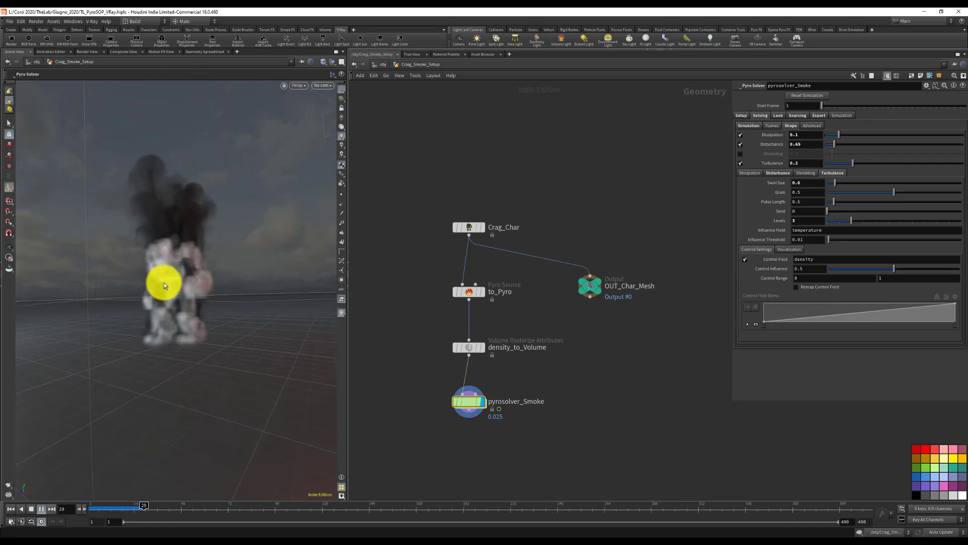
key(Escape)
drag(274, 283, 271, 281)
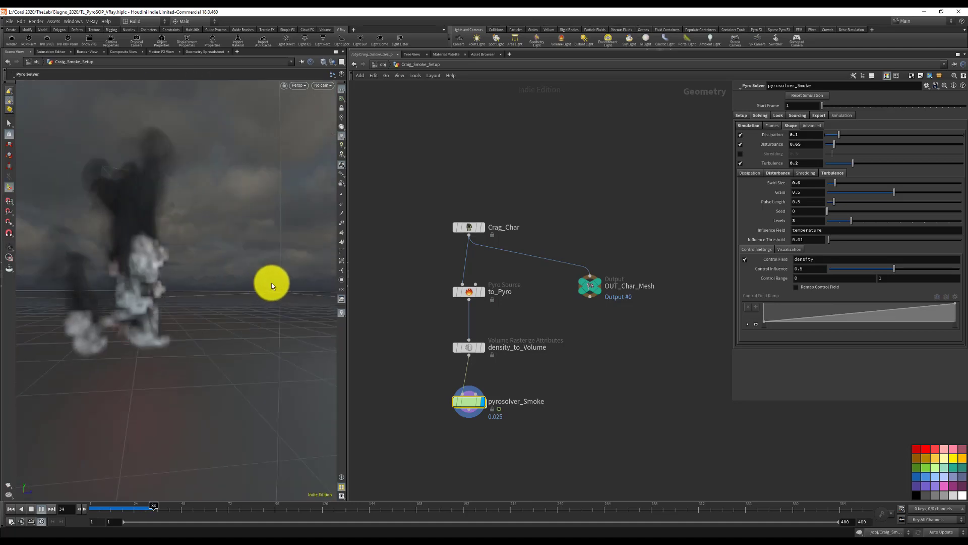
key(Return)
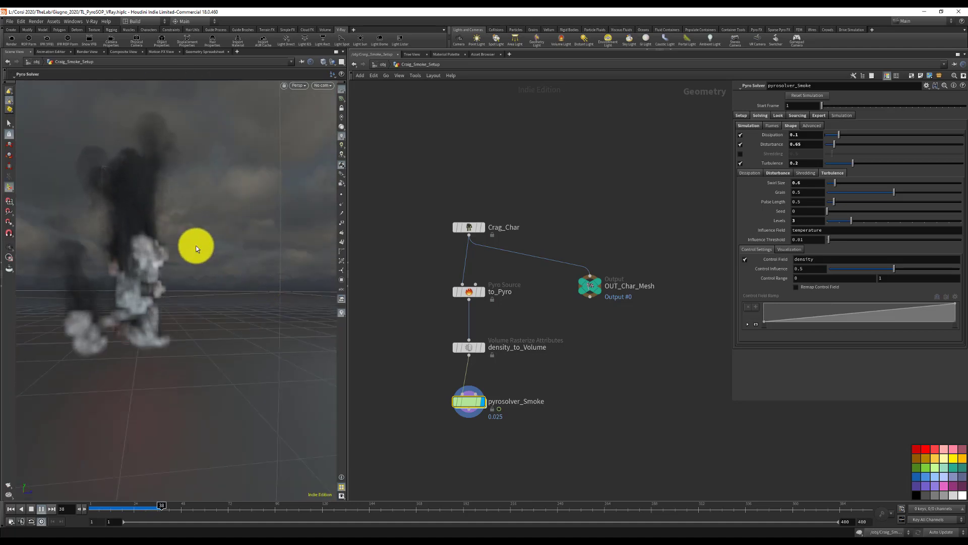
key(Escape)
drag(76, 281, 116, 360)
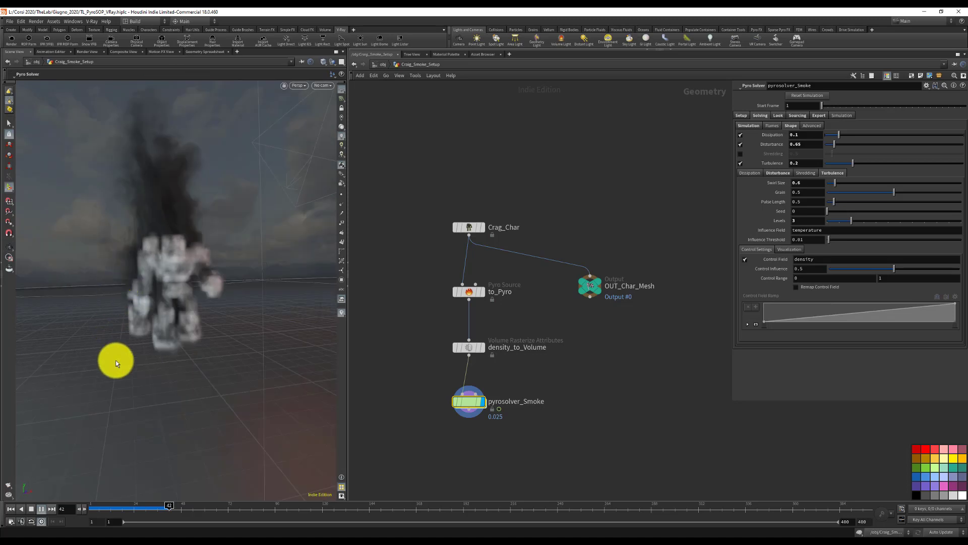
key(Return)
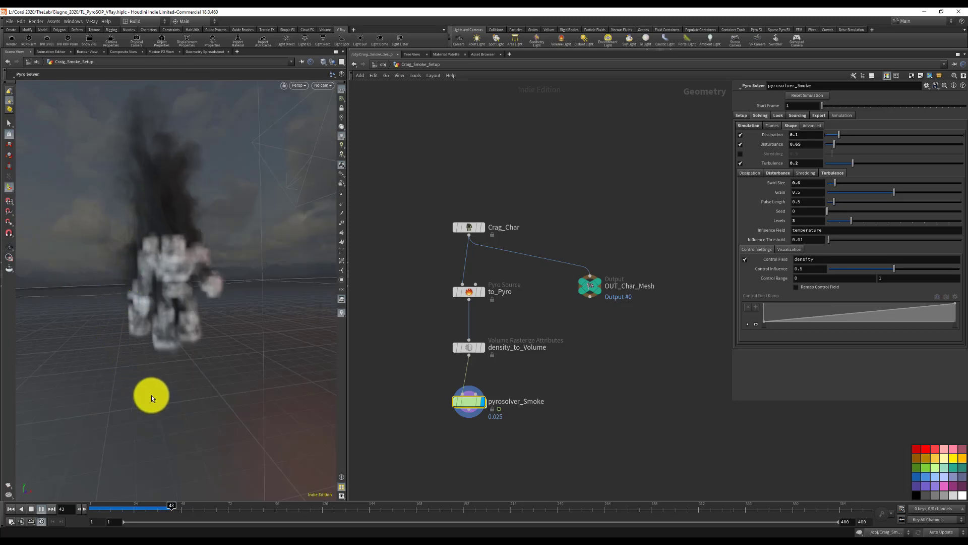
click(31, 508)
click(10, 508)
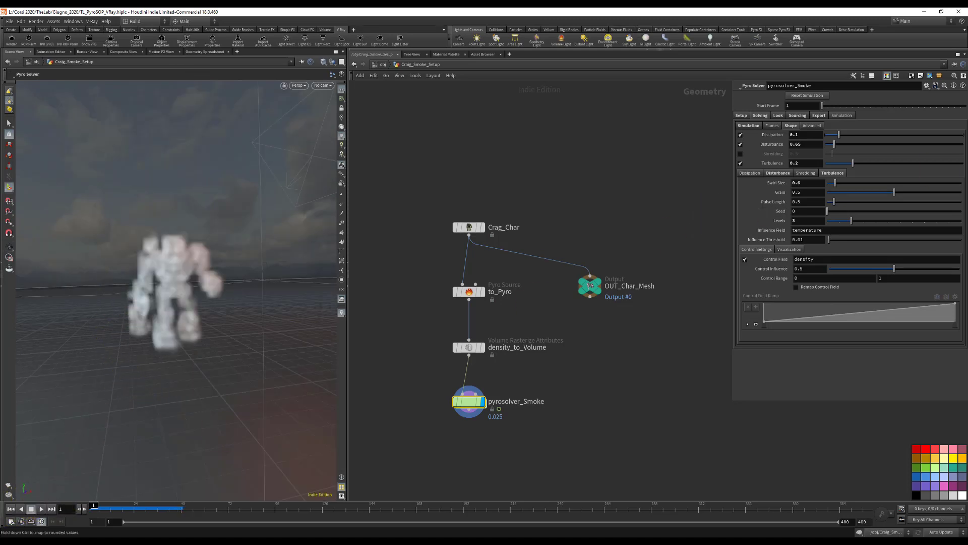
Set gaswind1's Wind Scale to 0.15 in the solver's FORCES network and return to the geometry network
double_click(470, 401)
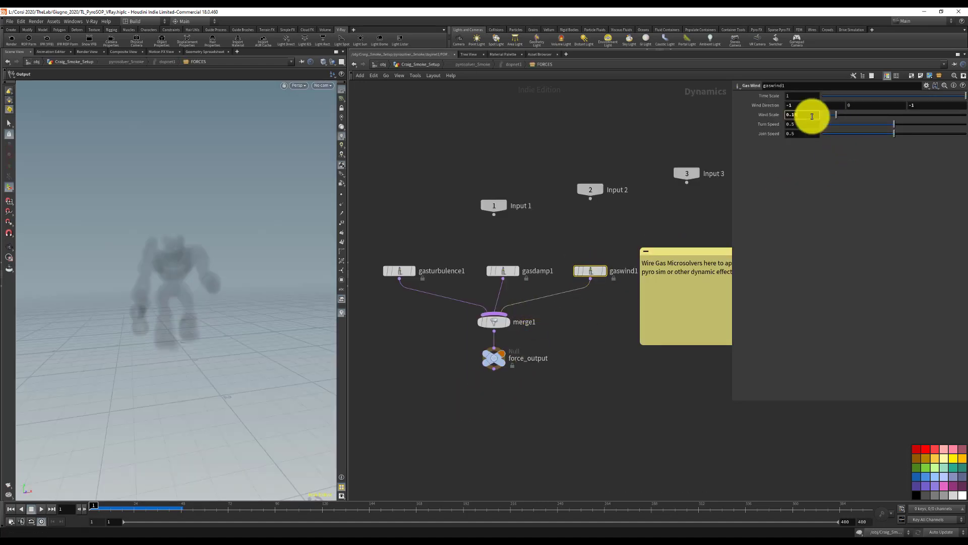
key(Return)
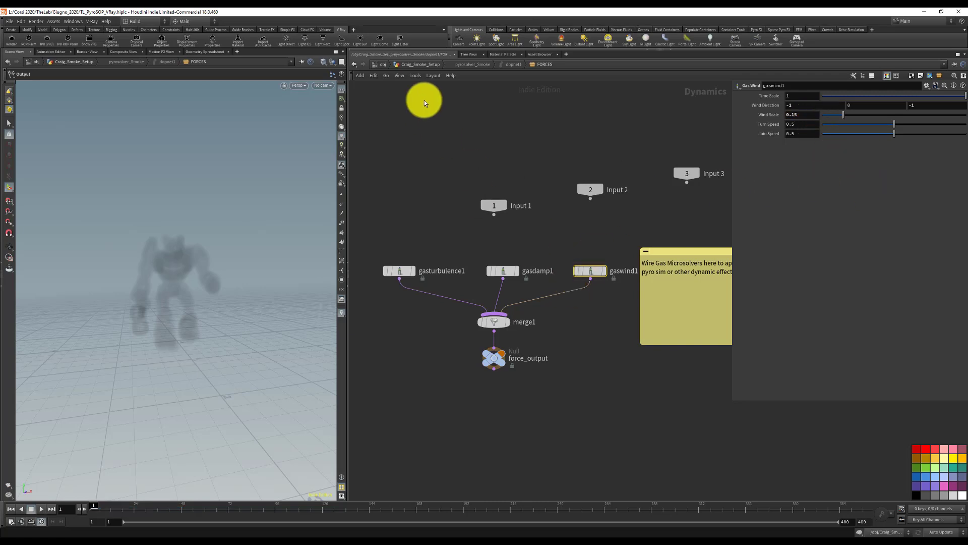
click(402, 64)
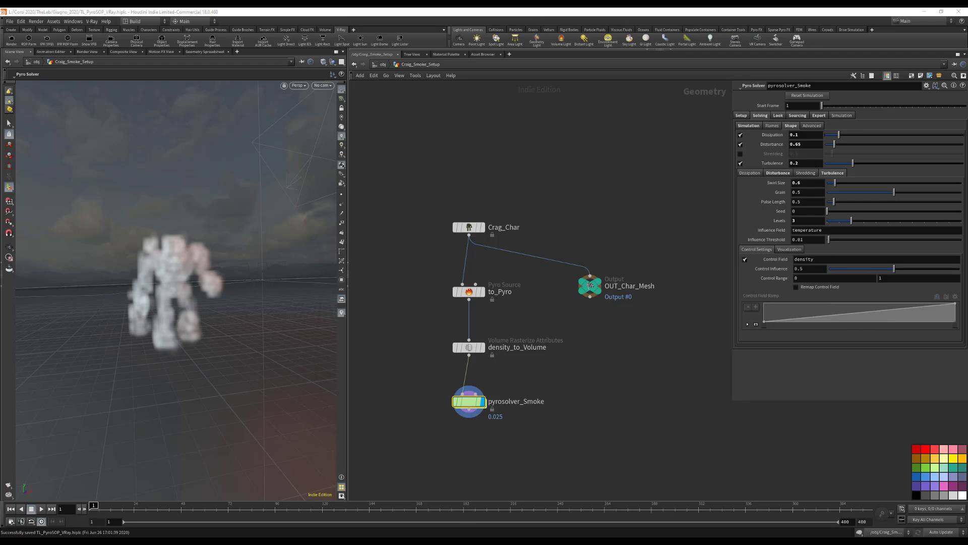
Display density_to_Volume's output in the viewport and inspect the density source around the character
key(Escape)
drag(178, 302, 198, 283)
click(431, 389)
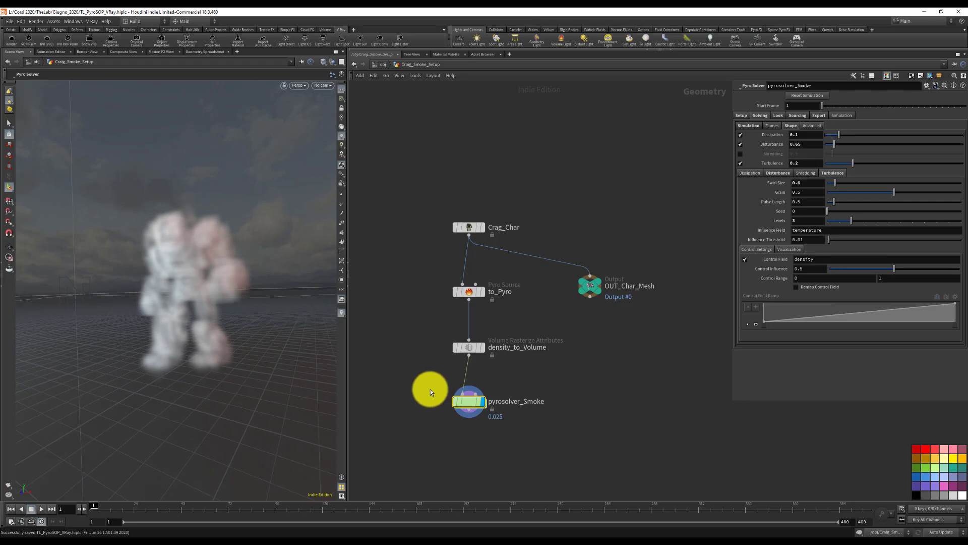
click(483, 290)
click(472, 293)
click(482, 349)
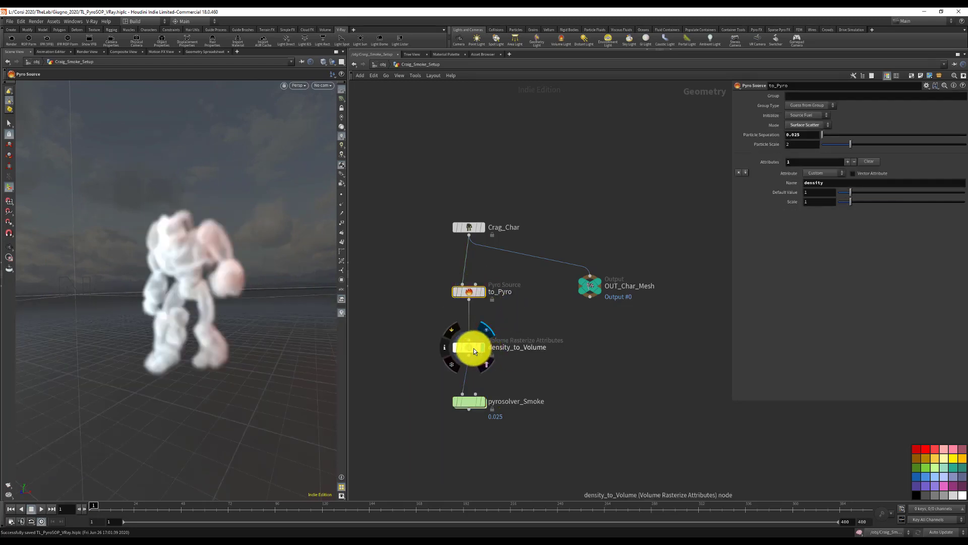
click(467, 347)
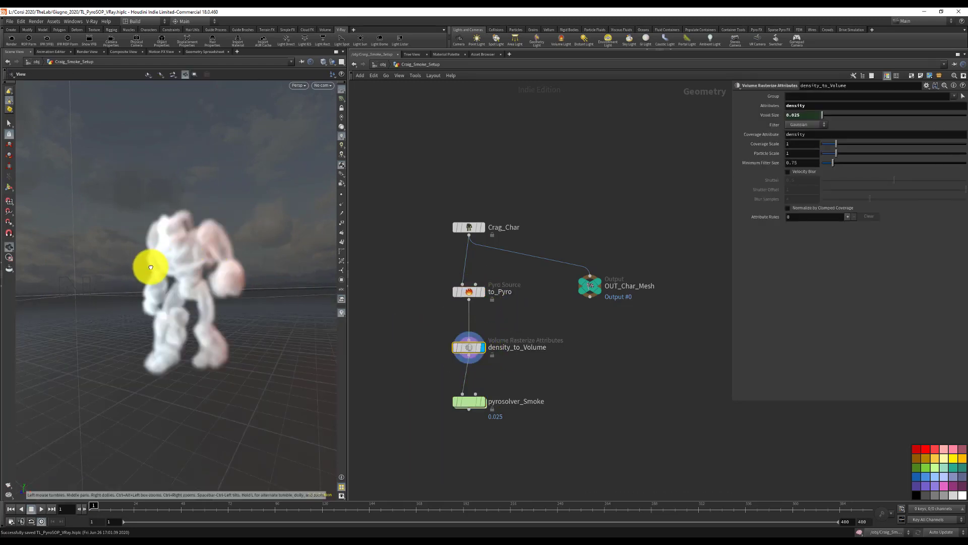
drag(147, 266, 374, 303)
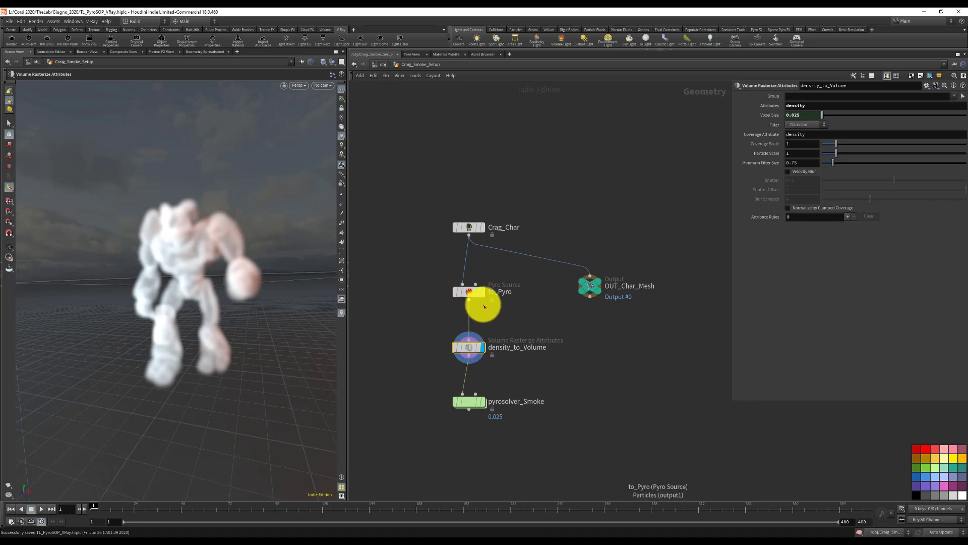
Space out to_Pyro and density_to_Volume, and insert an Attribute Noise node on the wire between them
drag(469, 292, 469, 279)
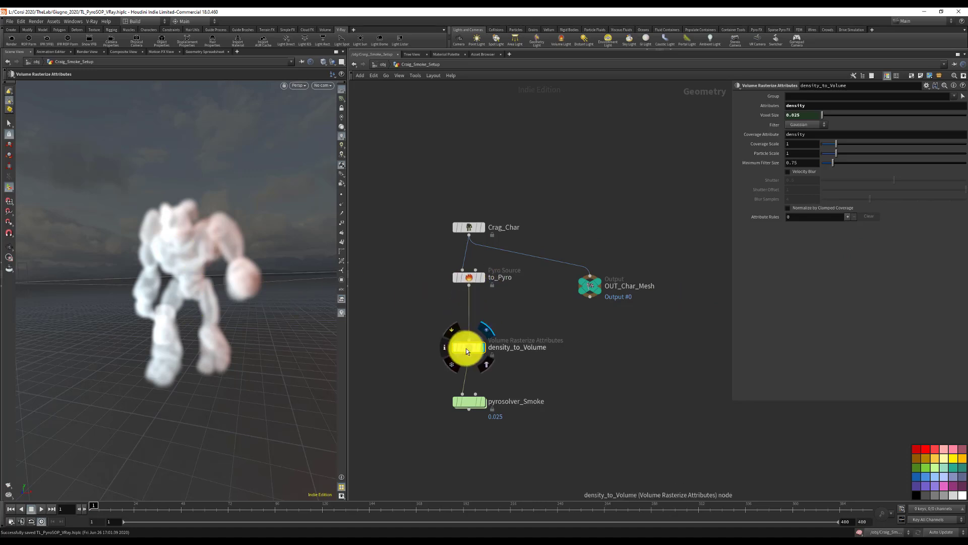
drag(466, 348, 467, 355)
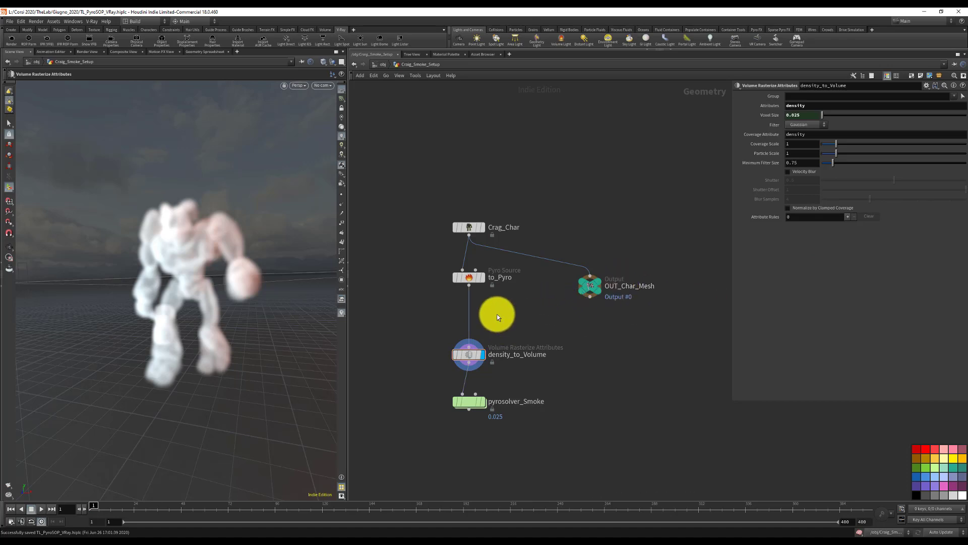
key(Tab)
text(a)
text(tr)
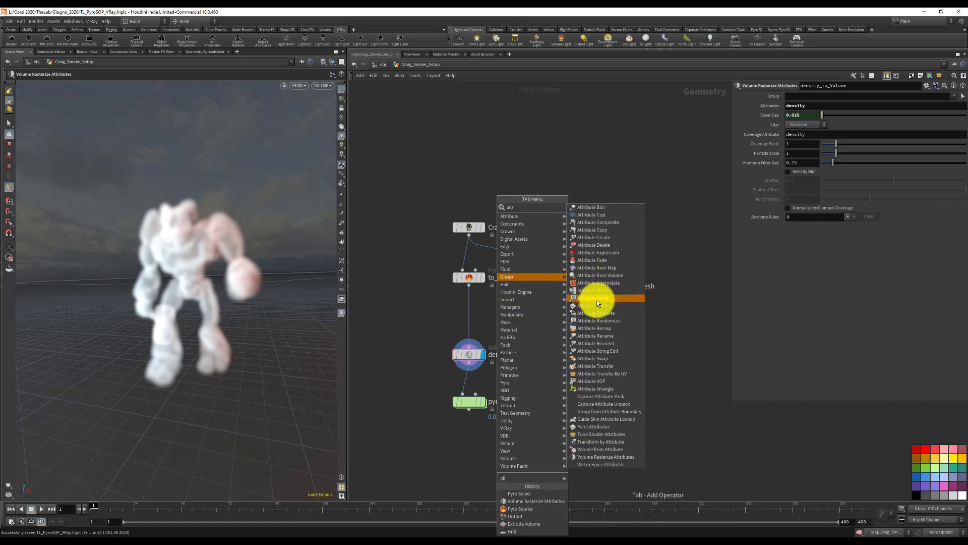
click(600, 298)
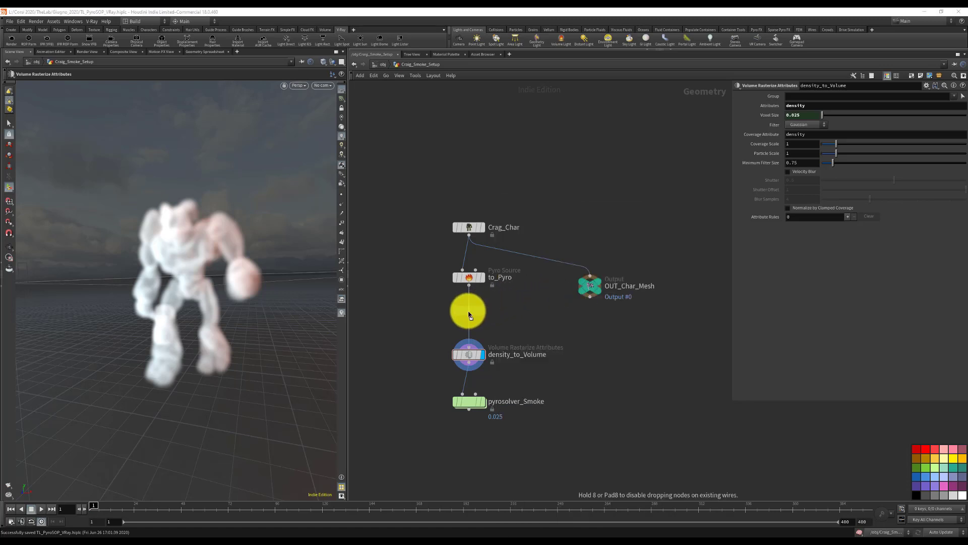
click(474, 312)
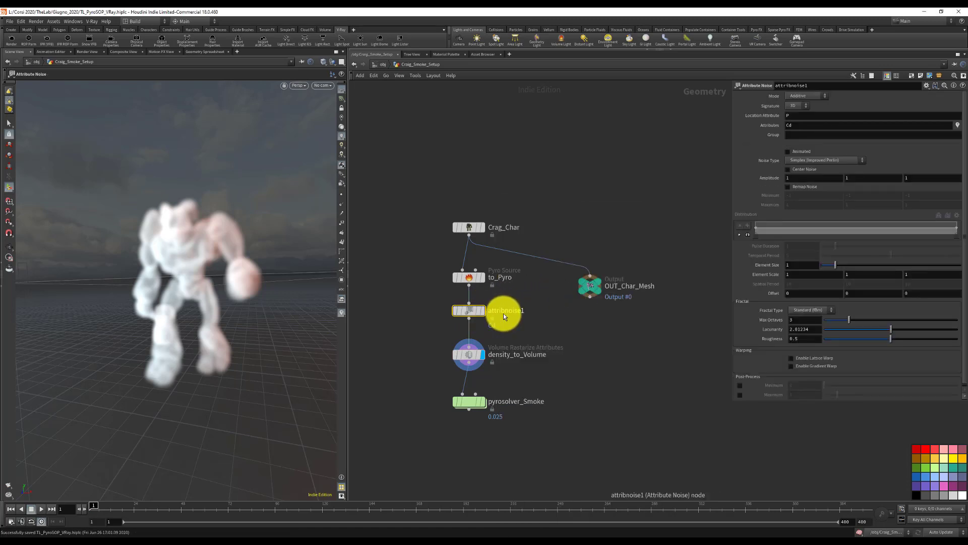
Rename the new Attribute Noise node as noisy_density
double_click(503, 311)
text(n)
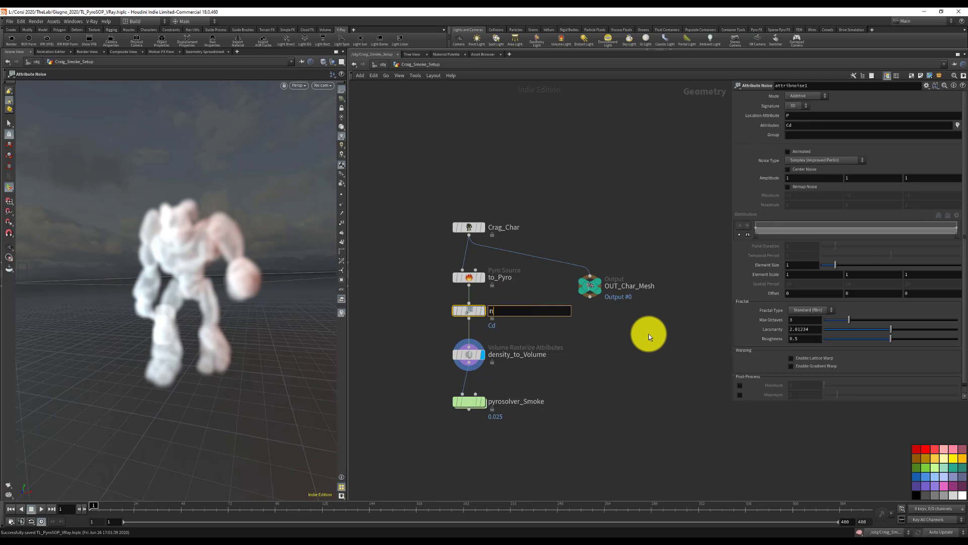
text(oisy_density)
key(Return)
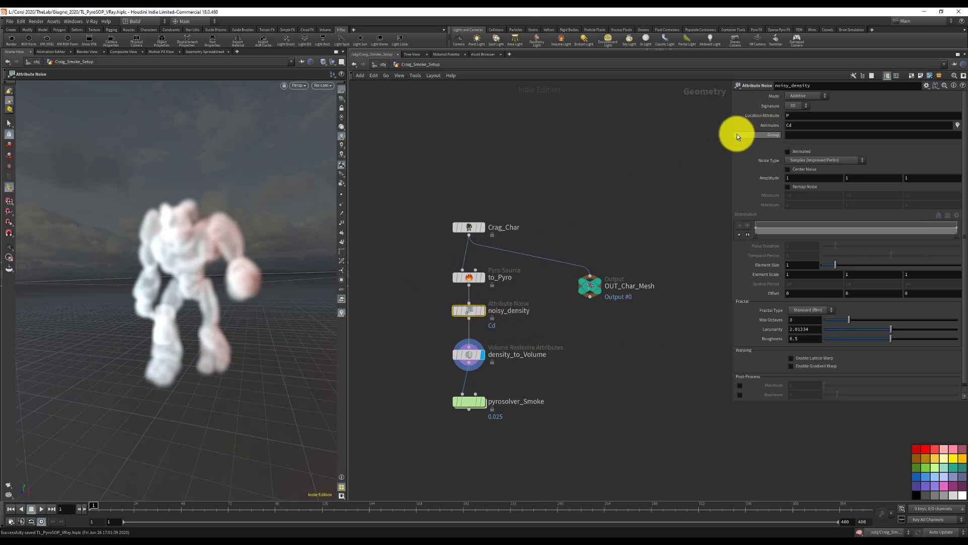
Widen the parameter area and set noisy_density's Signature to 1D and its Attributes to density
drag(732, 132, 691, 130)
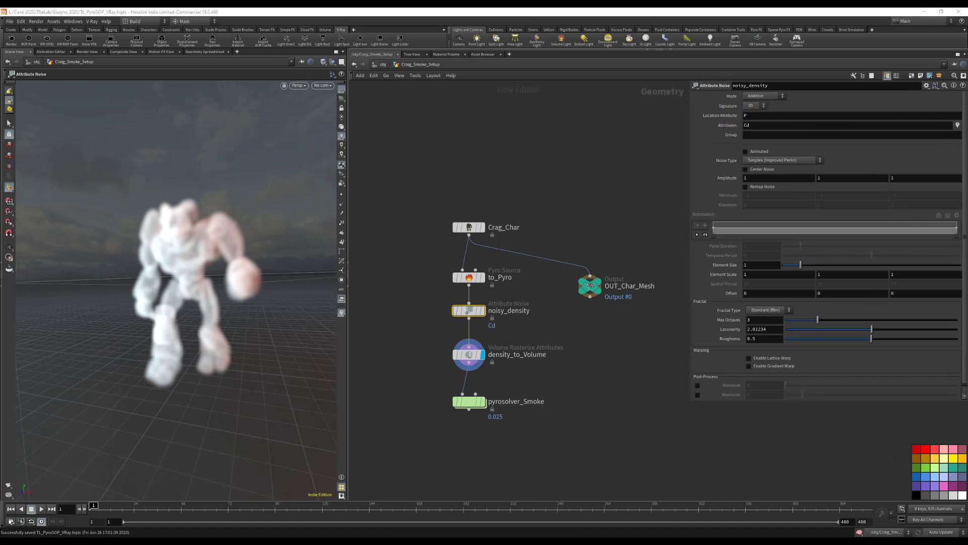
click(757, 105)
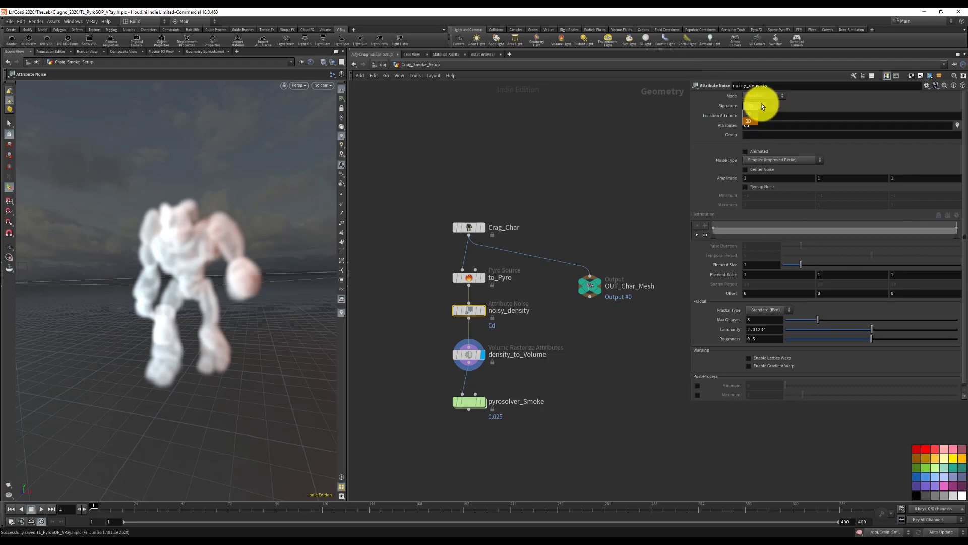
click(756, 121)
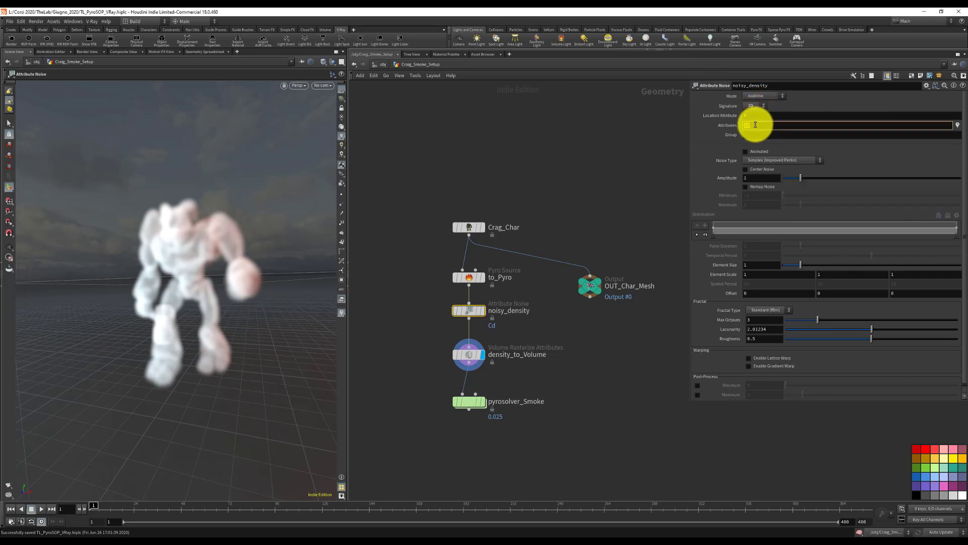
key(Return)
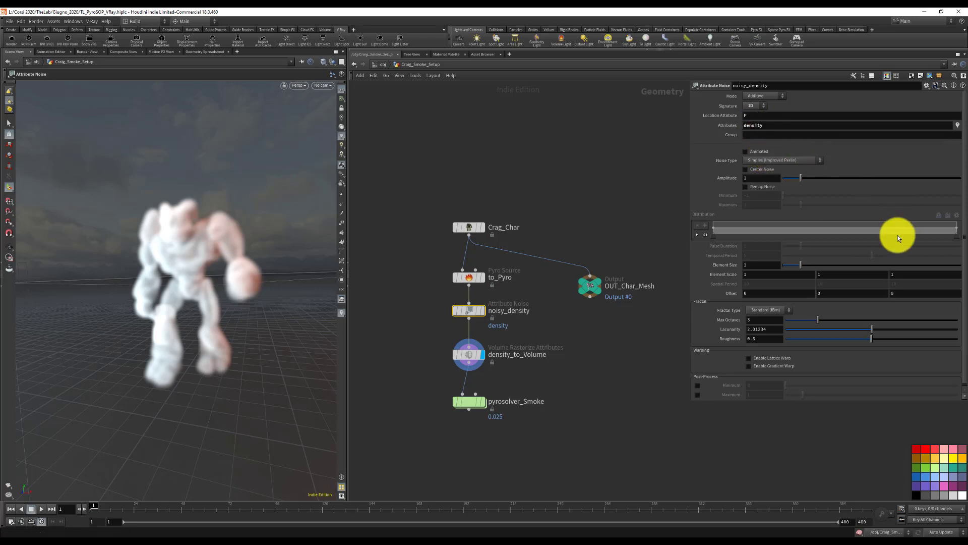
Enable Animated on noisy_density, scrub the timeline to check the noise, and rewind to frame 1
click(759, 152)
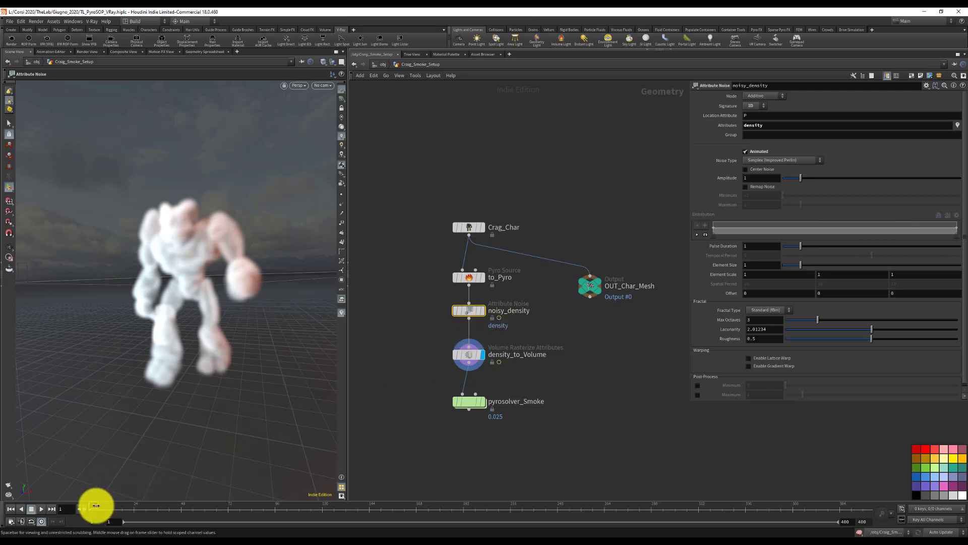
drag(95, 503, 300, 497)
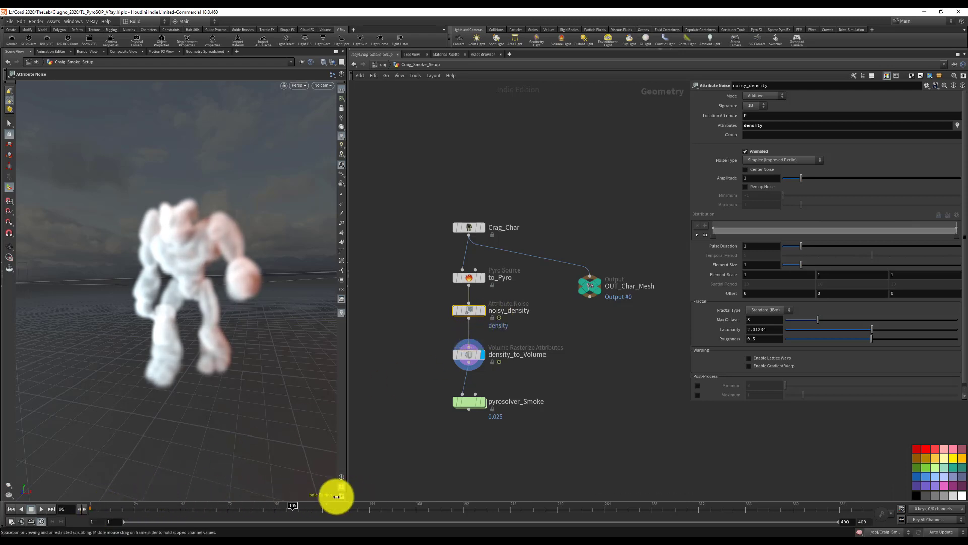
click(10, 508)
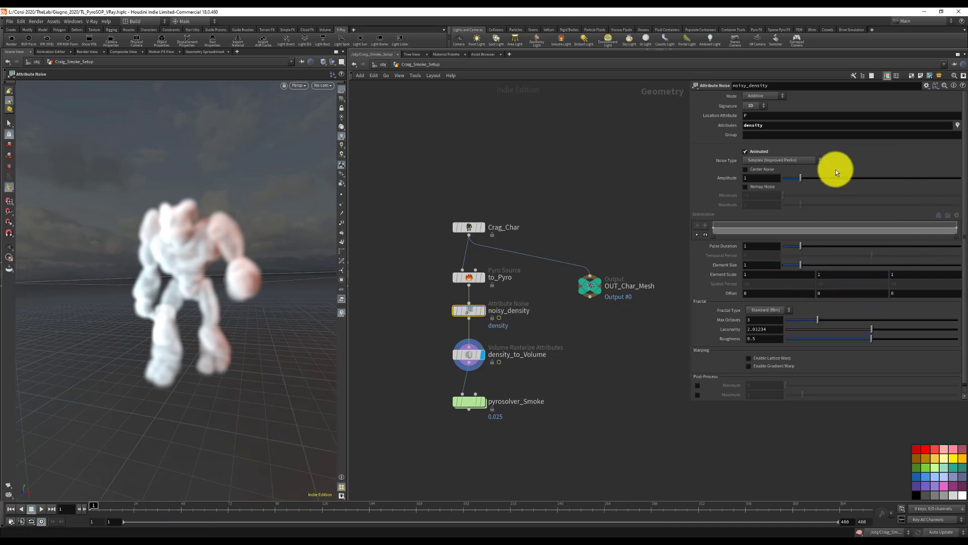
Set noisy_density's Element Size to 0.25, check the noise over several frames, and rewind to frame 1
click(768, 264)
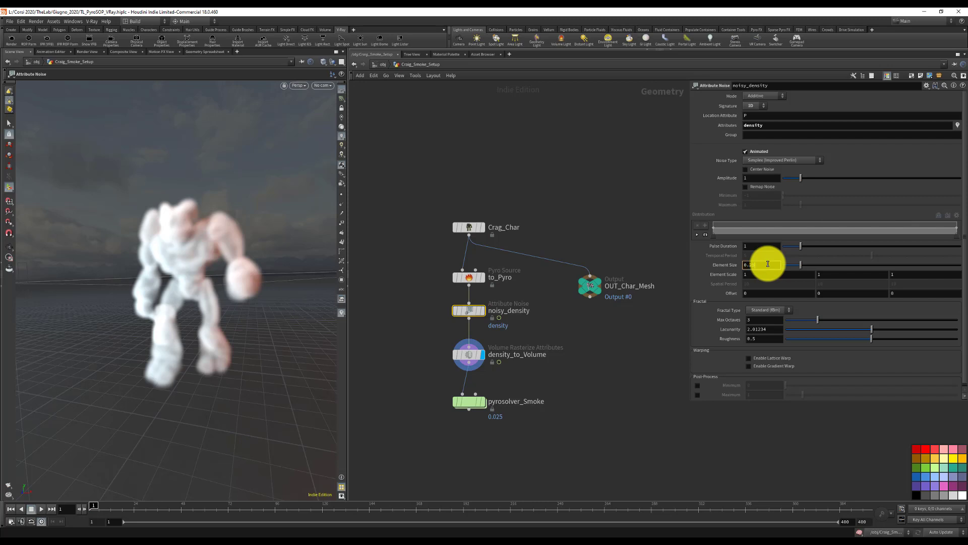
text(0.25)
key(Return)
click(84, 508)
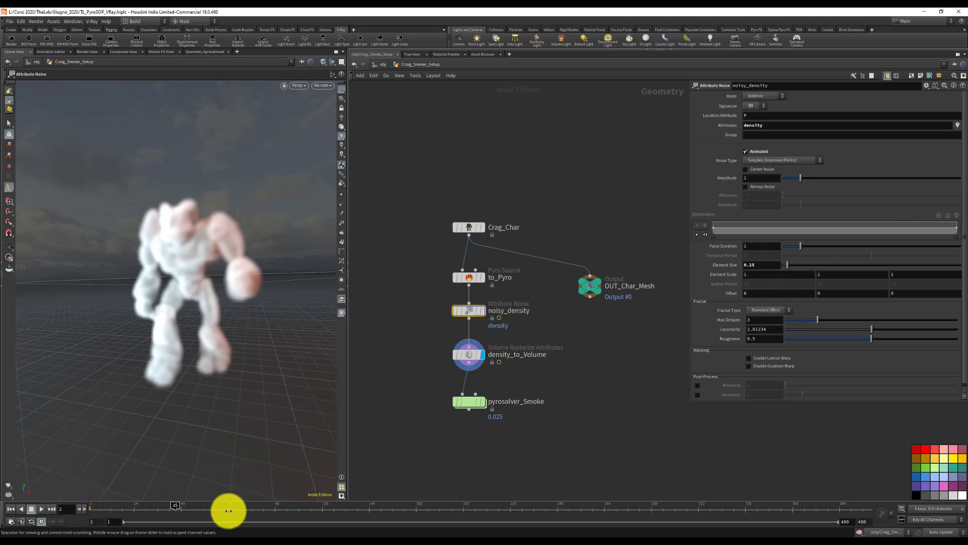
click(10, 509)
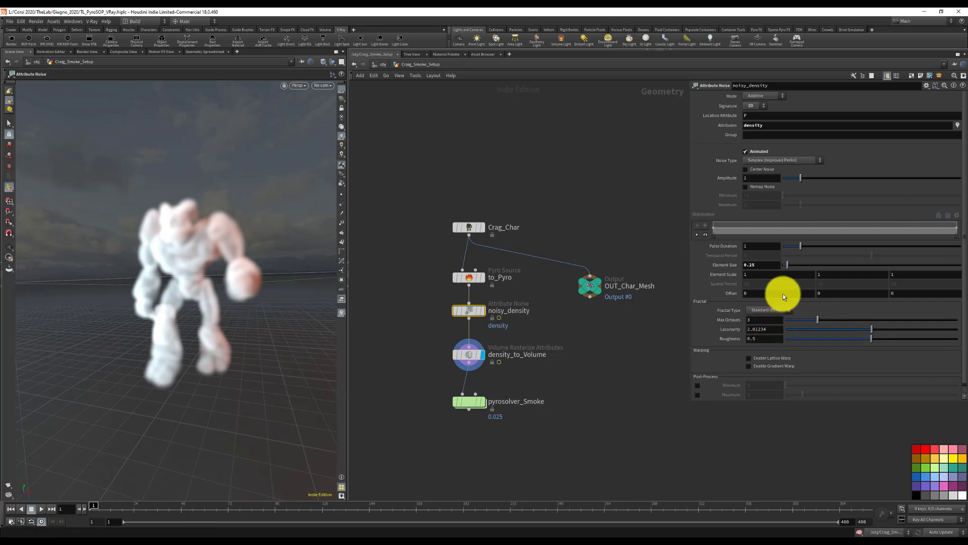
Enable Remap Noise on noisy_density, check it on the timeline, and raise the first point of the Distribution ramp
click(762, 188)
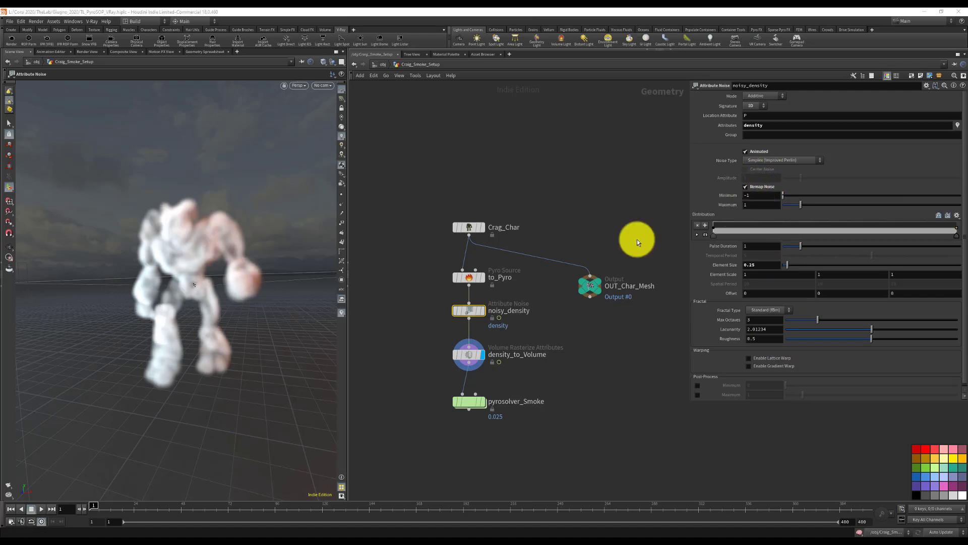
drag(111, 504, 43, 493)
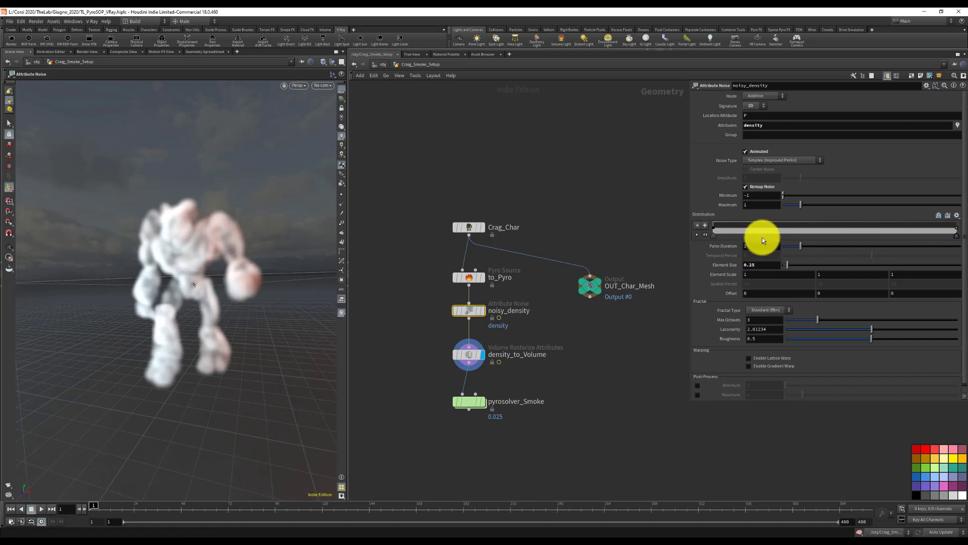
drag(713, 228, 713, 220)
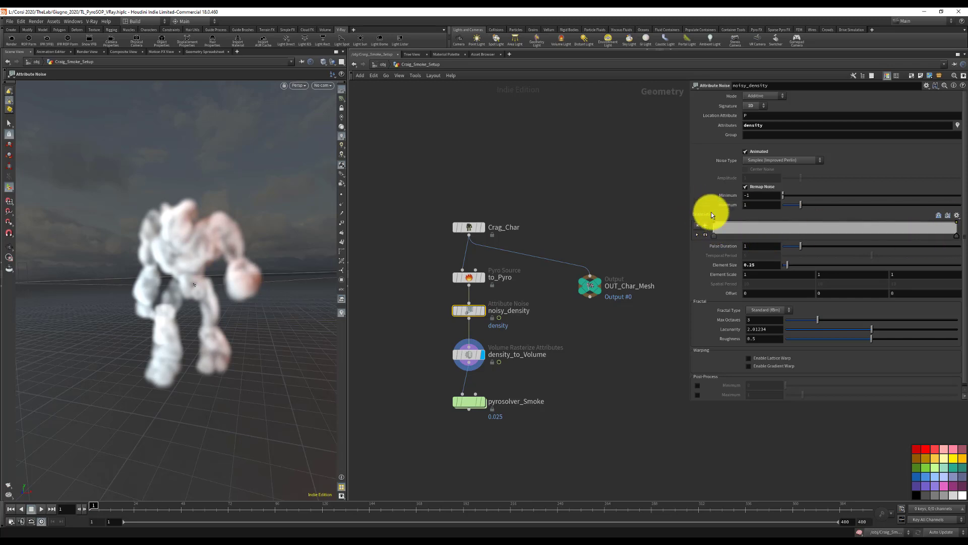
Lower the first and last points of noisy_density's Distribution ramp to the bottom of the graph
drag(725, 223, 720, 235)
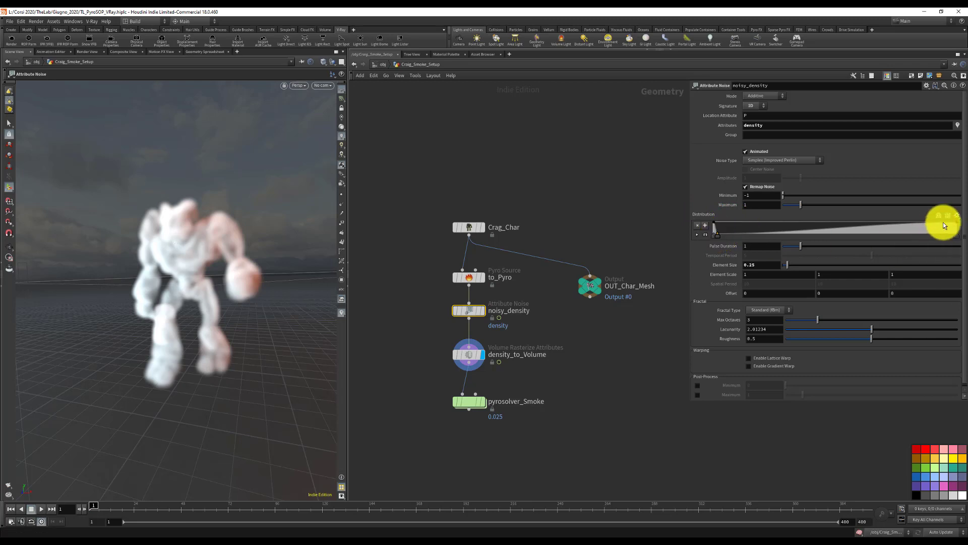
drag(943, 222, 955, 237)
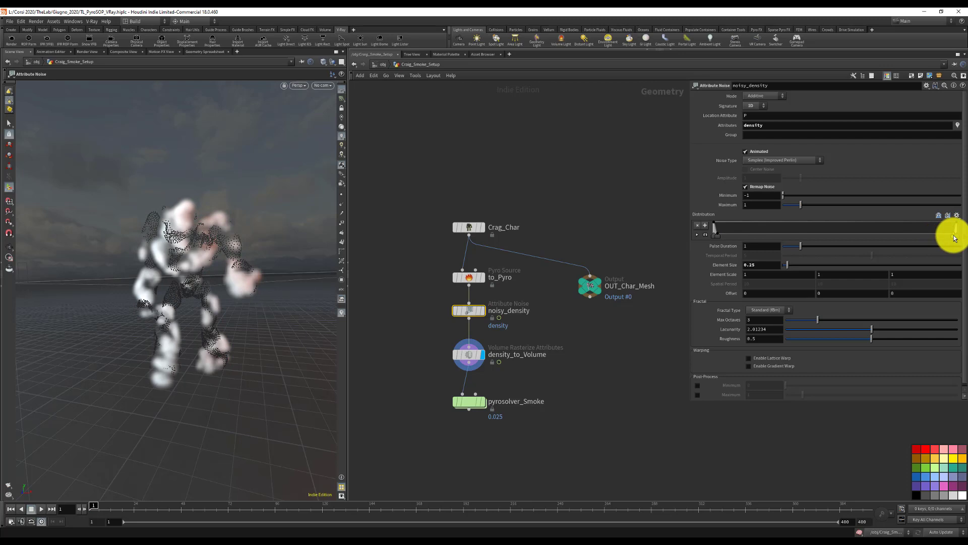
drag(954, 237, 955, 236)
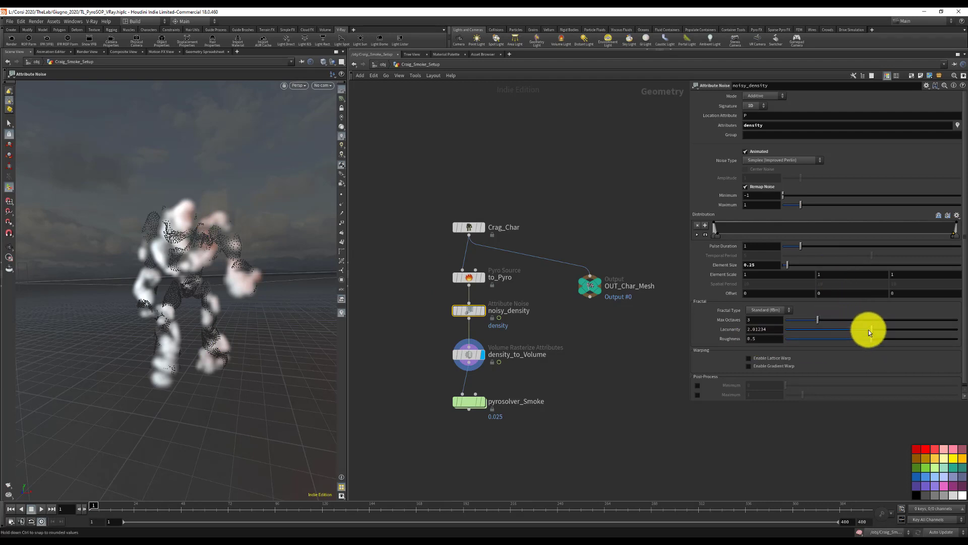
Set noisy_density's Lacunarity to 1.806 and Roughness to 0.284, scrub the timeline to check the noise, and rewind to frame 1
drag(869, 331, 846, 341)
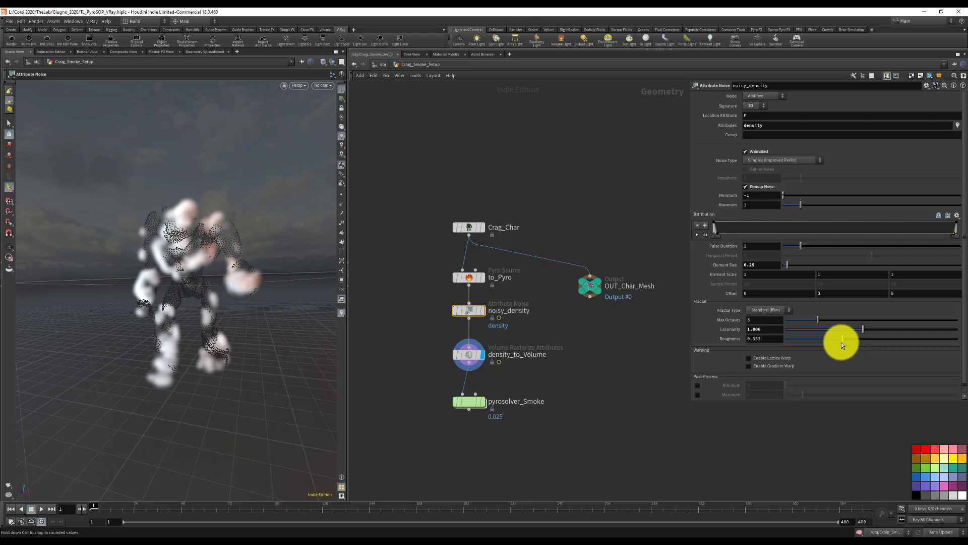
drag(841, 342, 834, 343)
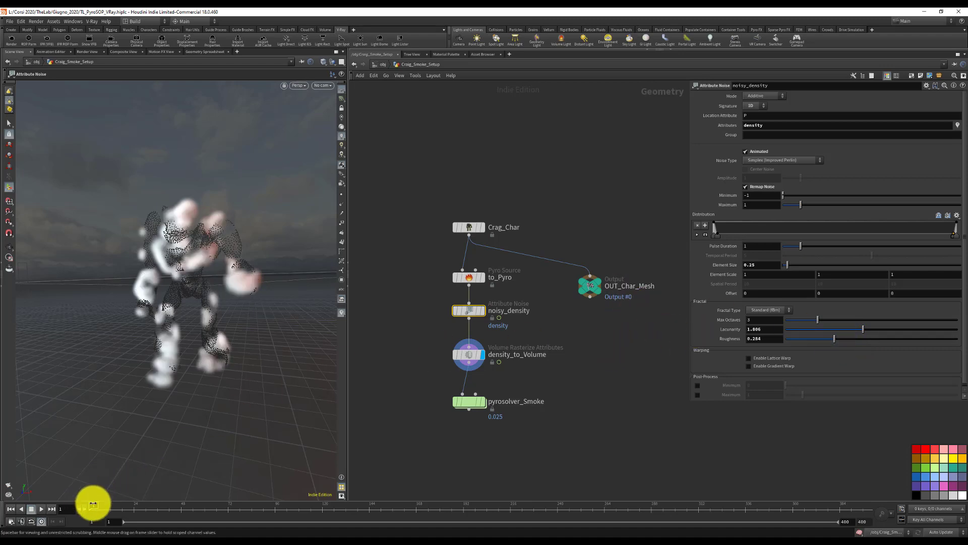
drag(115, 508, 48, 499)
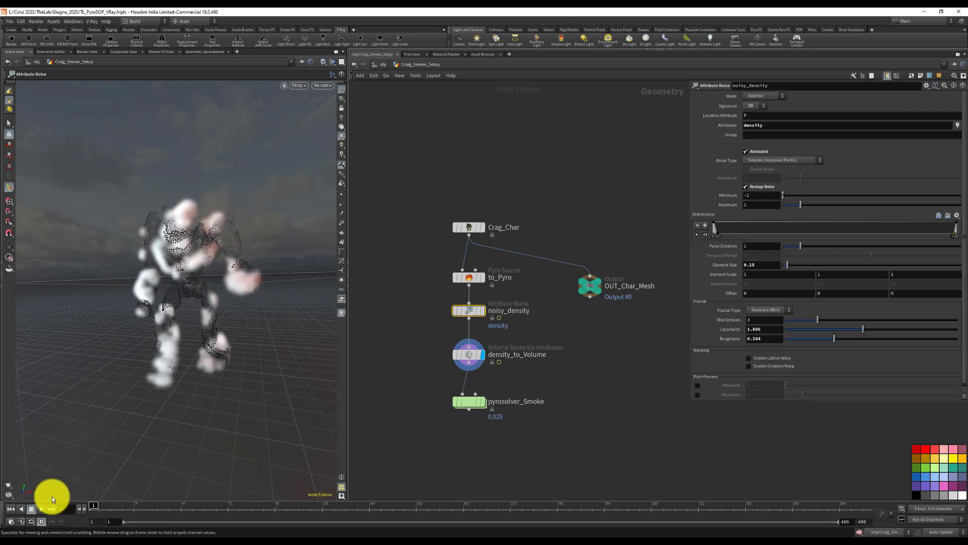
Try Pulse Durations of 5 and 2.5 on noisy_density, scrubbing the timeline between them to check the noise speed
double_click(755, 245)
text(5)
key(Return)
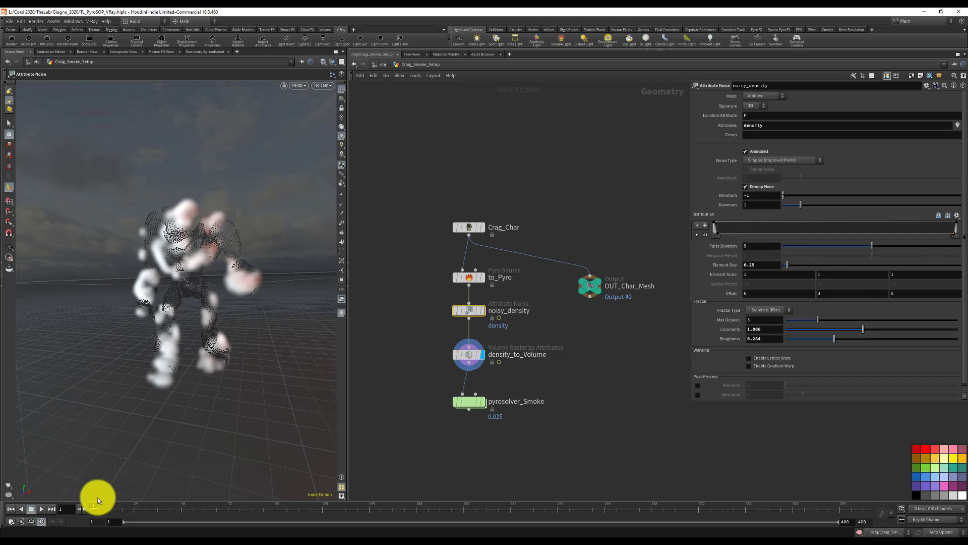
drag(97, 497, 22, 510)
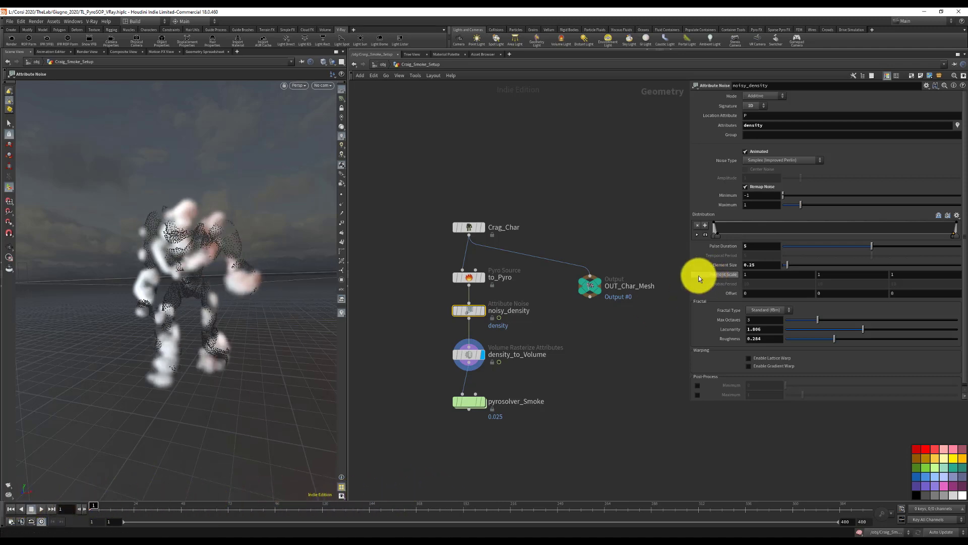
double_click(772, 245)
text(2.5)
key(Return)
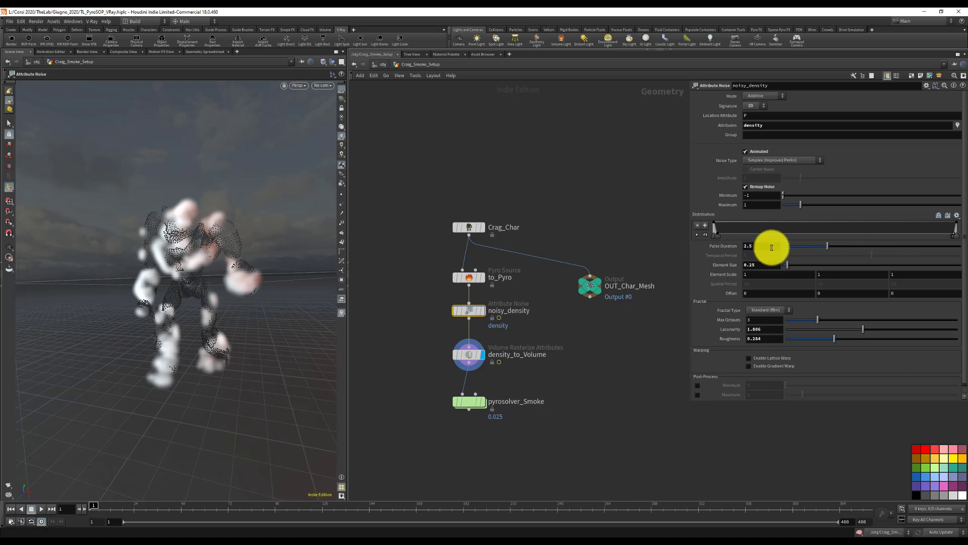
Display pyrosolver_Smoke with its Look settings open, play the smoke simulation for about 40 frames, and rewind to frame 1
click(483, 401)
click(470, 404)
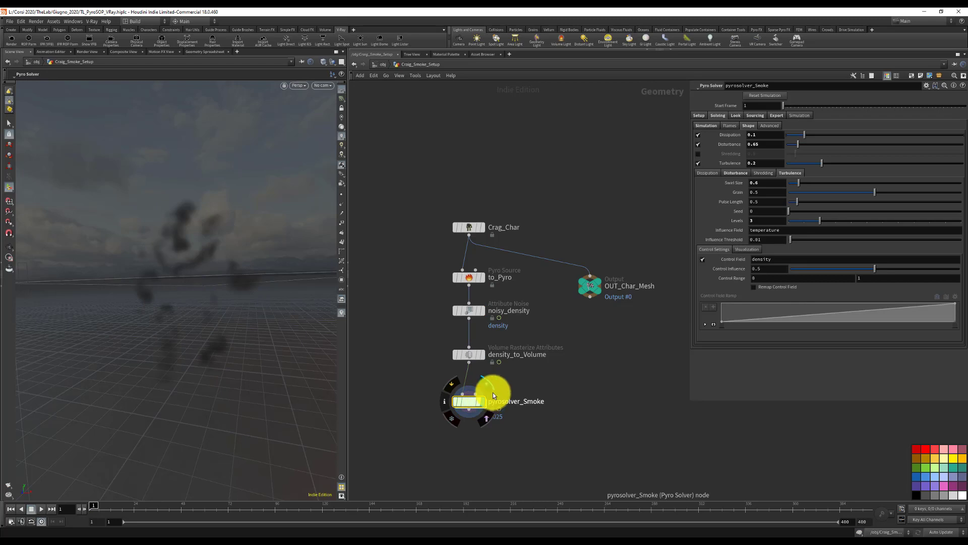
click(733, 115)
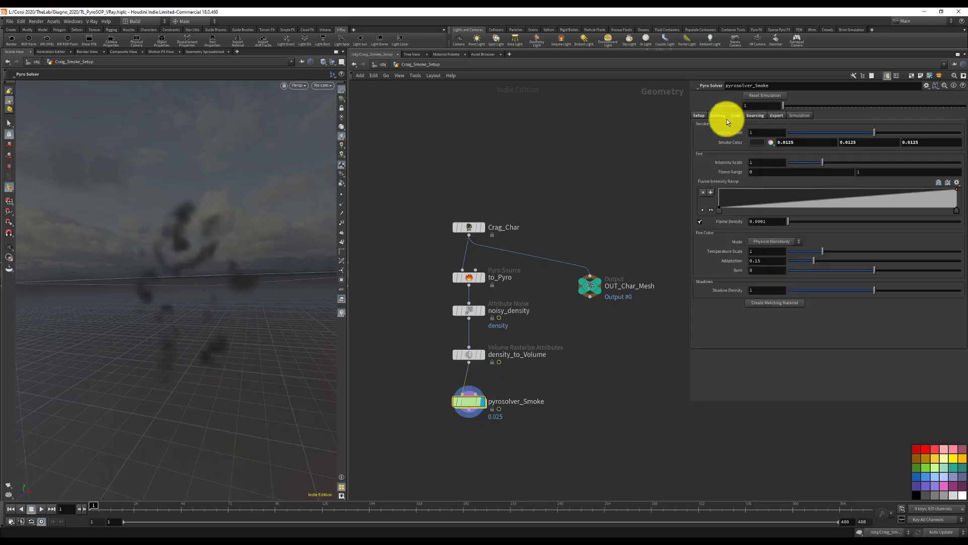
click(42, 509)
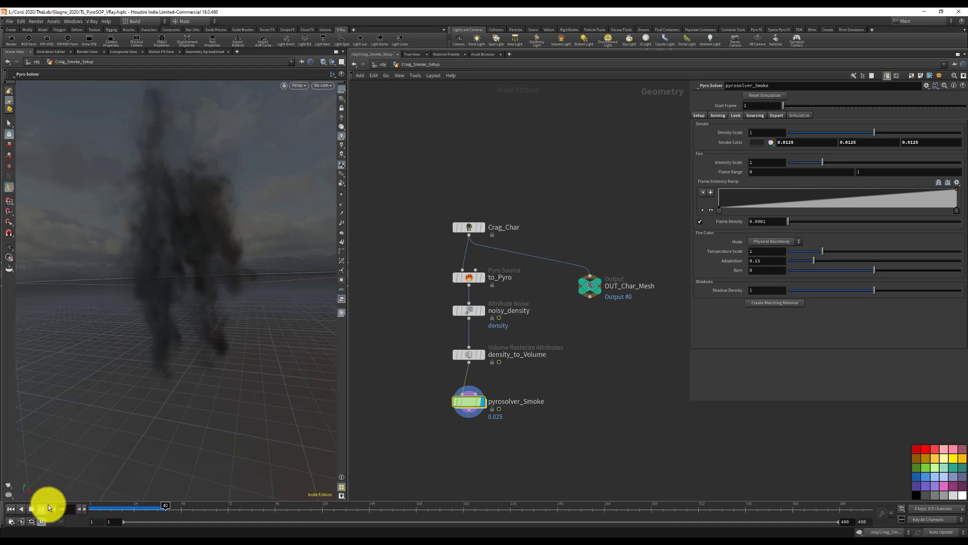
drag(108, 504, 11, 484)
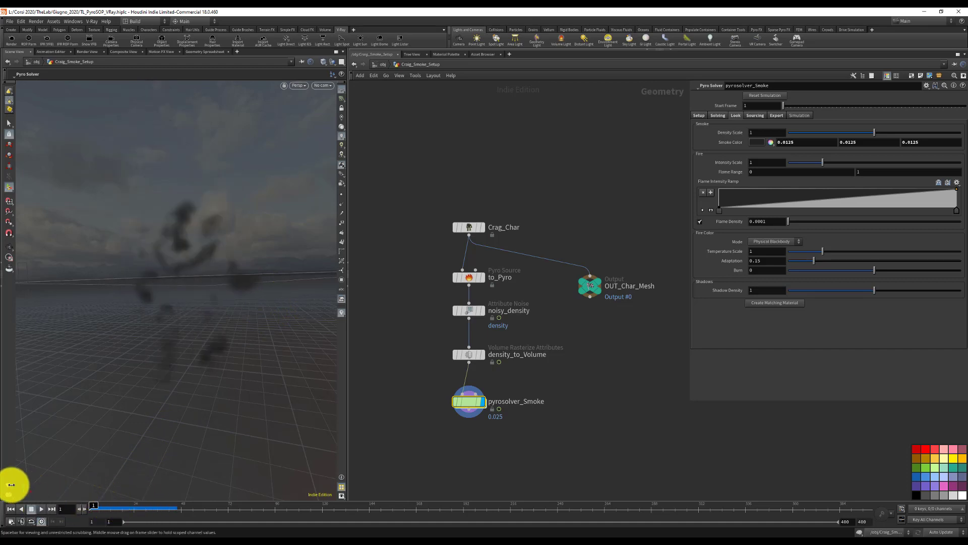
Set noisy_density's Pulse Duration to 1.5 and reselect pyrosolver_Smoke
click(473, 311)
double_click(767, 245)
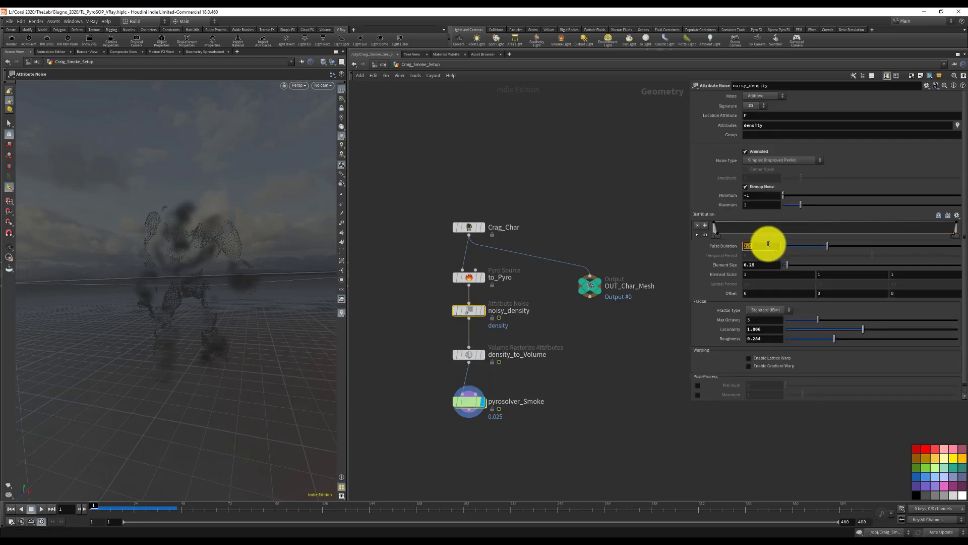
text(1.5)
key(Return)
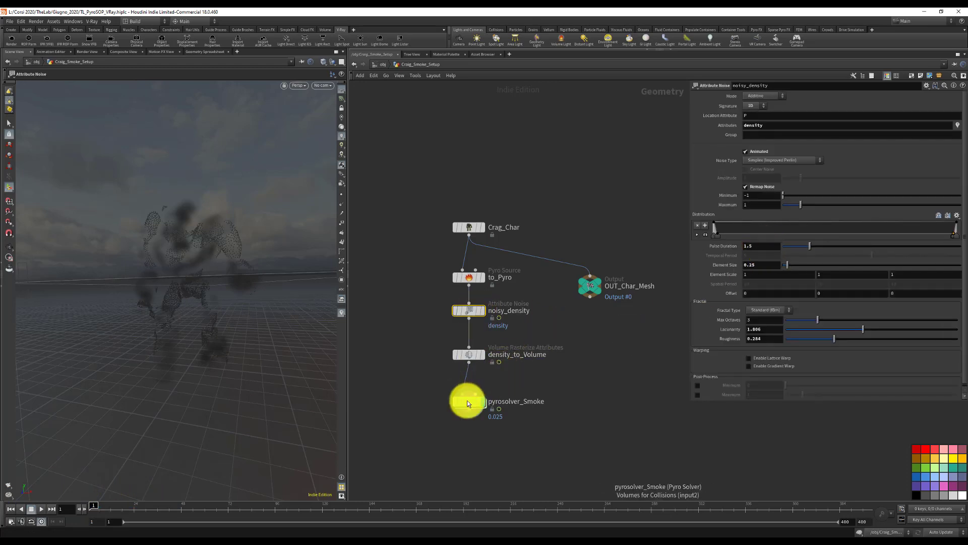
click(467, 401)
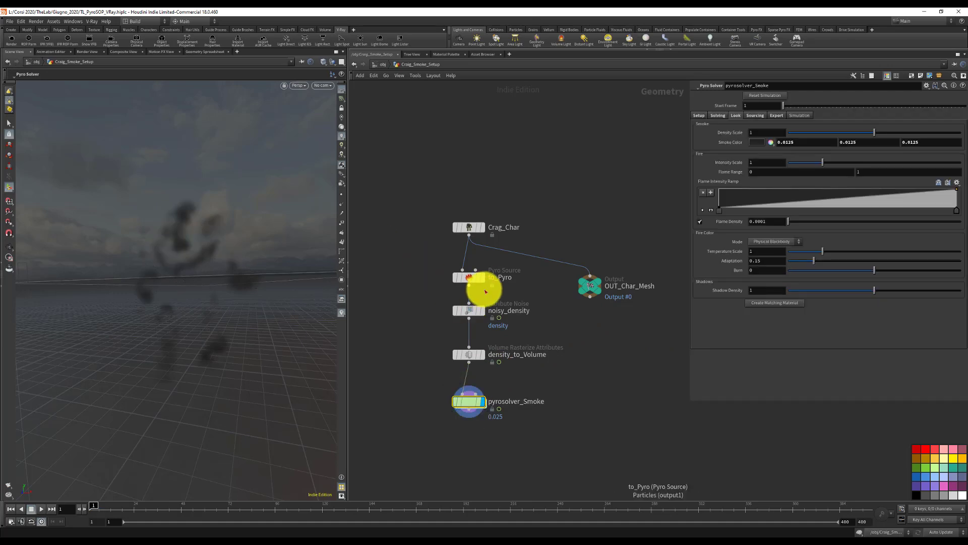
Animate the Crag_Char node by setting its Animation Frame to $FF
click(474, 229)
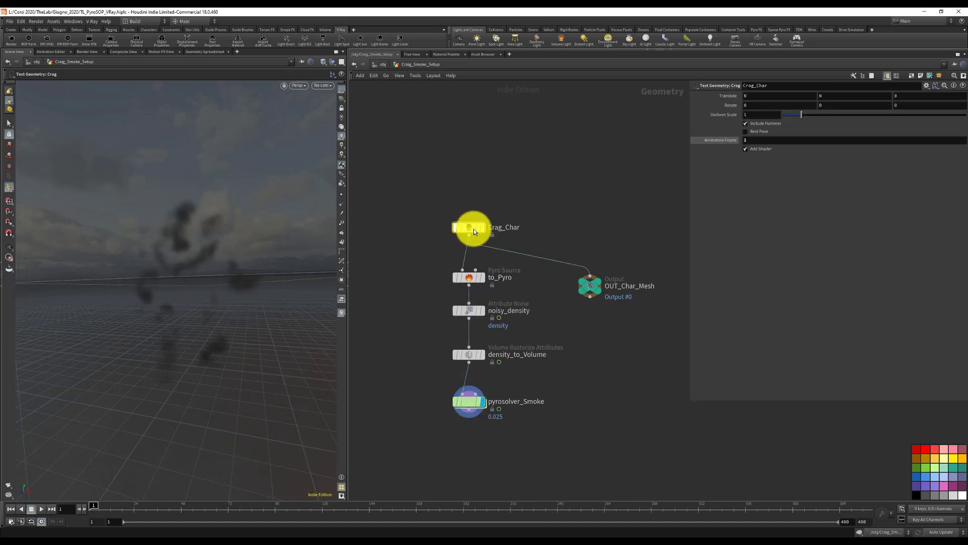
click(752, 140)
text($)
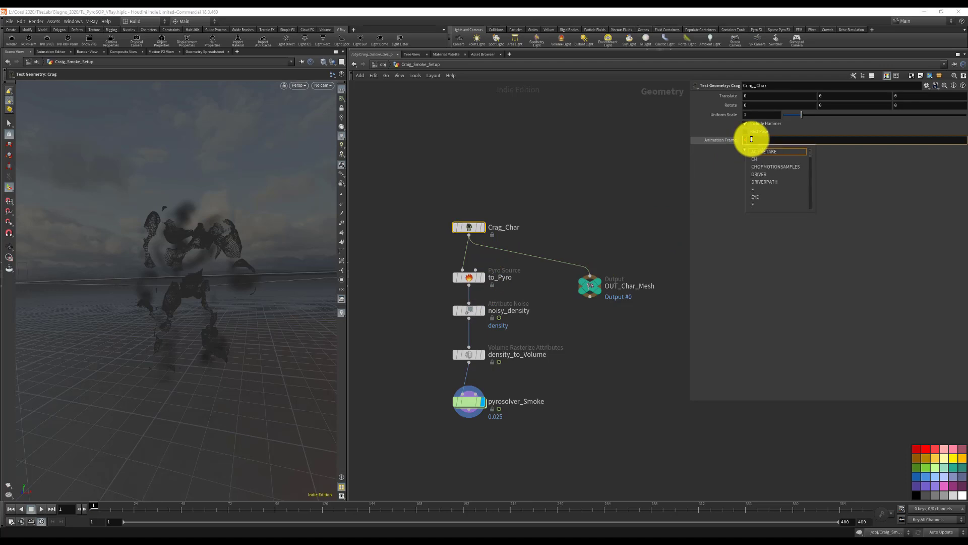
text(FF)
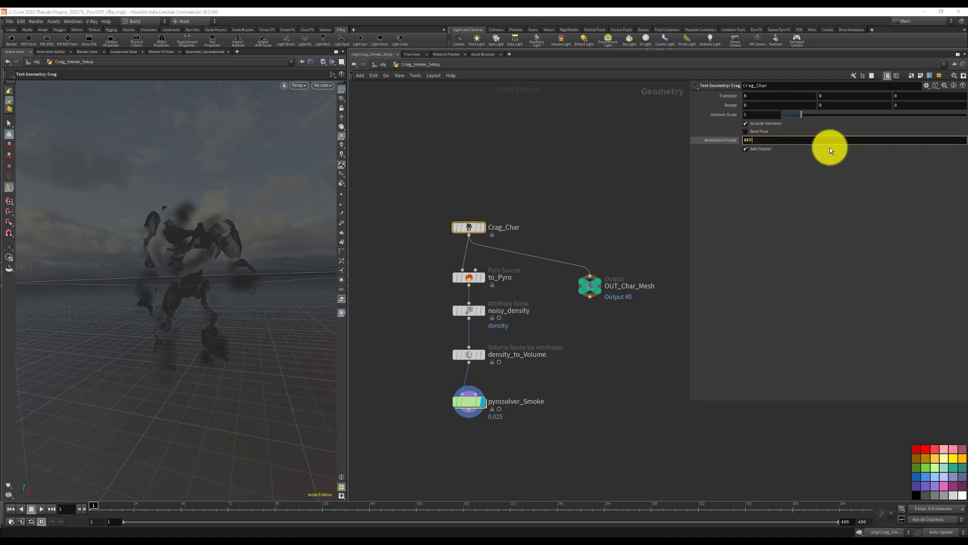
key(Return)
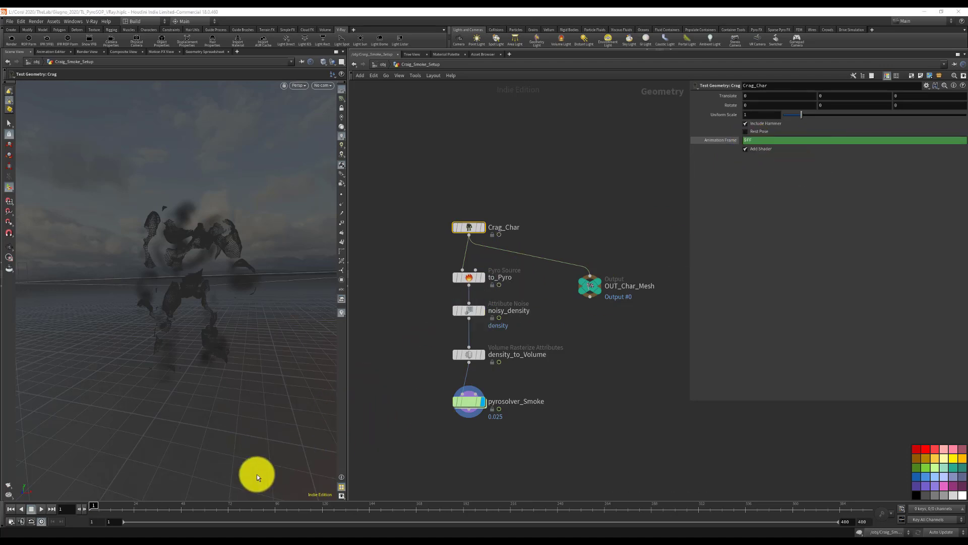
Play the smoke simulation on the animated character, look through cam_render, and stop and rewind to frame 1
click(43, 510)
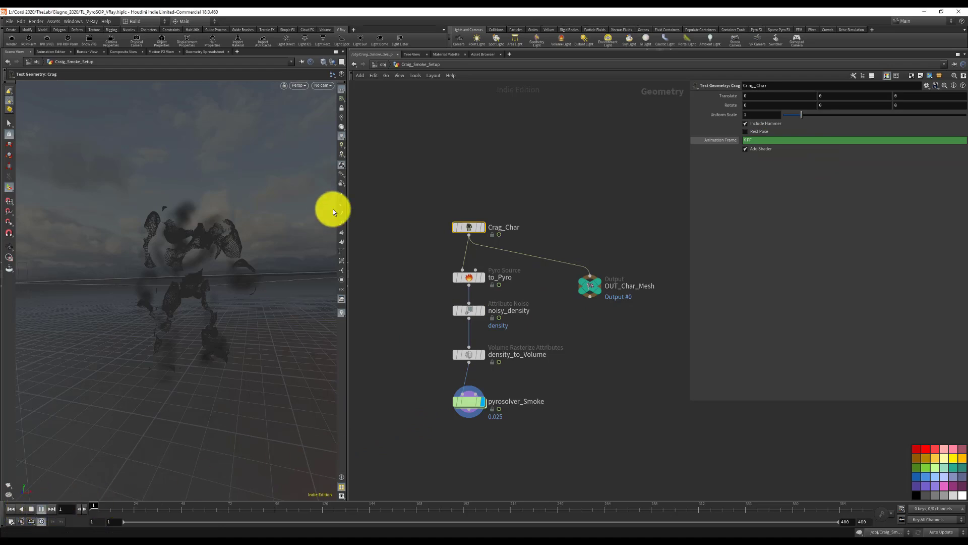
click(329, 86)
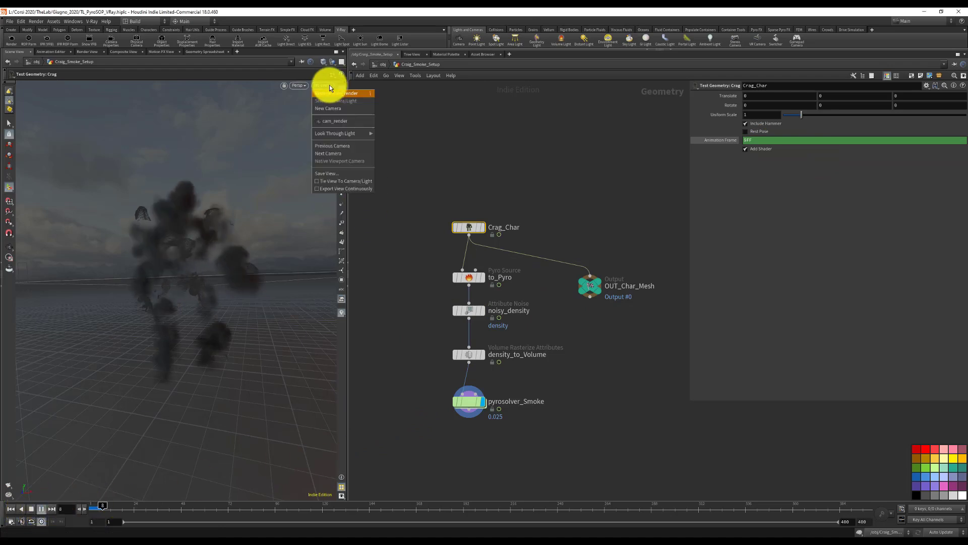
key(Escape)
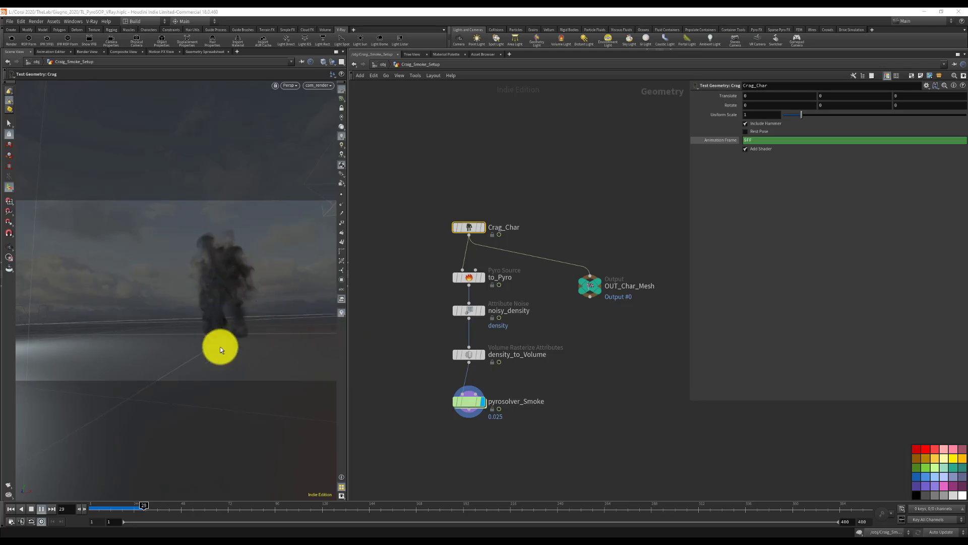
click(32, 507)
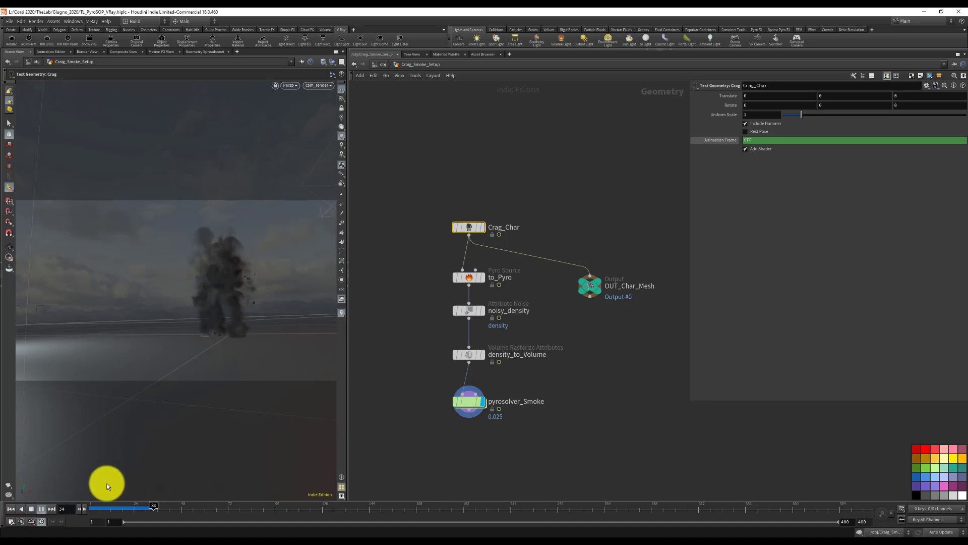
click(89, 504)
mouse_move(89, 504)
mouse_down()
mouse_move(130, 507)
mouse_move(91, 506)
mouse_up()
Select to_Pyro and save the scene, then play the smoke simulation again through cam_render and rewind to frame 1
mouse_move(468, 277)
key(Down)
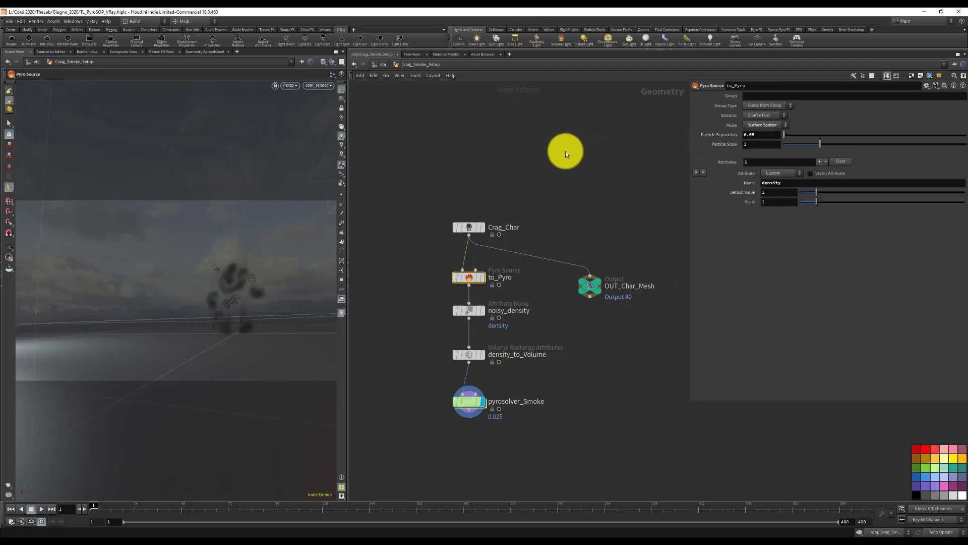
key(ctrl+s)
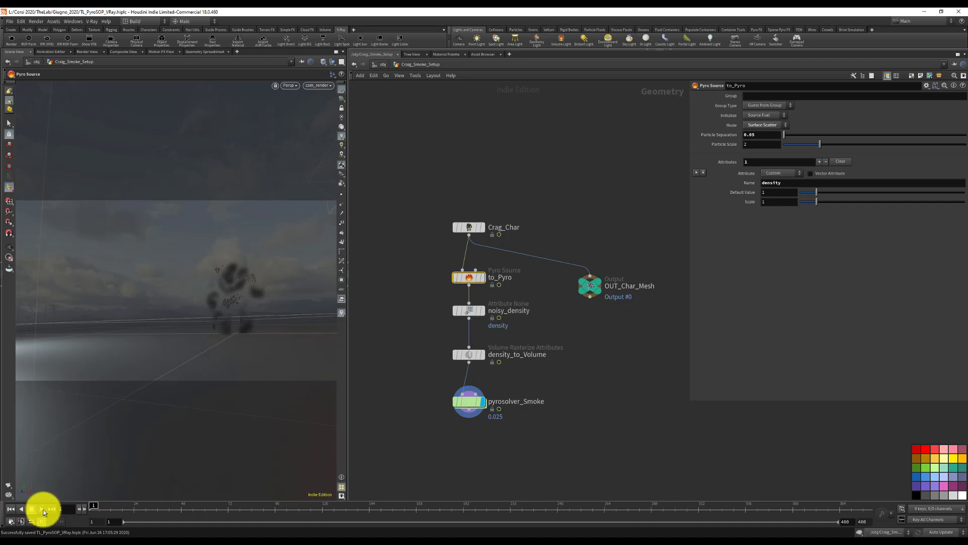
click(43, 510)
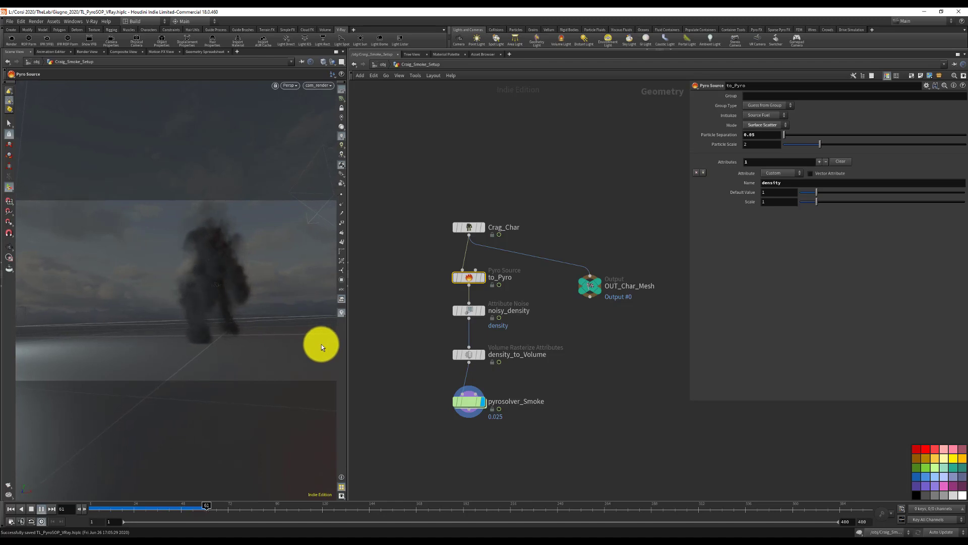
click(32, 510)
click(92, 504)
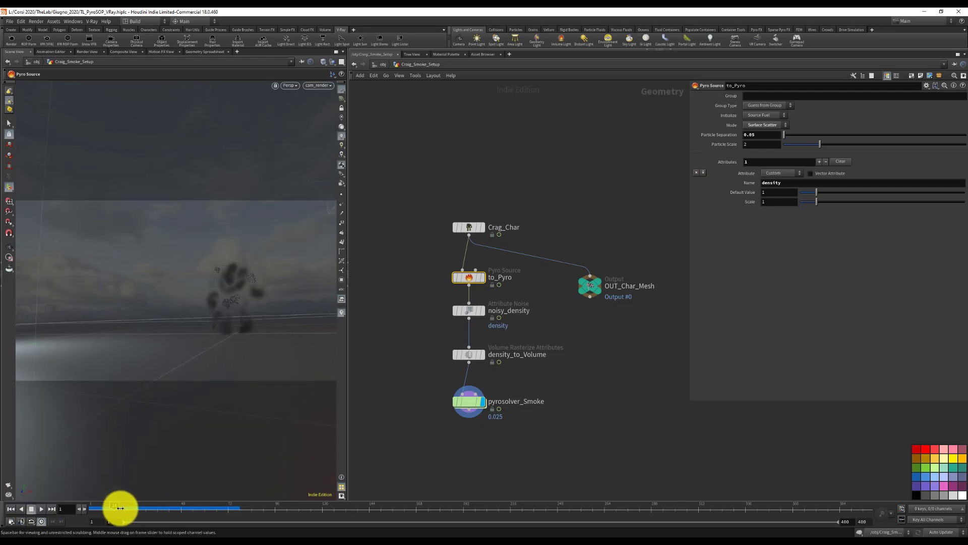
drag(120, 508, 7, 504)
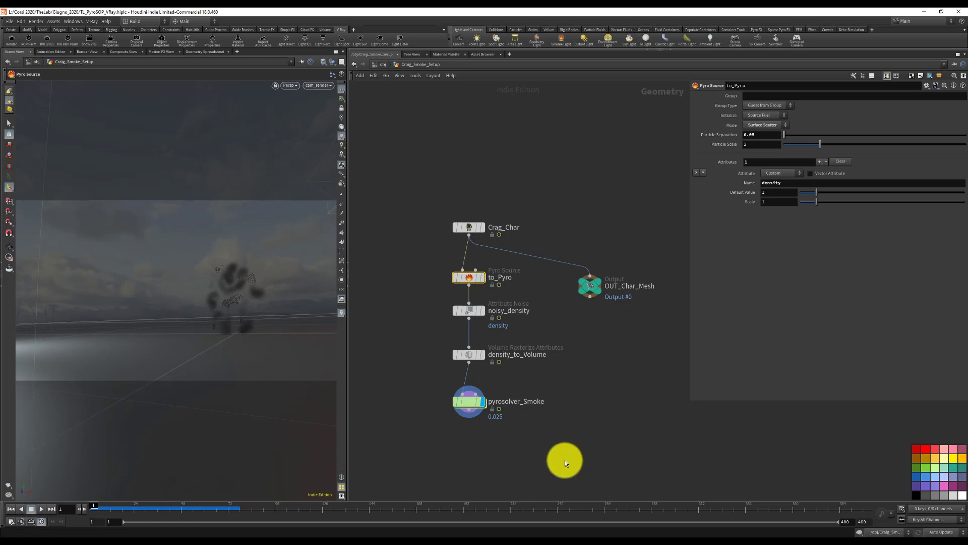
Add an Output node below pyrosolver_Smoke, connected to its output, and rename it OUT_Smoke_Solver
key(Tab)
text(out)
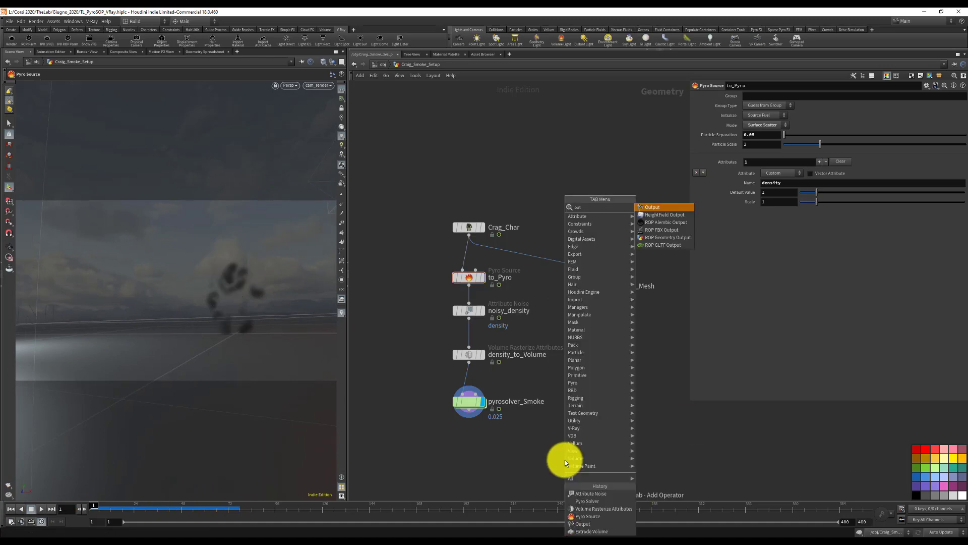
click(650, 207)
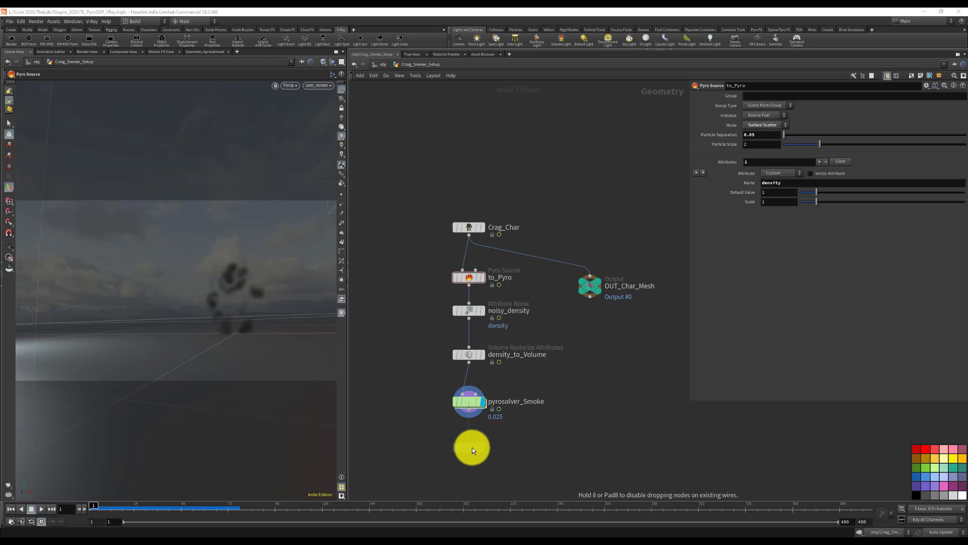
click(472, 447)
double_click(502, 447)
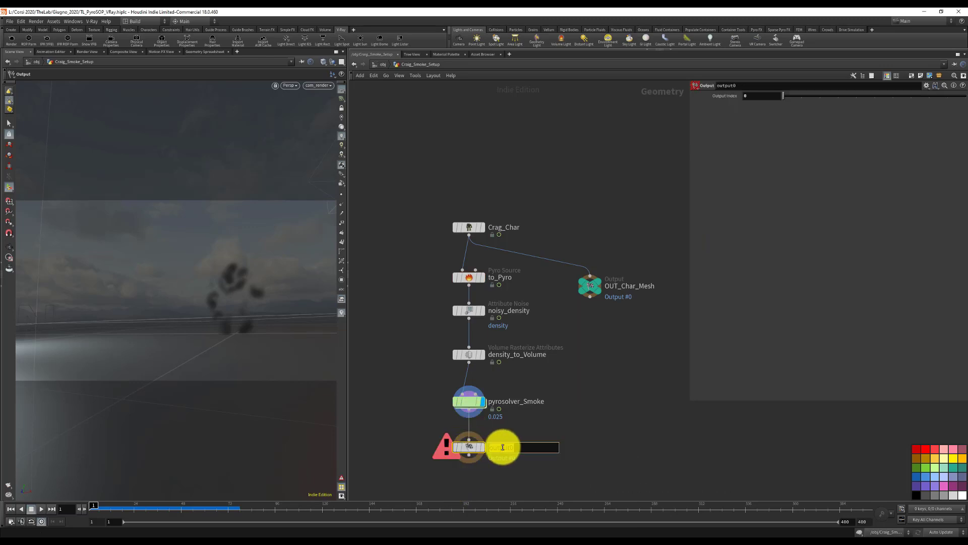
text(OUT_Smoke_Solver)
key(Return)
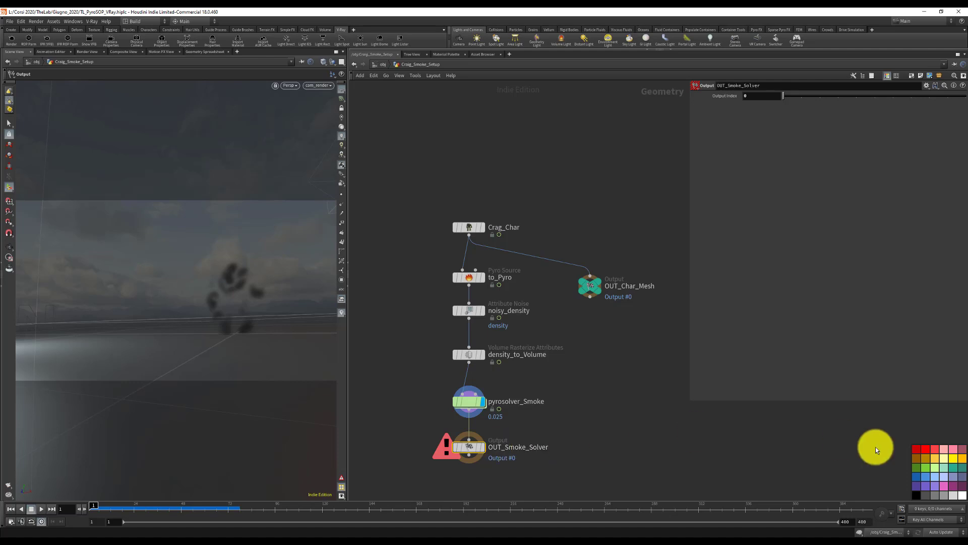
Color the OUT_Smoke_Solver node red and give it the X-like node shape
click(918, 450)
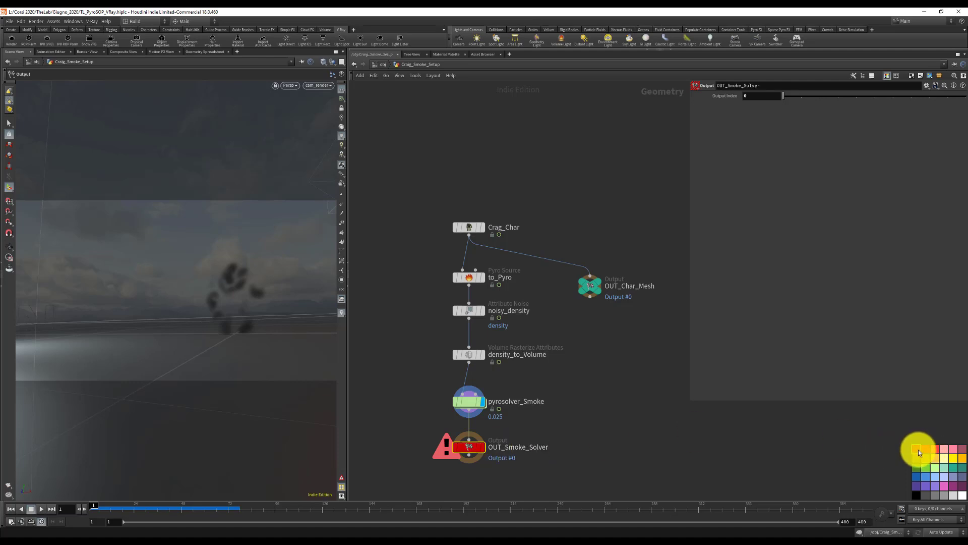
key(z)
click(961, 464)
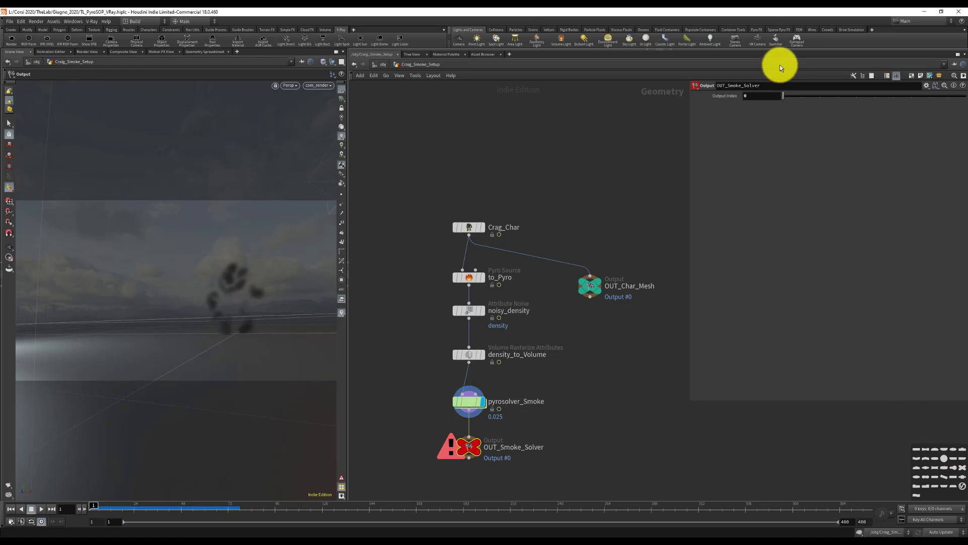
Set OUT_Smoke_Solver's Output Index to 1 and move the OUT_Char_Mesh node to the opposite side of the smoke chain
click(798, 95)
middle_drag(613, 383, 538, 331)
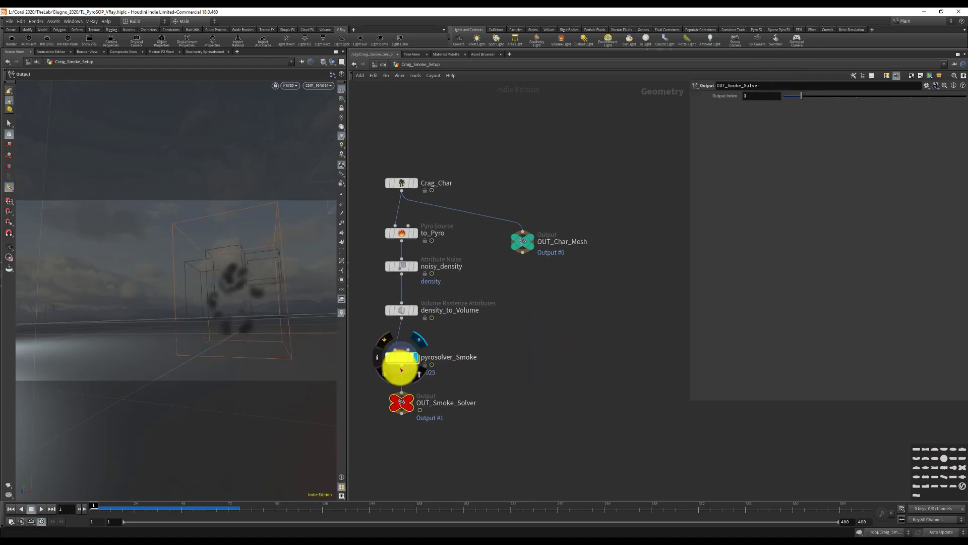
mouse_move(403, 350)
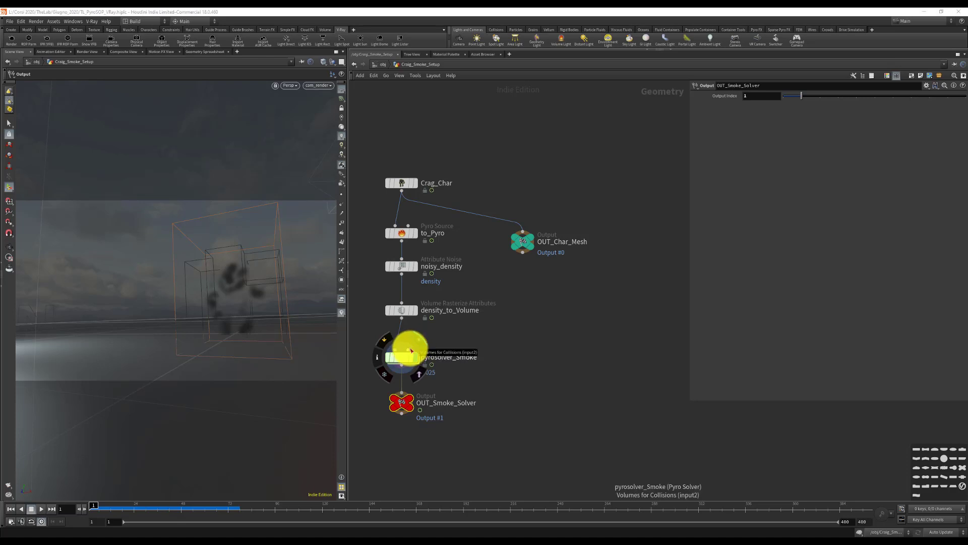
middle_drag(531, 304, 655, 289)
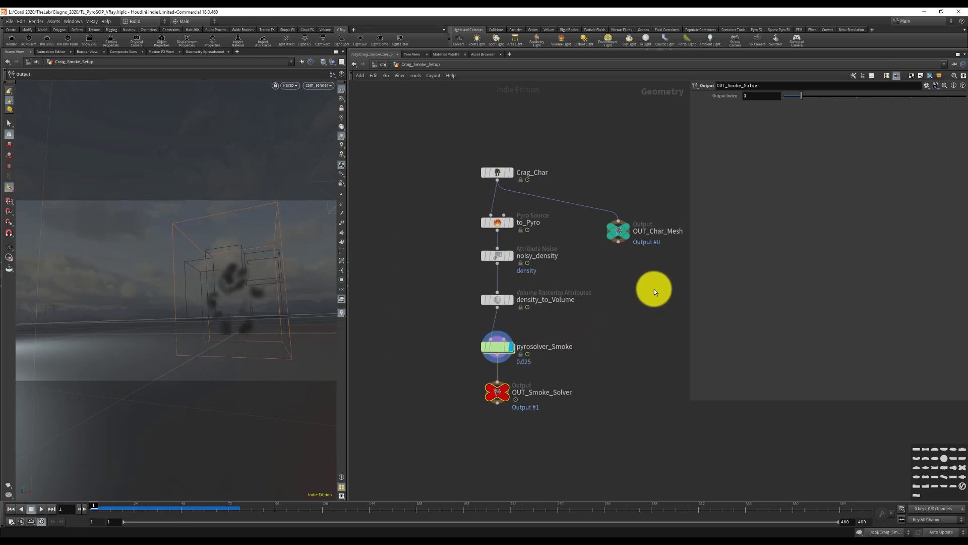
drag(620, 232, 374, 225)
click(508, 266)
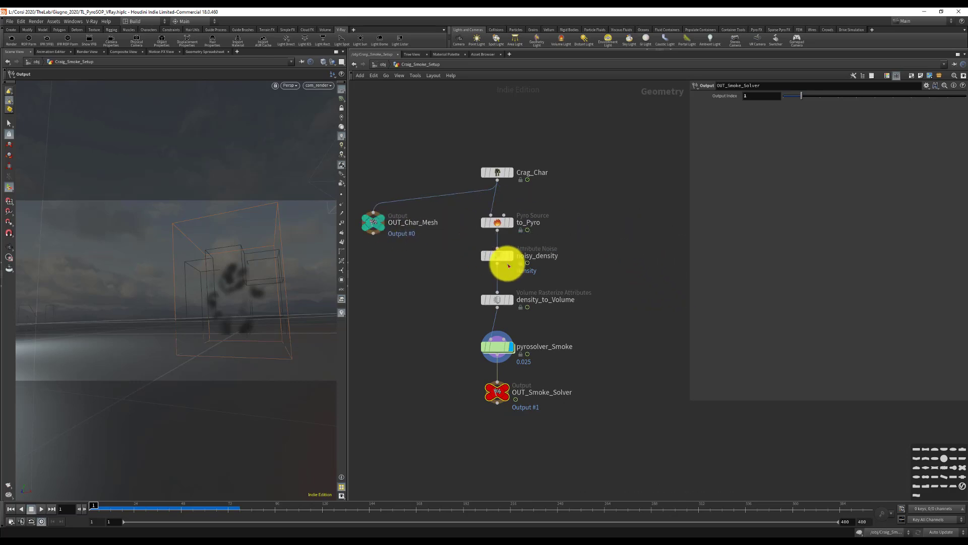
Return to the object level, add a box object beside Craig_Smoke_Setup, and raise it above the character to about 2.91 in Y
click(384, 66)
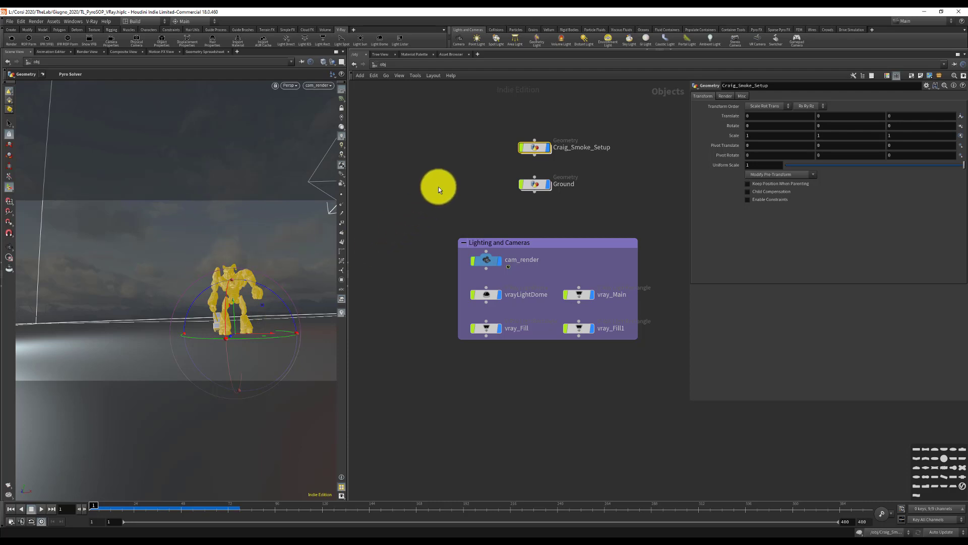
click(393, 162)
key(Tab)
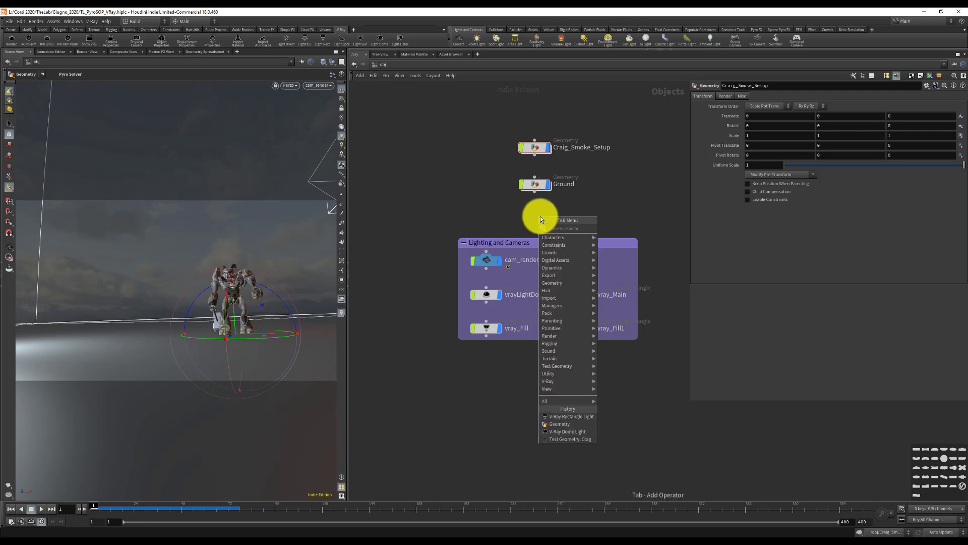
text(geo)
key(Return)
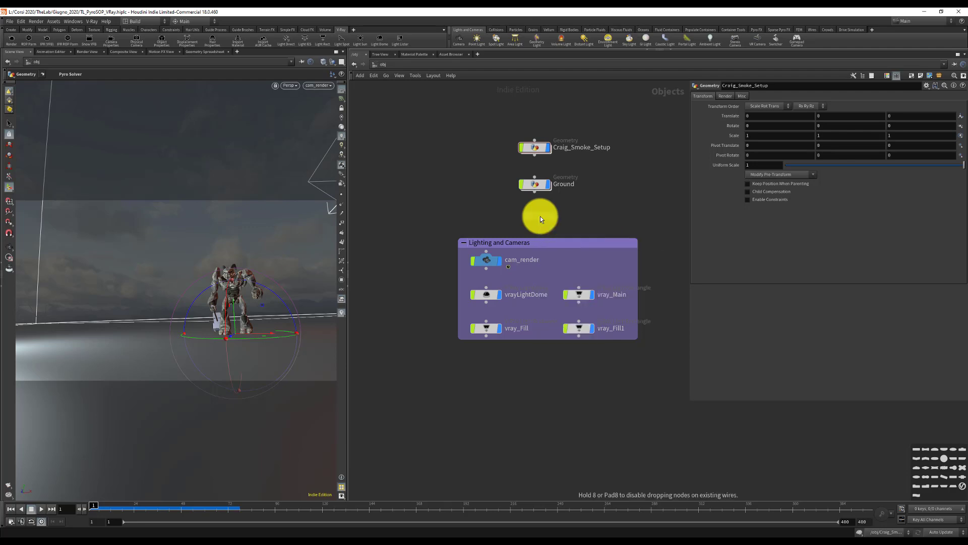
click(437, 147)
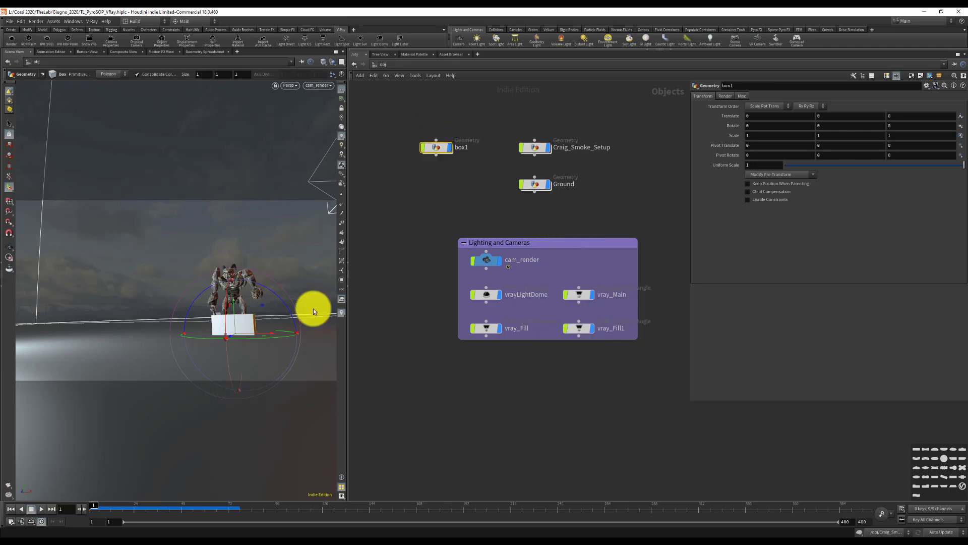
drag(235, 303, 231, 199)
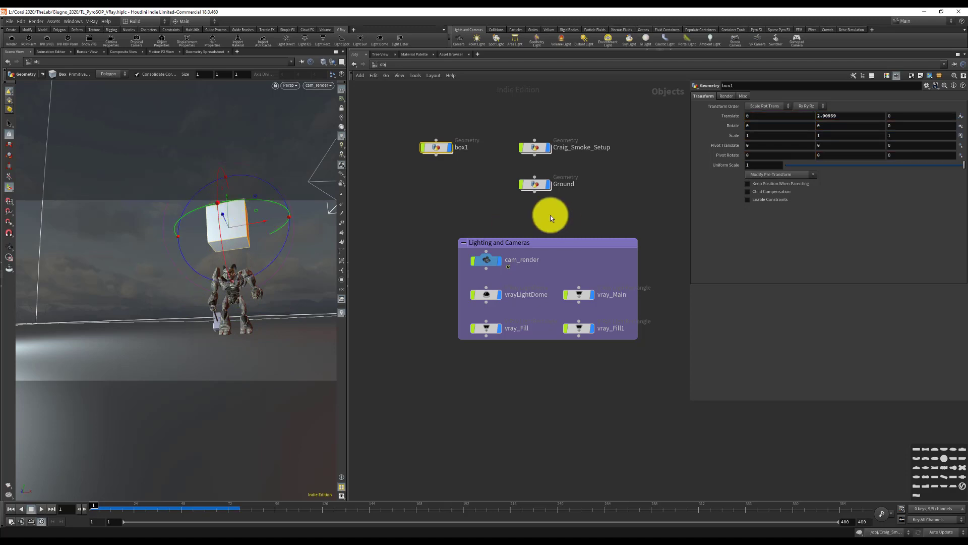
click(835, 117)
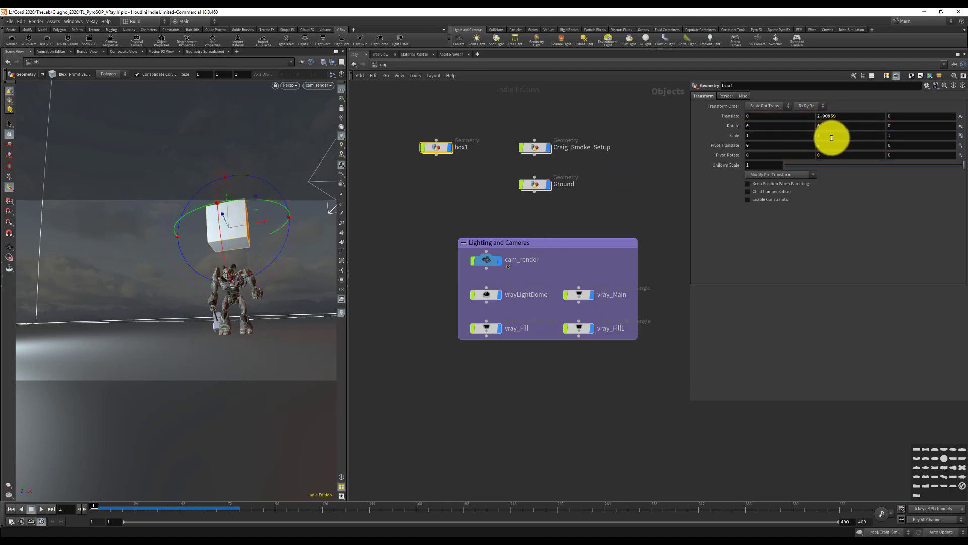
Inside the box1 object, reshape the box into a long thin bar about 11.28 by 0.22 by 0.32
double_click(437, 148)
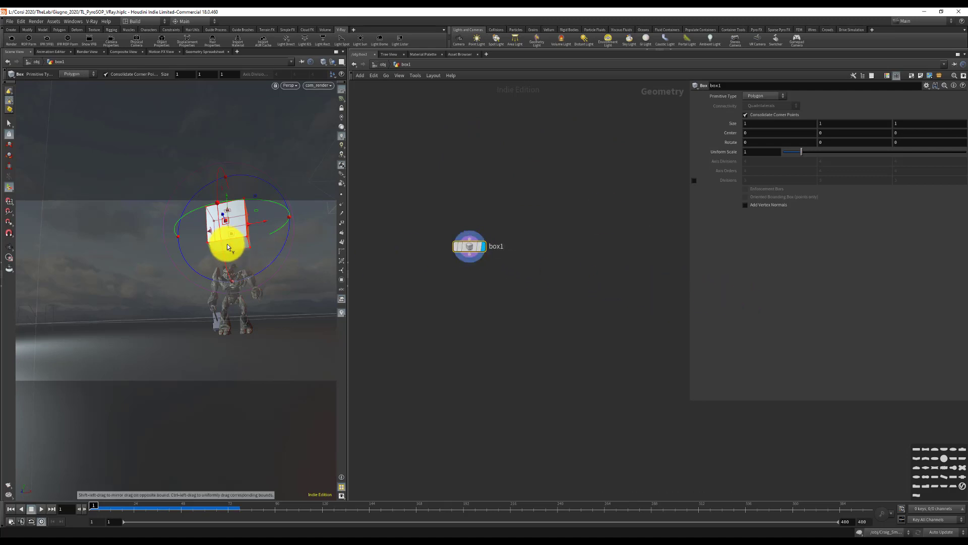
drag(227, 243, 388, 209)
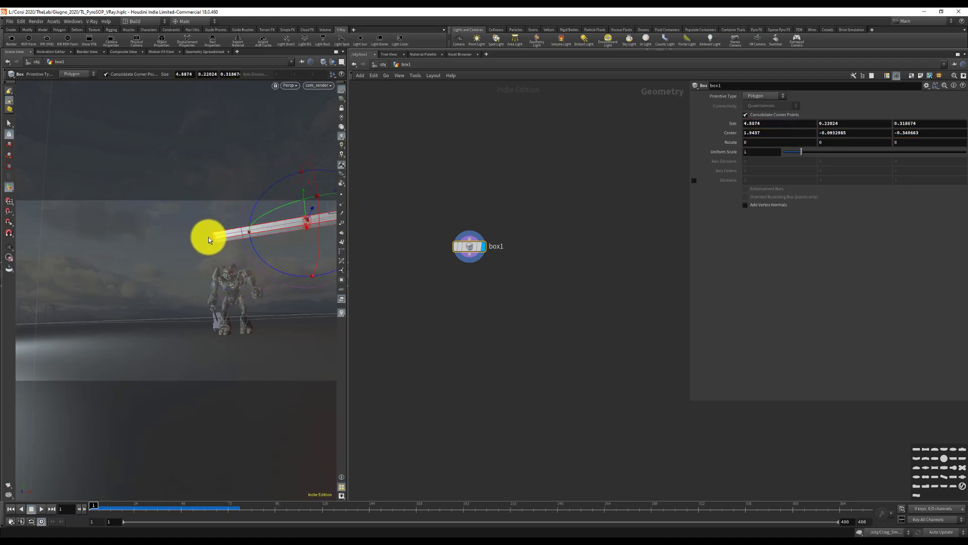
drag(211, 238, 49, 277)
key(ctrl+z)
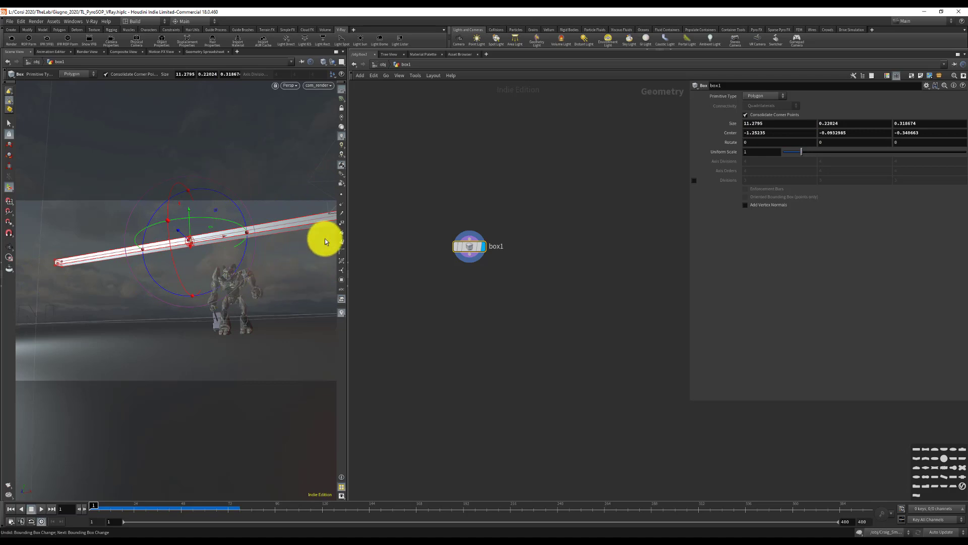
Lower the bar toward the character's head so its center Y is about -0.5
key(Escape)
drag(218, 289, 169, 307)
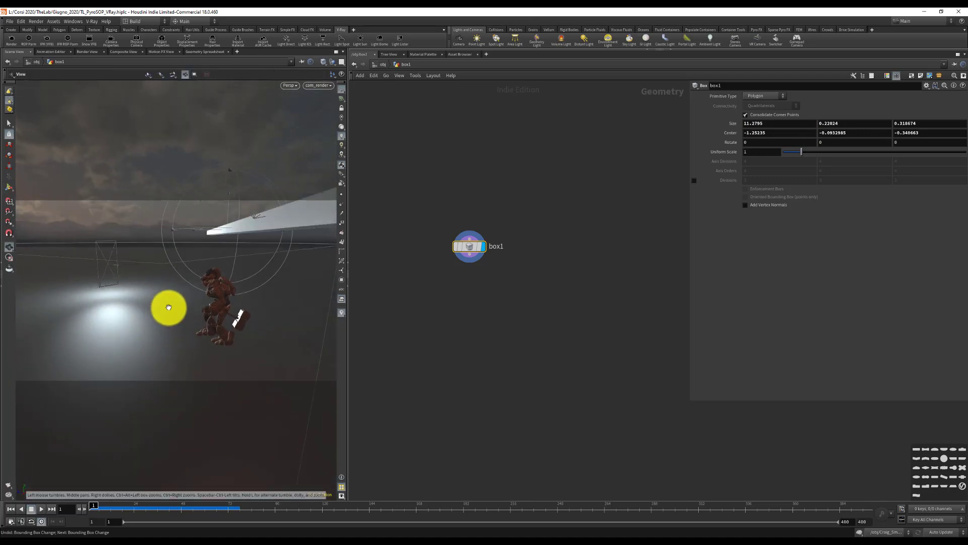
key(Return)
mouse_move(241, 205)
mouse_down()
mouse_move(227, 205)
mouse_move(227, 215)
mouse_up()
key(Escape)
drag(209, 281, 267, 270)
key(Return)
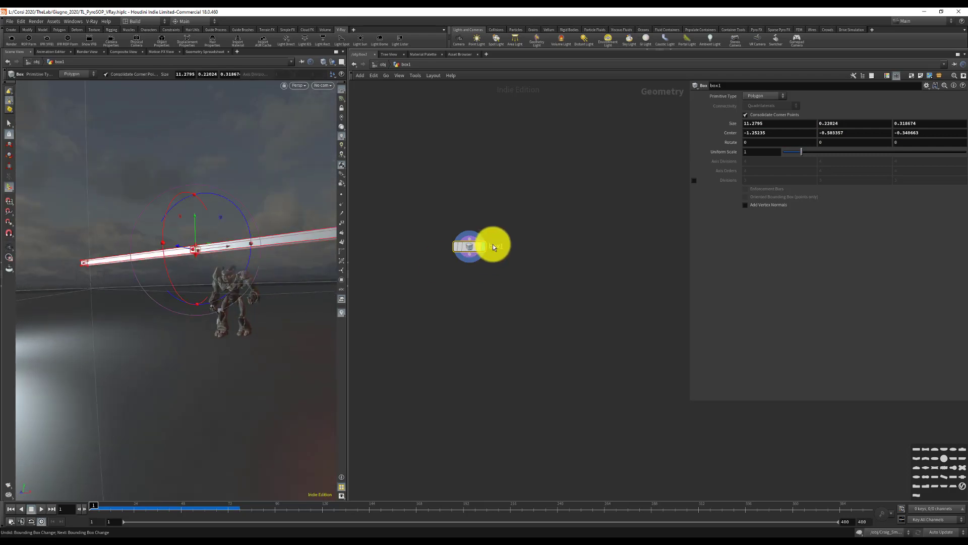
Rename the box1 geometry node as box
double_click(496, 246)
text(box)
key(Return)
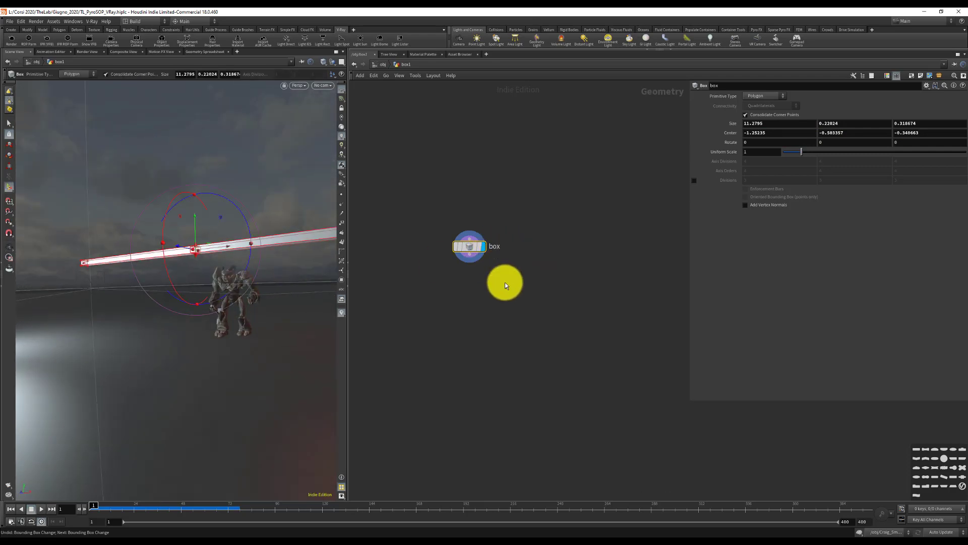
Add a Transform node fed by the box node and set it as the displayed node
key(Tab)
text(tran)
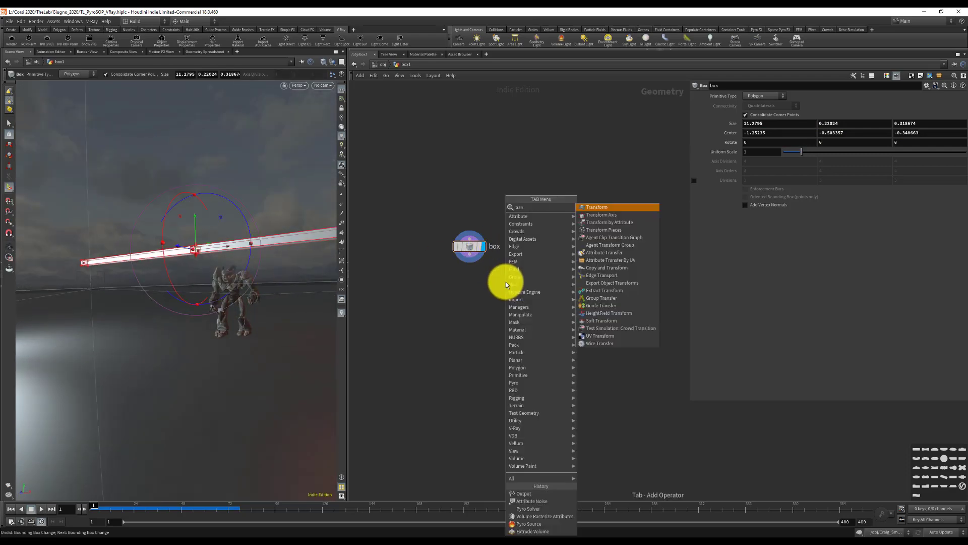
key(Return)
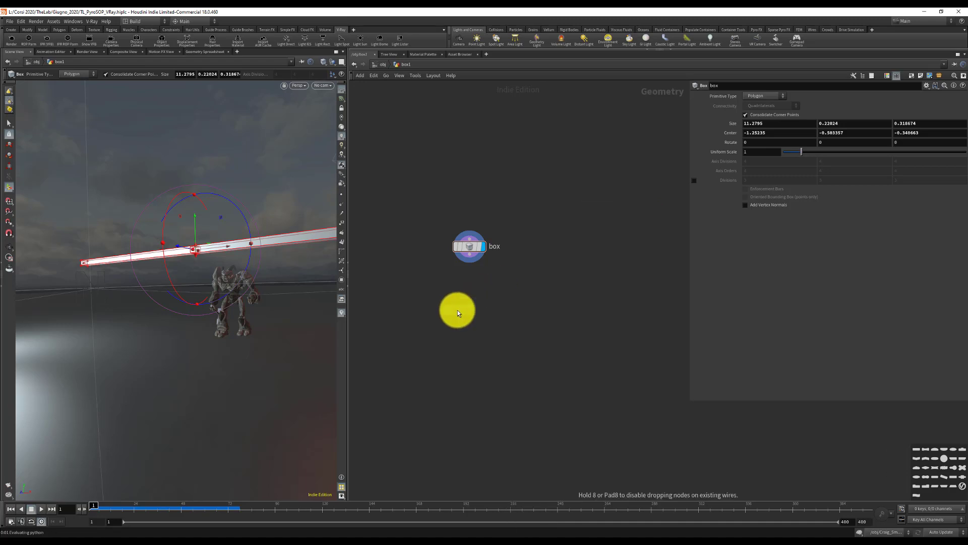
click(512, 301)
drag(469, 260, 511, 294)
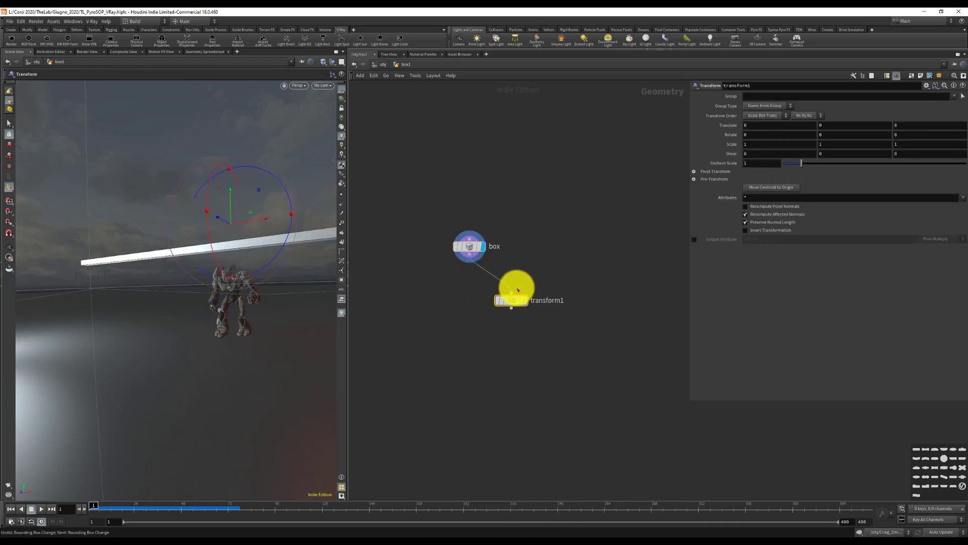
click(525, 300)
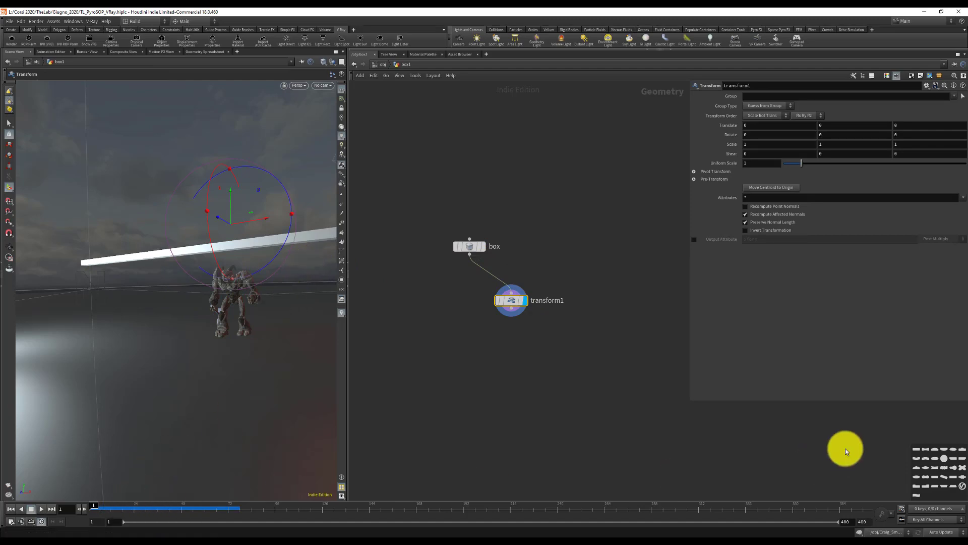
View the bar from the side and show the other scene objects in the viewport
key(Escape)
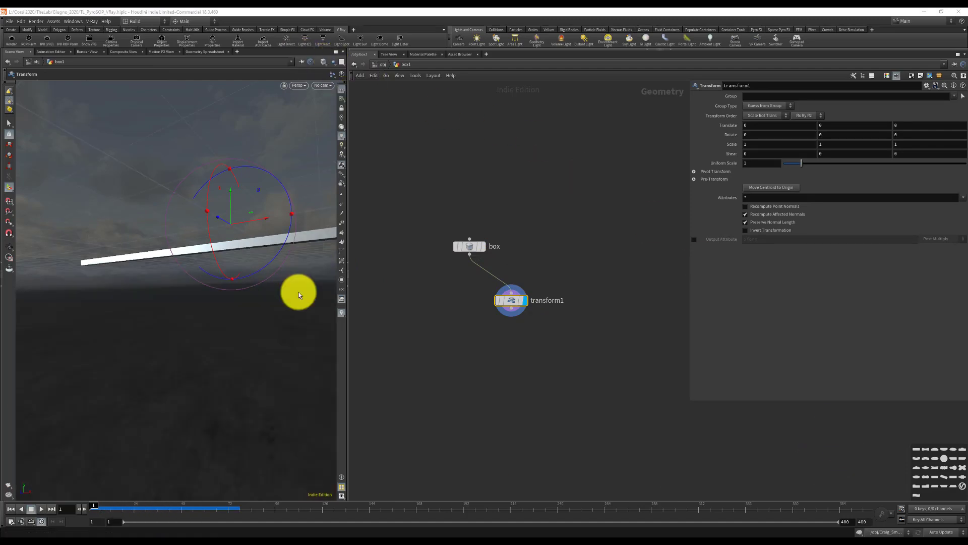
drag(248, 298, 188, 324)
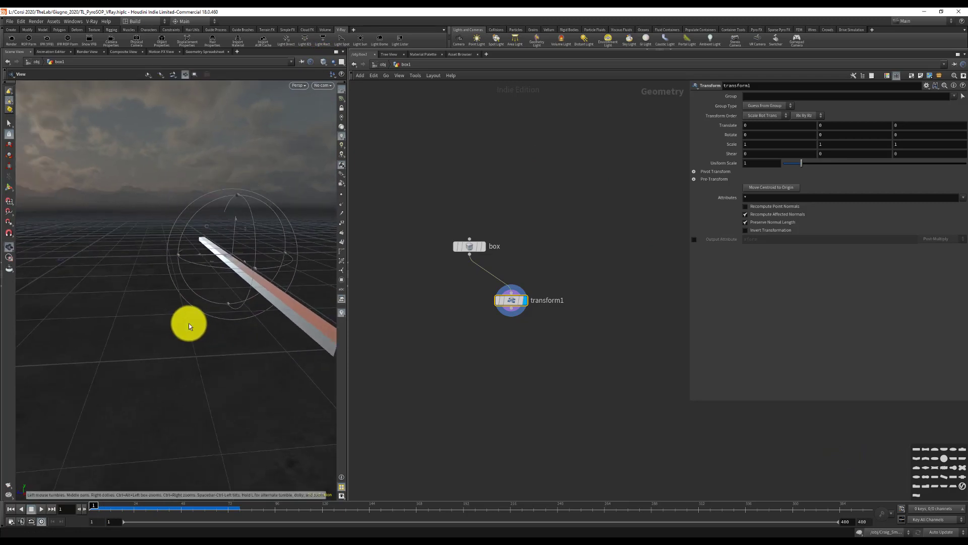
key(Return)
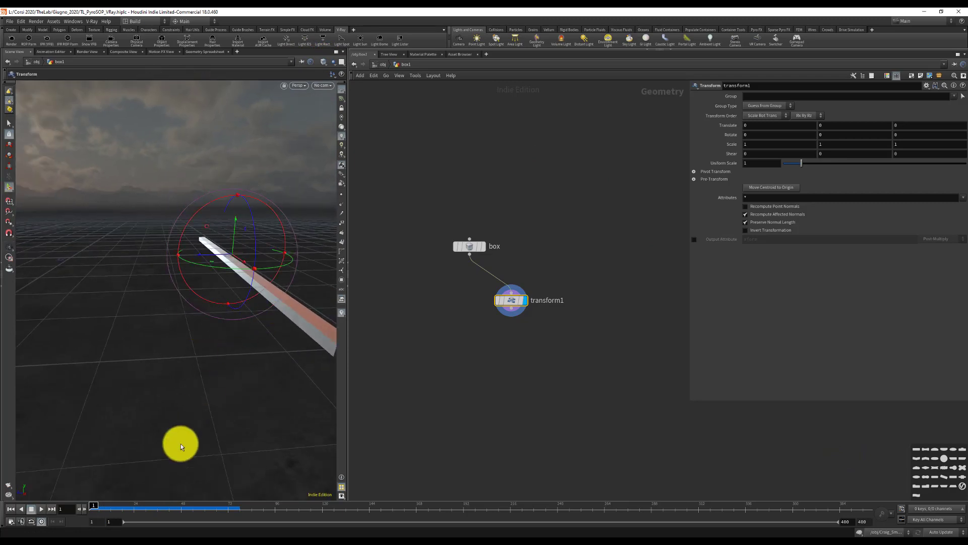
click(331, 63)
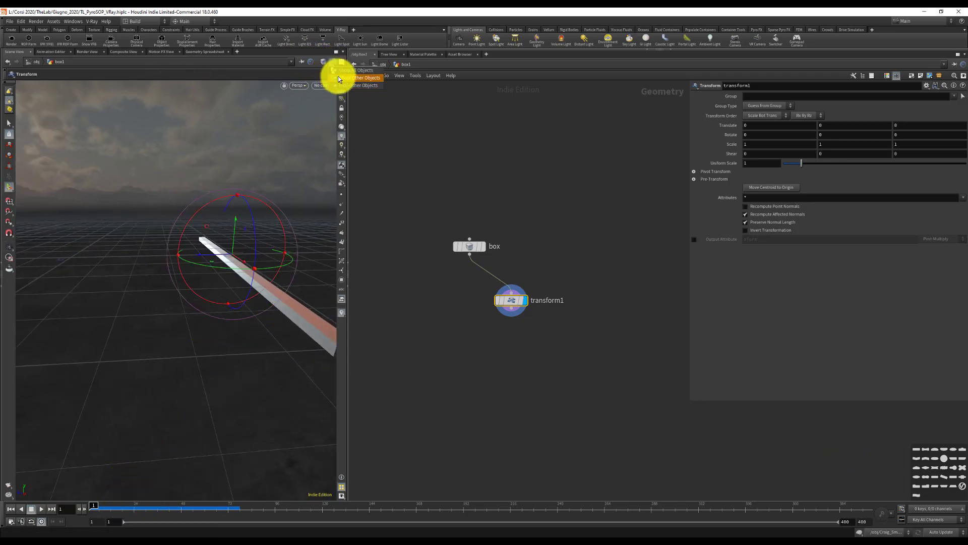
click(338, 78)
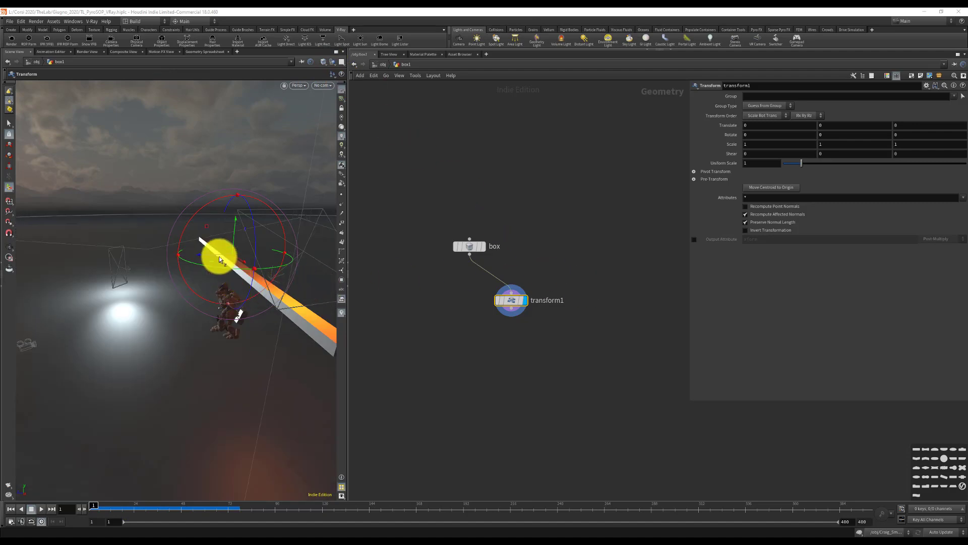
Offset the bar in transform1 with a Z translation of 1.25
mouse_move(510, 304)
mouse_move(217, 254)
mouse_down()
mouse_move(172, 266)
mouse_move(205, 264)
mouse_up()
drag(895, 125, 919, 125)
text(1.25)
key(Return)
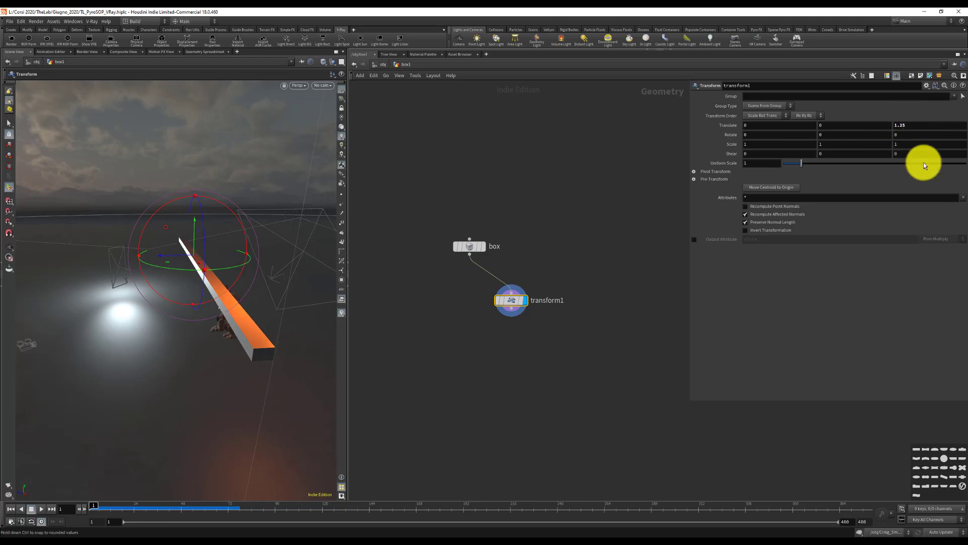
Add a Merge node combining box and transform1, display it, and tidy transform1's position in the network
mouse_move(522, 301)
mouse_down()
mouse_move(512, 297)
mouse_move(529, 297)
mouse_up()
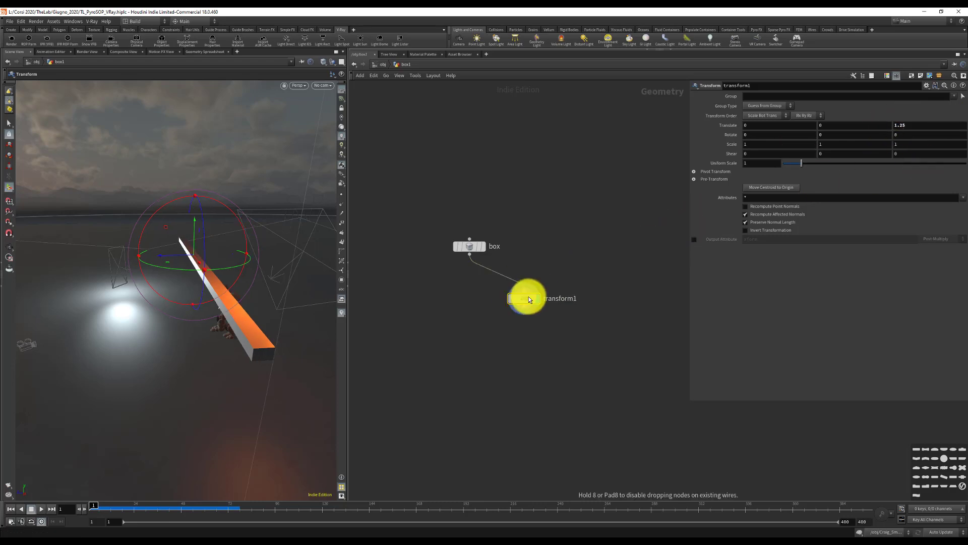
key(Tab)
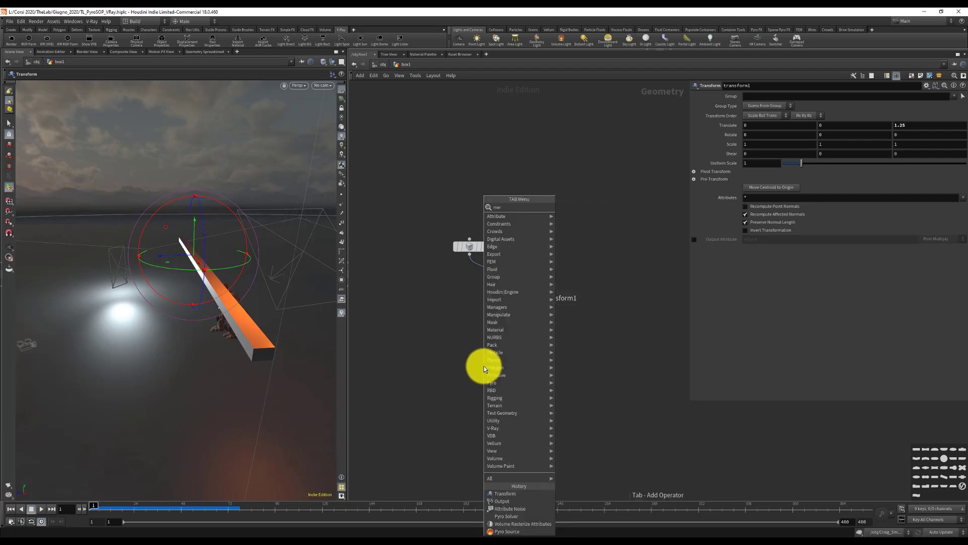
key(Escape)
click(503, 366)
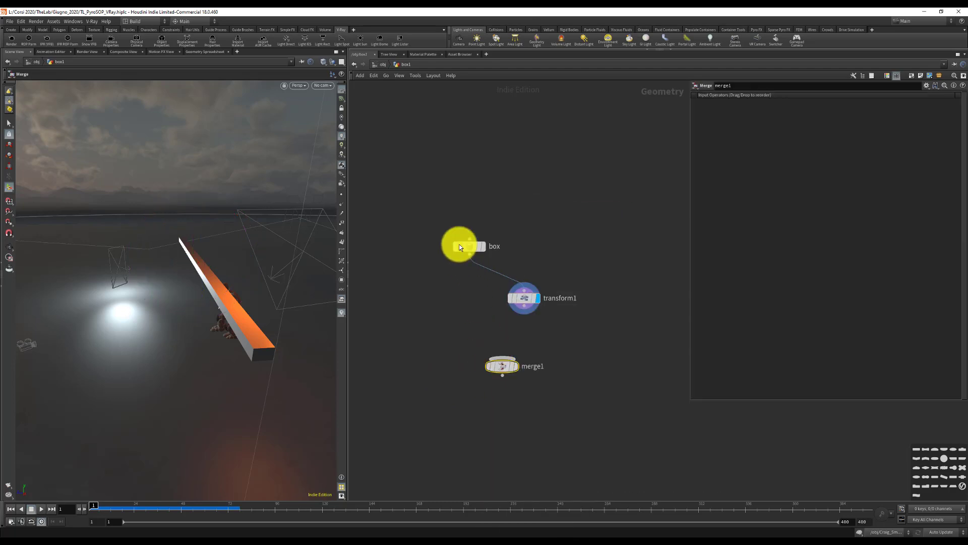
drag(470, 254, 503, 359)
drag(524, 314, 525, 367)
click(518, 368)
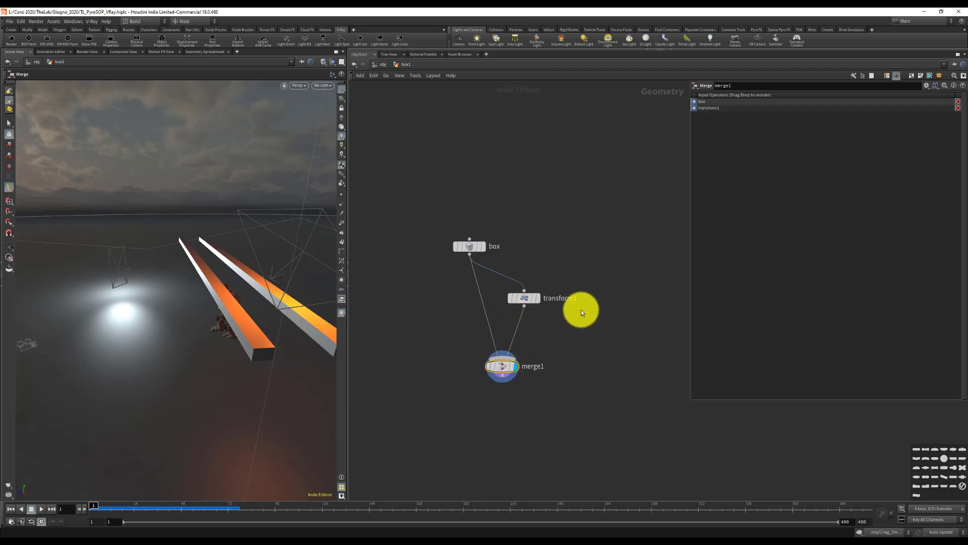
drag(523, 297, 529, 285)
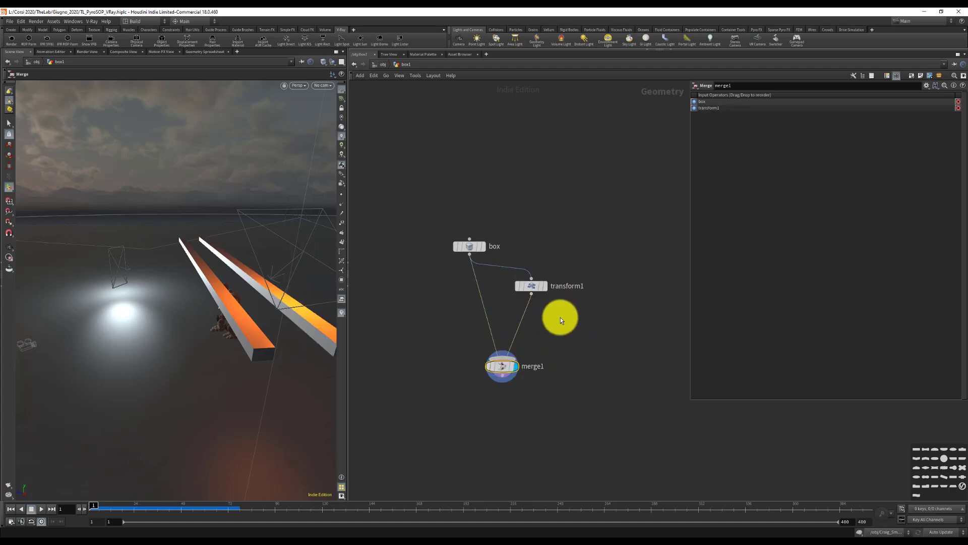
Duplicate transform1 as transform2 and feed it from the merge1 output
key(Tab)
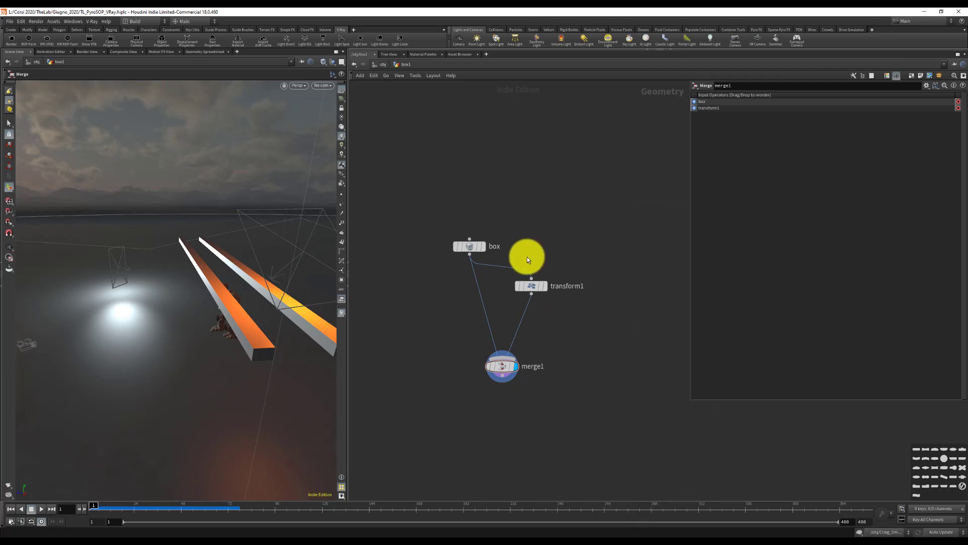
click(531, 285)
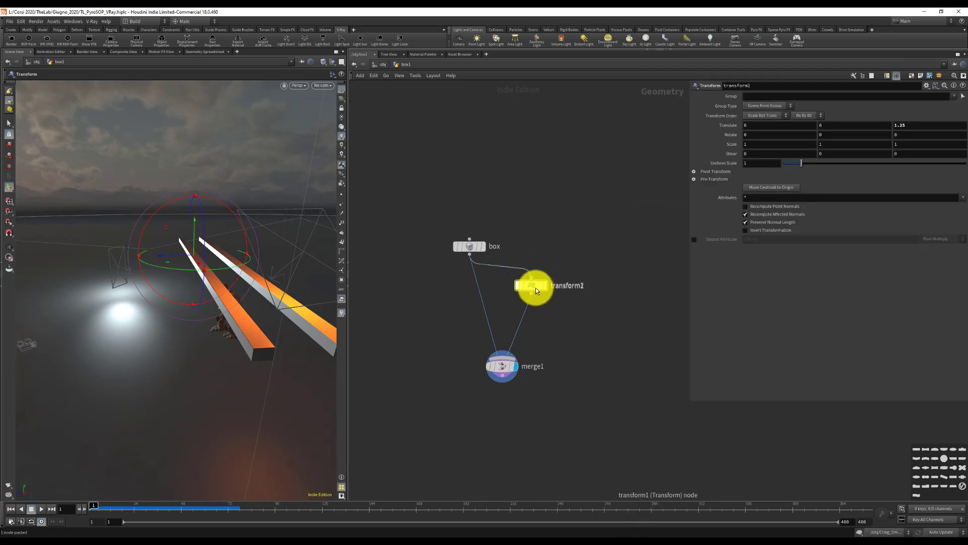
alt+drag(535, 287, 600, 402)
drag(501, 382, 598, 396)
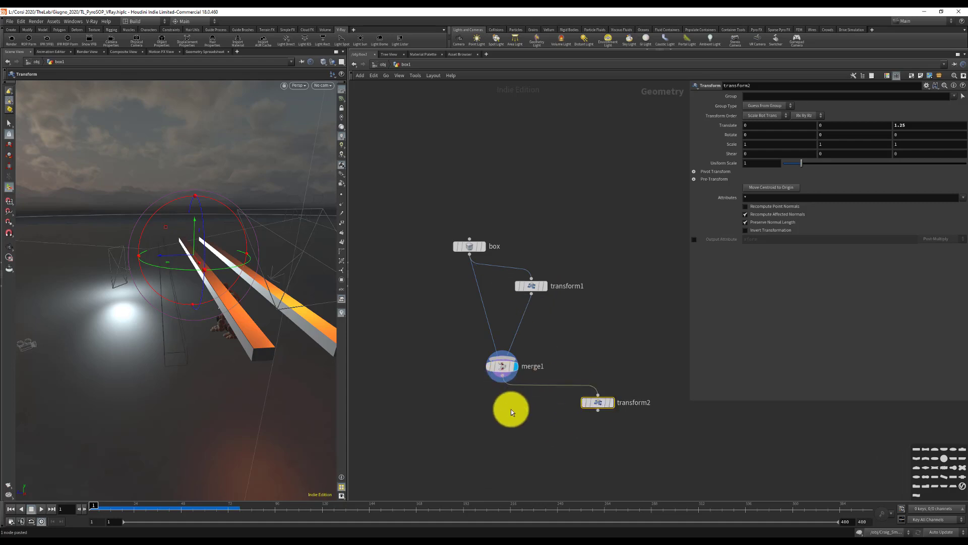
Duplicate merge1 as merge2 below it and rewire the copy to combine merge1 and transform2
click(502, 367)
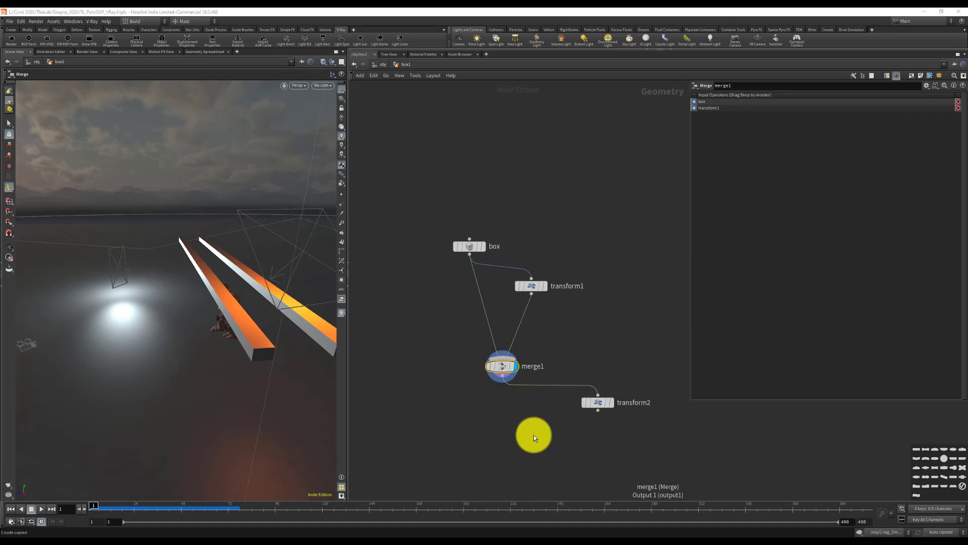
key(ctrl+c)
key(ctrl+v)
click(536, 448)
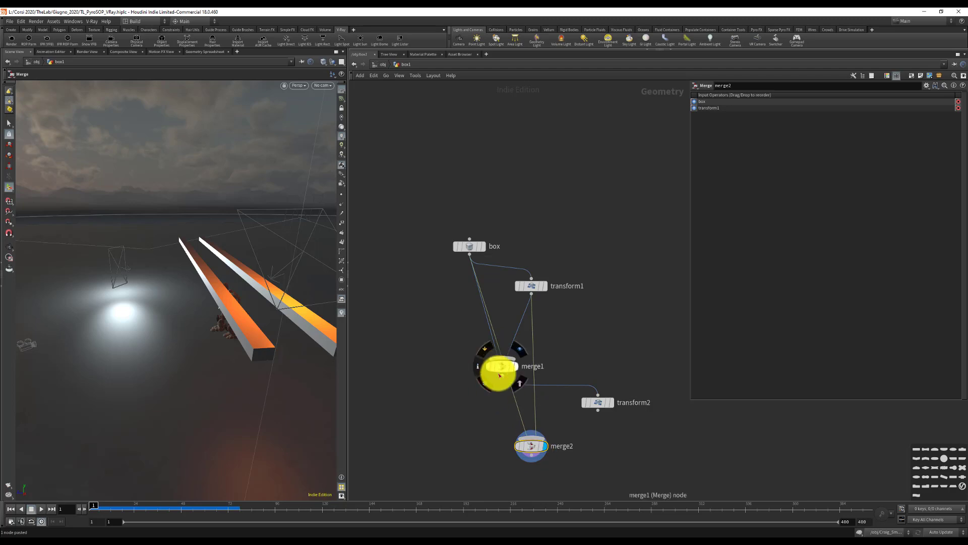
drag(503, 375, 527, 445)
mouse_move(489, 417)
mouse_down()
mouse_move(561, 409)
mouse_move(524, 438)
mouse_up()
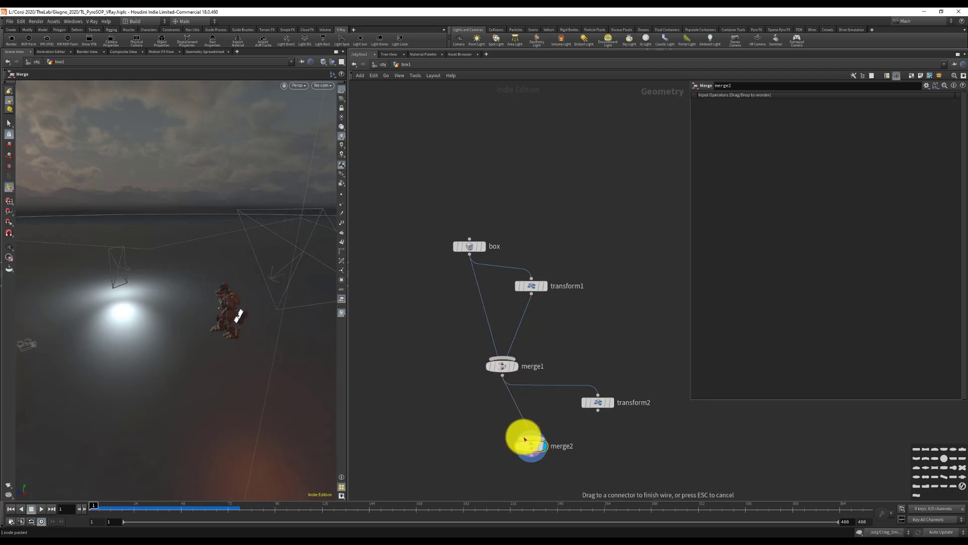
drag(597, 410, 525, 447)
Set the Z translation of transform2 to 2.5
click(598, 402)
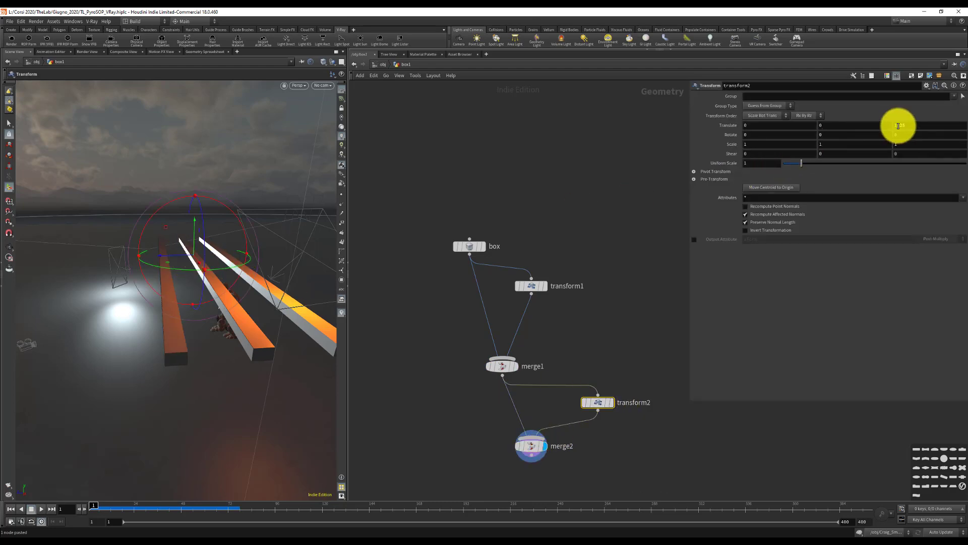
click(924, 126)
text(2.5)
key(Return)
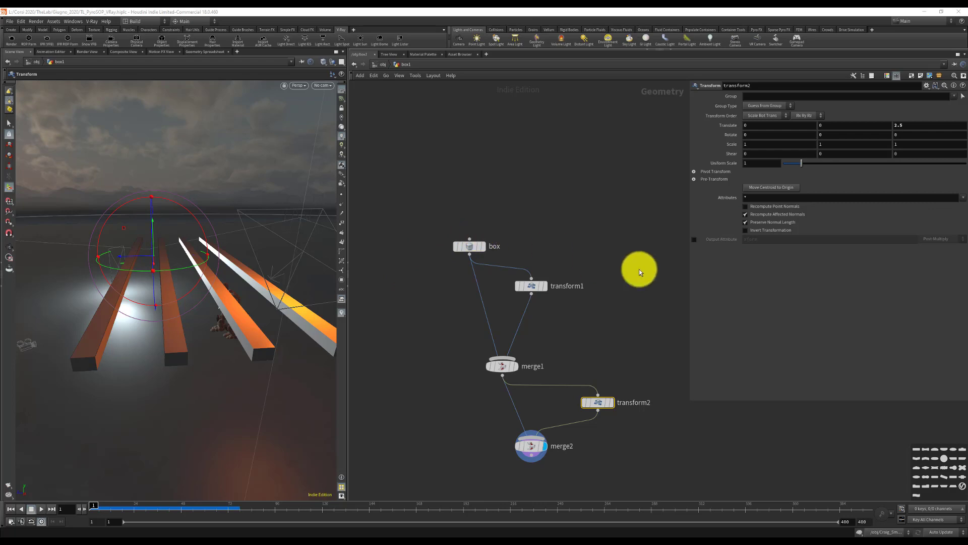
Add a VDB from Polygons node fed by merge2 and display it
middle_drag(633, 231, 622, 195)
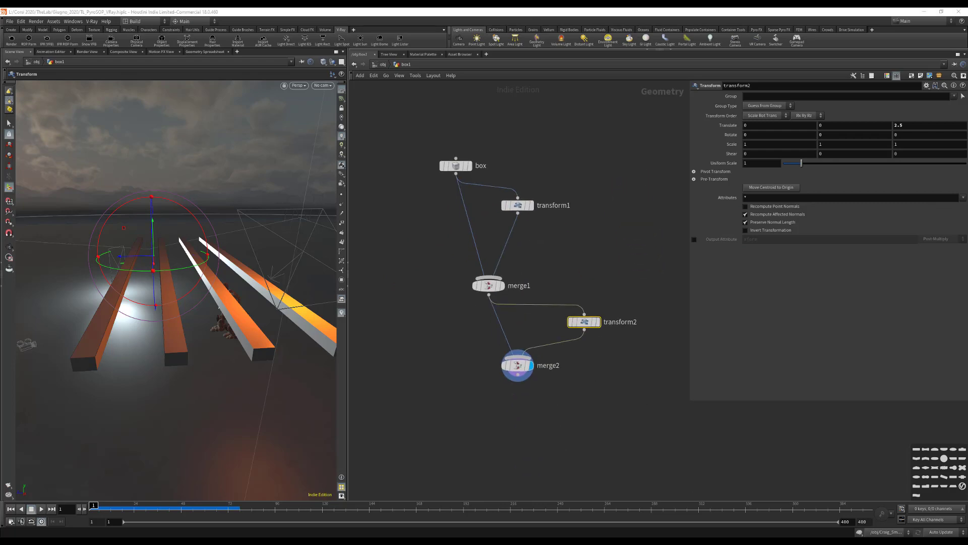
middle_drag(573, 386, 553, 296)
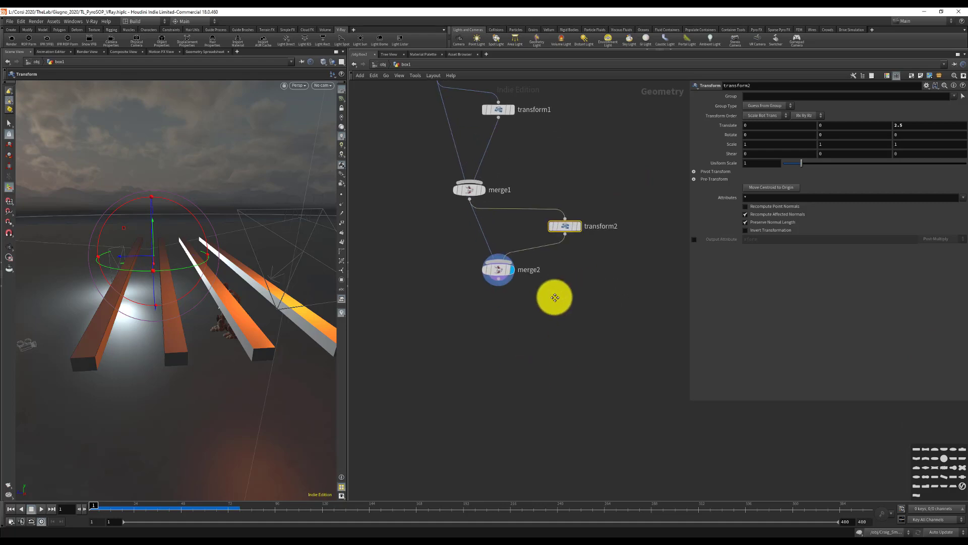
key(Tab)
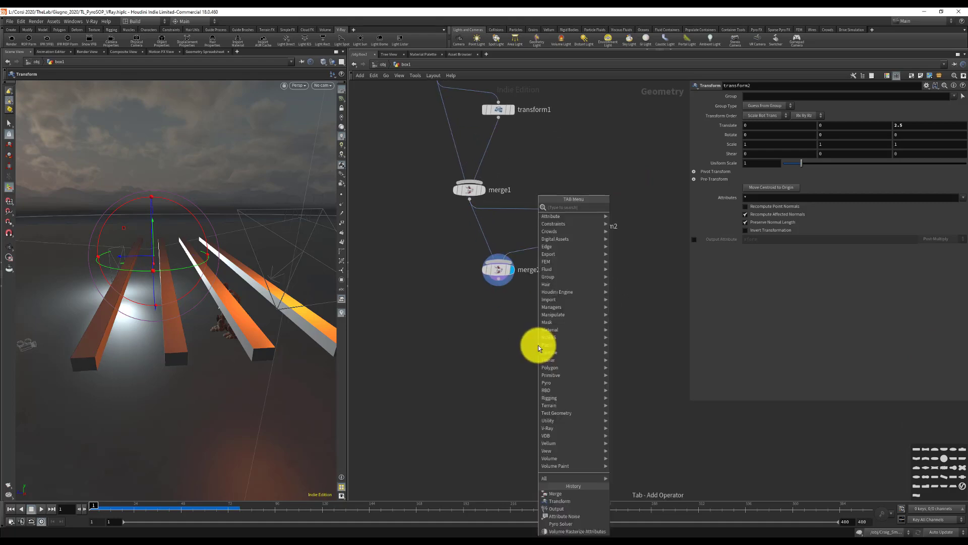
text(conv)
key(BackSpace)
key(BackSpace)
key(BackSpace)
key(BackSpace)
text(vdb from)
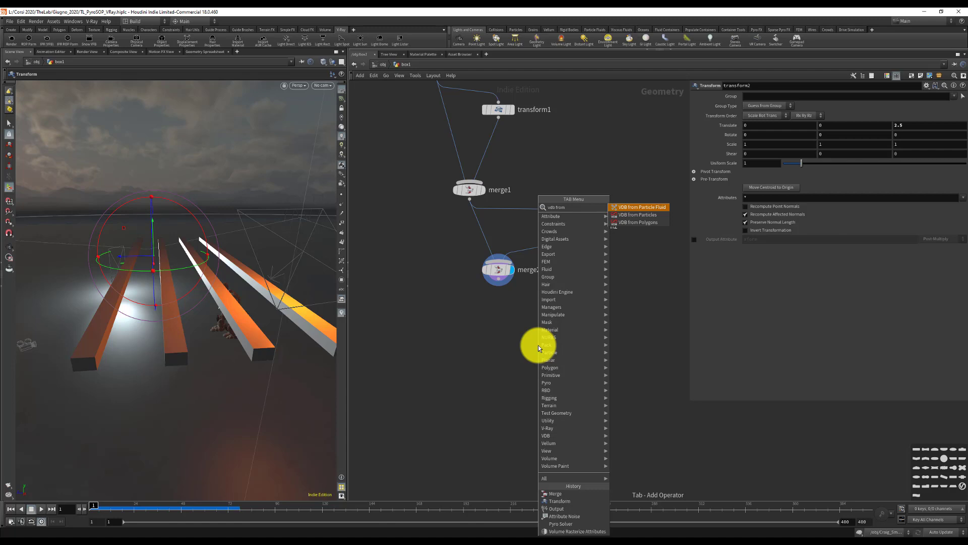
click(642, 222)
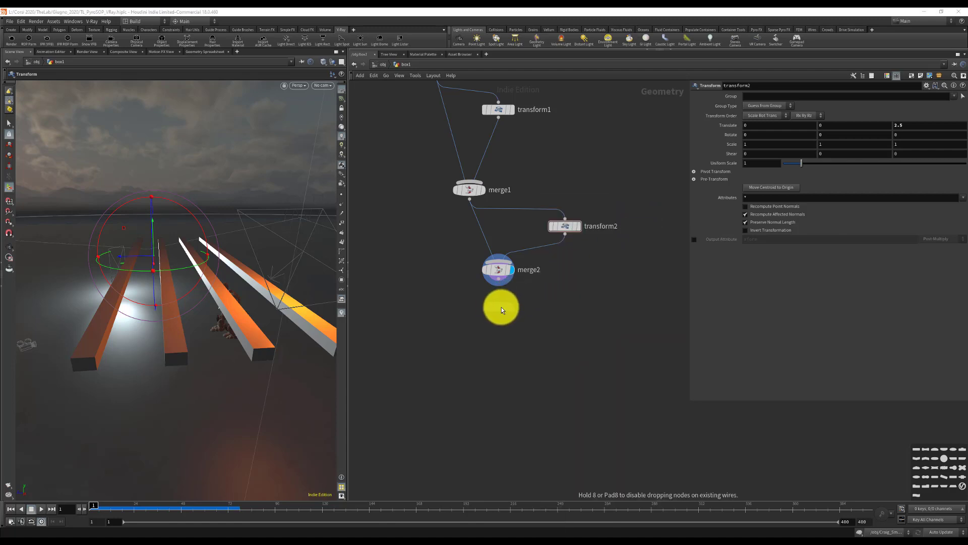
click(500, 306)
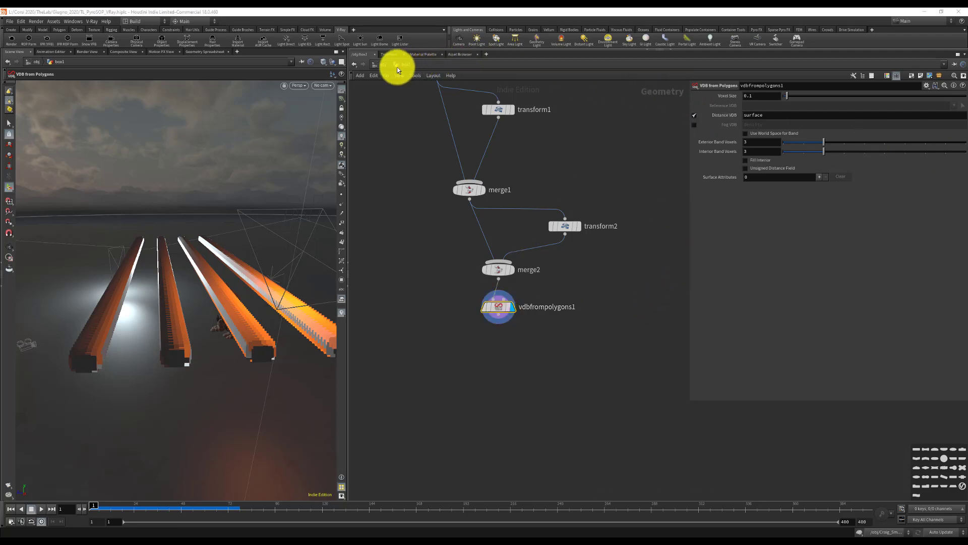
Copy the Particle Separation parameter of the to_Pyro node in the Craig_Smoke_Setup network
click(384, 65)
double_click(538, 147)
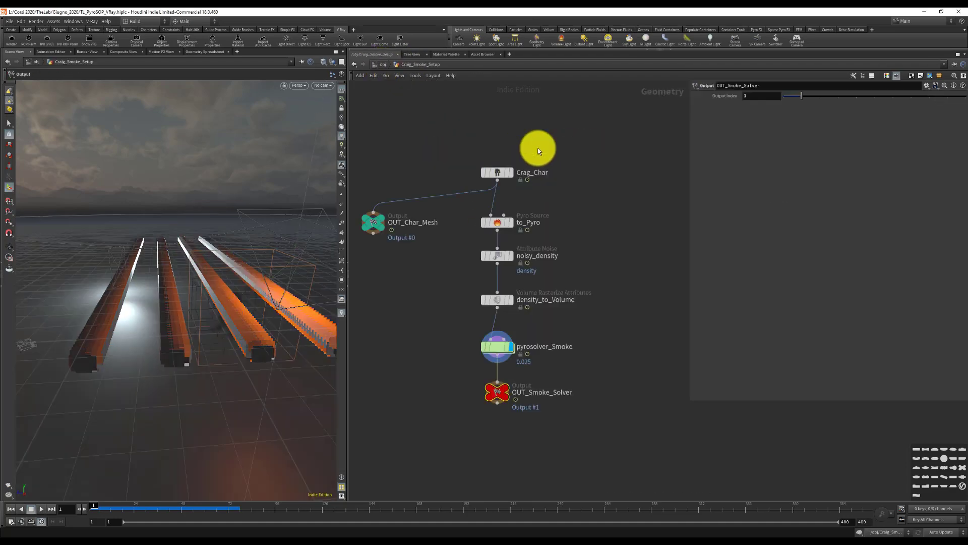
click(489, 226)
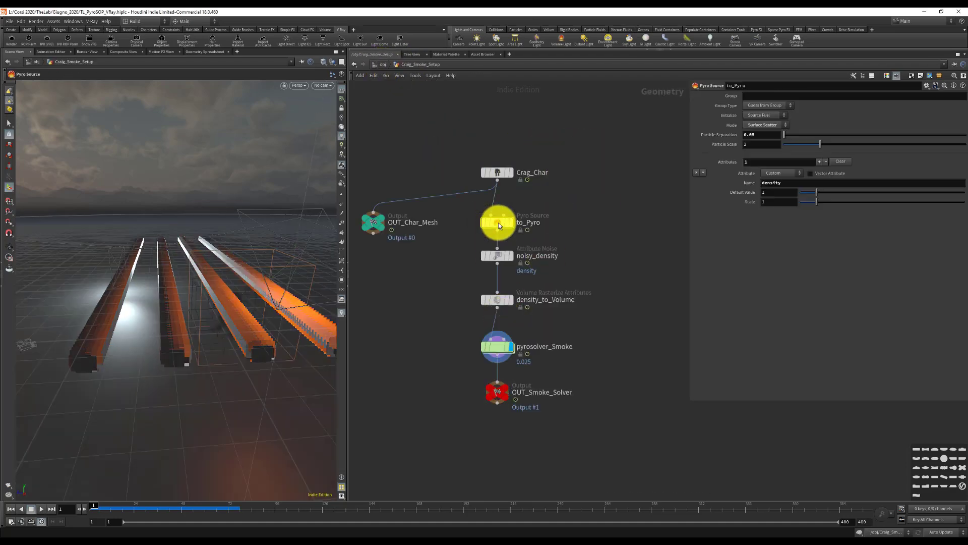
double_click(767, 135)
right_click(767, 134)
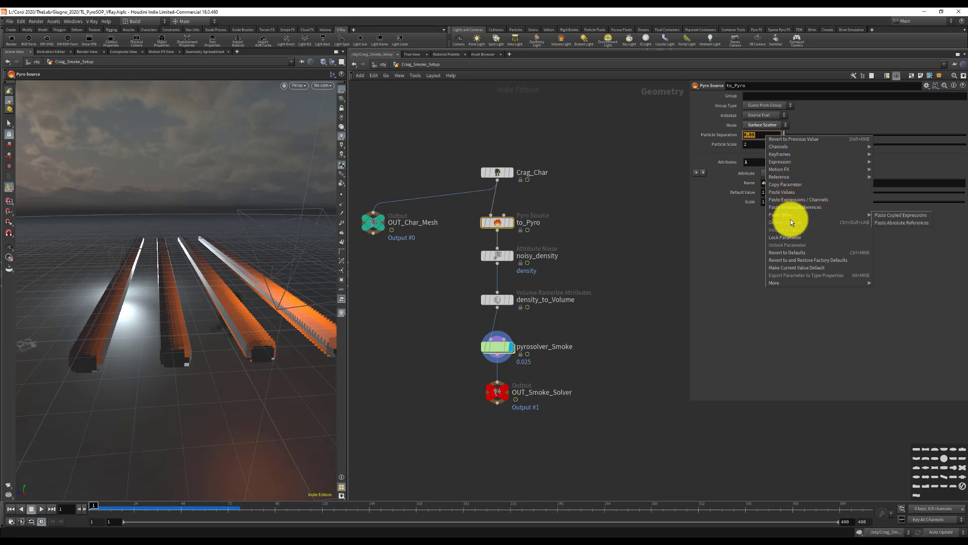
click(792, 185)
Link the Voxel Size of box1's VDB from Polygons node to the copied to_Pyro particle separation as a relative reference
click(384, 64)
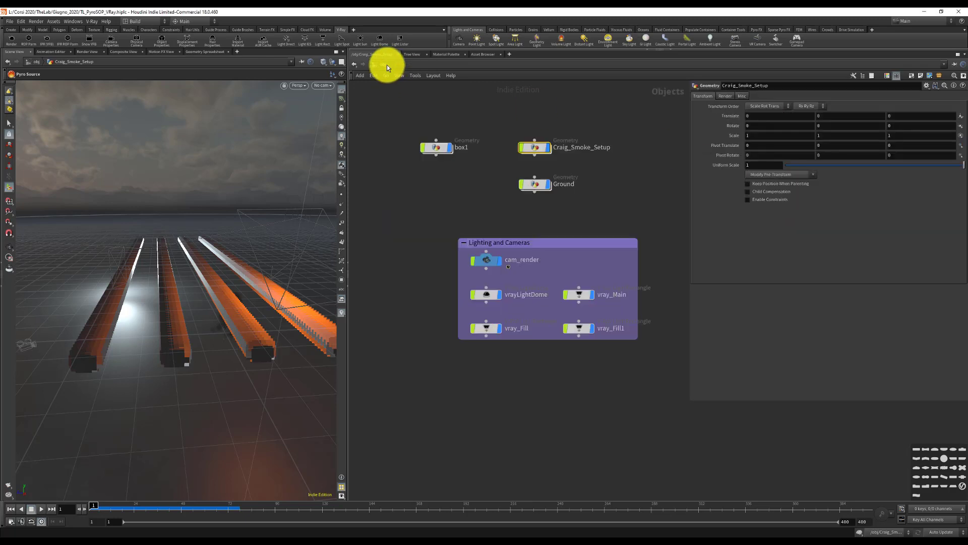
double_click(442, 150)
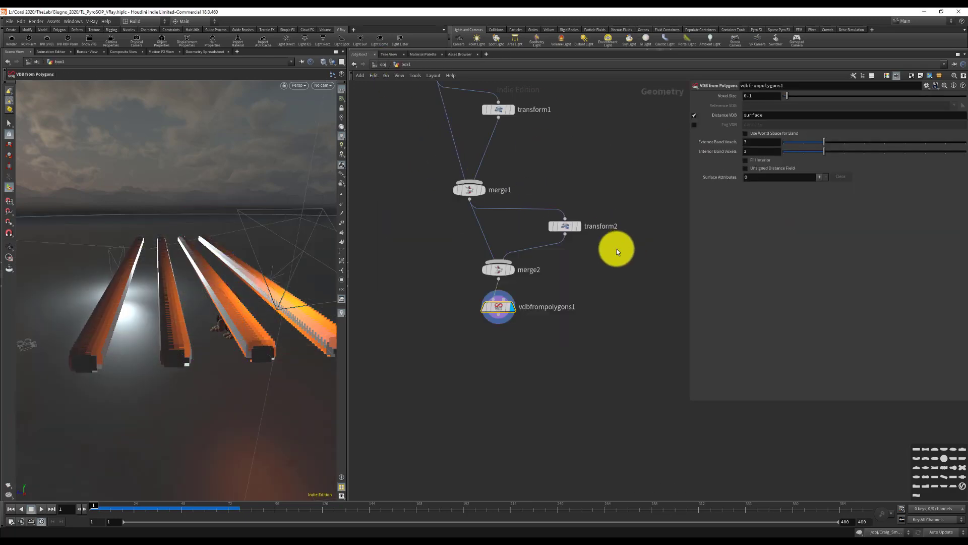
right_click(775, 97)
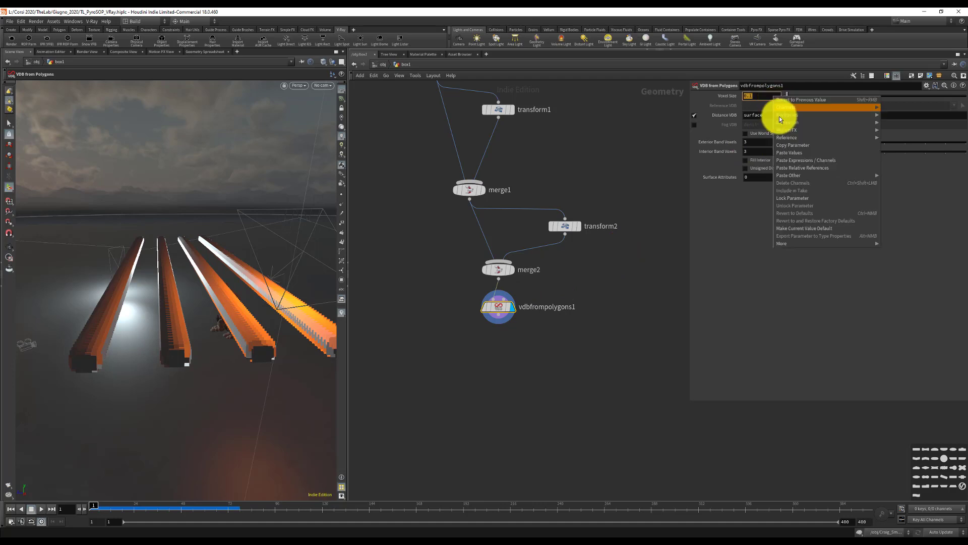
click(798, 167)
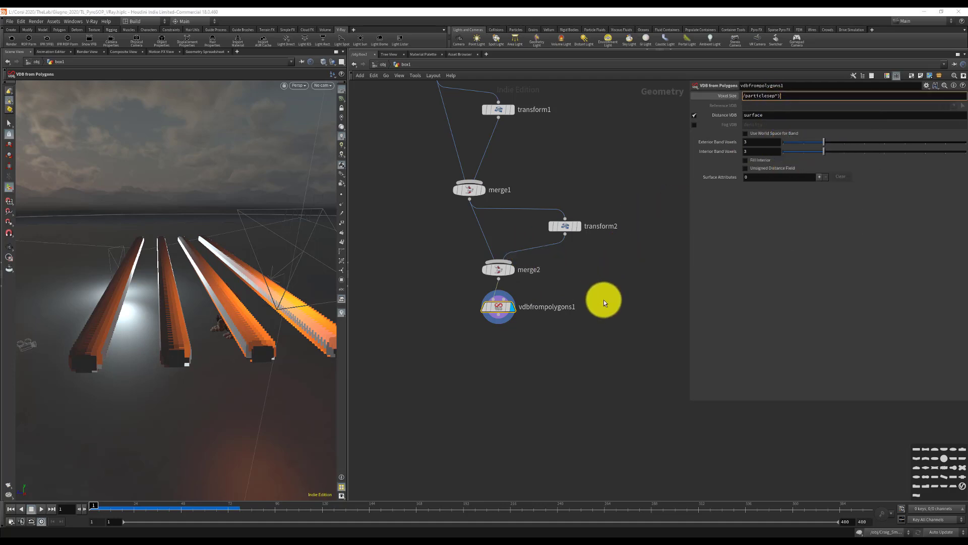
key(Return)
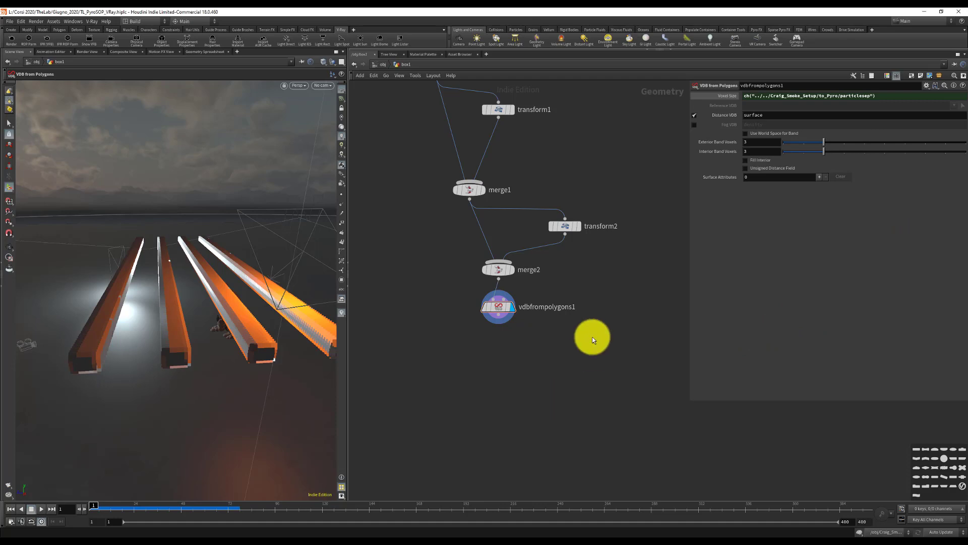
Rename the VDB from Polygons node to to_VDB
double_click(571, 307)
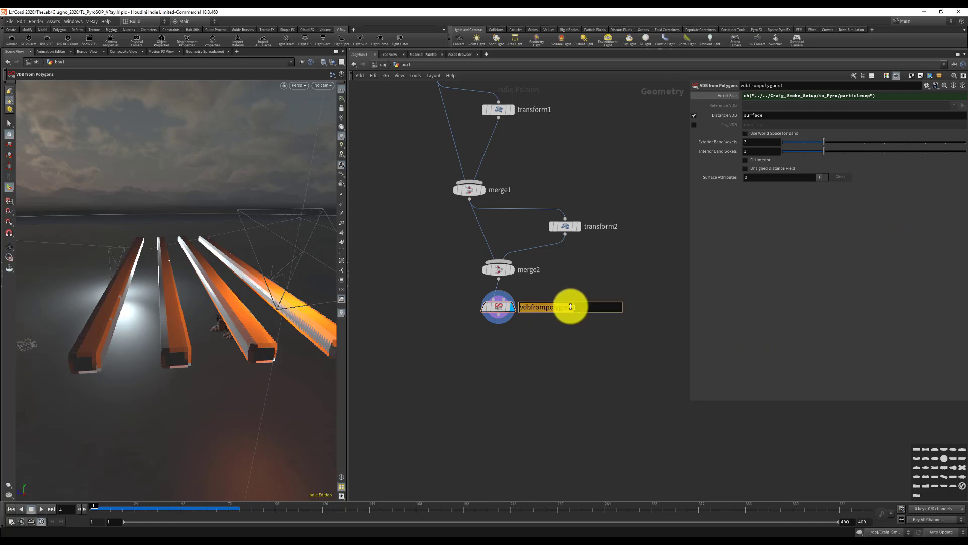
text(to_VDB)
key(Return)
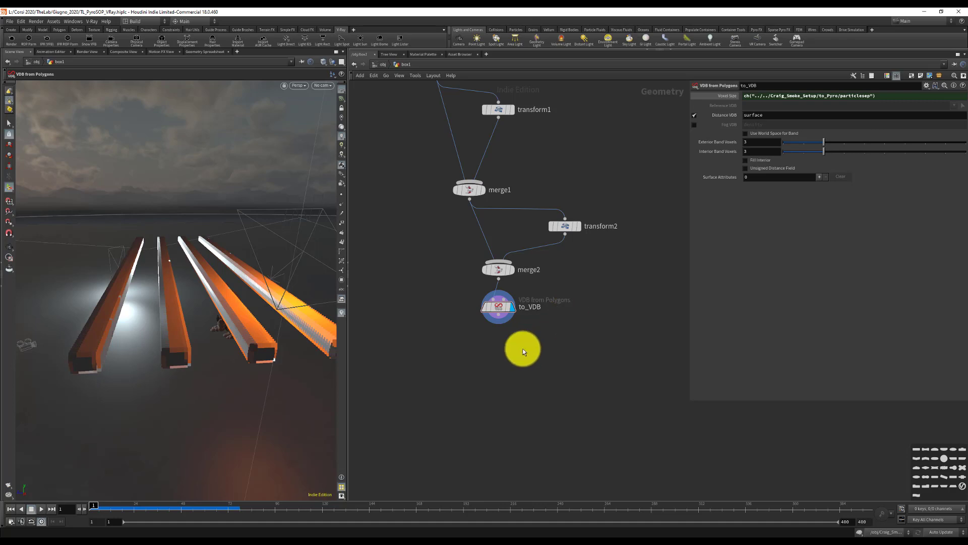
Add an Output node below to_VDB and name it OUT_Volume_Collision
key(Tab)
text(out)
key(Return)
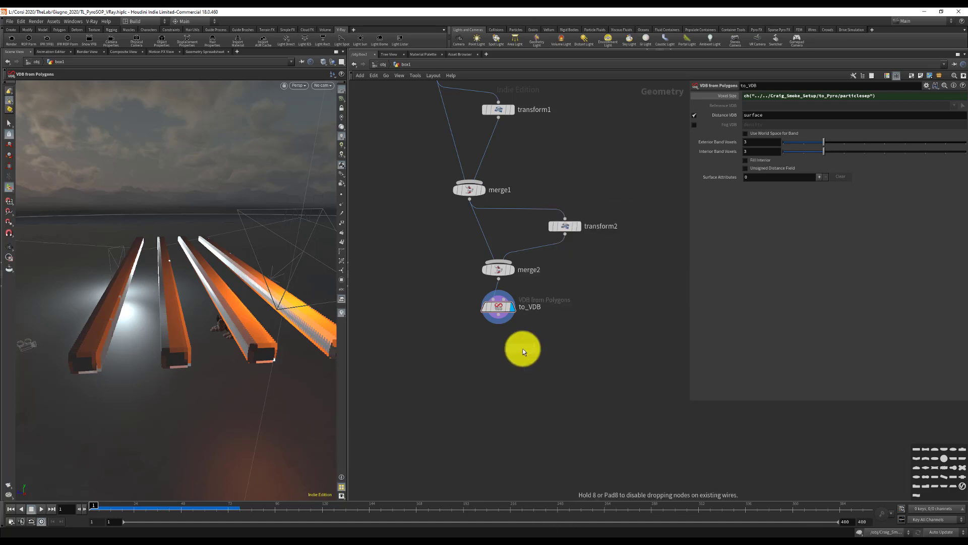
click(496, 350)
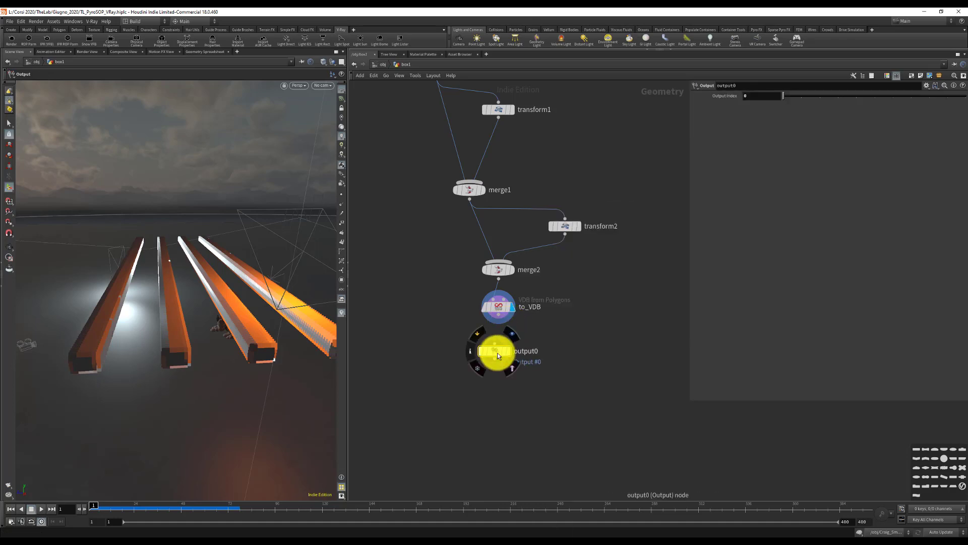
double_click(530, 349)
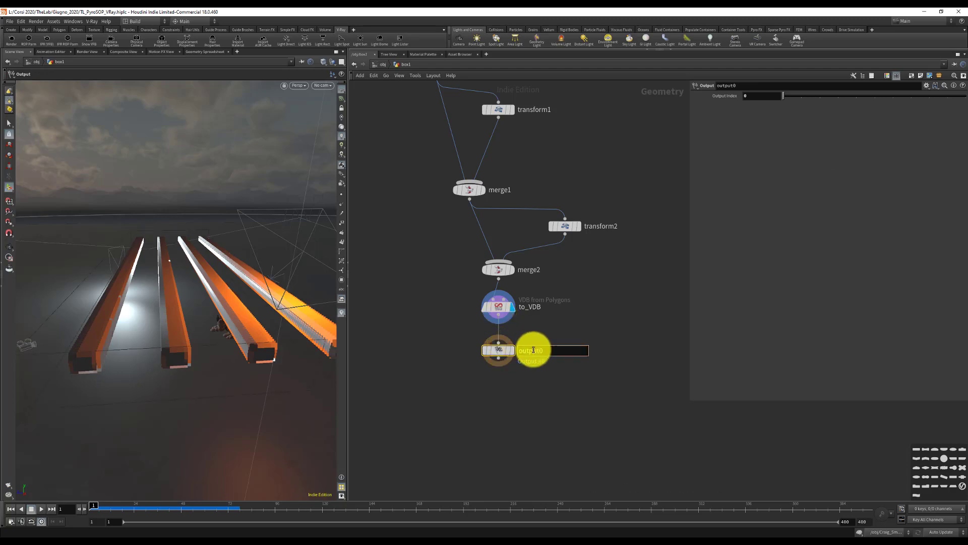
text(OUT_Vol)
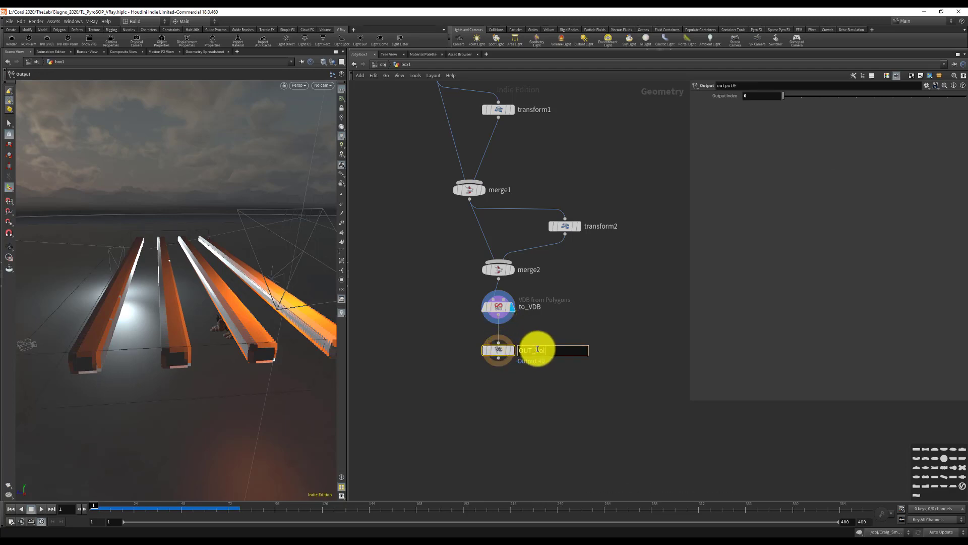
text(ume_Collision)
key(Return)
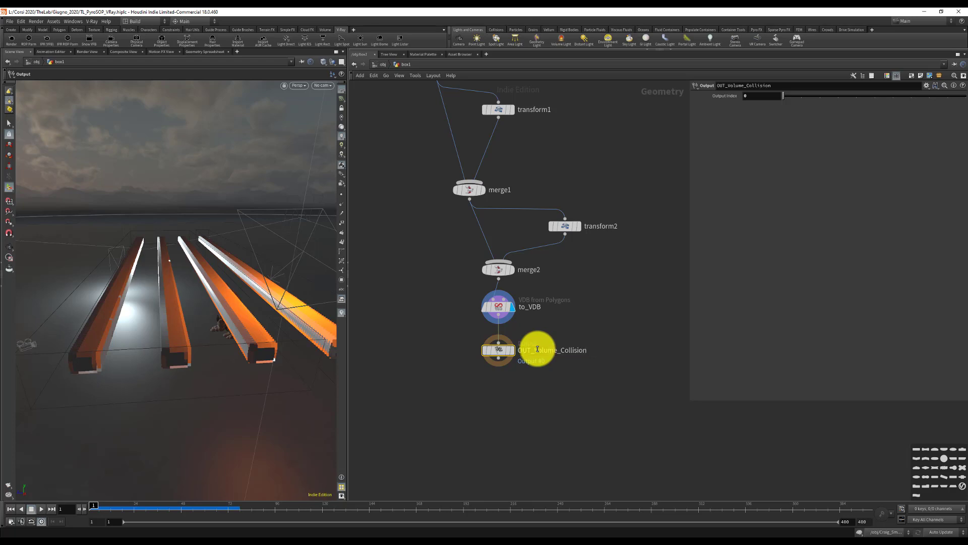
Give the OUT_Volume_Collision node the X-like shape and colour it red
click(956, 468)
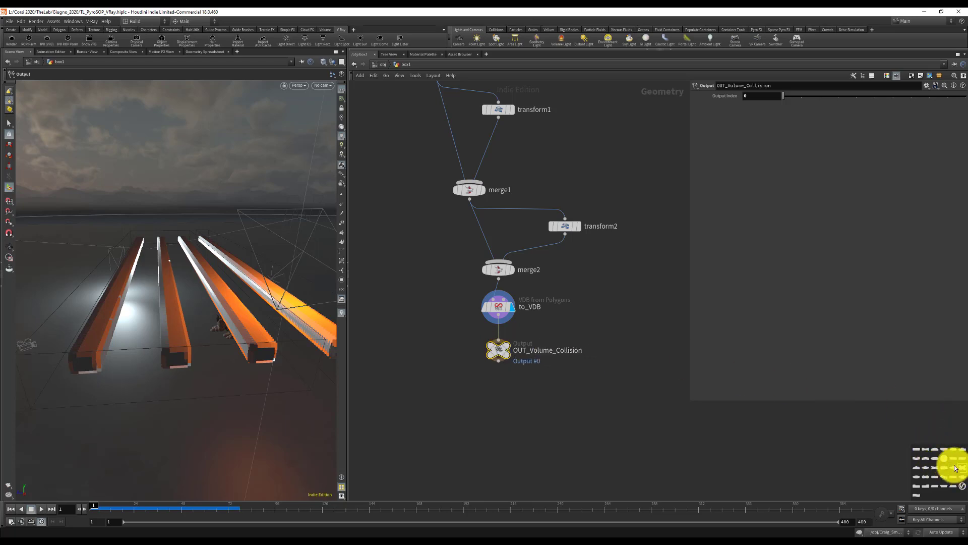
key(c)
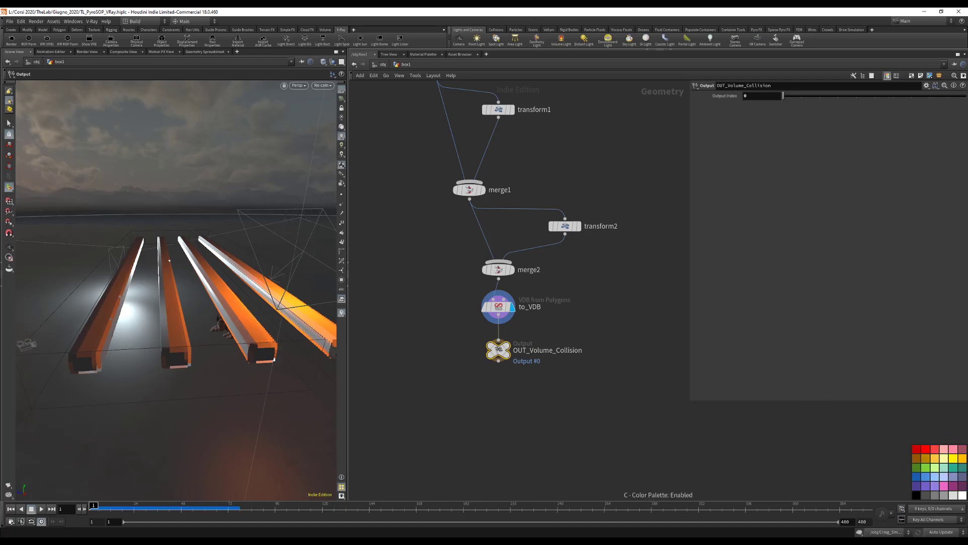
click(916, 449)
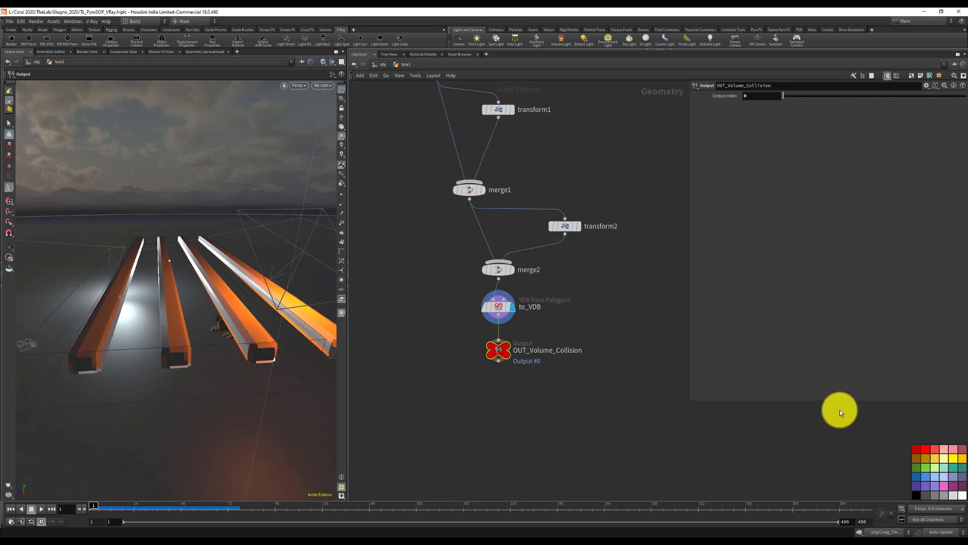
Open the Craig_Smoke_Setup network and add an Object Merge node beside pyrosolver_Smoke
click(379, 64)
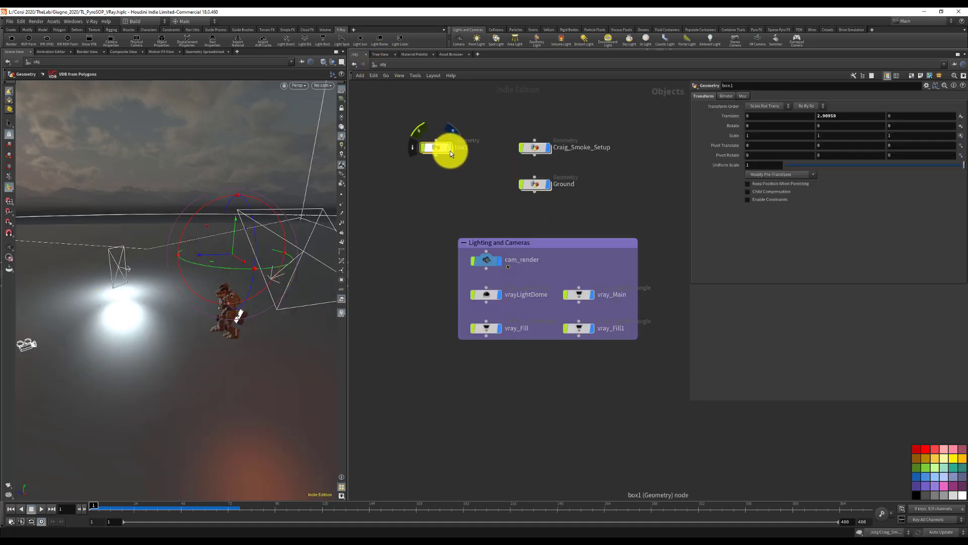
double_click(536, 148)
click(642, 321)
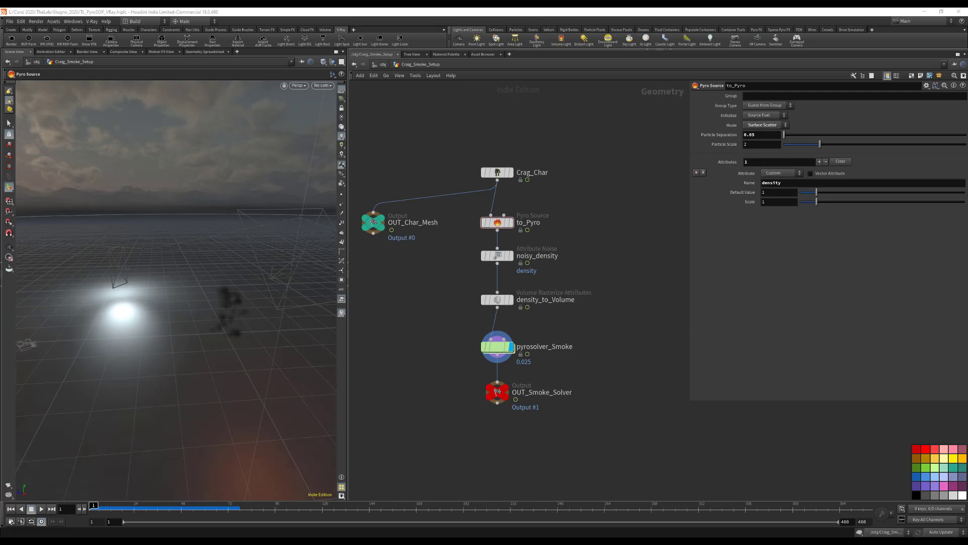
key(Tab)
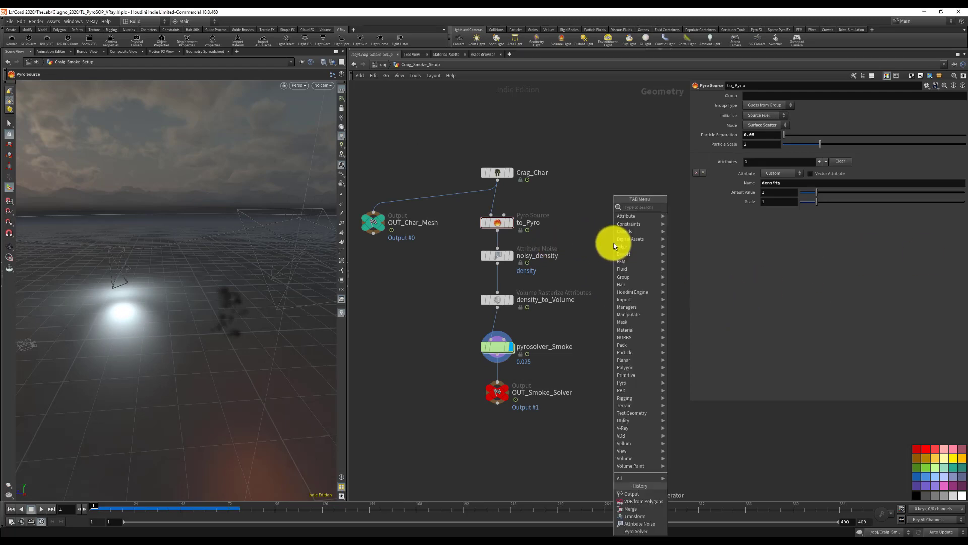
text(obje)
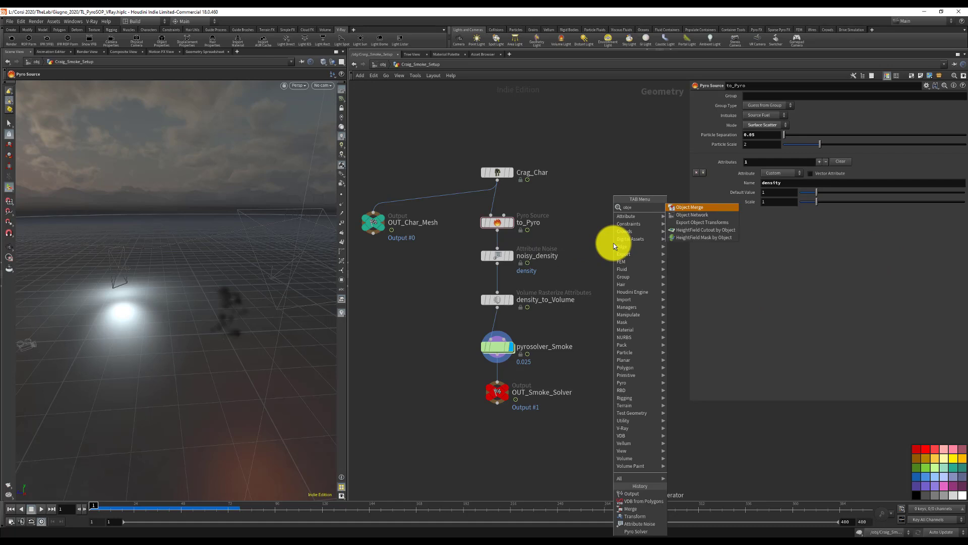
key(Return)
click(621, 338)
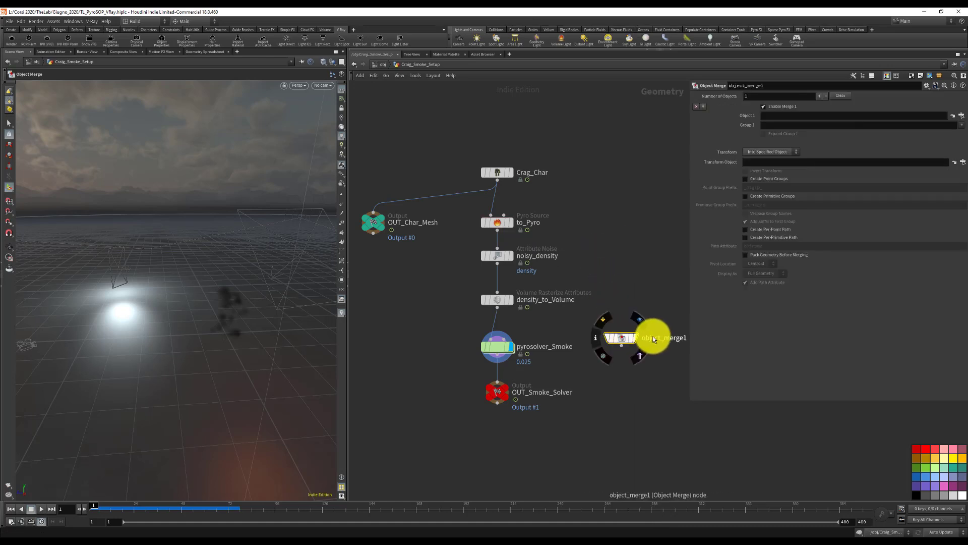
Rename the new Object Merge node to merge_collision_volume
double_click(655, 337)
text(merge_collision)
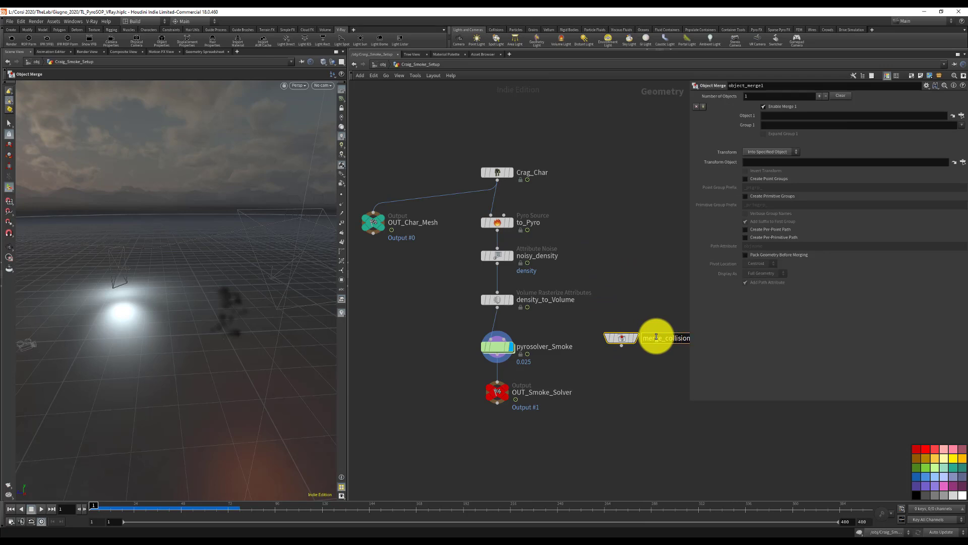
text(_volume)
key(Return)
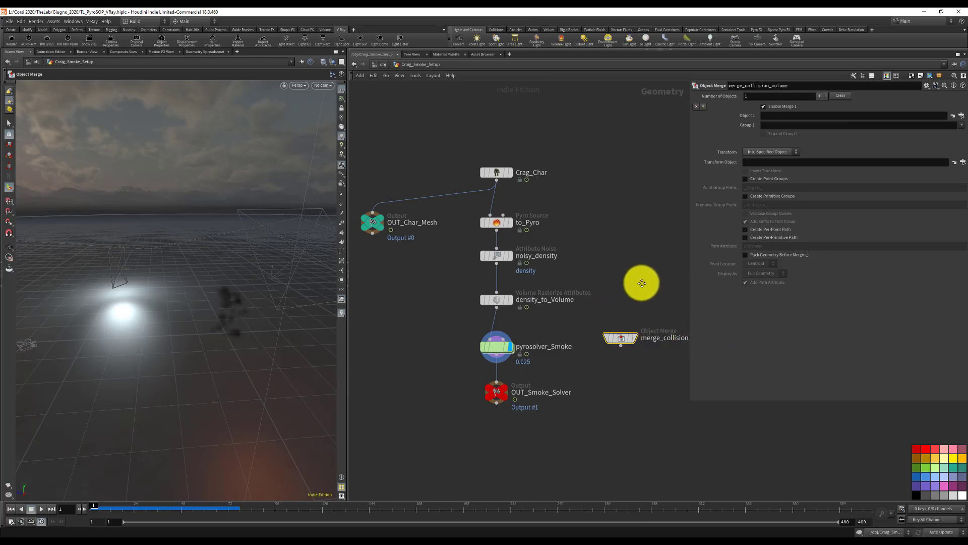
middle_drag(638, 281, 600, 275)
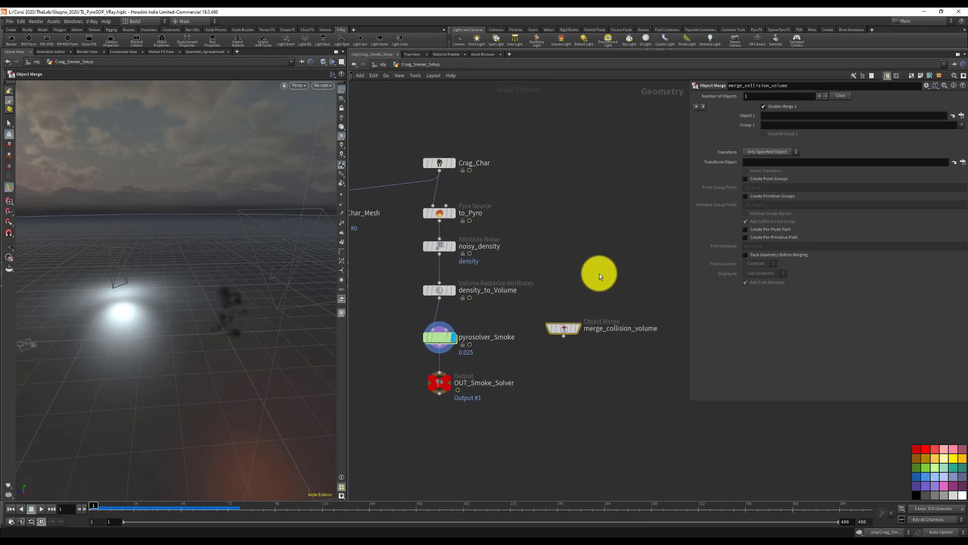
Set Object 1 of merge_collision_volume to /obj/box1/OUT_Volume_Collision and wire the node into the second input of pyrosolver_Smoke
click(960, 115)
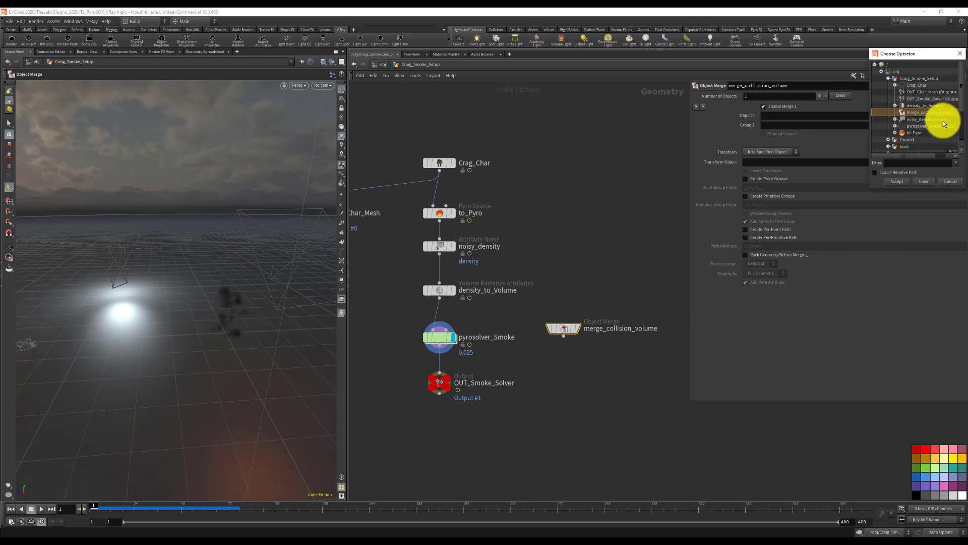
click(890, 79)
click(888, 92)
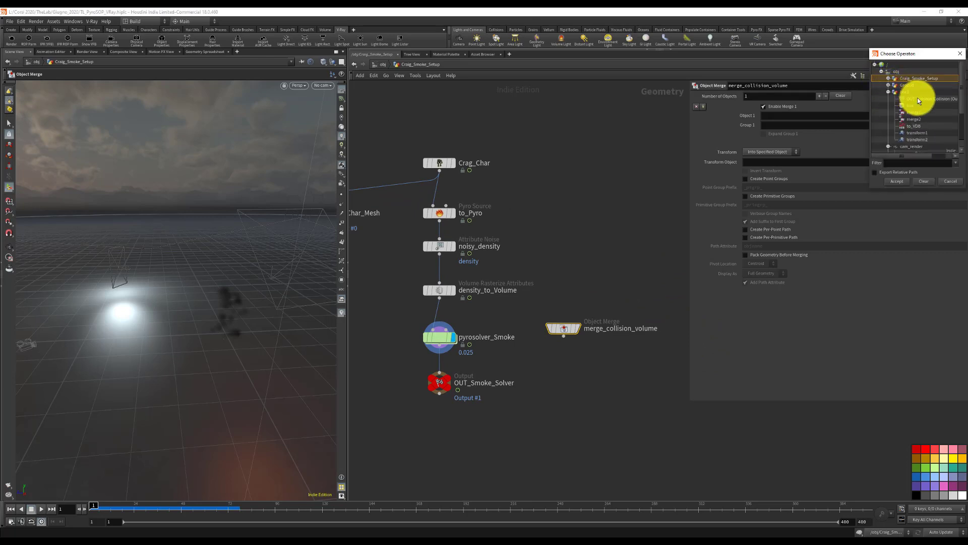
double_click(918, 98)
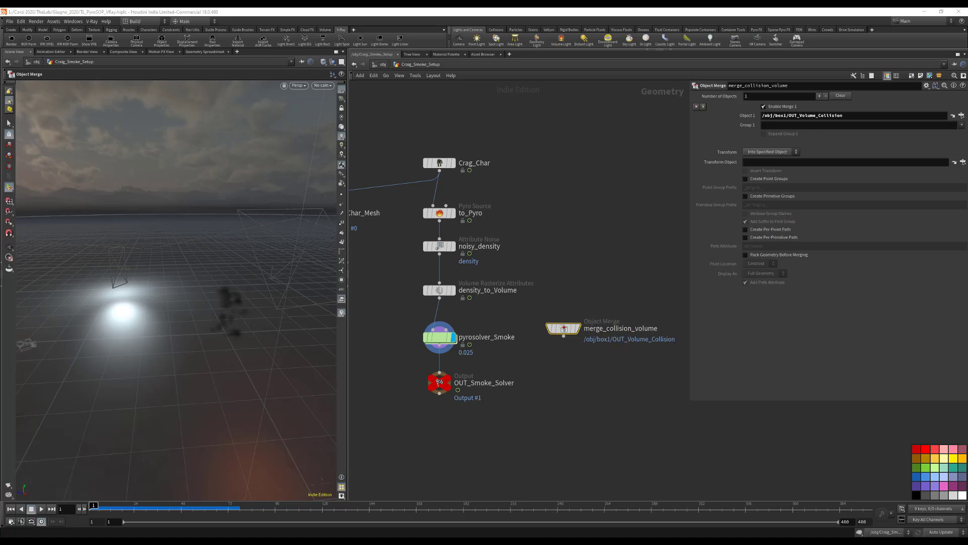
mouse_move(568, 331)
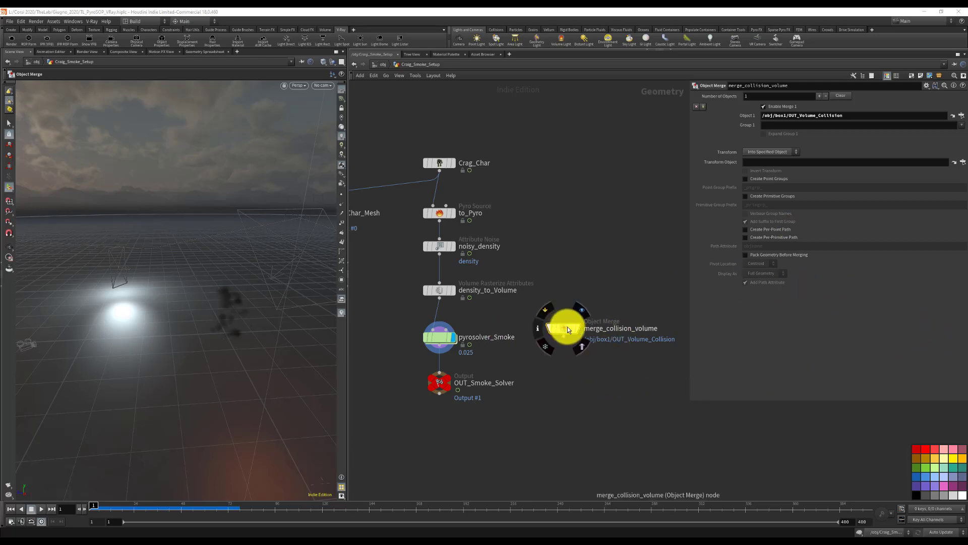
drag(568, 330, 458, 329)
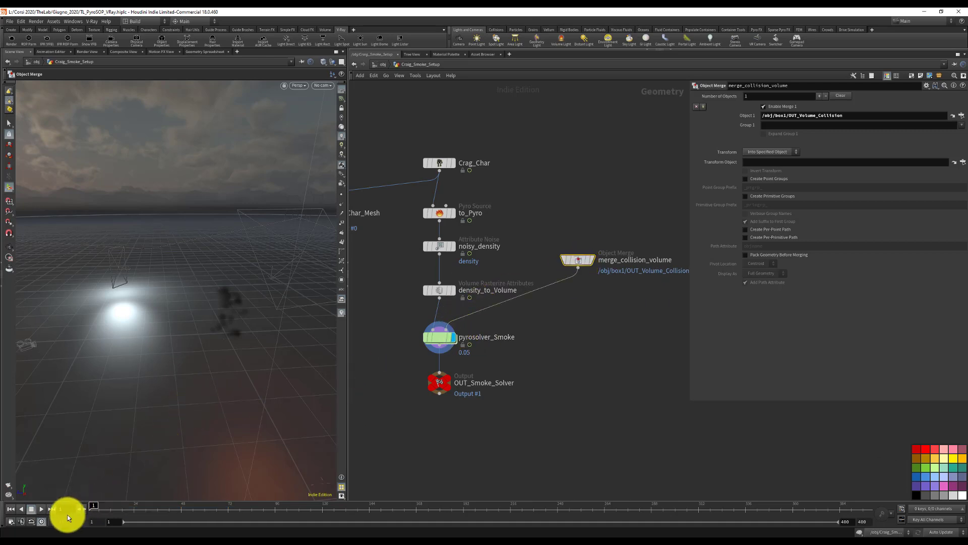
Play the smoke simulation and scrub the timeline at object level, comparing the smoke and character with the position of box1's bars
click(44, 509)
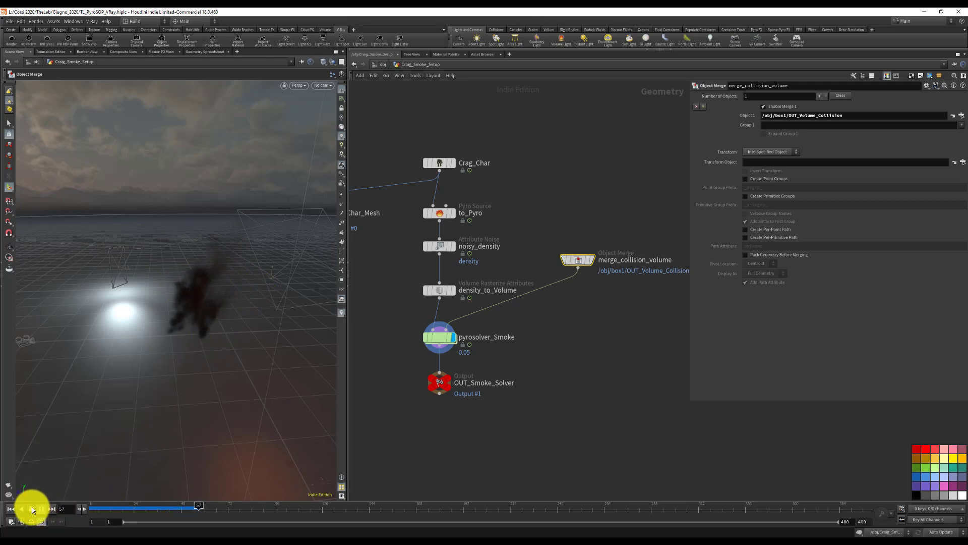
drag(111, 509, 43, 485)
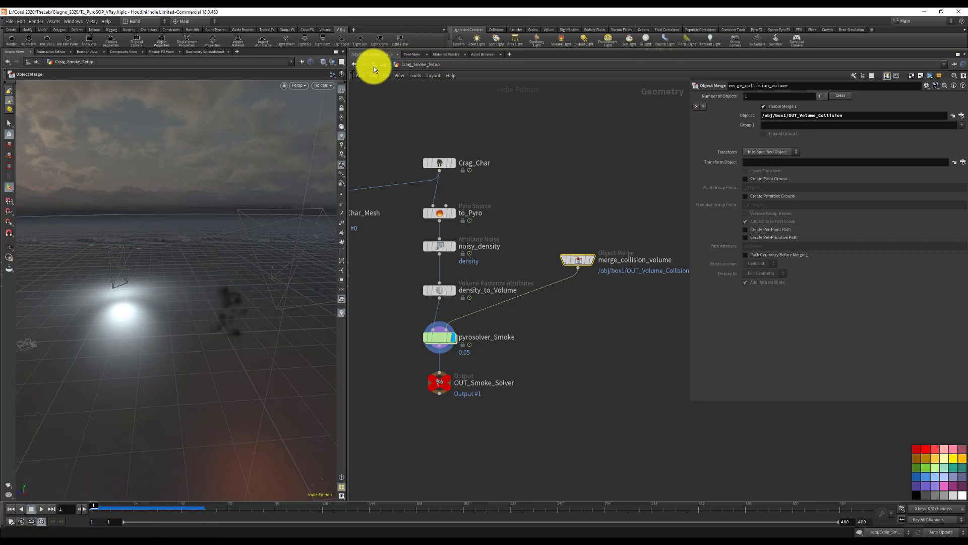
click(375, 64)
click(450, 147)
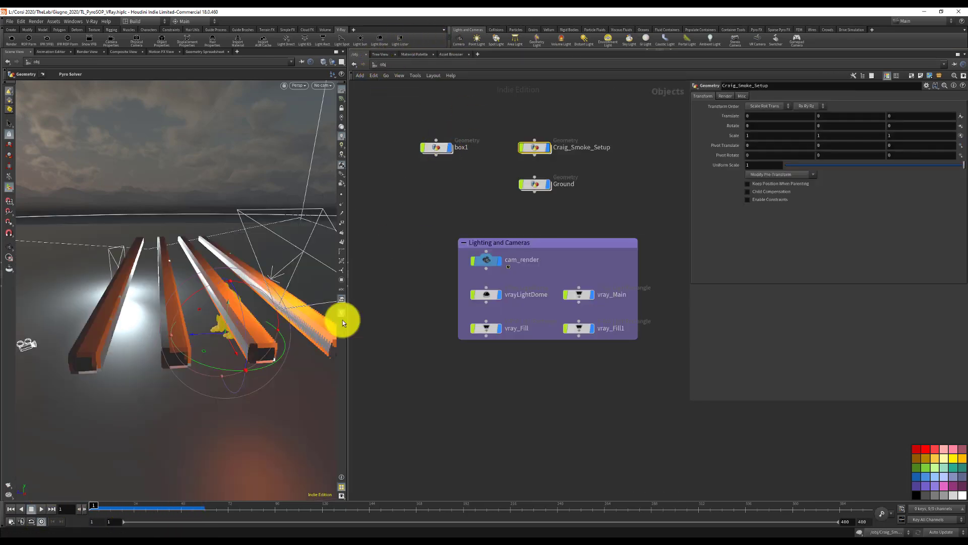
drag(117, 499, 46, 495)
mouse_move(538, 150)
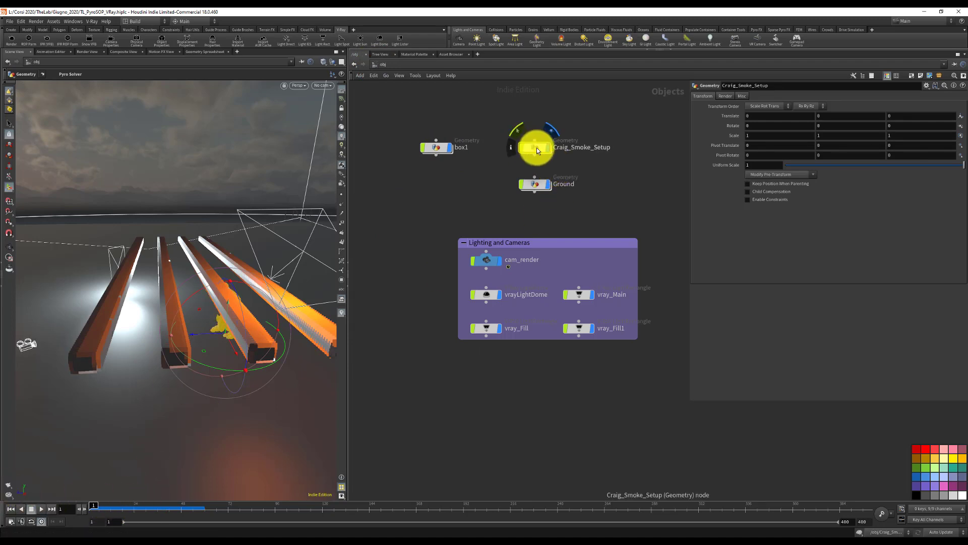
double_click(439, 147)
drag(211, 323, 368, 210)
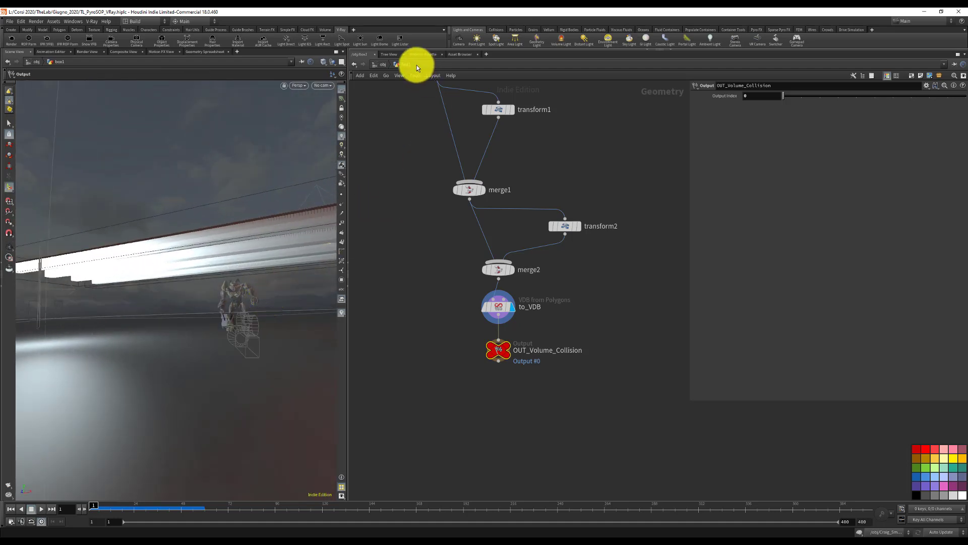
click(374, 65)
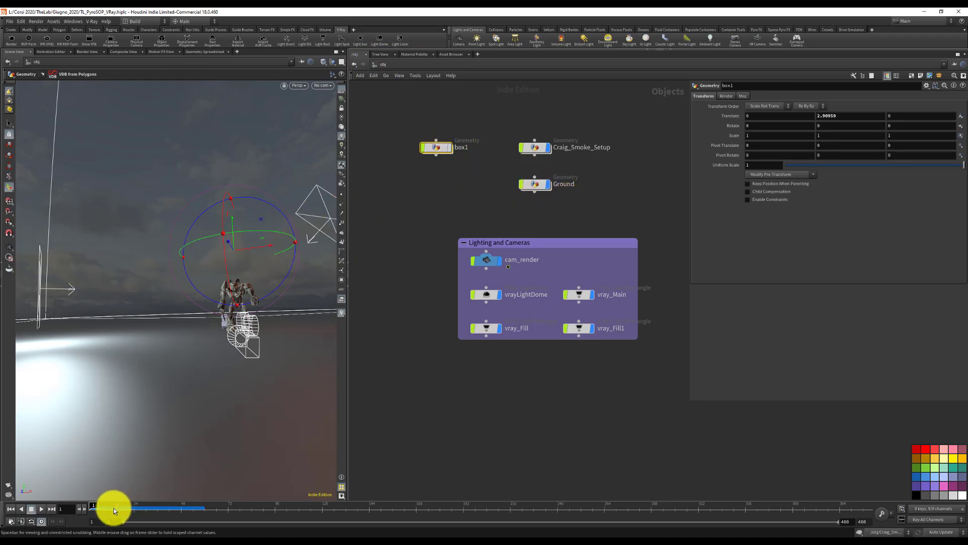
drag(110, 502, 76, 451)
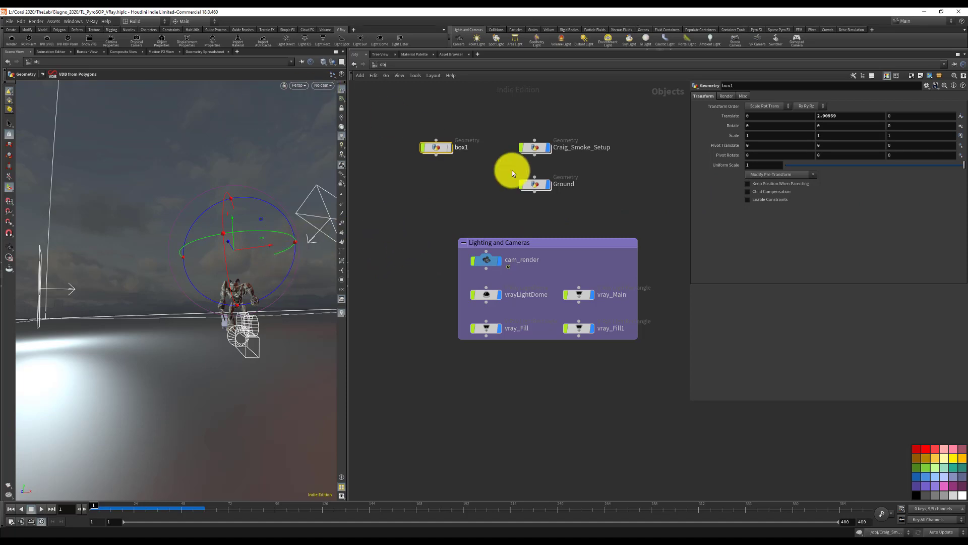
In Craig_Smoke_Setup, add a VDB from Polygons node fed by Crag_Char and display it
double_click(538, 147)
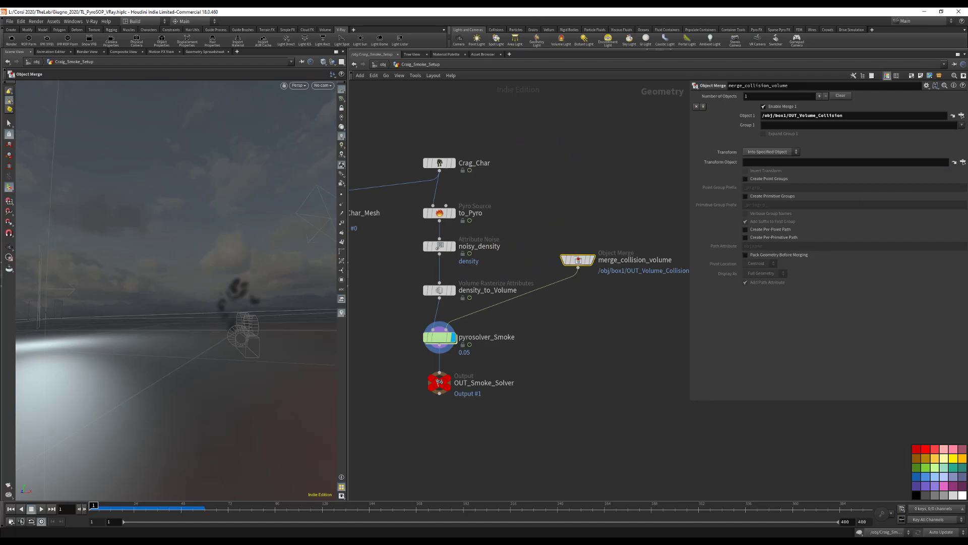
click(545, 190)
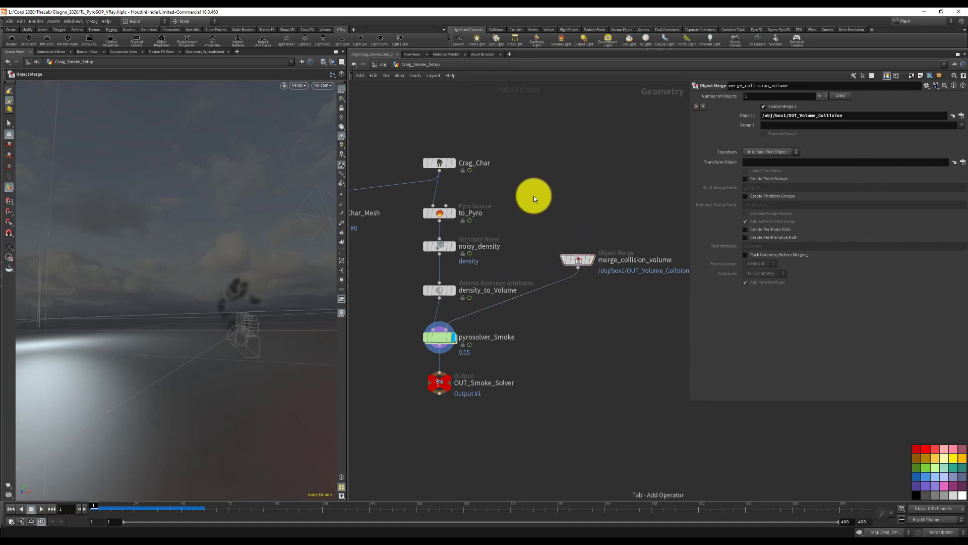
key(Tab)
text(vd)
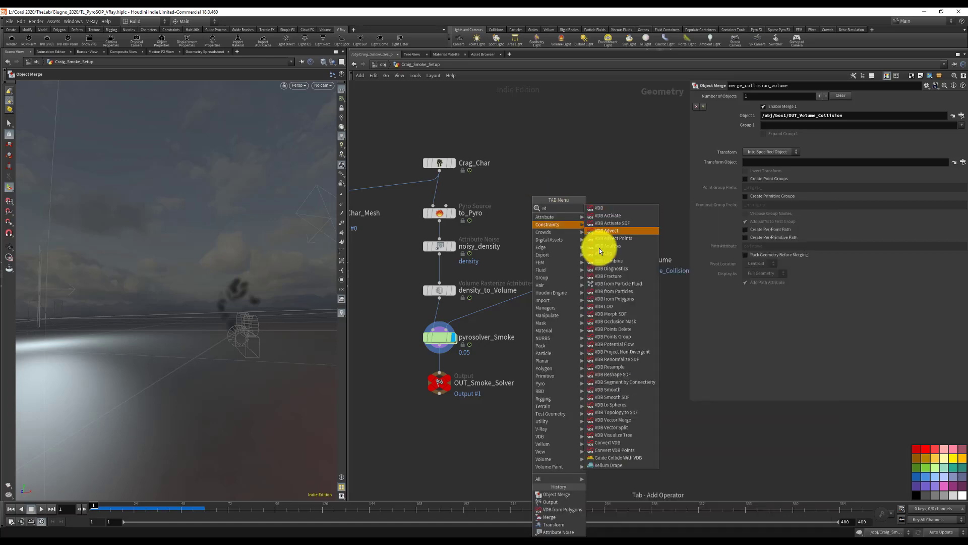
click(620, 299)
click(631, 220)
drag(474, 174, 645, 221)
click(646, 220)
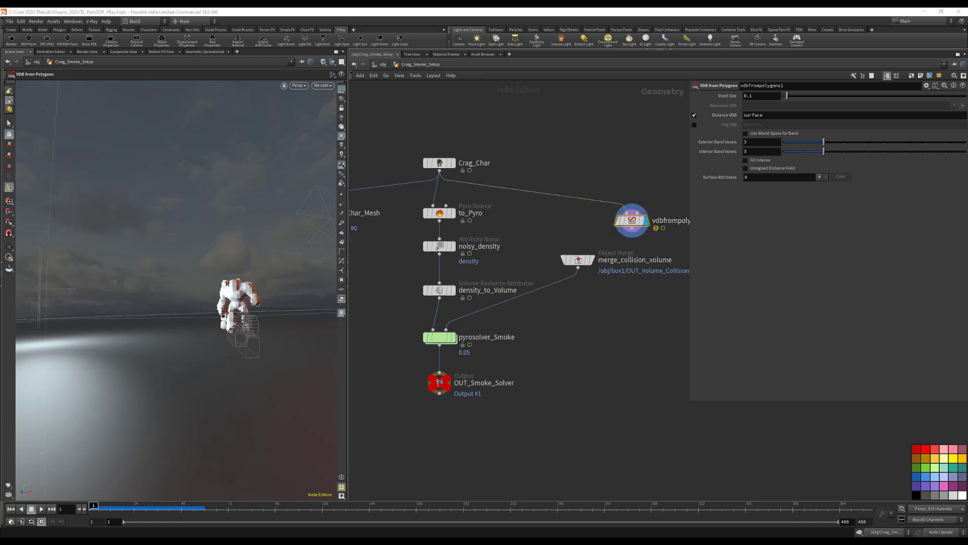
Link the Voxel Size of Crag_Char's VDB from Polygons node to to_Pyro's Particle Separation as a relative reference
click(843, 174)
click(440, 213)
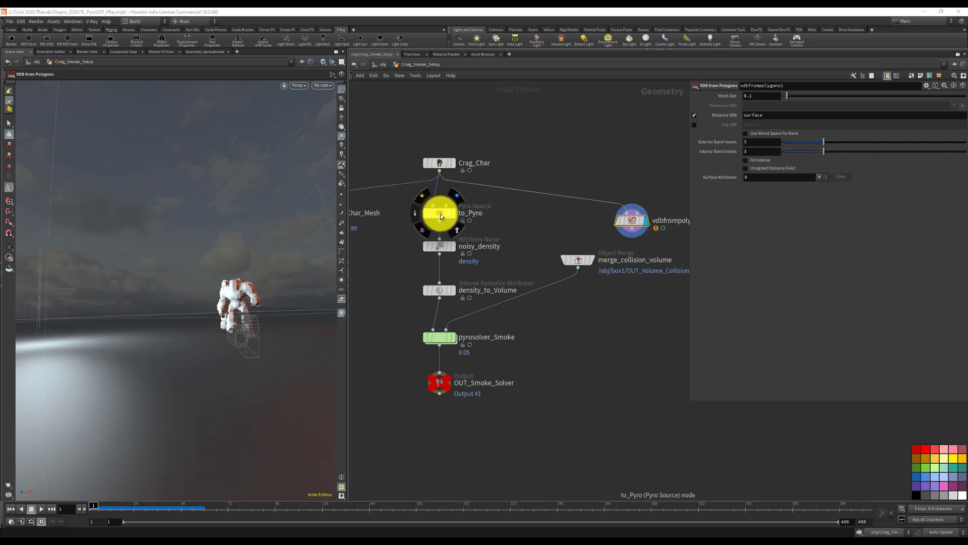
right_click(769, 135)
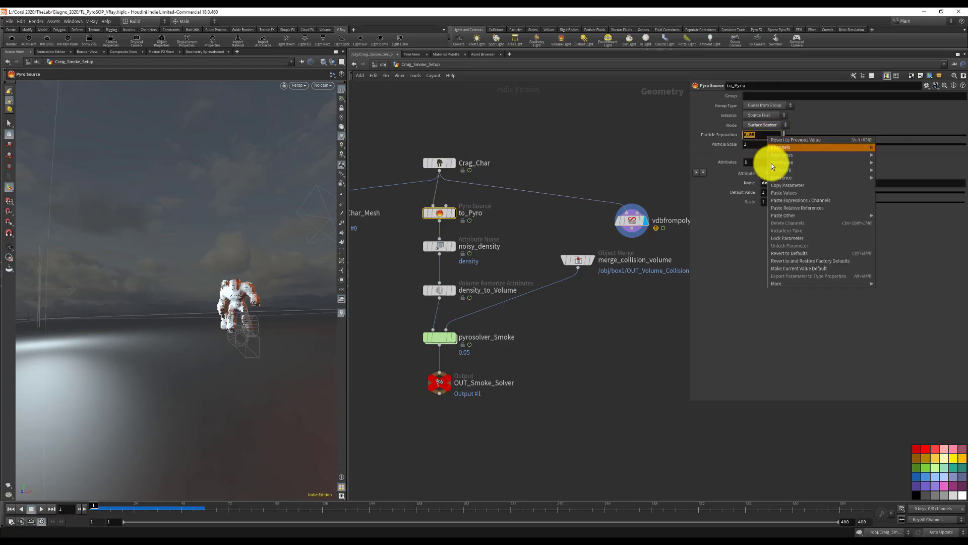
click(777, 191)
click(633, 221)
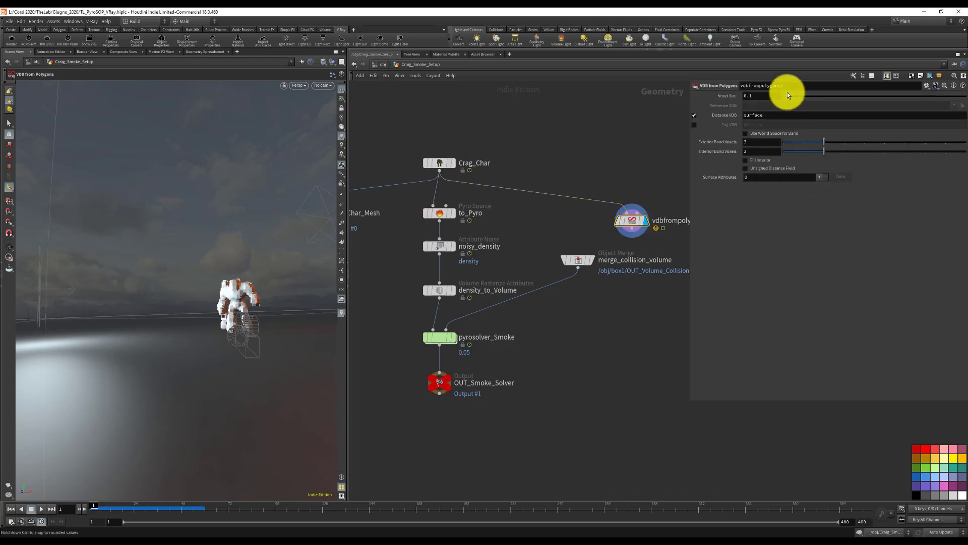
right_click(763, 97)
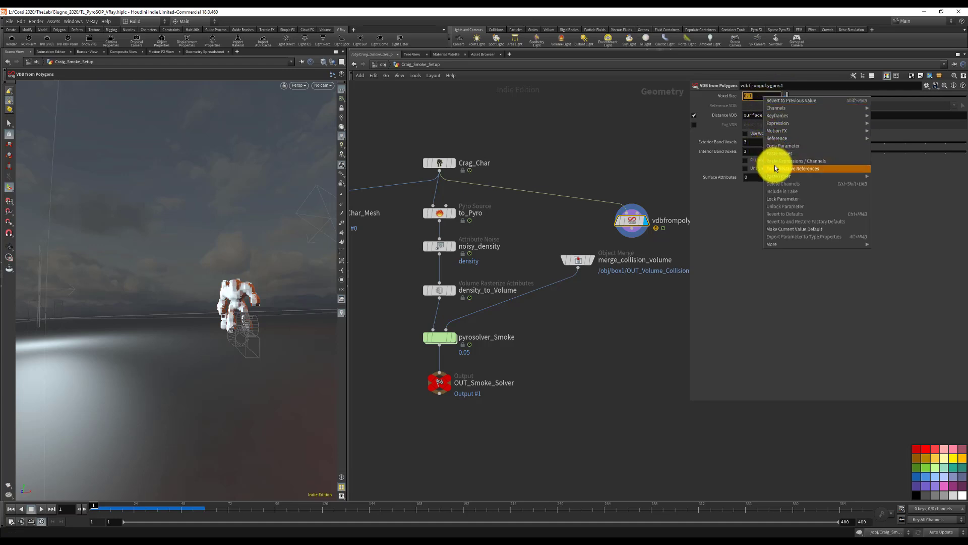
click(774, 165)
key(Return)
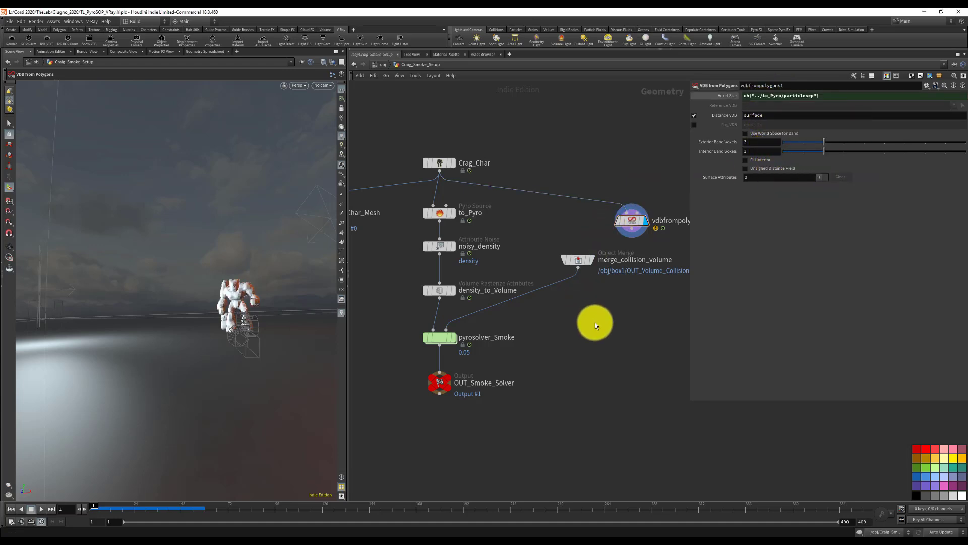
Add a Merge node combining merge_collision_volume with the character's VDB from Polygons node, and display the merged result
key(Tab)
text(merge)
key(Return)
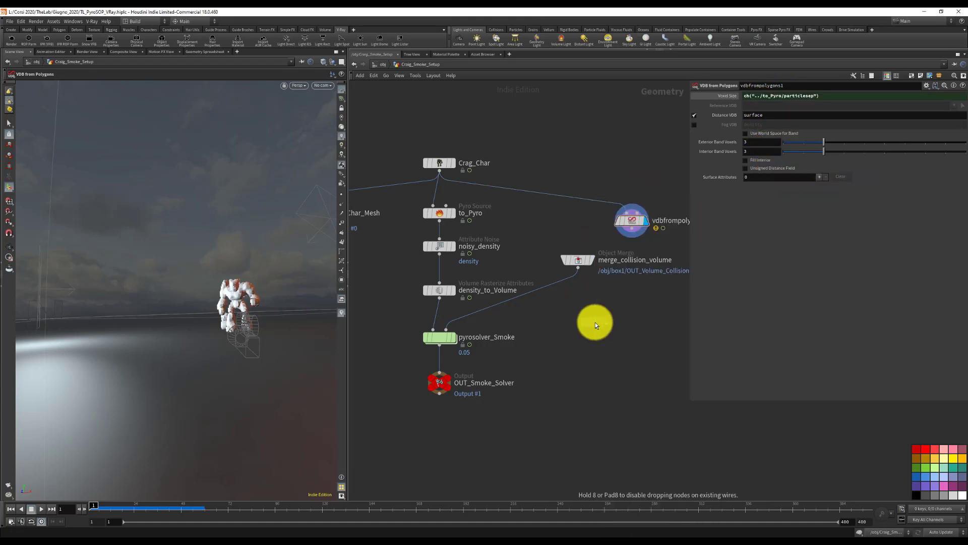
click(595, 322)
drag(578, 268, 595, 313)
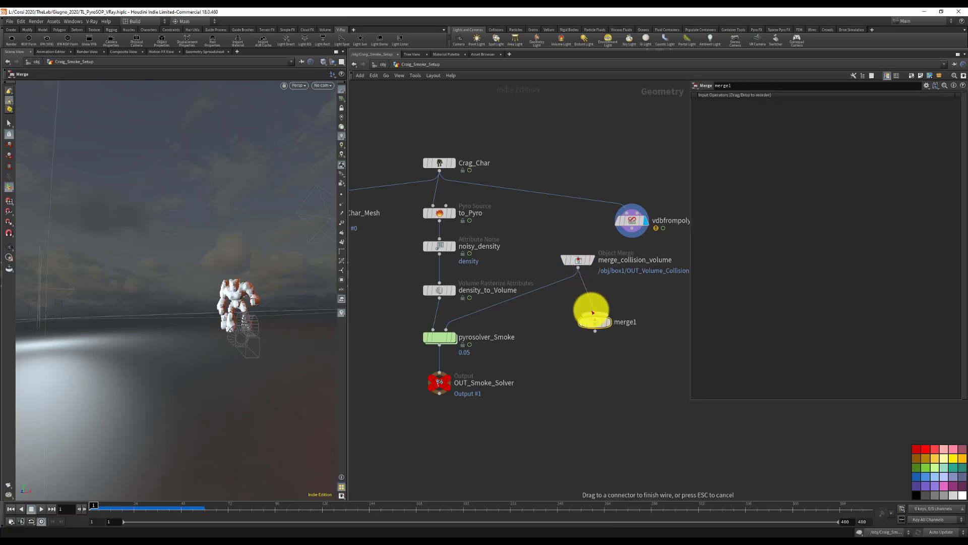
drag(631, 228, 594, 311)
click(609, 320)
Check merge_collision_volume's transform settings, then at object level copy box1's Y translation value and reset that translation to 0
click(886, 450)
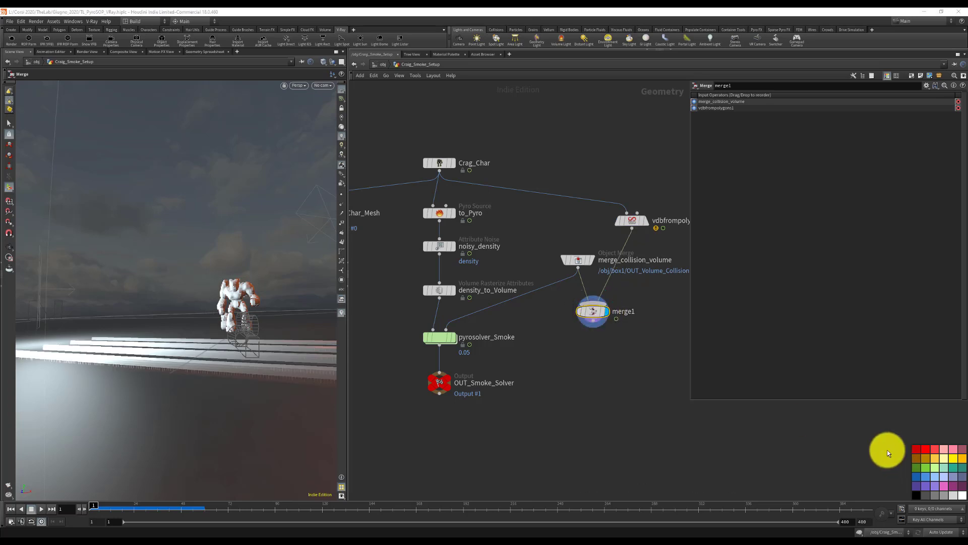
click(654, 278)
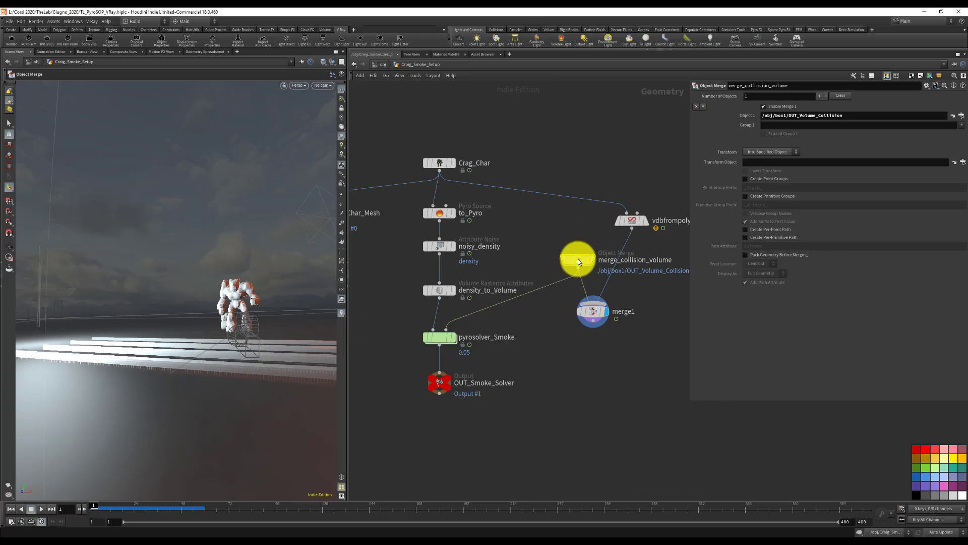
mouse_move(581, 261)
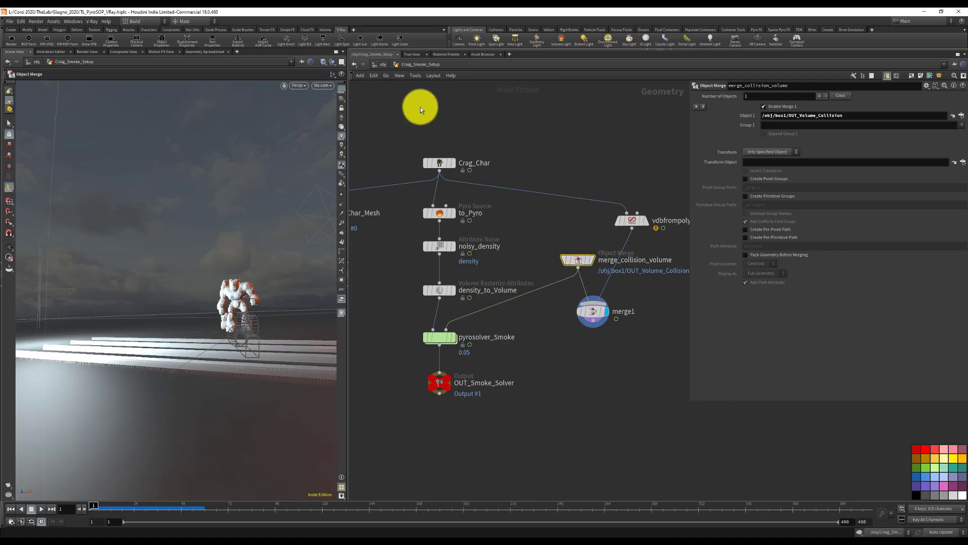
click(380, 64)
click(433, 148)
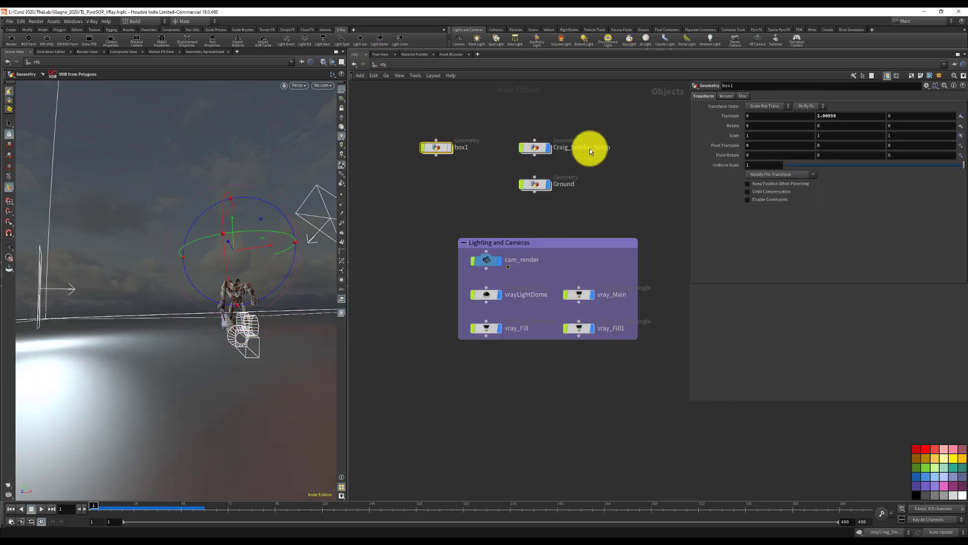
click(844, 116)
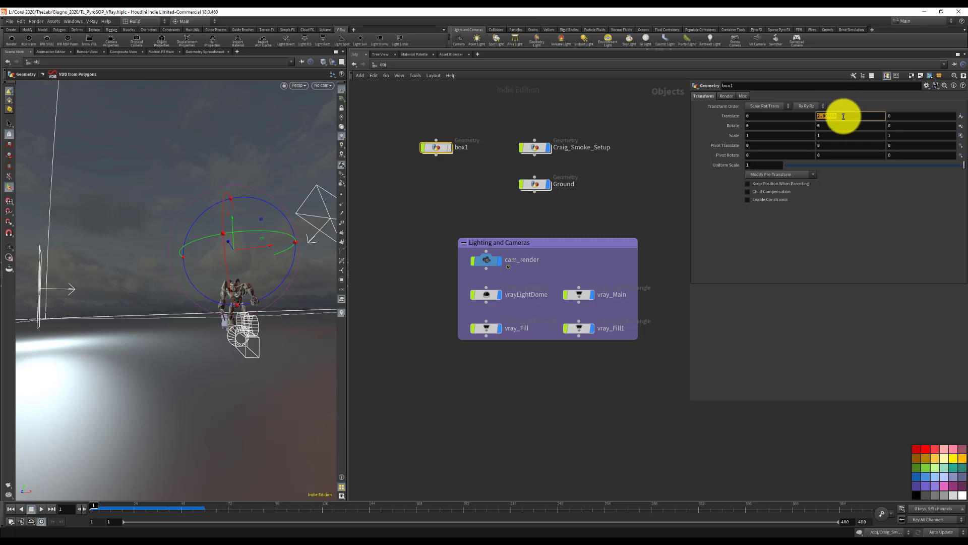
Inside box1, insert a Transform node between merge2 and to_VDB and set its Y translation to 2.90959
double_click(436, 147)
key(Tab)
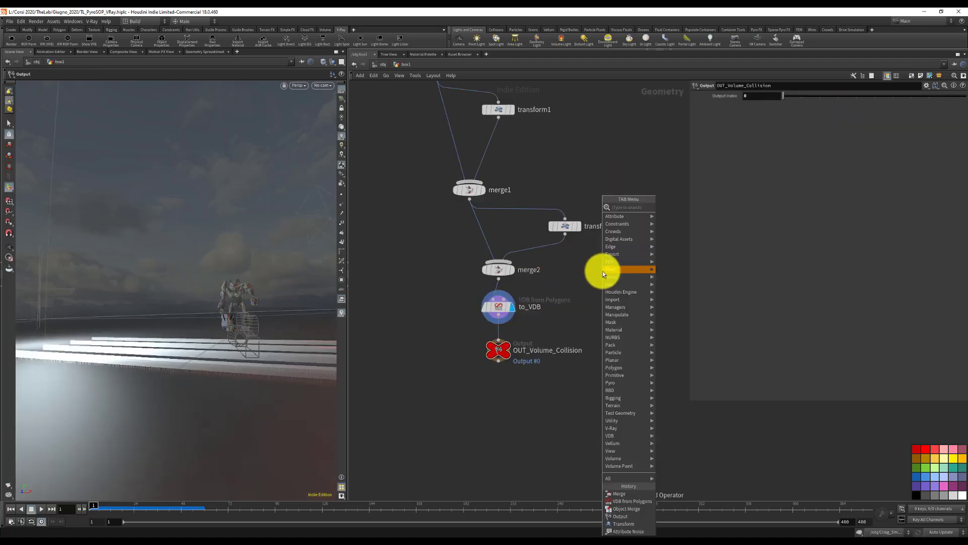
text(tran)
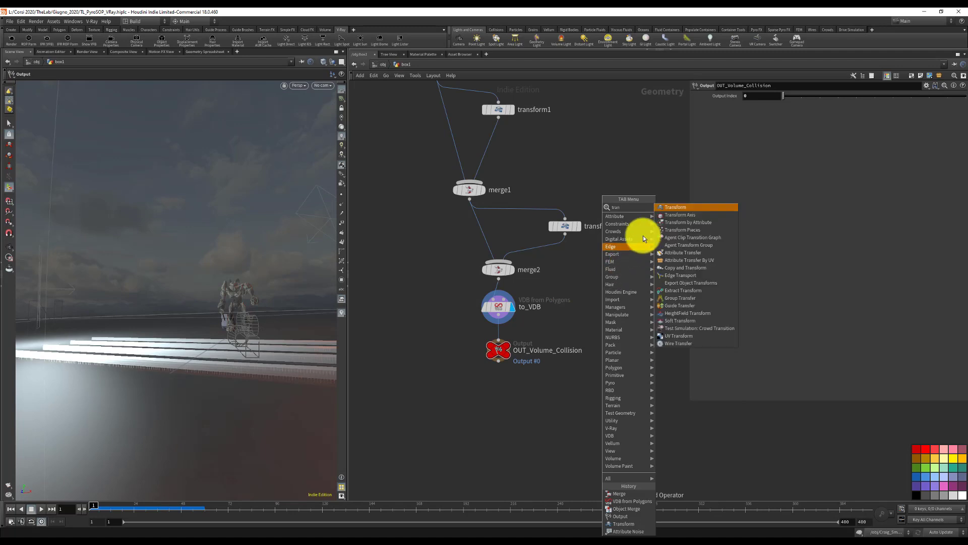
click(681, 207)
click(499, 294)
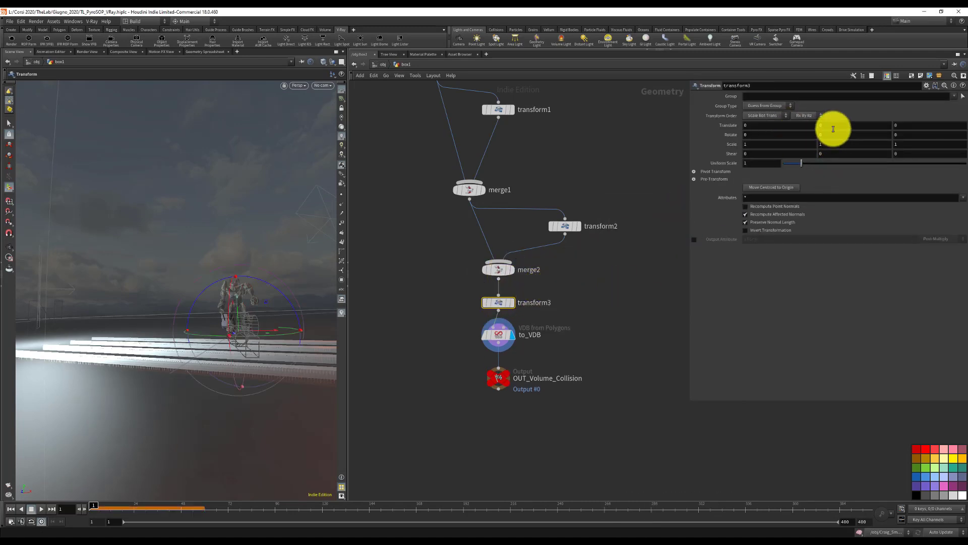
key(Return)
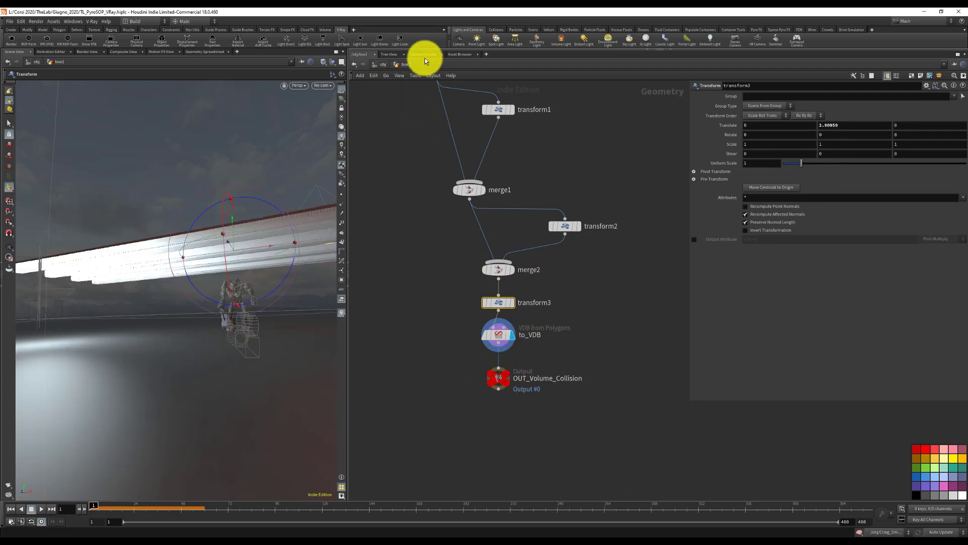
Return to Craig_Smoke_Setup and connect merge1 to the collision volumes input of pyrosolver_Smoke, replacing merge_collision_volume's direct link
click(382, 64)
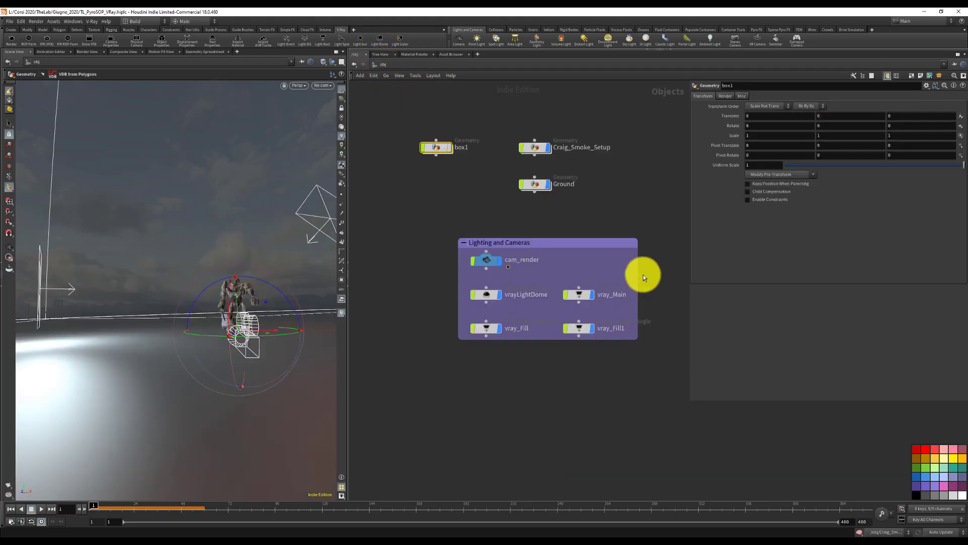
double_click(535, 148)
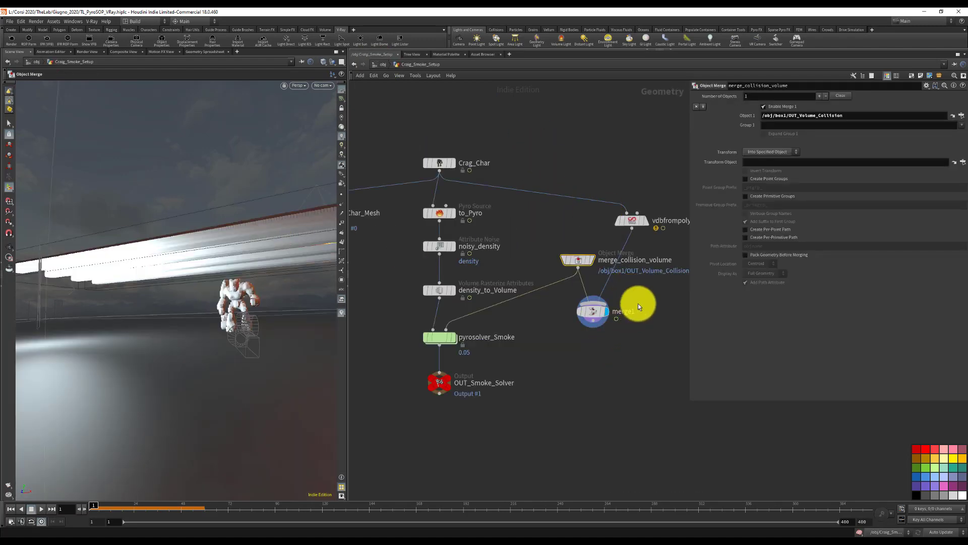
drag(594, 323, 444, 328)
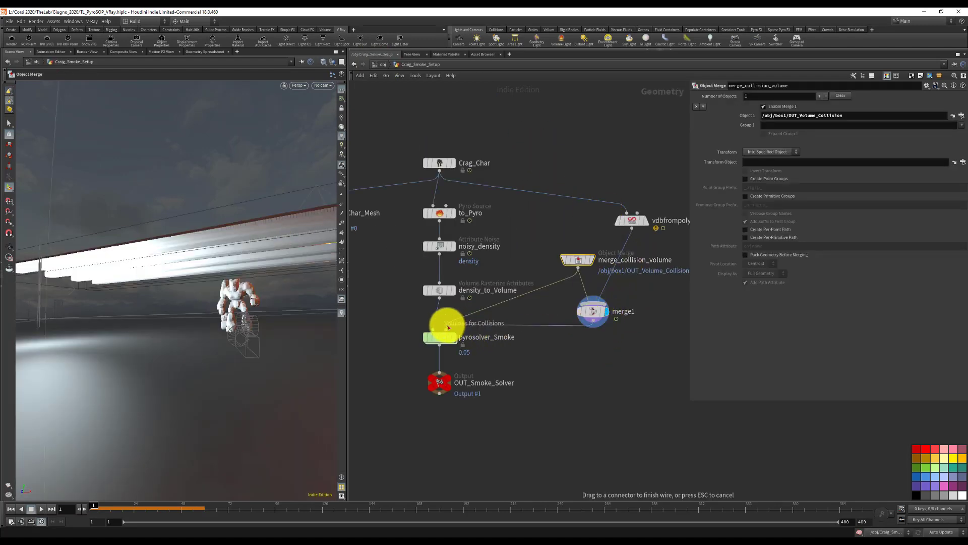
Spread merge_collision_volume and the character's VDB from Polygons node apart above merge1, and display pyrosolver_Smoke
drag(578, 259, 569, 245)
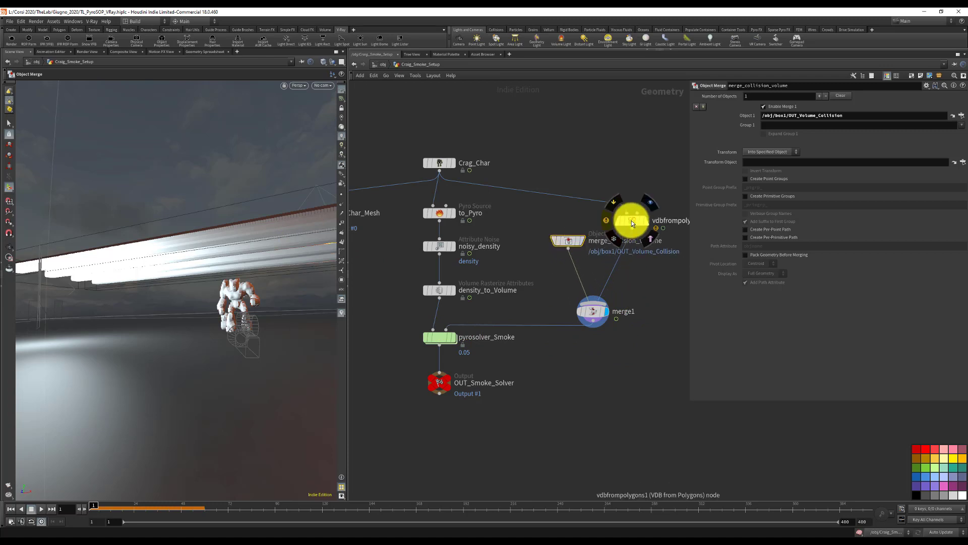
drag(631, 220, 679, 223)
drag(567, 239, 556, 228)
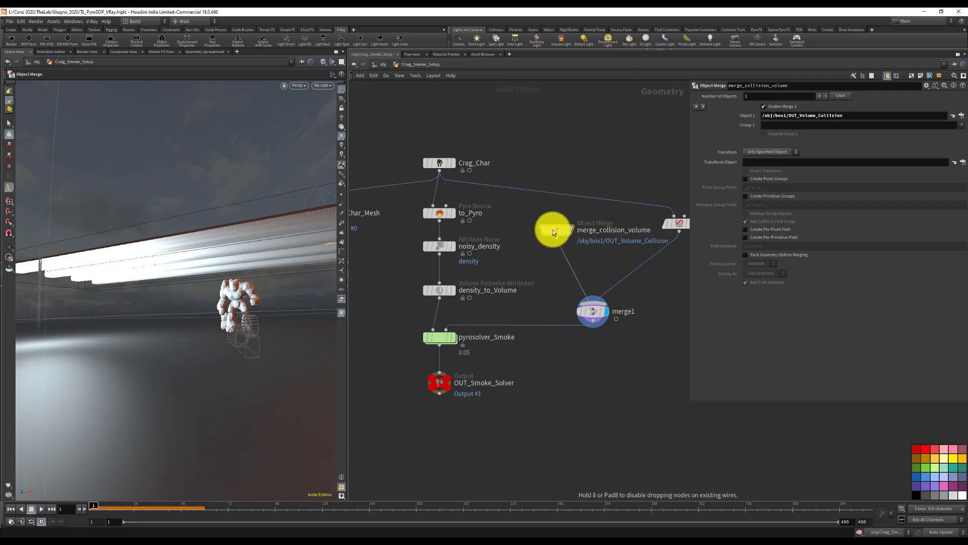
click(454, 339)
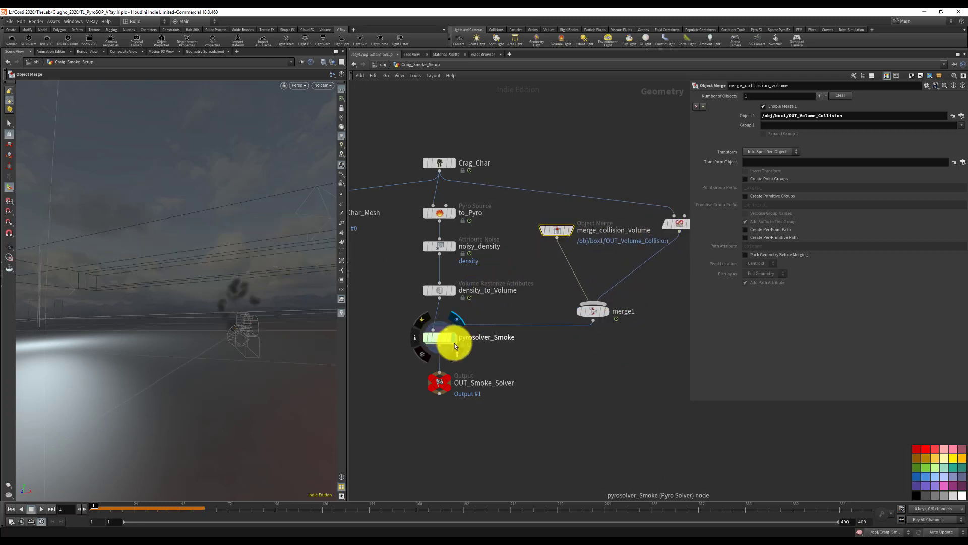
Save the scene and preview the smoke simulation through cam_render in a widened viewport, returning to frame 1
click(319, 86)
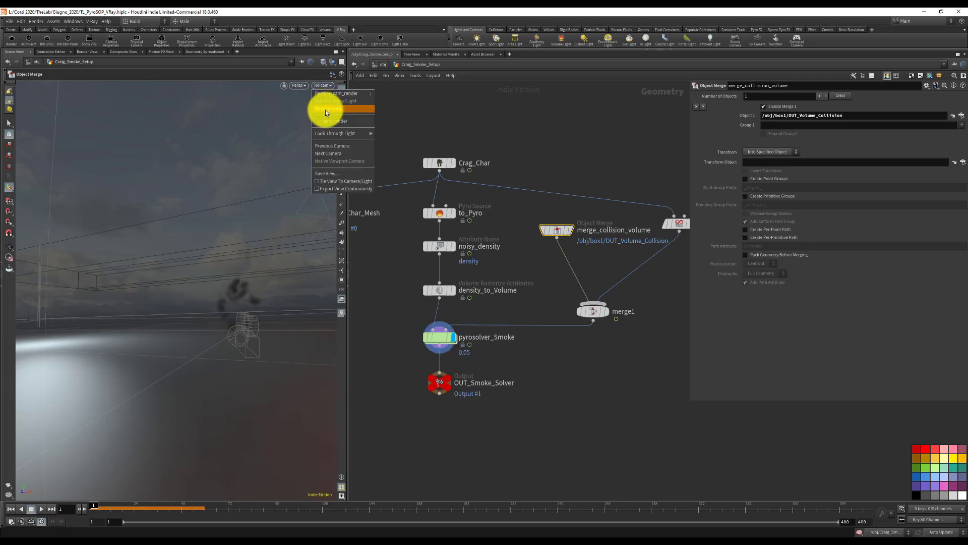
click(322, 122)
key(ctrl+s)
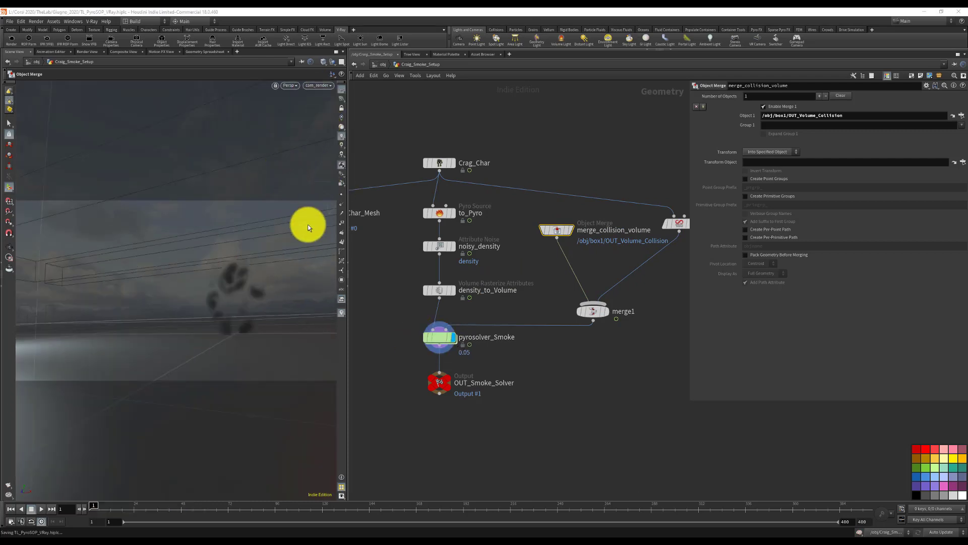
drag(348, 272, 522, 264)
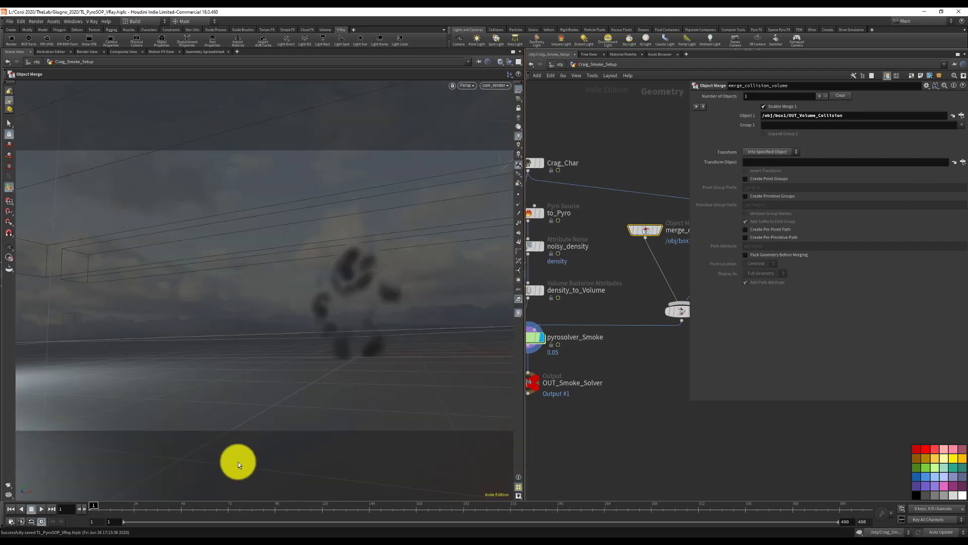
click(41, 508)
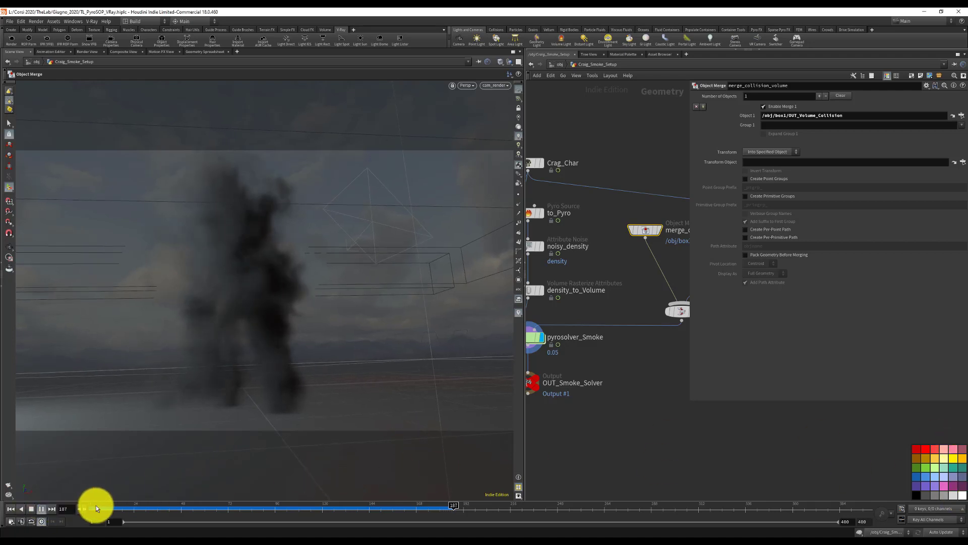
drag(96, 506, 557, 180)
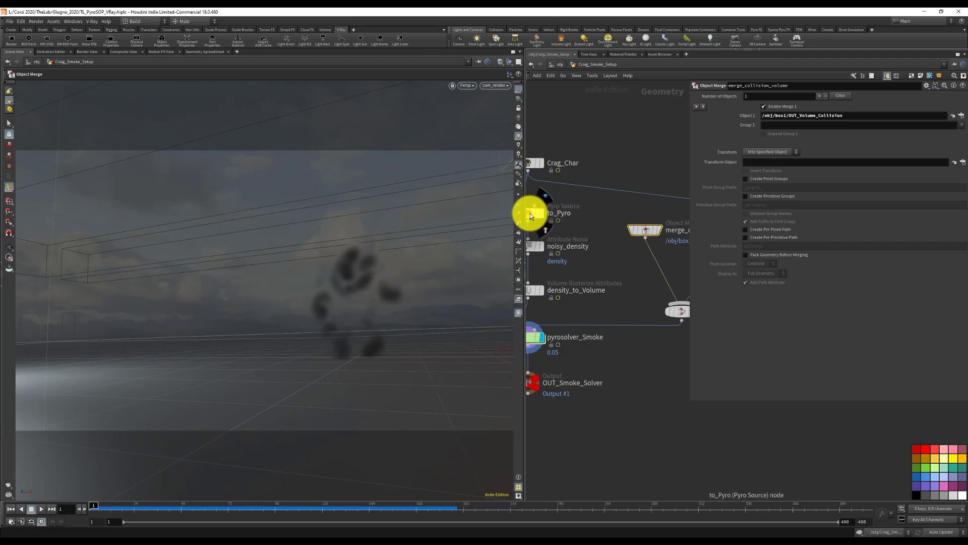
Set the Particle Separation of the to_Pyro source to 0.02
click(531, 213)
double_click(766, 136)
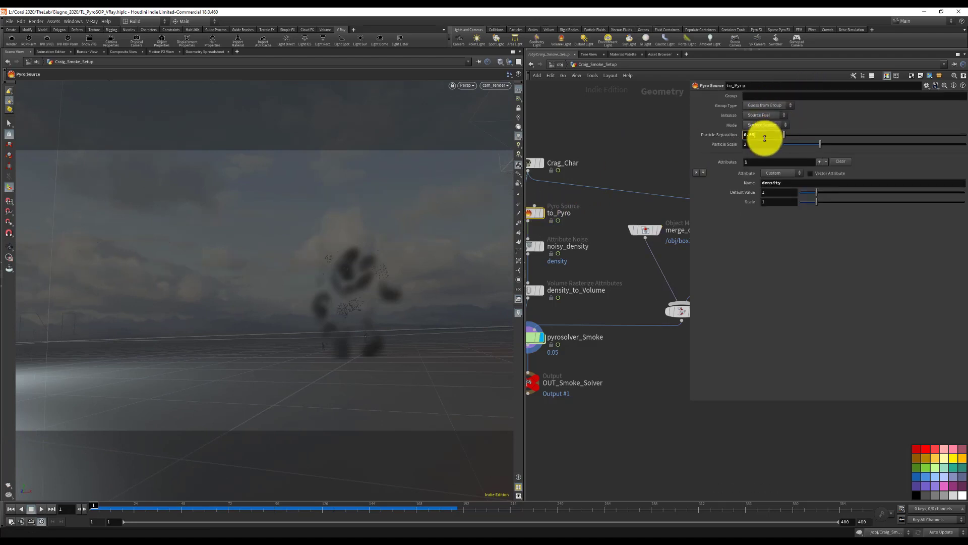
key(Return)
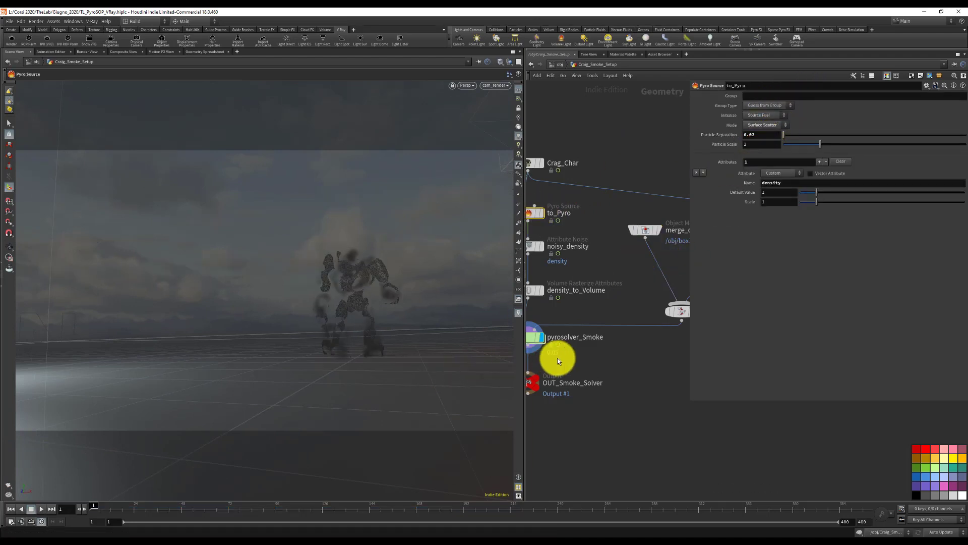
Select pyrosolver_Smoke, play and scrub its simulation, and return to the first frame
click(531, 338)
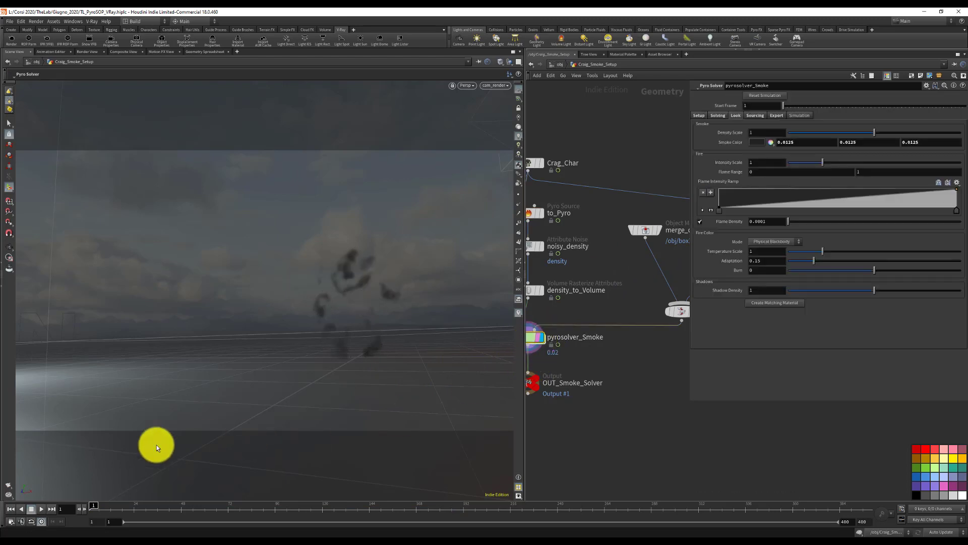
click(43, 508)
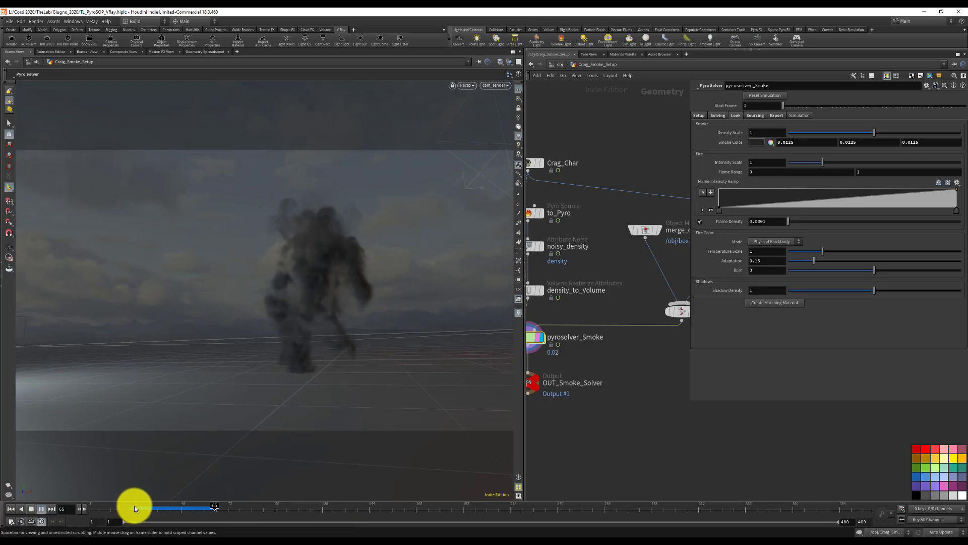
key(Up)
mouse_move(136, 504)
mouse_down()
mouse_move(173, 504)
mouse_move(142, 505)
mouse_move(151, 504)
mouse_up()
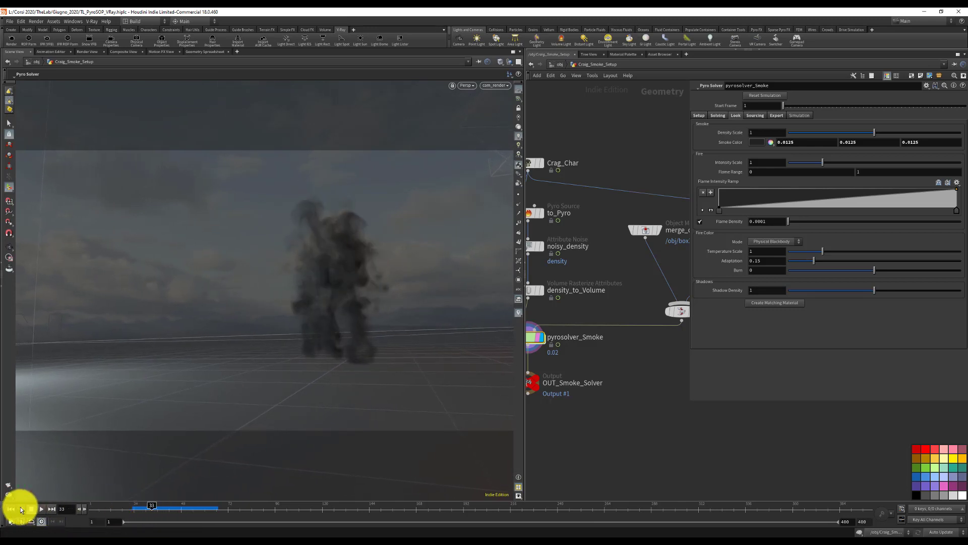
click(11, 509)
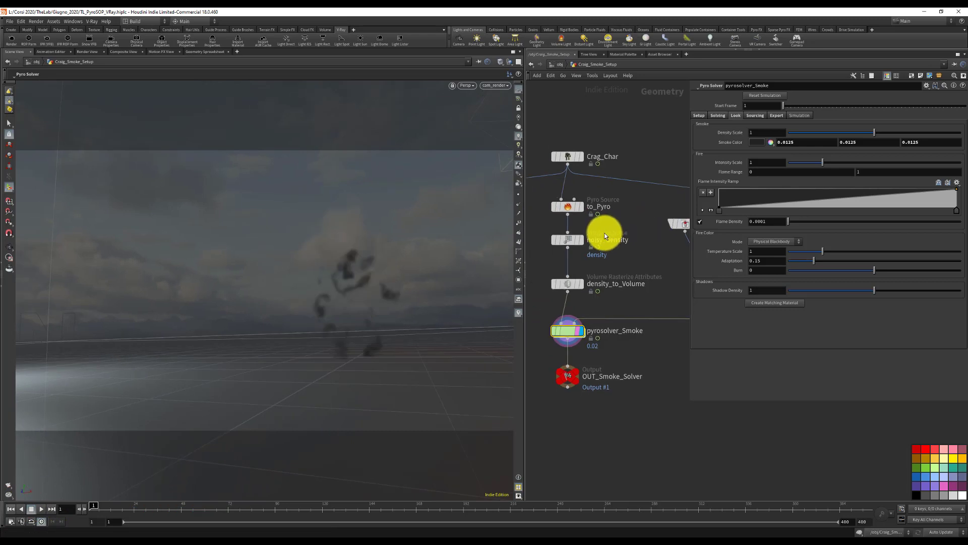
Display density_to_Volume and set the Pulse Duration of noisy_density to 1.0
click(580, 282)
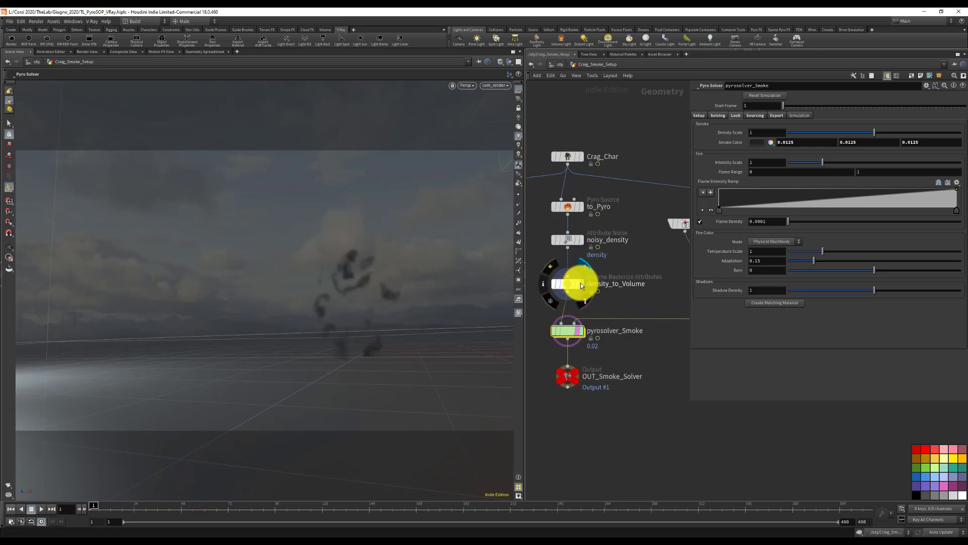
click(573, 243)
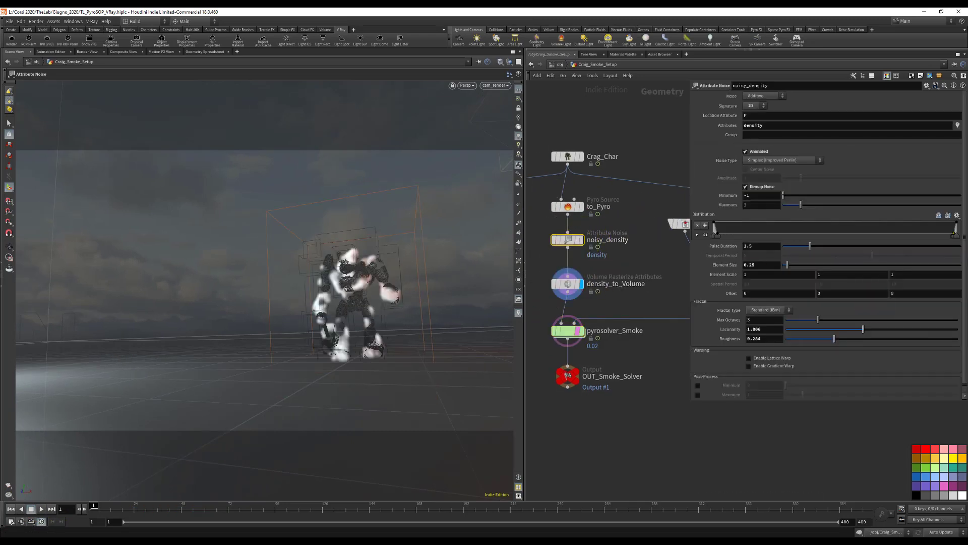
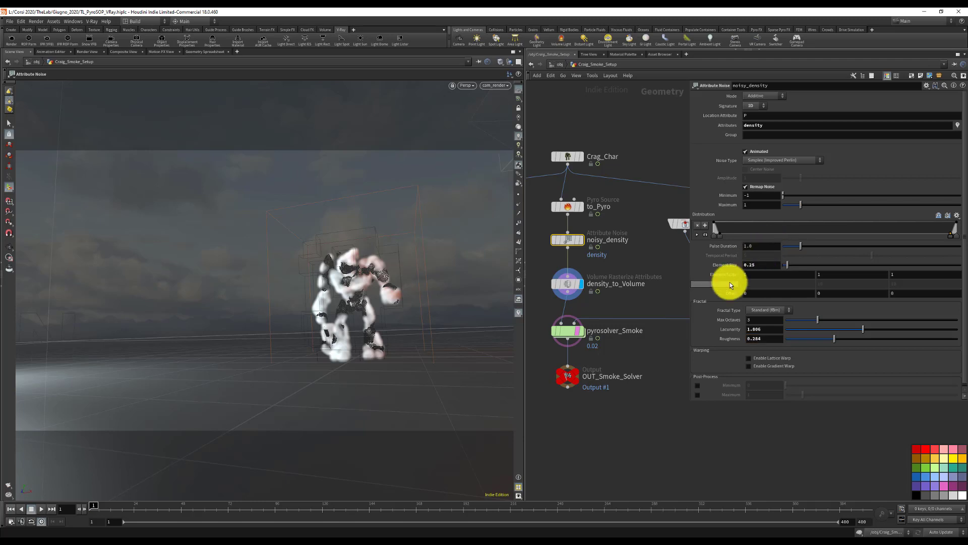
Examine how the noise in density_to_Volume animates over the first frames, with the node set for display and rendering
click(567, 283)
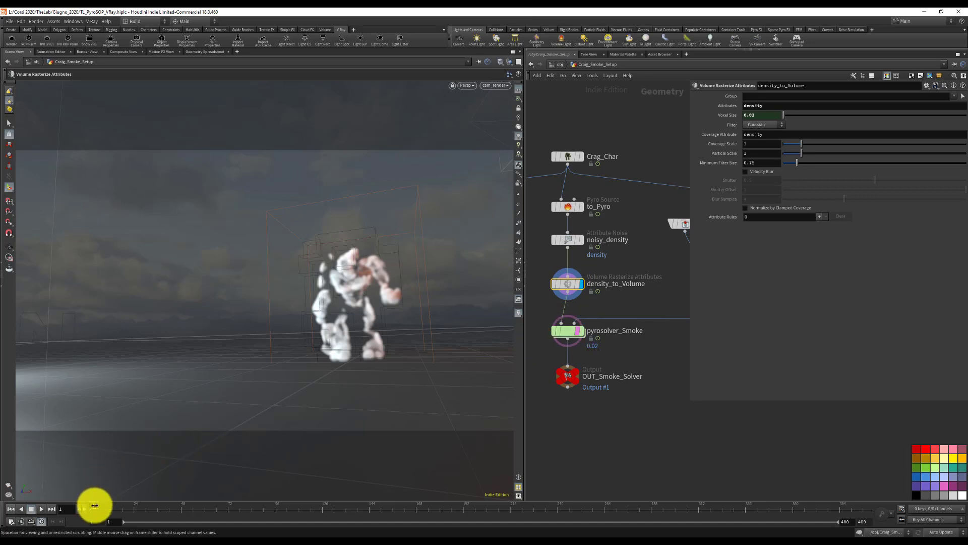
mouse_move(139, 506)
mouse_down()
mouse_move(186, 504)
mouse_move(17, 501)
mouse_move(106, 484)
mouse_up()
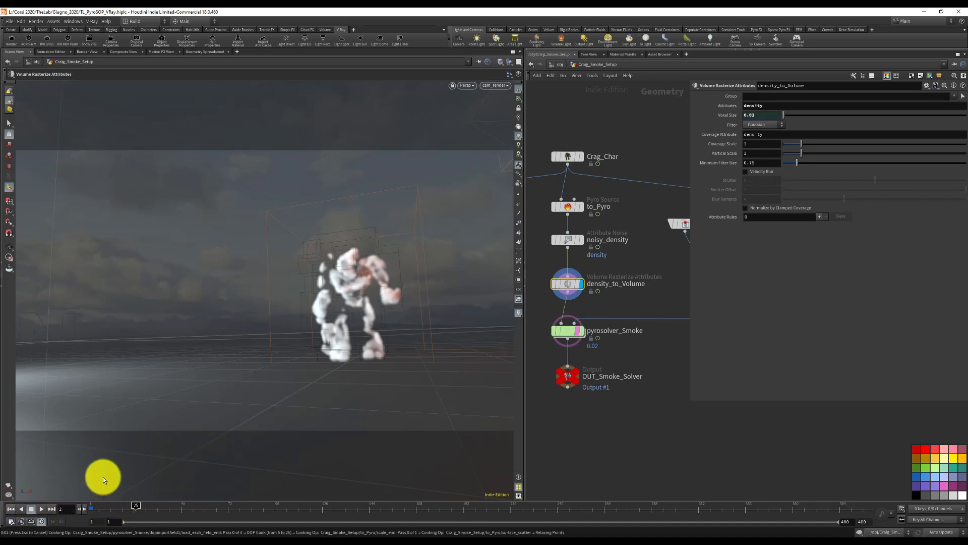
click(10, 509)
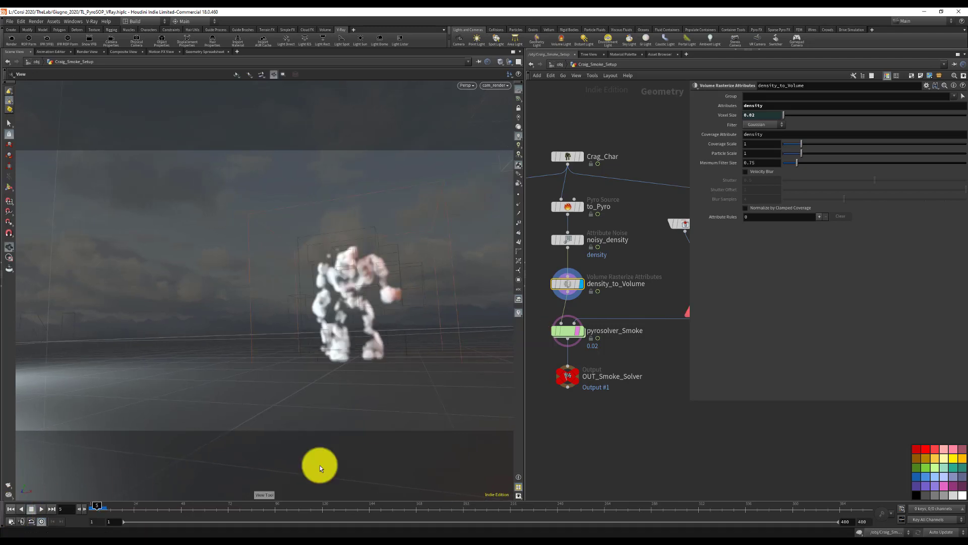
click(576, 283)
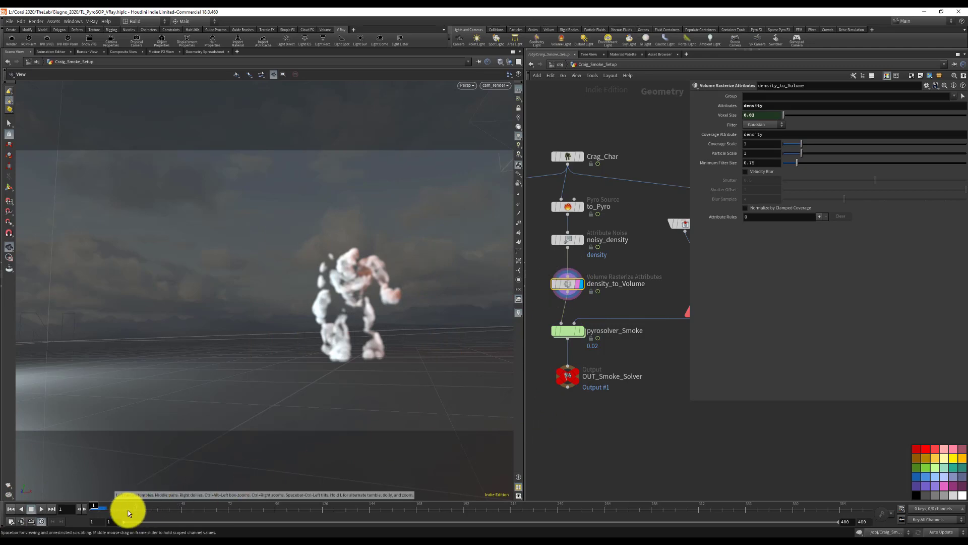
drag(94, 505, 8, 487)
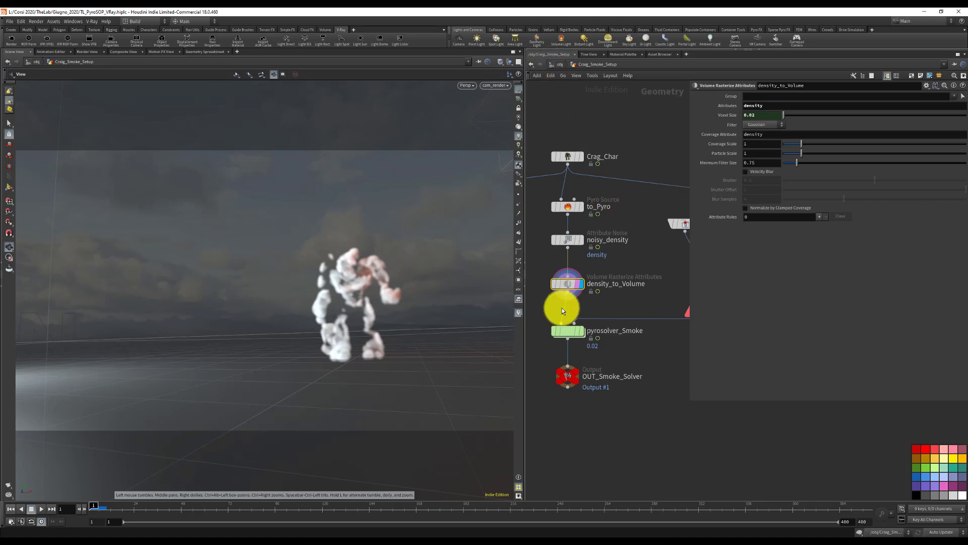
Set the to_Pyro Particle Separation to 0.05, display pyrosolver_Smoke, and run its simulation up to frame 23
click(569, 207)
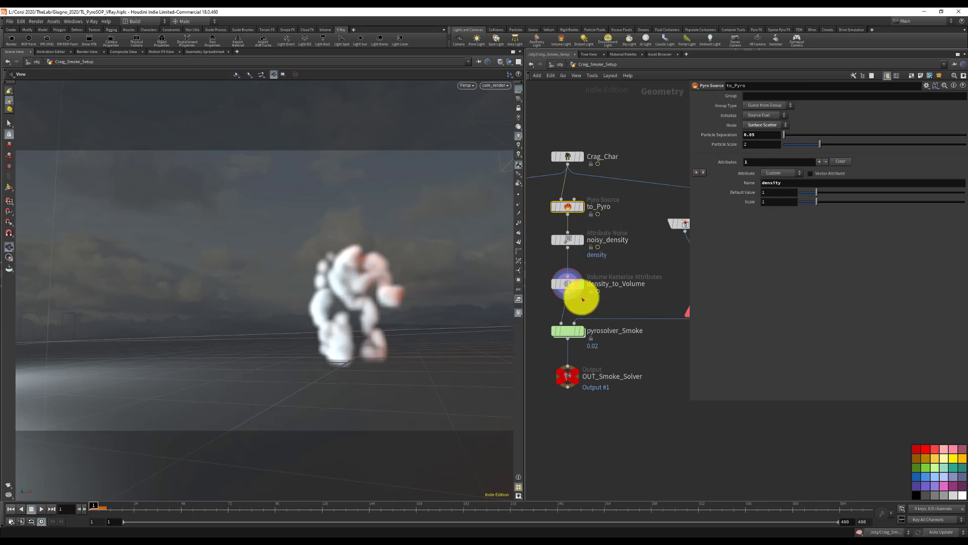
click(579, 332)
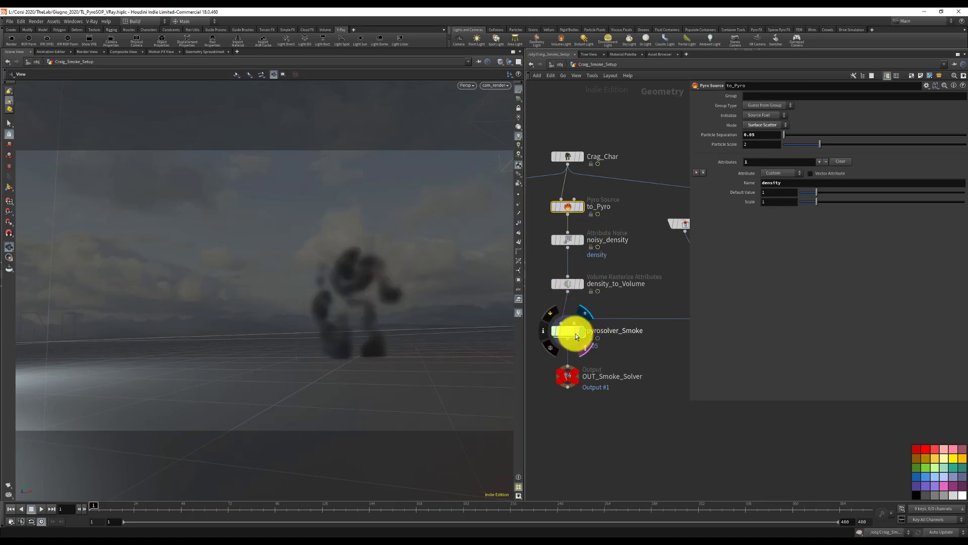
click(41, 509)
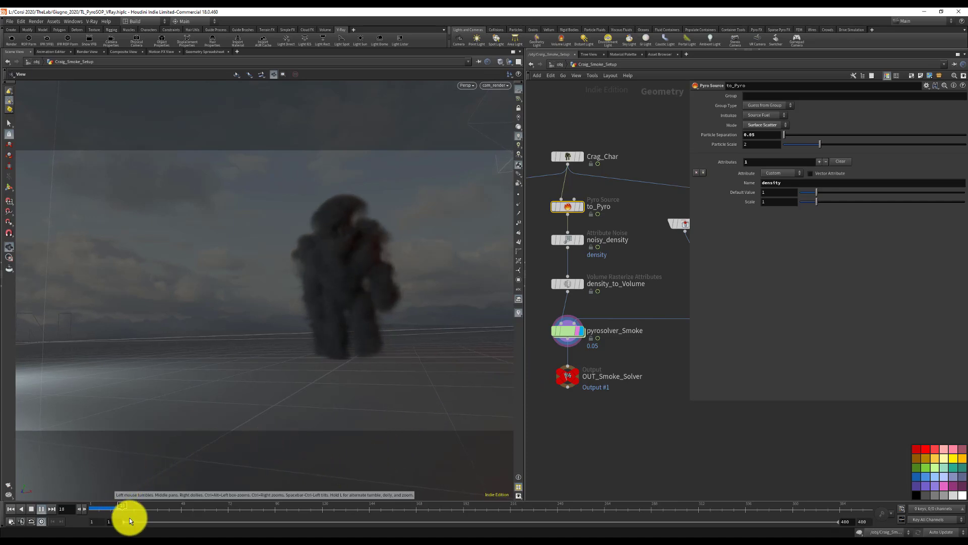
click(32, 508)
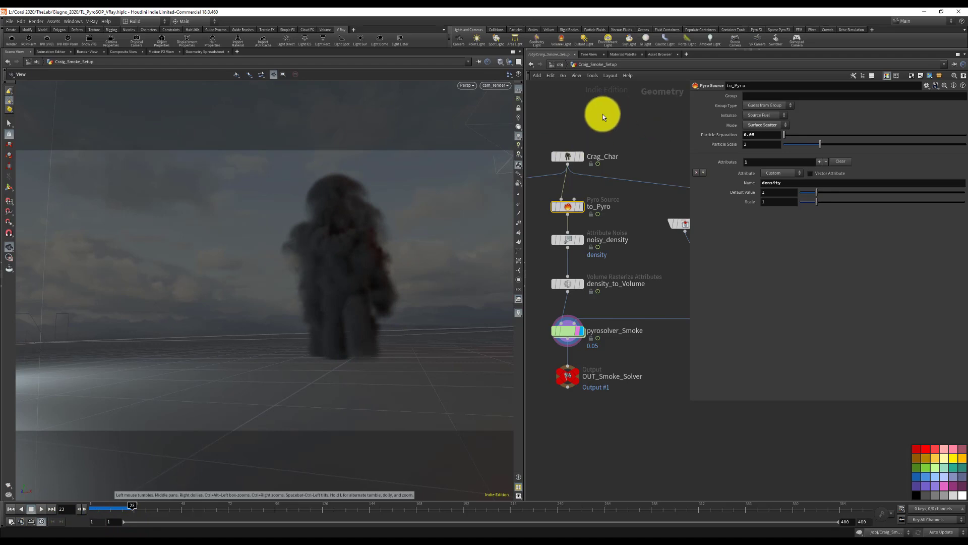
Start a V-Ray render of the current frame through cam_render in the Render View
click(86, 52)
click(14, 63)
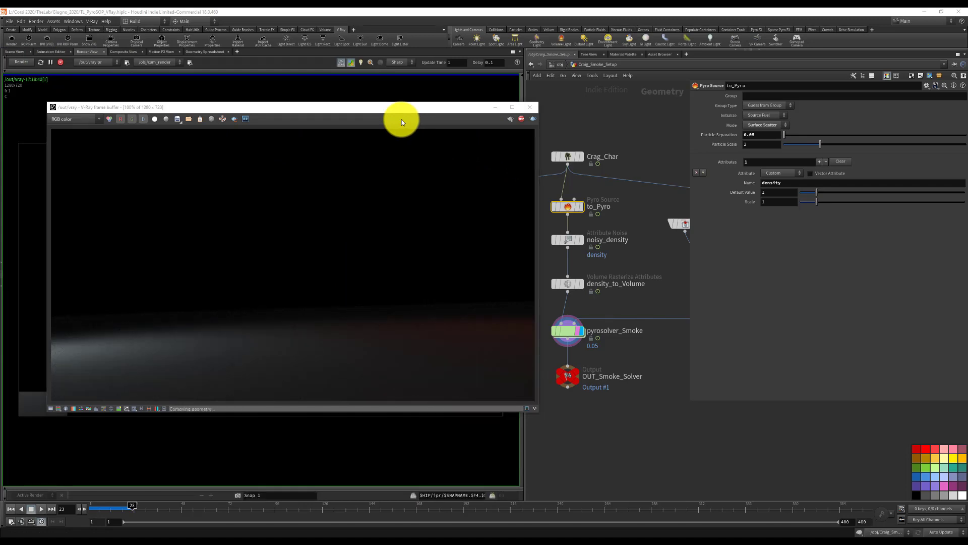
Go up to the object level and place a new Geometry node below Ground
click(563, 67)
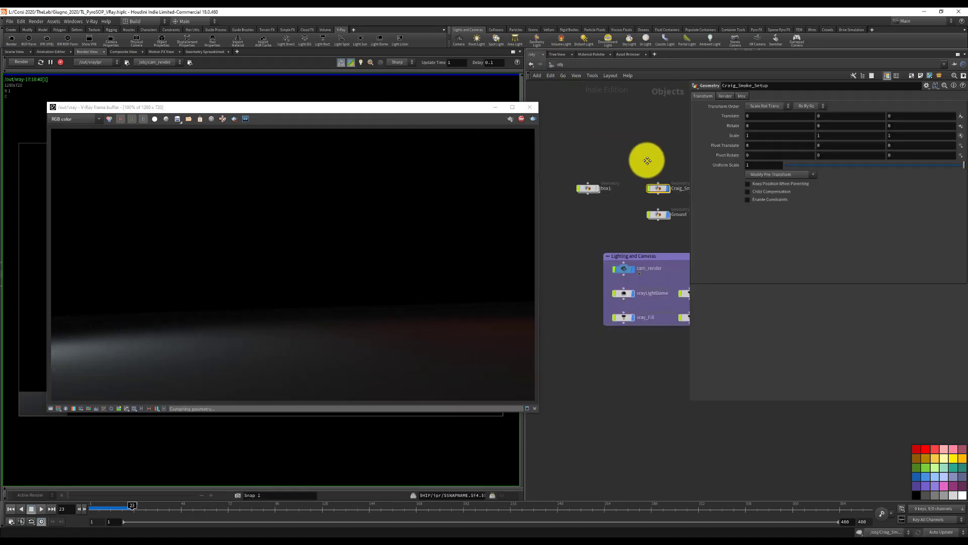
middle_drag(647, 159, 597, 174)
shift+click(596, 214)
drag(605, 201, 635, 187)
ctrl+click(636, 188)
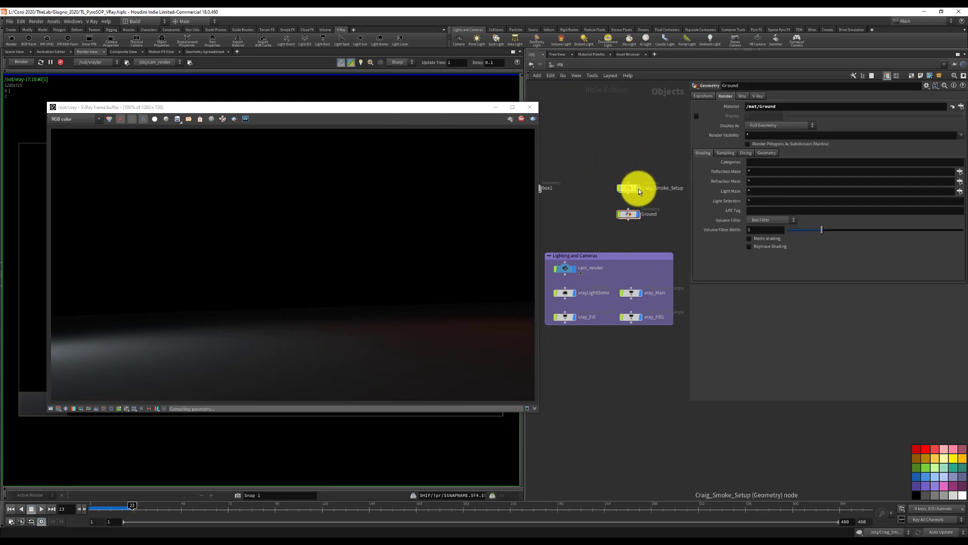
key(Tab)
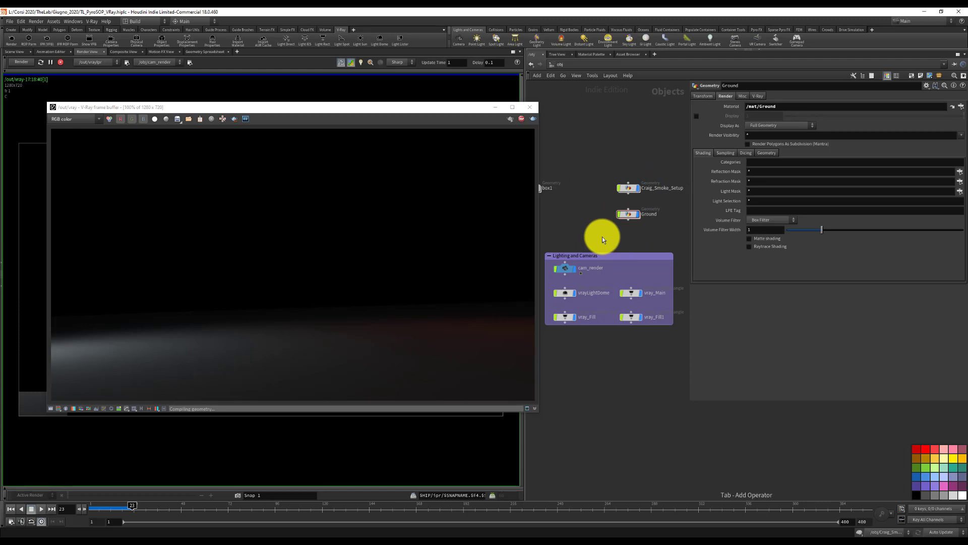
key(Right)
key(Return)
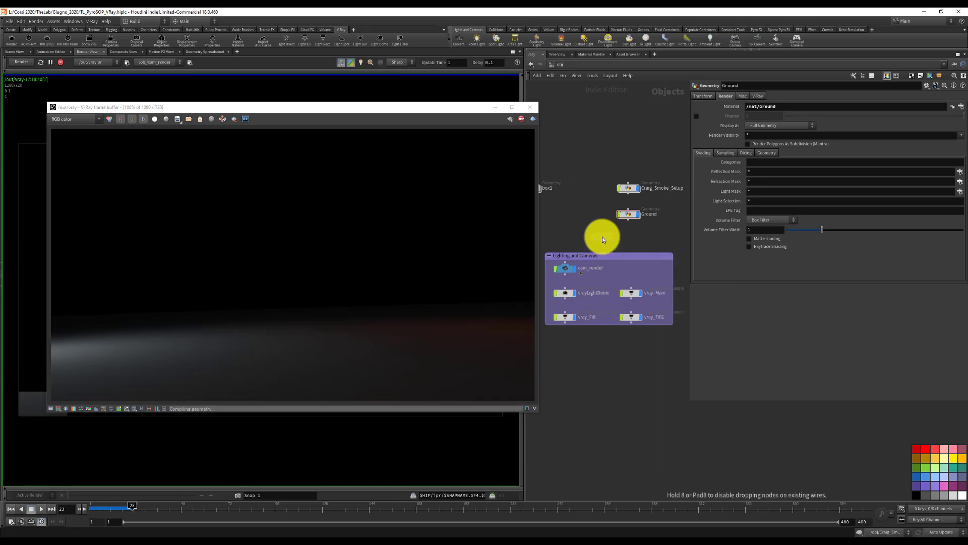
click(629, 241)
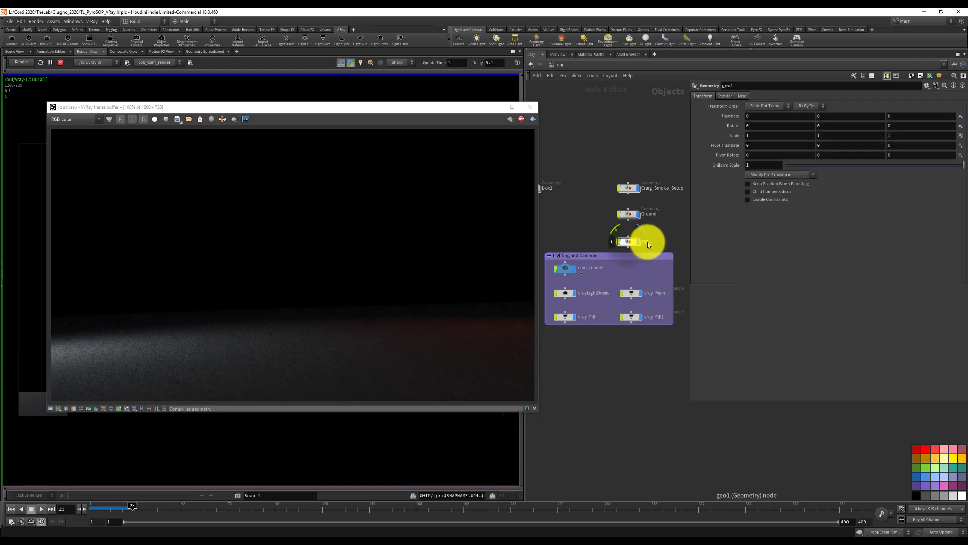
Rename the new geometry node Crag_render
click(648, 242)
text(Crag)
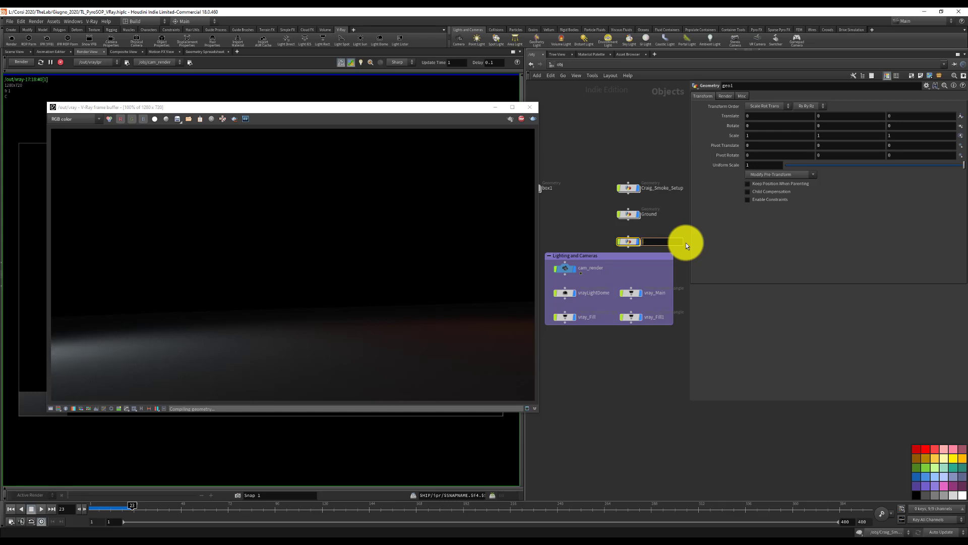
text(_render)
key(Return)
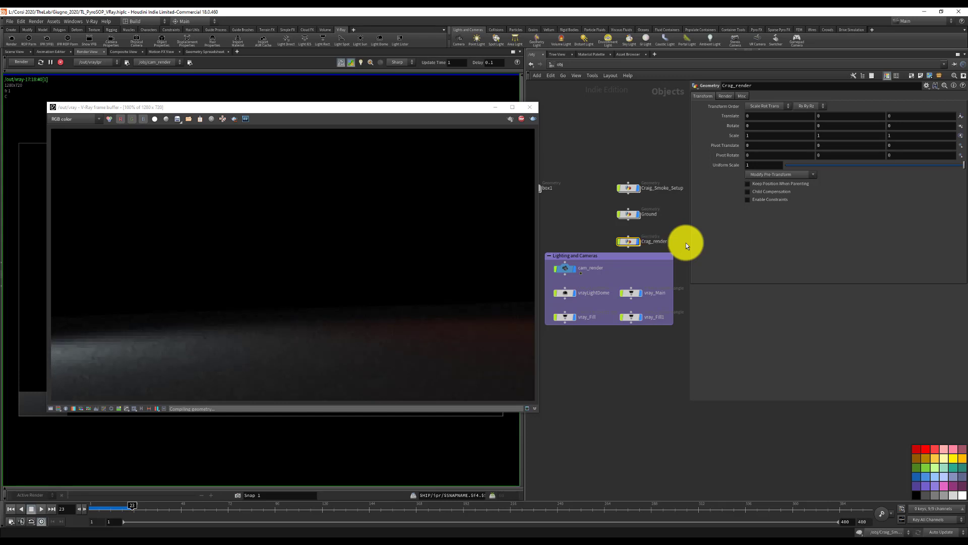
Inside Crag_render, add an Object Merge node and rename it merge_Crag
double_click(631, 242)
key(Tab)
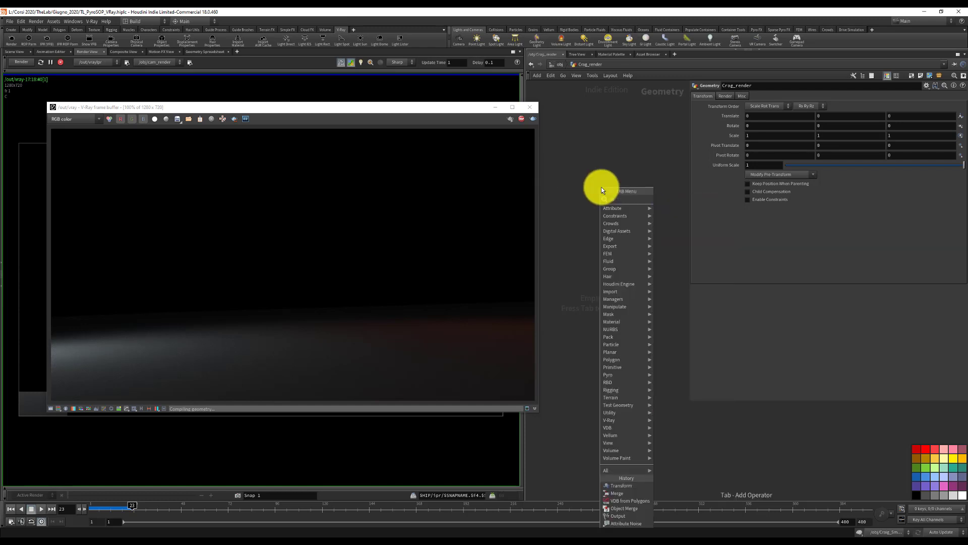
text(hmje)
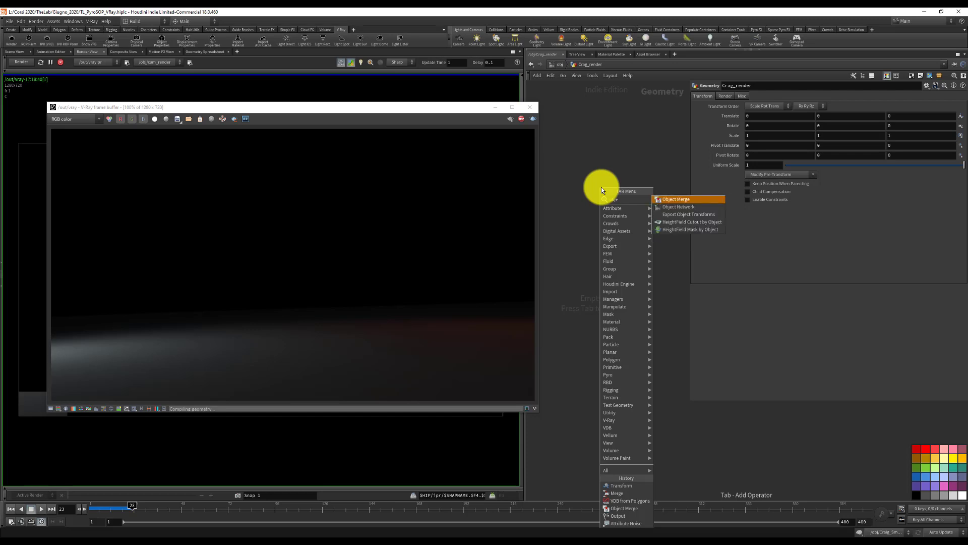
key(Return)
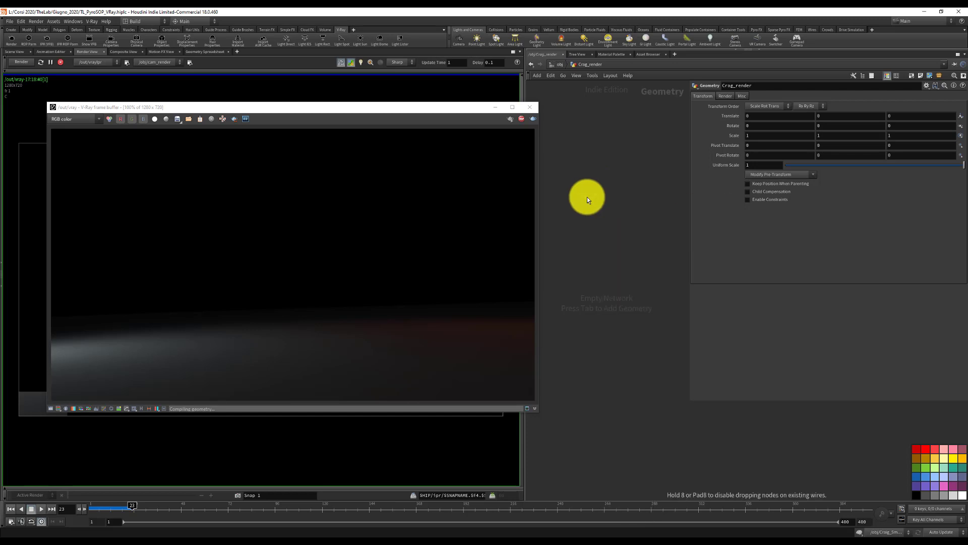
click(588, 197)
click(612, 197)
text(IN_Crag)
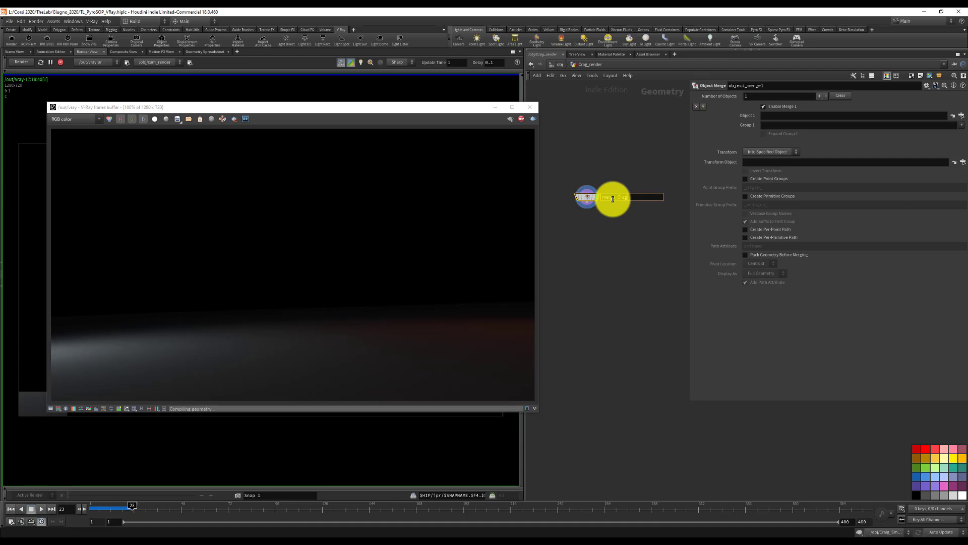
key(Return)
Set merge_Crag's Object 1 to the OUT_Char_Mesh output of Craig_Smoke_Setup
click(962, 115)
click(889, 75)
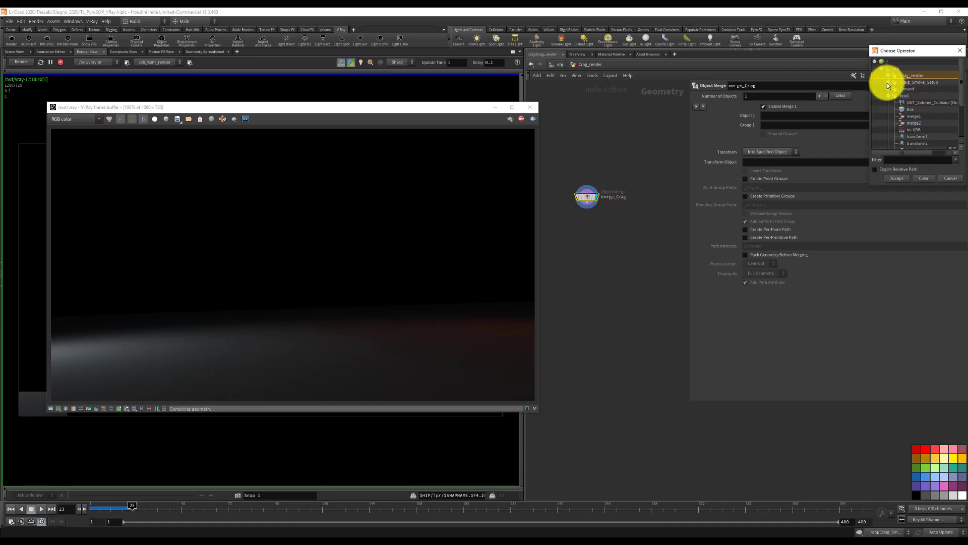
click(888, 81)
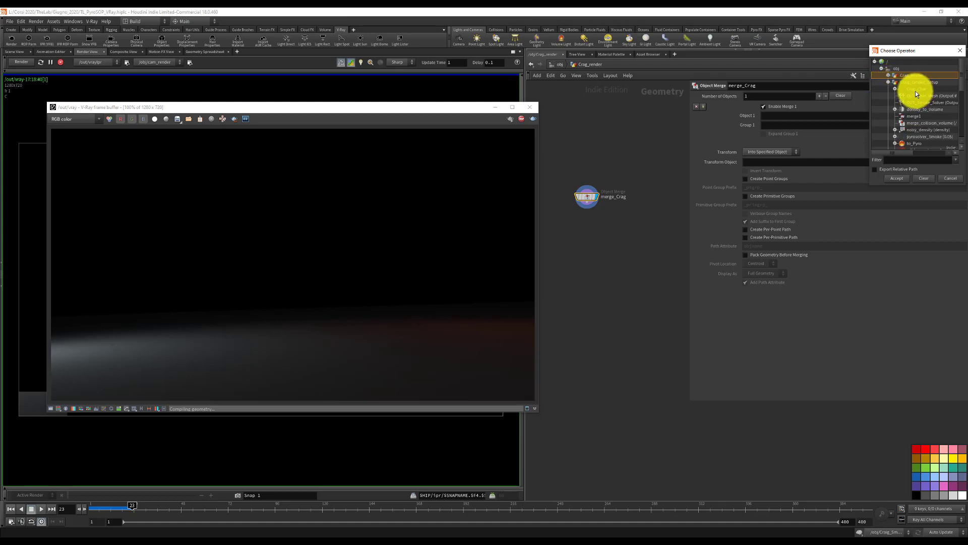
click(907, 90)
click(915, 96)
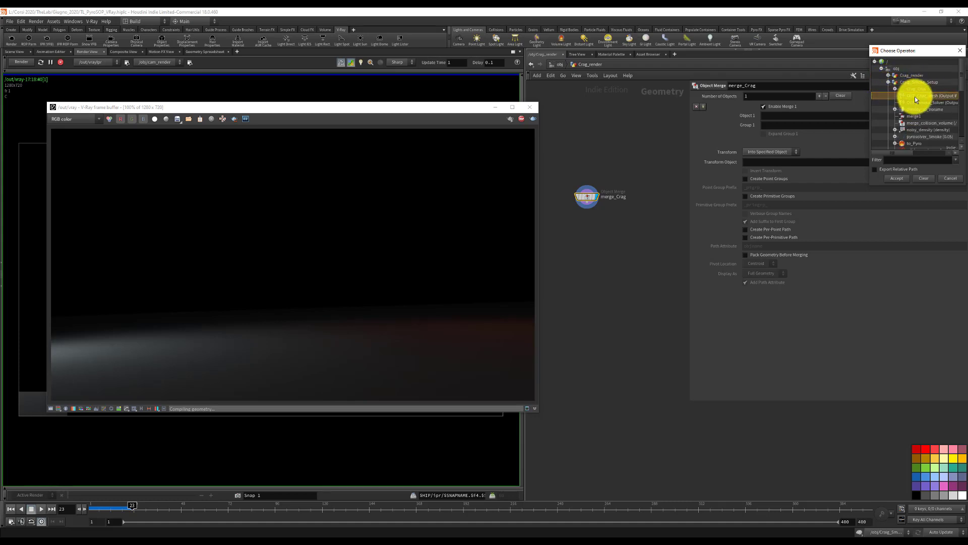
click(901, 177)
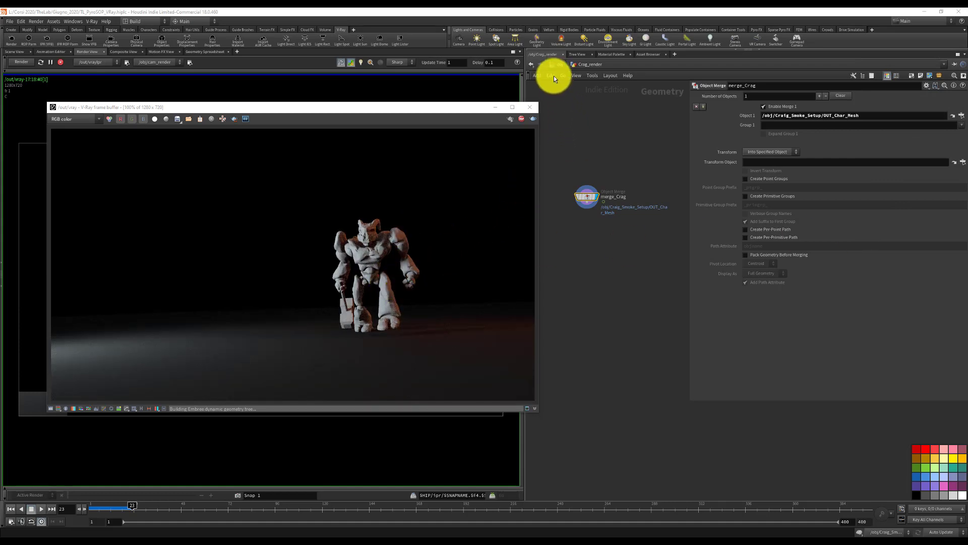
Return to the object level and move Craig_Smoke_Setup, Ground and Crag_render up, away from the Lighting and Cameras box
click(558, 64)
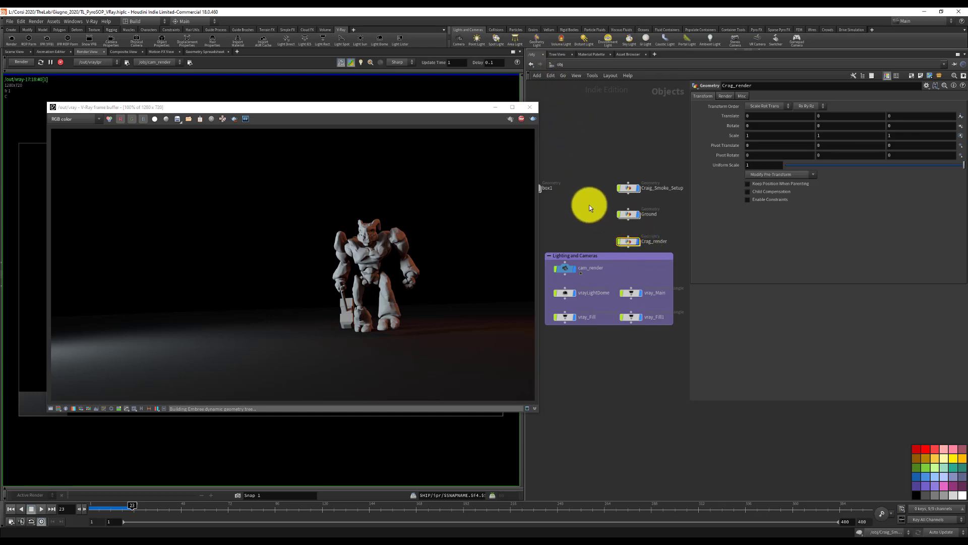
middle_drag(610, 203, 628, 203)
drag(615, 165, 670, 249)
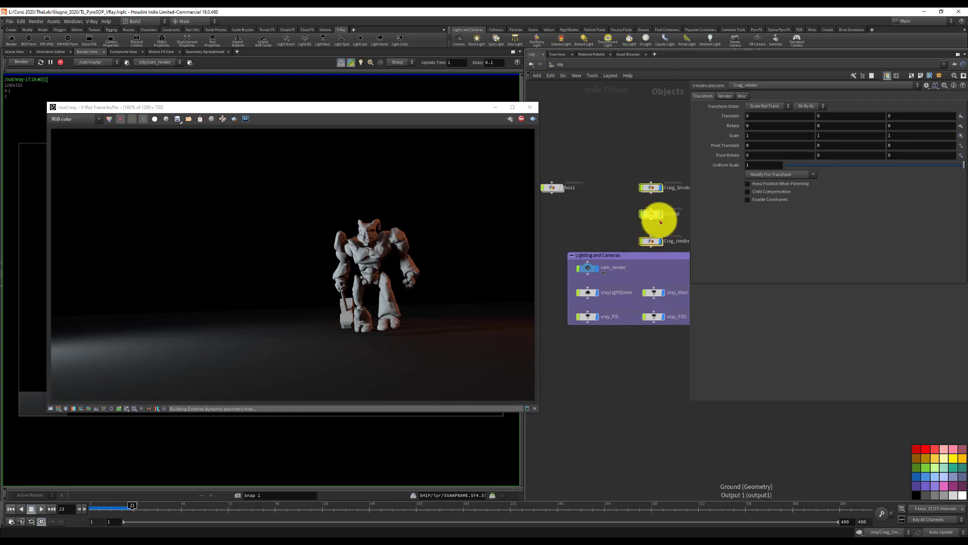
drag(655, 216, 656, 198)
click(610, 192)
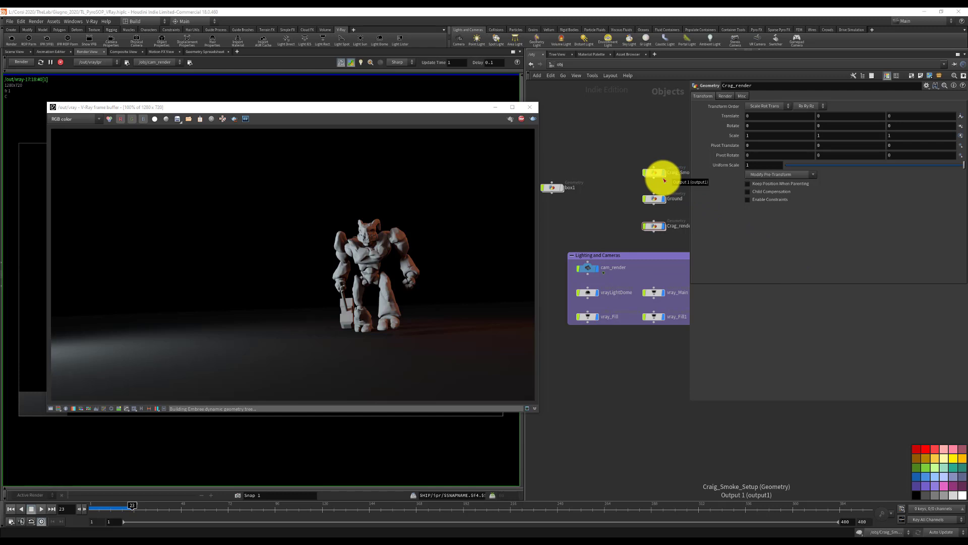
drag(664, 180, 651, 193)
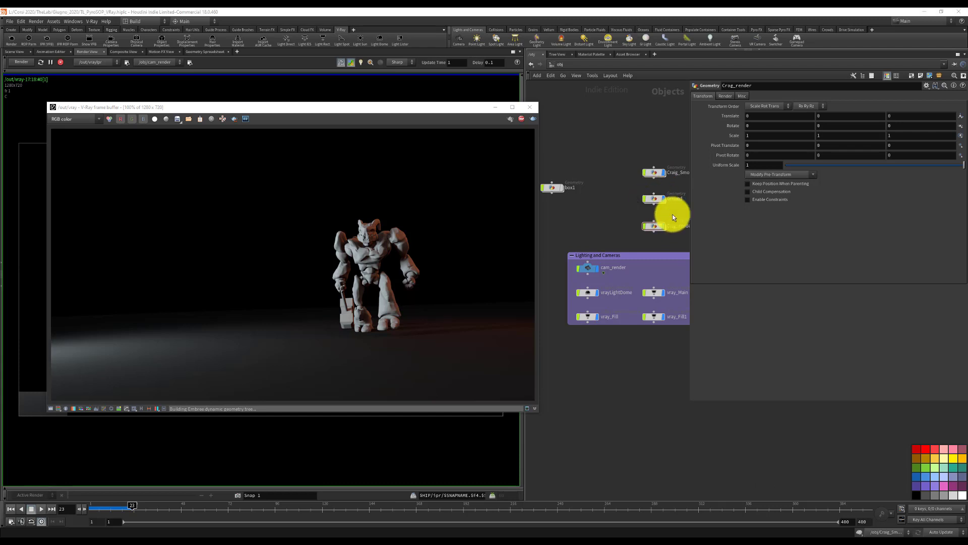
Inside Craig_Smoke_Setup, move the OUT_Smoke_Solver output further below pyrosolver_Smoke and return to the object level
double_click(653, 173)
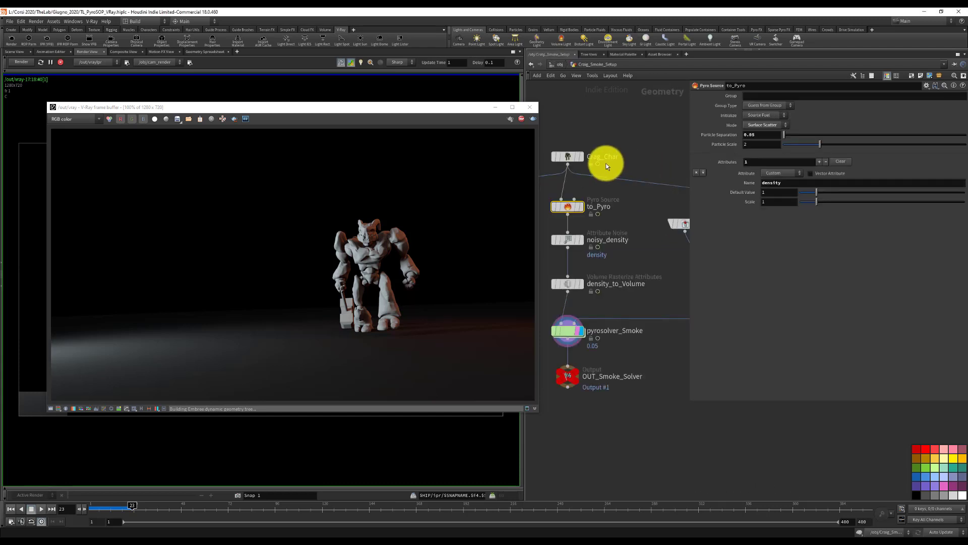
drag(567, 376, 567, 407)
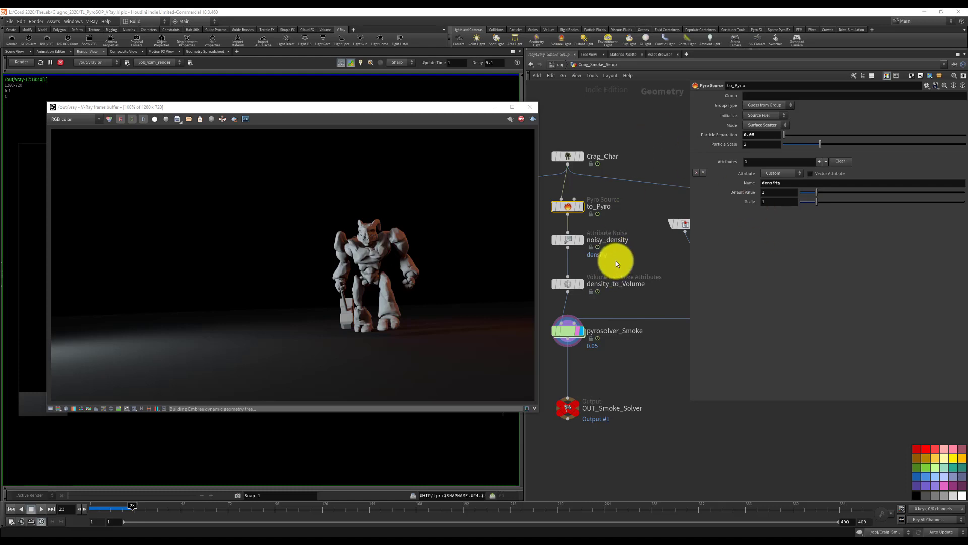
click(558, 64)
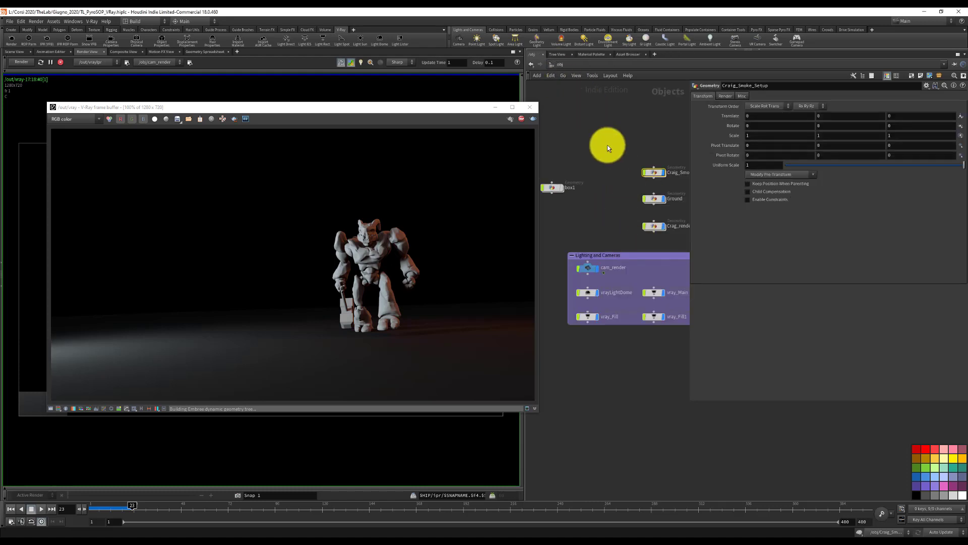
Move the box1 node directly above Craig_Smoke_Setup and rename it Collision
middle_drag(615, 153, 613, 150)
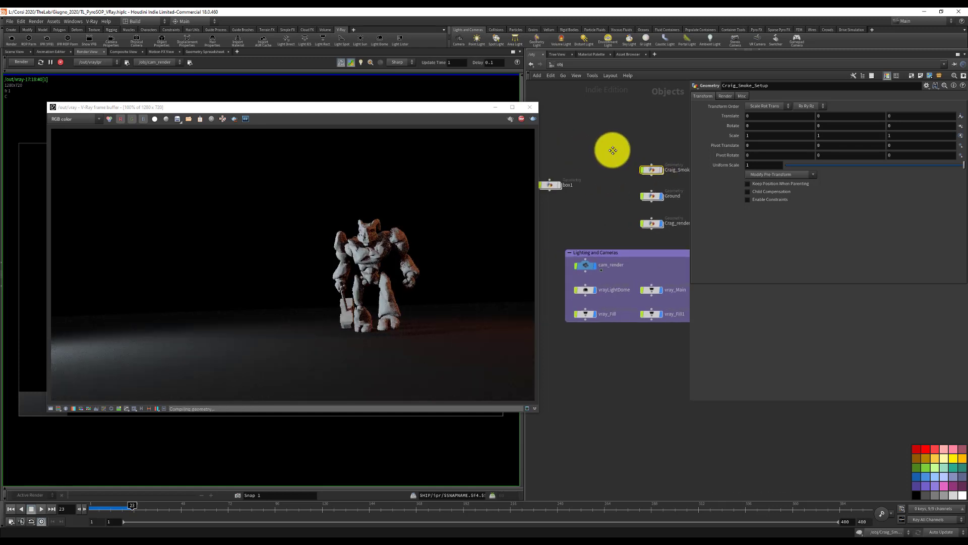
drag(555, 184, 650, 140)
middle_drag(636, 156, 574, 167)
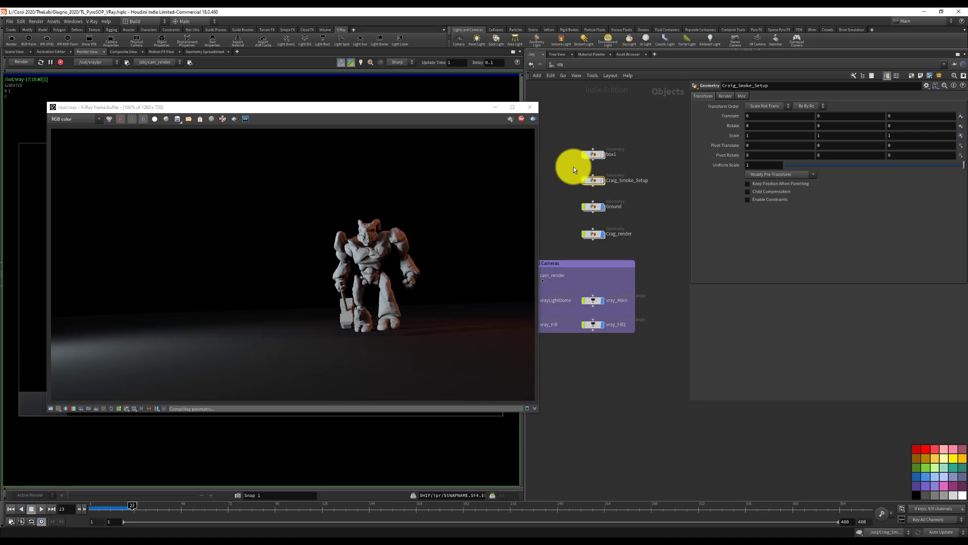
double_click(613, 154)
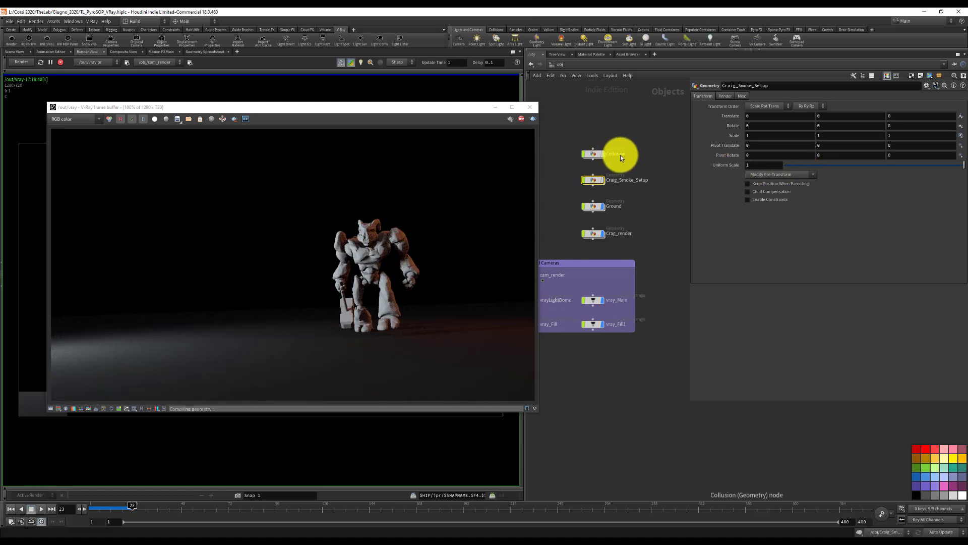
double_click(620, 155)
text(Co)
key(Return)
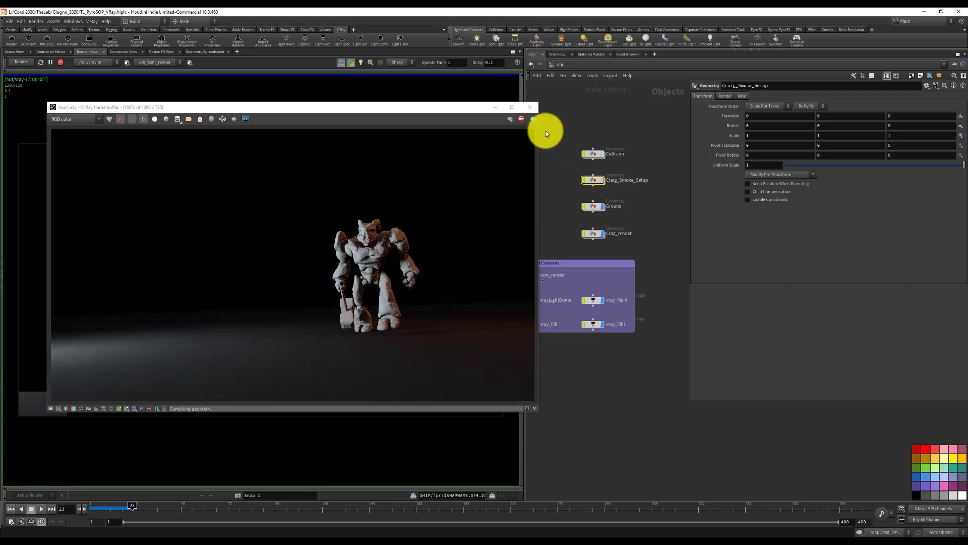
Add a new Geometry node beside Craig_Smoke_Setup and rename it Smoke
middle_drag(608, 128, 633, 134)
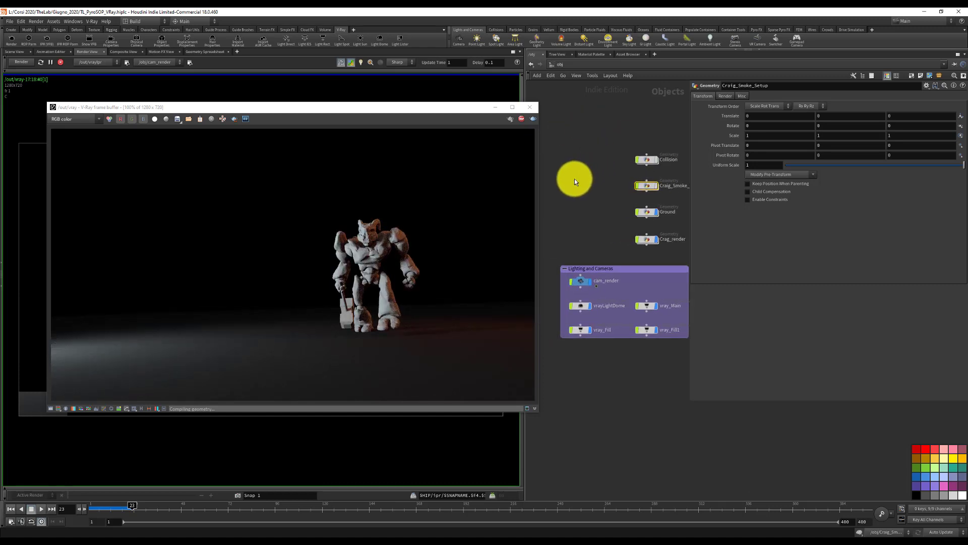
key(Tab)
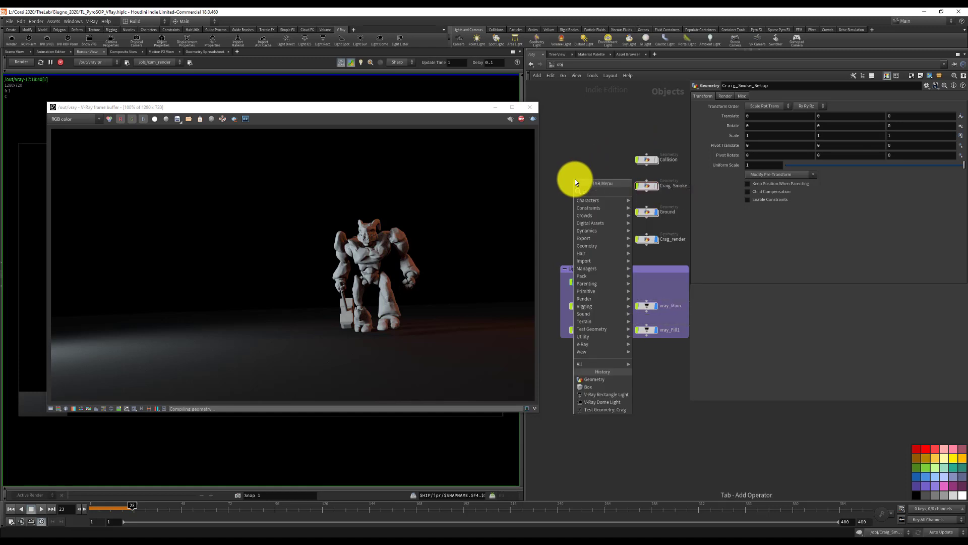
text(geo)
key(Return)
click(575, 185)
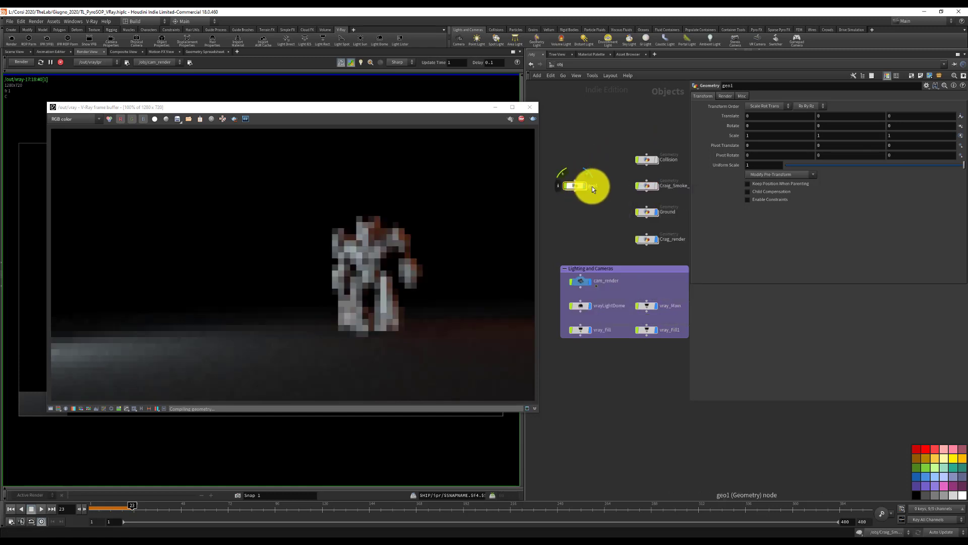
double_click(593, 186)
text(Smoke)
key(Return)
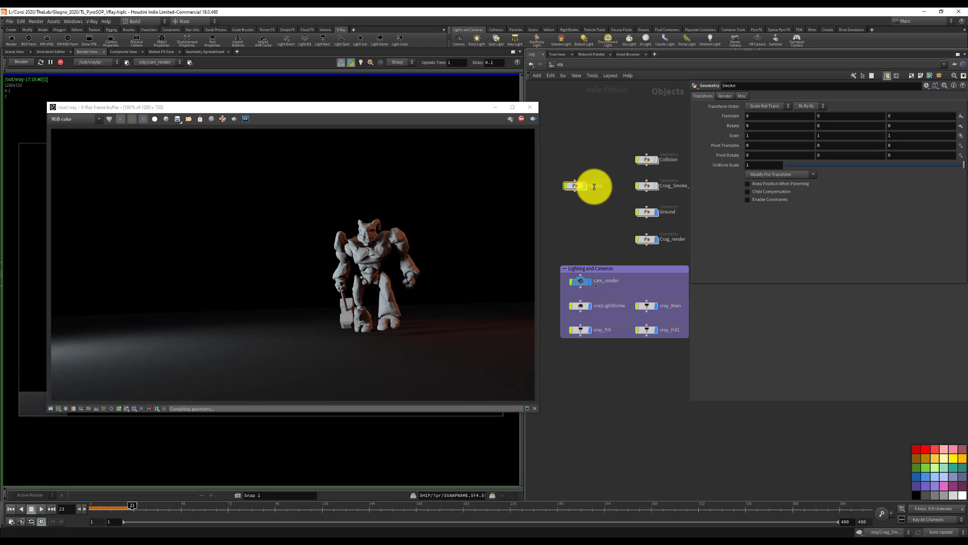
Inside the Smoke object, add an Object Merge node and name it merge_Smoke_Sim
key(Return)
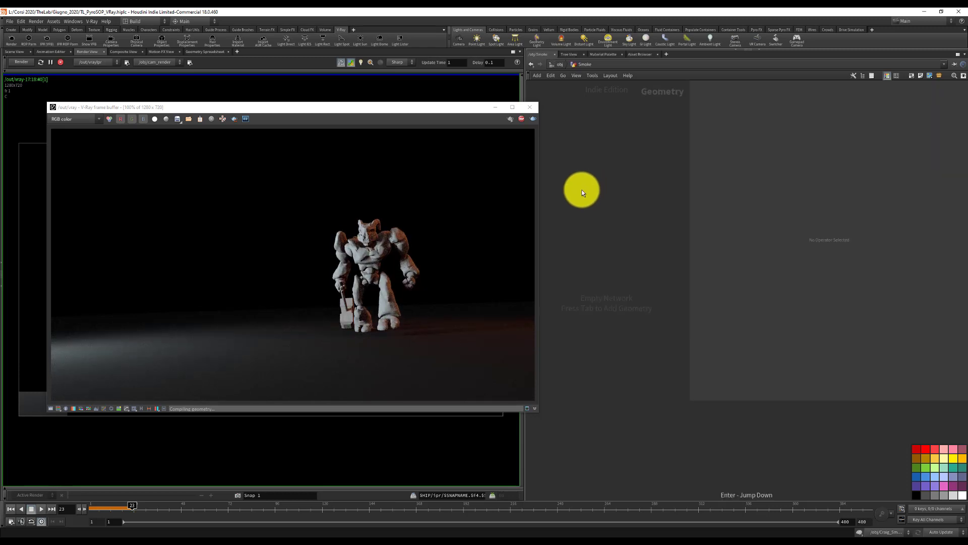
key(Tab)
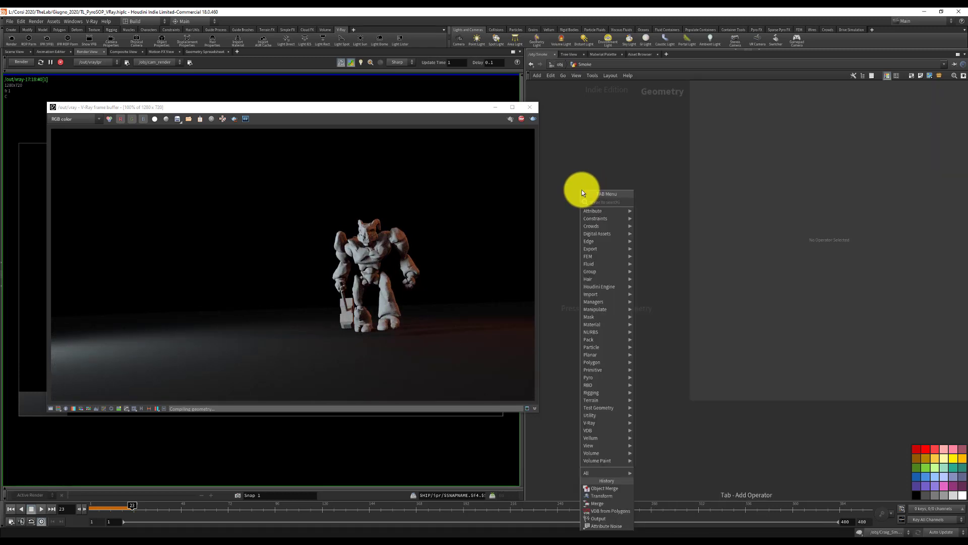
text(obje)
key(Return)
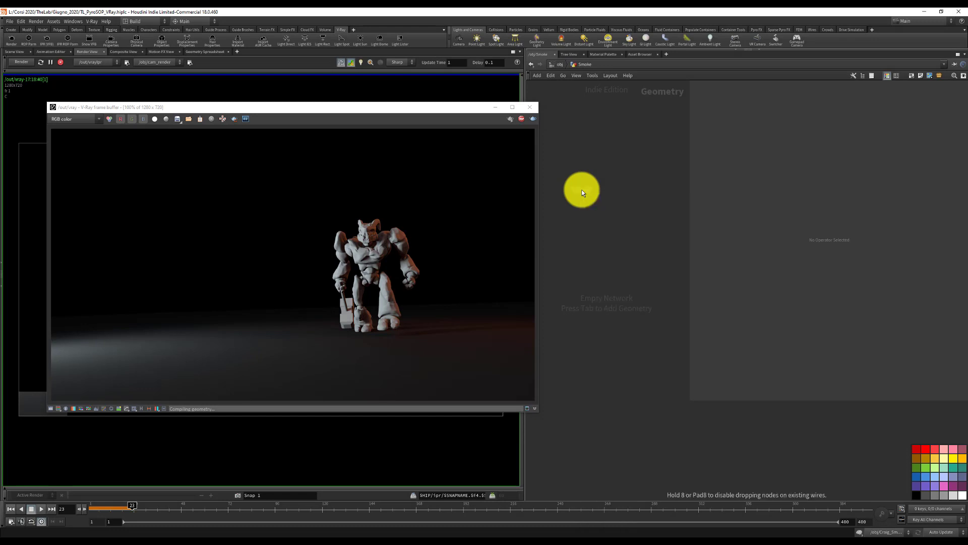
click(581, 190)
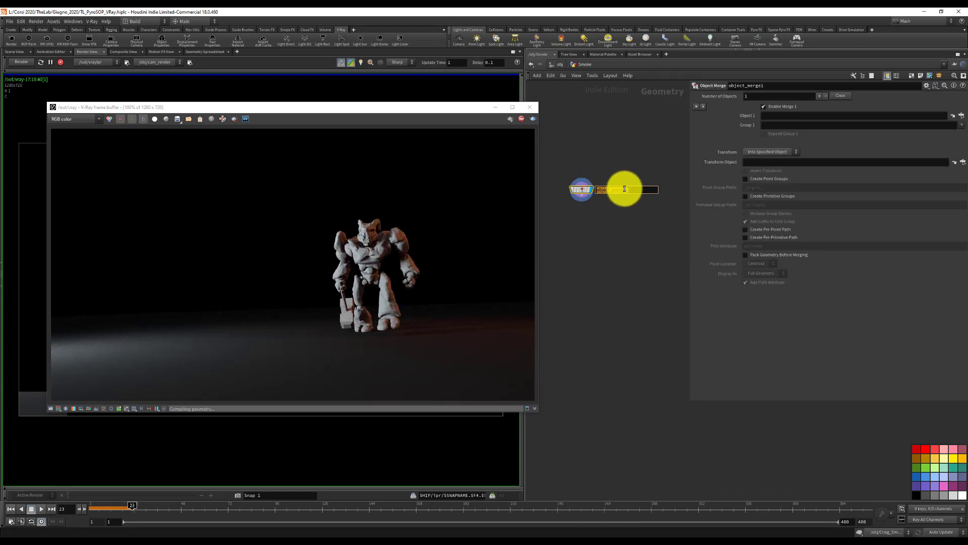
text(merge_Smoke_Sim)
key(Return)
Set merge_Smoke_Sim's Object 1 to the OUT_Smoke_Solver output of Craig_Smoke_Setup
click(964, 116)
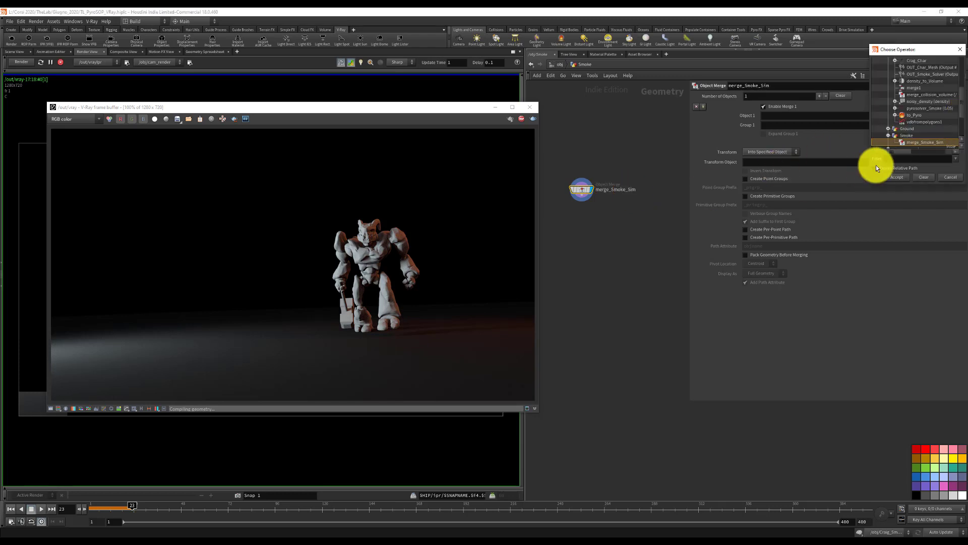
click(917, 74)
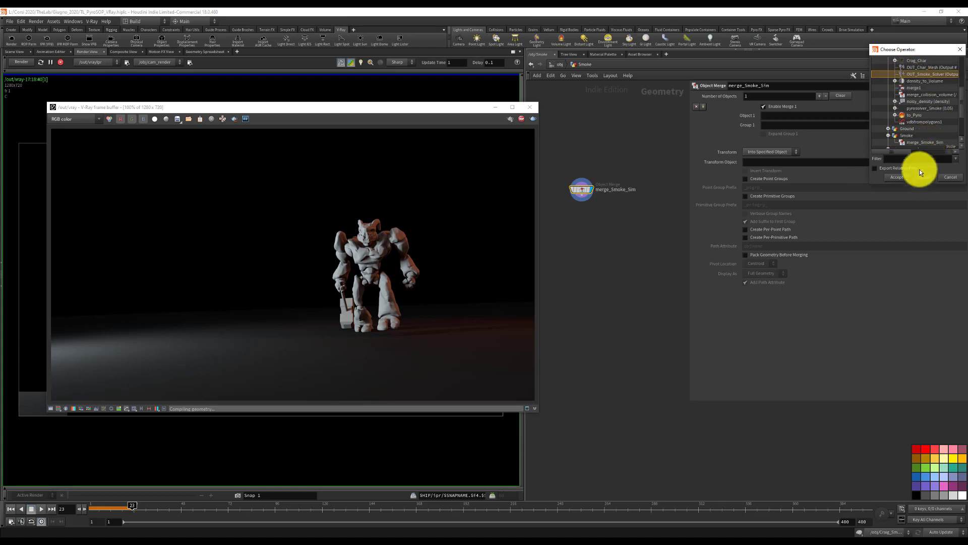
click(901, 177)
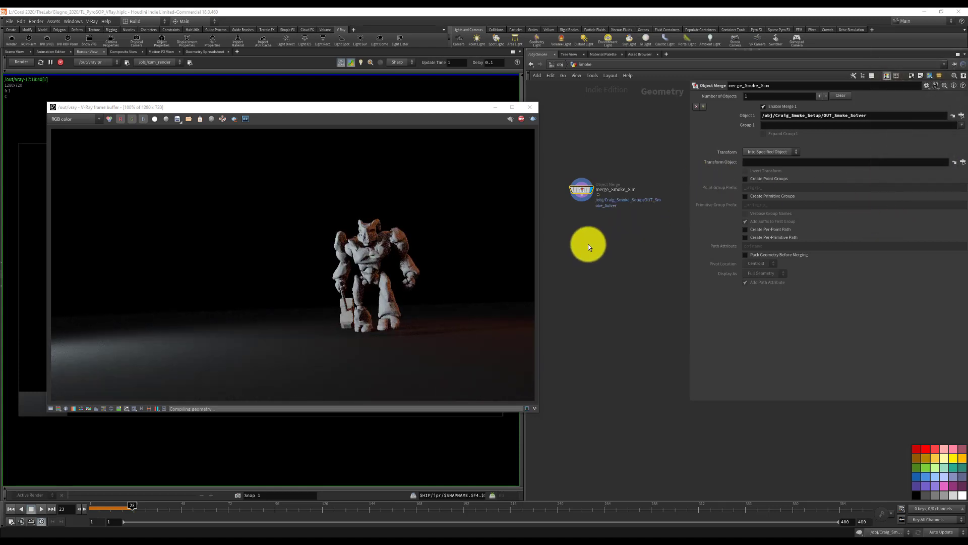
Close the V-Ray frame buffer and show only the merged smoke in the Scene View, hiding the other objects
click(530, 107)
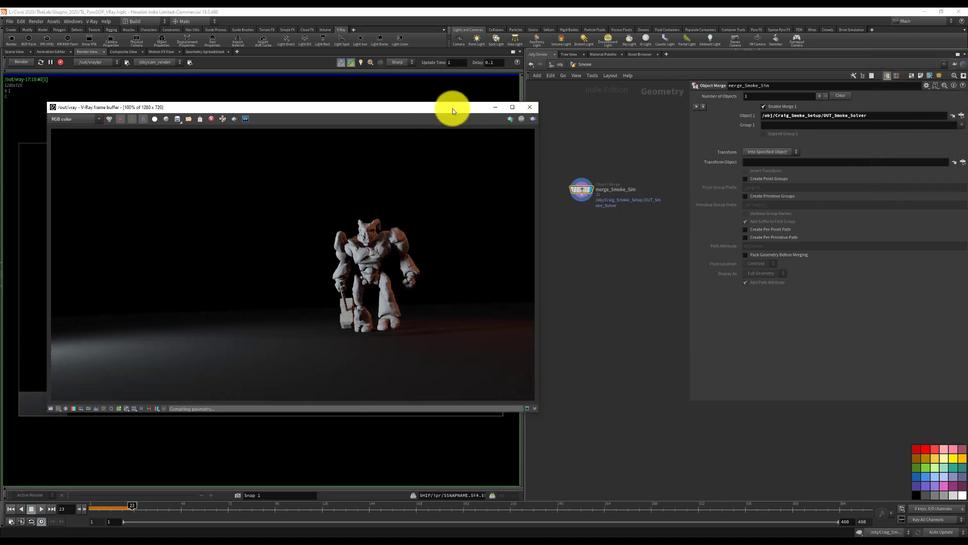
click(24, 52)
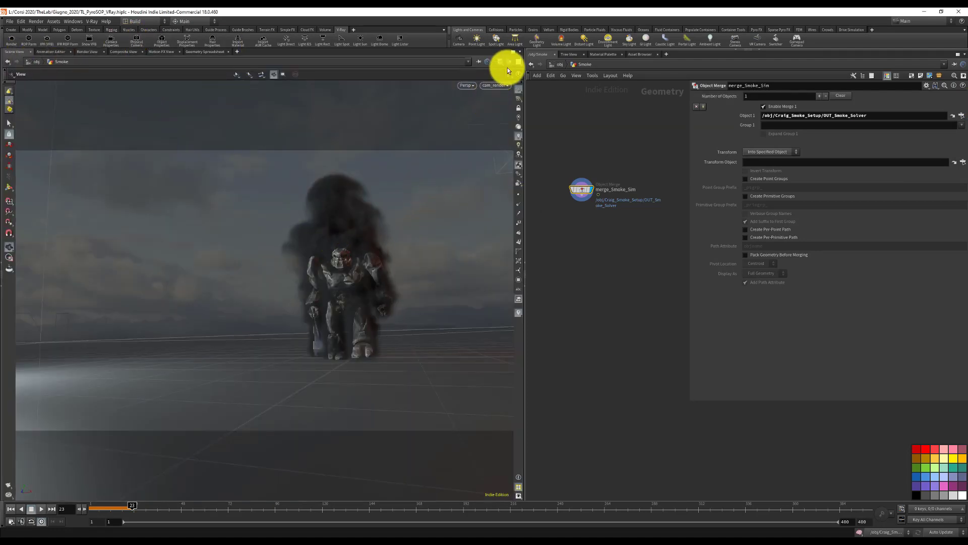
click(517, 87)
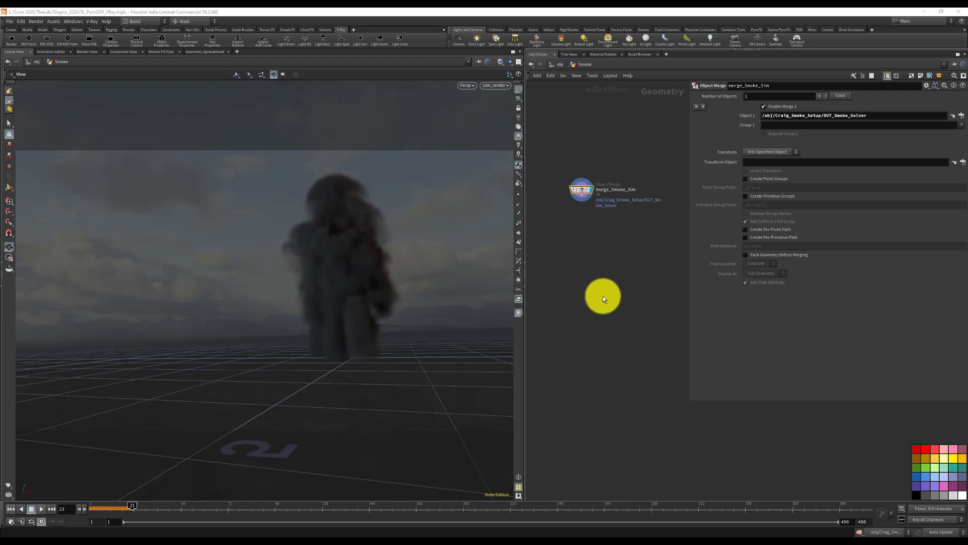
Add a File Cache node below merge_Smoke_Sim, connected to its output, and rename it cache_SmokeSim
key(Tab)
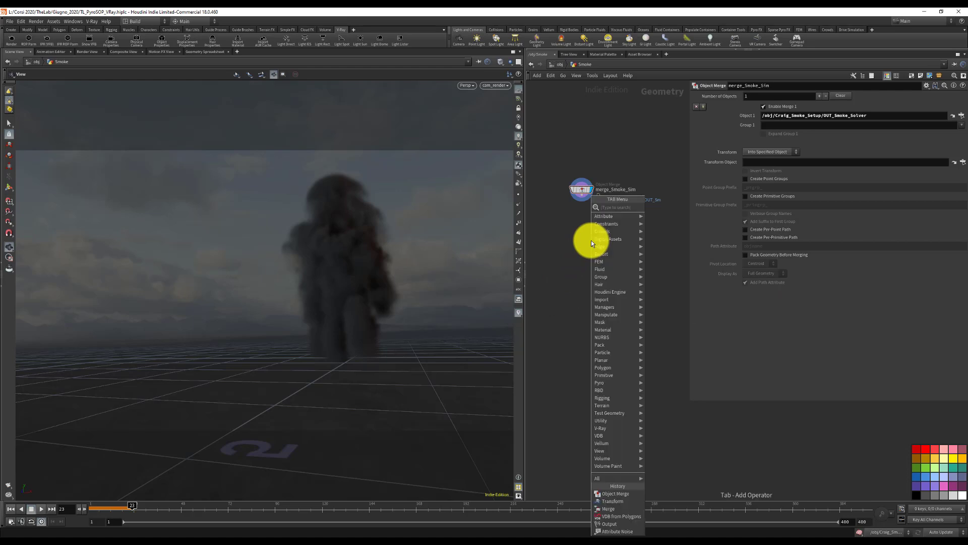
text(fil)
key(Down)
key(Down)
key(Down)
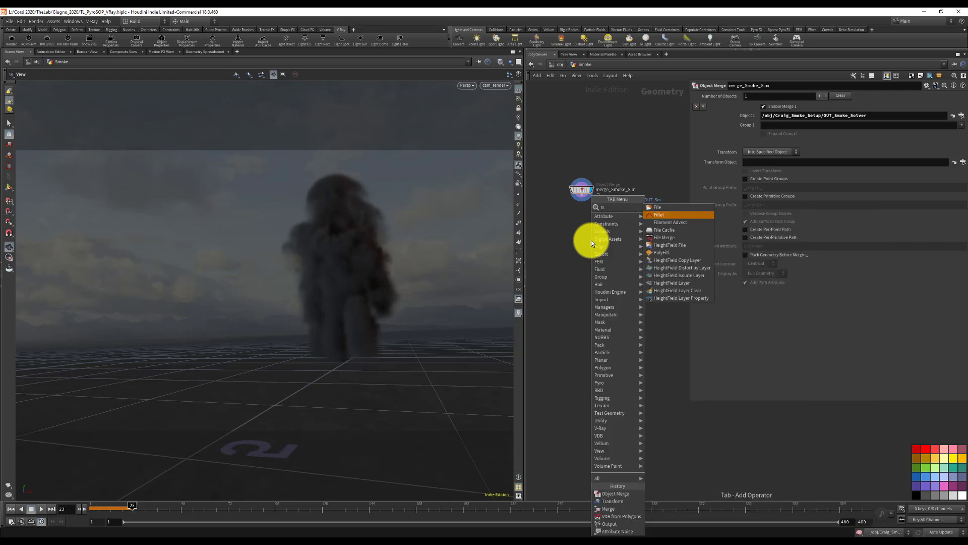
key(Return)
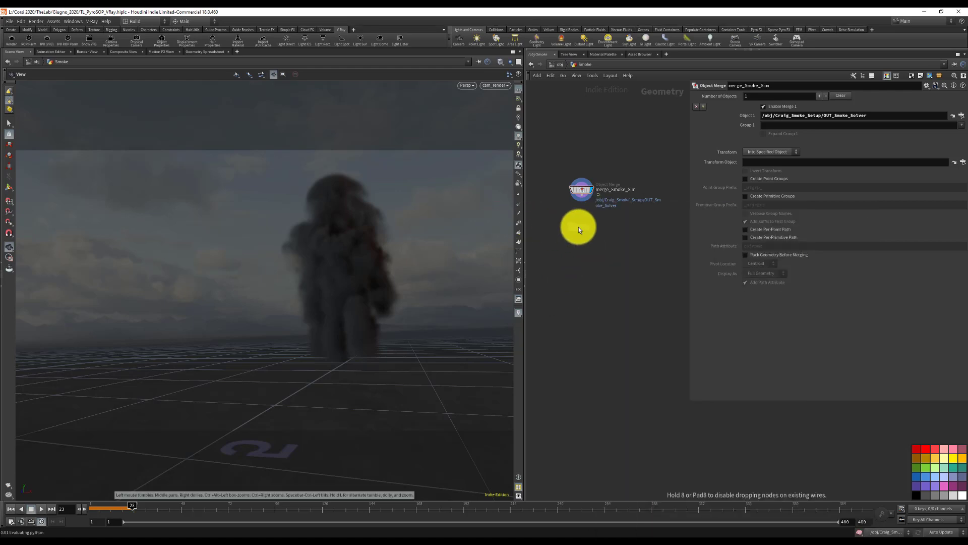
click(579, 227)
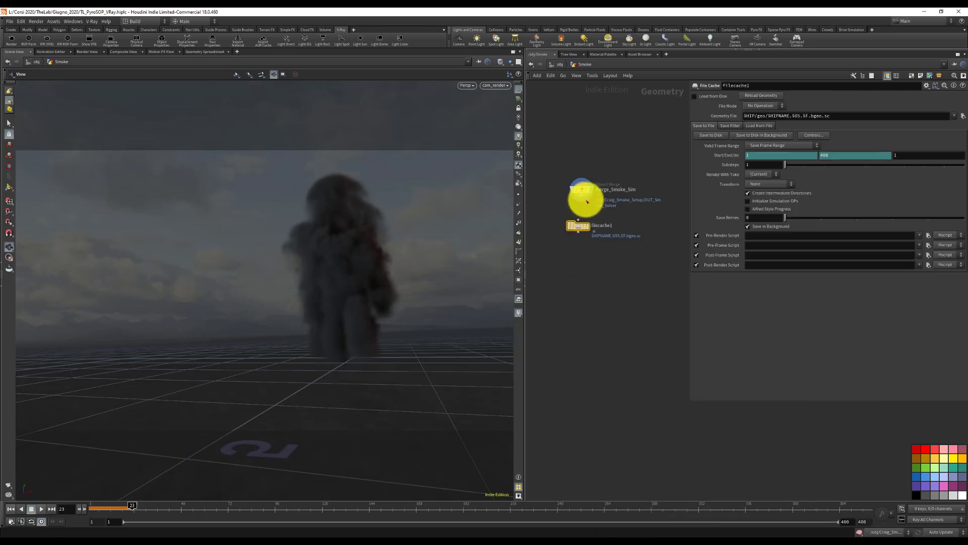
double_click(610, 226)
text(cach)
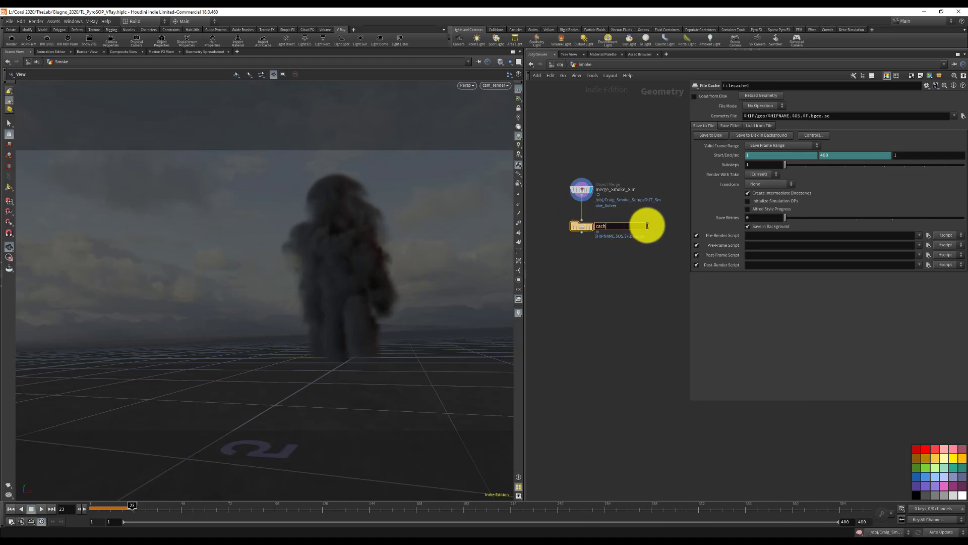
text(e_SmokeSim)
key(Return)
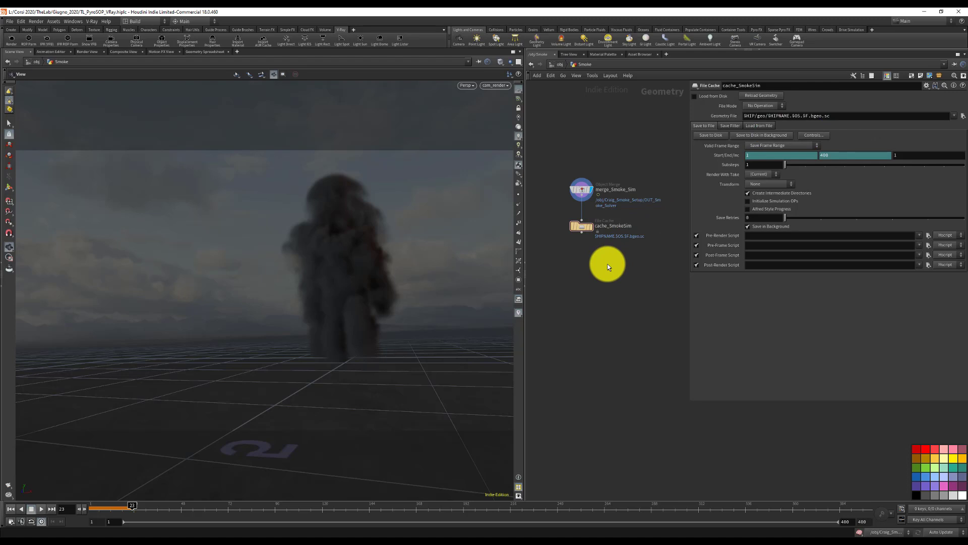
Add a Pyro Post-Process node after cache_SmokeSim and make it the displayed node
key(Tab)
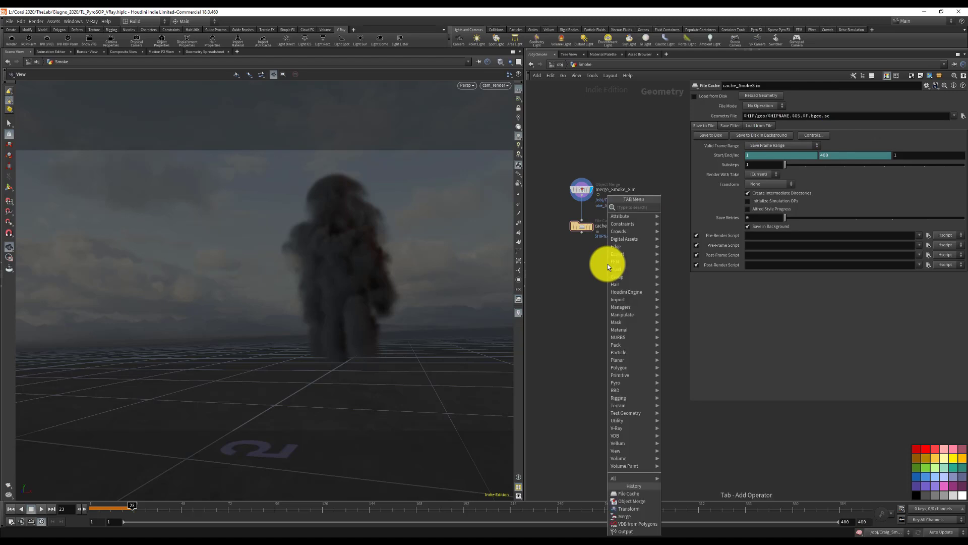
text(pyro)
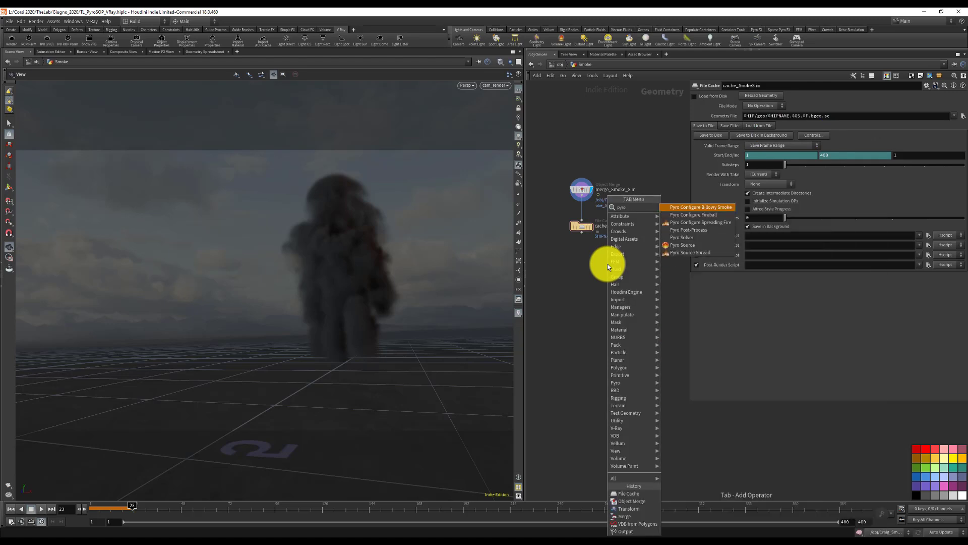
key(Down)
key(Down)
key(Down)
key(Return)
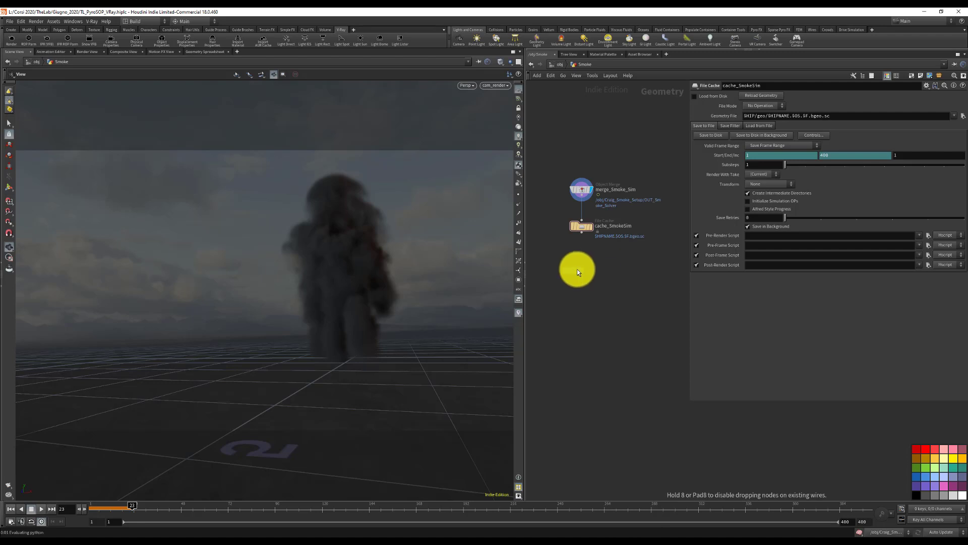
click(582, 261)
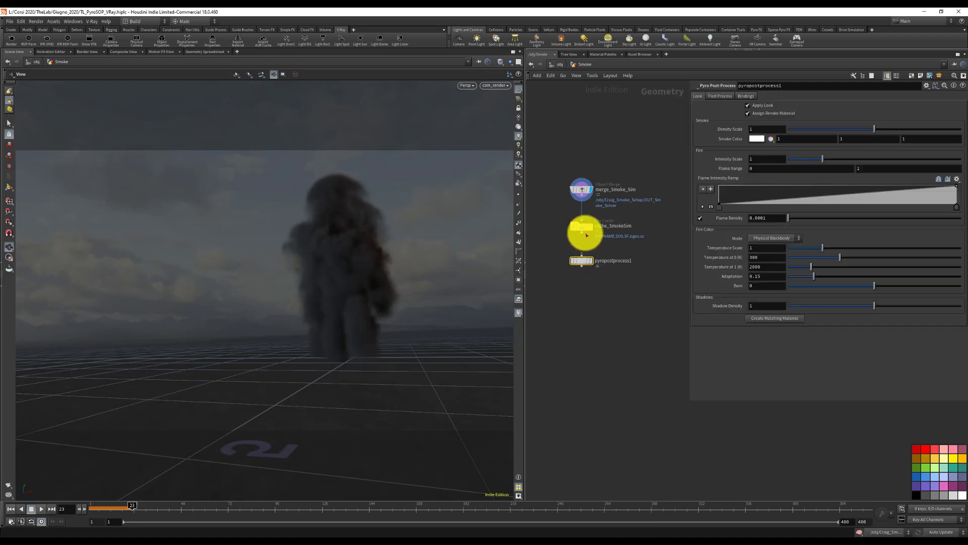
click(592, 261)
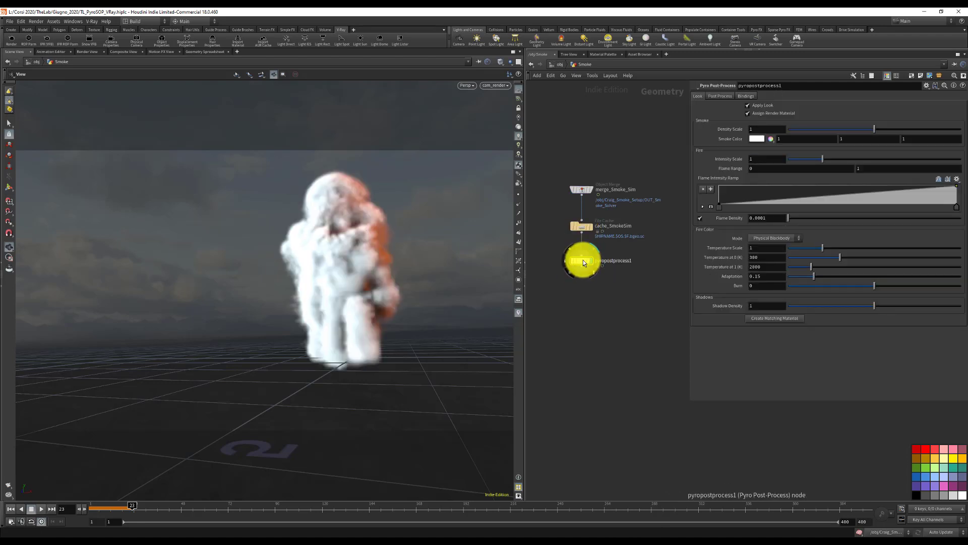
Set the Pyro Post-Process Smoke Color to a dark grey of 0.025 in all three channels
click(758, 138)
click(562, 108)
click(549, 109)
click(546, 125)
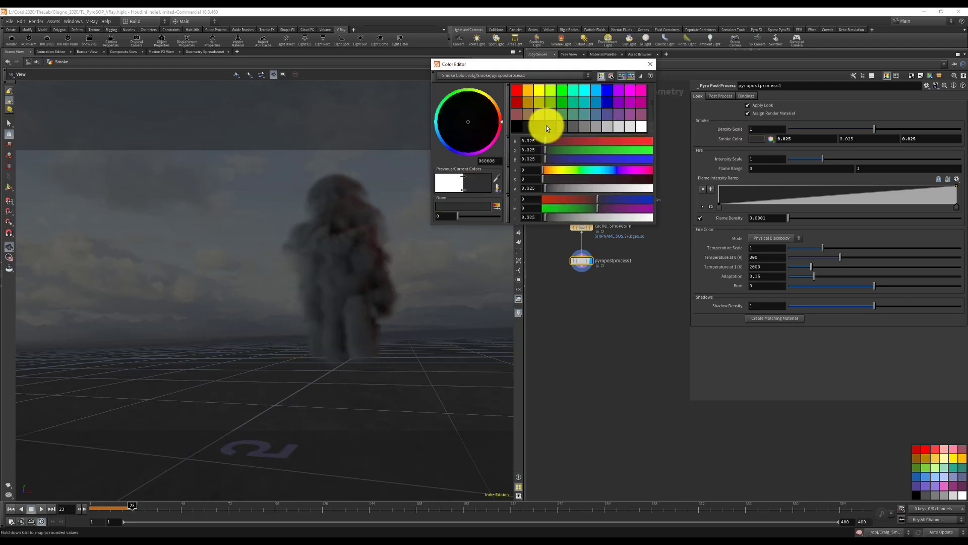
click(650, 64)
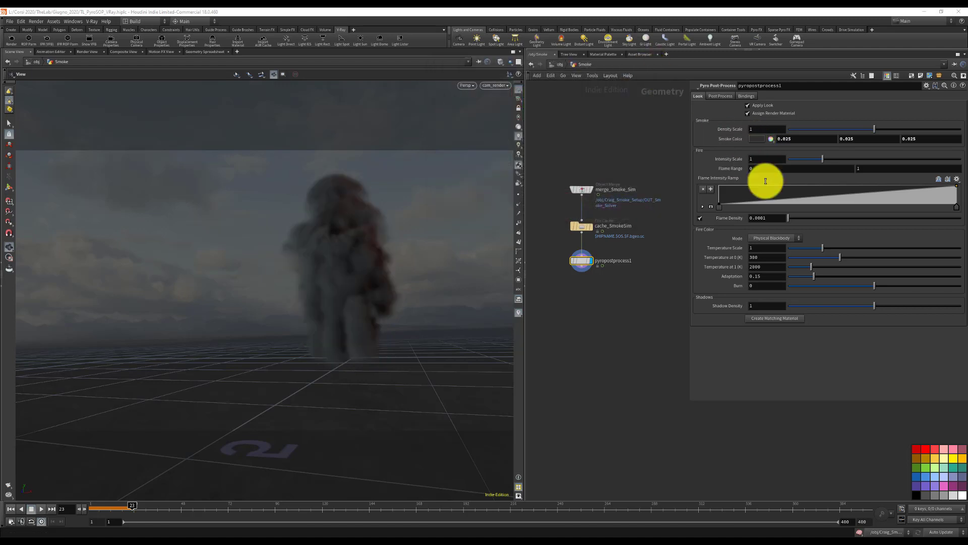
Try a Density Scale of 5 and a Shadow Density of 5 on the Pyro Post-Process node, returning both to 1
click(756, 128)
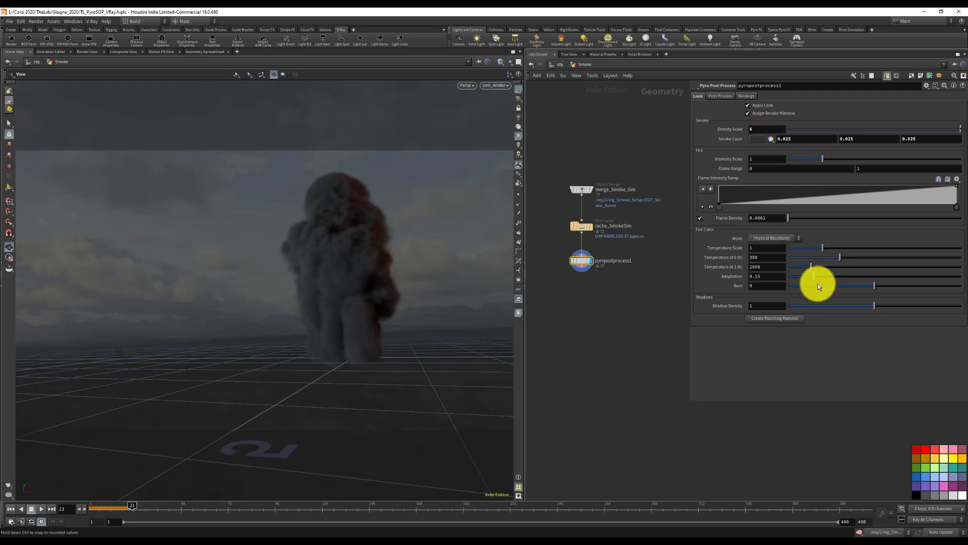
click(765, 306)
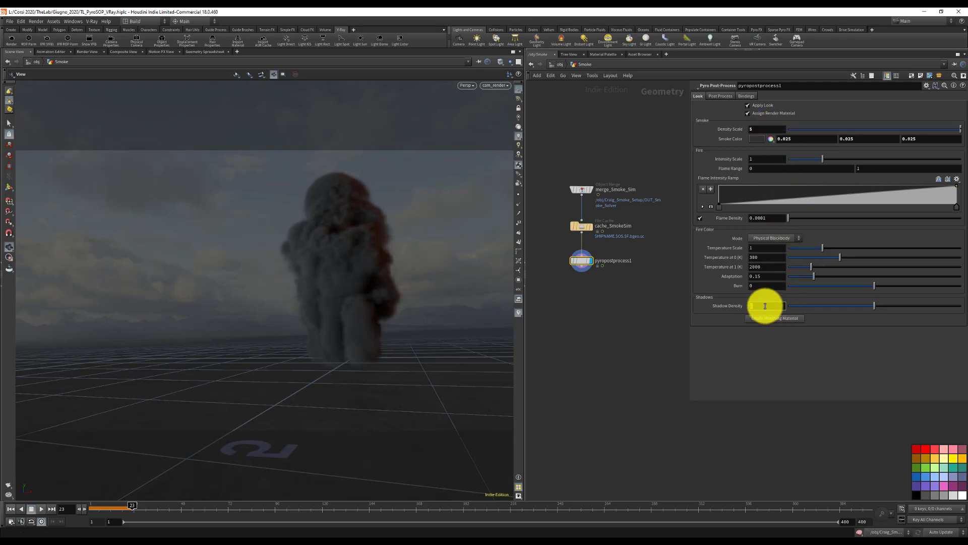
text(5)
key(Return)
text(1)
key(Return)
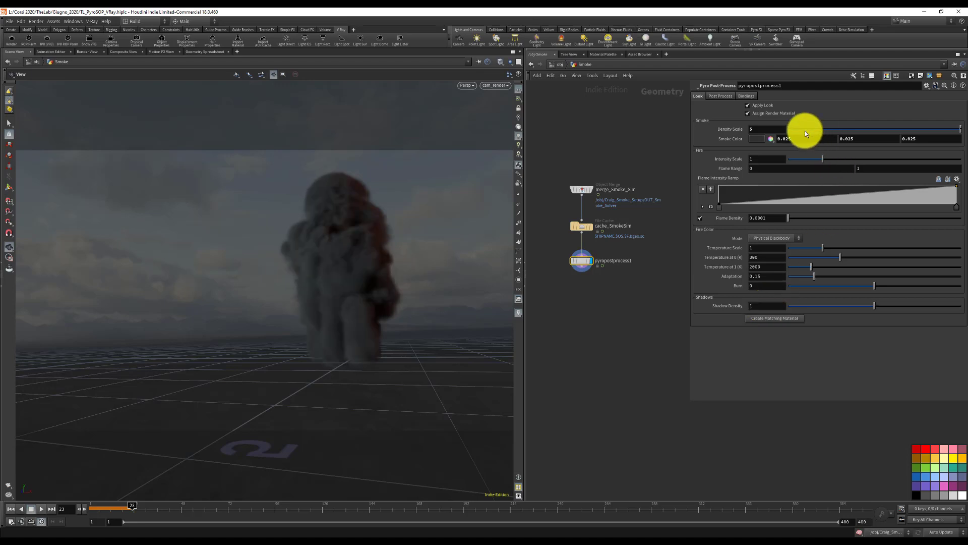
click(771, 129)
text(1)
key(Return)
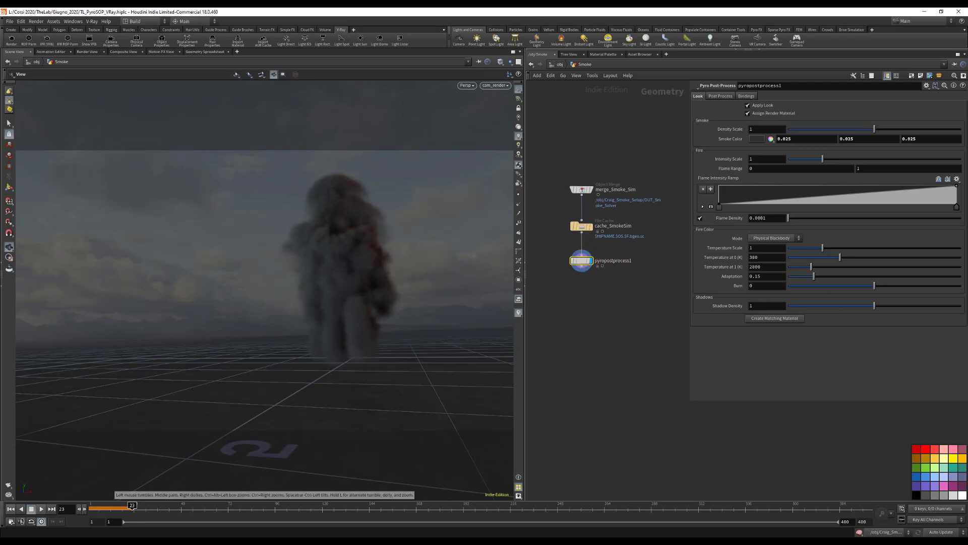
Check the current render in the V-Ray frame buffer and close the frame buffer
drag(688, 172, 300, 172)
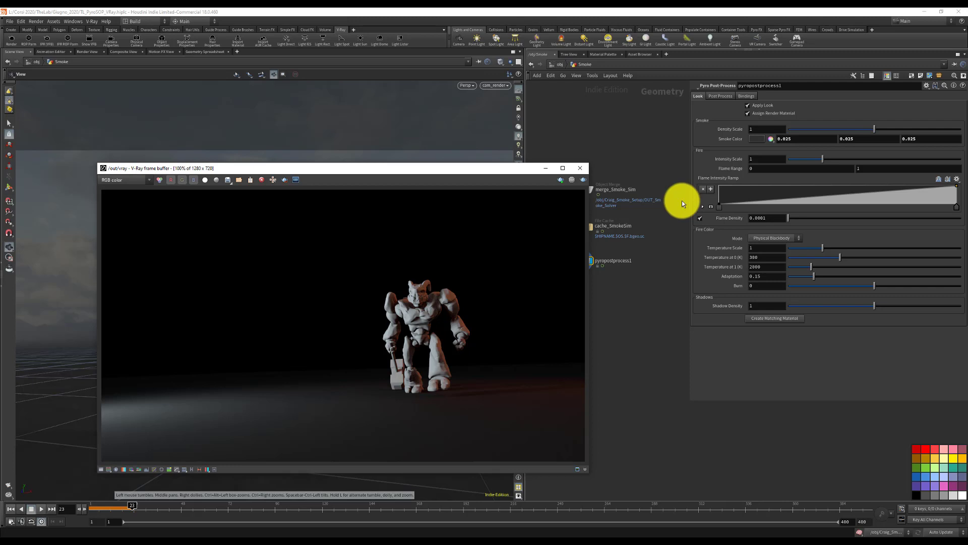
click(580, 168)
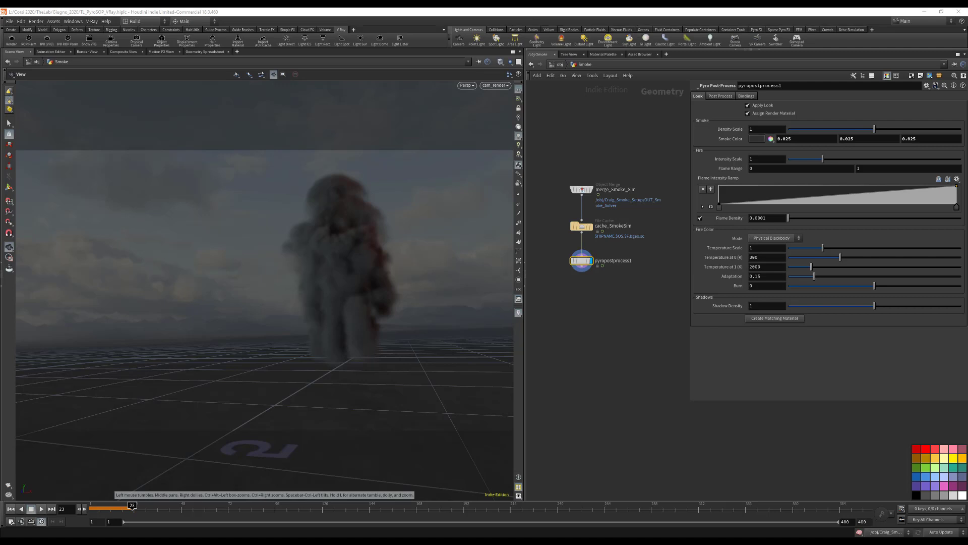
Inside Craig_Smoke_Setup, enable Convert to VDB in the export settings of pyrosolver_Smoke
click(559, 64)
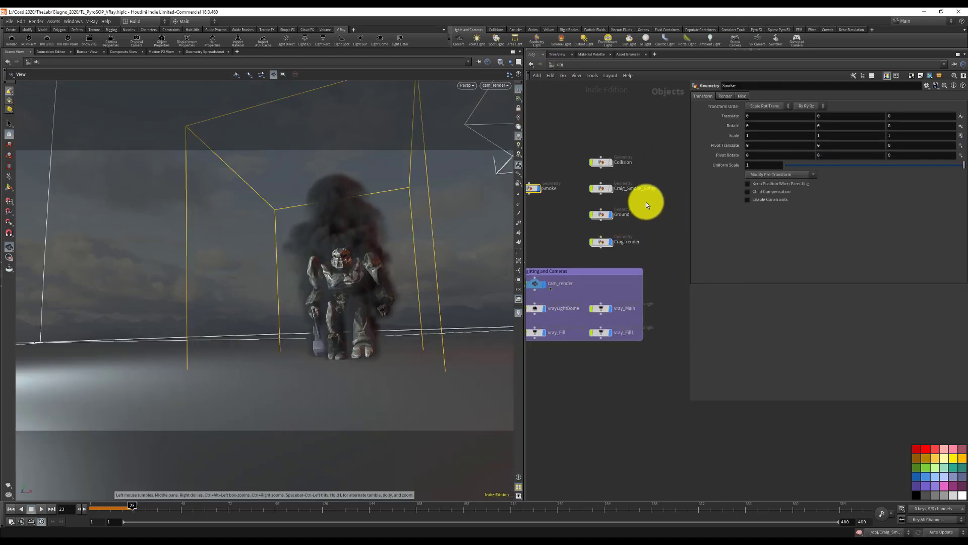
double_click(600, 188)
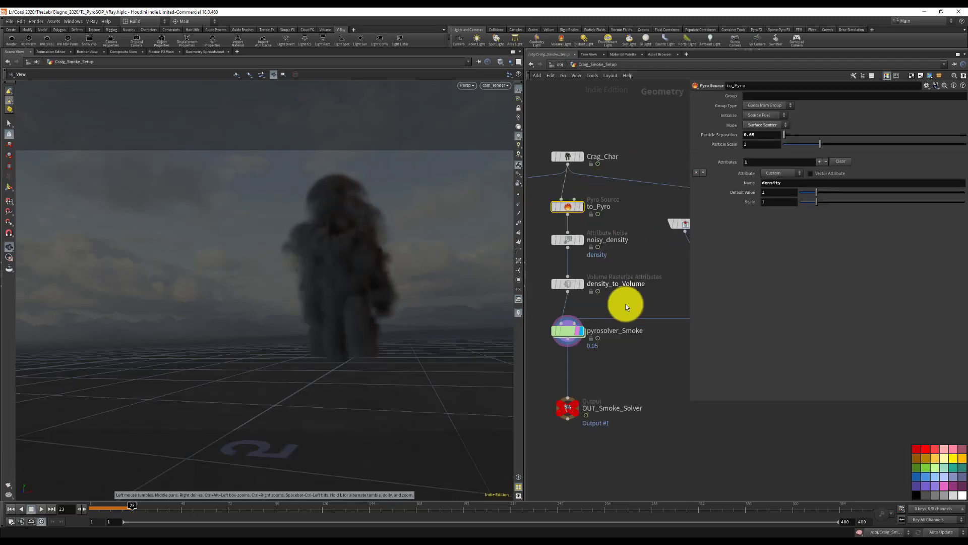
click(569, 331)
click(776, 116)
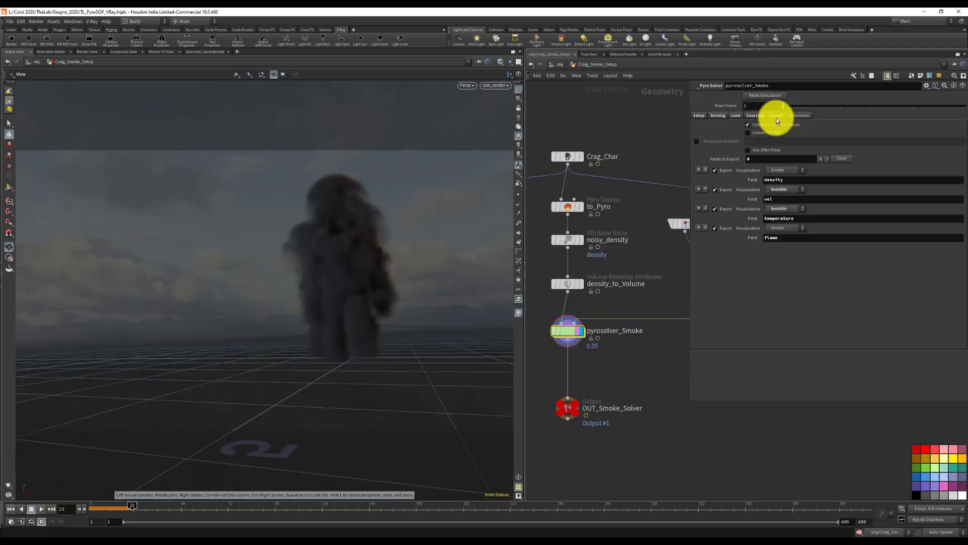
click(770, 133)
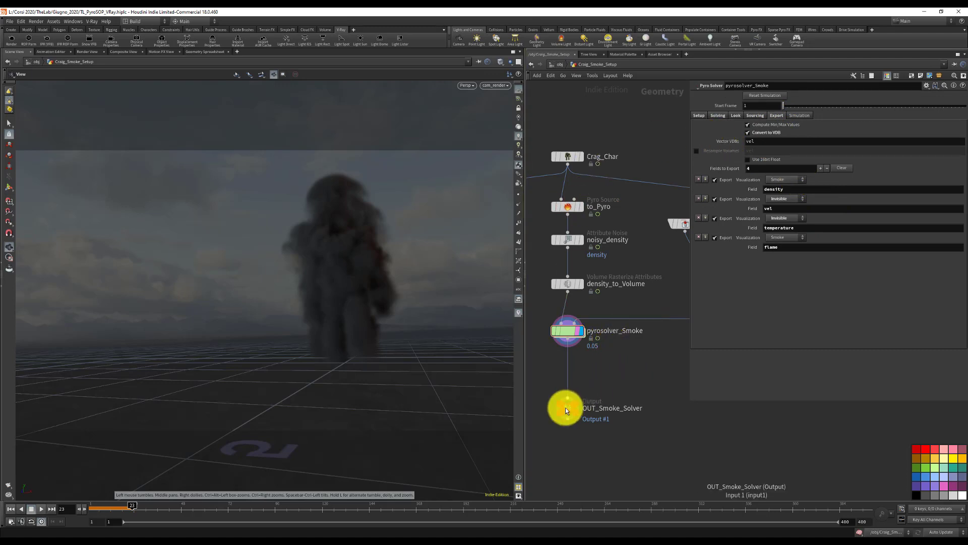
Add a File Cache node beside OUT_Smoke_Solver and feed it from the pyrosolver_Smoke output
drag(568, 407, 548, 408)
key(Tab)
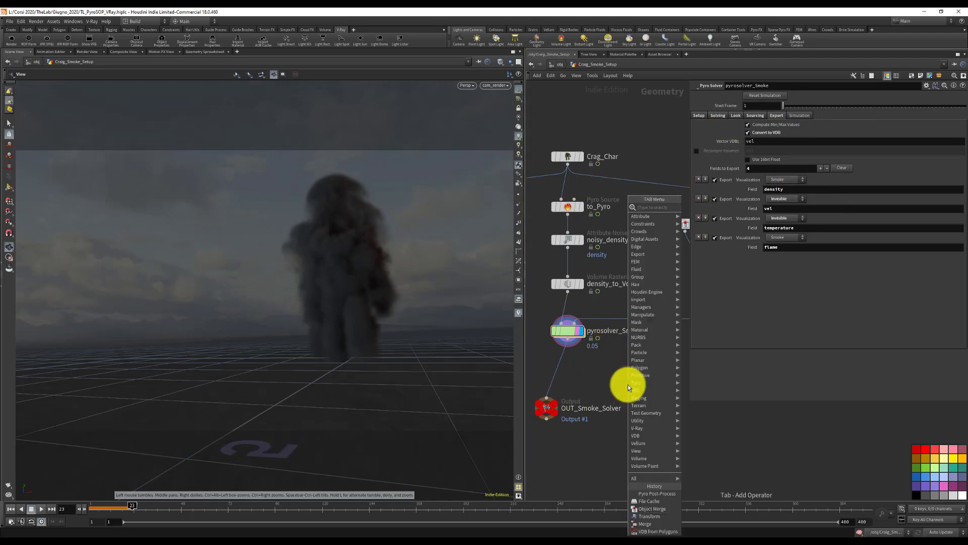
text(file)
key(Down)
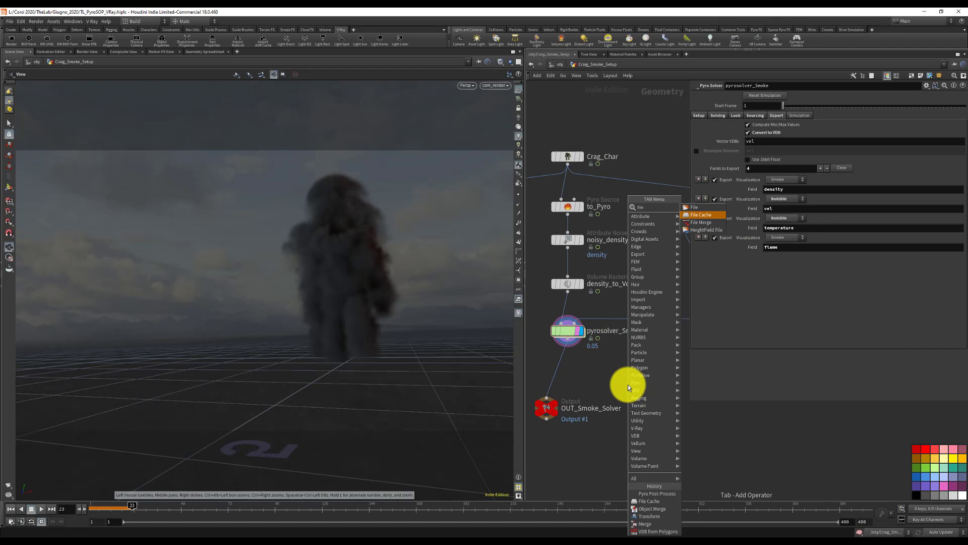
key(Return)
click(635, 377)
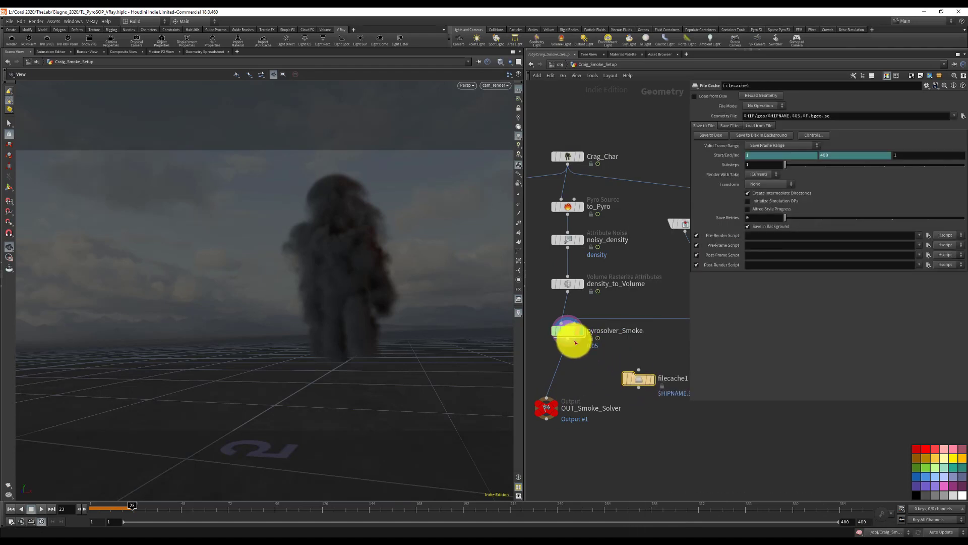
drag(567, 346, 638, 371)
middle_drag(681, 443, 620, 435)
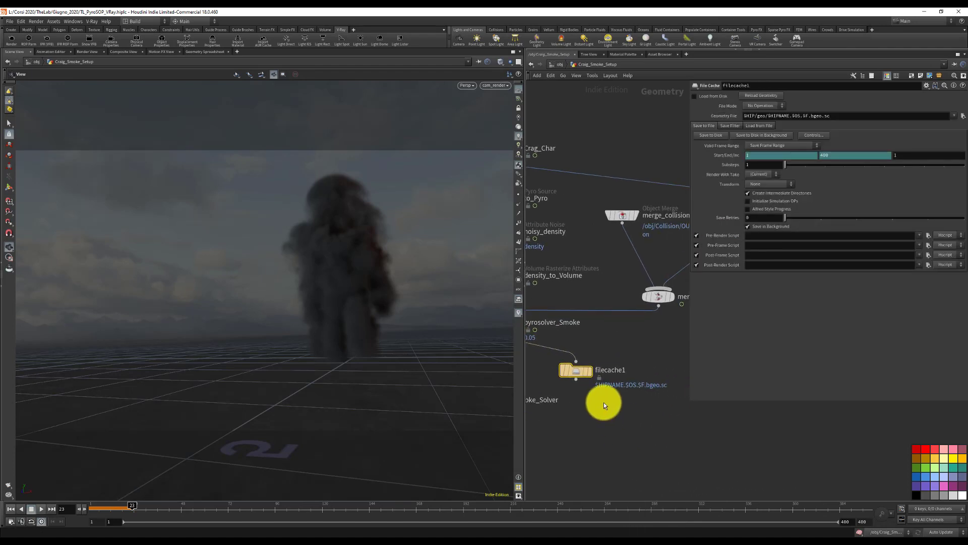
drag(581, 375, 596, 403)
Rename the new File Cache node out_to_VDB and set its Geometry File to $HIP/geo/$HIPNAME.$OS.$F.VDB
double_click(626, 400)
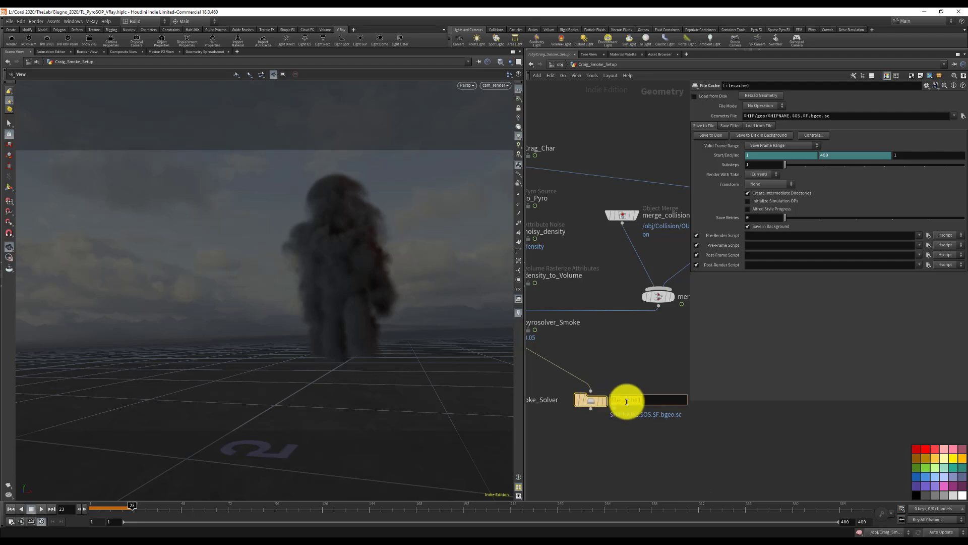
text(out_to_VDB)
key(Return)
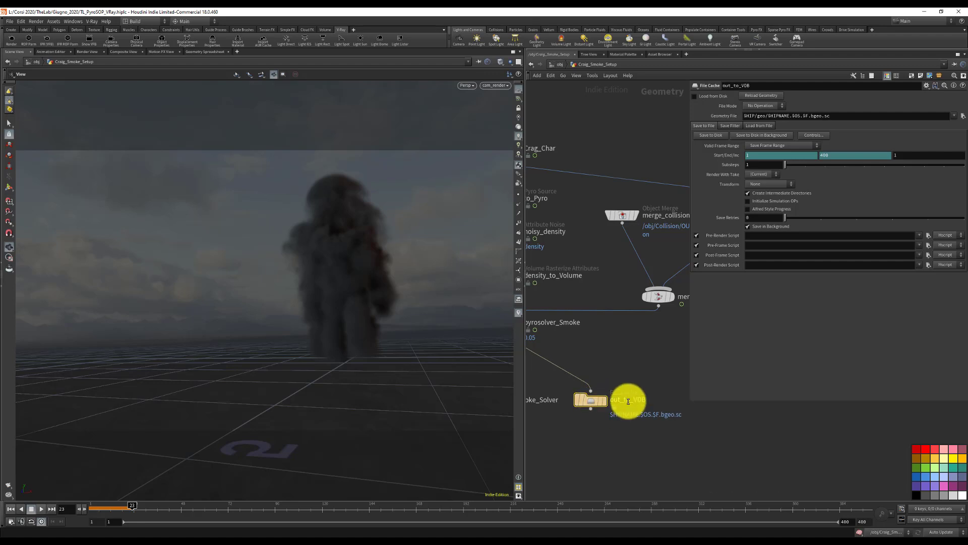
click(802, 115)
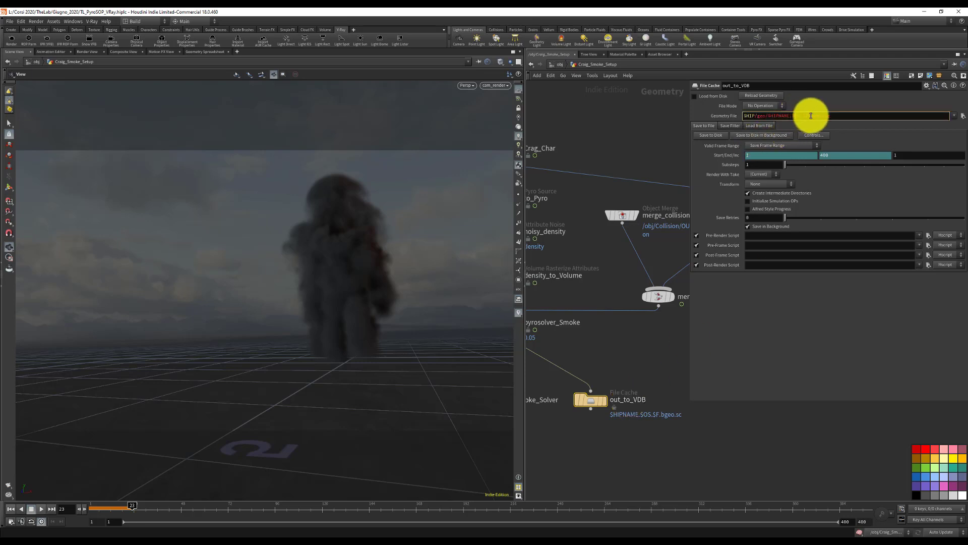
drag(810, 116, 880, 114)
text(VDB)
key(Return)
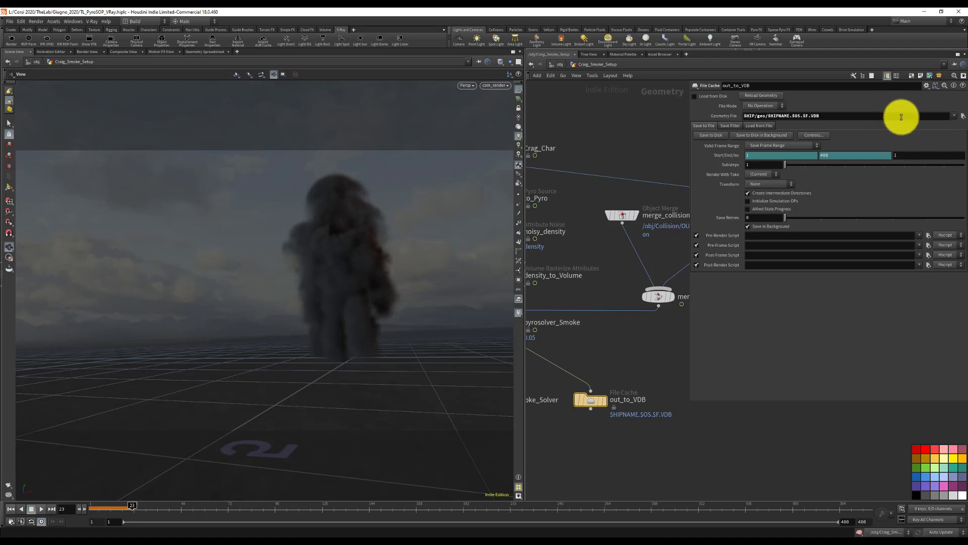
Set out_to_VDB's end frame to 40 with Load from Disk enabled, and save the scene
right_click(843, 152)
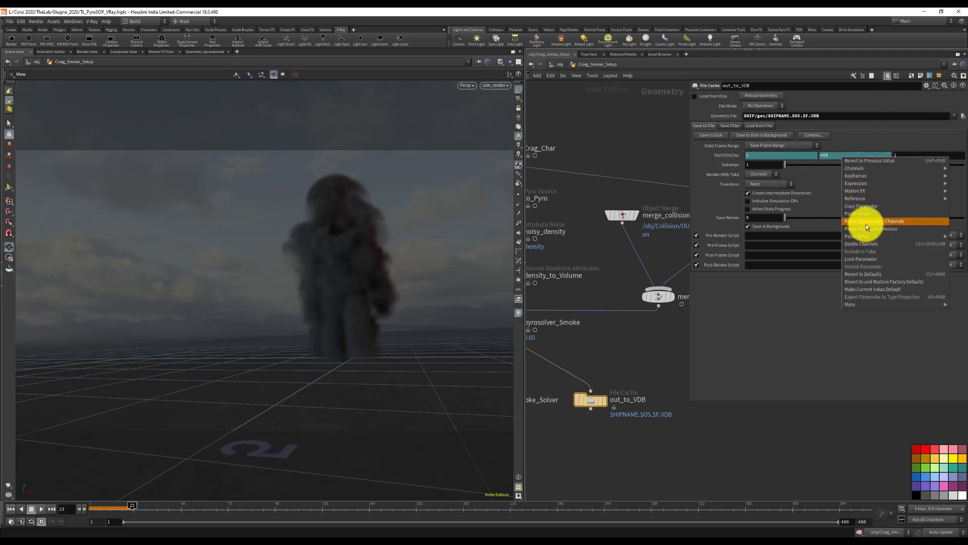
click(869, 243)
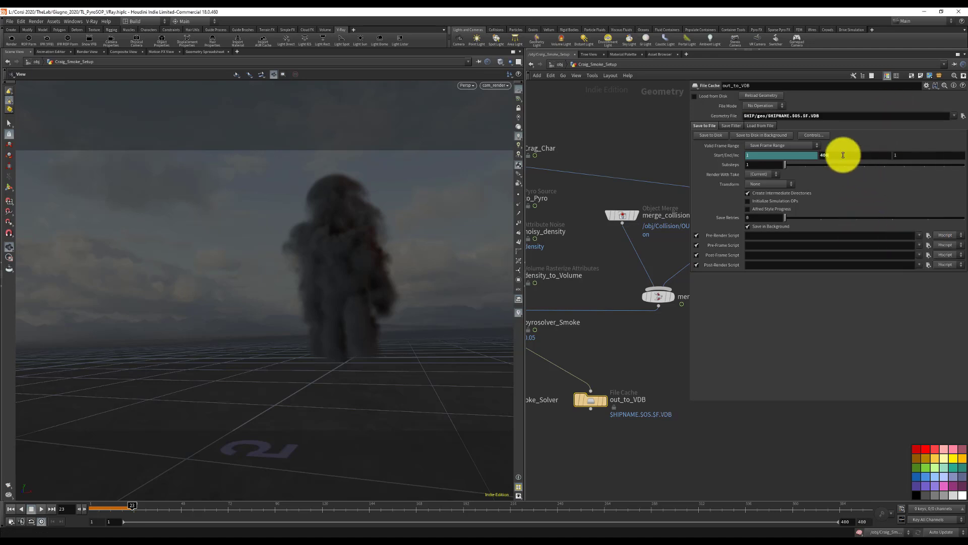
key(BackSpace)
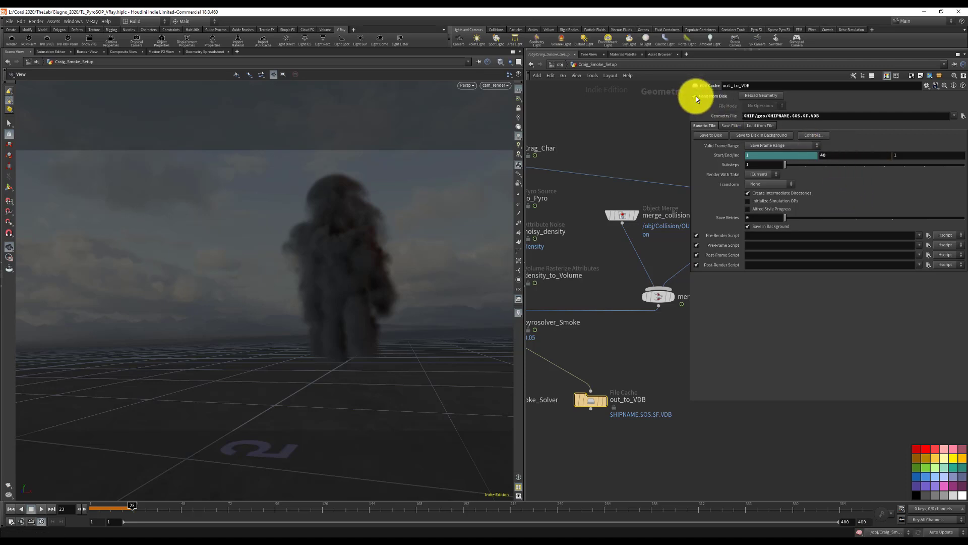
key(ctrl+s)
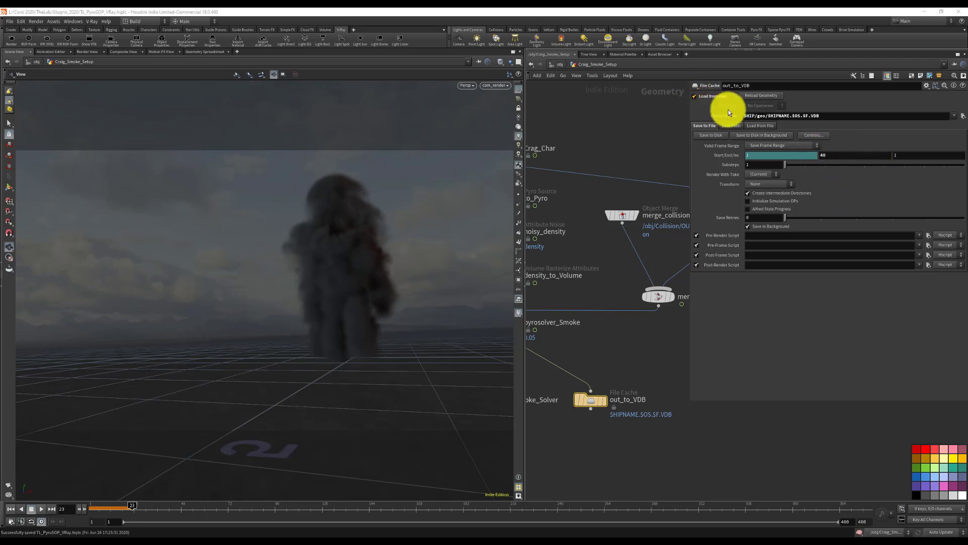
Write the out_to_VDB frame range to disk, return to the object level and save the scene
click(721, 135)
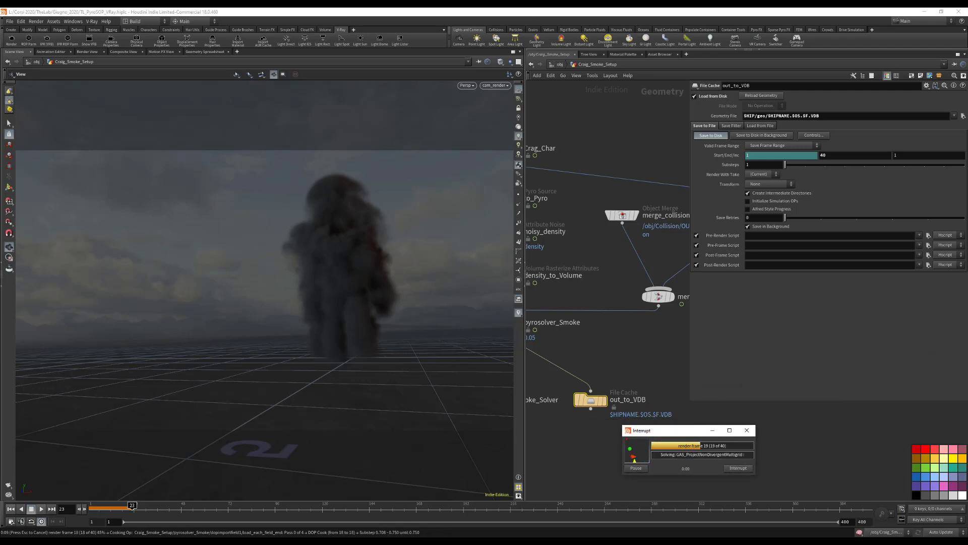
key(Escape)
click(560, 64)
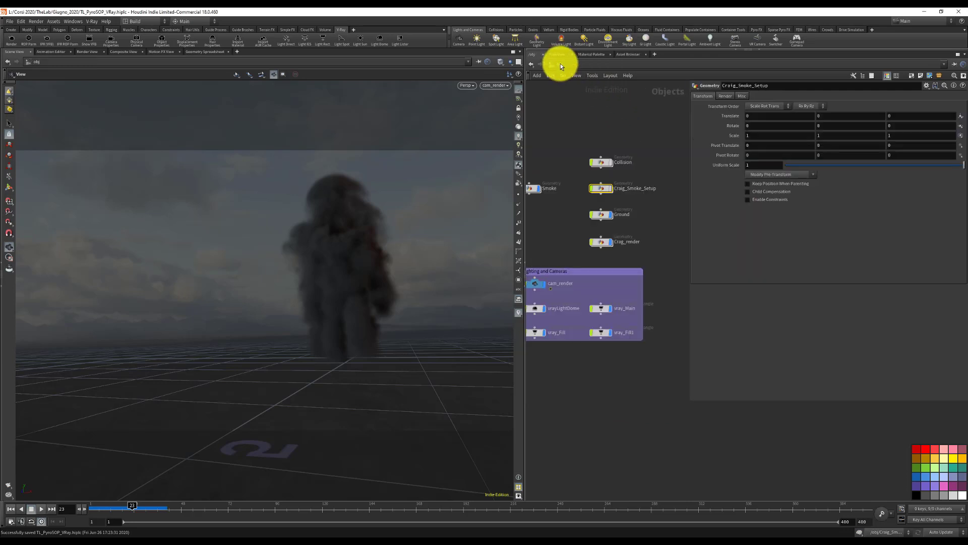
key(ctrl+s)
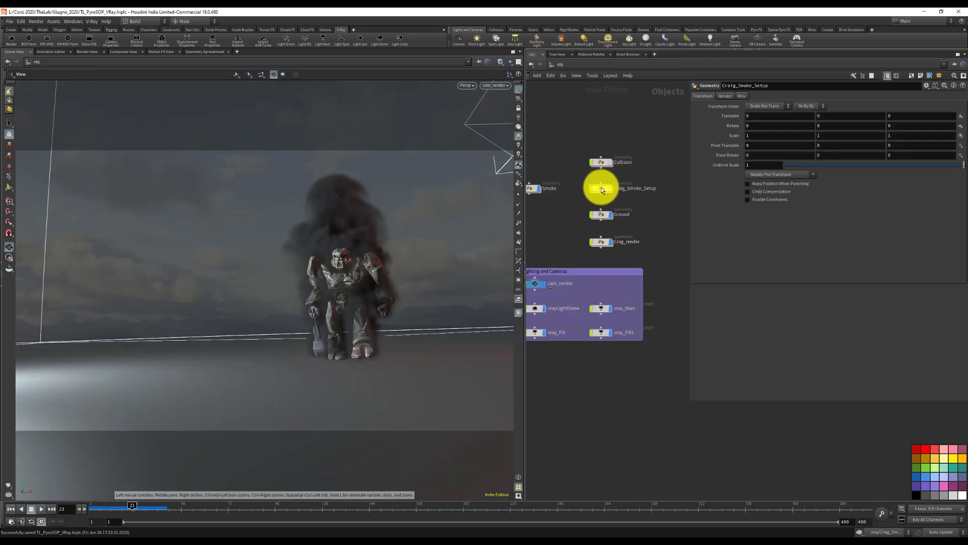
middle_drag(538, 175, 574, 178)
double_click(567, 192)
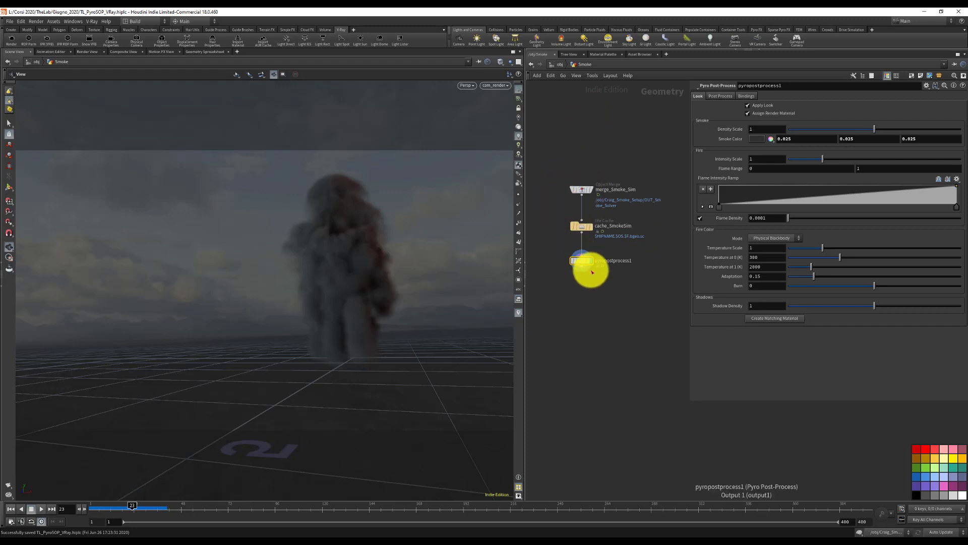
key(Tab)
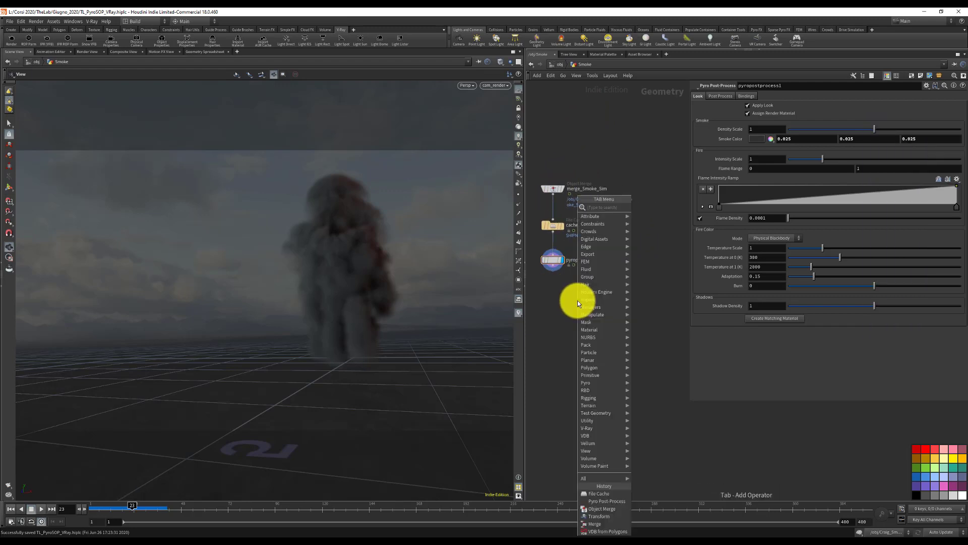
text(null)
key(Return)
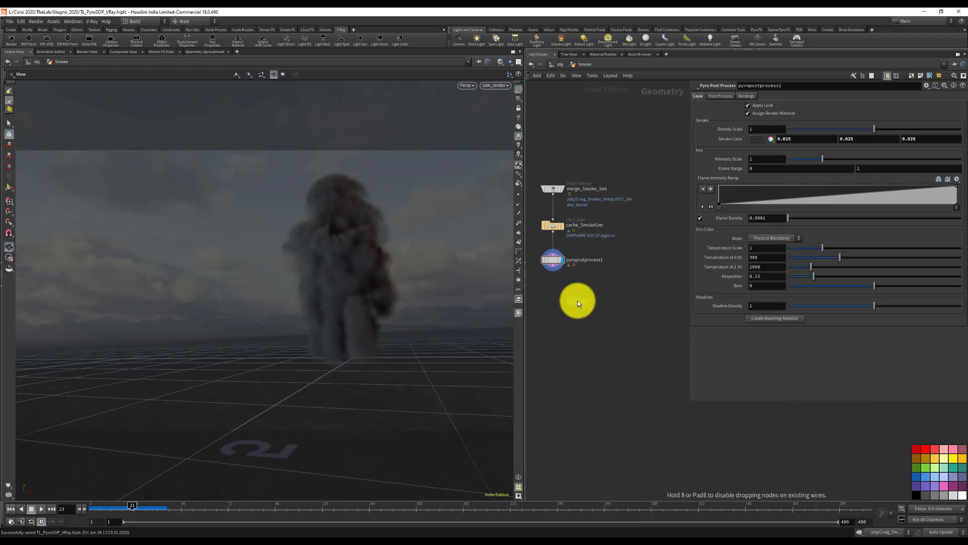
click(577, 301)
double_click(597, 301)
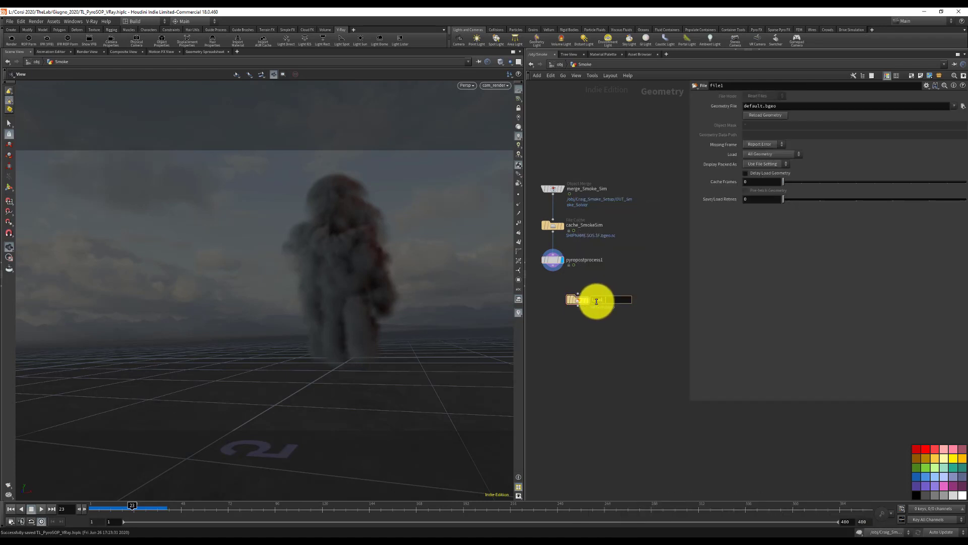
text(Load_VDB)
key(Return)
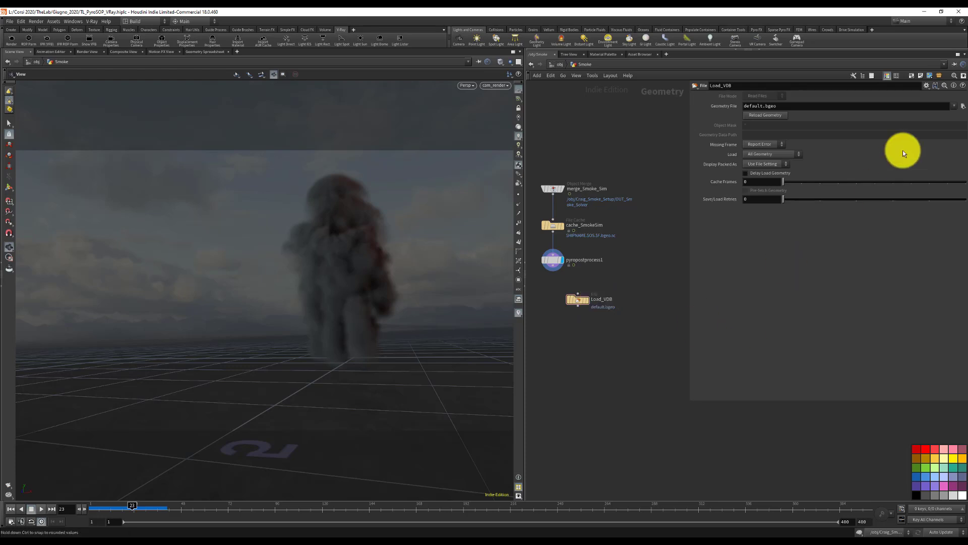
click(962, 106)
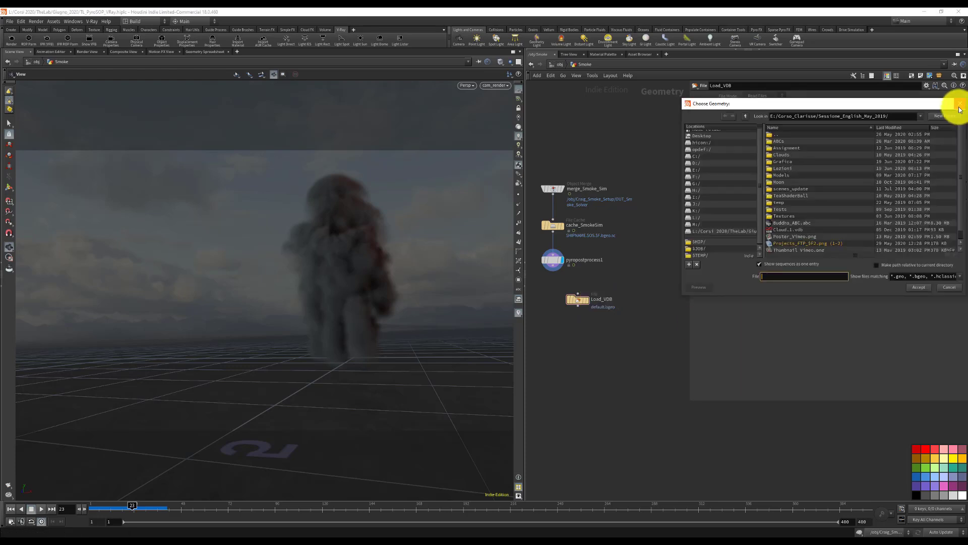
click(948, 287)
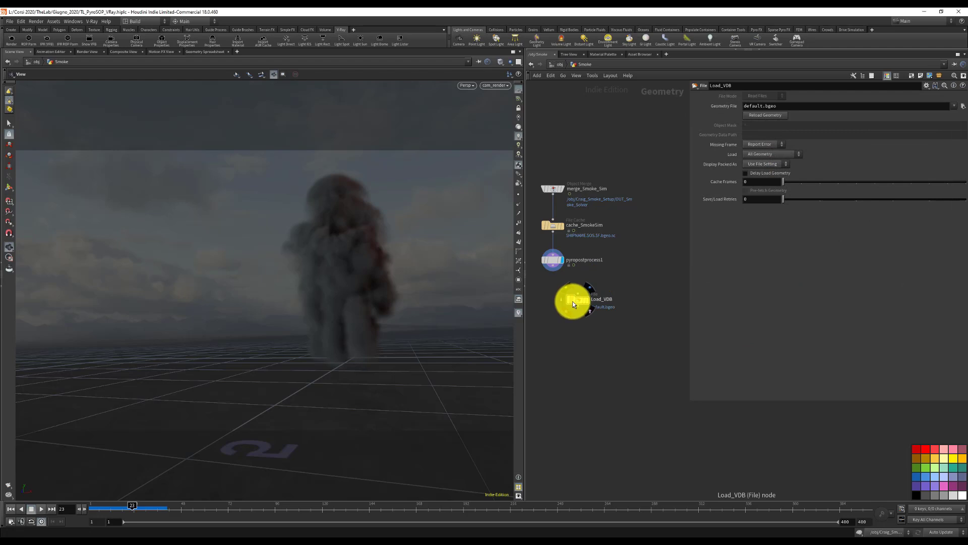
key(Delete)
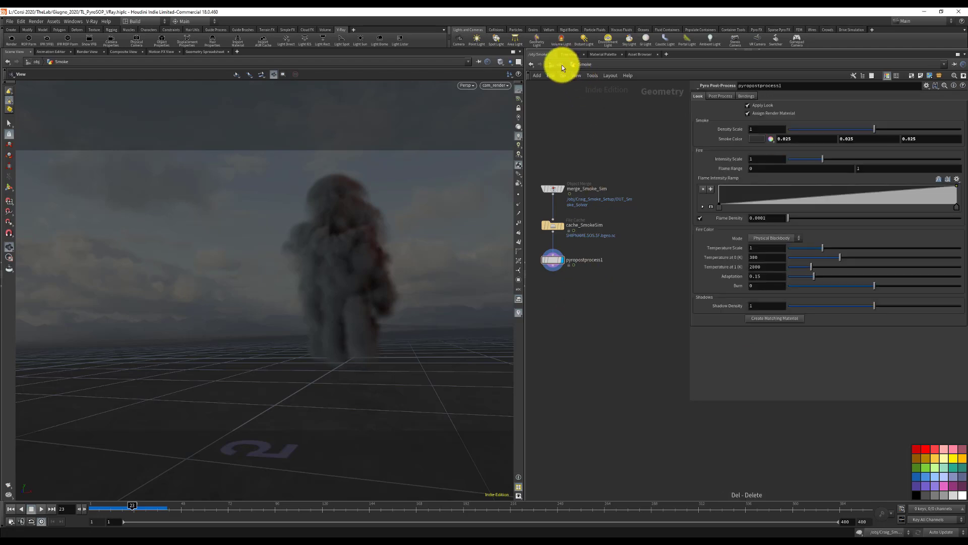
Copy the out_to_VDB File Cache node from Craig_Smoke_Setup into the Smoke object and make it the displayed node
click(562, 65)
double_click(643, 191)
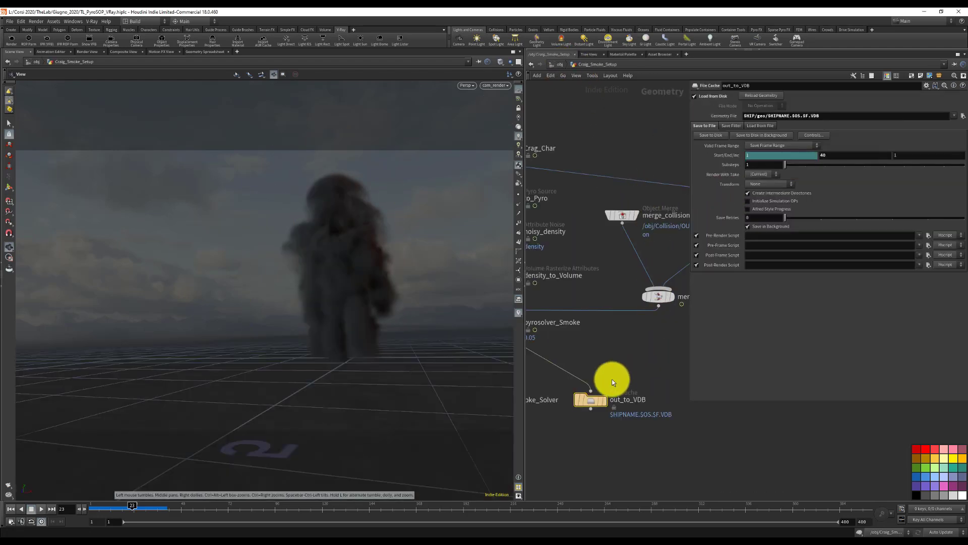
key(ctrl+c)
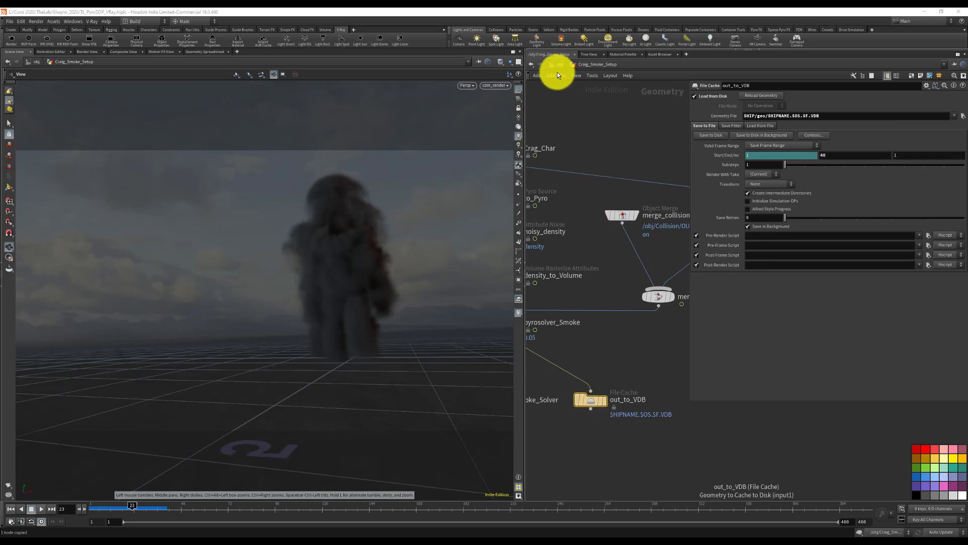
key(u)
double_click(565, 191)
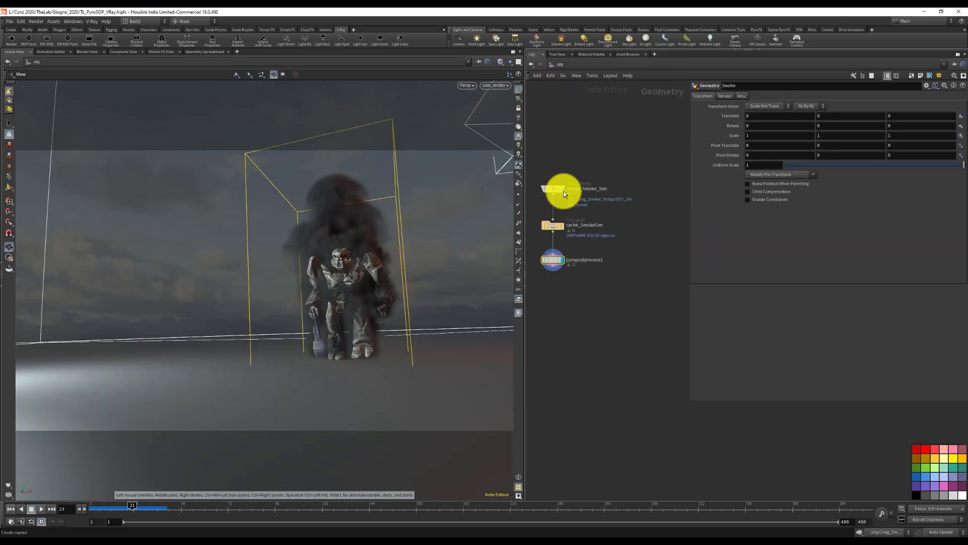
key(ctrl+v)
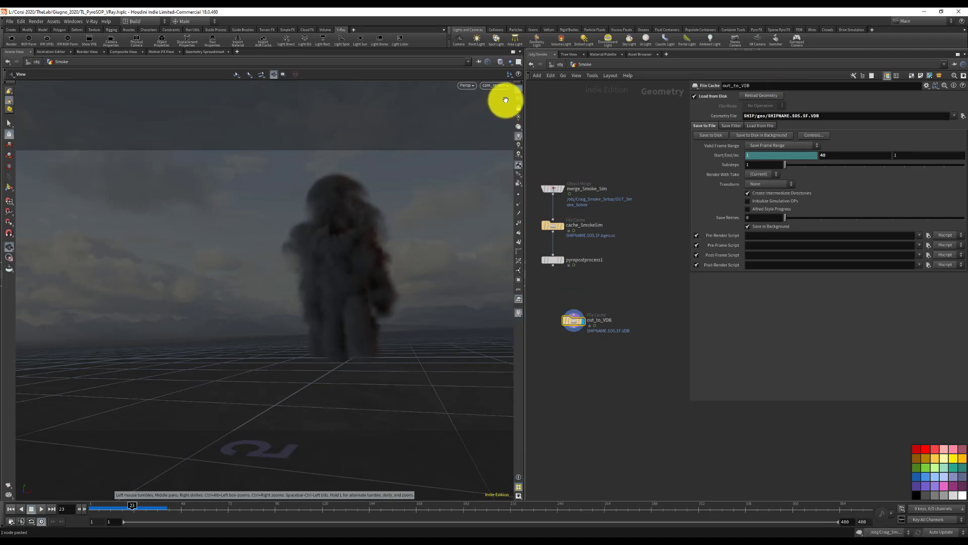
click(510, 61)
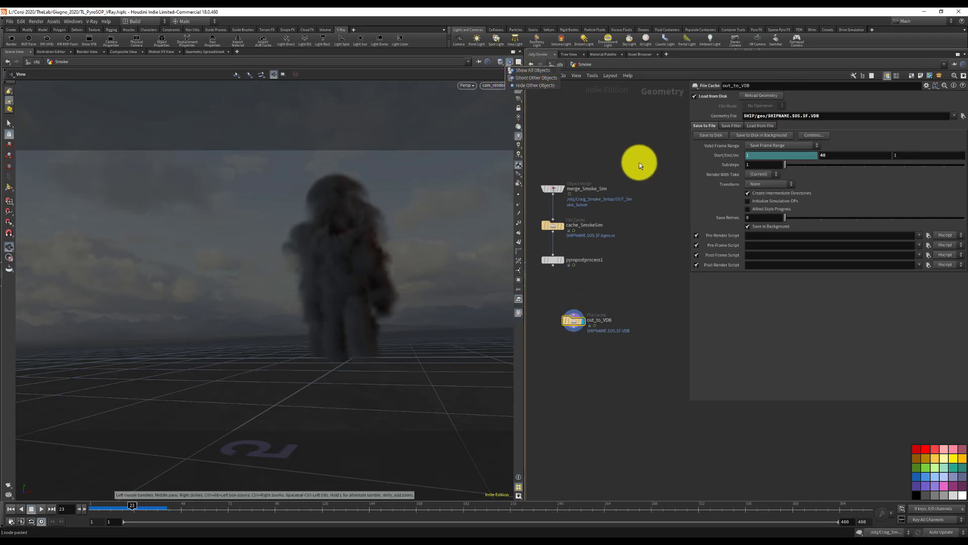
mouse_move(127, 504)
mouse_down()
mouse_move(136, 504)
mouse_move(107, 503)
mouse_move(133, 504)
mouse_up()
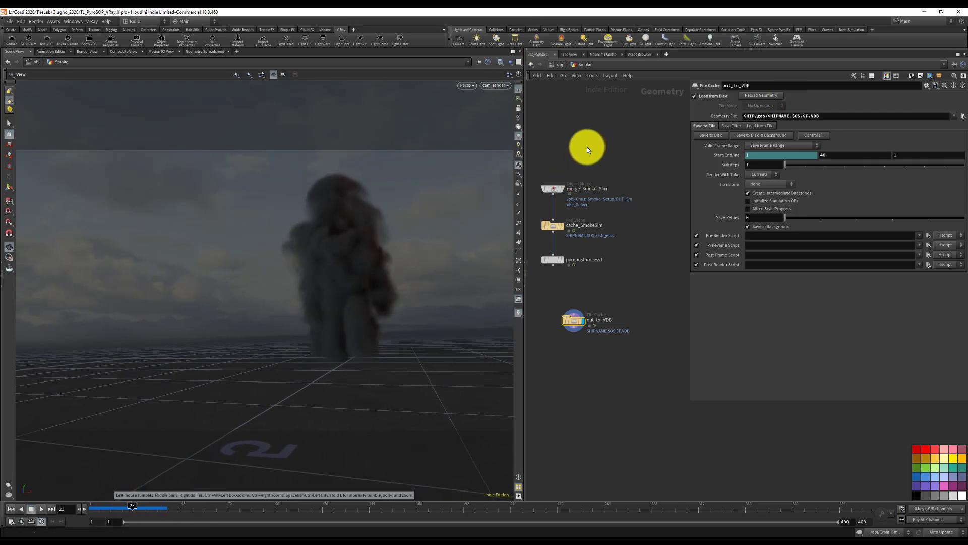
Return to the object level and start a V-Ray render through cam_render in the Render View
click(560, 65)
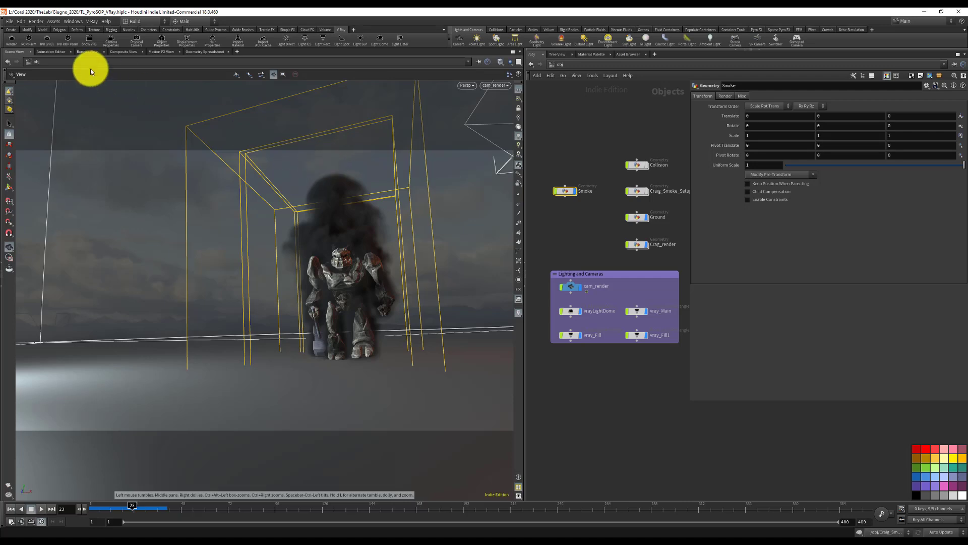
click(87, 52)
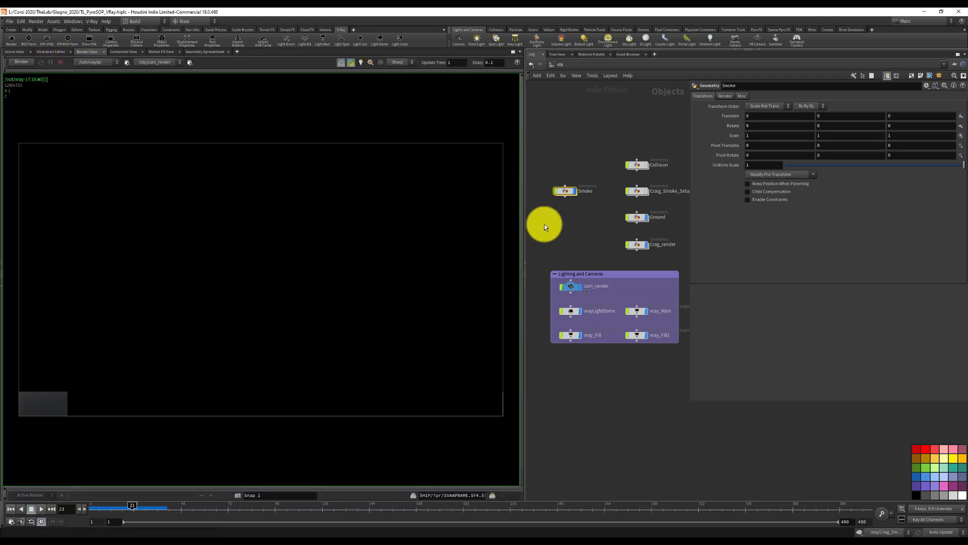
click(19, 62)
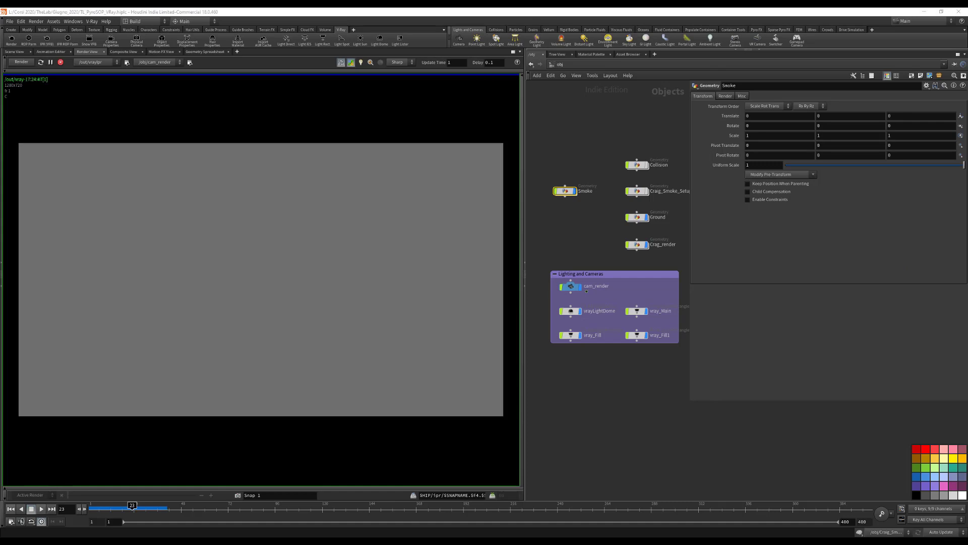
drag(277, 126, 336, 126)
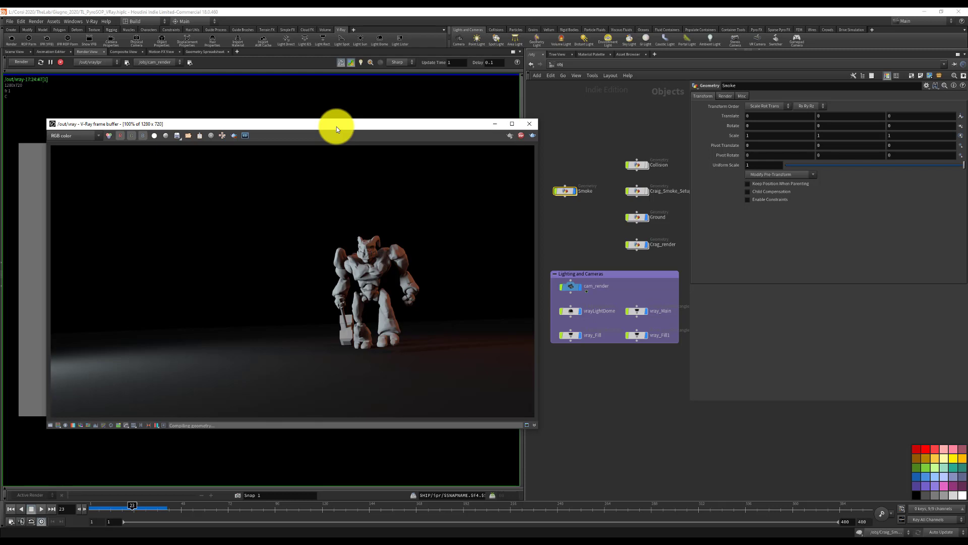
Add a V-Ray VolumeGrid Shader in the mat network
click(553, 63)
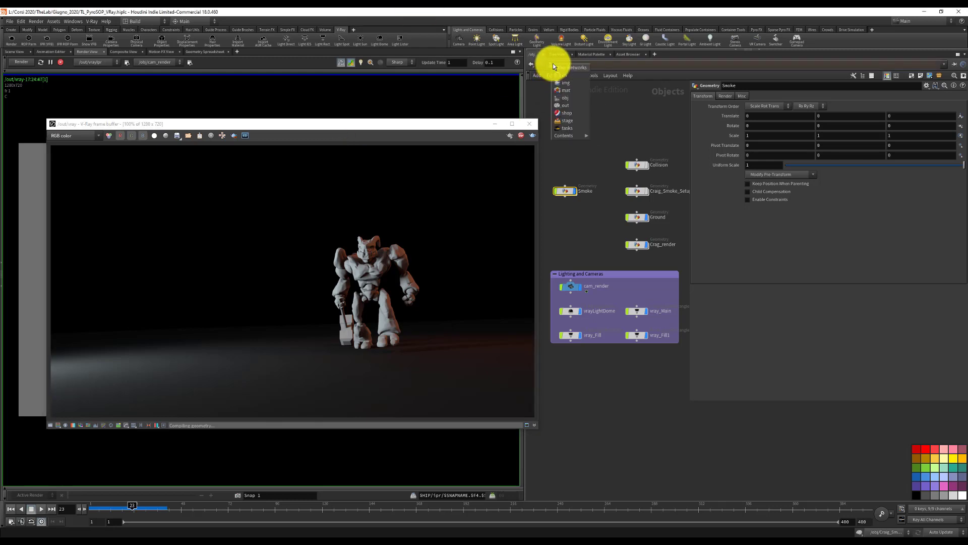
click(562, 93)
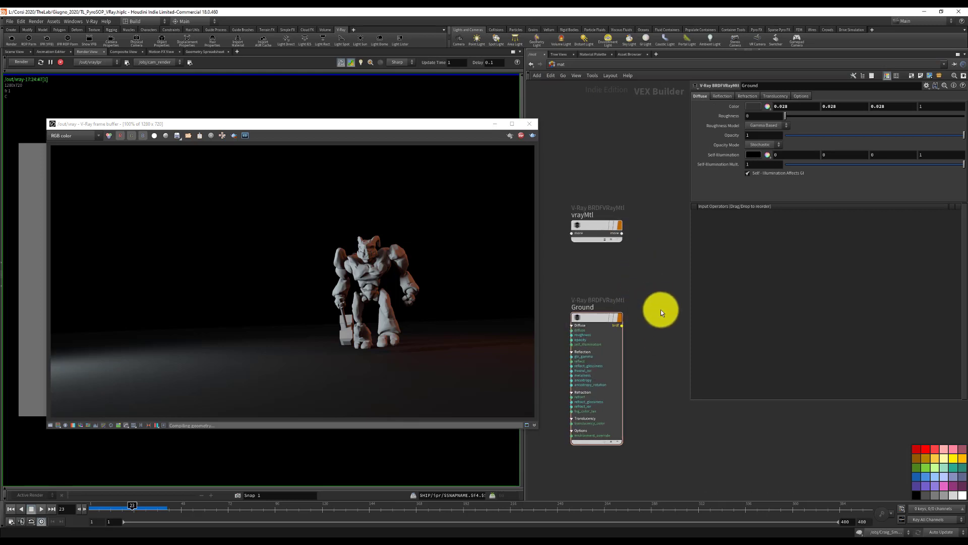
key(Tab)
mouse_move(688, 481)
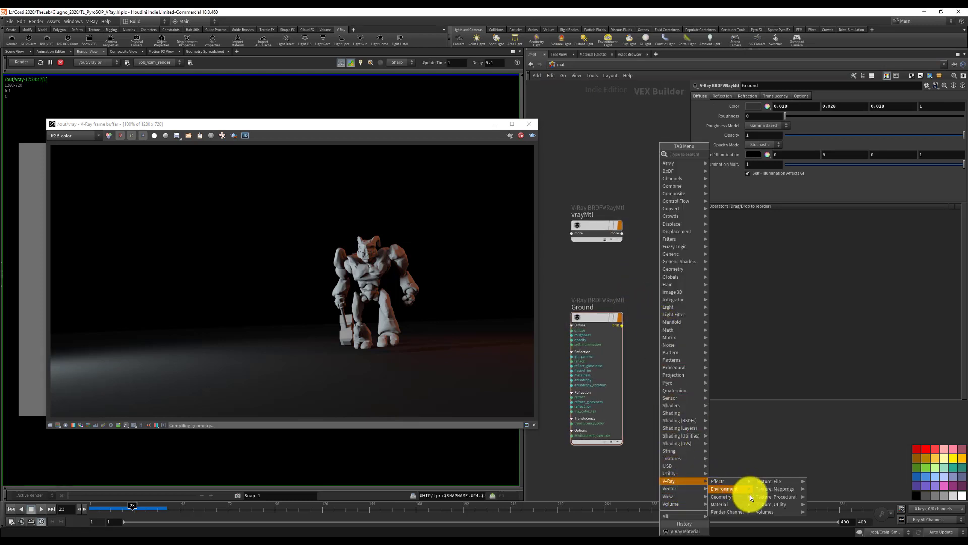
mouse_move(782, 511)
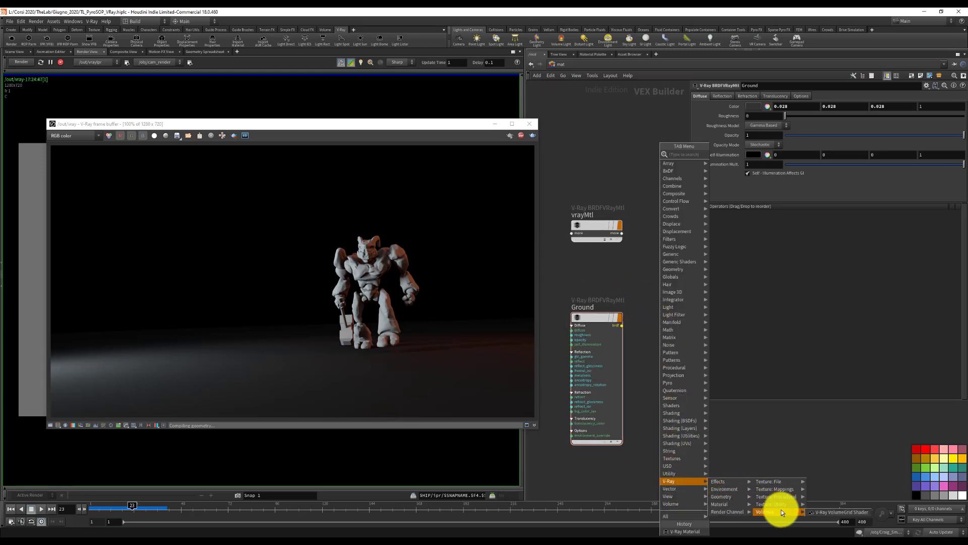
click(825, 512)
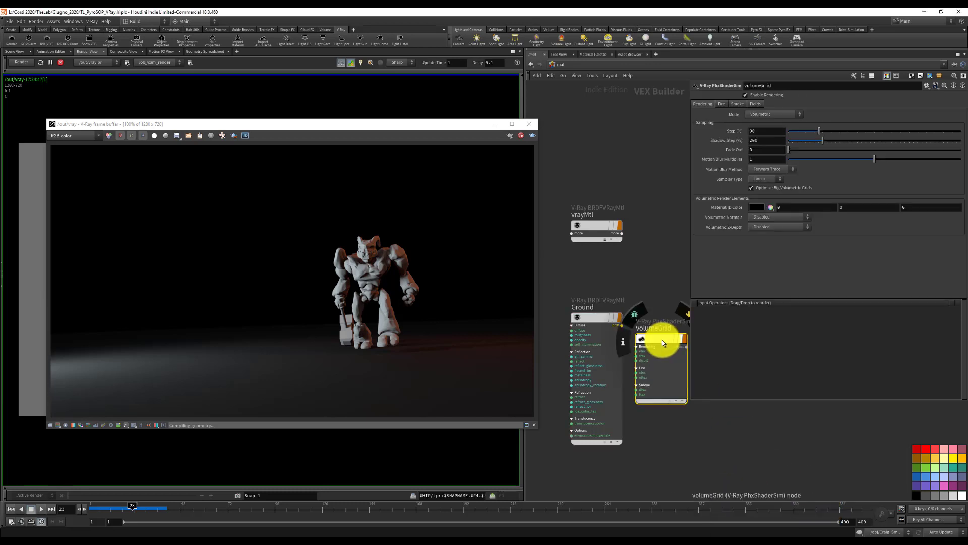
Place the new volume shader beside the Ground material and rename it smoke
click(662, 340)
double_click(654, 306)
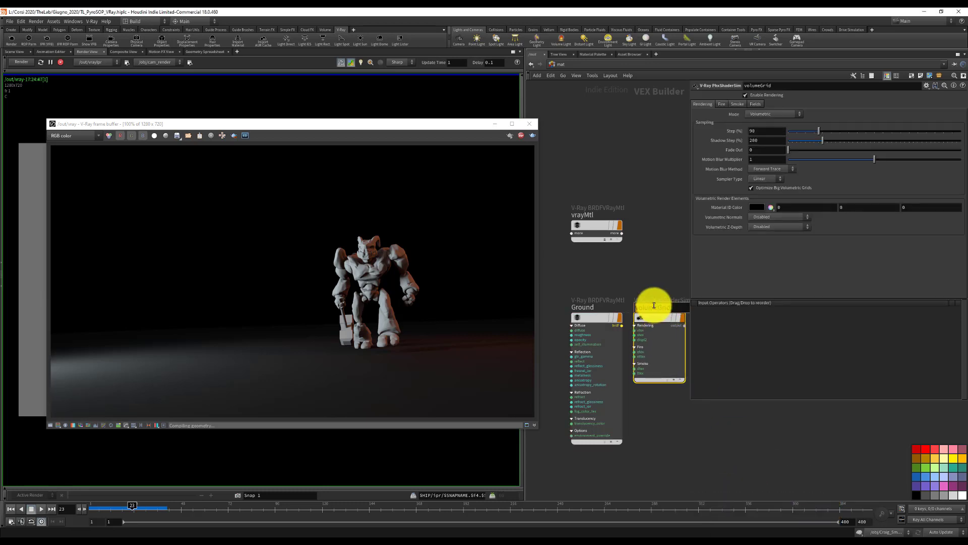
text(smoke)
key(Return)
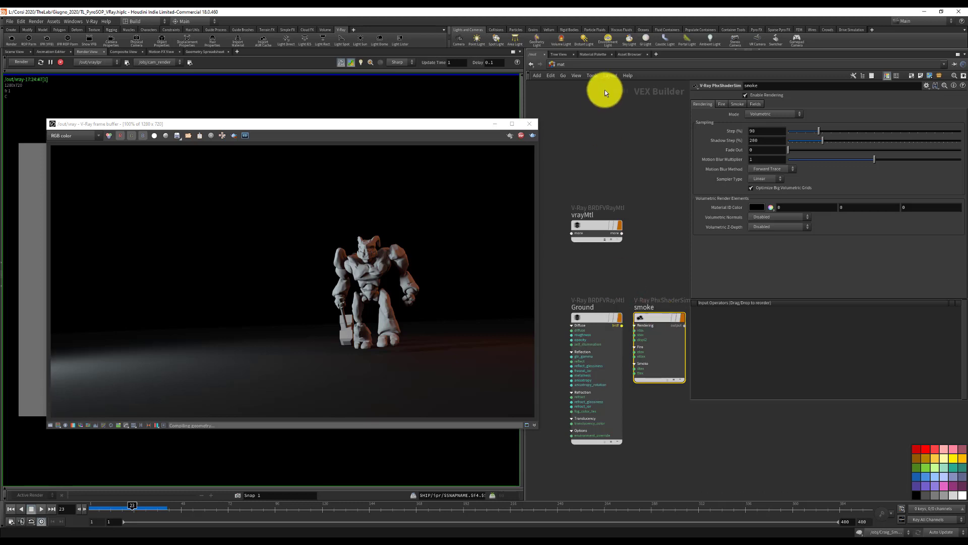
Assign /mat/smoke as the render material of the Smoke object
click(559, 66)
click(558, 99)
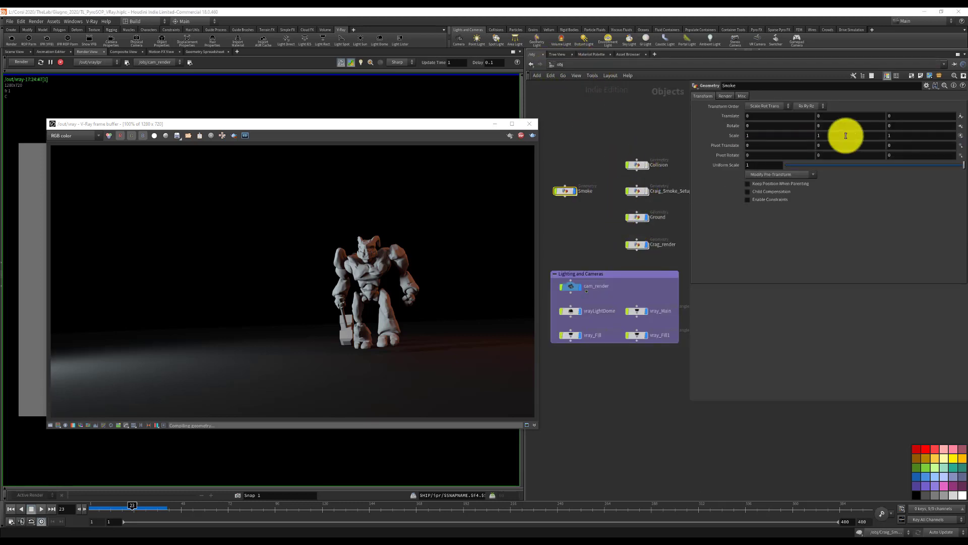
click(728, 96)
click(962, 106)
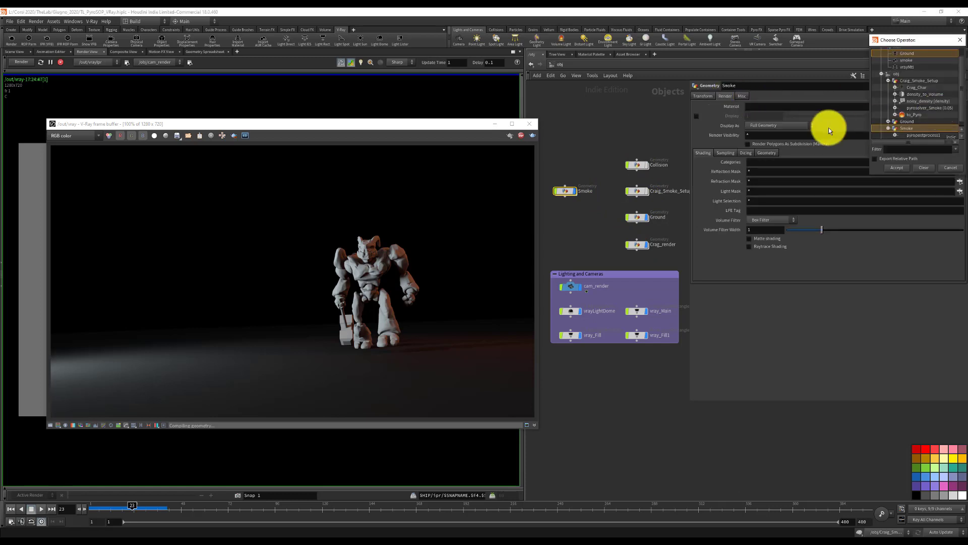
double_click(906, 62)
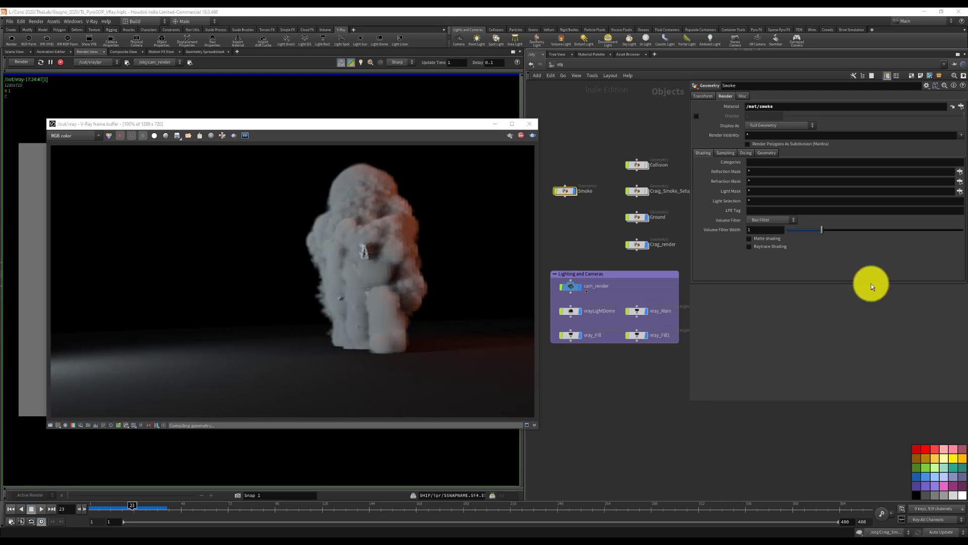
Back in the mat network, move Ground up beside vrayMtl and place the smoke shader below vrayMtl
click(552, 64)
click(564, 93)
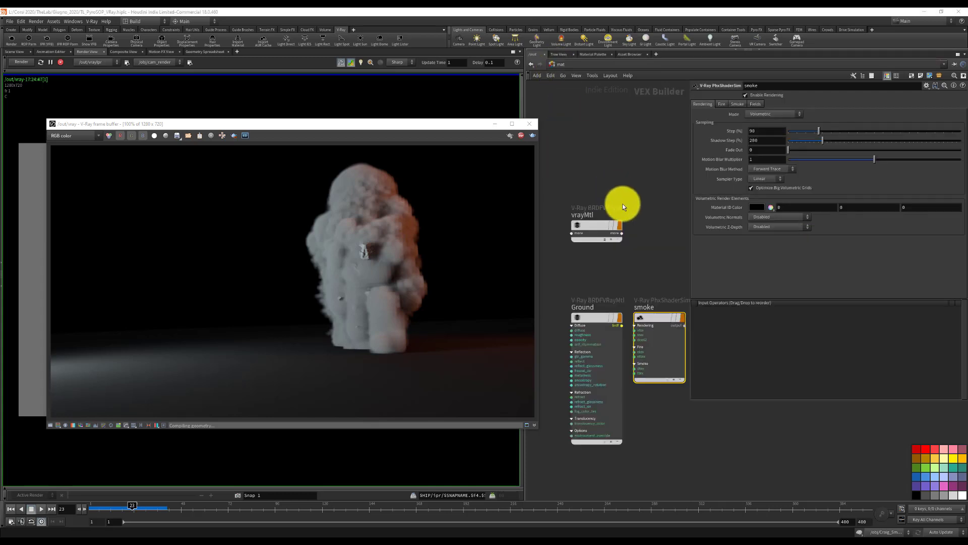
drag(595, 319, 663, 163)
drag(660, 317, 571, 320)
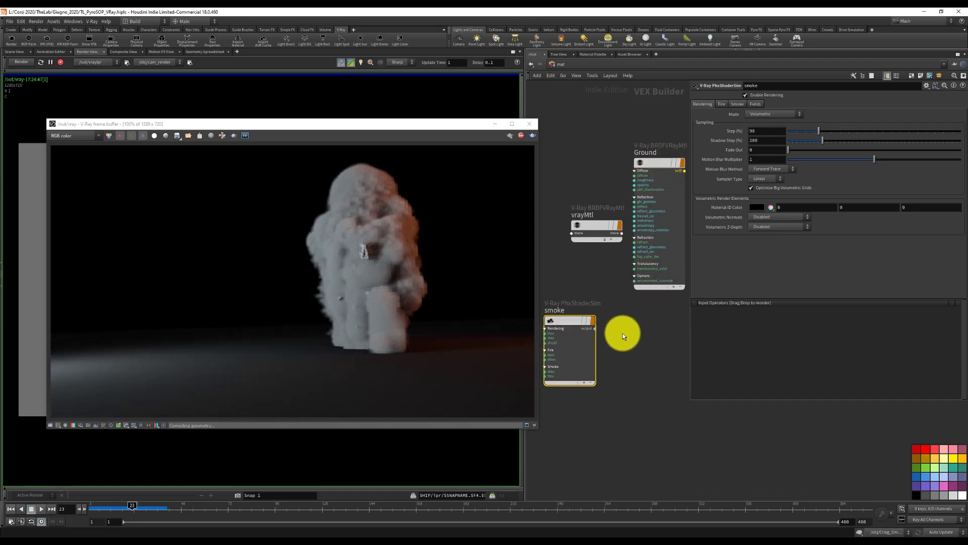
Add a V-Ray Material Output node in the mat network and place it beside the smoke shader
key(Tab)
mouse_move(669, 407)
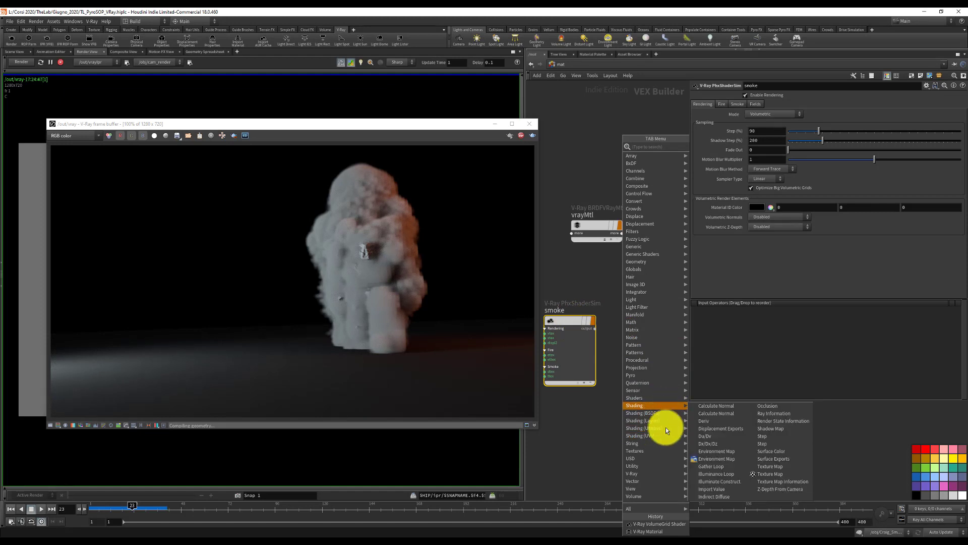
mouse_move(668, 473)
mouse_move(715, 498)
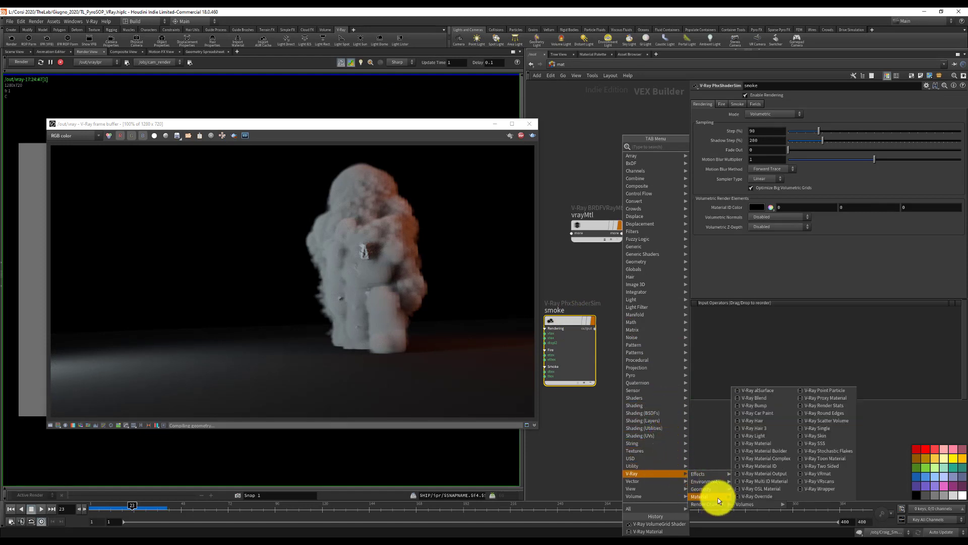
click(779, 474)
click(645, 343)
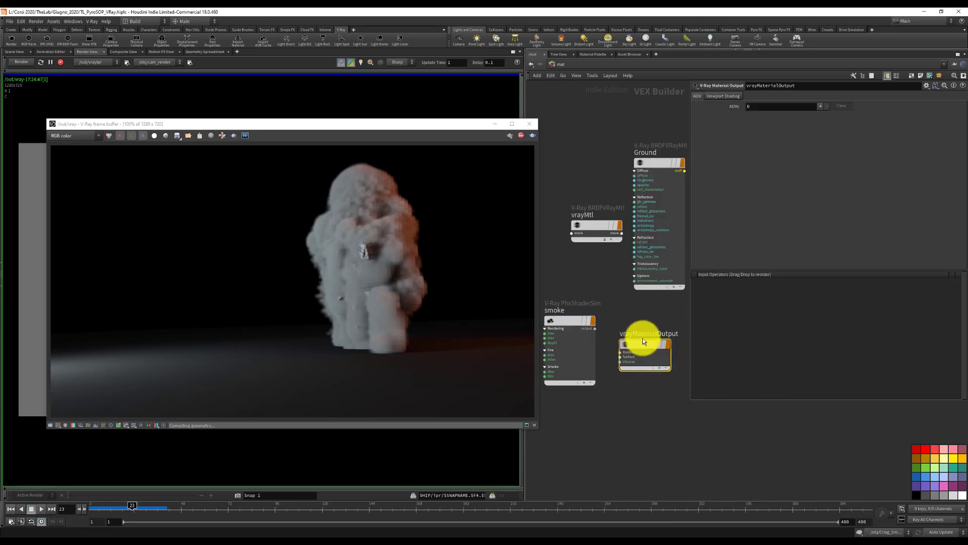
drag(643, 341, 635, 321)
Rename the smoke shader smoke_Volume and wire its output into the Volume input of the material output node
double_click(564, 310)
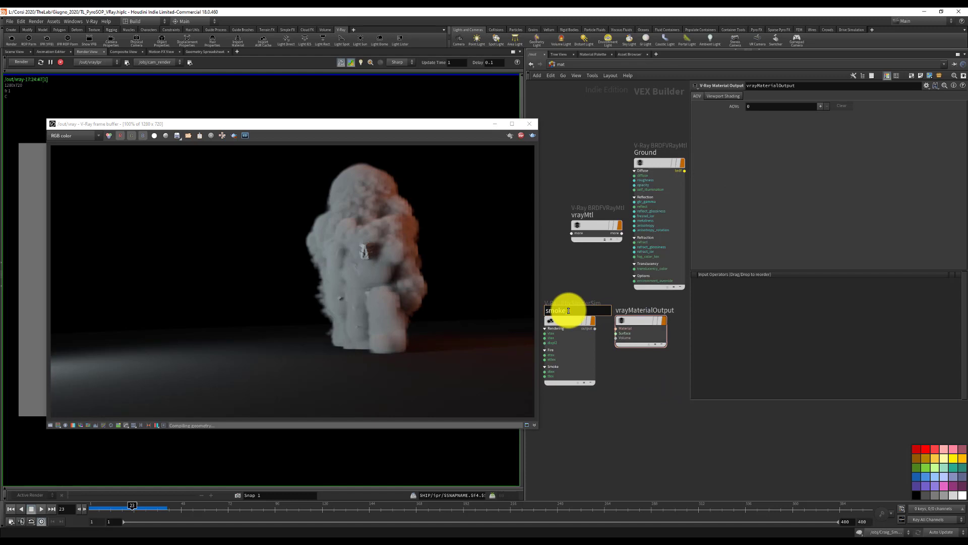
text(_Volume)
key(Return)
drag(589, 332, 619, 331)
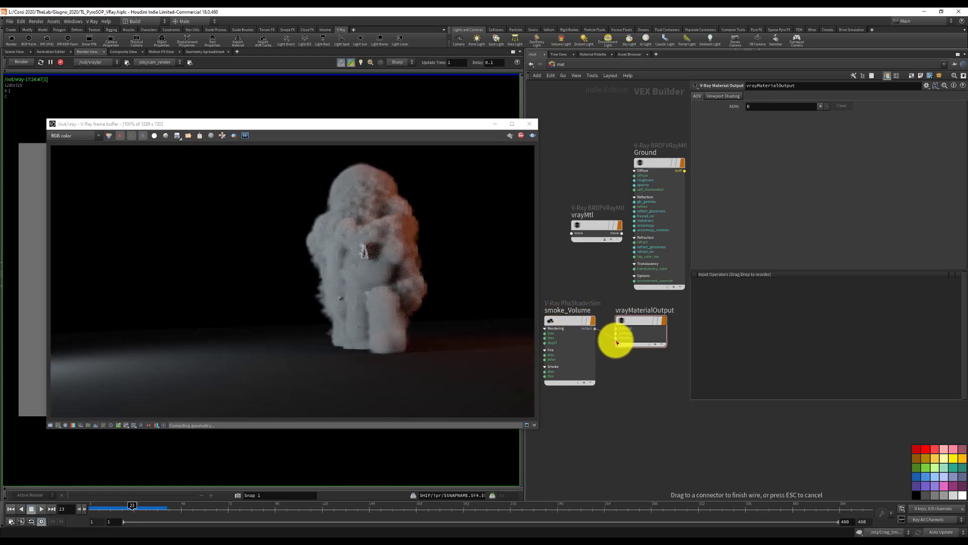
Rename the V-Ray Material Output node as Smoke
double_click(626, 309)
text(Smoke)
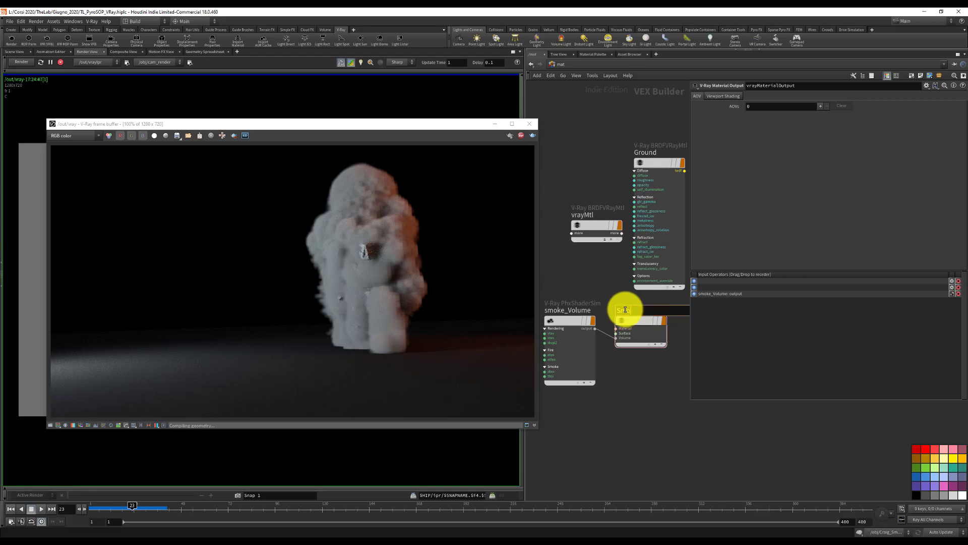
key(Return)
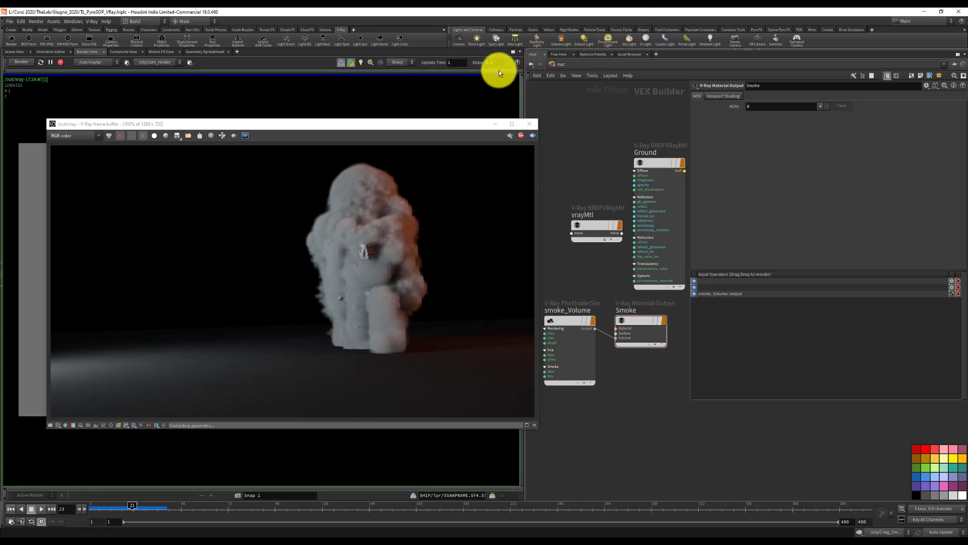
In the obj network, assign /mat/Smoke as the render material of the Smoke object
click(555, 63)
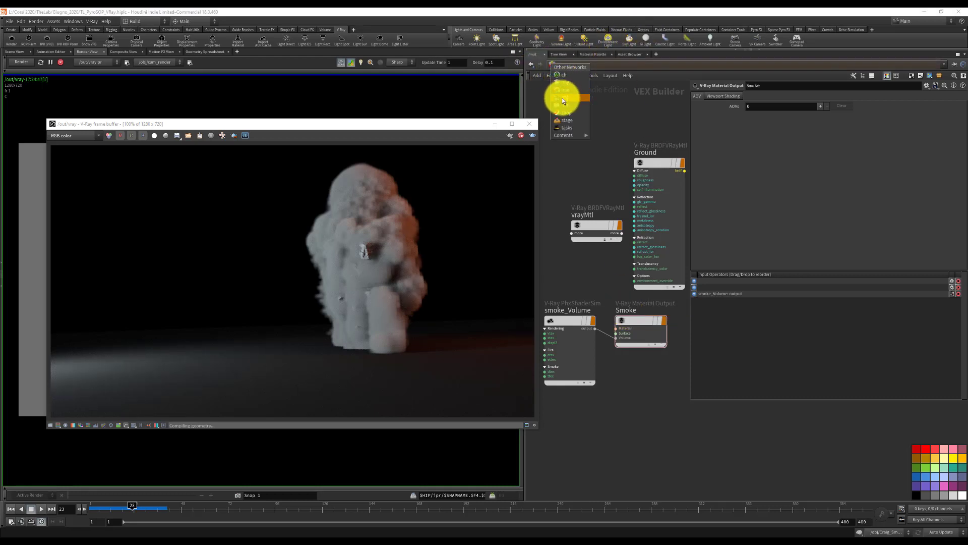
click(562, 98)
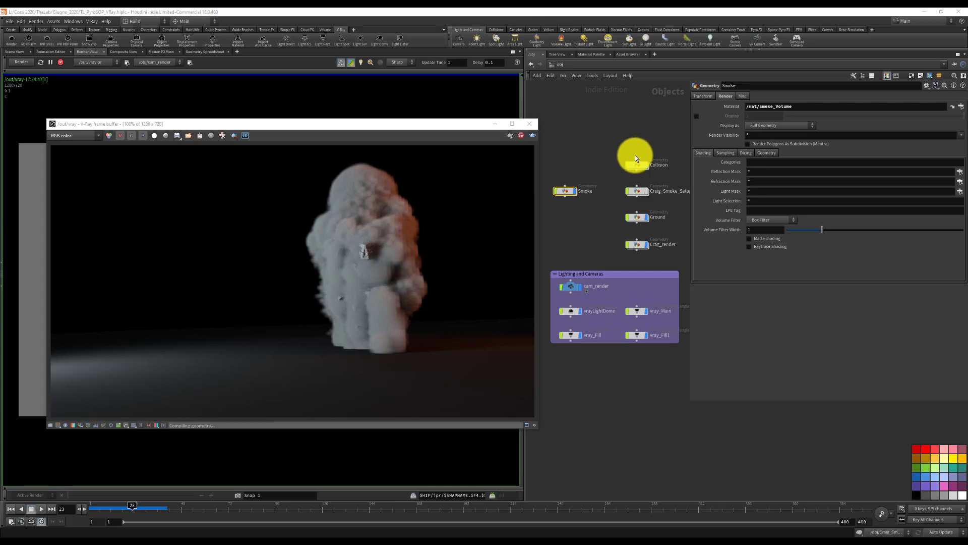
click(959, 106)
double_click(909, 59)
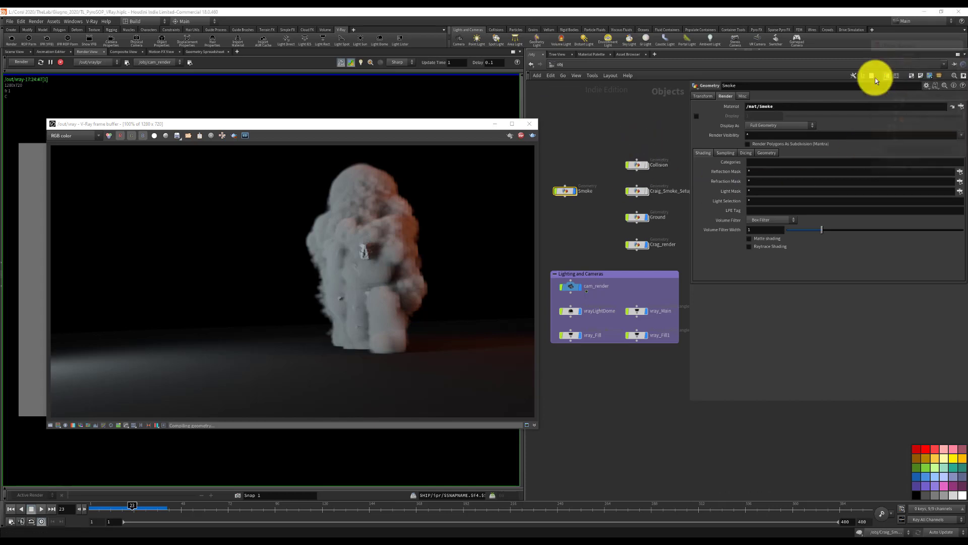
Go back to the mat network and set the fire intensity multiplier of smoke_Volume to 0
click(552, 64)
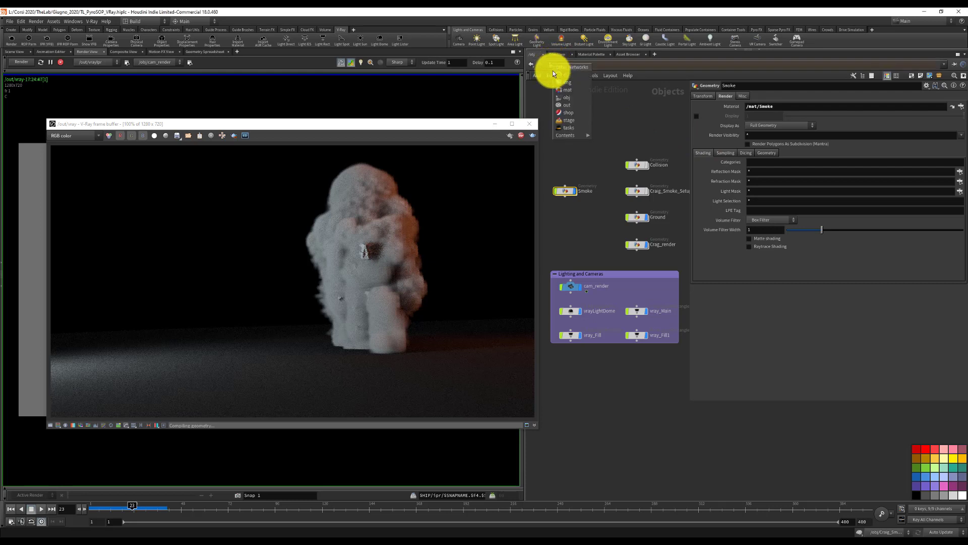
click(953, 110)
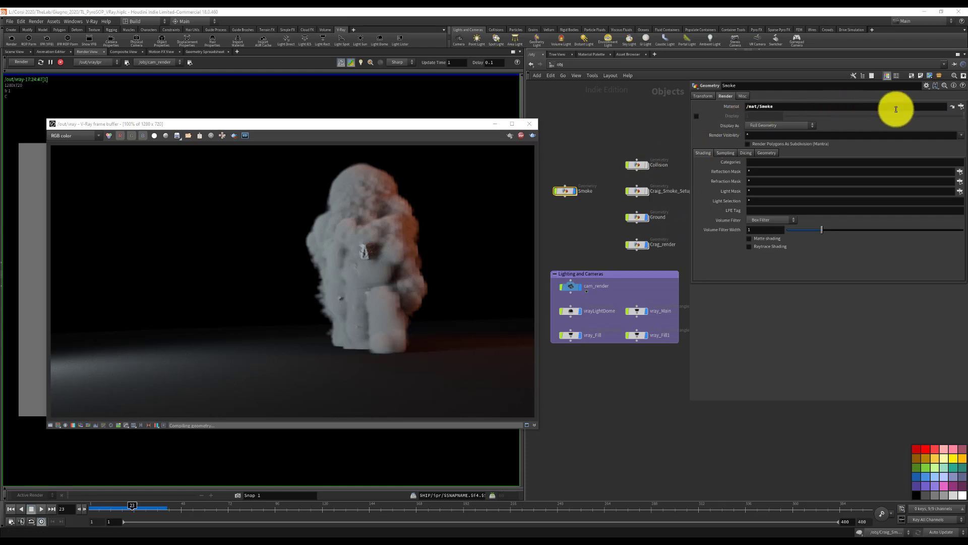
click(953, 107)
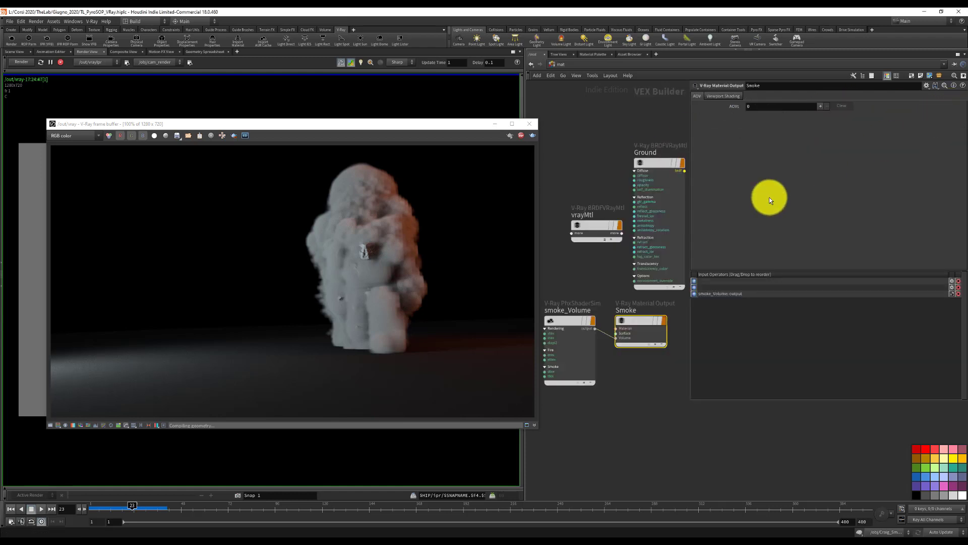
click(570, 319)
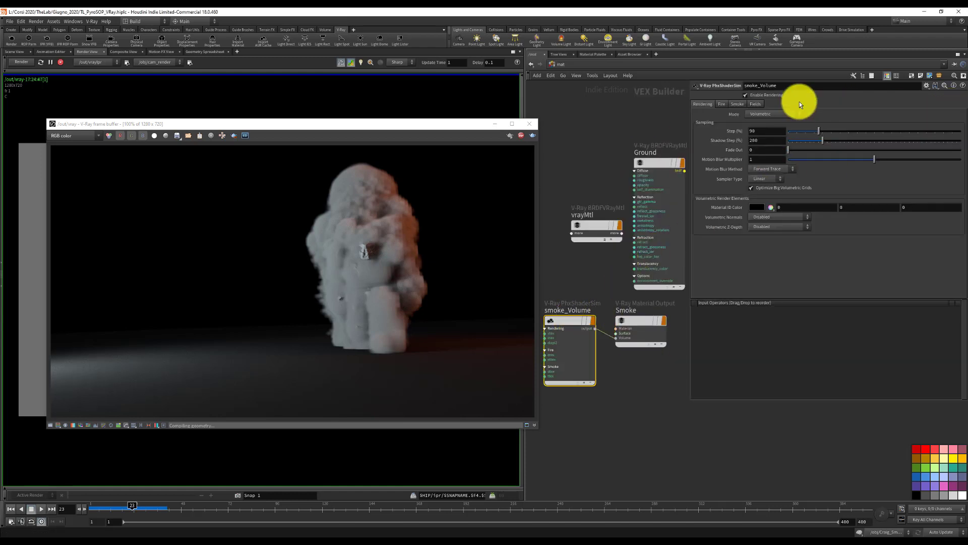
click(722, 105)
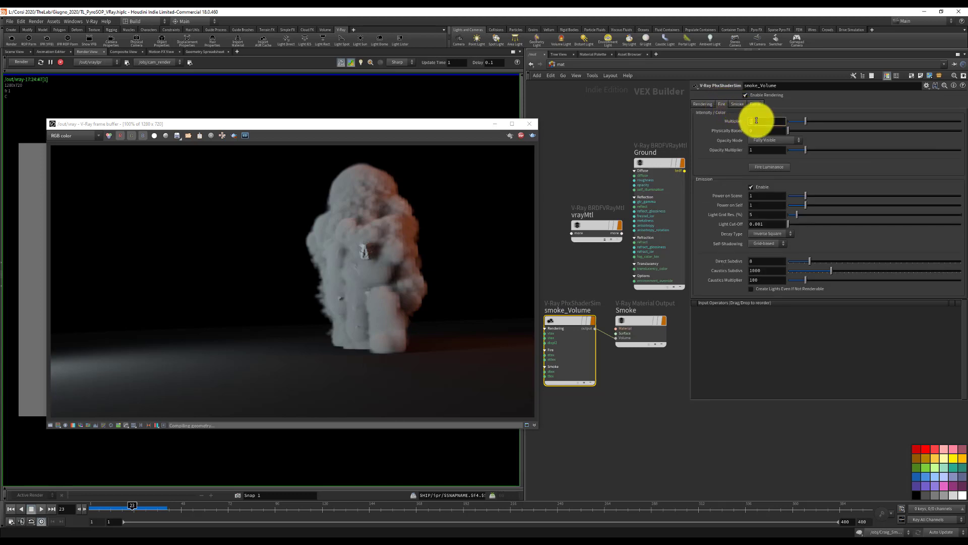
text(0)
key(Return)
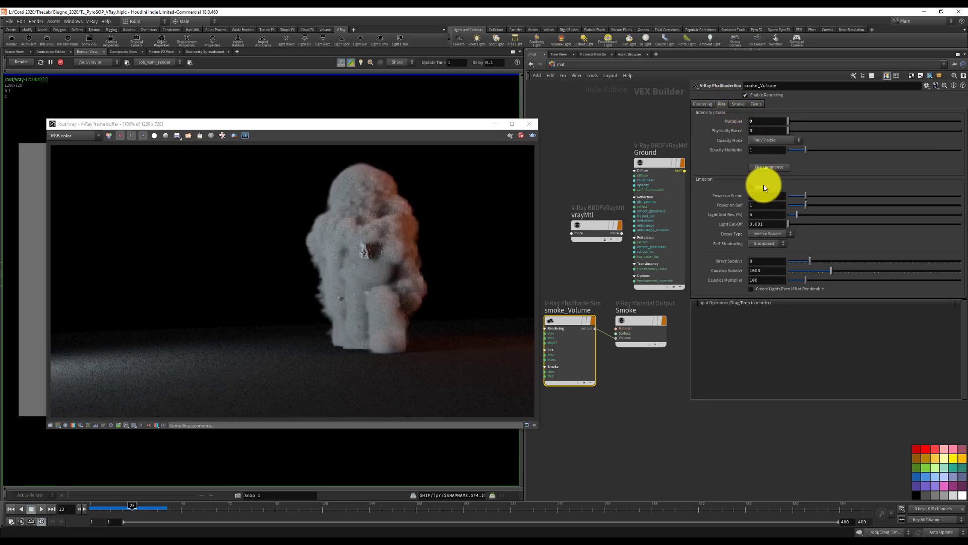
Set the constant smoke color of smoke_Volume to 0.1, 0.1, 0.1
click(738, 104)
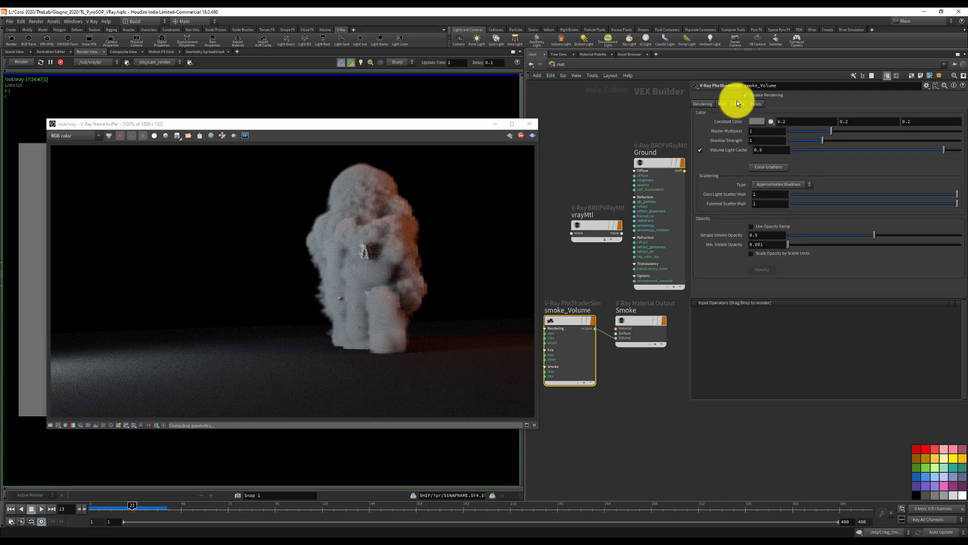
double_click(801, 122)
text(0.1)
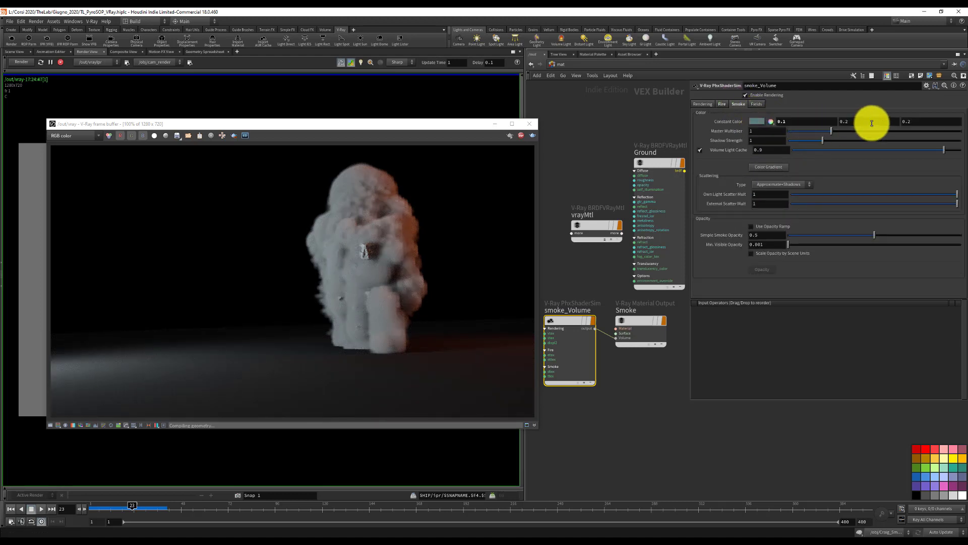
click(872, 121)
double_click(872, 121)
text(0.1)
double_click(930, 121)
text(0.1)
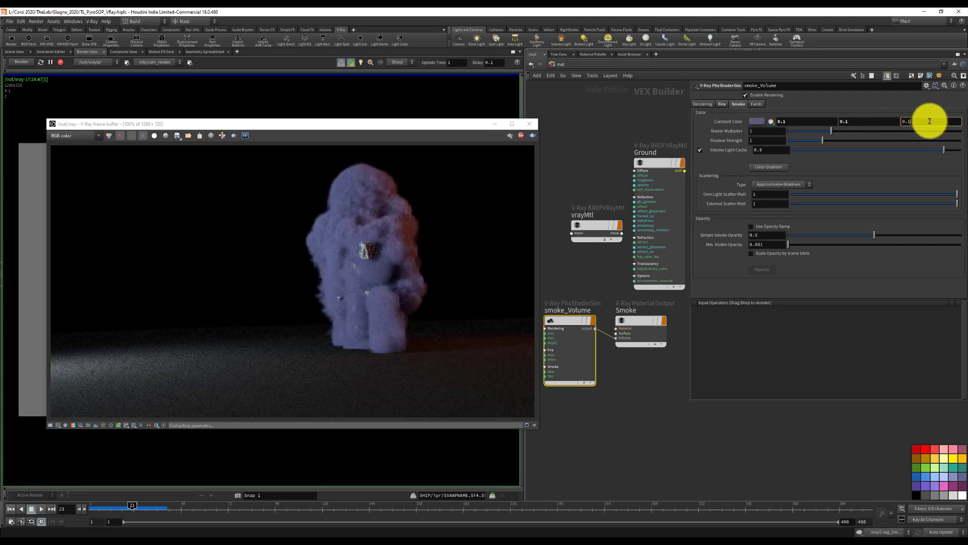
key(Return)
Set the smoke scattering type to Ray-traced (GI Only) and the Simple Smoke Opacity to 0.1
click(767, 184)
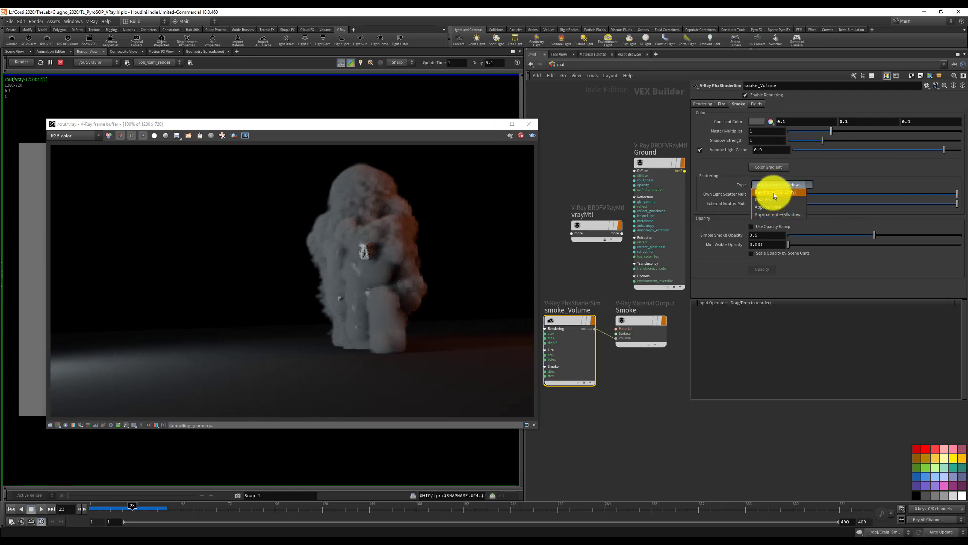
click(774, 194)
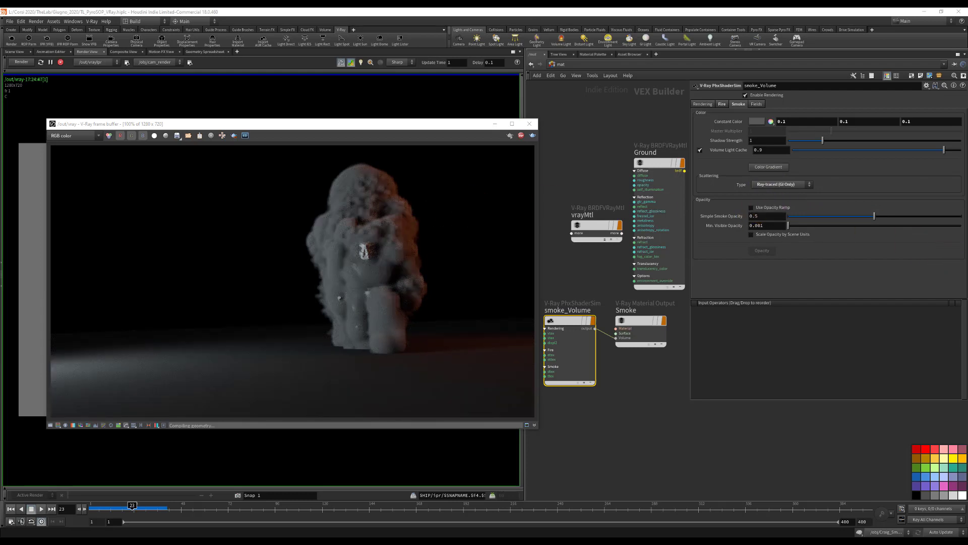
double_click(767, 216)
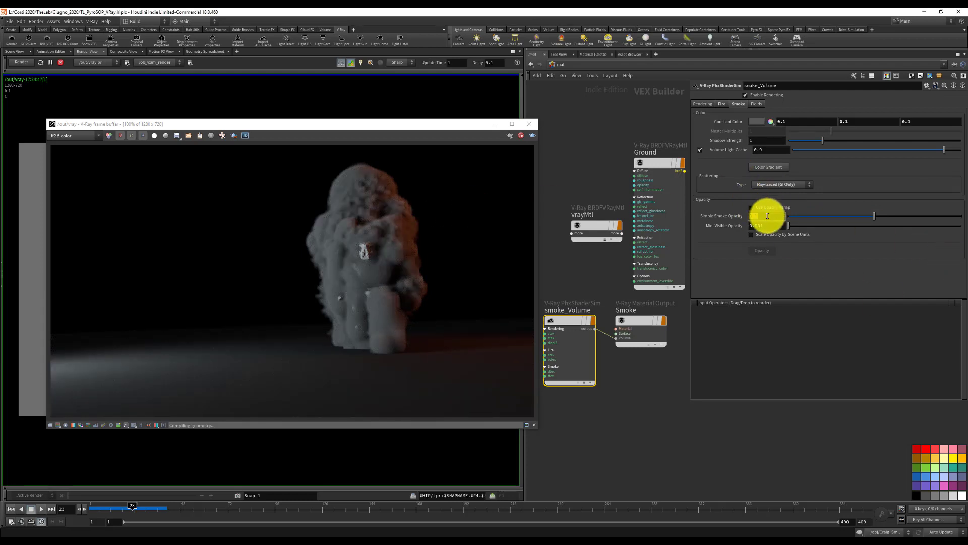
text(0.1)
key(Return)
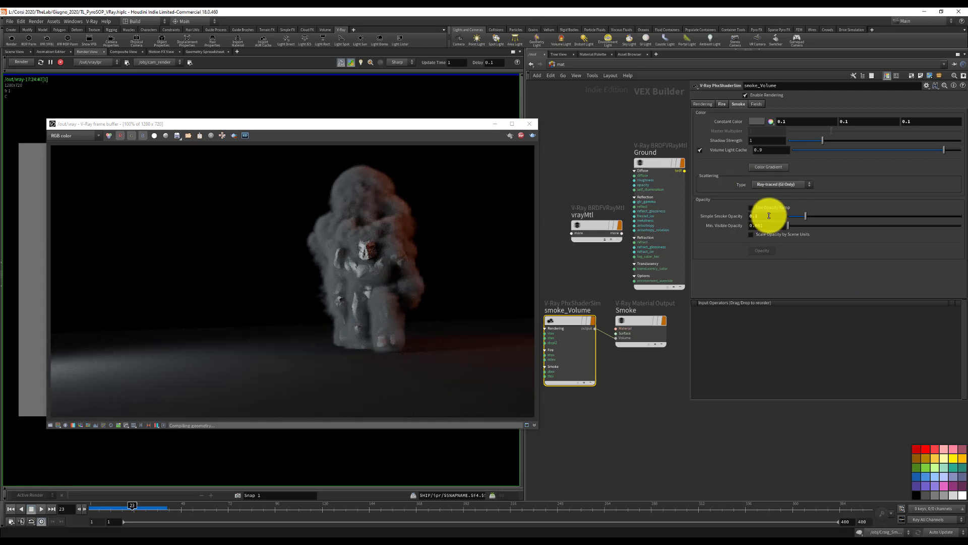
Enable Scale Opacity by Scene Units and set the Simple Smoke Opacity to 0.5
click(770, 234)
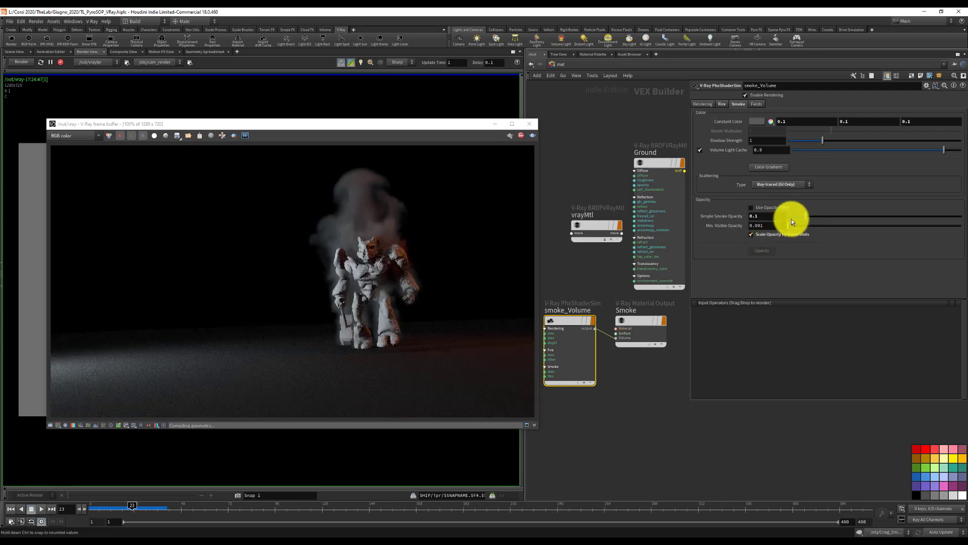
double_click(761, 216)
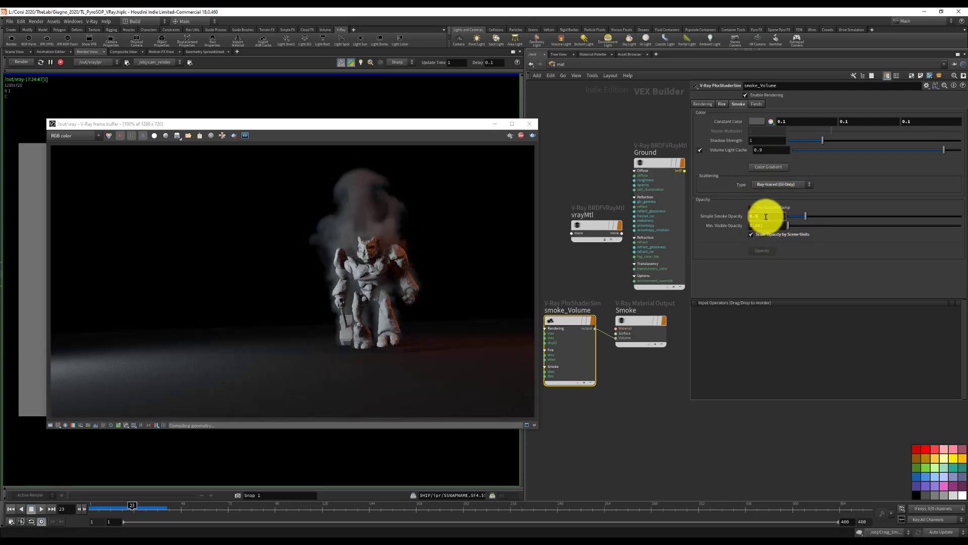
text(0.5)
key(Return)
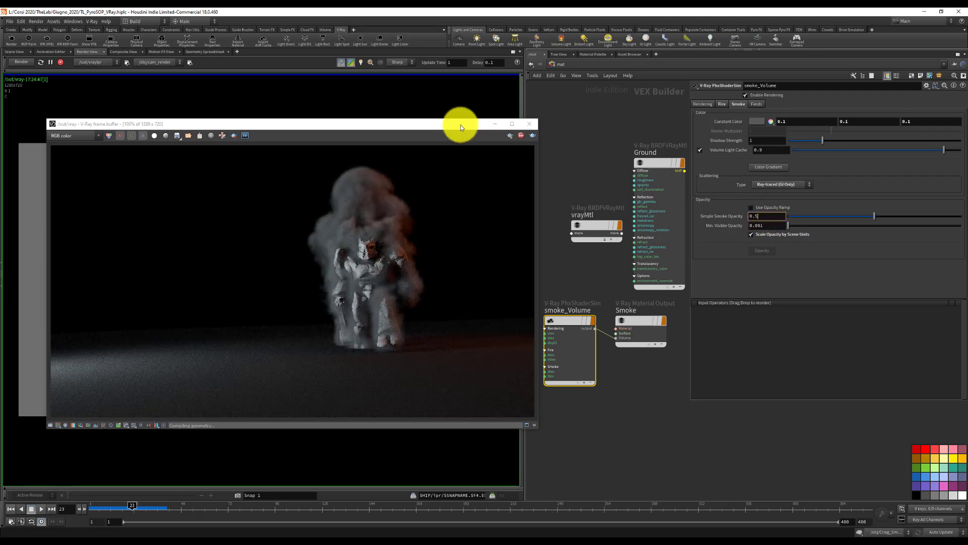
Show the scene view beside the V-Ray frame buffer to compare the viewport smoke with the rendered smoke
drag(460, 124, 857, 109)
click(14, 52)
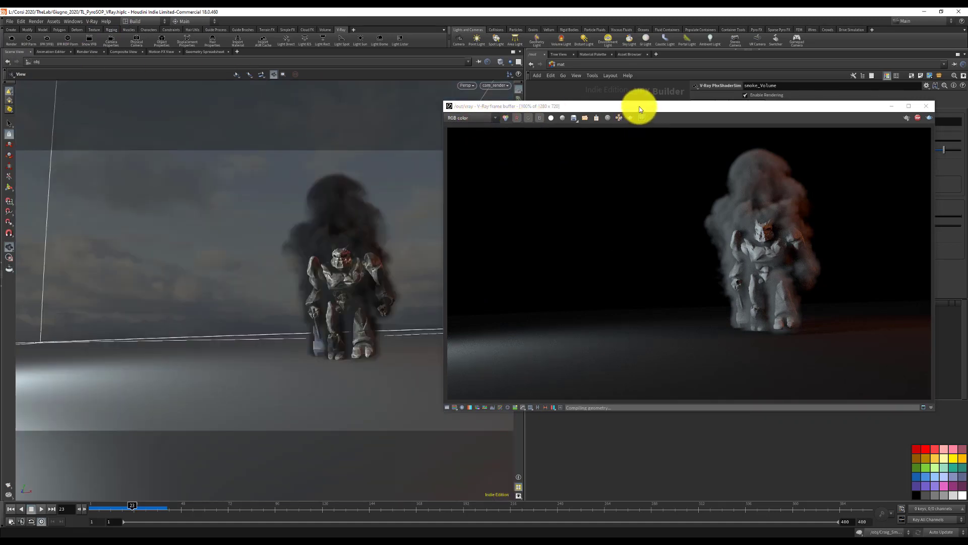
drag(639, 106, 226, 230)
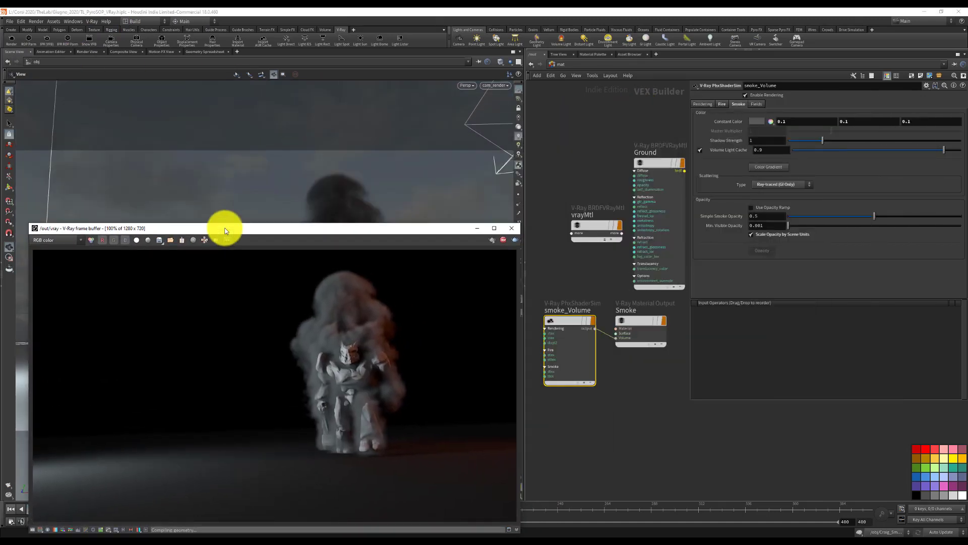
Set the Simple Smoke Opacity to 0.4 and move the V-Ray frame buffer up over the scene view
click(770, 216)
text(0.4)
key(Return)
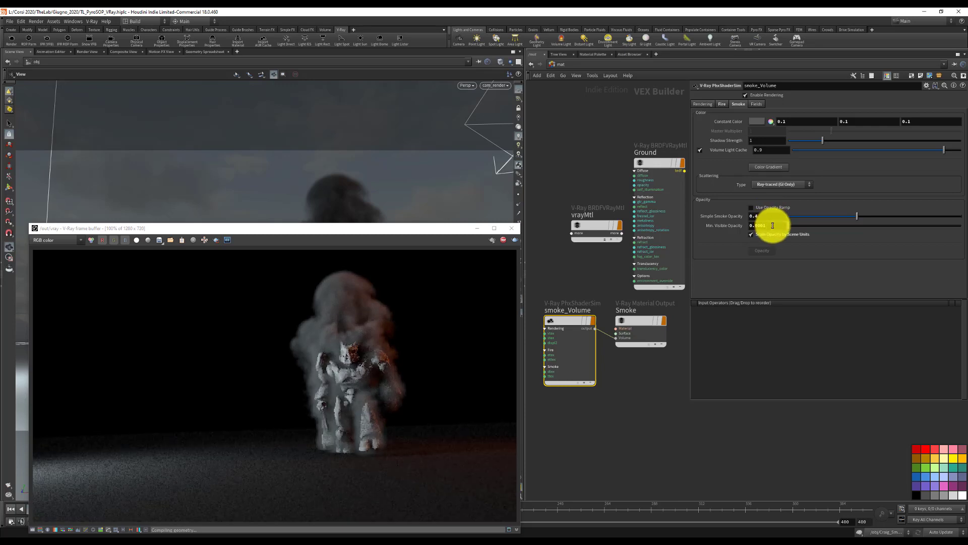
key(Escape)
drag(437, 233, 487, 156)
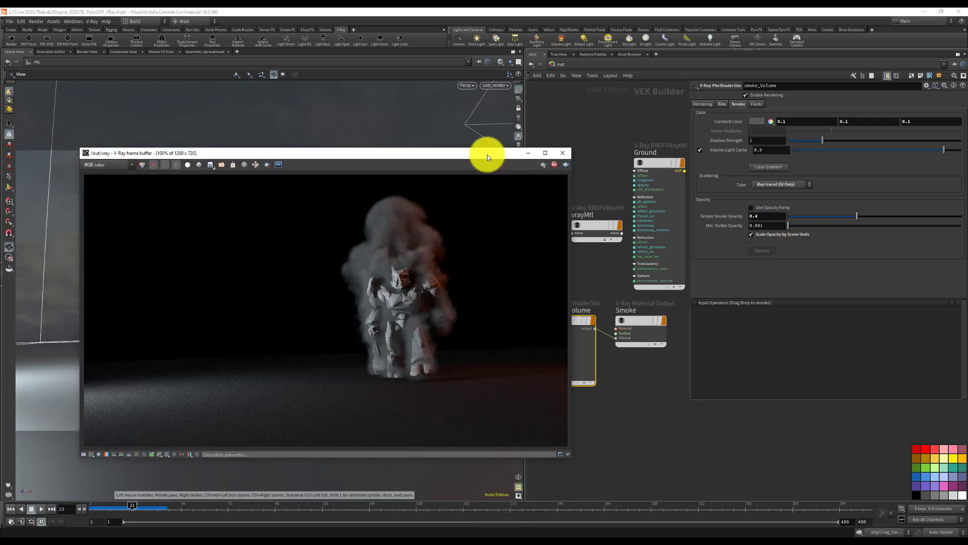
Darken the constant smoke color of smoke_Volume to 0.038 in all channels with the Color Editor
click(760, 121)
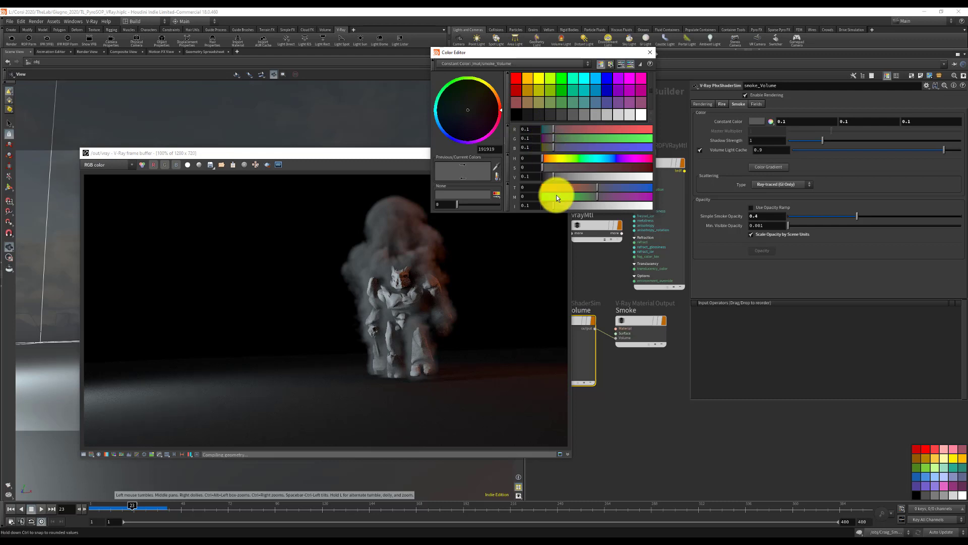
drag(549, 205, 546, 205)
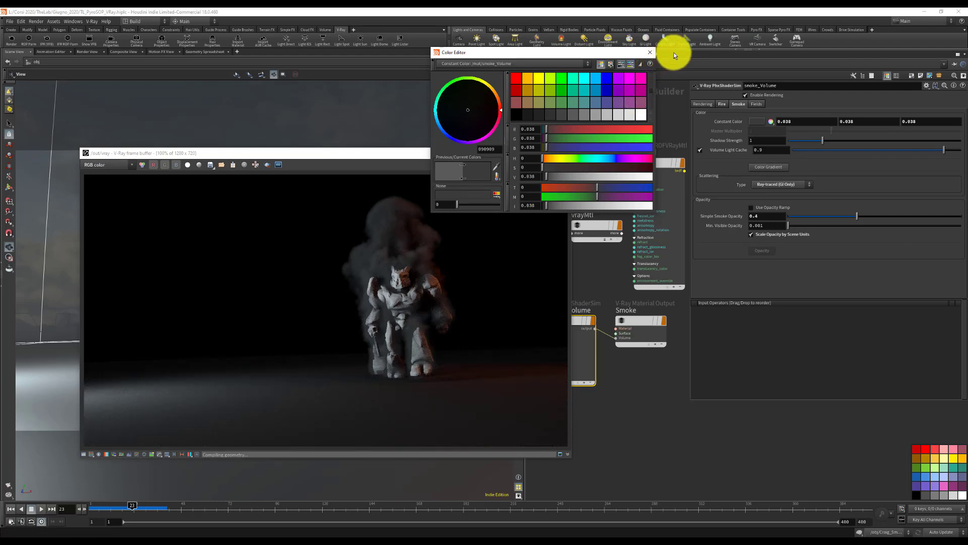
click(651, 52)
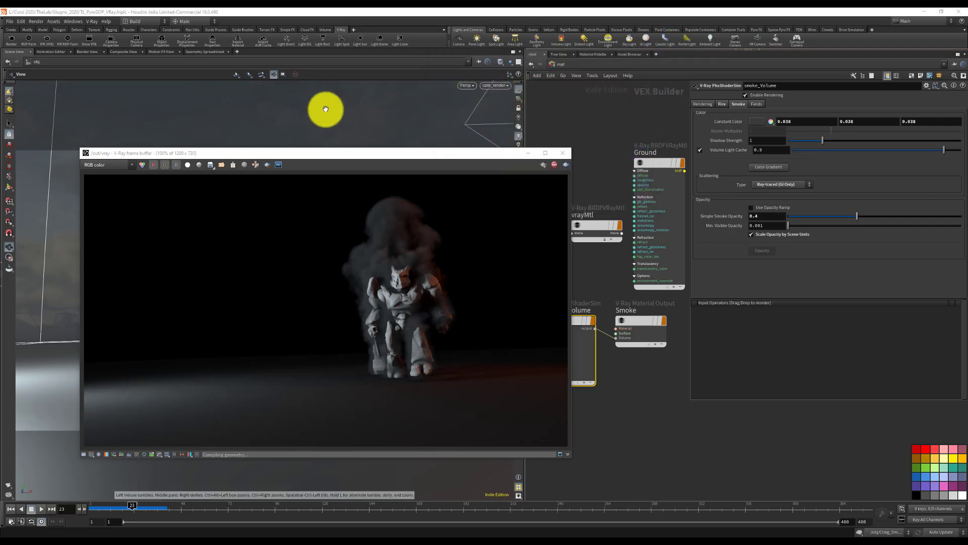
Save the scene file and return to the obj network
key(ctrl+s)
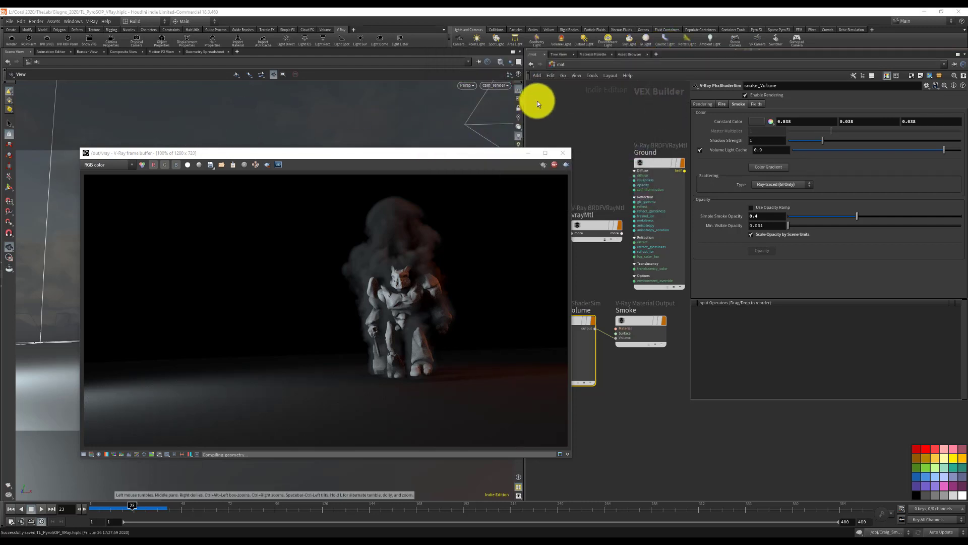
click(553, 64)
click(573, 99)
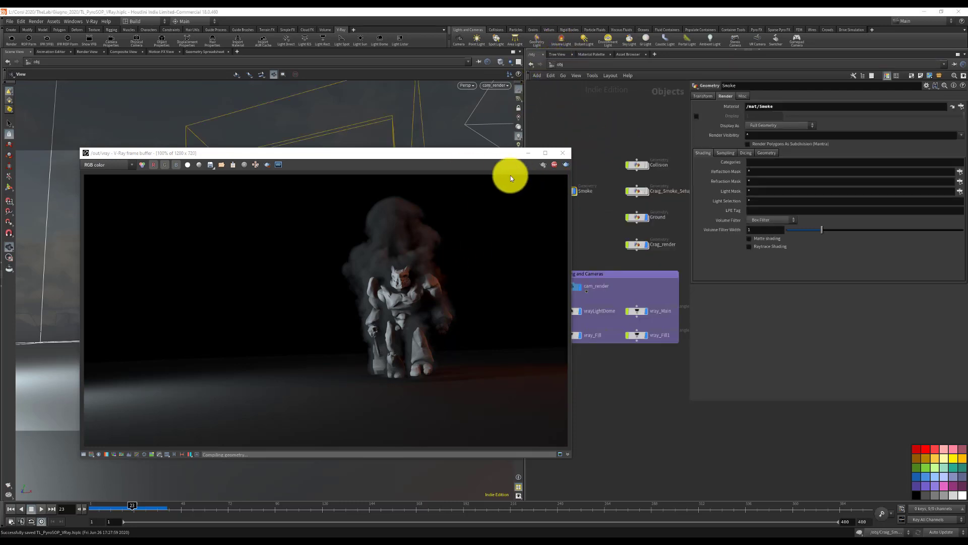
Close the V-Ray frame buffer and copy the to_VDB and OUT_Volume_Collision nodes from the Collision network
click(565, 153)
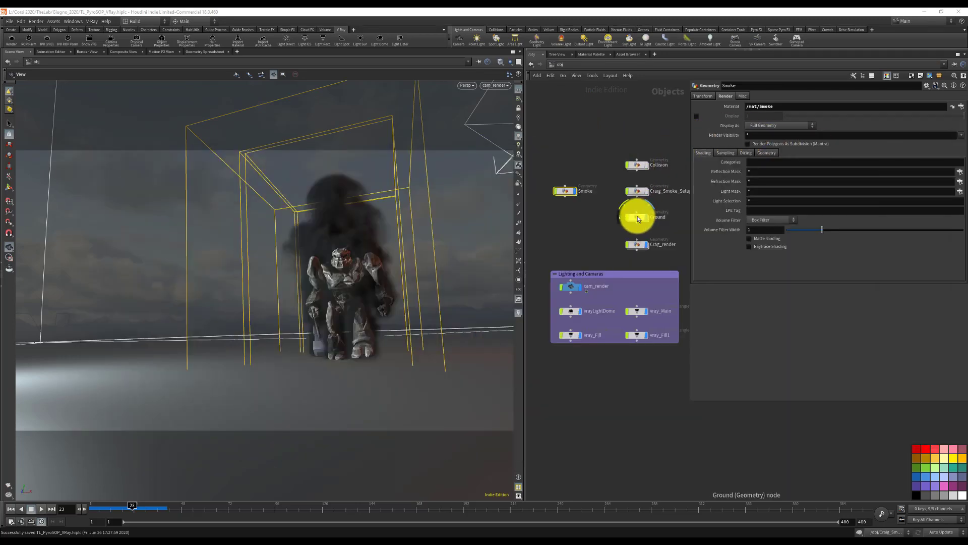
mouse_move(573, 195)
double_click(637, 165)
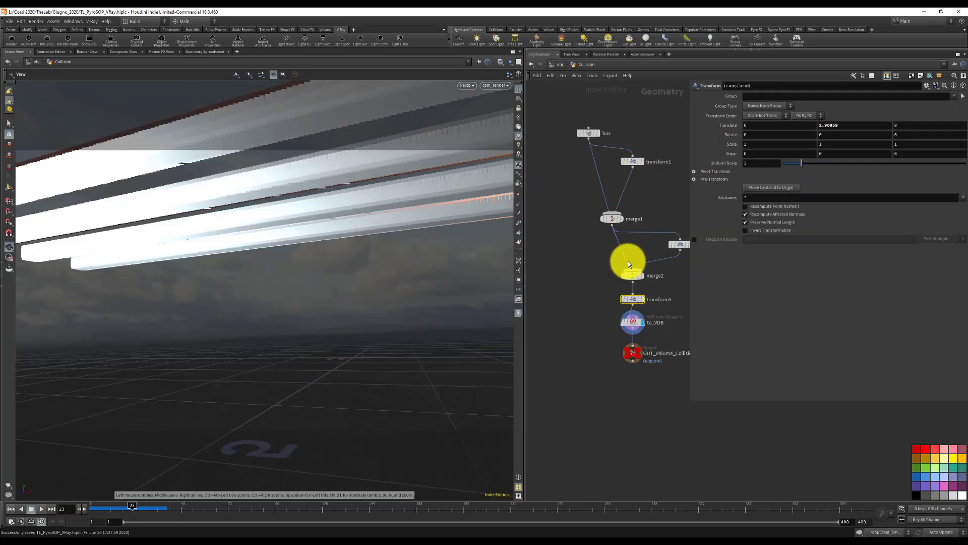
drag(603, 313, 685, 372)
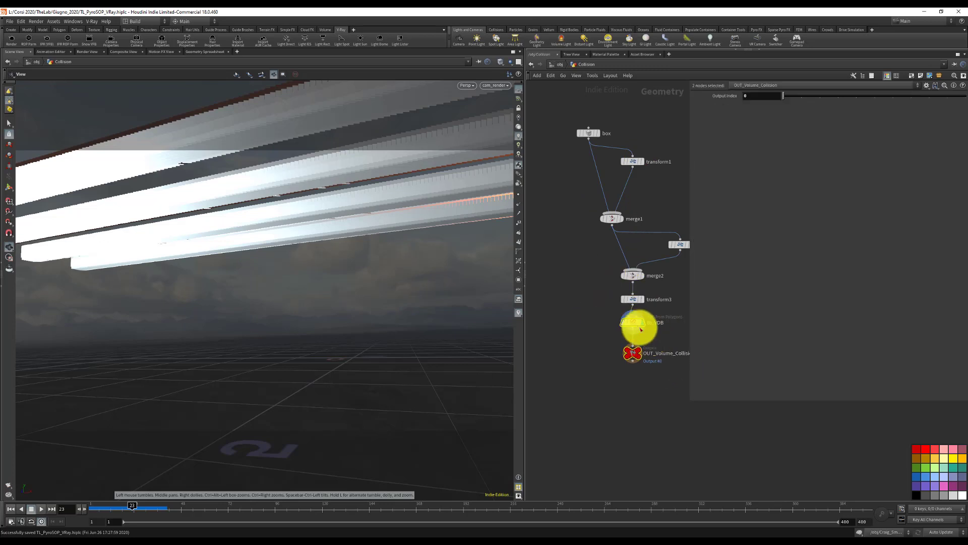
key(ctrl+c)
click(557, 64)
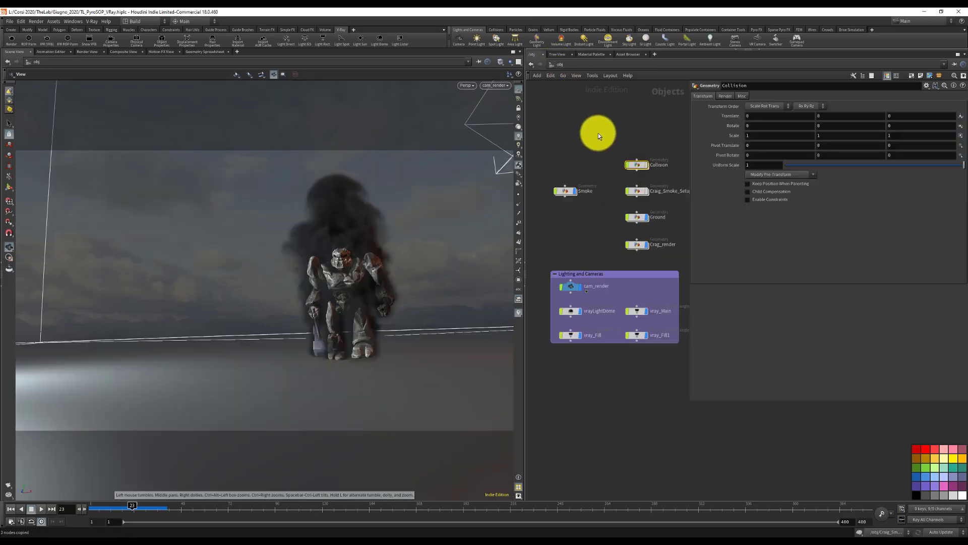
Paste the nodes into the Ground network, delete the extra output, and insert to_VDB between extrudevolume1 and OUT_Ground
double_click(636, 217)
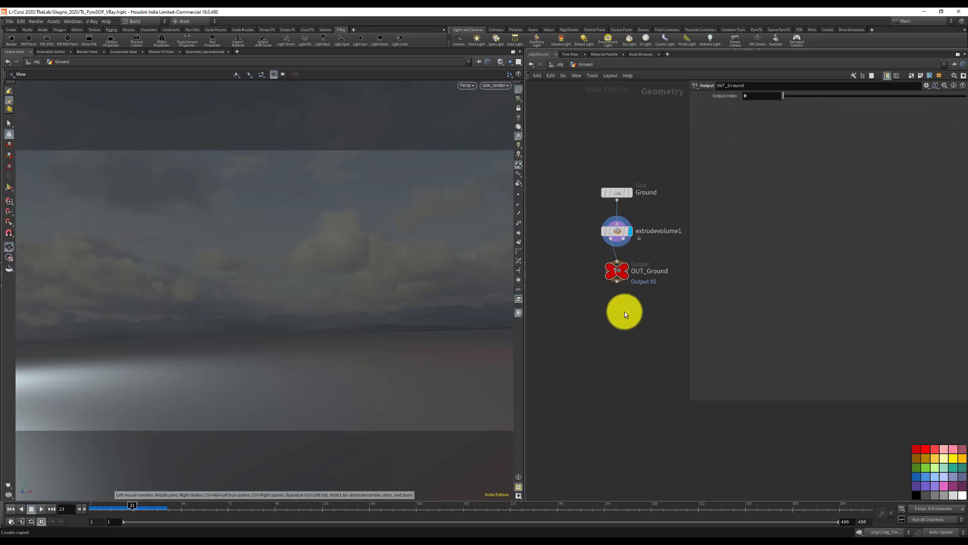
drag(615, 274, 598, 419)
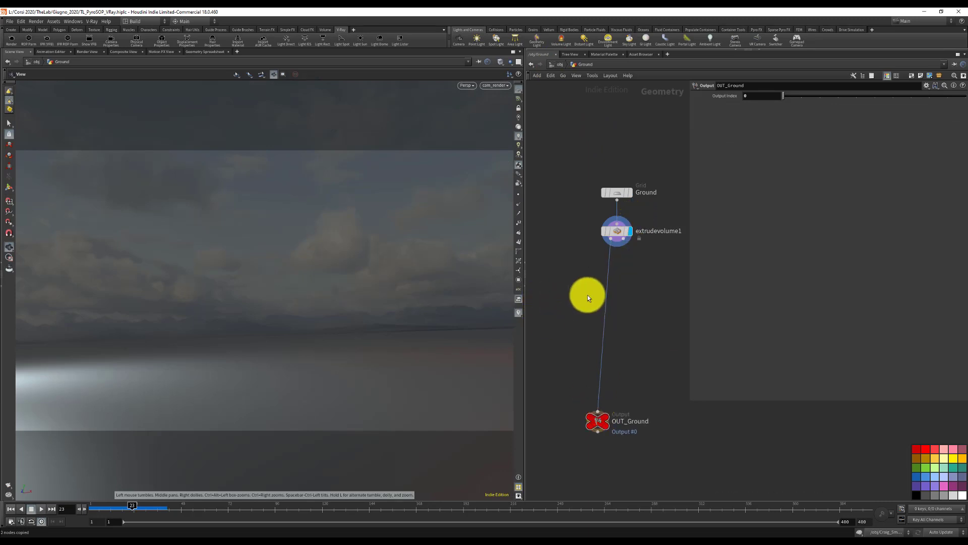
key(ctrl+v)
click(585, 310)
key(Delete)
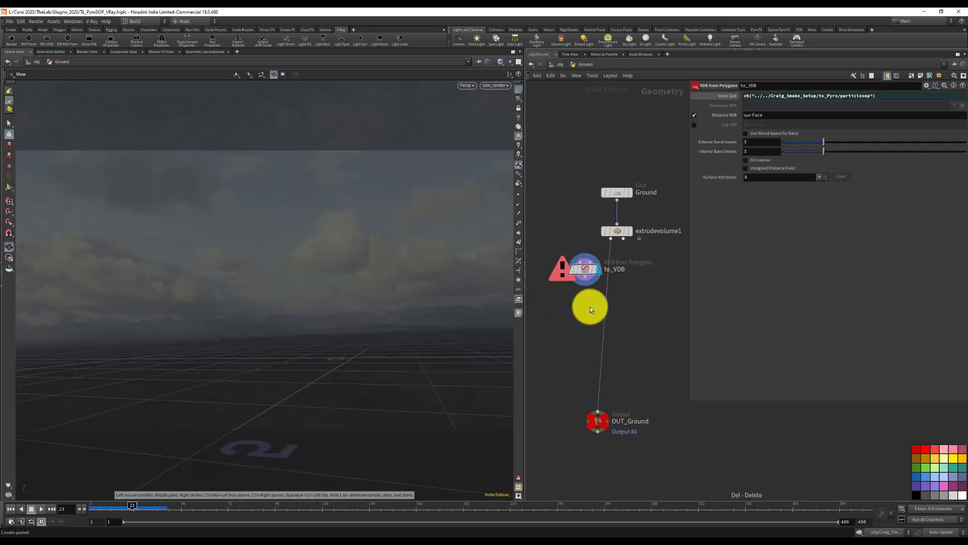
drag(590, 273, 616, 292)
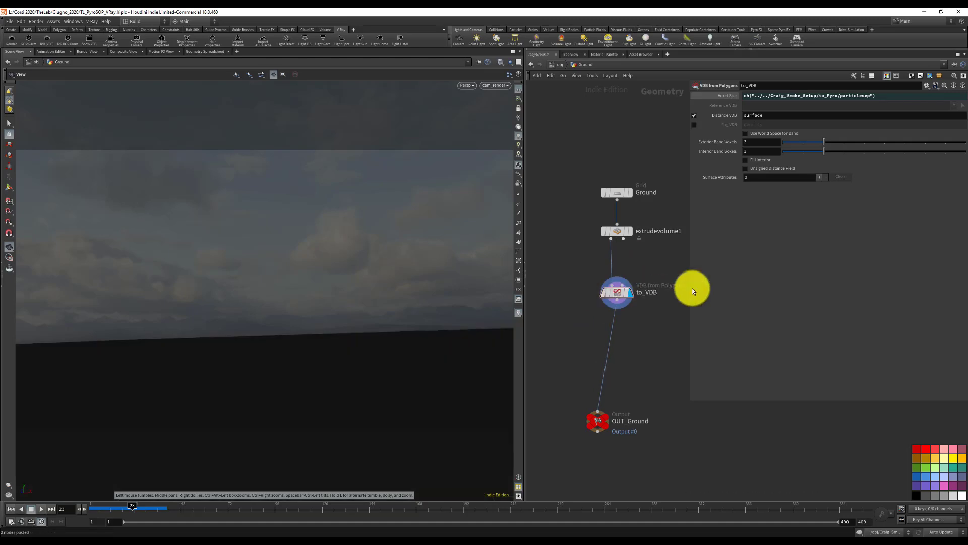
Add an Object Merge node in the Craig_Smoke_Setup network and wire it into merge1
click(558, 65)
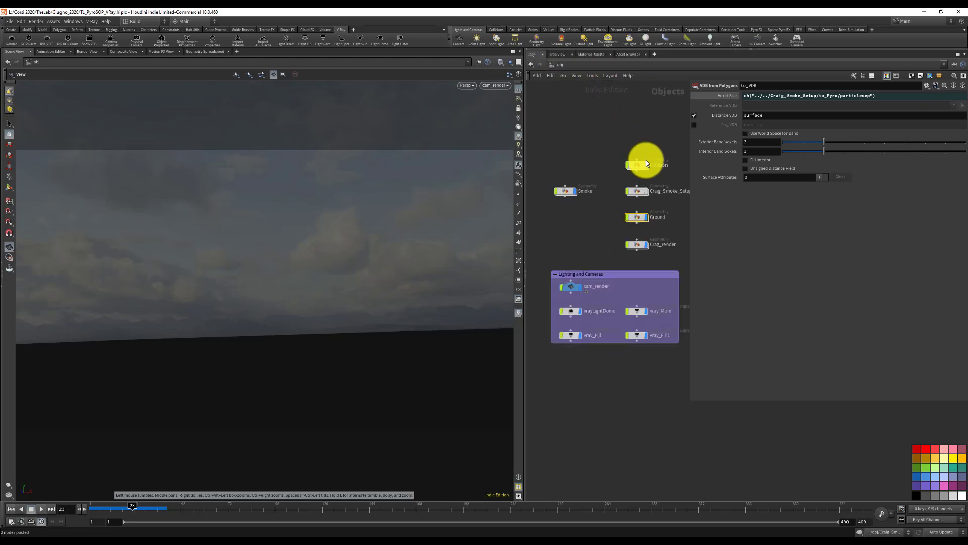
double_click(640, 192)
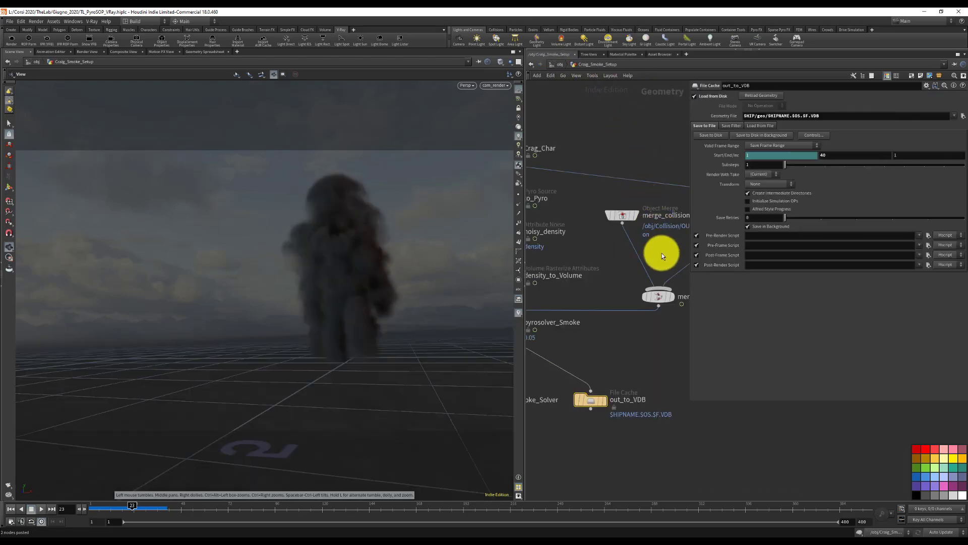
drag(526, 274, 369, 264)
middle_drag(584, 238, 517, 233)
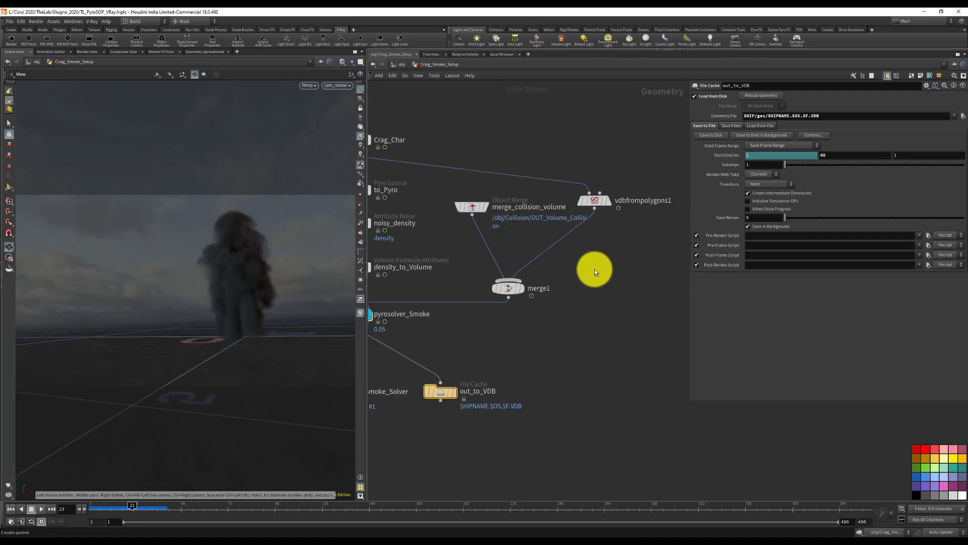
key(Tab)
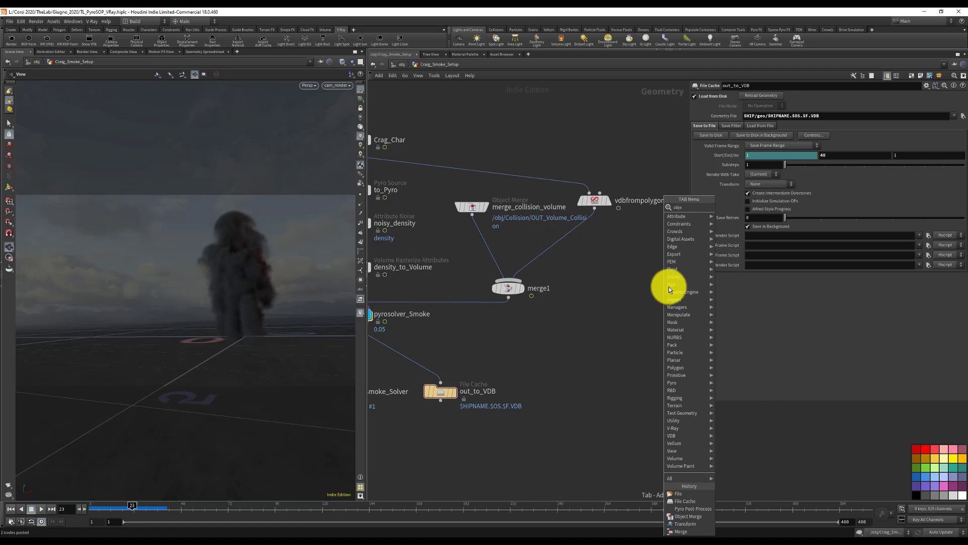
click(633, 259)
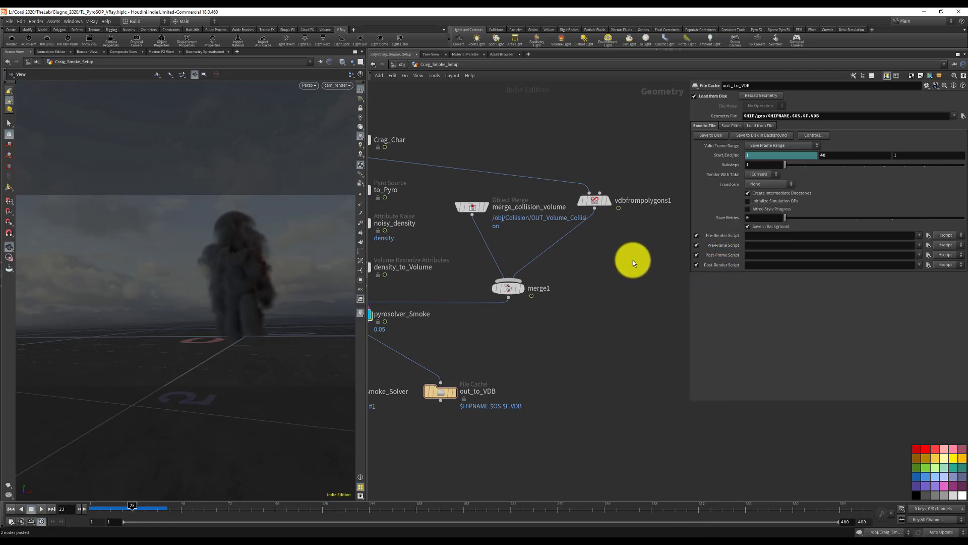
key(Tab)
text(objec)
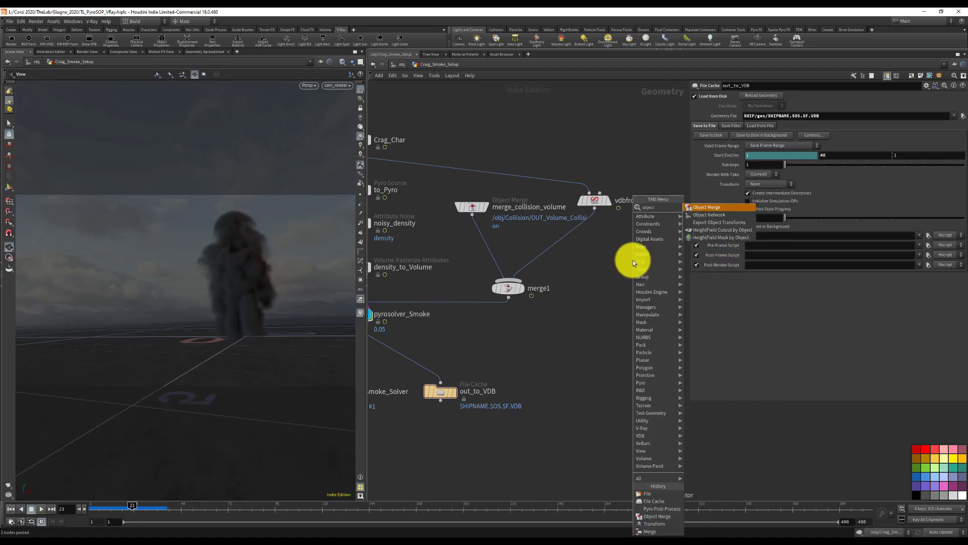
text(t)
key(Return)
click(618, 246)
drag(618, 254, 544, 276)
Rename the new Object Merge merge_Ground, set its object to /obj/Ground/OUT_Ground, and display it
double_click(672, 250)
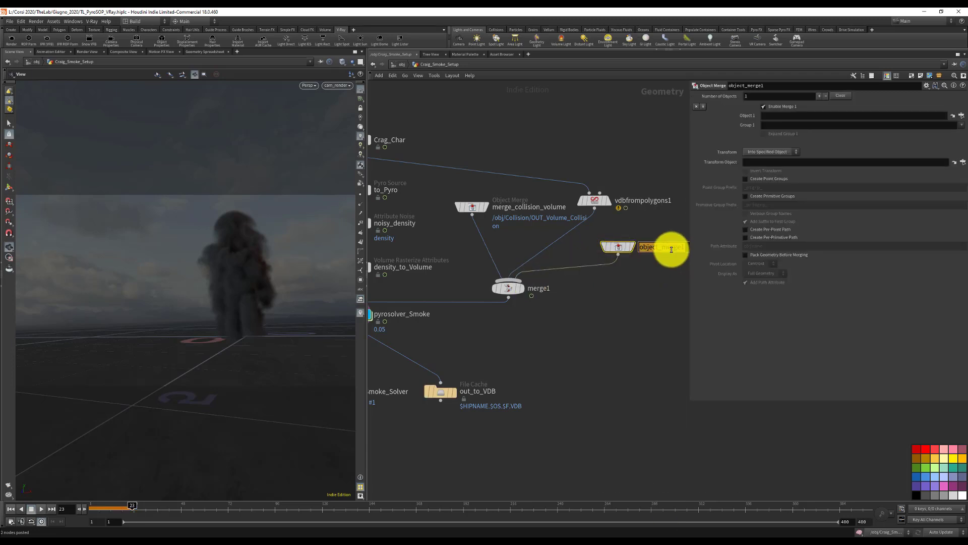
text(merge_Ground)
key(Return)
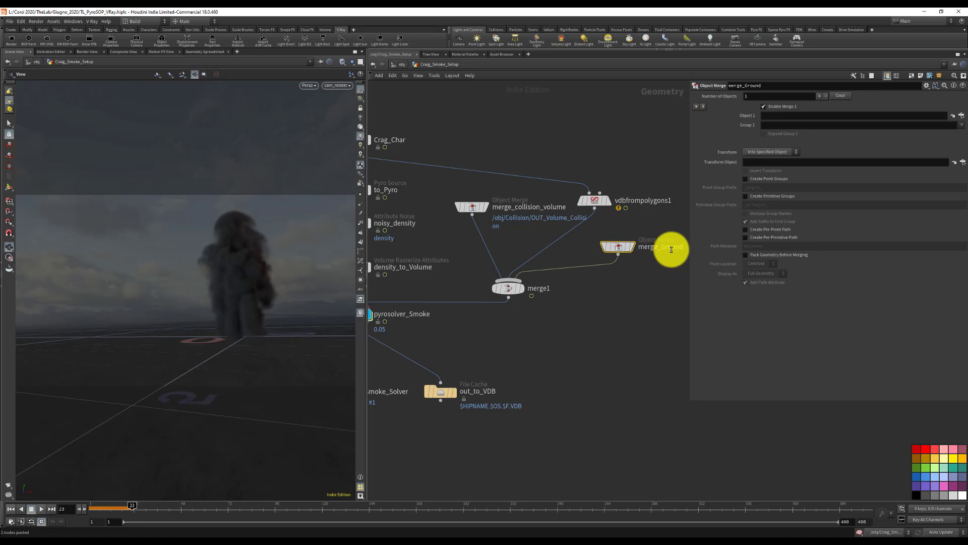
click(961, 116)
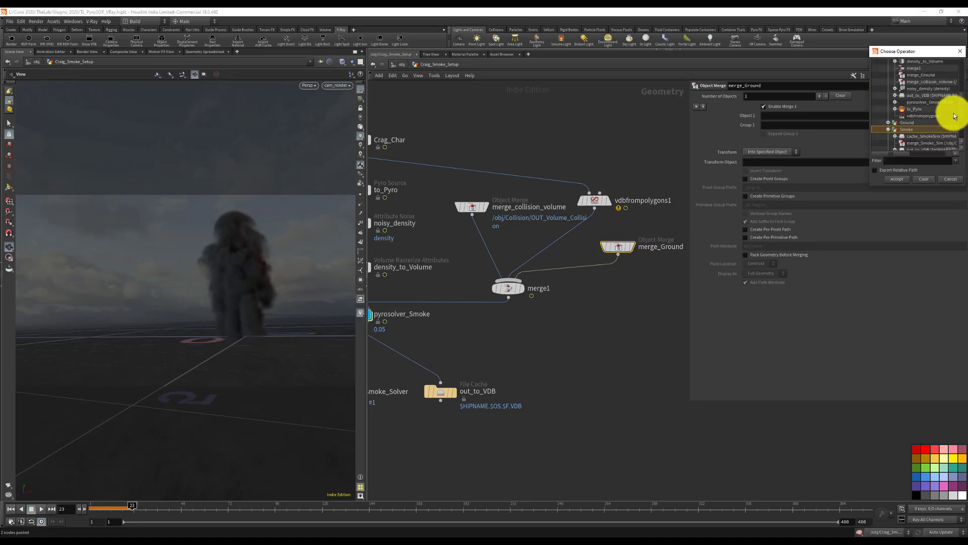
click(889, 124)
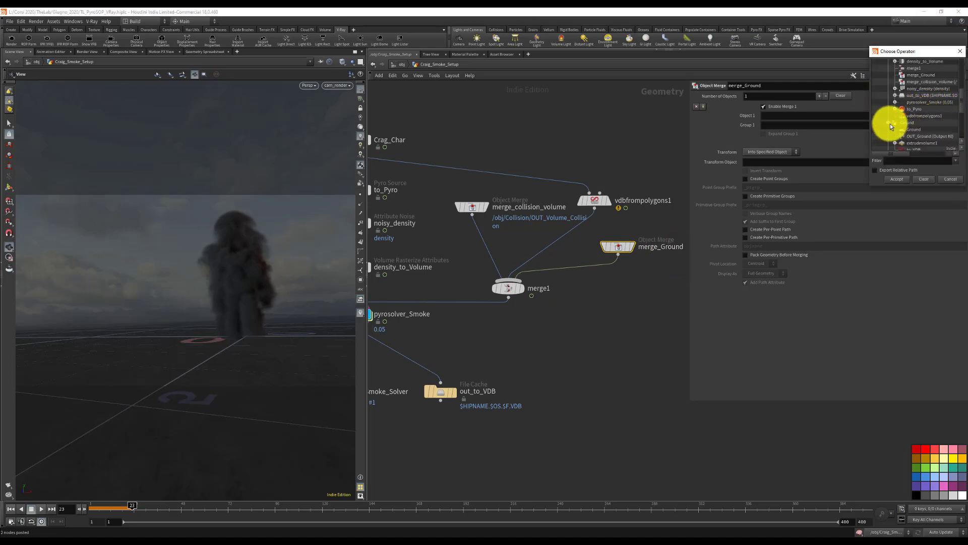
double_click(947, 135)
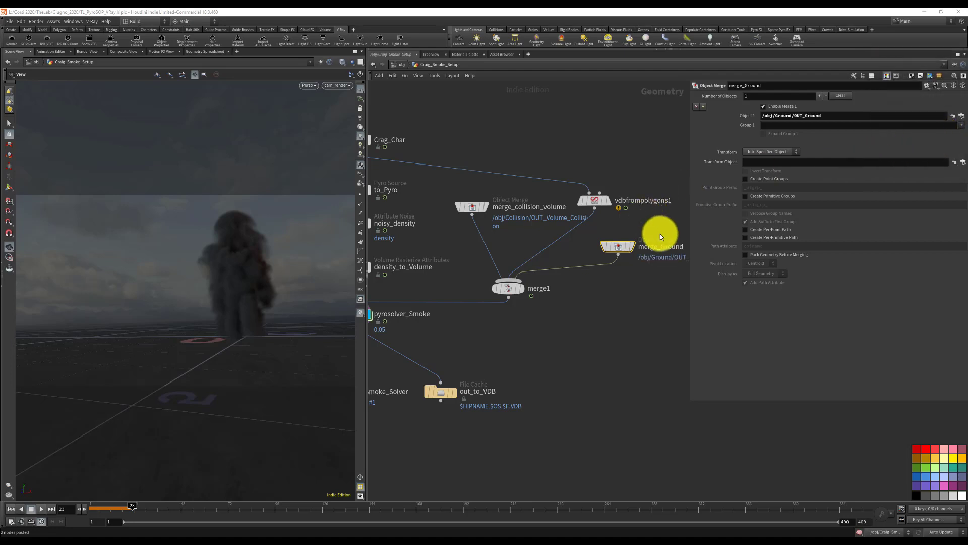
mouse_move(616, 247)
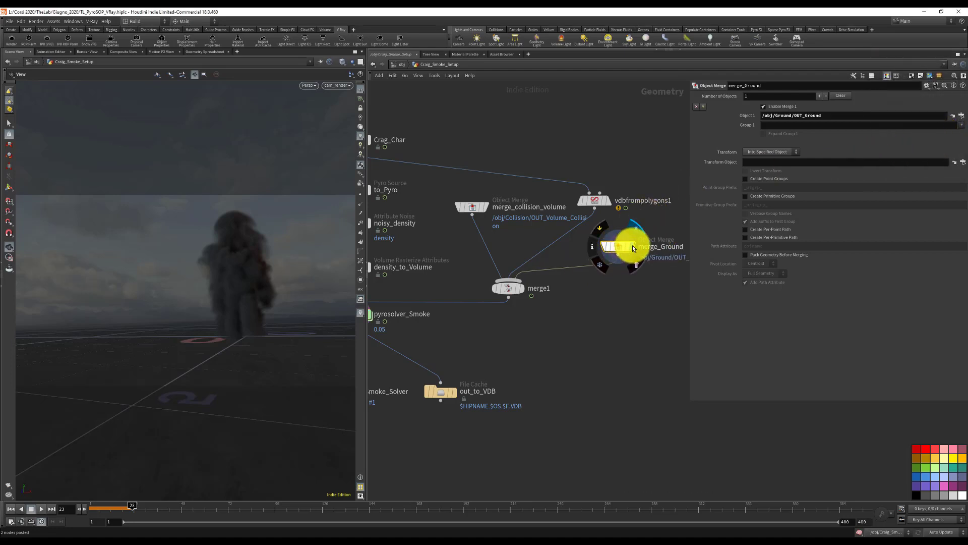
click(632, 245)
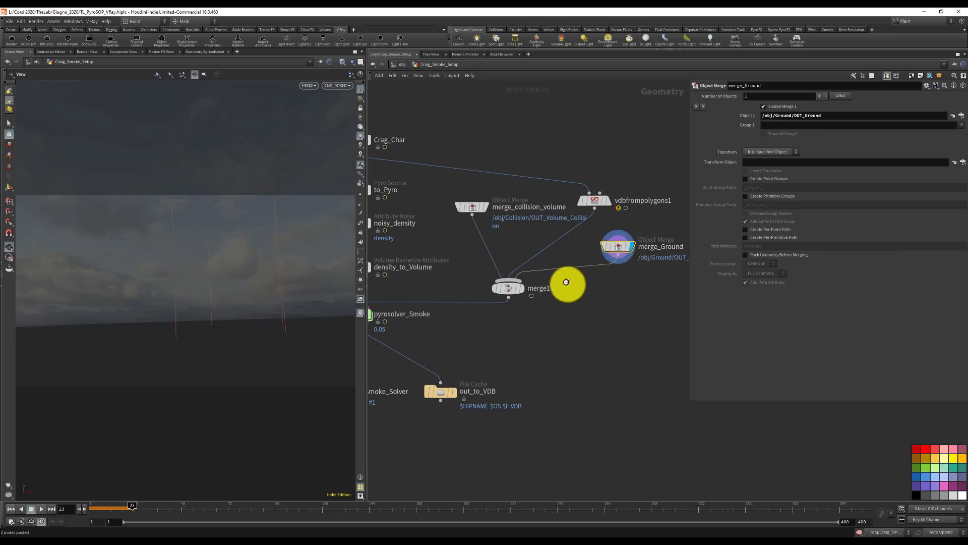
Return to frame 1 and display the out_to_VDB file cache node
click(14, 512)
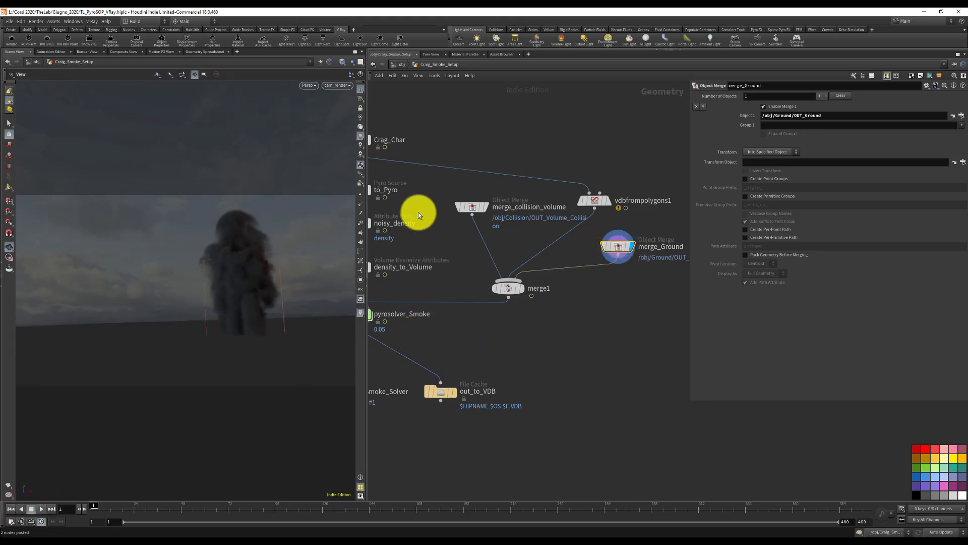
click(444, 393)
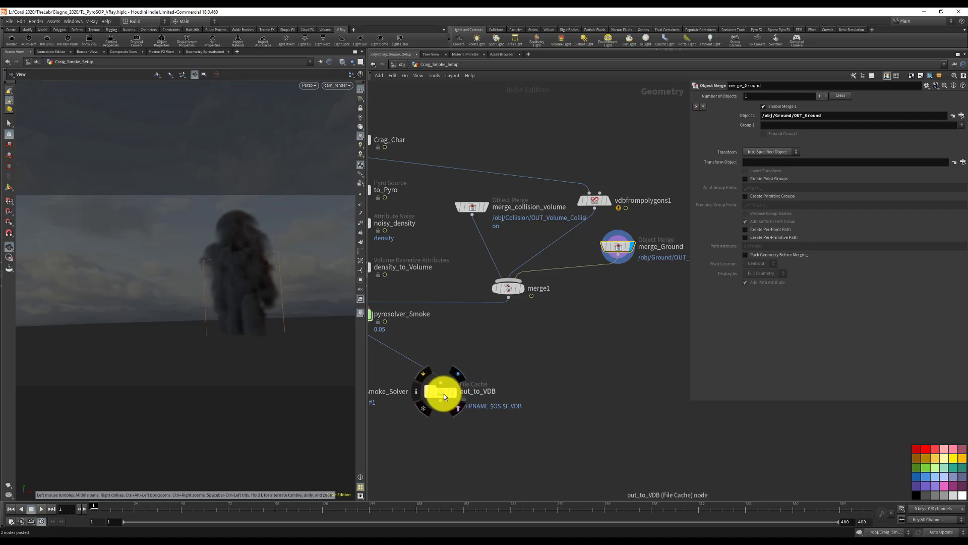
click(454, 392)
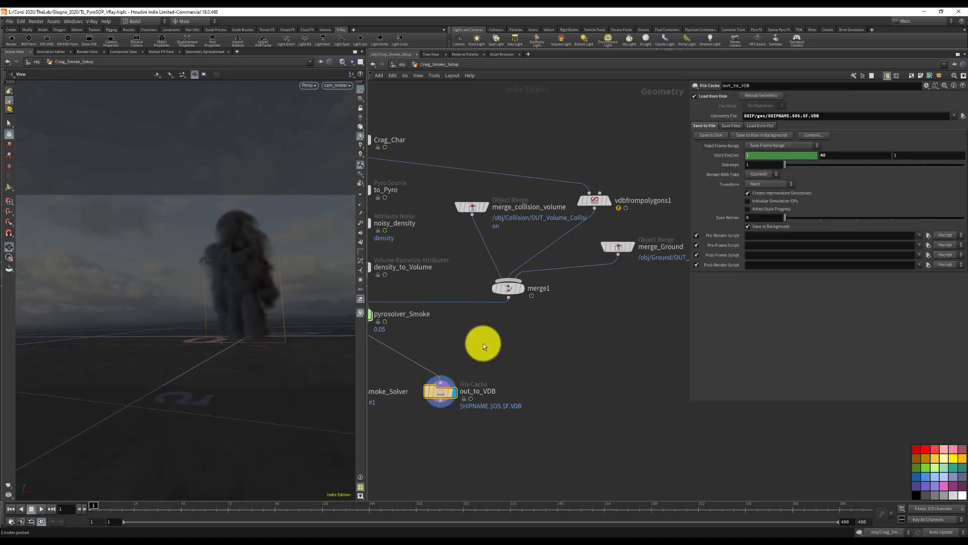
Save the scene file and write the out_to_VDB cache to disk for frames 1 to 40
key(ctrl+s)
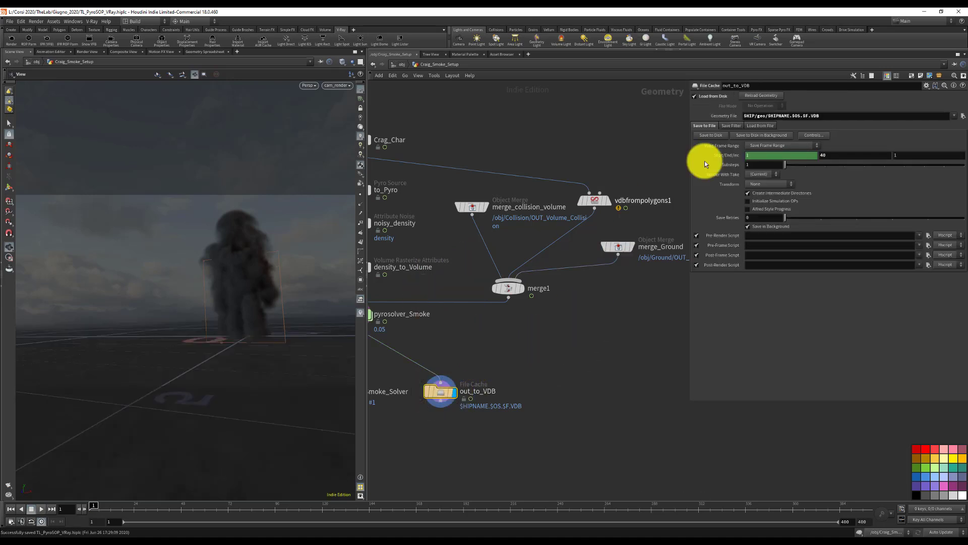
click(706, 134)
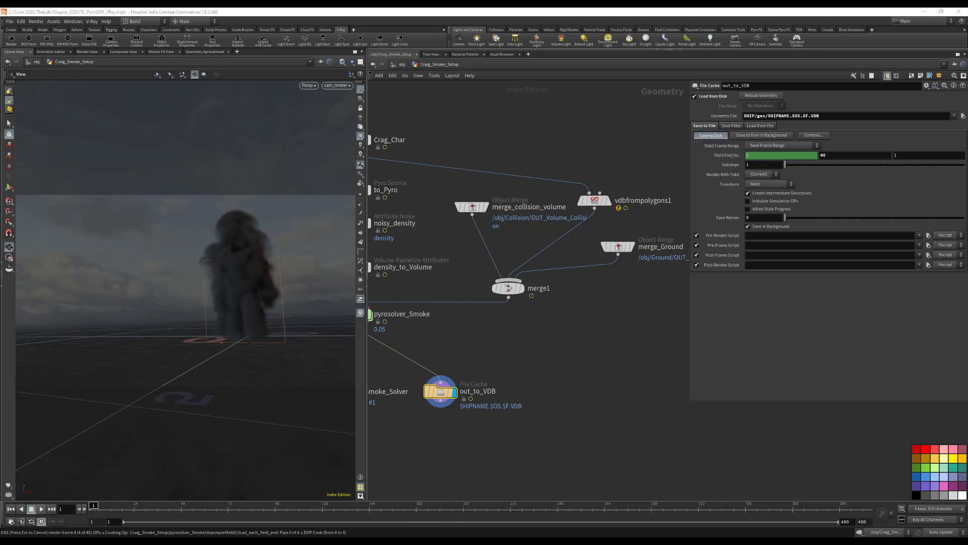
click(599, 402)
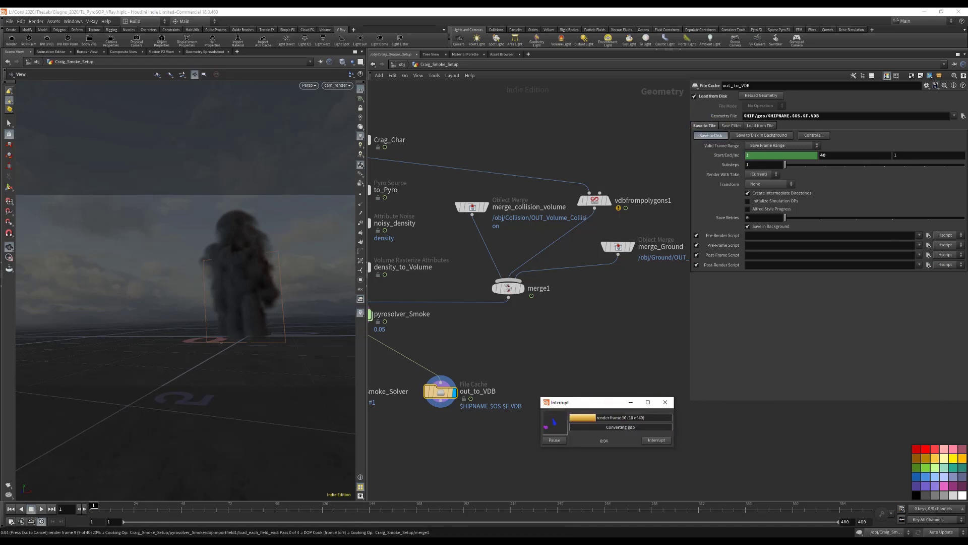
click(786, 261)
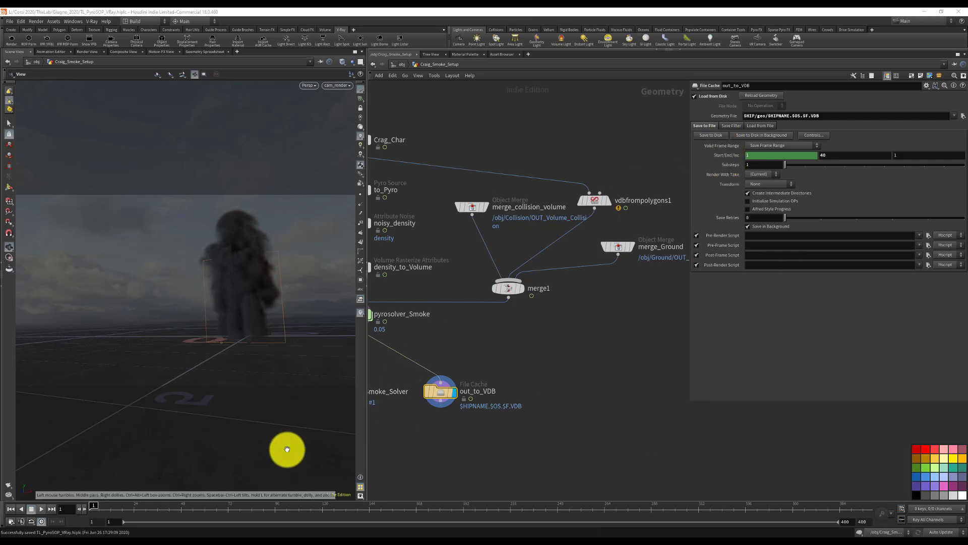
Examine the re-cached smoke in the Smoke network and the geometry in the Collision network
click(402, 64)
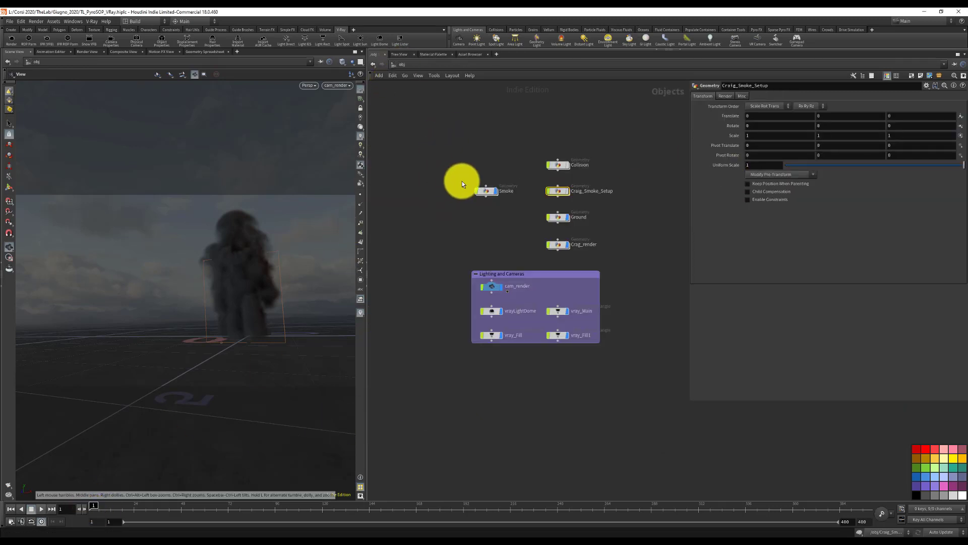
double_click(487, 191)
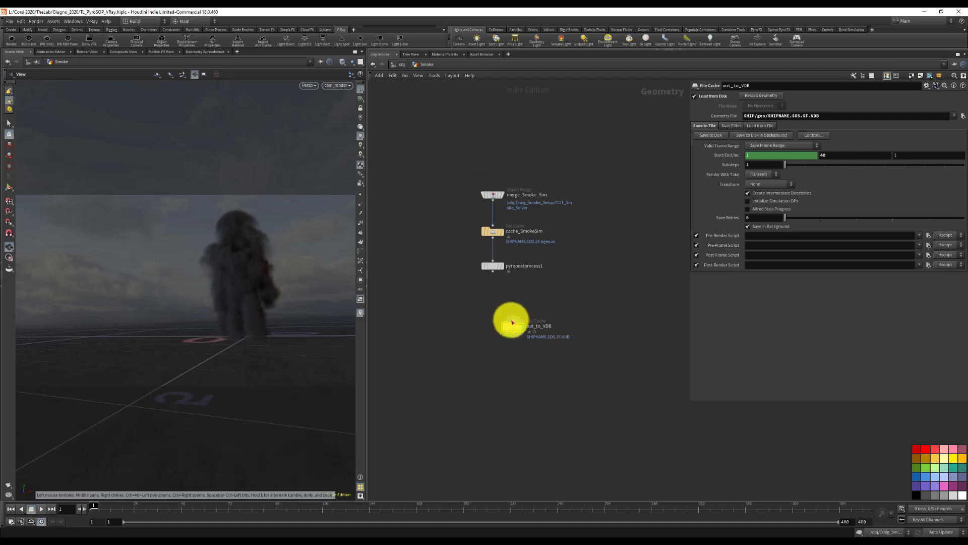
drag(97, 506, 52, 469)
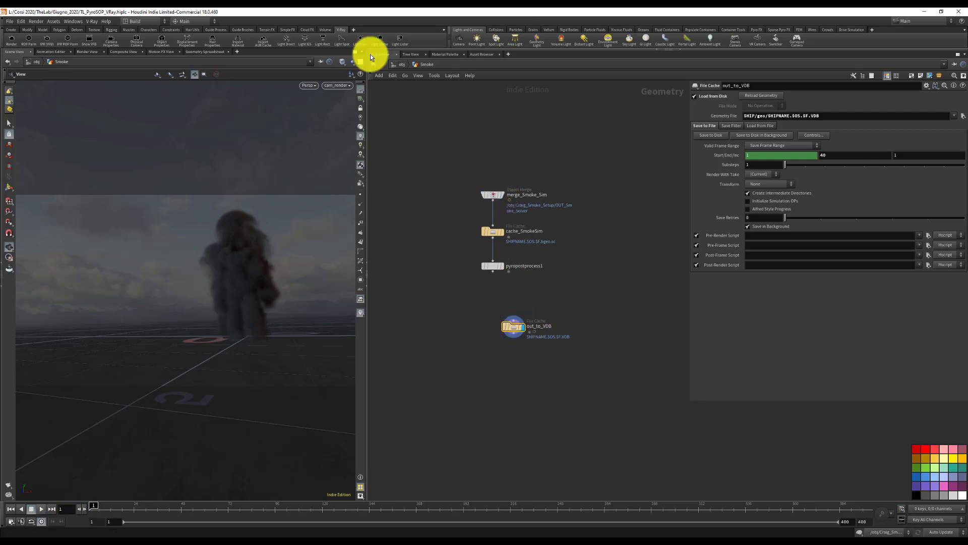
click(395, 65)
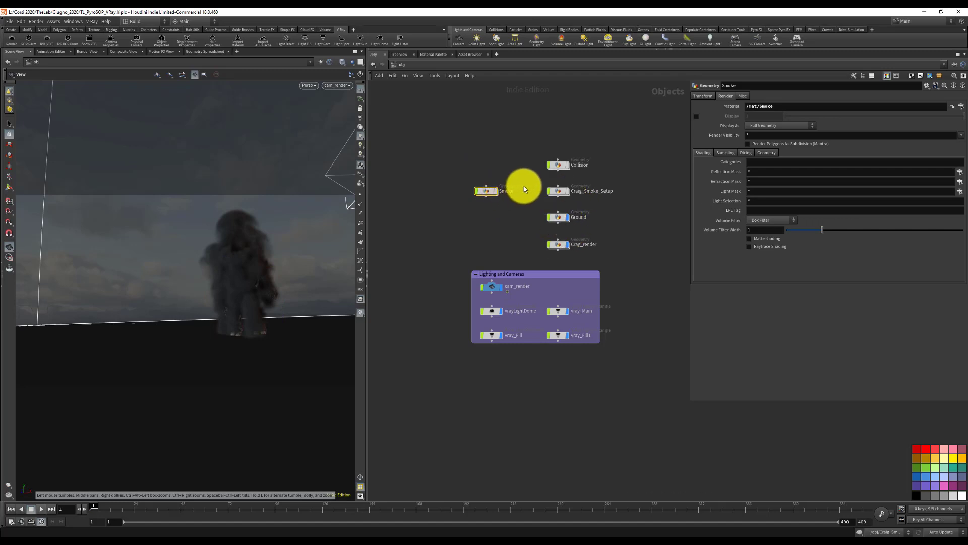
double_click(558, 165)
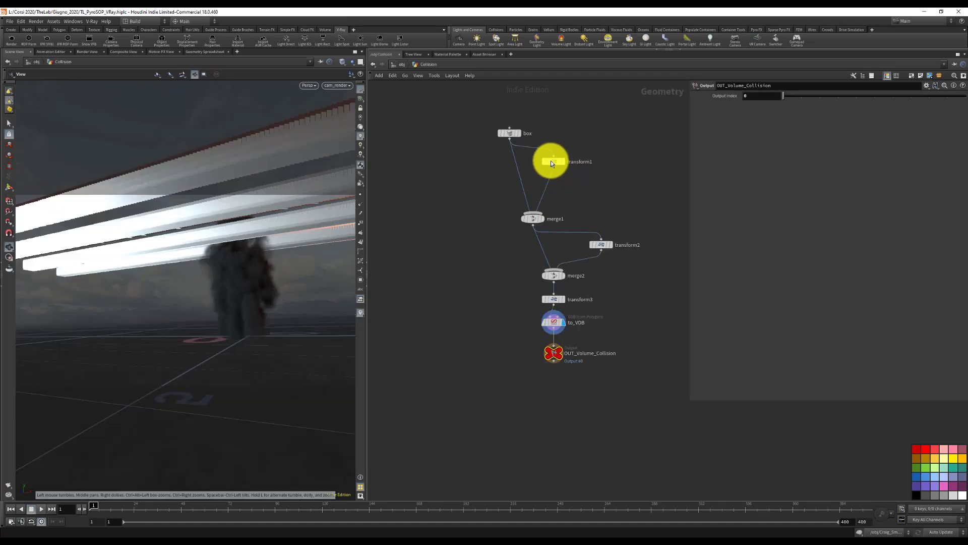
click(399, 65)
click(485, 190)
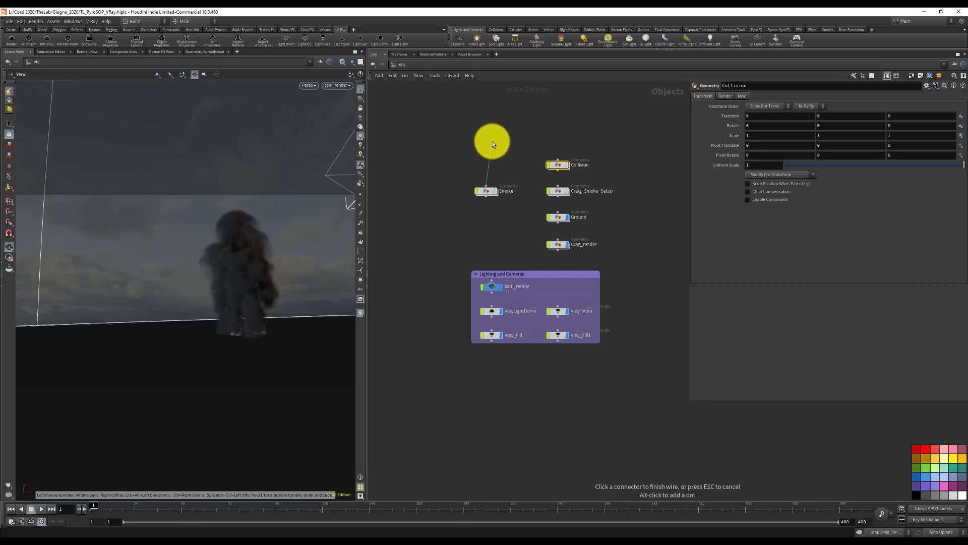
double_click(487, 192)
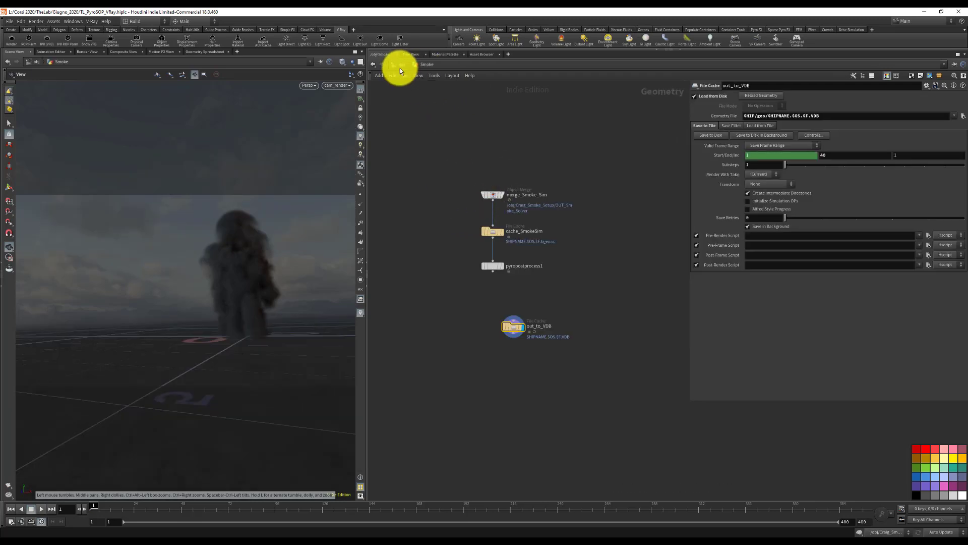
Display the Crag_Char node inside the Craig_Smoke_Setup network
click(400, 67)
double_click(556, 192)
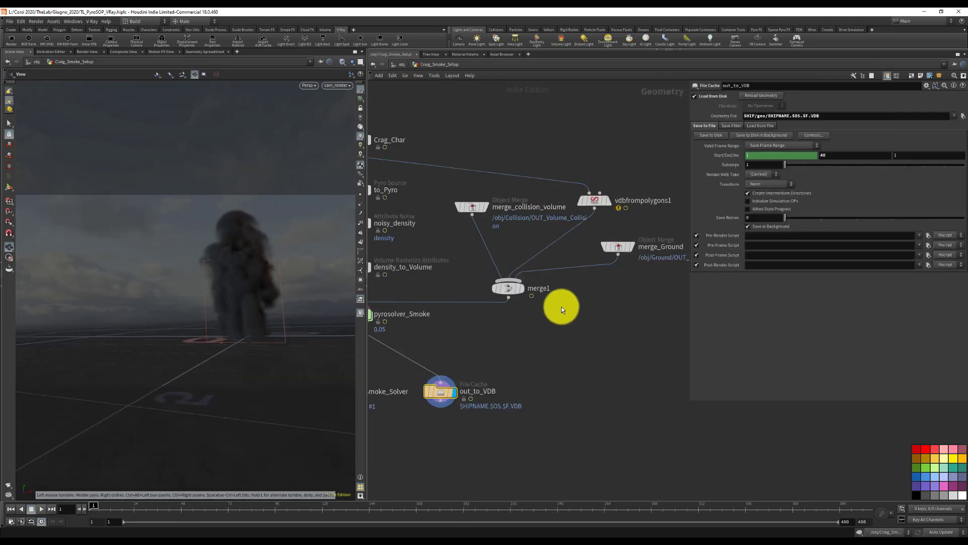
key(h)
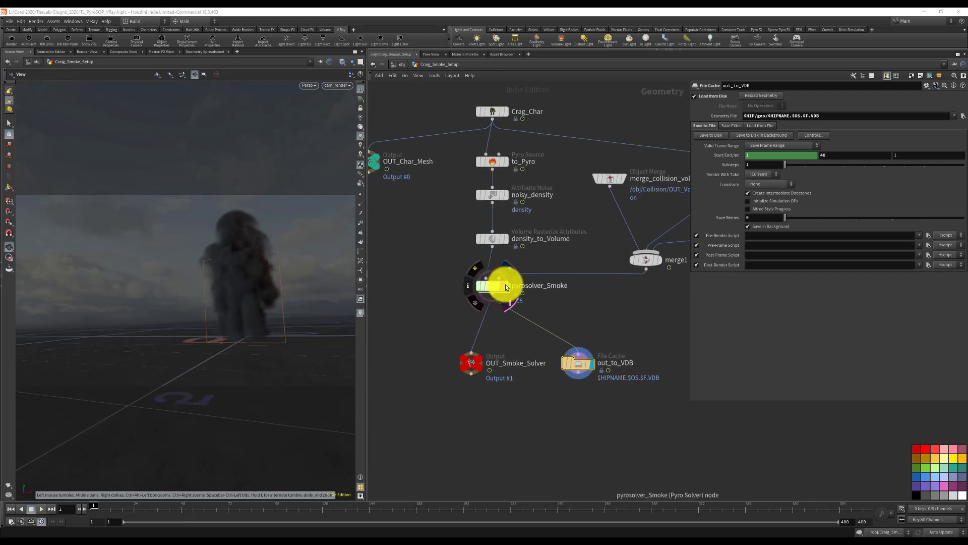
click(507, 112)
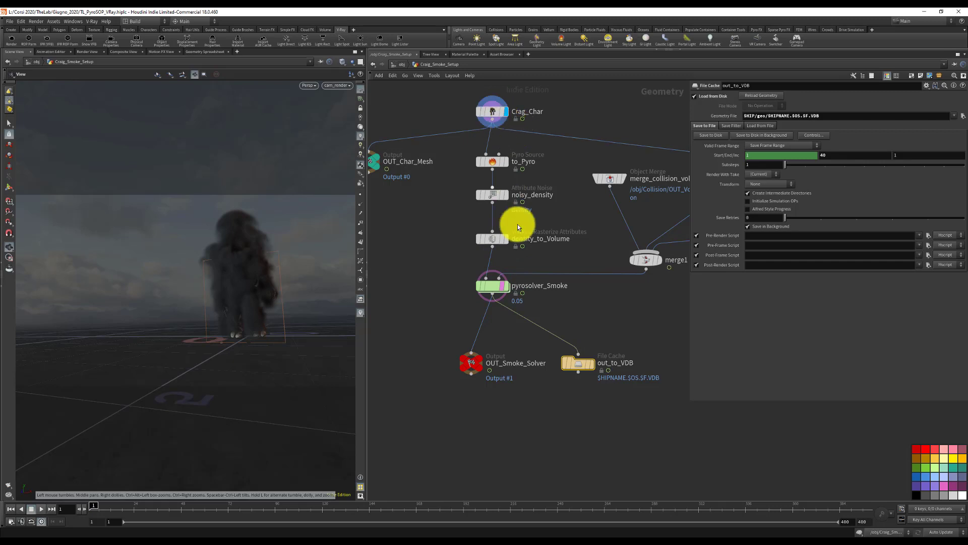
click(502, 112)
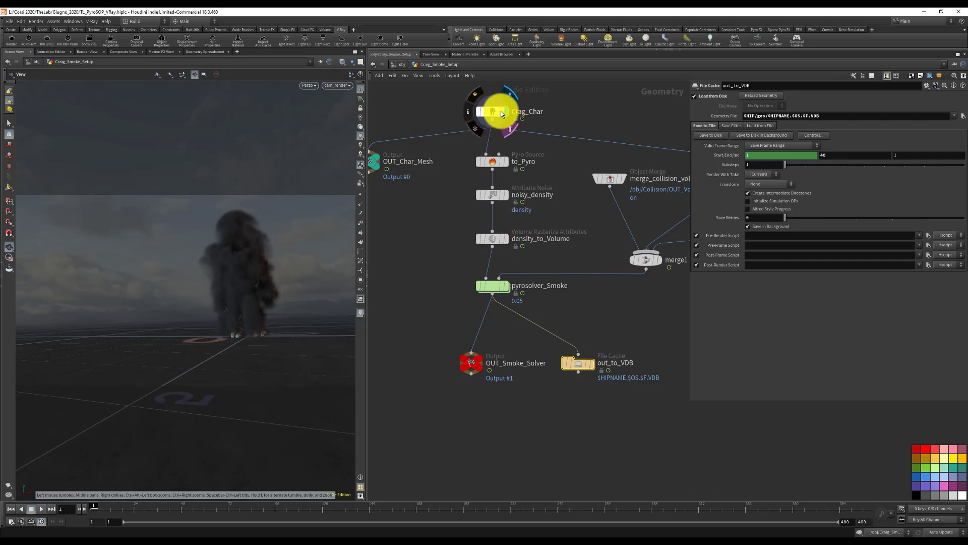
Return to the Smoke network and switch the viewport to high-quality lighting with shadows
click(399, 63)
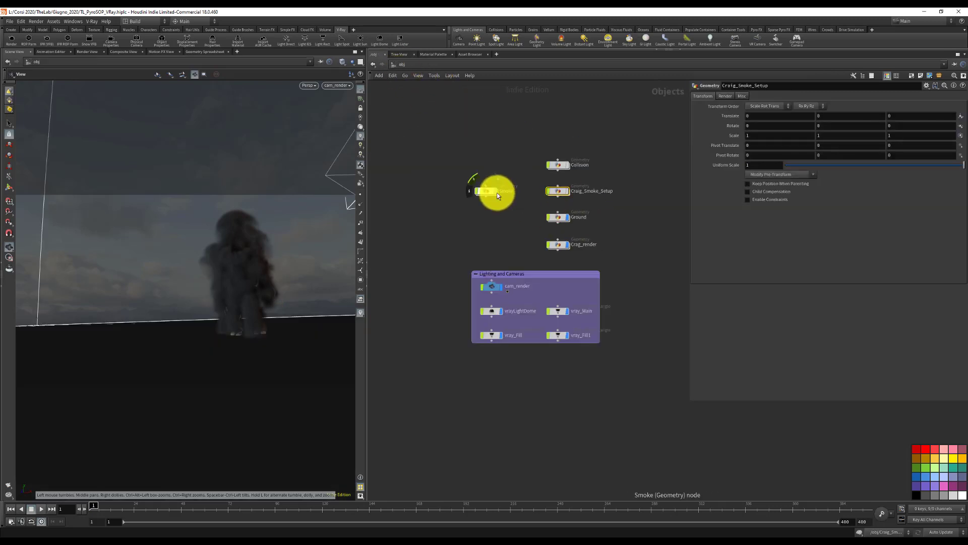
double_click(482, 190)
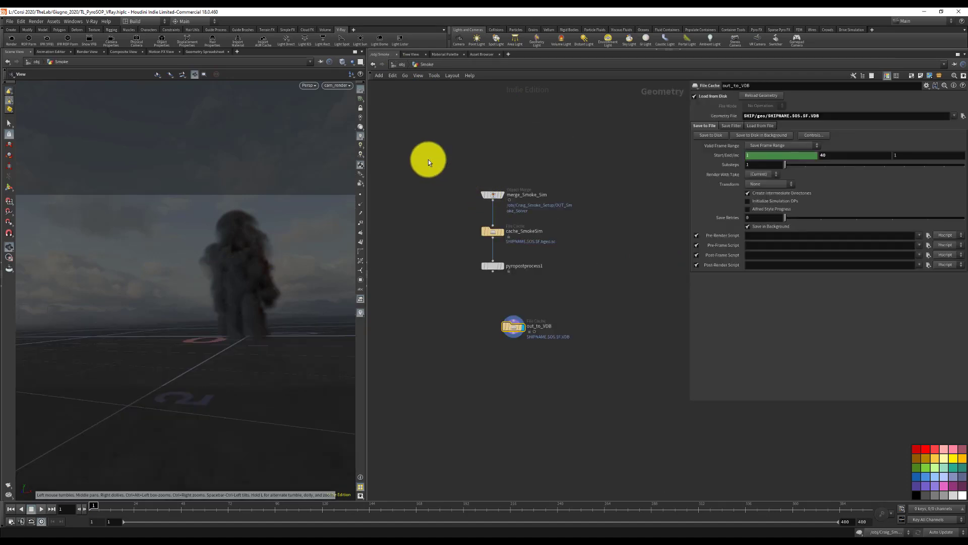
click(360, 128)
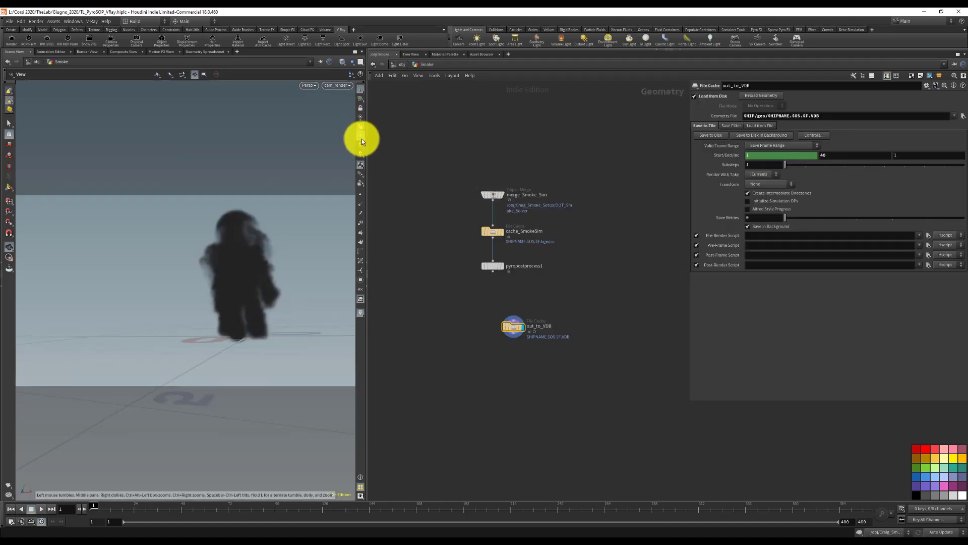
click(361, 143)
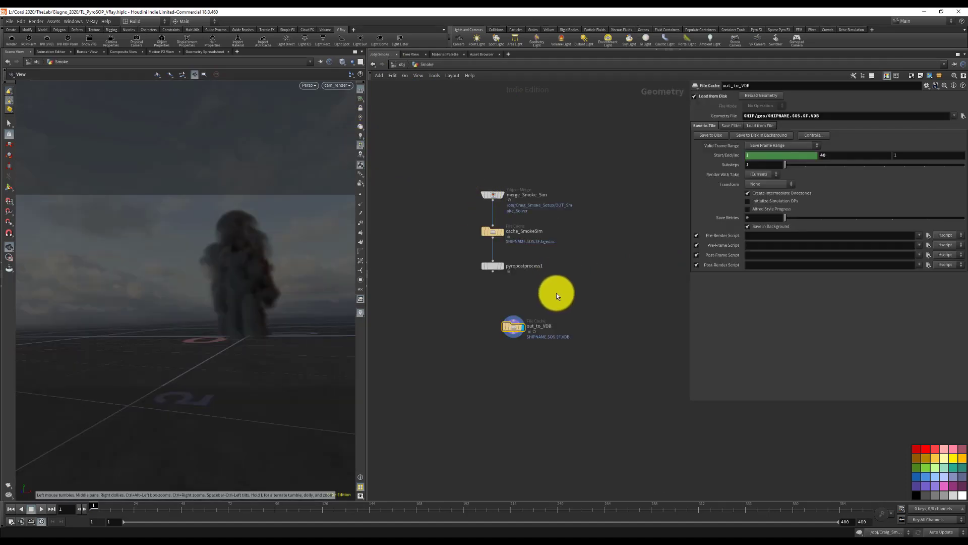
Inspect the out_to_VDB smoke in the viewport by scrubbing through the opening frames, and return to frame 1
click(525, 328)
click(343, 62)
click(353, 73)
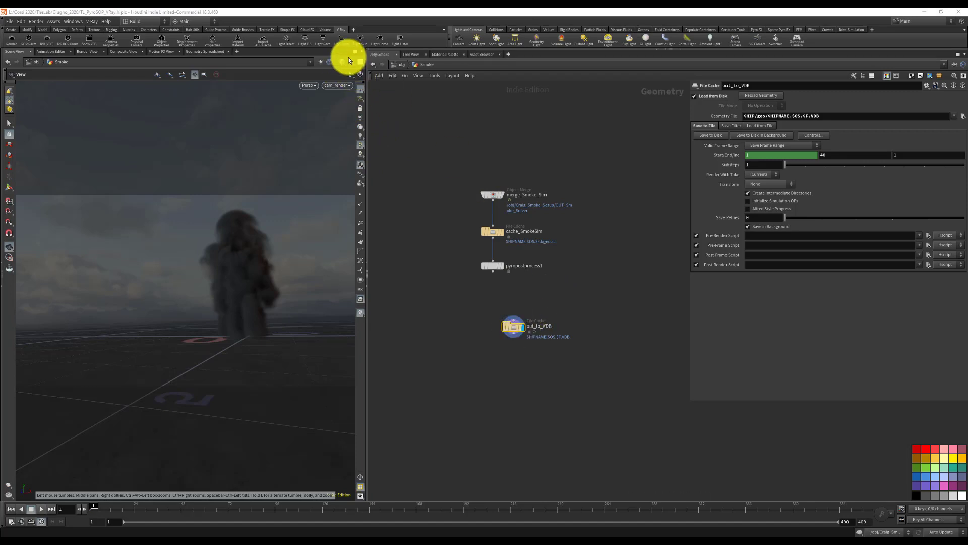
click(352, 61)
click(360, 84)
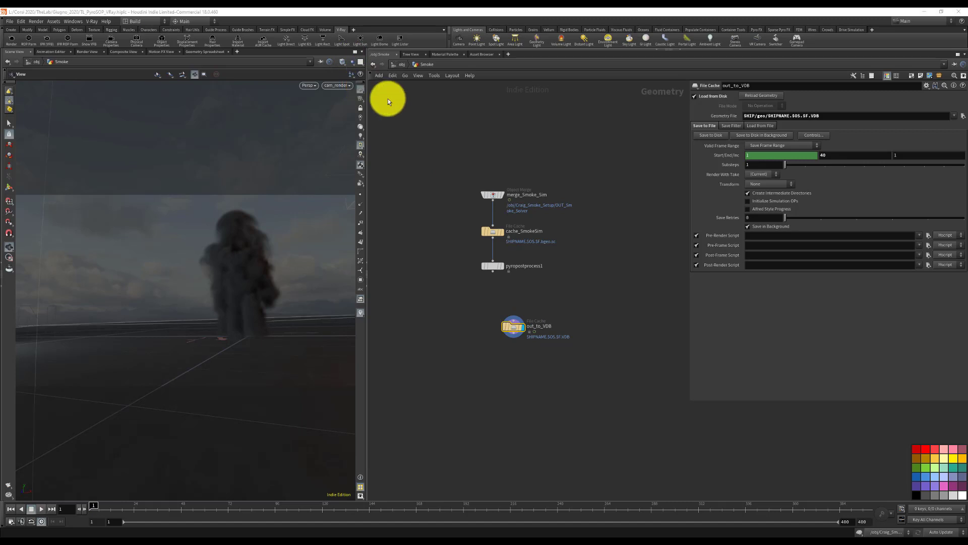
mouse_move(517, 329)
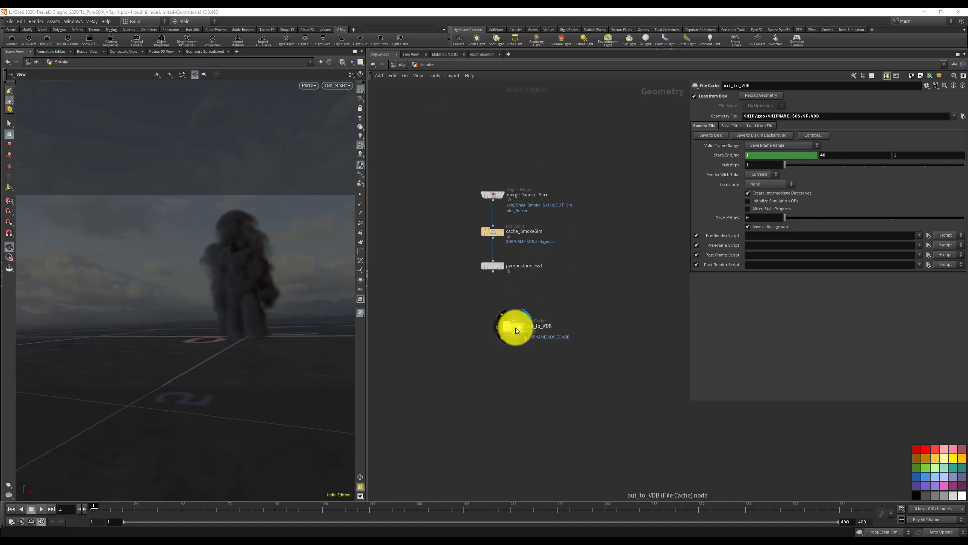
click(96, 506)
drag(126, 505, 94, 500)
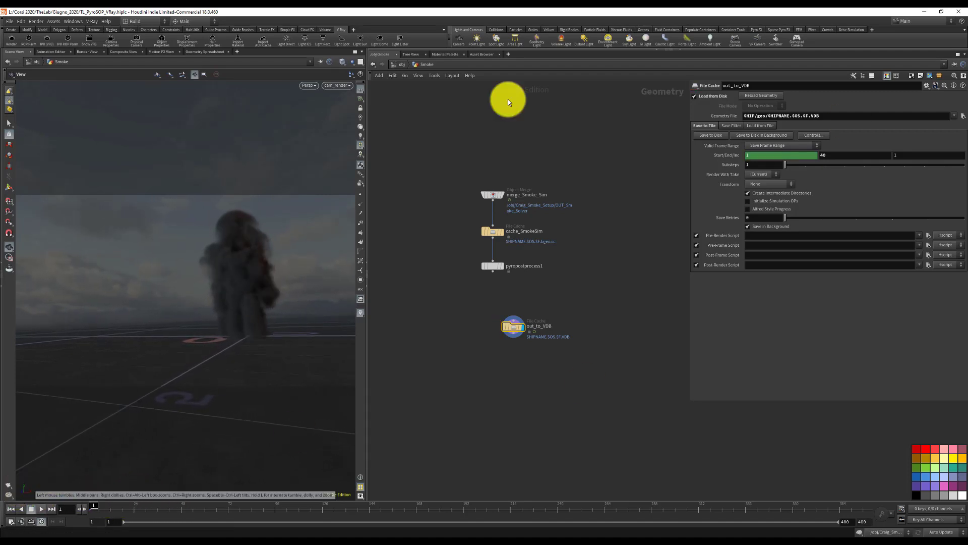
Start the interactive V-Ray render through cam_render and go to frame 40
click(87, 51)
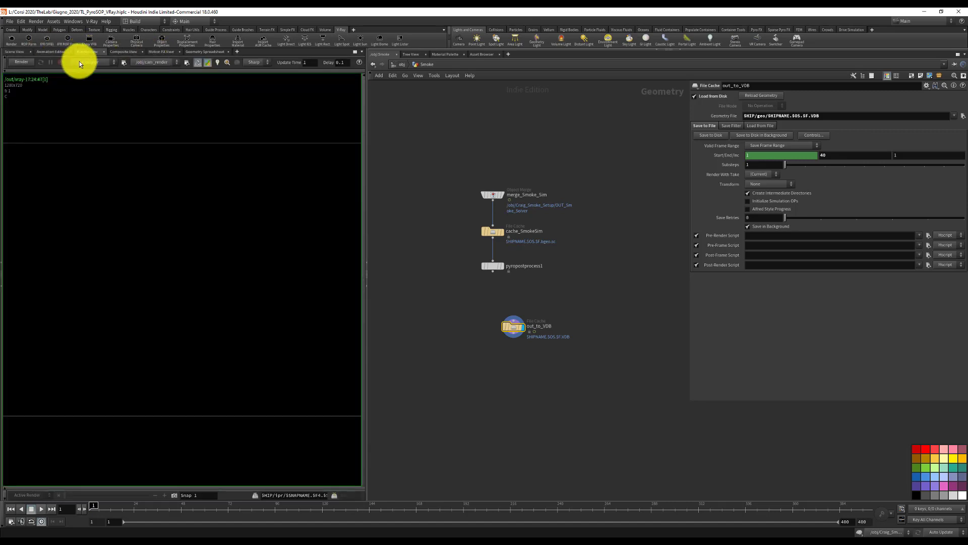
click(23, 62)
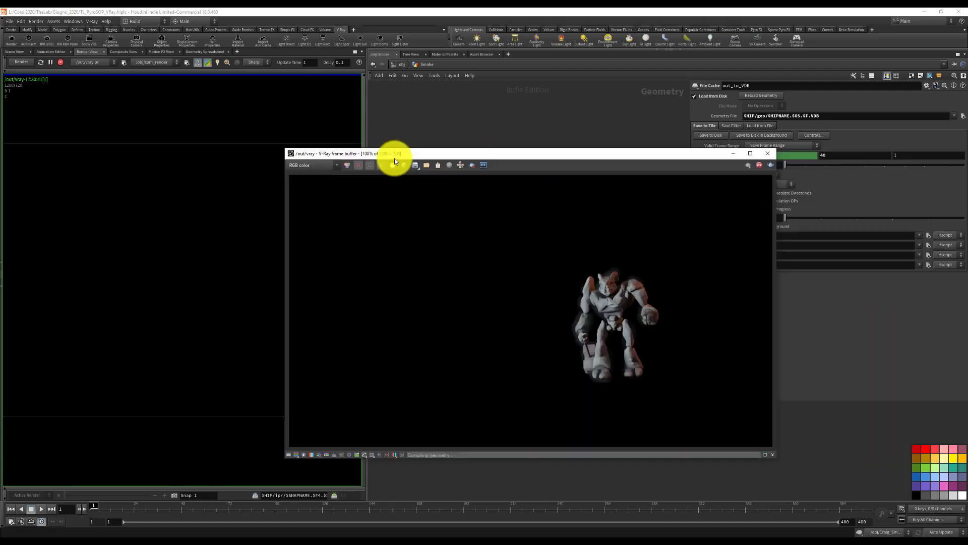
click(65, 507)
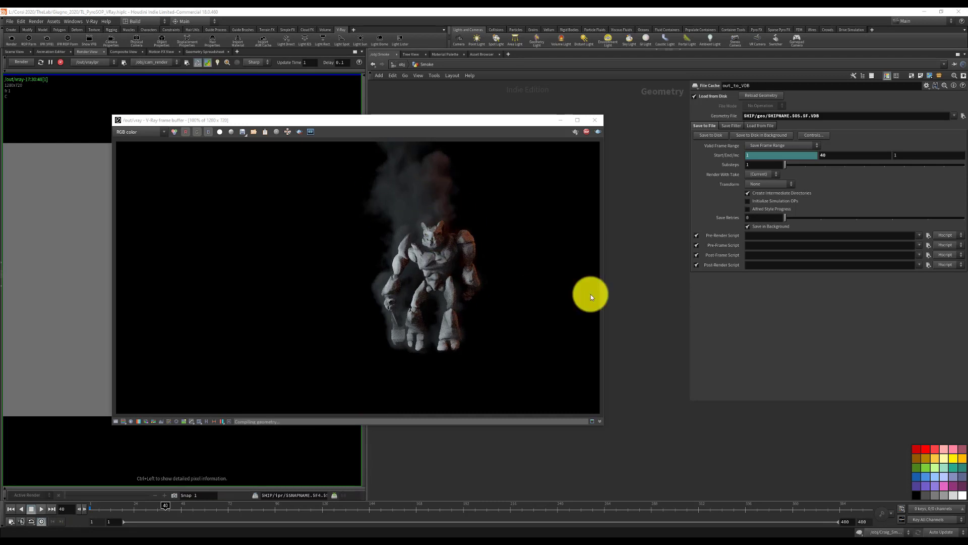
Open the Smoke object's assigned material and enable Use Opacity Ramp on its smoke_Volume shader
click(397, 65)
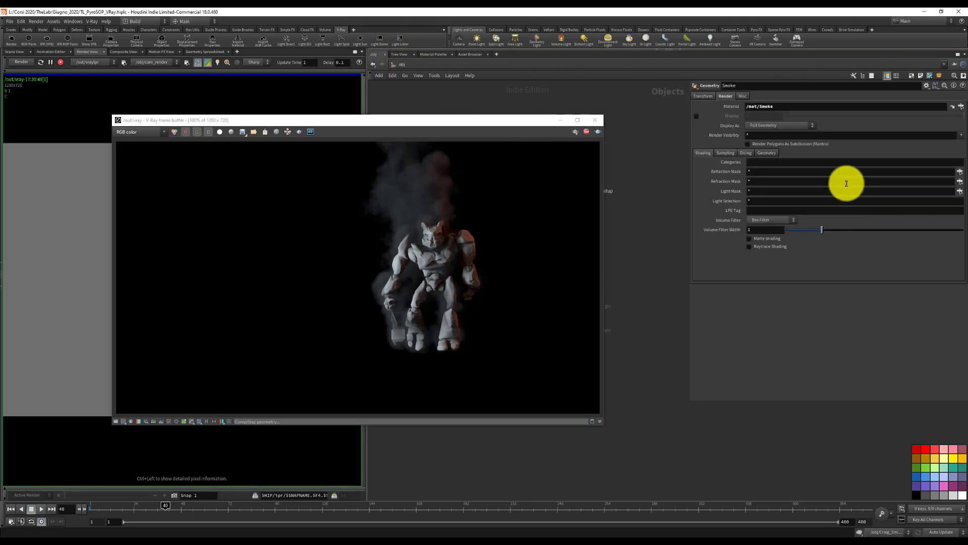
click(956, 108)
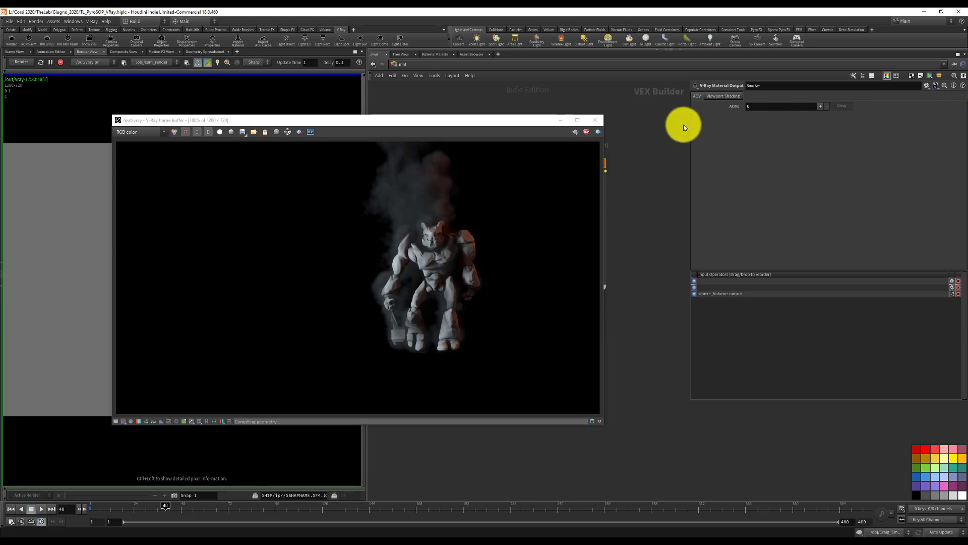
drag(535, 122, 440, 135)
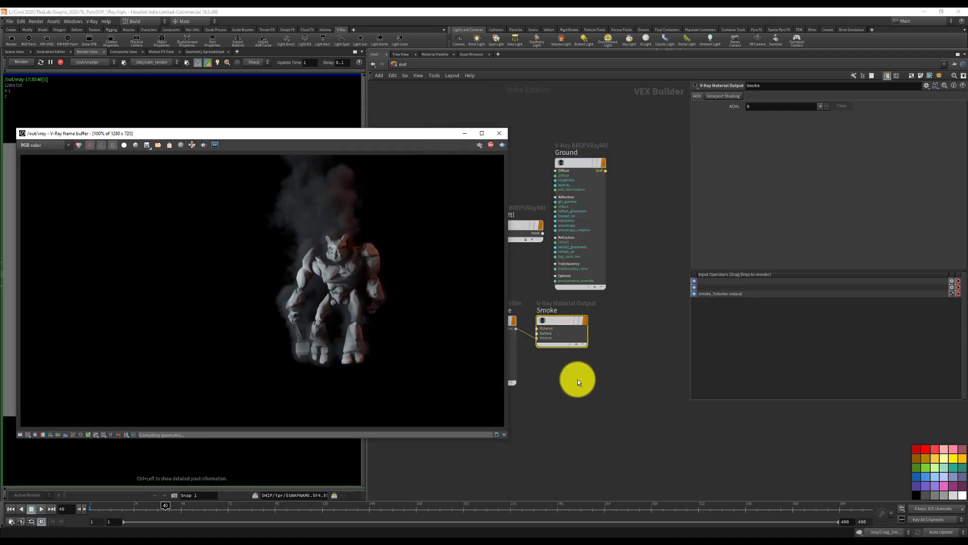
middle_drag(577, 380, 652, 370)
click(557, 313)
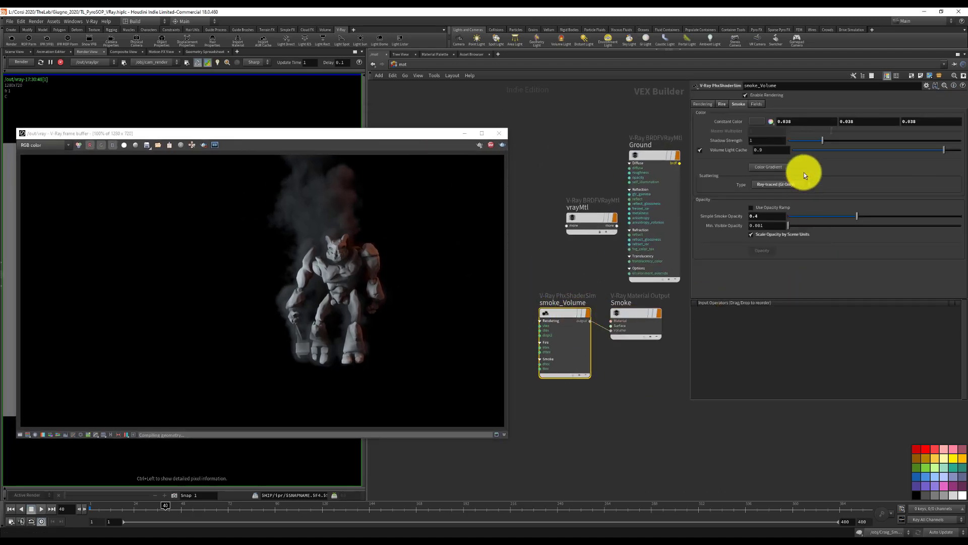
double_click(772, 226)
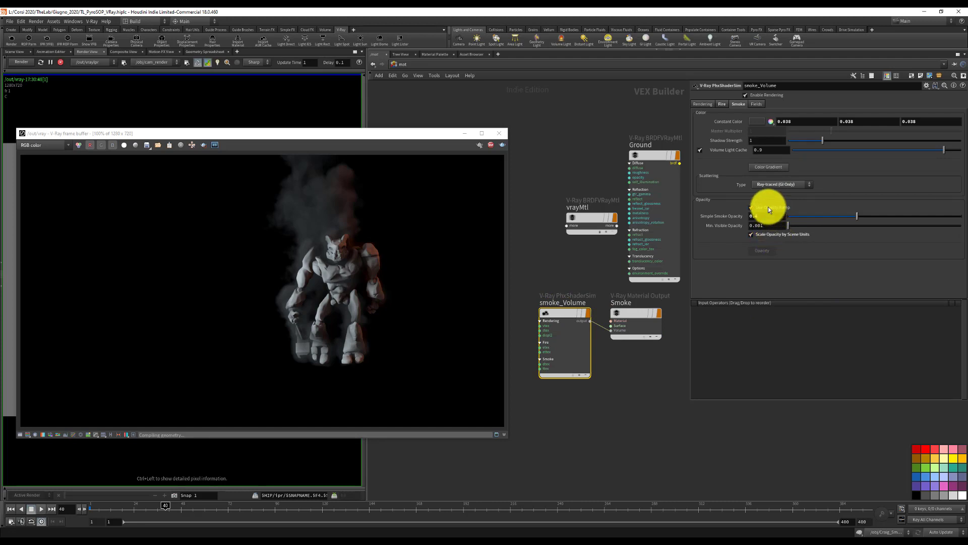
click(767, 206)
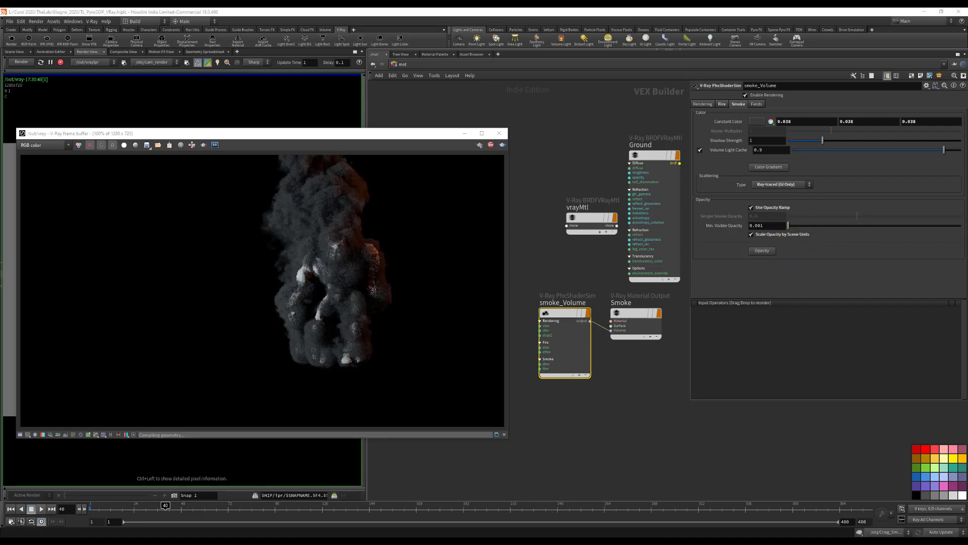
Open the smoke opacity ramp, add a middle point at about 0.32, 0.15, and lower the end point to about 0.82
click(762, 251)
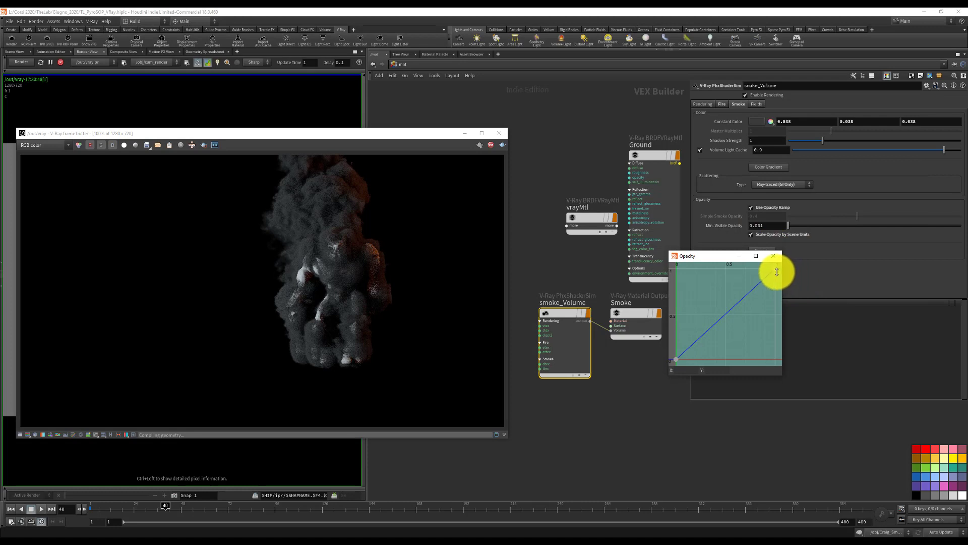
drag(776, 271, 763, 284)
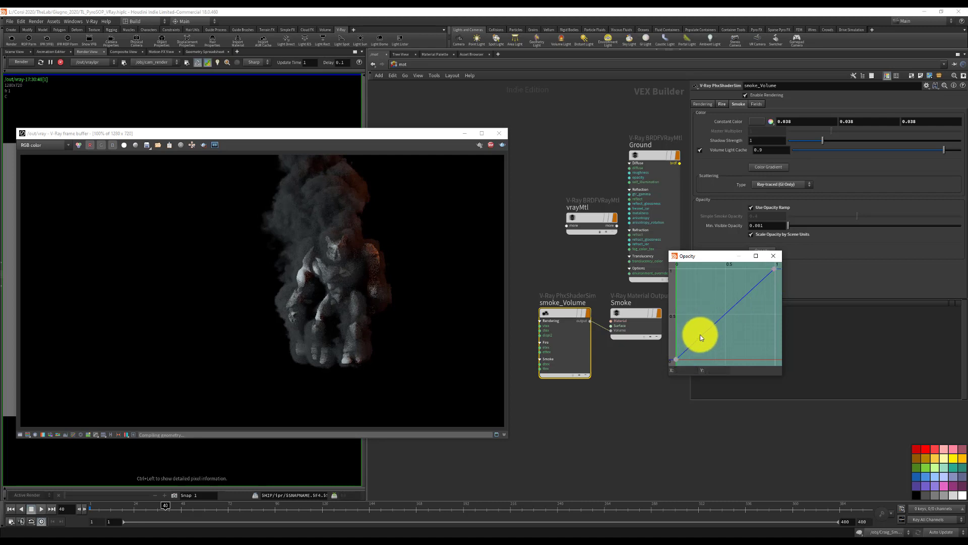
drag(704, 335, 715, 345)
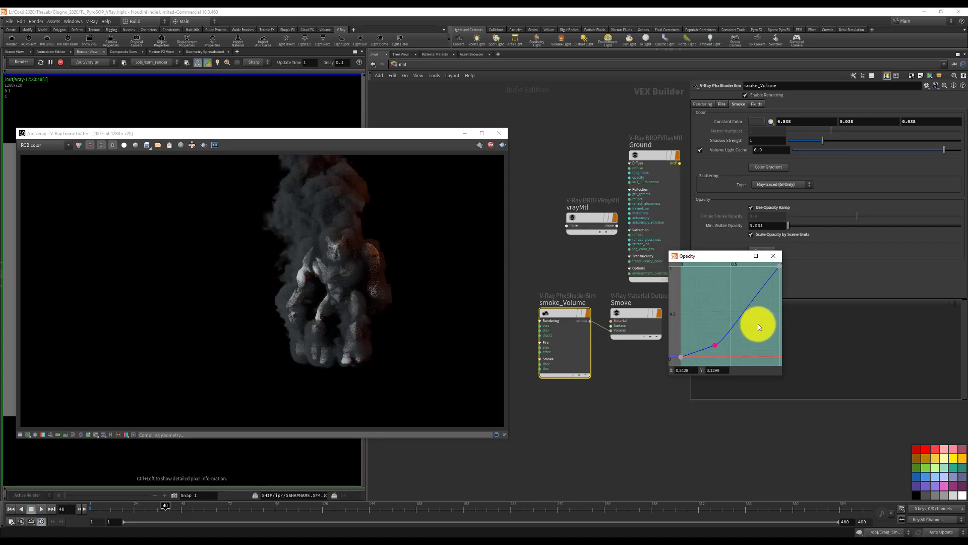
drag(715, 345, 712, 343)
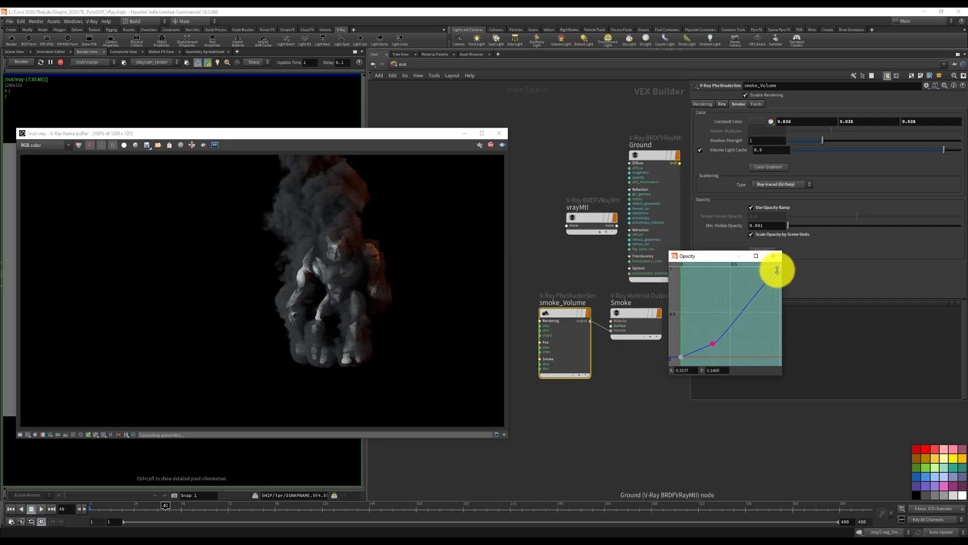
mouse_move(780, 265)
mouse_down()
mouse_move(780, 295)
mouse_move(780, 283)
mouse_up()
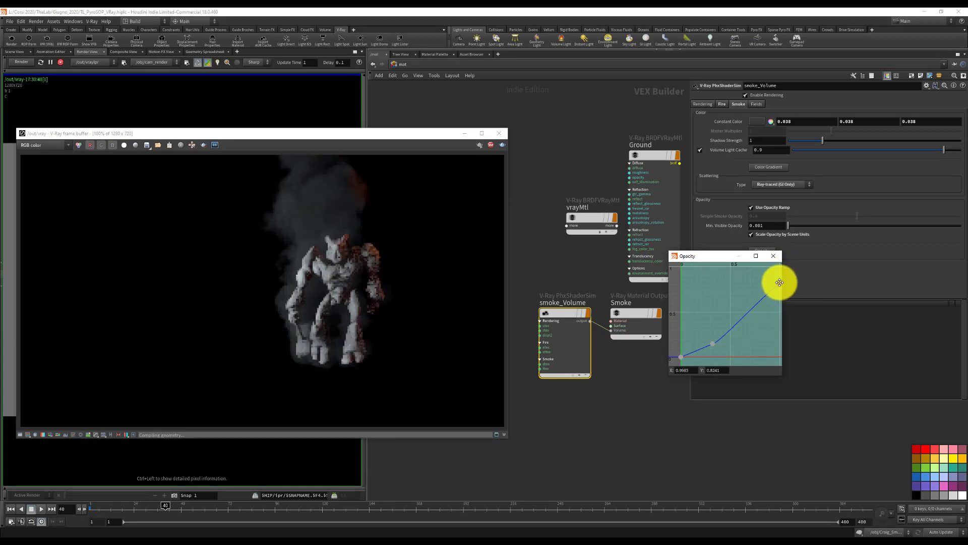
Move the opacity ramp's middle point to about 0.46, 0.05 and raise its end point to about 0.99
ctrl+click(713, 343)
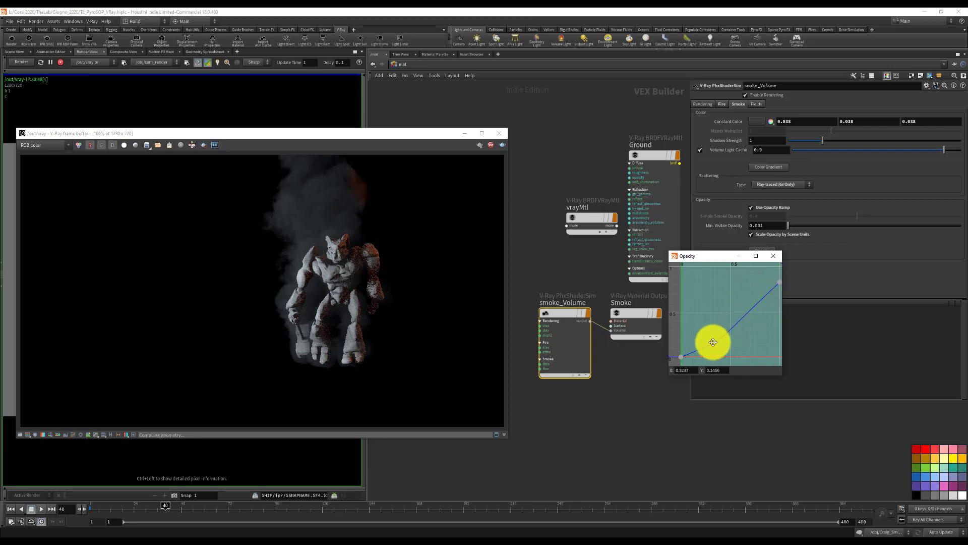
mouse_move(713, 343)
mouse_down()
mouse_move(716, 289)
mouse_move(719, 341)
mouse_up()
mouse_move(779, 282)
mouse_down()
mouse_move(774, 266)
mouse_move(775, 275)
mouse_up()
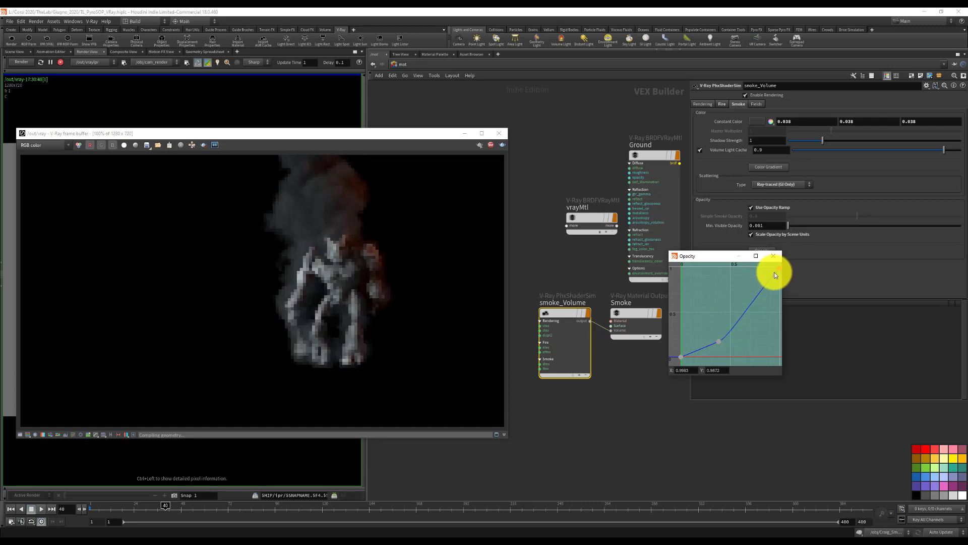
drag(719, 341, 727, 352)
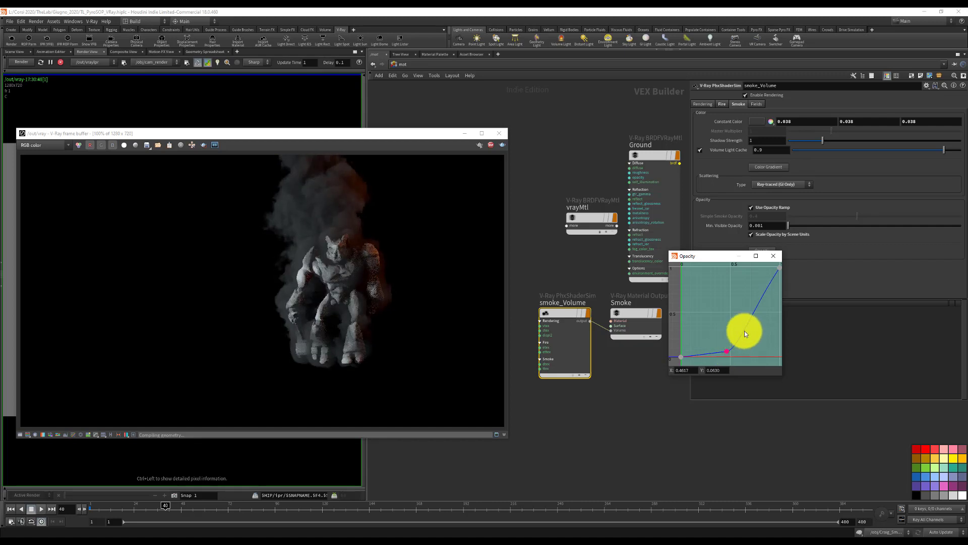
Add a high-opacity point and steepen the ramp, placing the low point at about 0.18, 0.02 and the high point at about 0.25, 0.98
drag(746, 322, 738, 268)
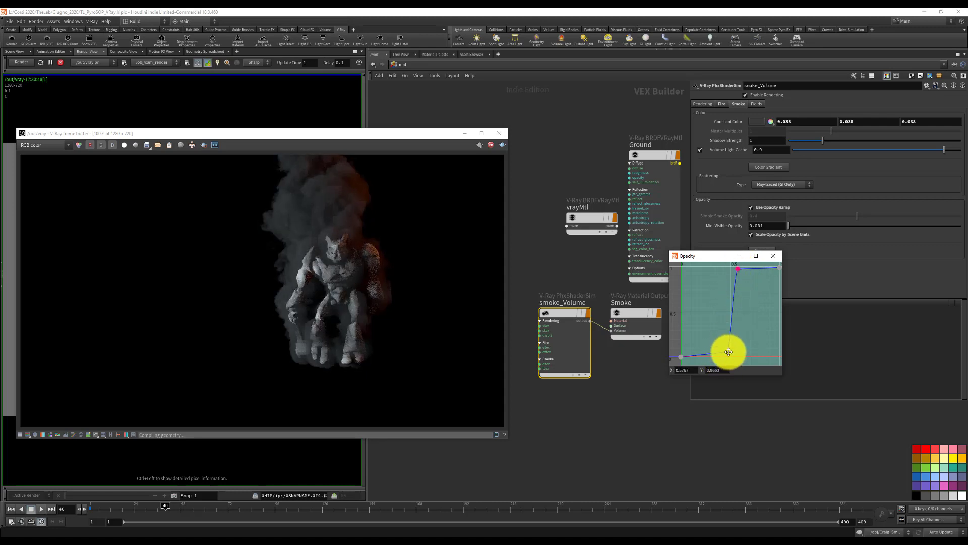
drag(729, 352, 698, 355)
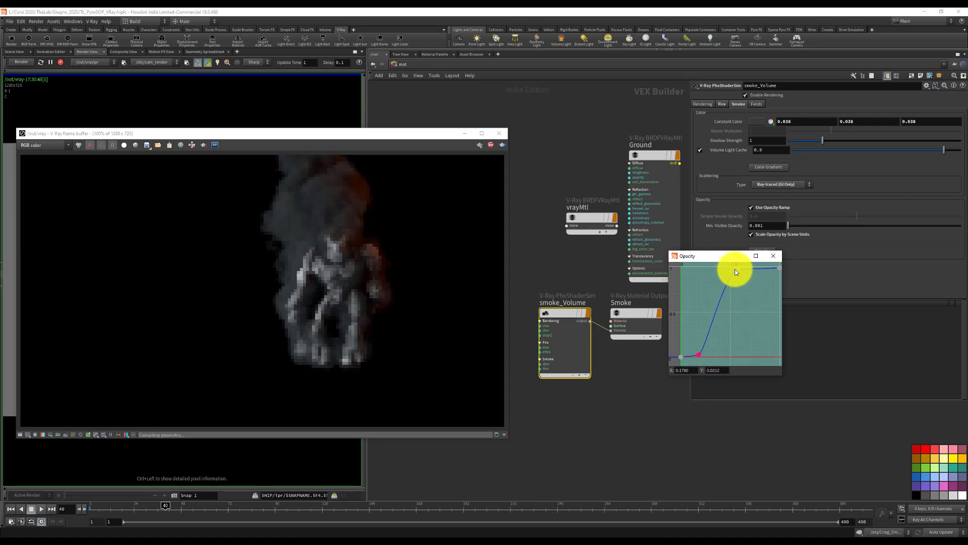
drag(735, 272, 706, 271)
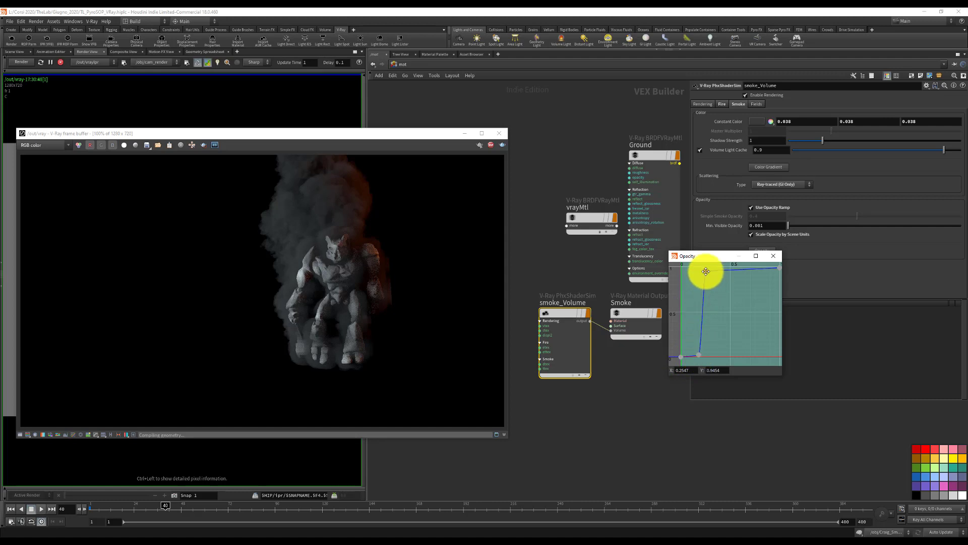
drag(705, 271, 705, 269)
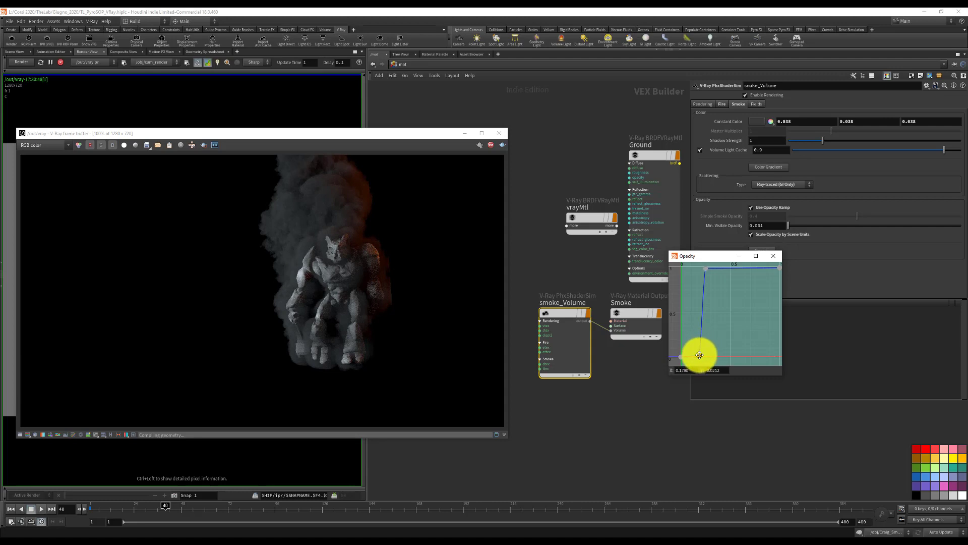
Reshape the opacity ramp into a small early bump, a dip near 0.4, and a high point at about 0.75, 0.86
drag(699, 356, 722, 352)
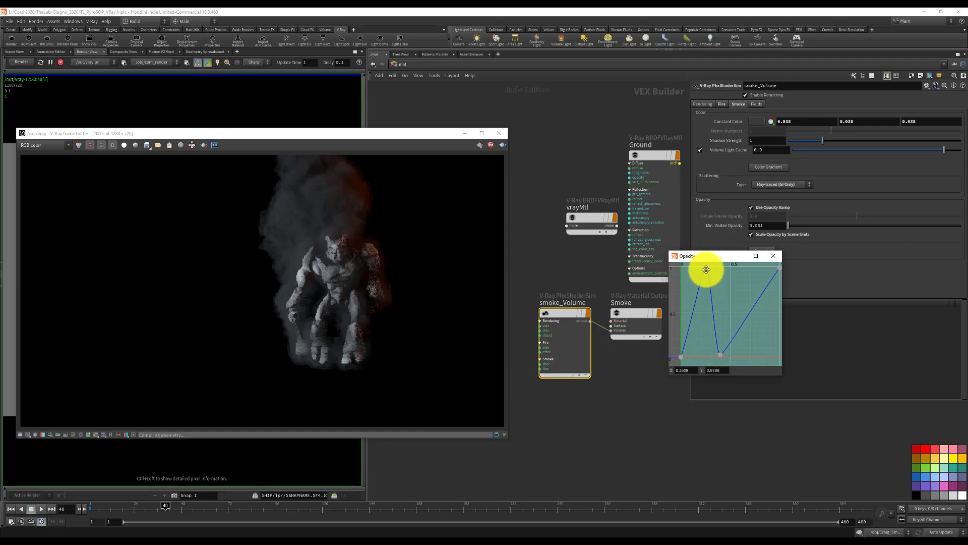
drag(707, 270, 755, 279)
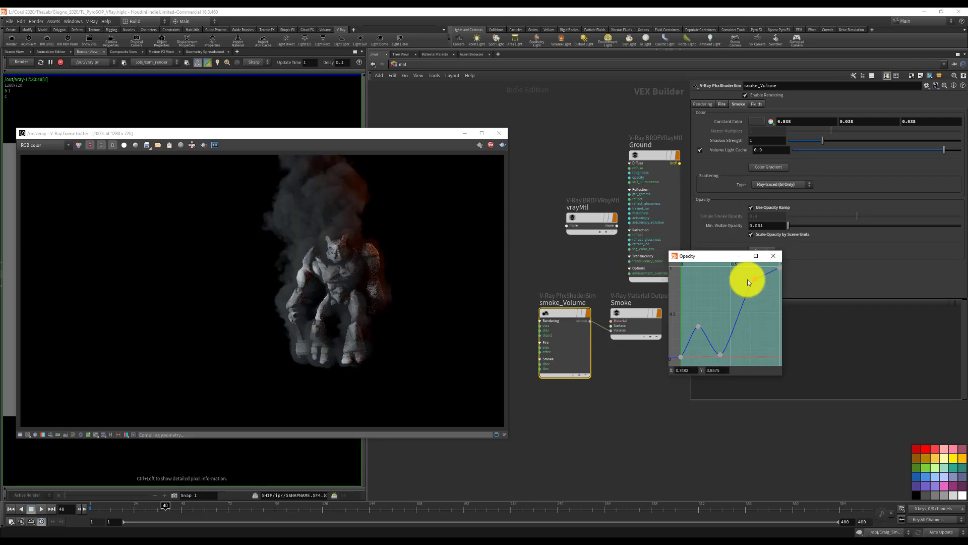
Reshape the opacity ramp with an early peak near 0.13, 0.63, a dip near 0.37, 0.54, and an added point near 0.86, 0.68
drag(698, 326, 694, 281)
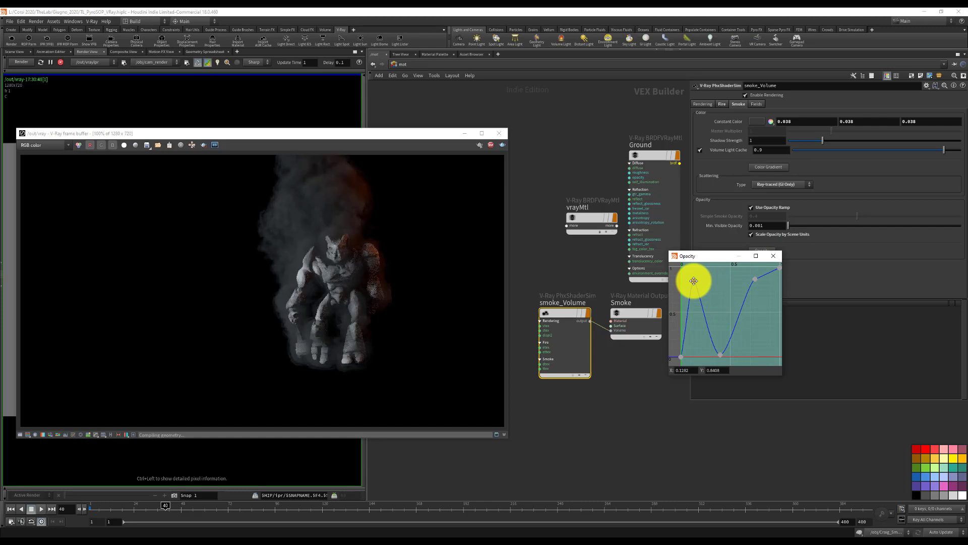
drag(694, 281, 694, 300)
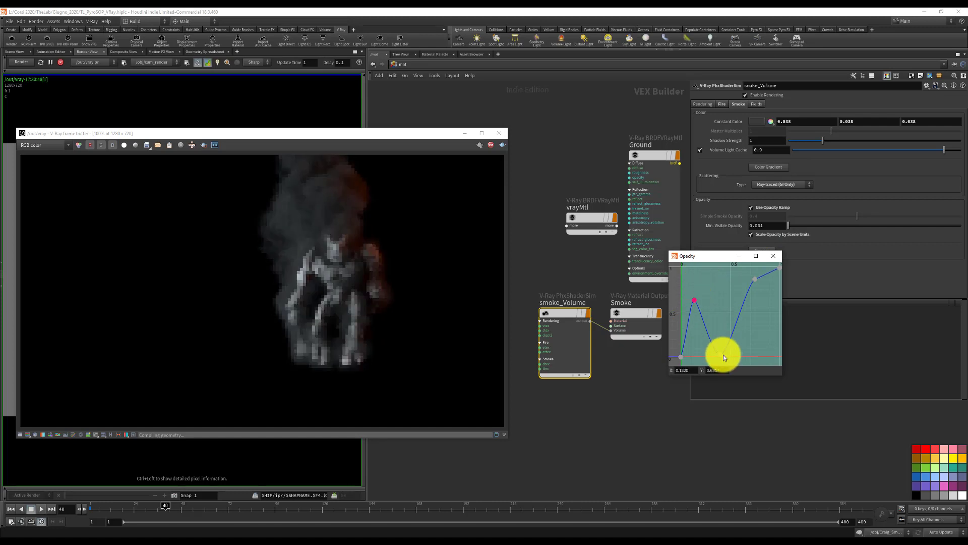
drag(720, 353, 716, 322)
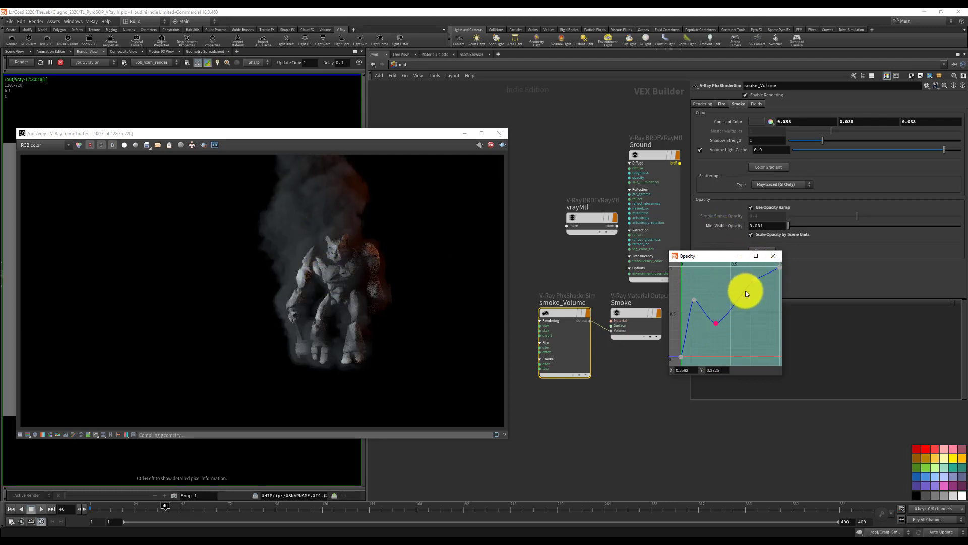
drag(767, 268, 768, 312)
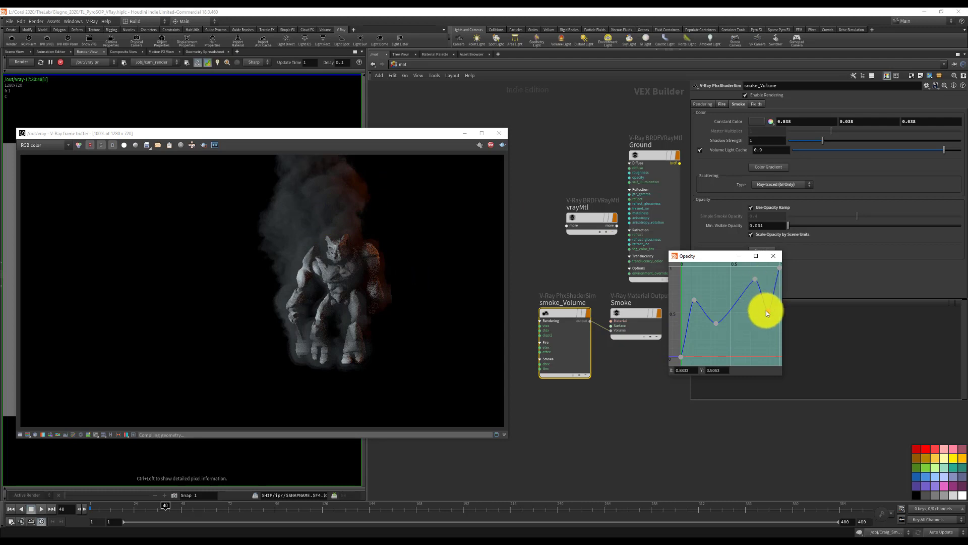
drag(768, 311, 767, 295)
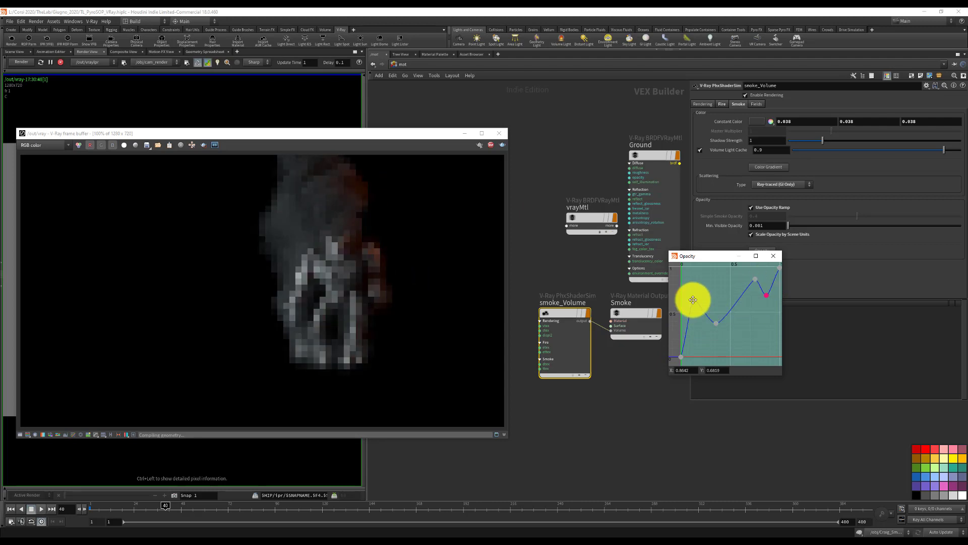
drag(719, 322, 718, 308)
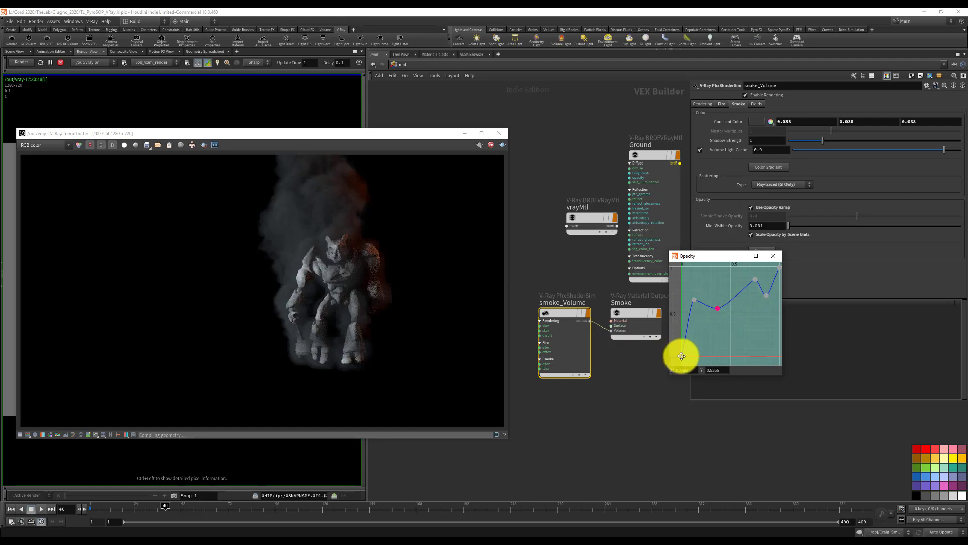
Adjust the opacity ramp's start point, setting its horizontal position to -0.0, and close the ramp editor
mouse_move(682, 356)
mouse_down()
mouse_move(681, 275)
mouse_move(680, 357)
mouse_up()
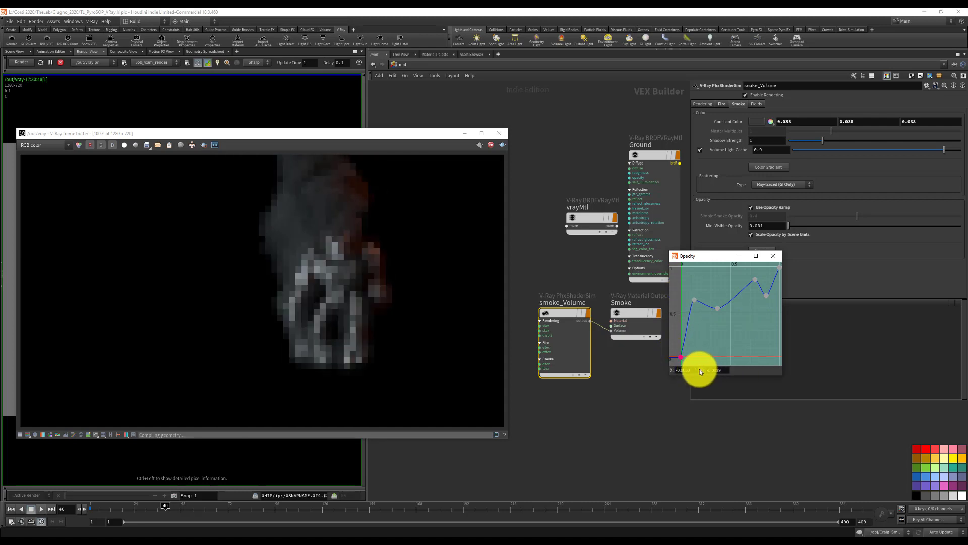
click(699, 370)
key(BackSpace)
key(BackSpace)
key(BackSpace)
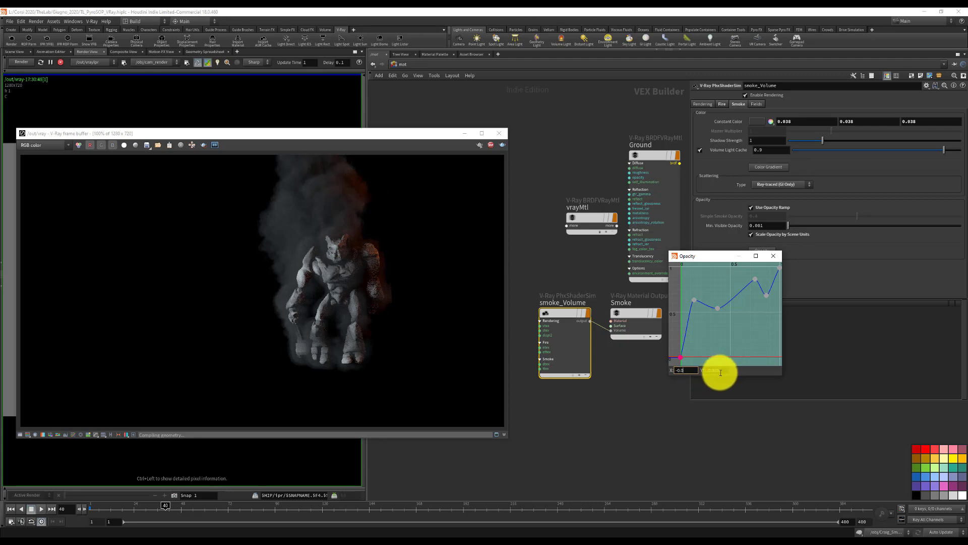
key(Tab)
click(773, 255)
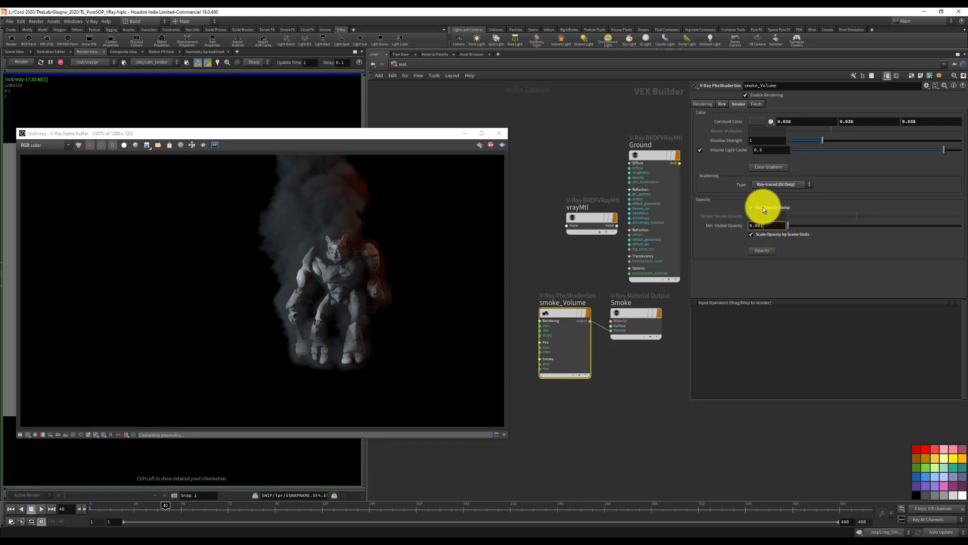
Switch Use Opacity Ramp off and on to compare the rendered smoke with and without the ramp
click(754, 235)
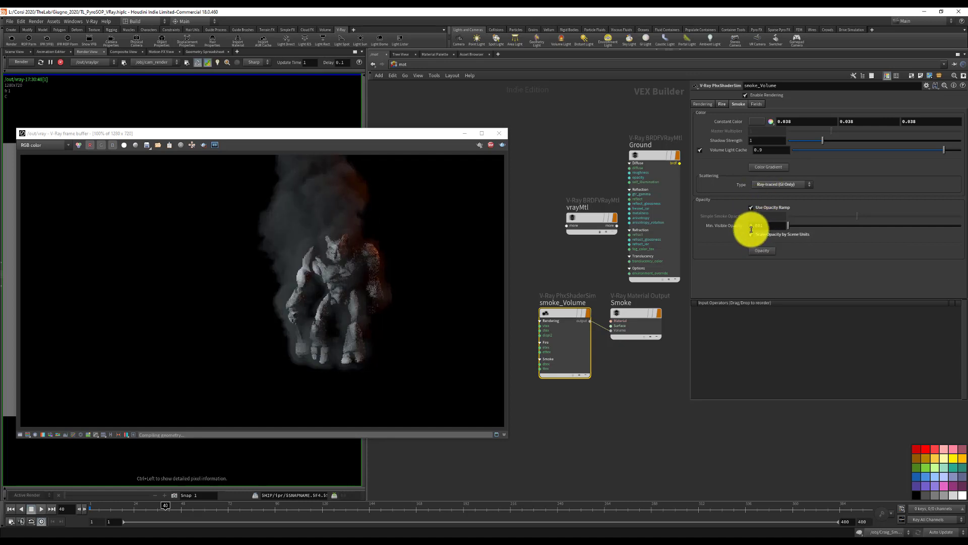
click(754, 208)
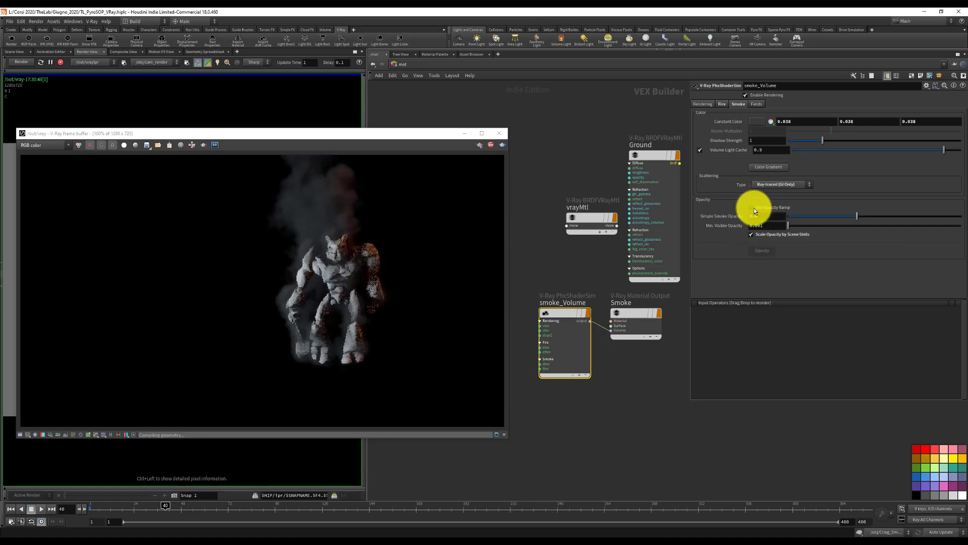
click(754, 207)
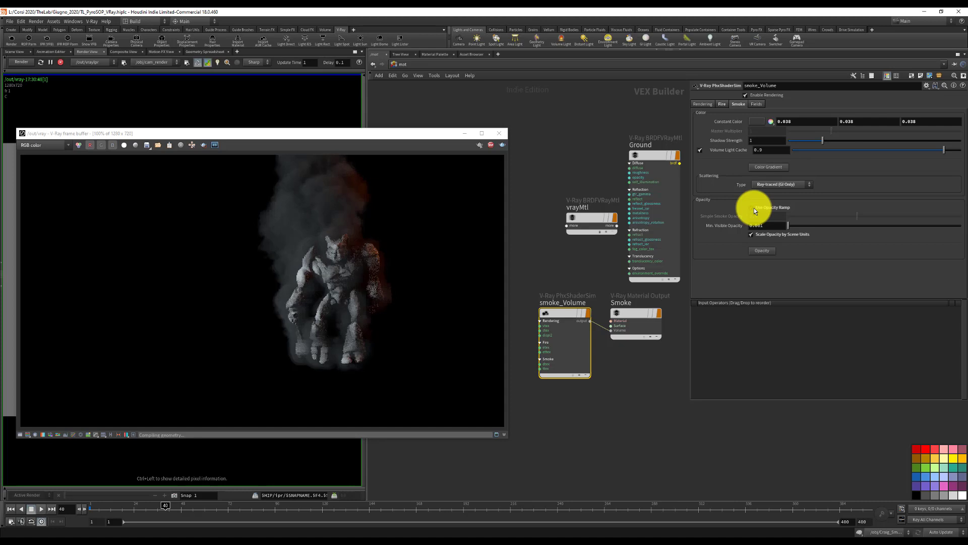
click(755, 207)
click(755, 208)
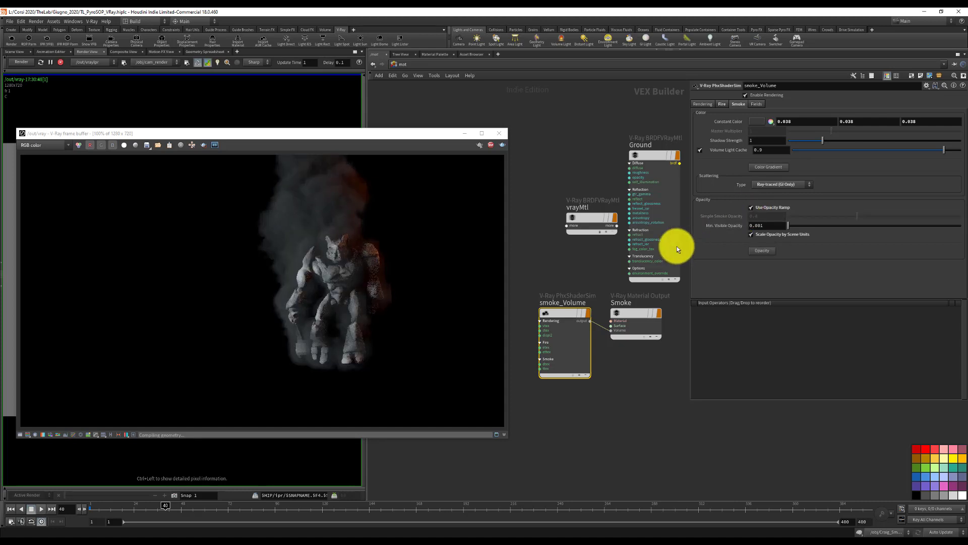
Return to the first frame inside Craig_Smoke_Setup and edit the Particle Separation of the to_Pyro source
click(394, 66)
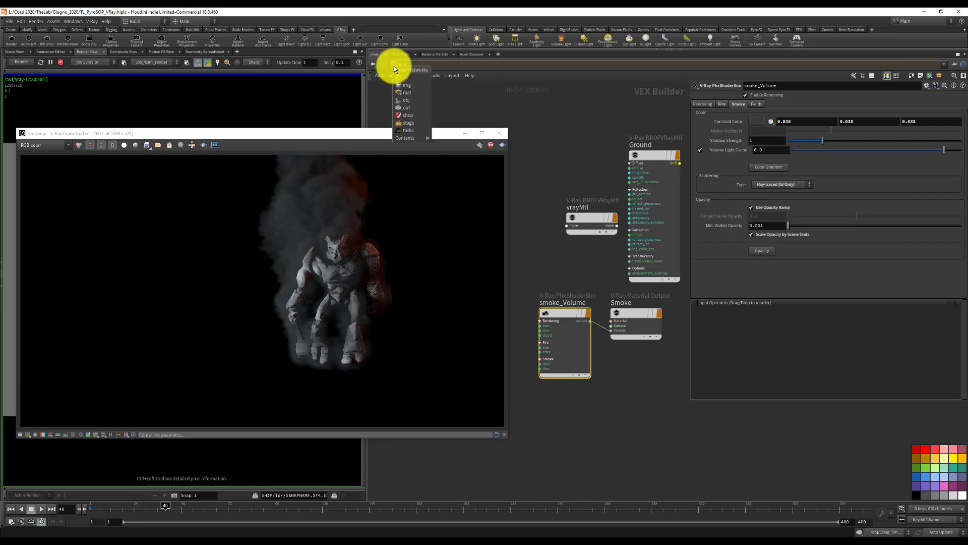
click(407, 101)
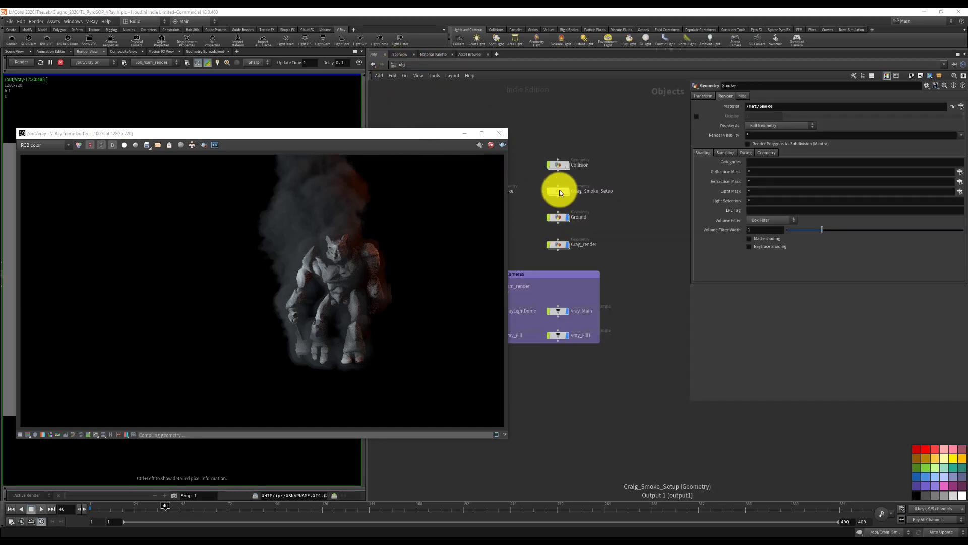
double_click(560, 192)
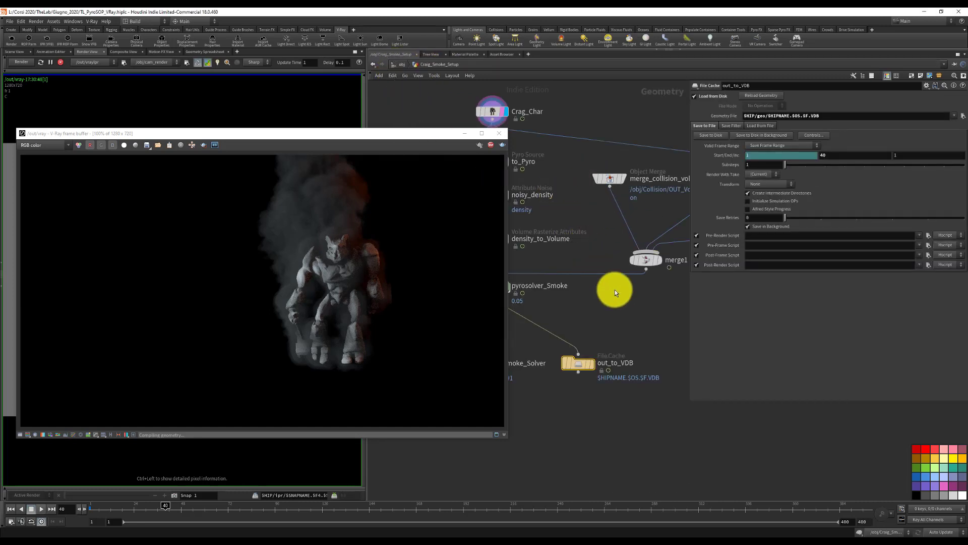
click(10, 508)
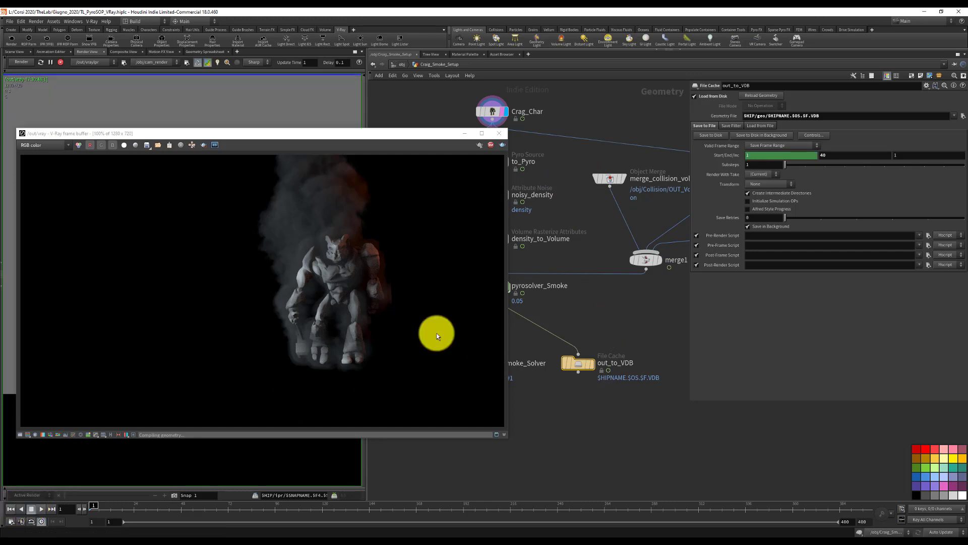
key(h)
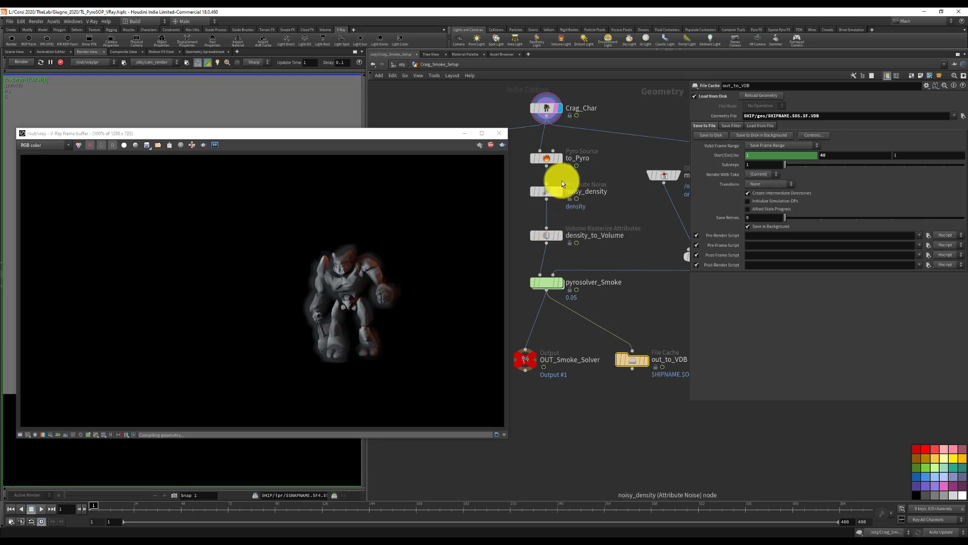
click(548, 159)
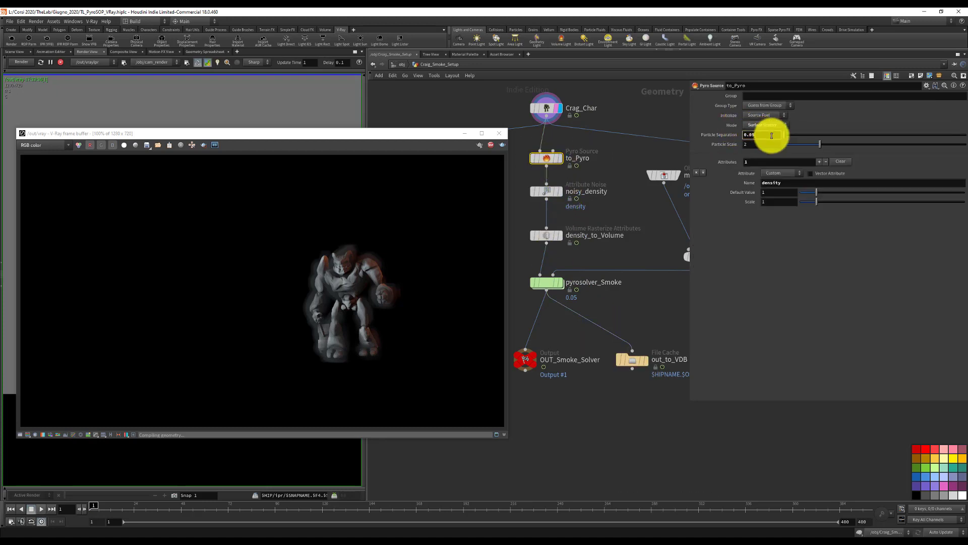
key(Return)
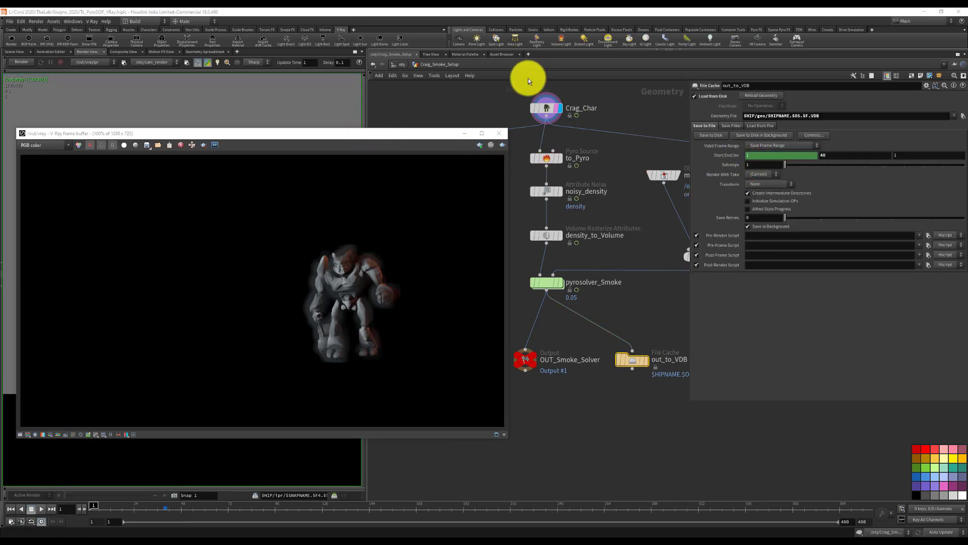
Go back to the object level, show the scene view beside the frame buffer, and set the current frame to 40
click(402, 65)
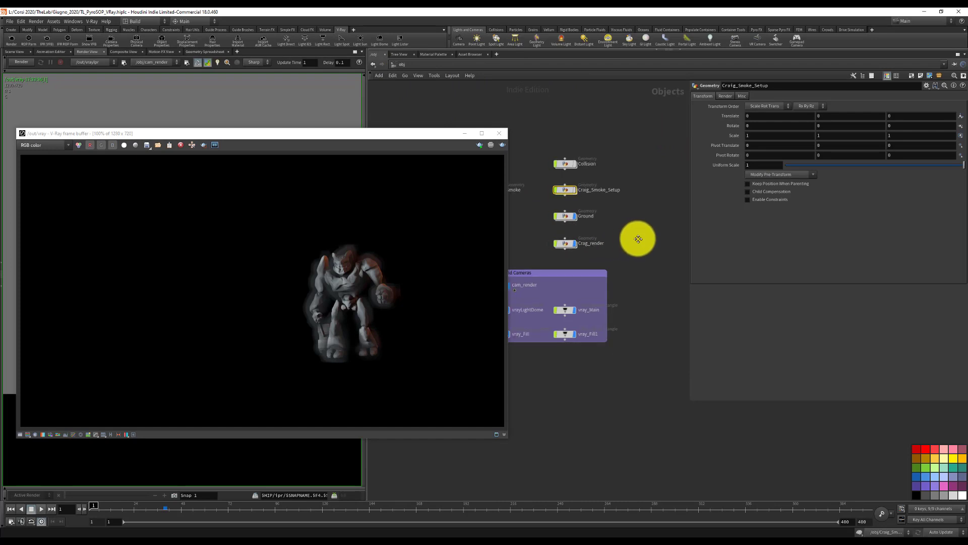
click(11, 52)
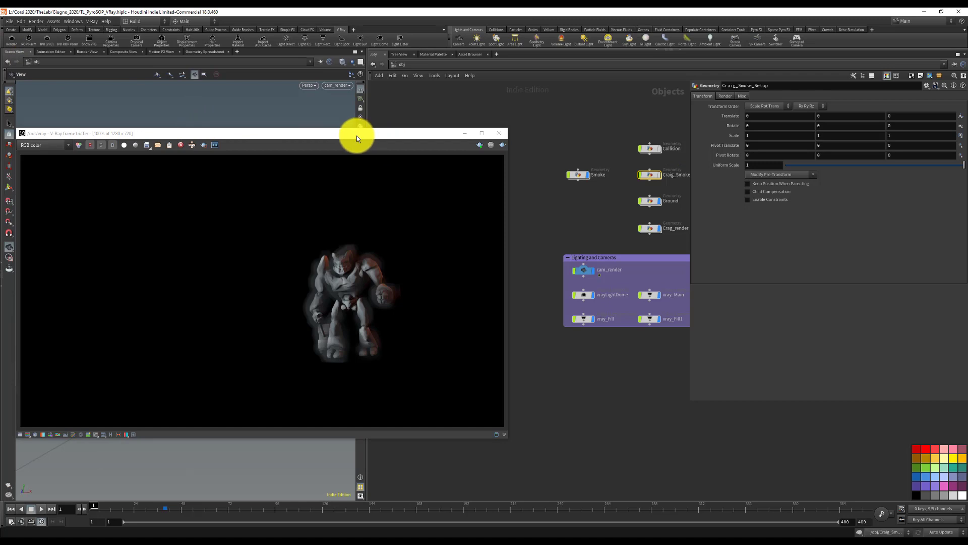
click(650, 229)
drag(131, 133, 480, 119)
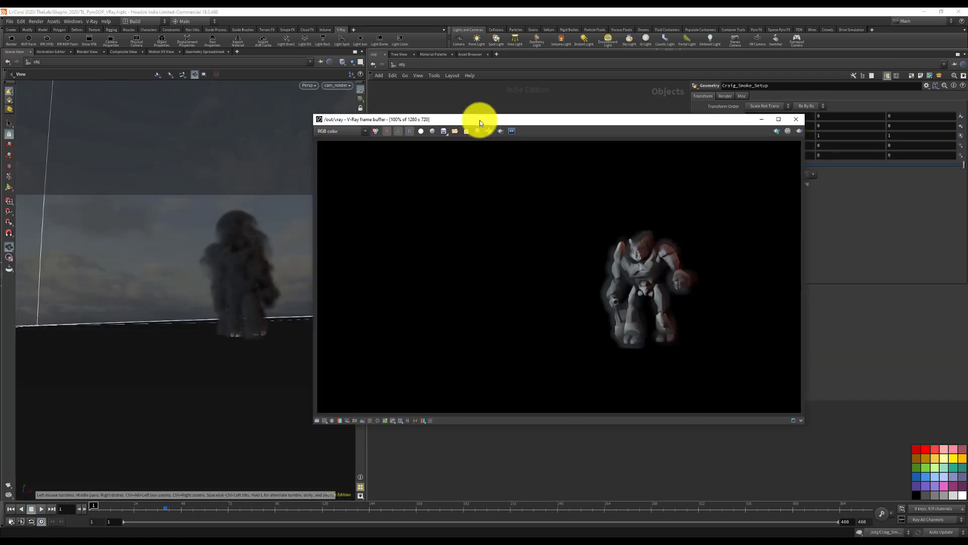
click(66, 509)
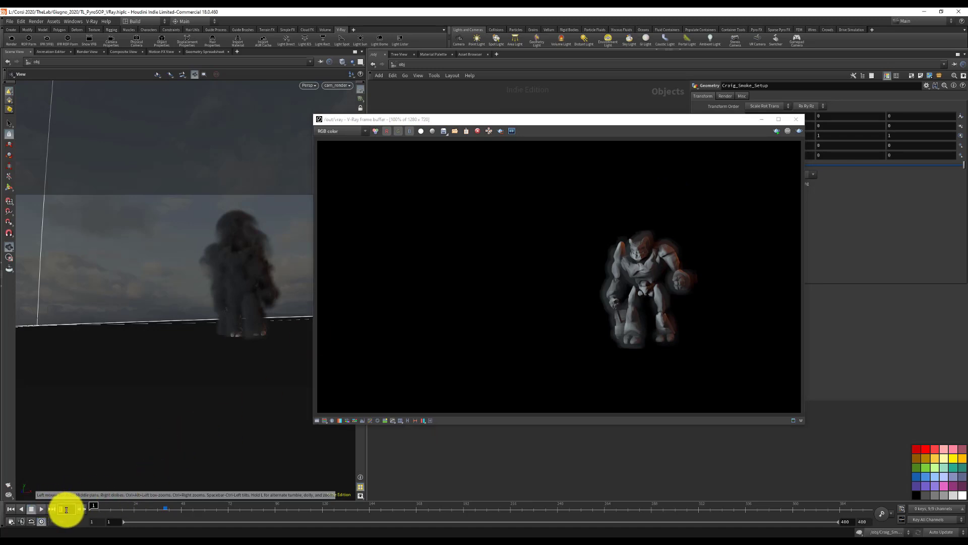
text(40)
key(Return)
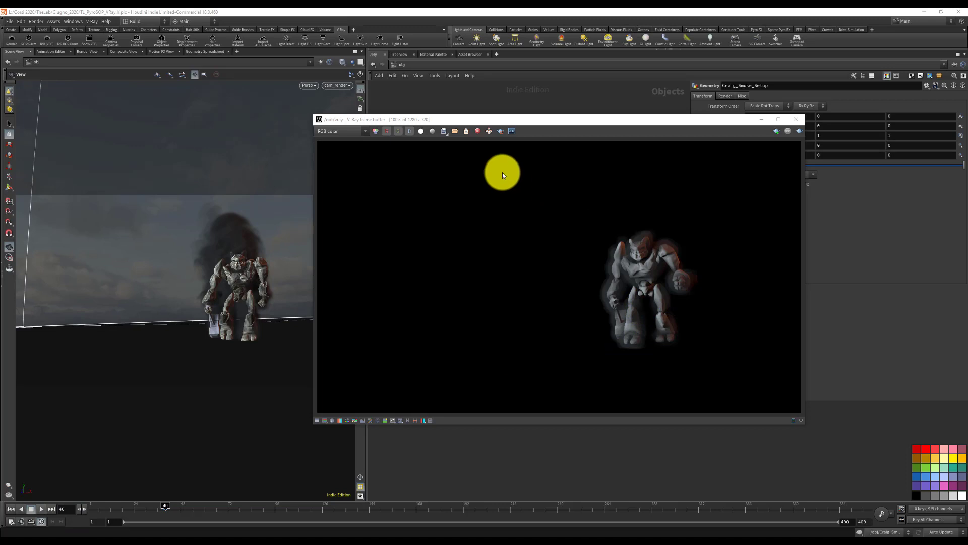
Start a new V-Ray render of the current frame in the render view and reposition the frame buffer window
drag(494, 125, 304, 152)
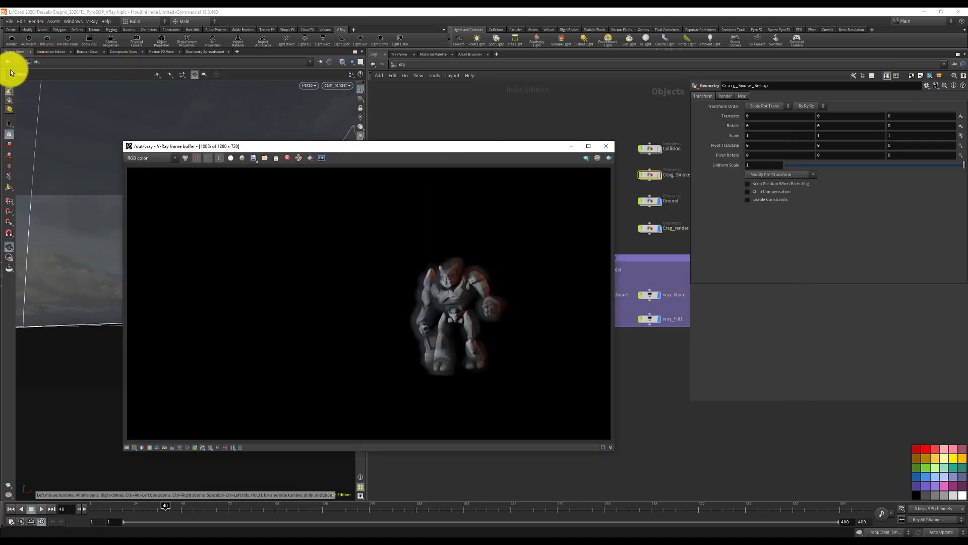
click(86, 52)
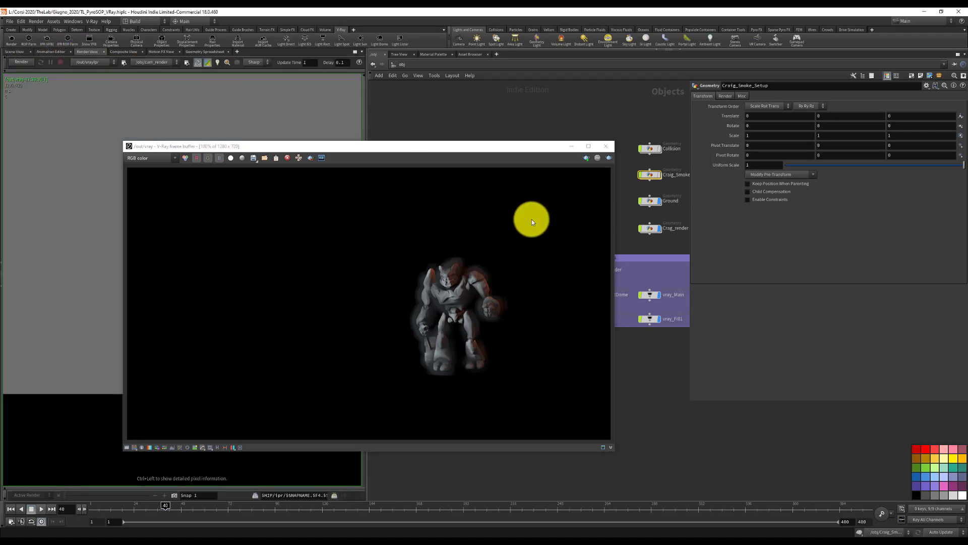
click(22, 61)
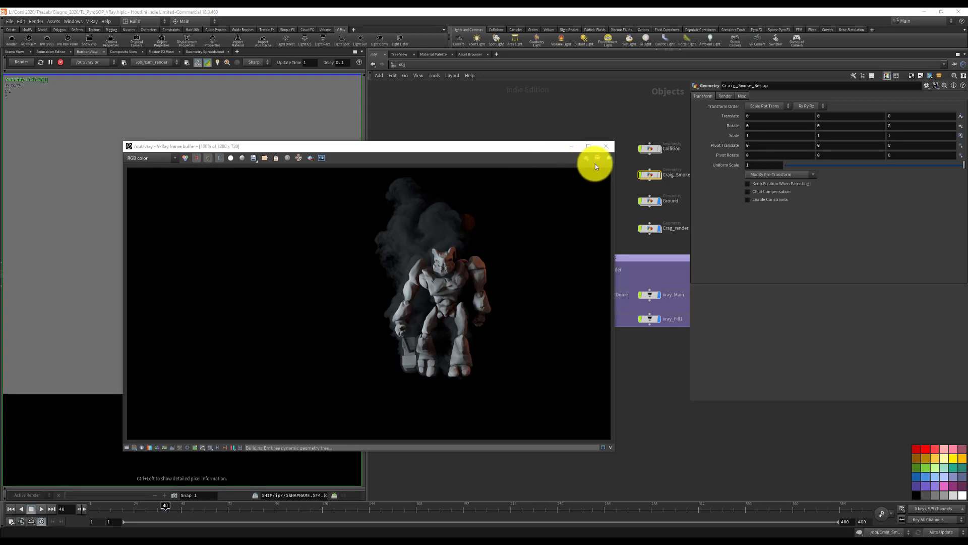
drag(525, 149, 421, 140)
Open the material assigned to the Smoke object and select its smoke_Volume shader
click(725, 96)
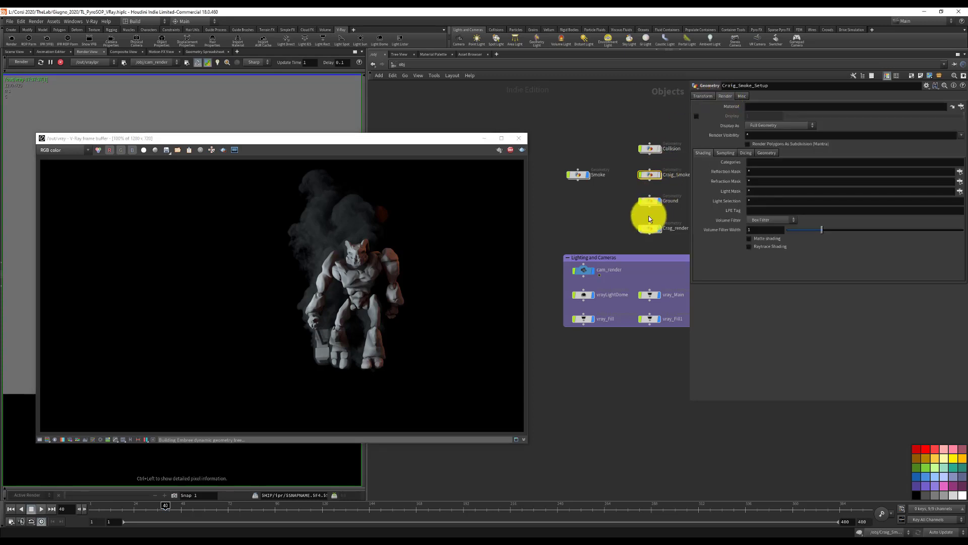
click(578, 175)
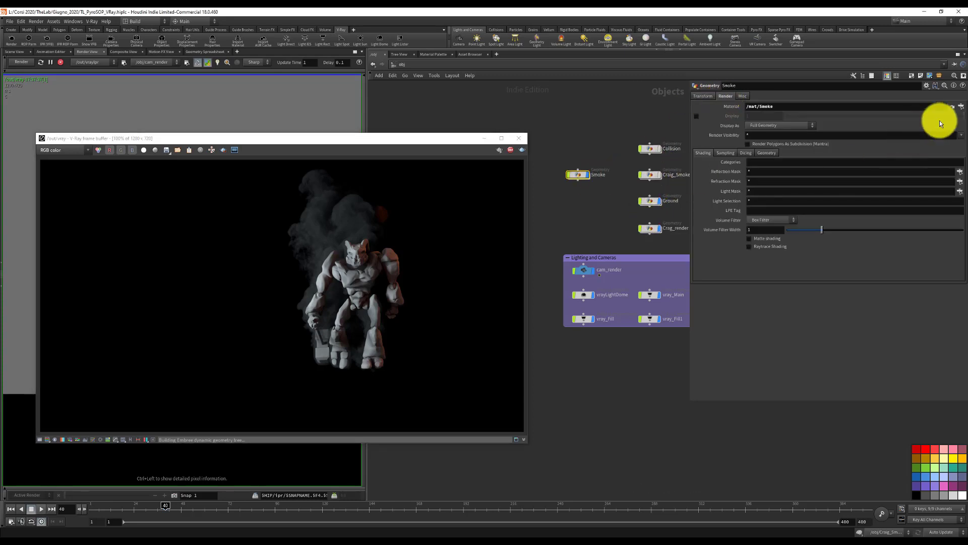
click(952, 107)
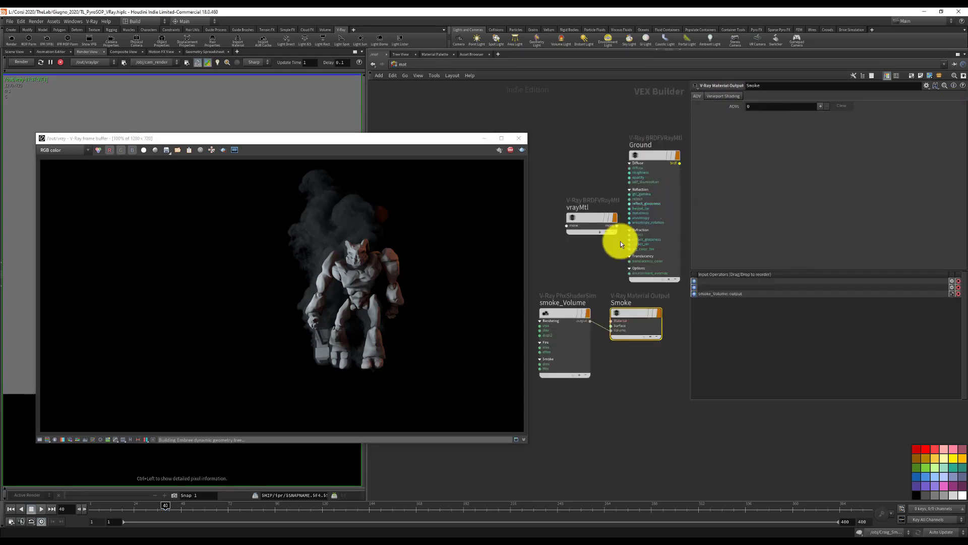
click(579, 314)
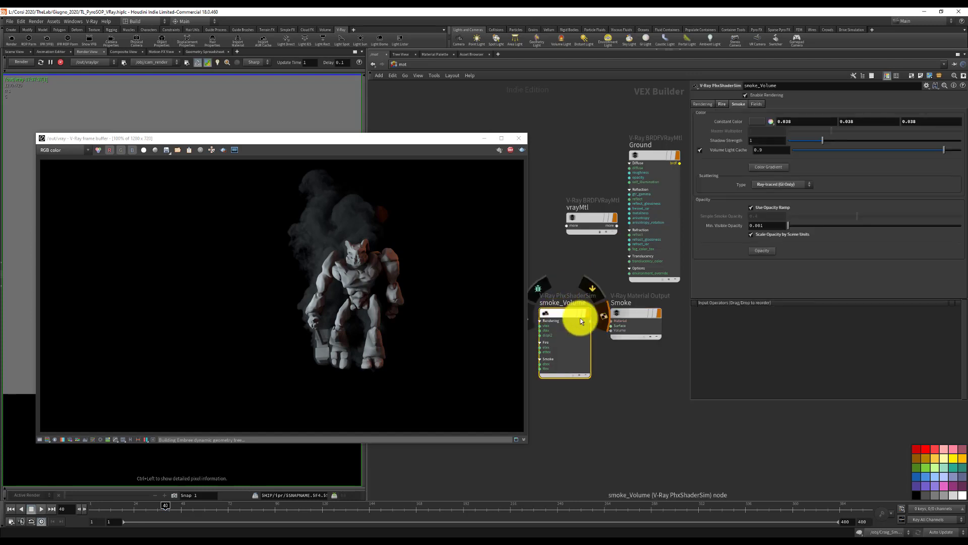
Turn off Scale Opacity by Scene Units for the smoke and compare the render without and with the opacity ramp
click(751, 207)
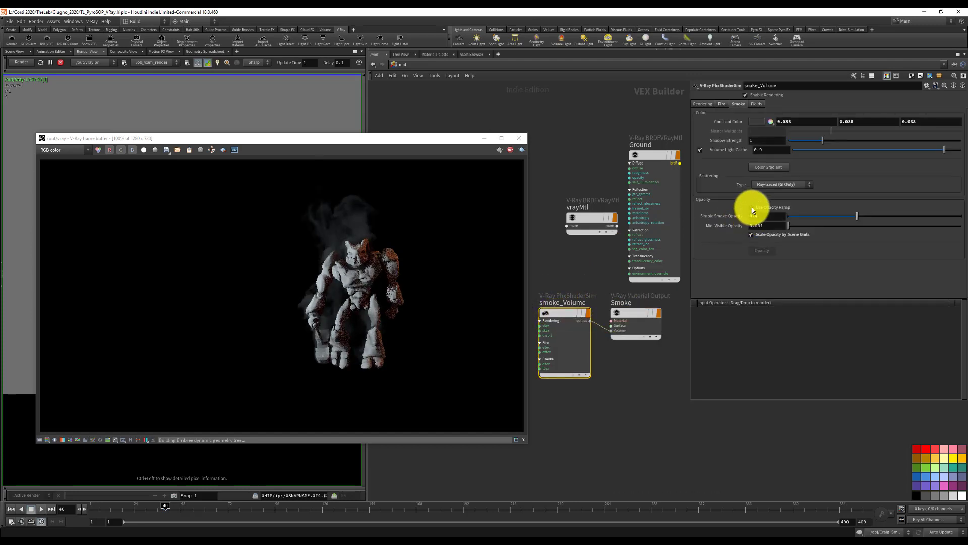
click(764, 237)
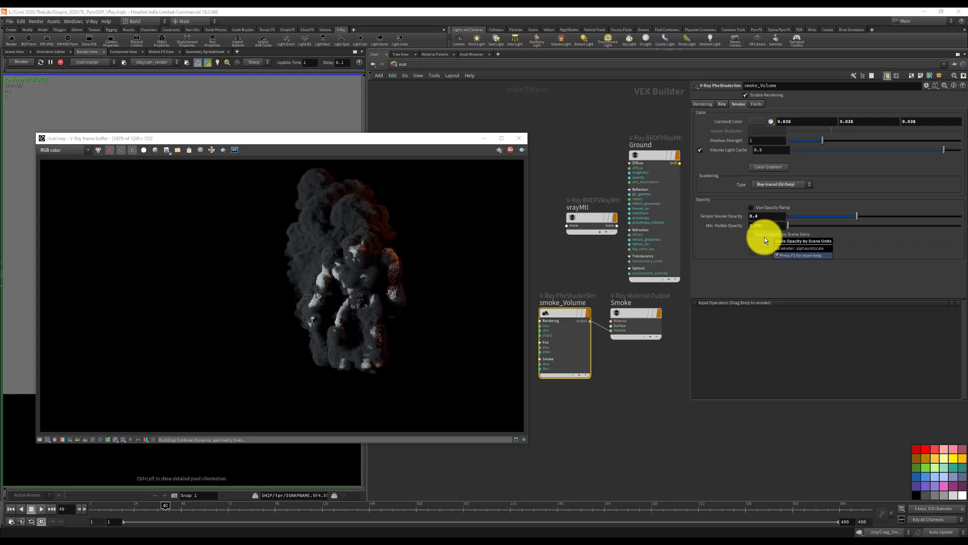
click(760, 206)
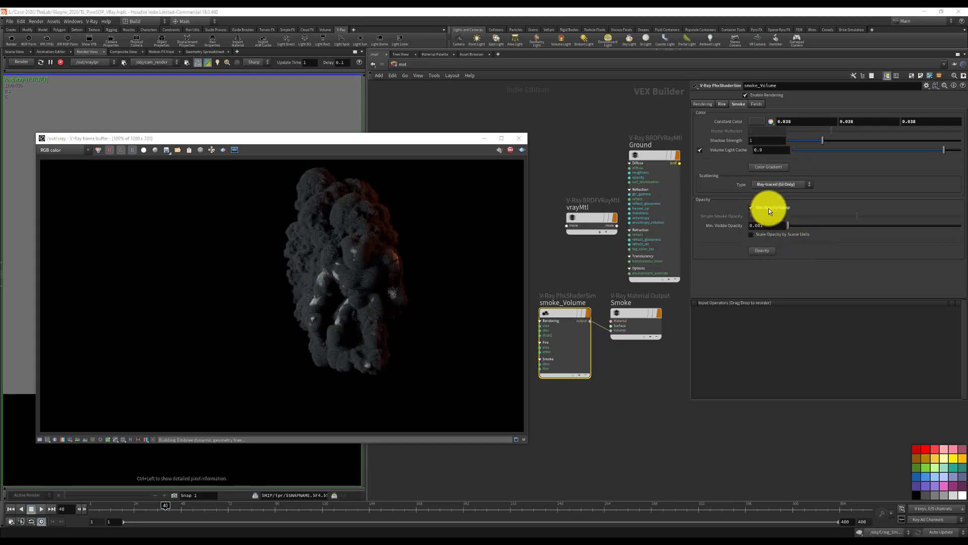
Open the smoke's opacity ramp and remove all its intermediate points, leaving a straight line between the two end points
click(763, 250)
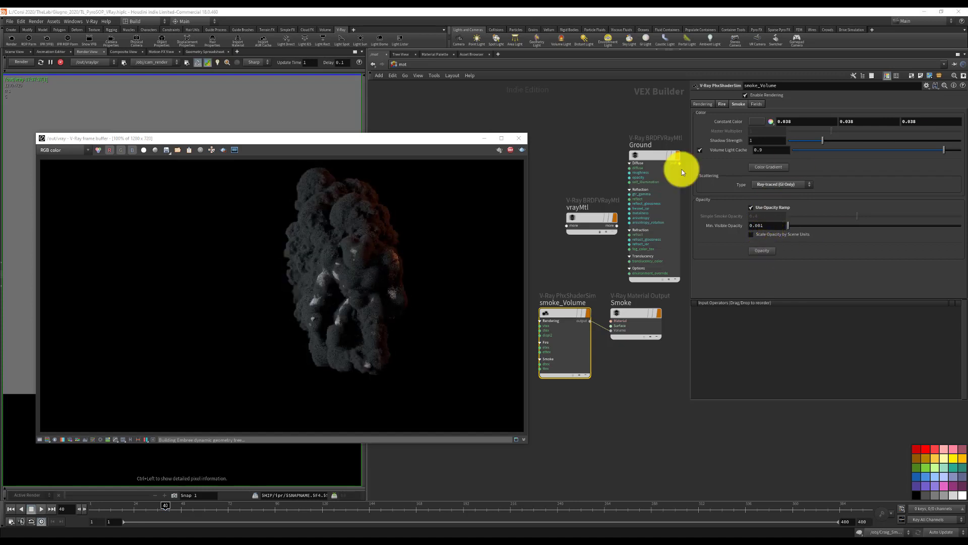
click(570, 215)
right_click(570, 215)
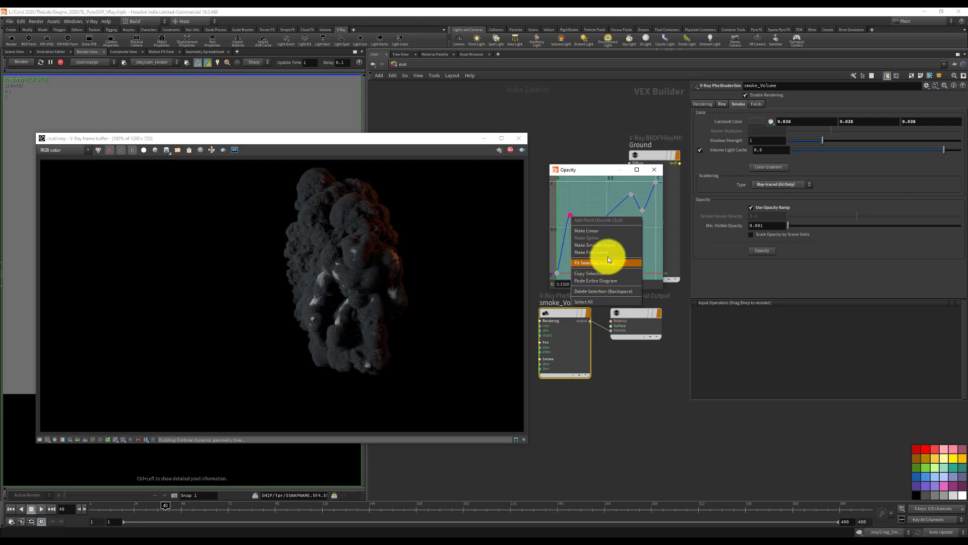
click(603, 291)
click(594, 223)
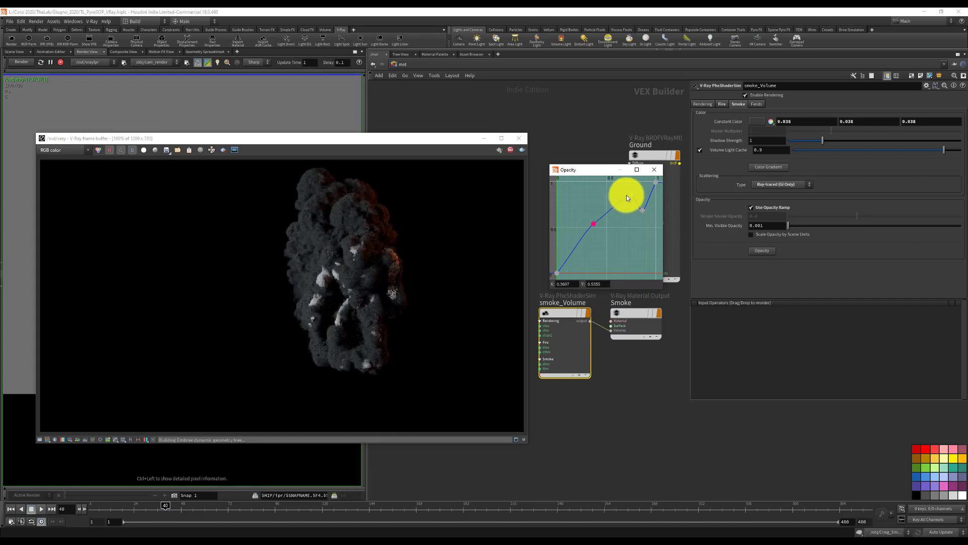
click(630, 194)
right_click(631, 195)
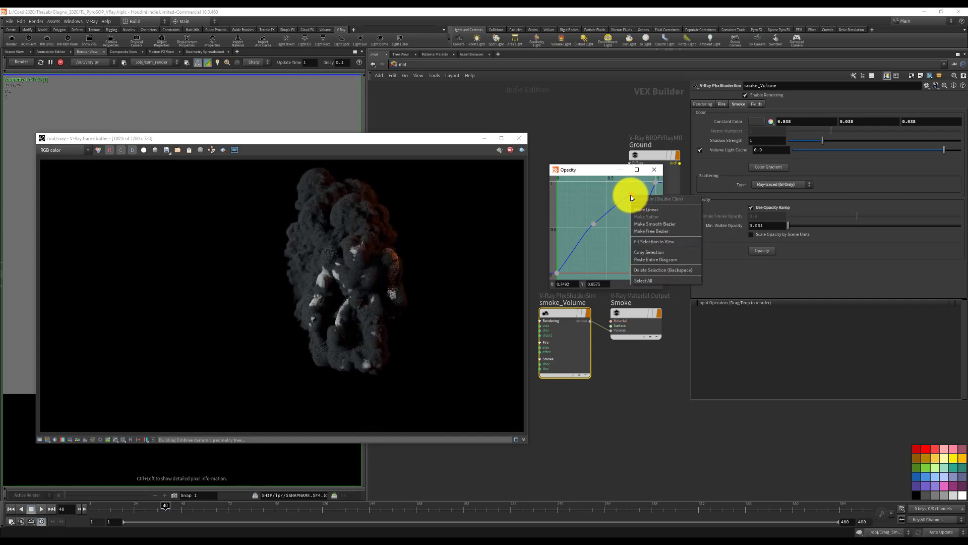
click(649, 270)
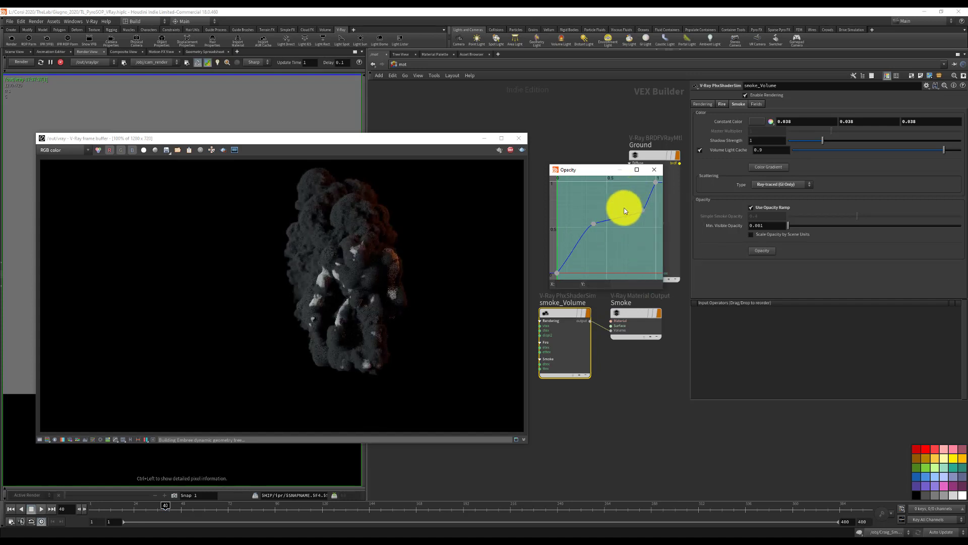
click(595, 222)
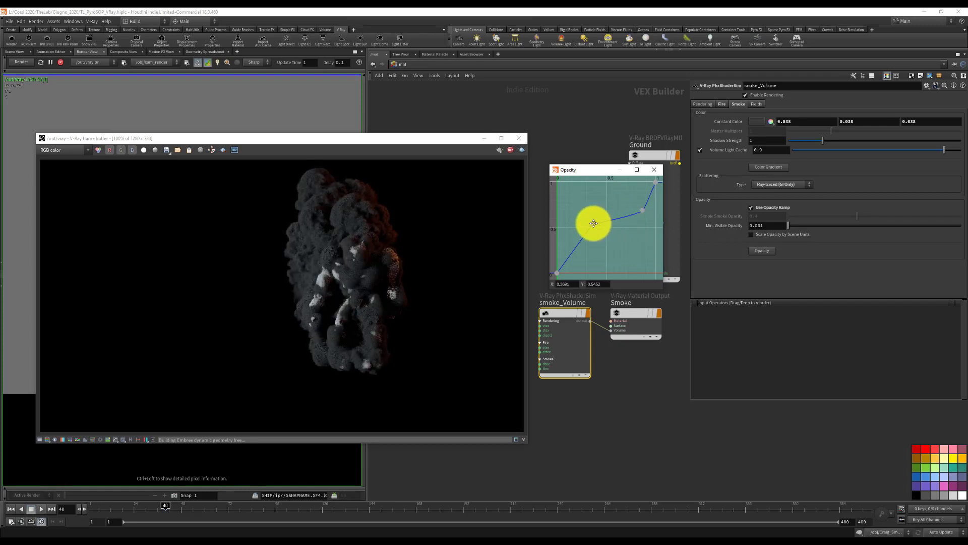
drag(593, 223, 640, 207)
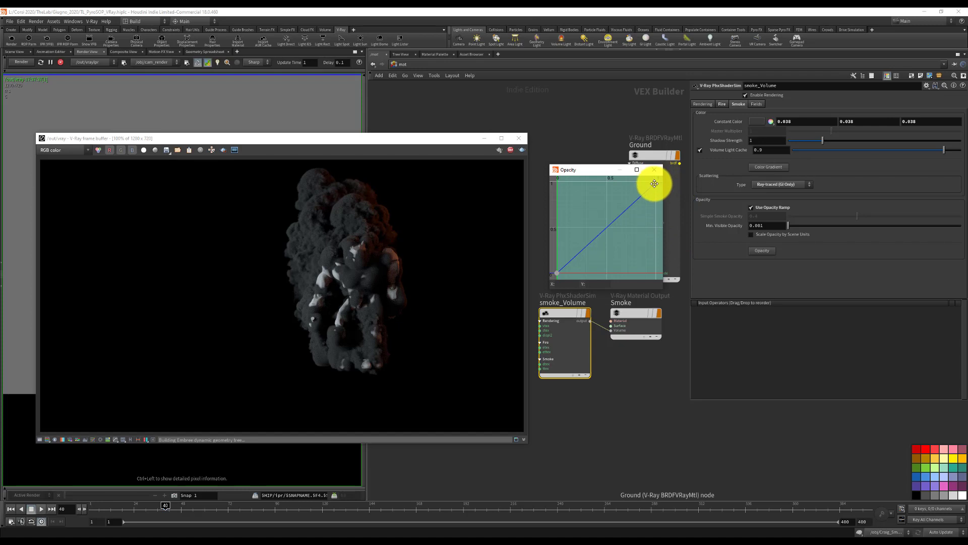
Lower the opacity ramp's end point to about 0.26, try it at position 0.1, and set its position back to 1
drag(656, 182, 656, 249)
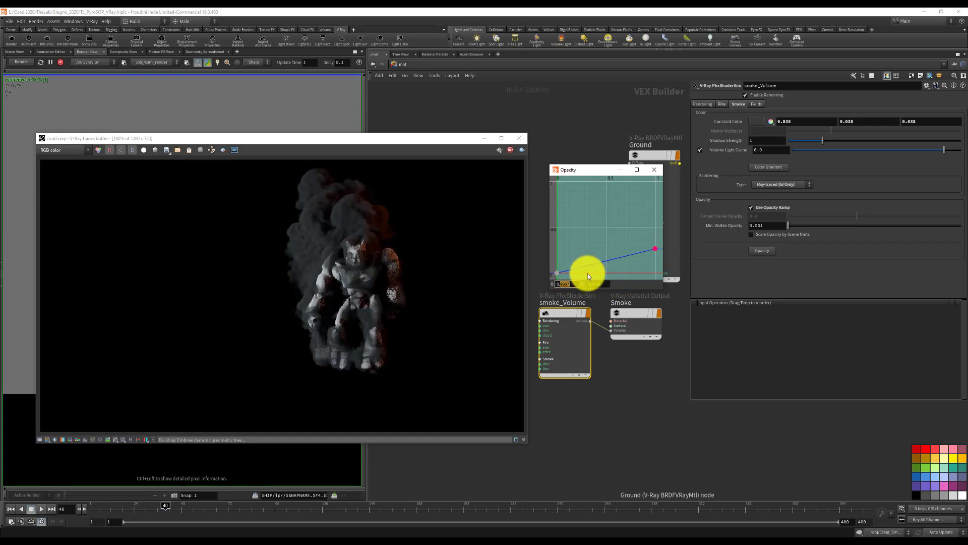
text(0.1)
key(Return)
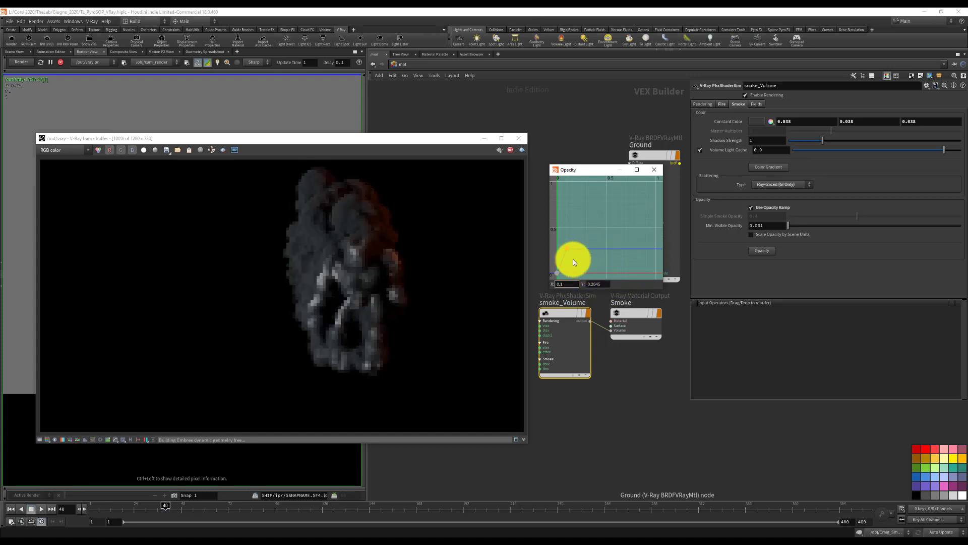
double_click(563, 284)
text(1)
key(Return)
Compare lower opacity values for the ramp's end point, including 0.2, and settle on 0.3
click(602, 284)
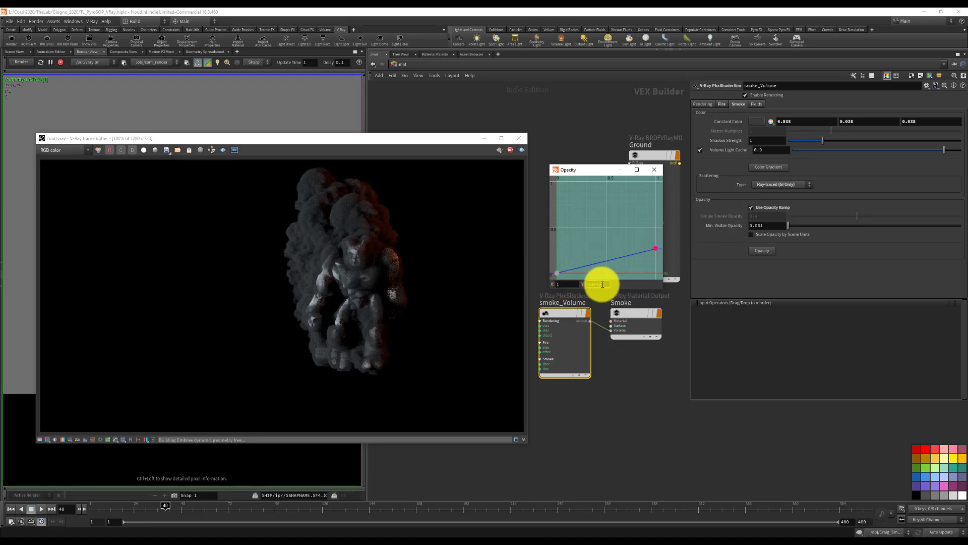
text(0.0)
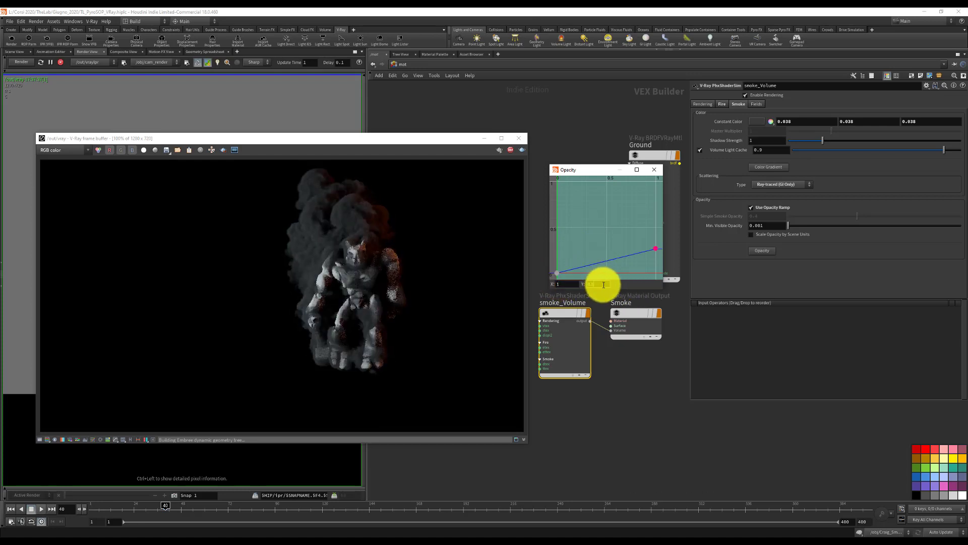
key(Return)
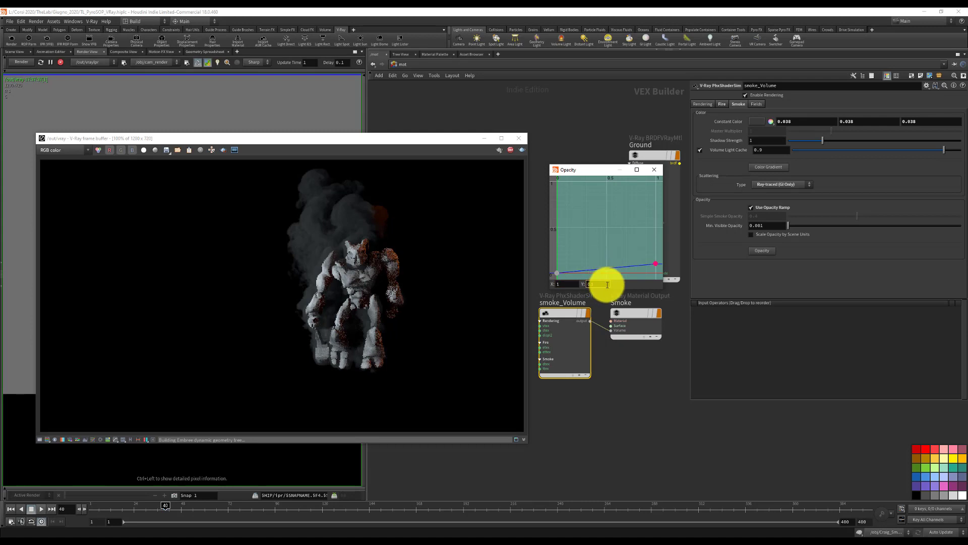
text(0.2)
key(Return)
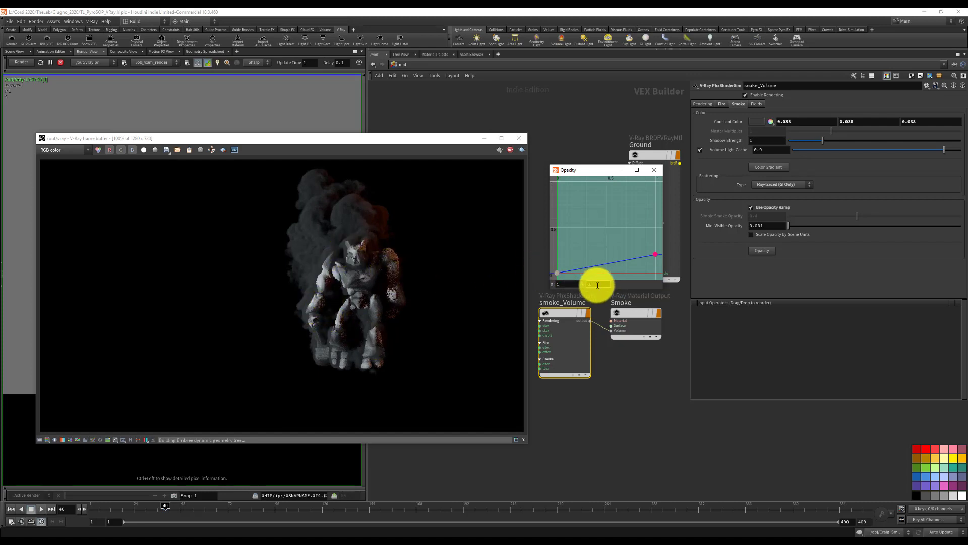
text(0.3)
key(Return)
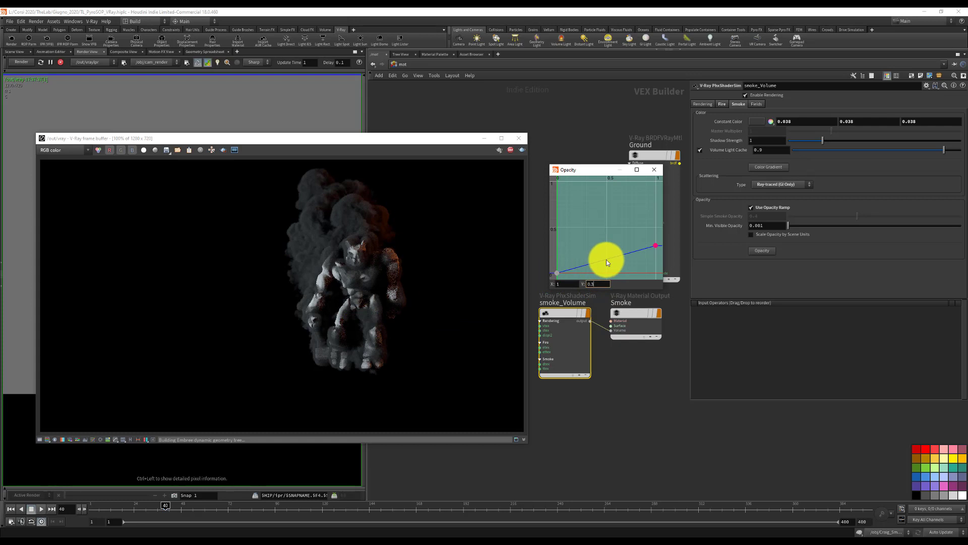
Add an opacity ramp point at about position 0.40 and value 0.04, and show the smoke shader's rendering settings
drag(606, 259, 604, 269)
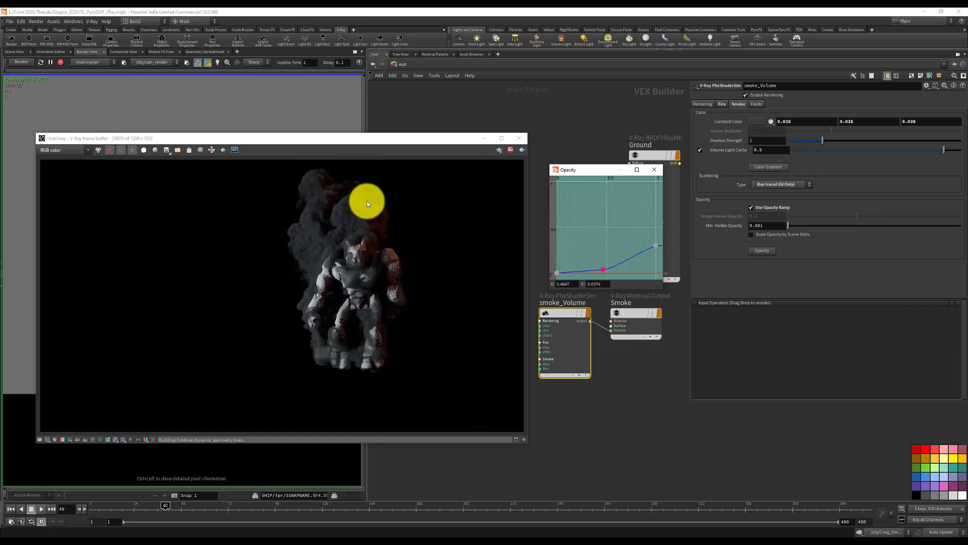
drag(603, 271, 596, 270)
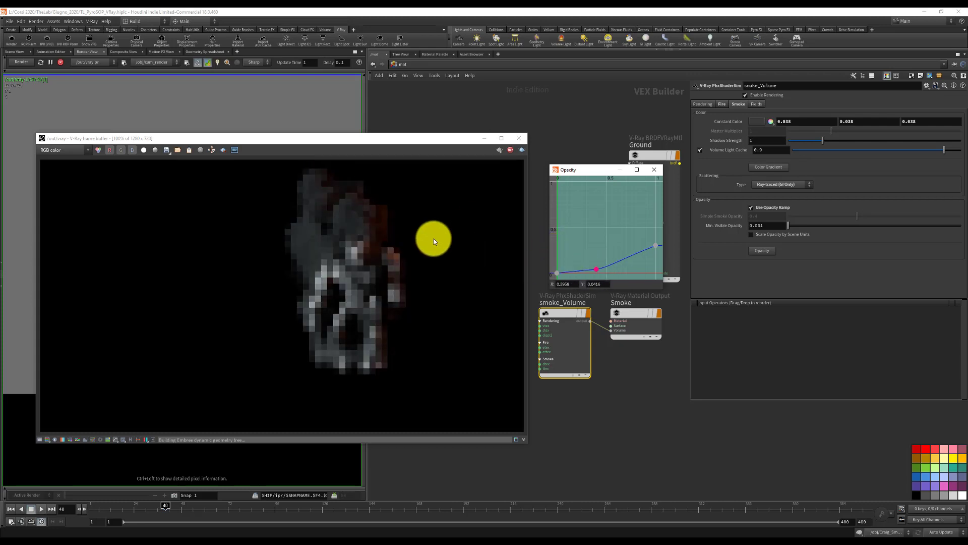
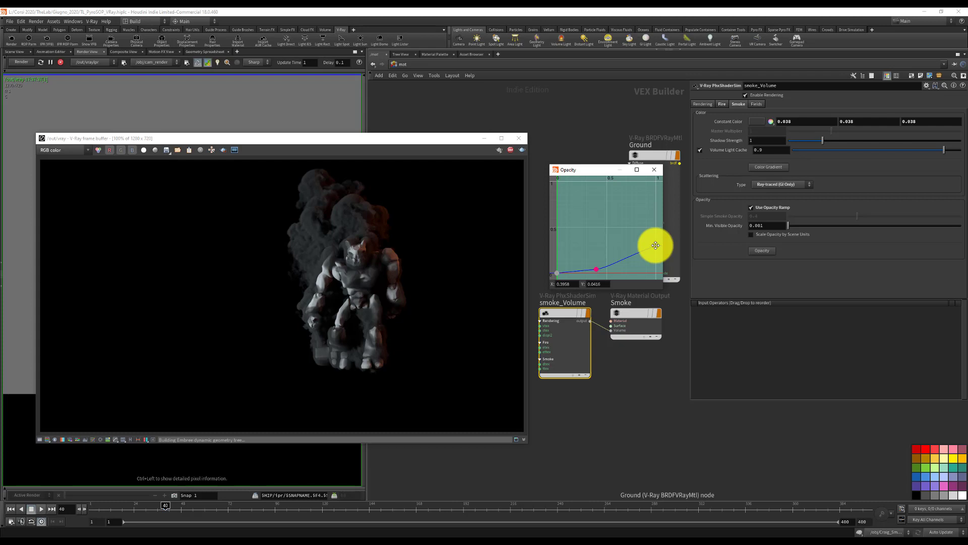
click(704, 104)
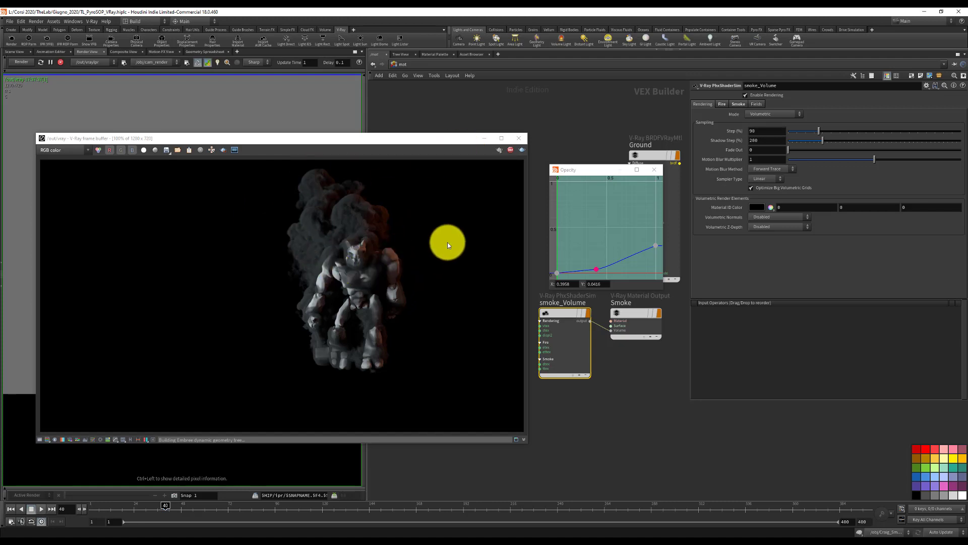
Return to the object level and set the vray_Main light's intensity to 75
click(396, 65)
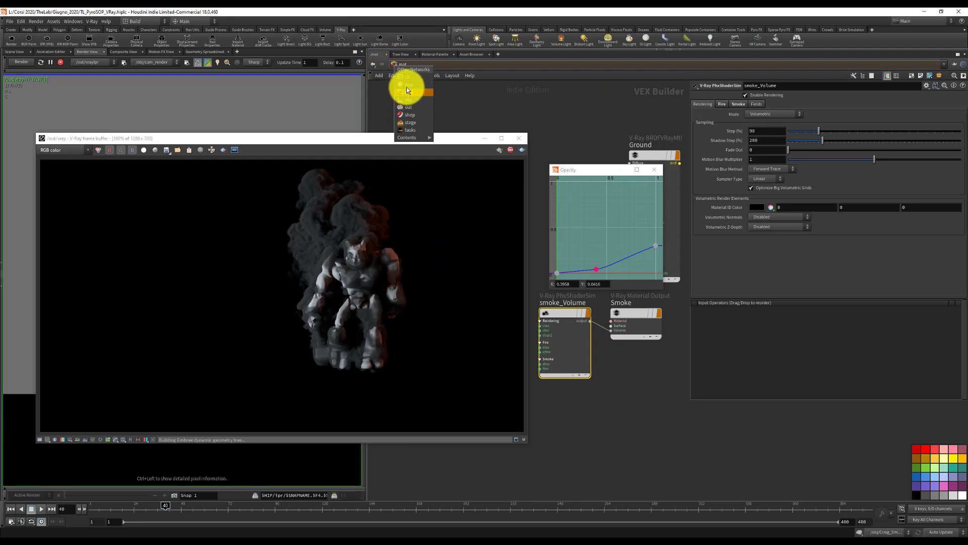
click(401, 107)
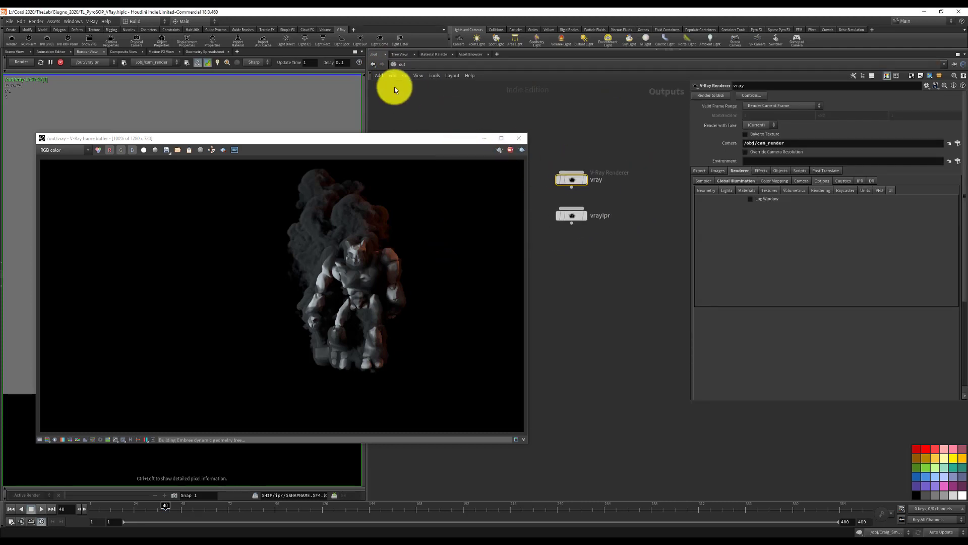
click(397, 69)
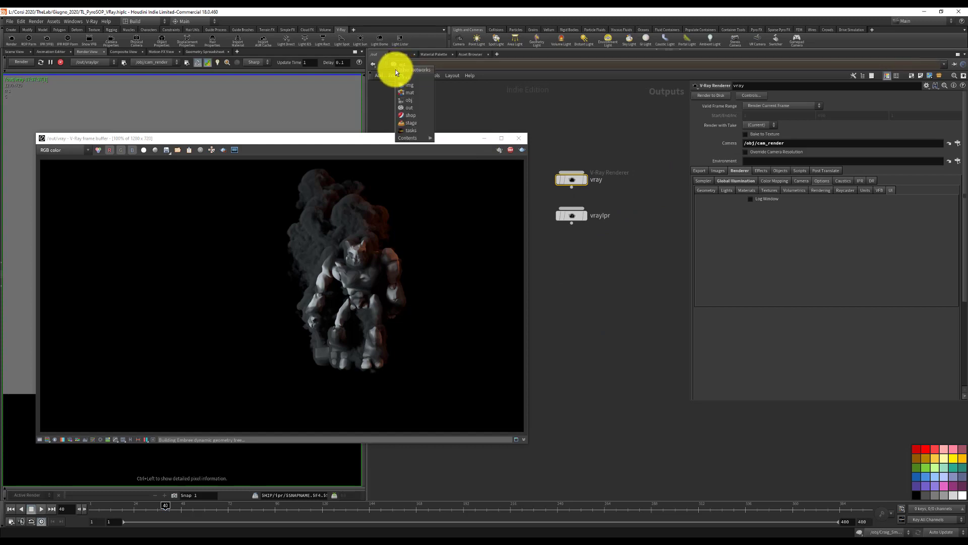
click(409, 102)
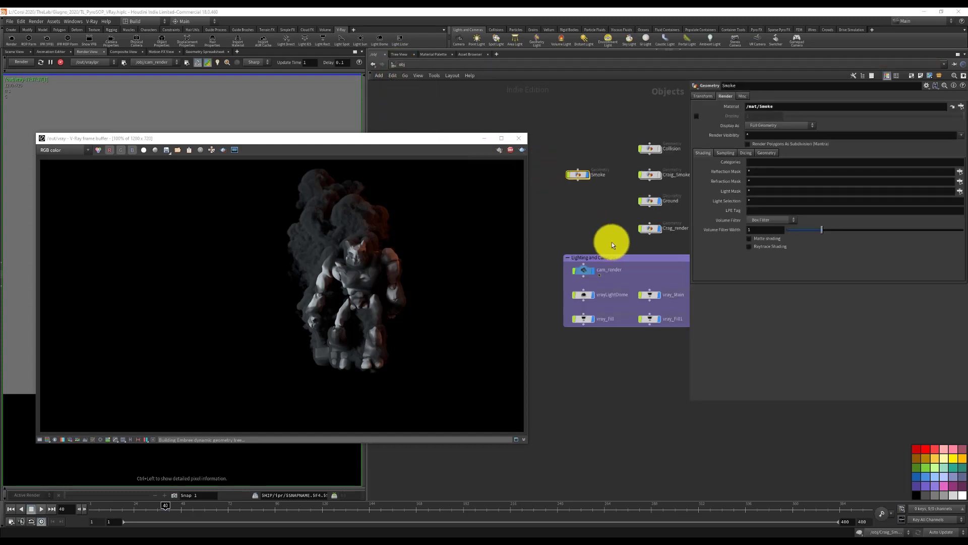
click(651, 290)
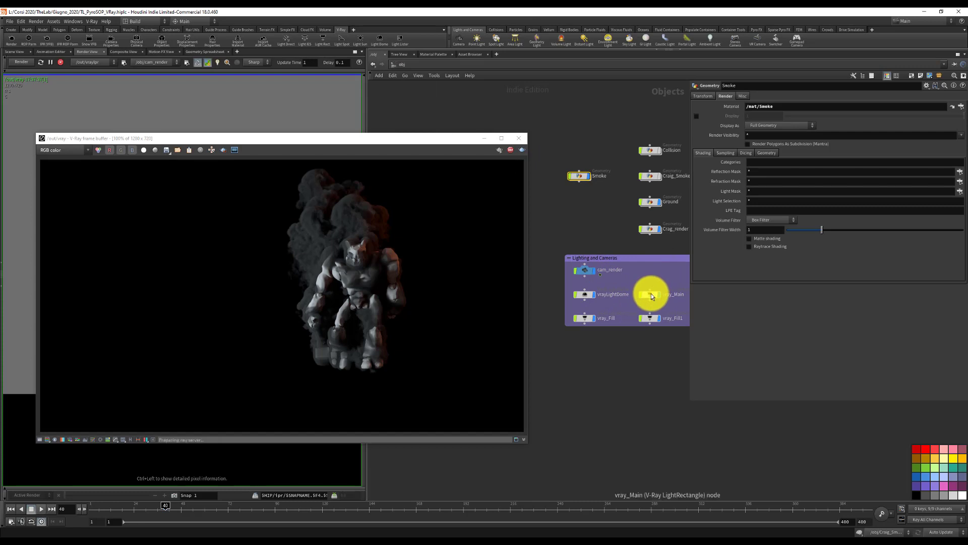
click(651, 295)
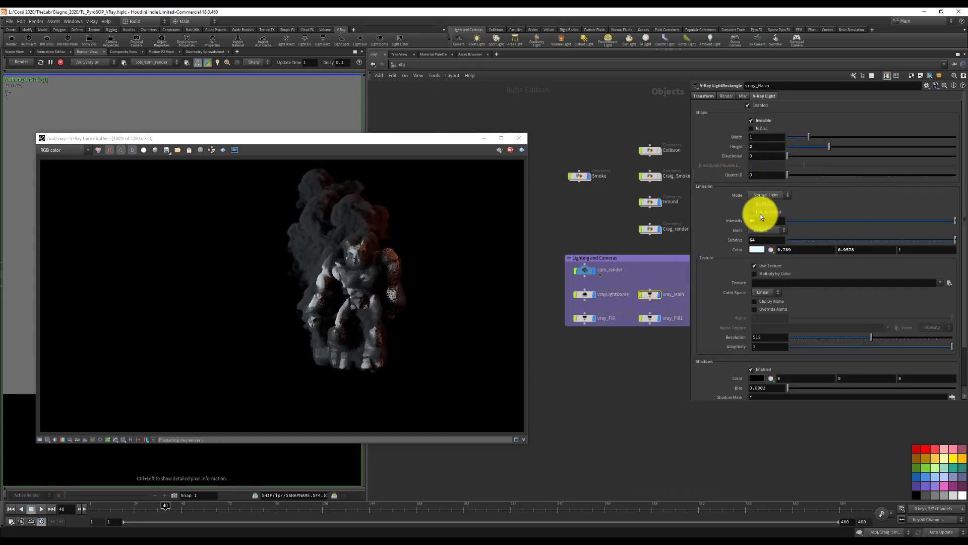
click(760, 220)
text(75)
key(Return)
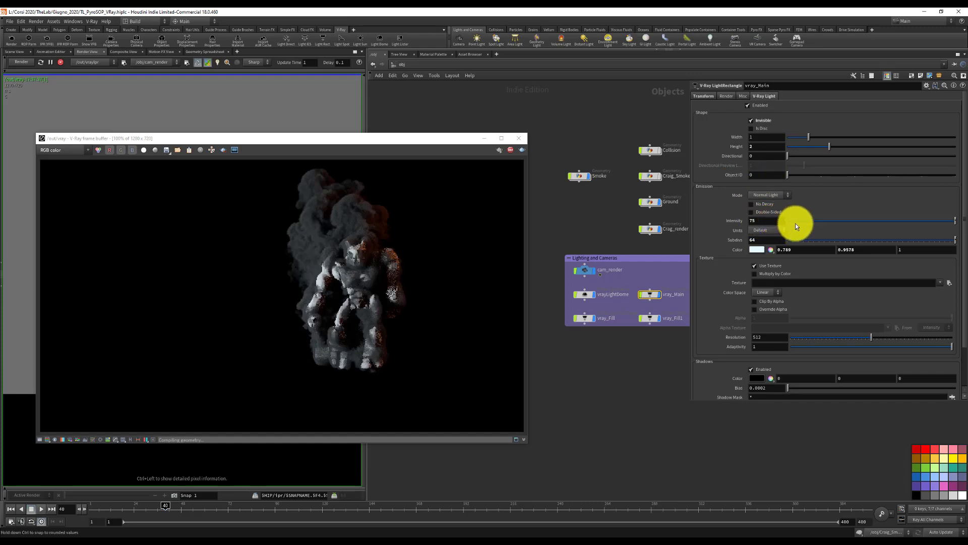
Check the dome light's settings and the Ground object's V-Ray object properties
click(585, 293)
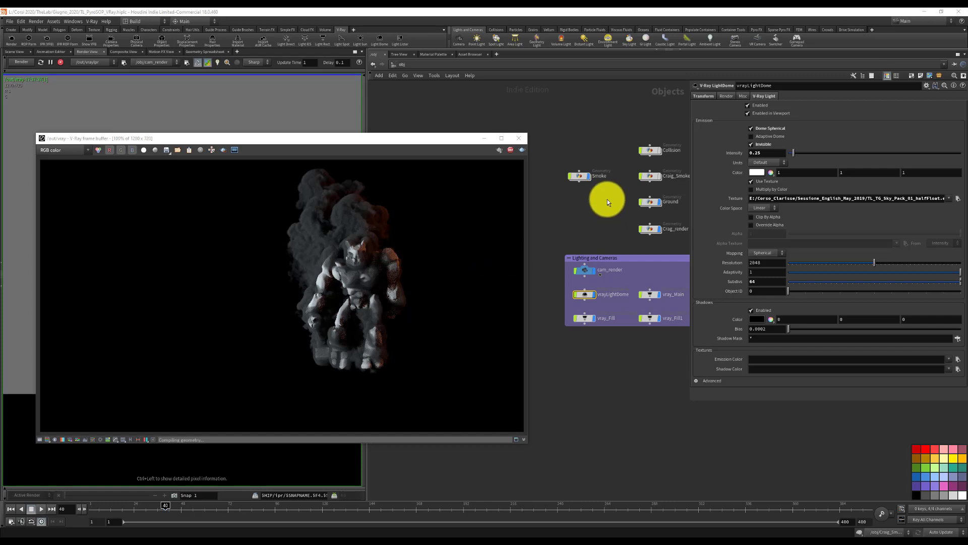
click(652, 202)
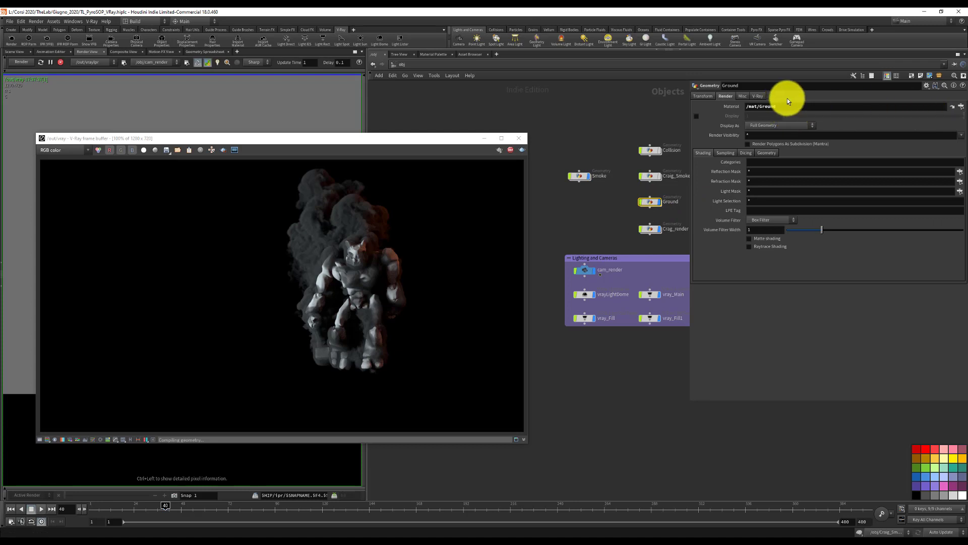
click(759, 96)
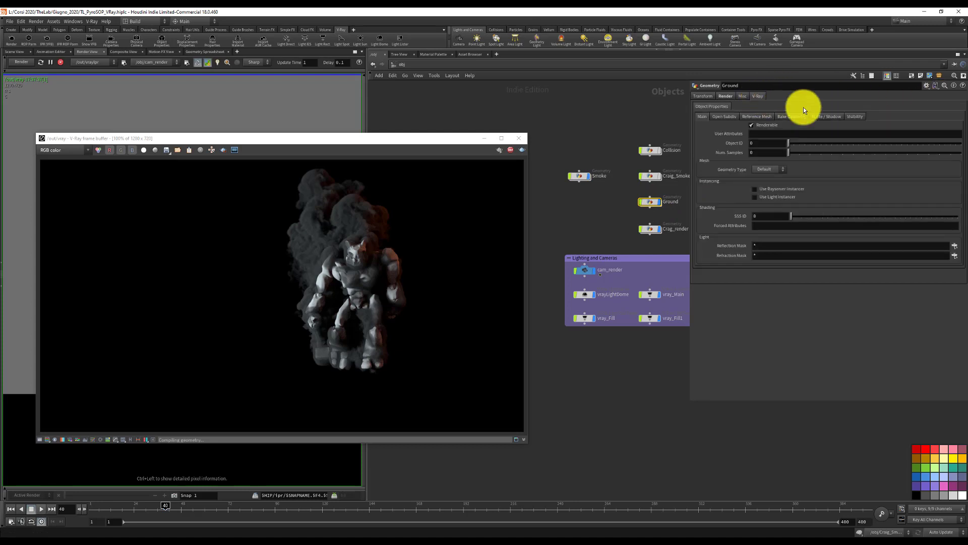
click(822, 116)
click(701, 116)
Inside the Ground object's network, add an Output node and connect it to extrudevolume1
double_click(650, 201)
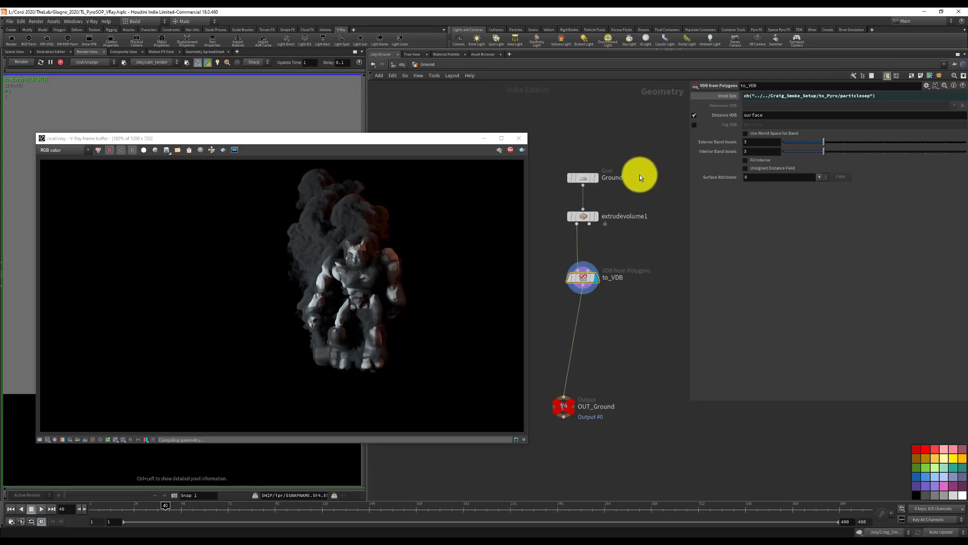
key(Tab)
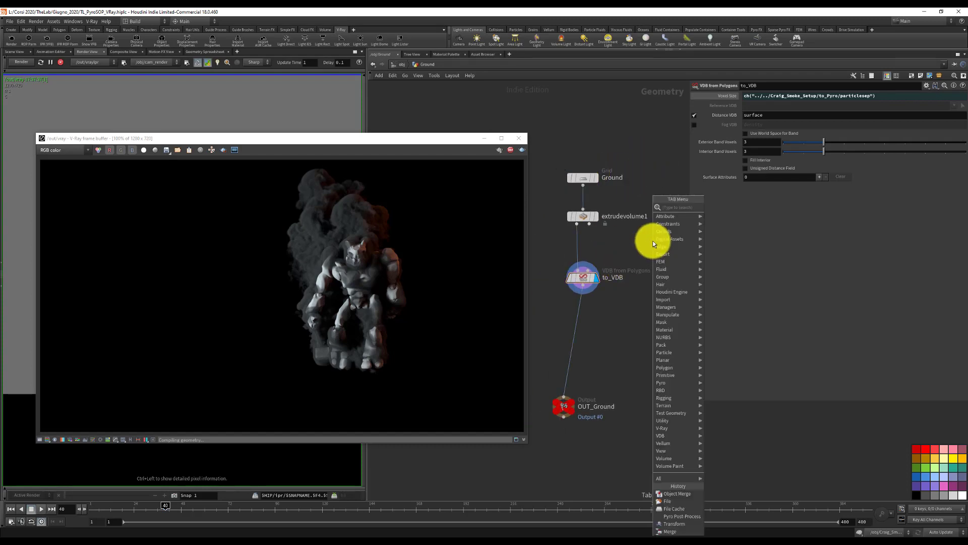
text(smooth)
key(Return)
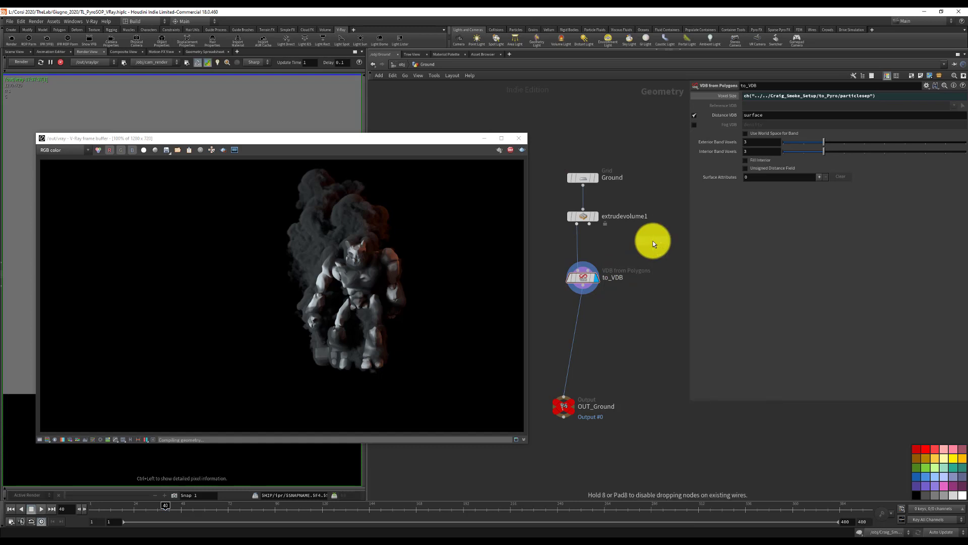
click(658, 239)
drag(578, 224, 670, 246)
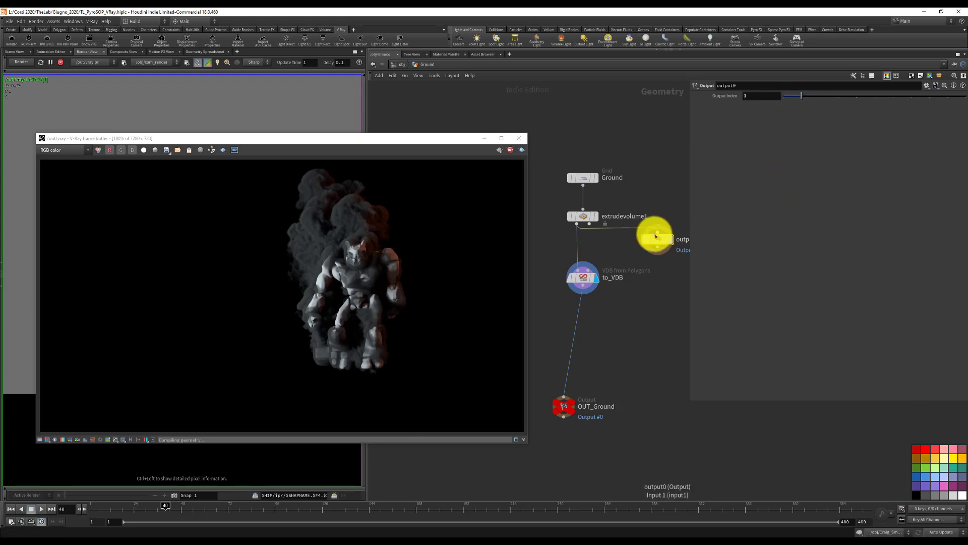
Give the new Output node a cross-shaped look and spread it and to_VDB apart on separate branches below extrudevolume1
key(z)
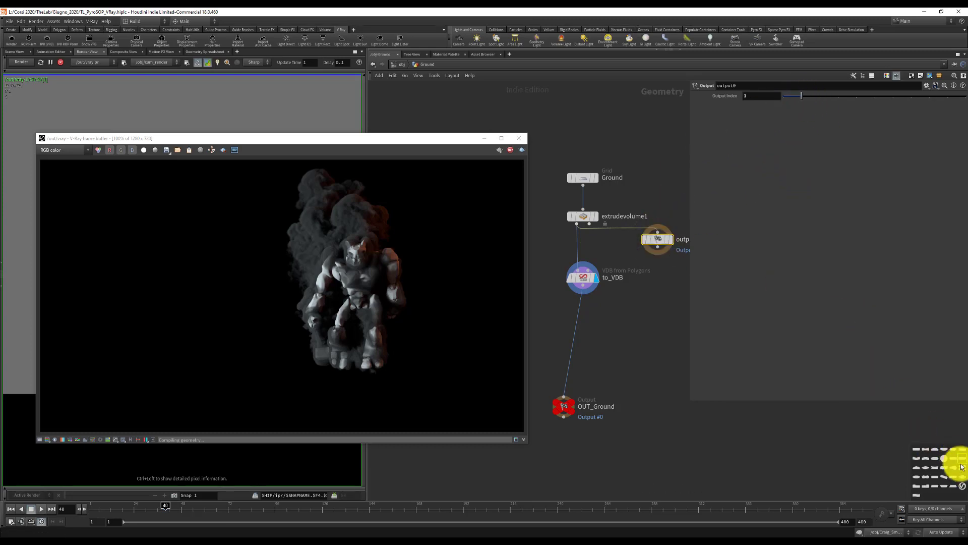
drag(963, 467, 652, 346)
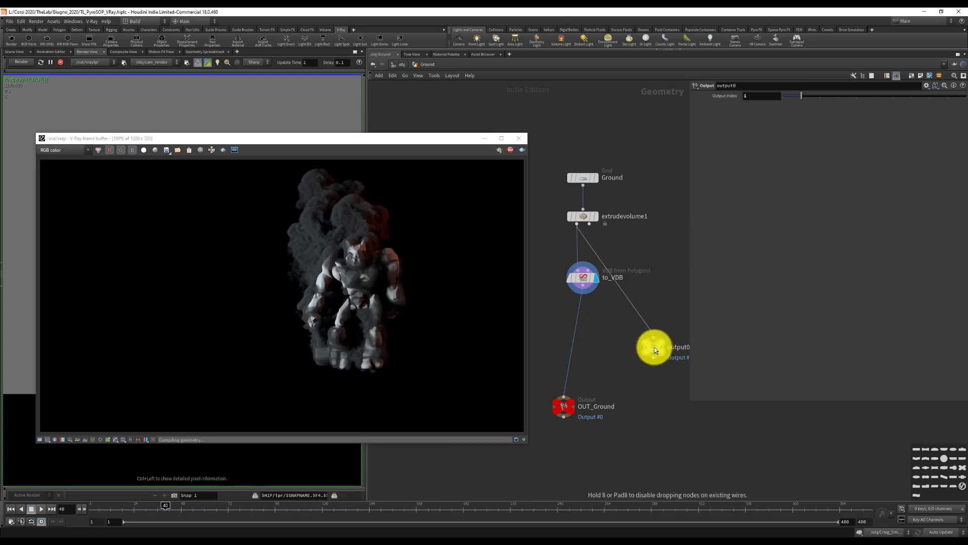
drag(582, 279, 550, 285)
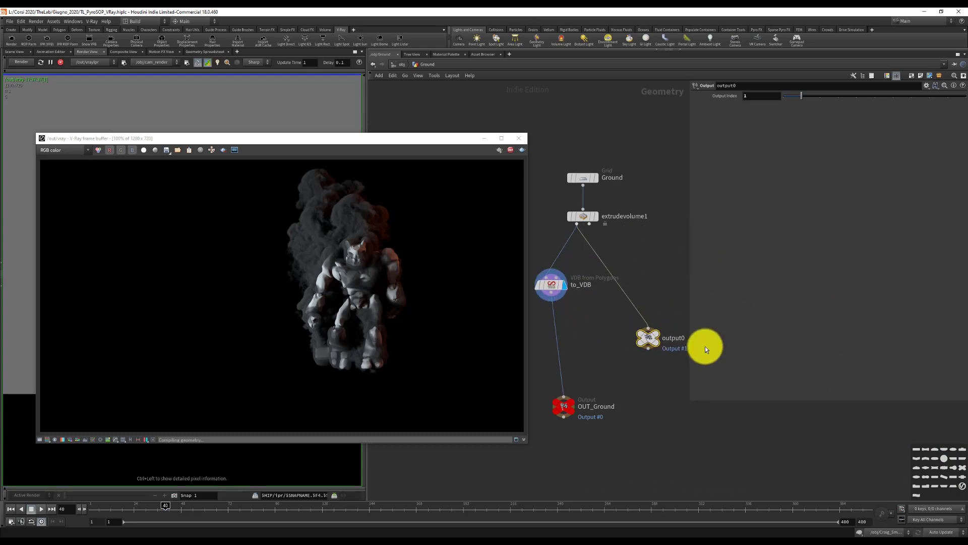
Rename the new Output node to OUT_Ground_Mesh and colour it orange
double_click(676, 337)
text(Ou)
key(BackSpace)
text(ou)
key(BackSpace)
key(BackSpace)
text(round_Mesh)
key(Return)
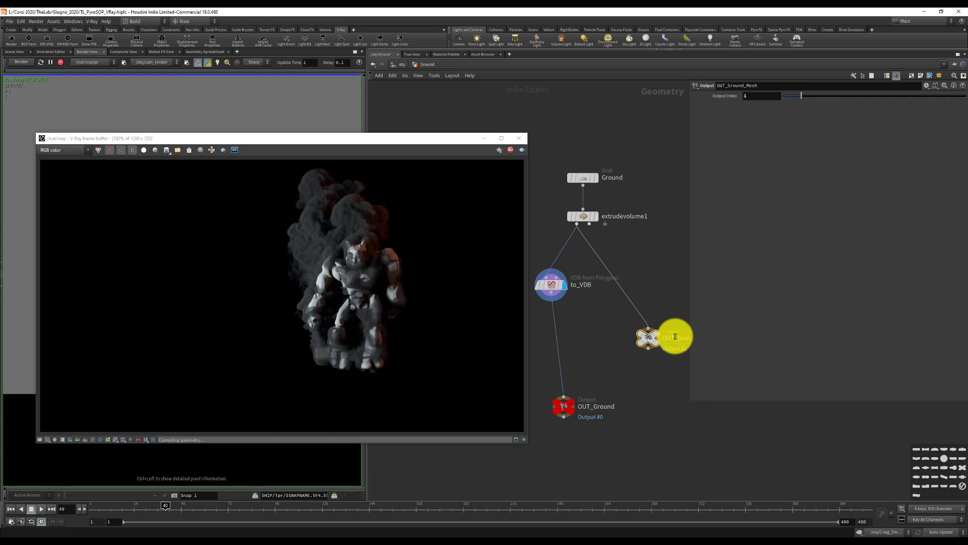
key(c)
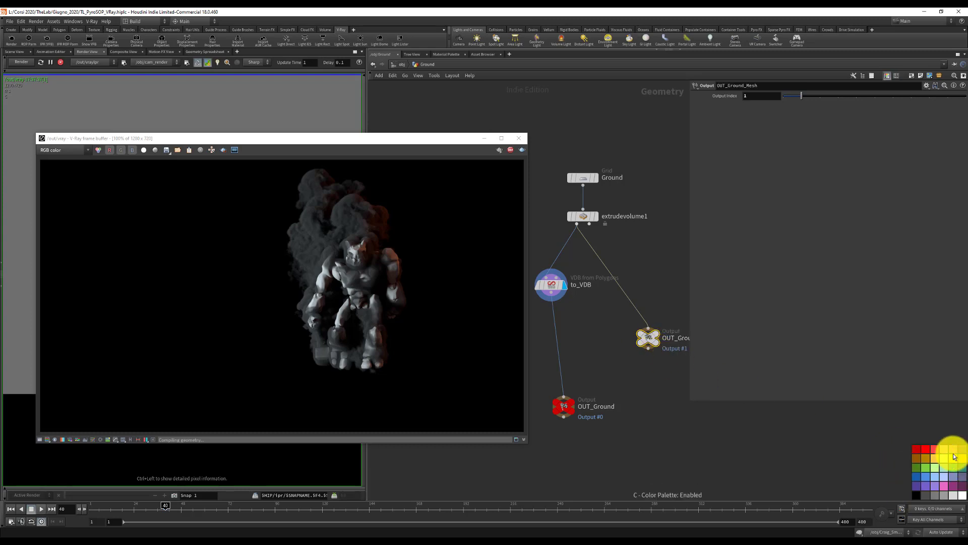
click(934, 459)
Make OUT_Ground_Mesh the displayed node and line up OUT_Ground and to_VDB vertically on their own branch
mouse_move(563, 406)
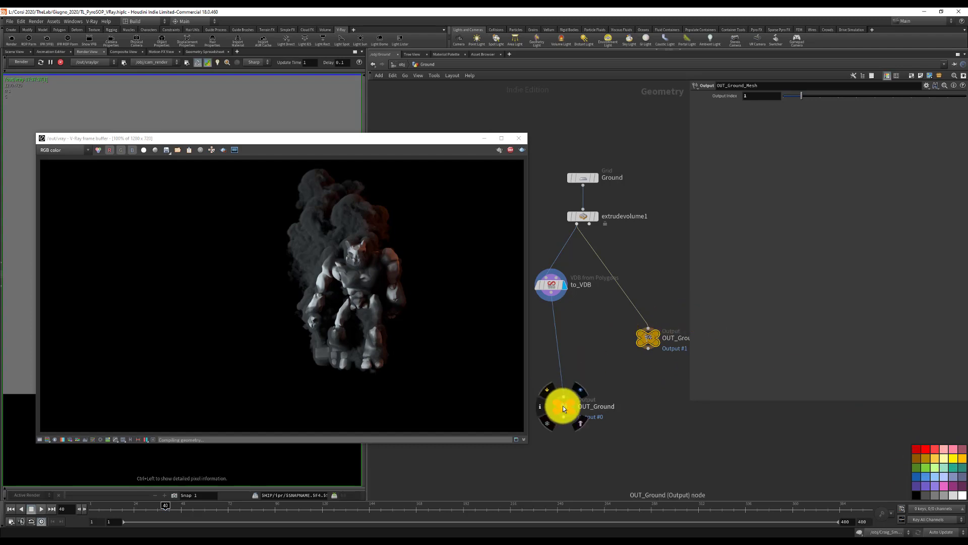
drag(563, 405, 552, 405)
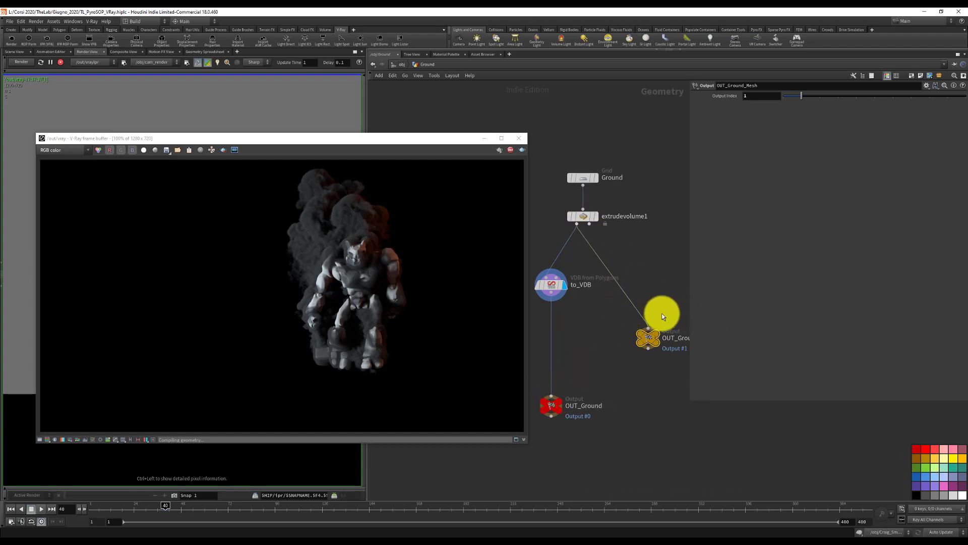
click(656, 333)
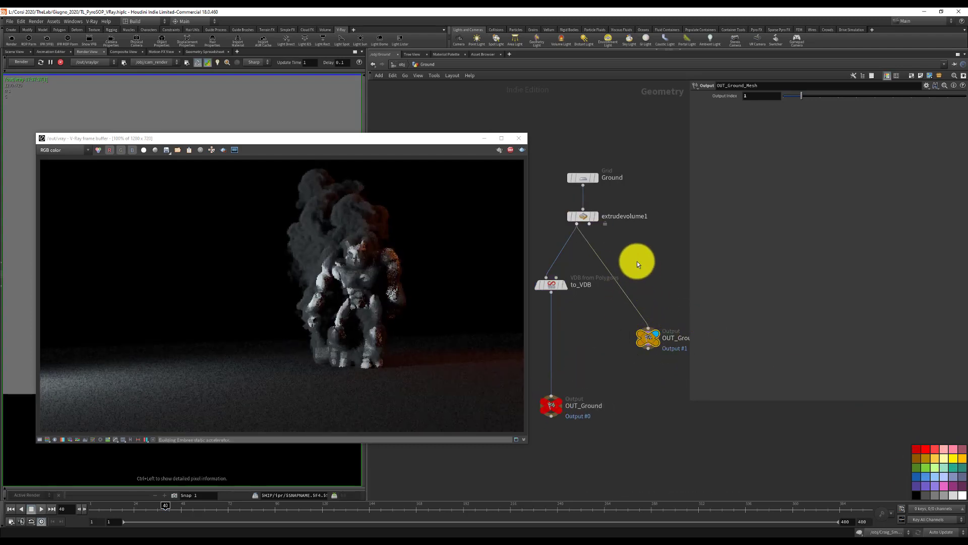
mouse_move(555, 286)
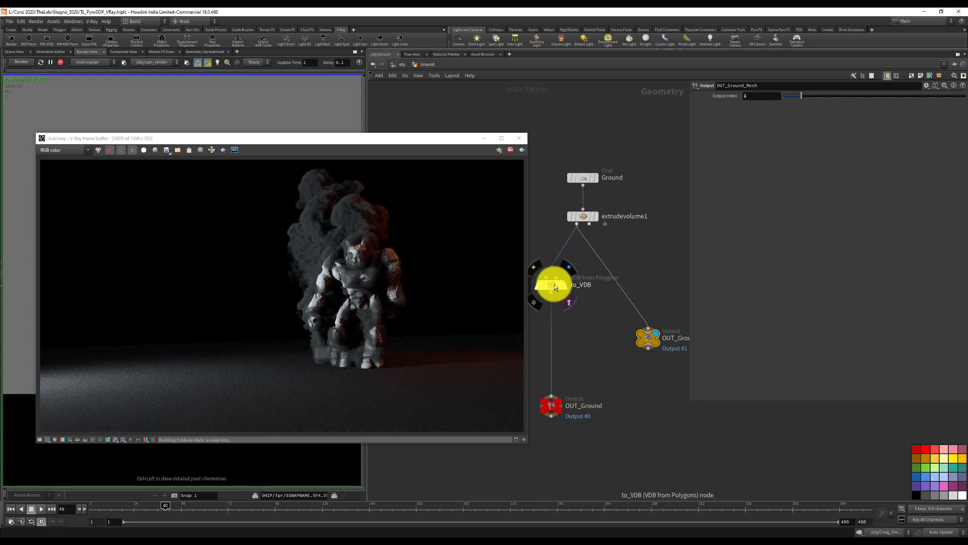
drag(554, 283, 552, 319)
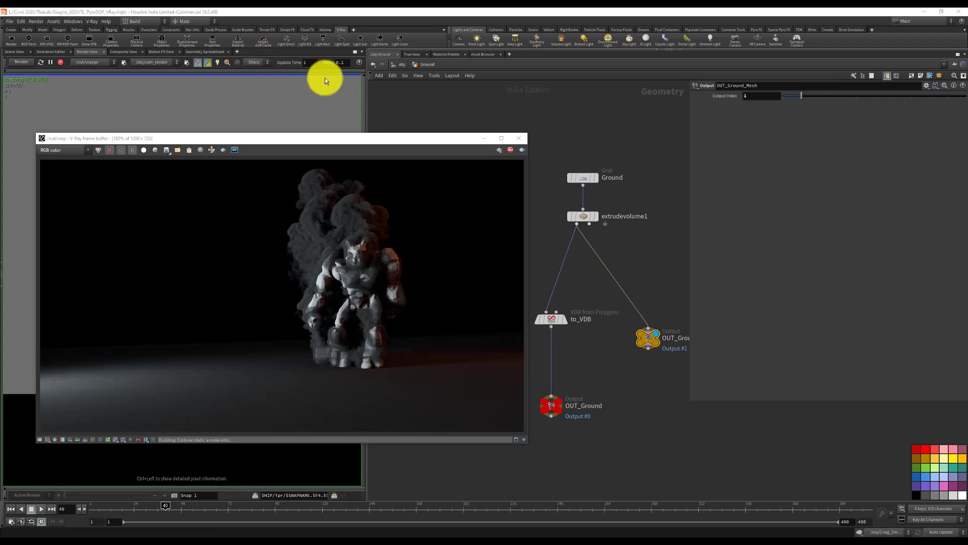
Return to the object level and open the material assigned to the Ground object
mouse_move(589, 175)
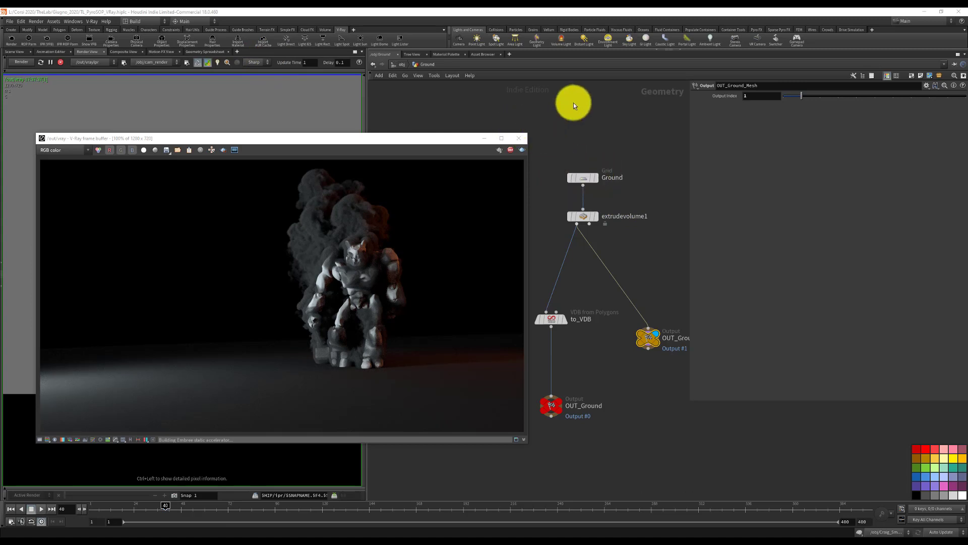
click(398, 65)
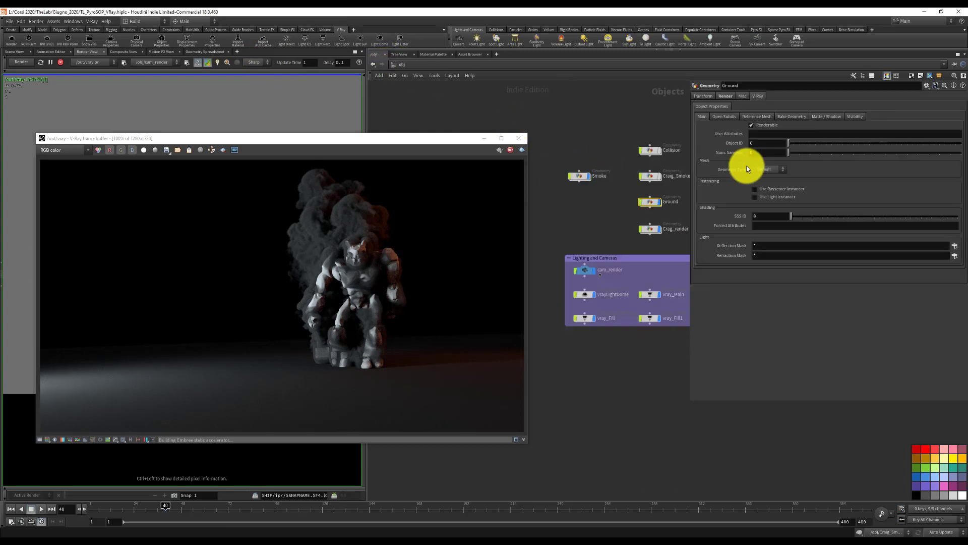
click(735, 96)
click(952, 107)
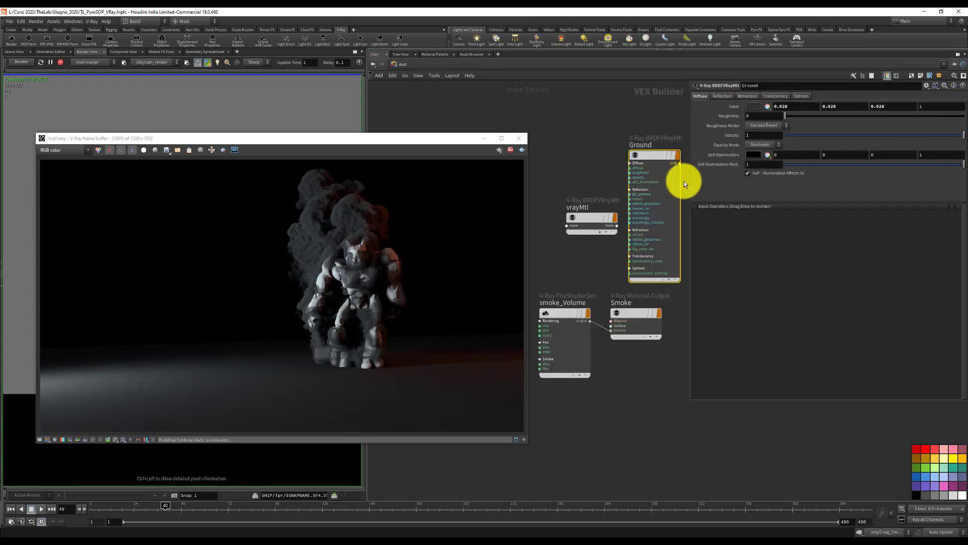
Try grey diffuse values including 0.05 and 0.015 on the Ground material and settle on 0.01
click(754, 107)
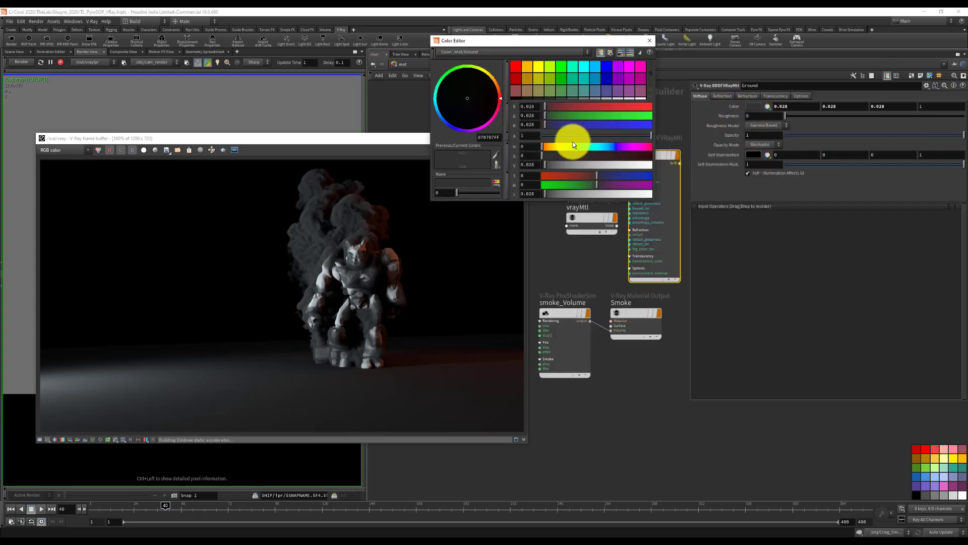
drag(544, 194, 544, 192)
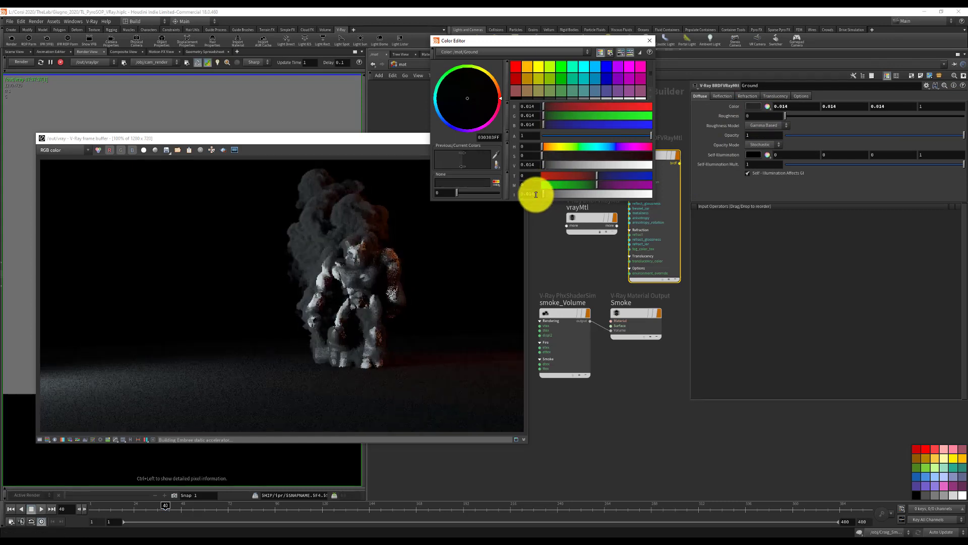
click(540, 193)
text(0.05)
key(Return)
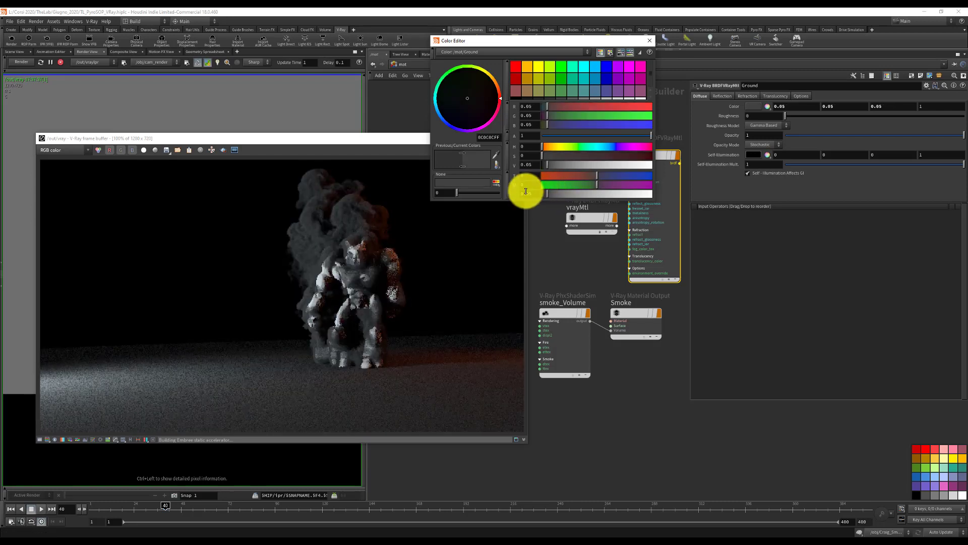
drag(546, 193, 542, 193)
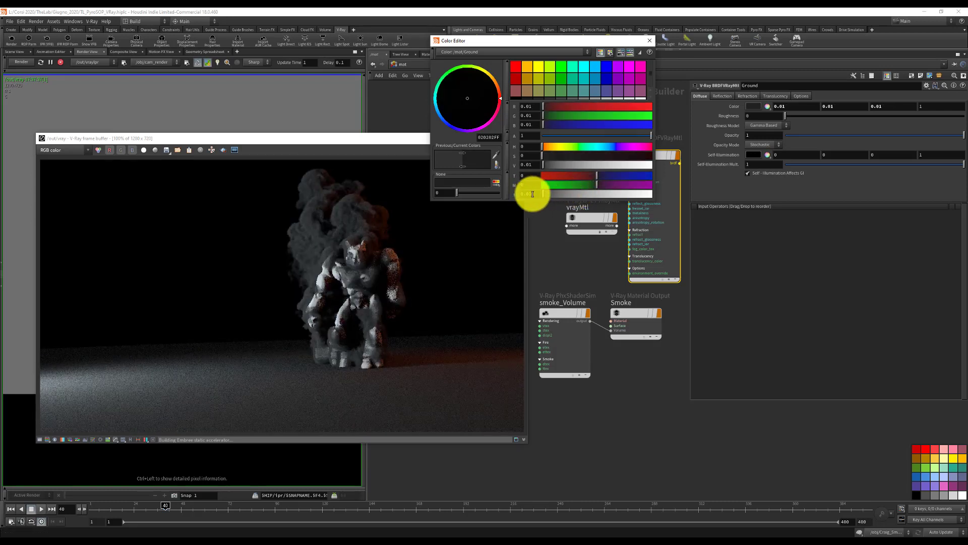
text(0.015)
key(Return)
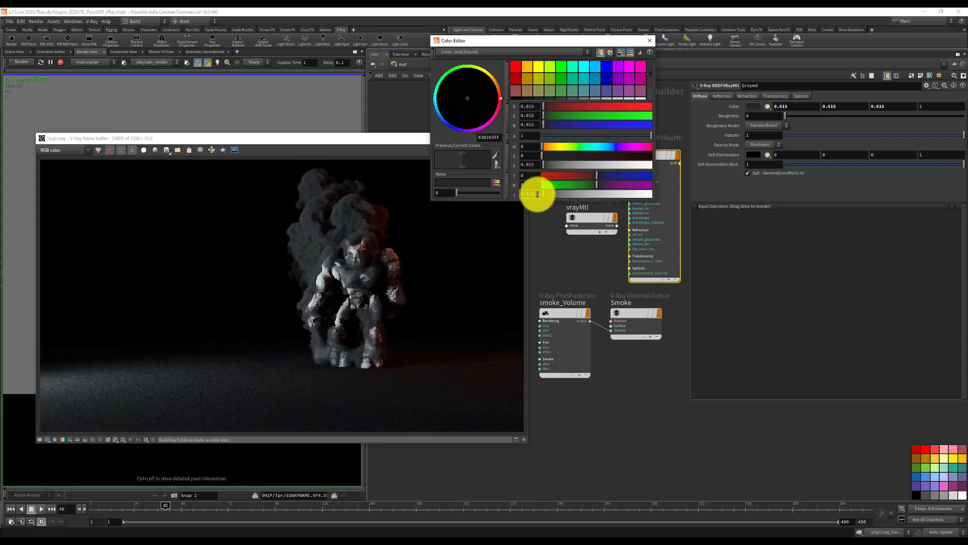
click(543, 193)
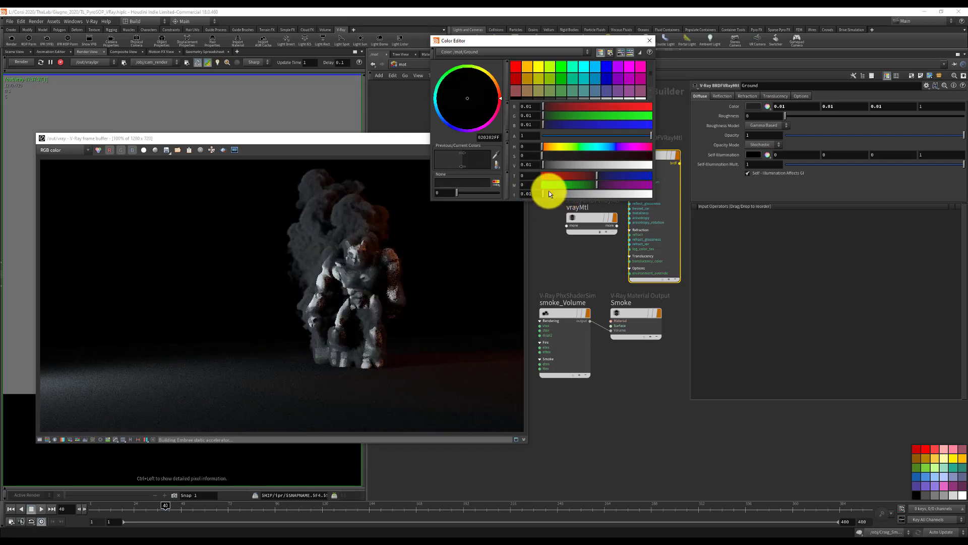
click(650, 40)
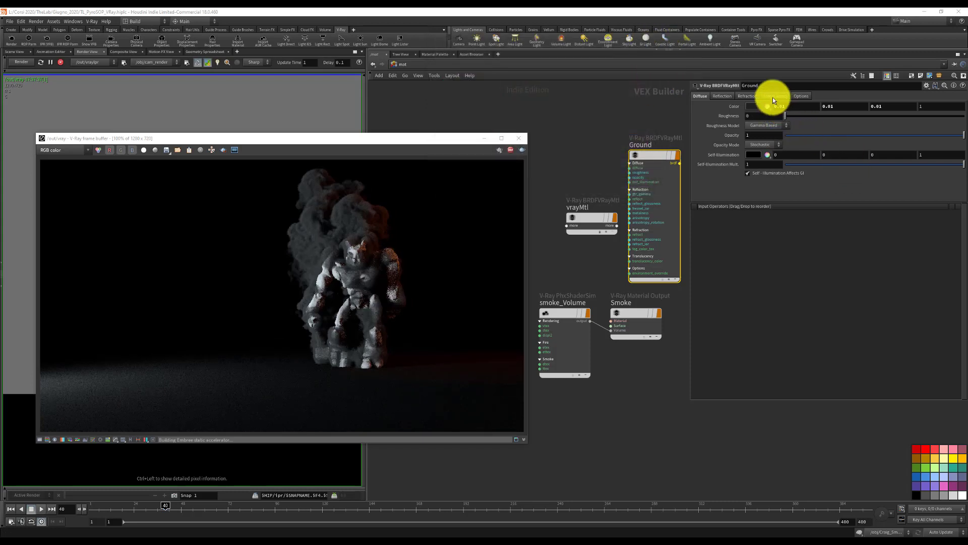
Set the Ground material's reflection colour to a grey of 0.118 and its reflection subdivisions to 128
click(734, 96)
click(756, 128)
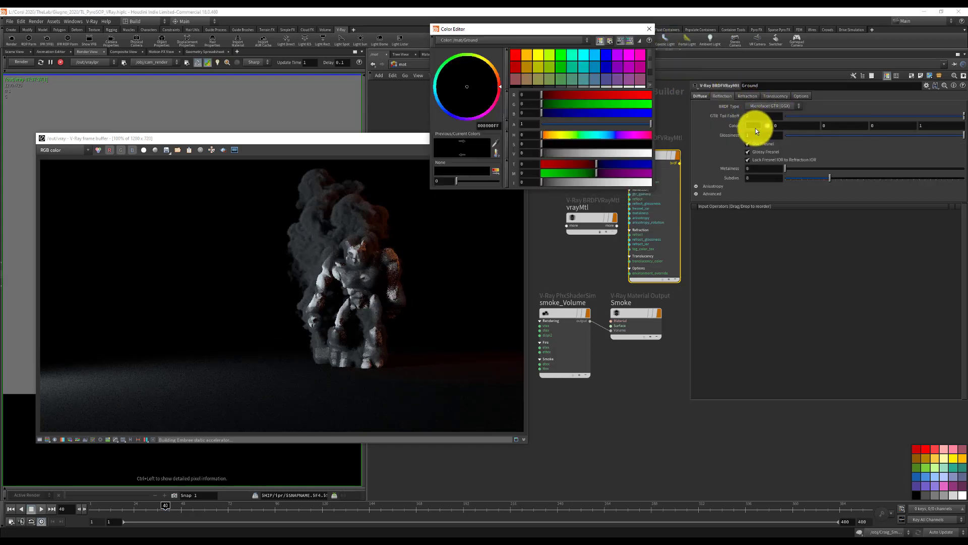
drag(565, 153, 671, 156)
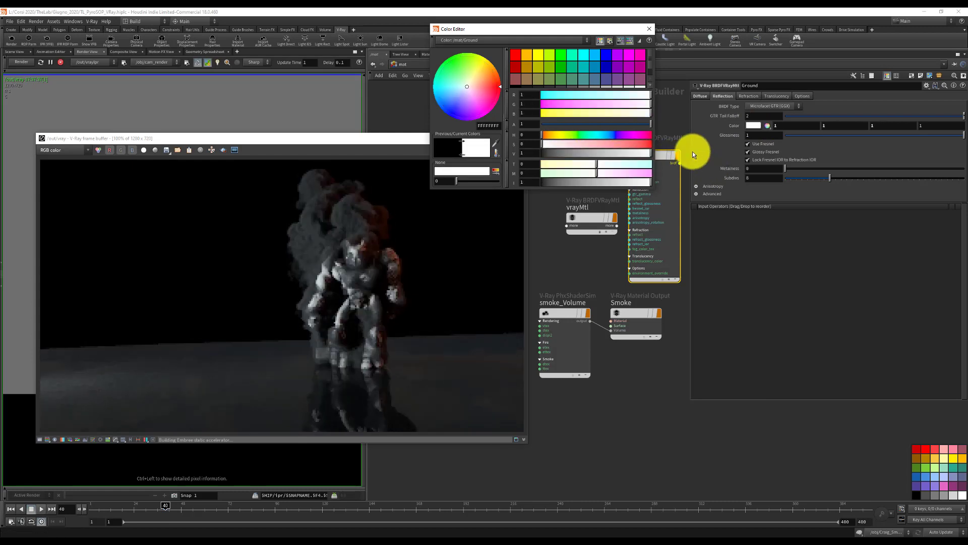
click(555, 153)
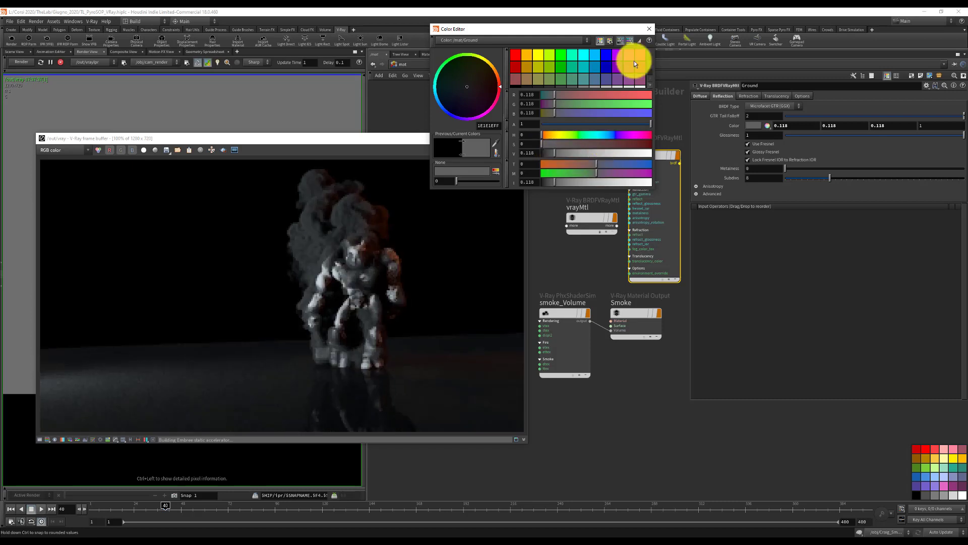
click(649, 29)
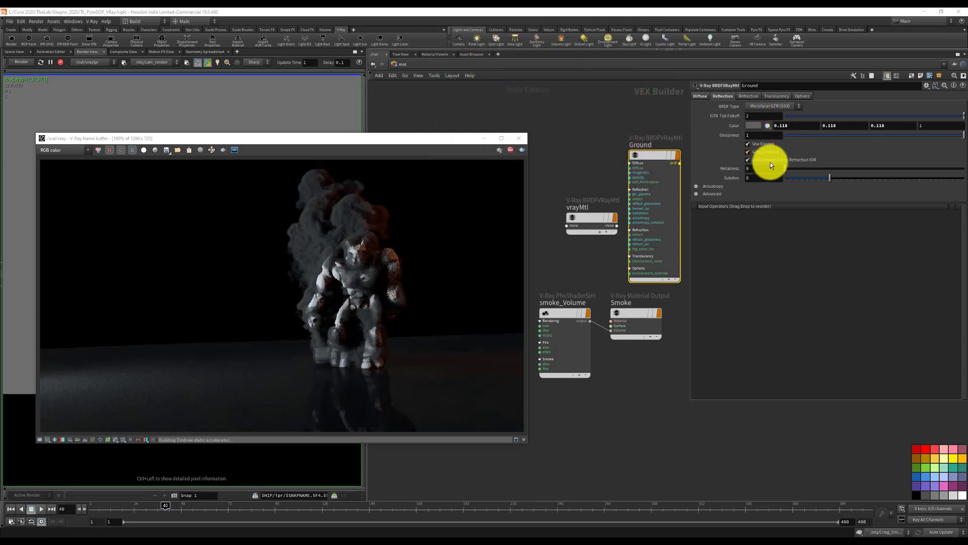
click(761, 177)
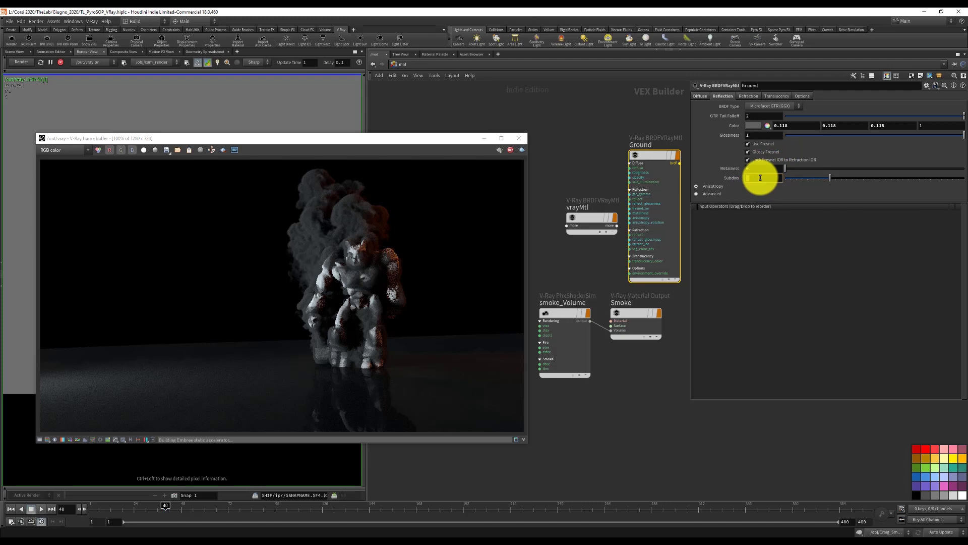
text(128)
key(Return)
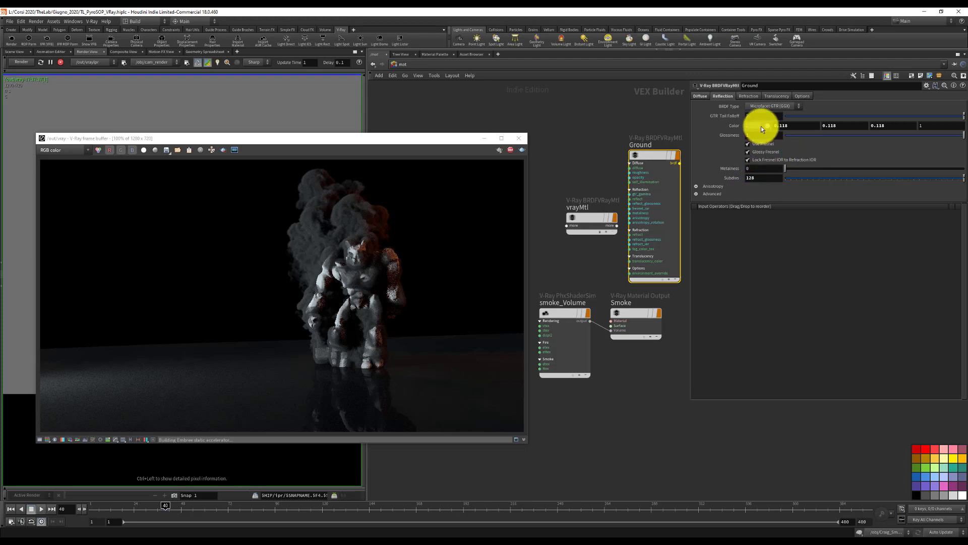
Unlock the Ground material's Fresnel IOR from the refraction IOR and set the reflection glossiness to 0.8
click(761, 161)
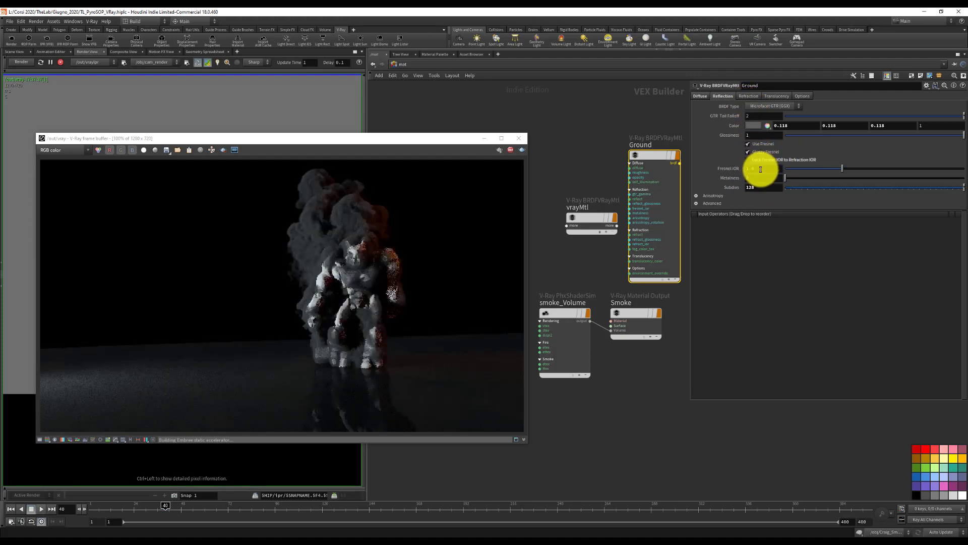
click(758, 134)
text(0.)
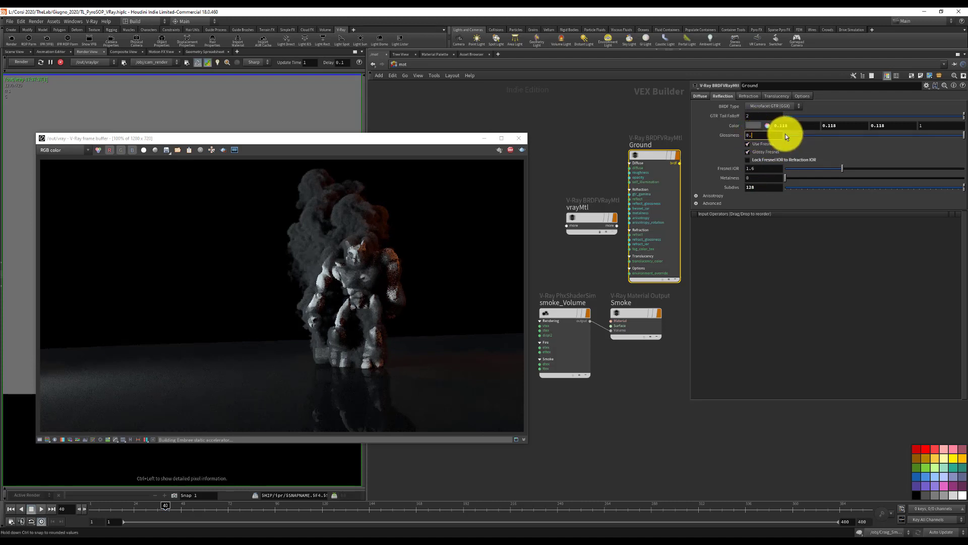
text(8)
key(Return)
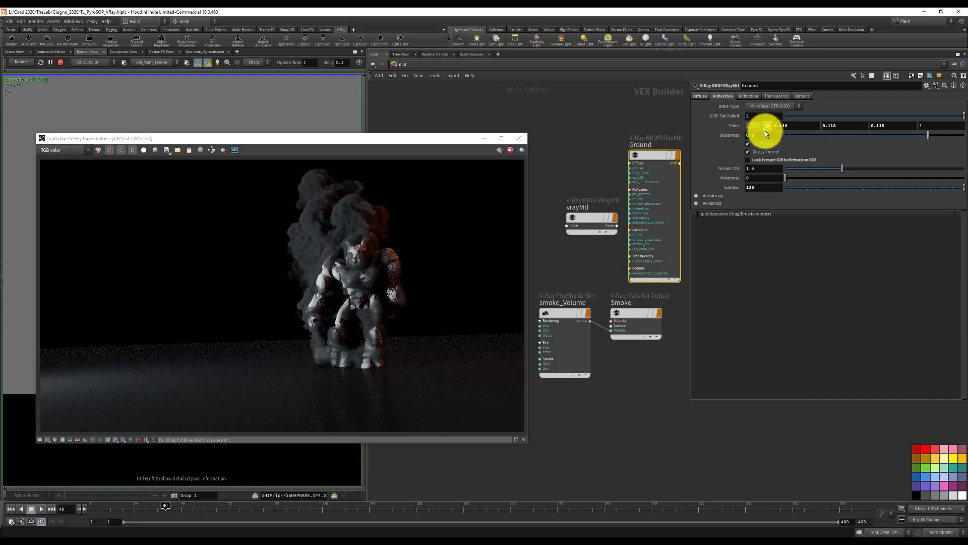
Darken the Ground material's reflection colour to a grey of 0.045
click(763, 135)
click(757, 125)
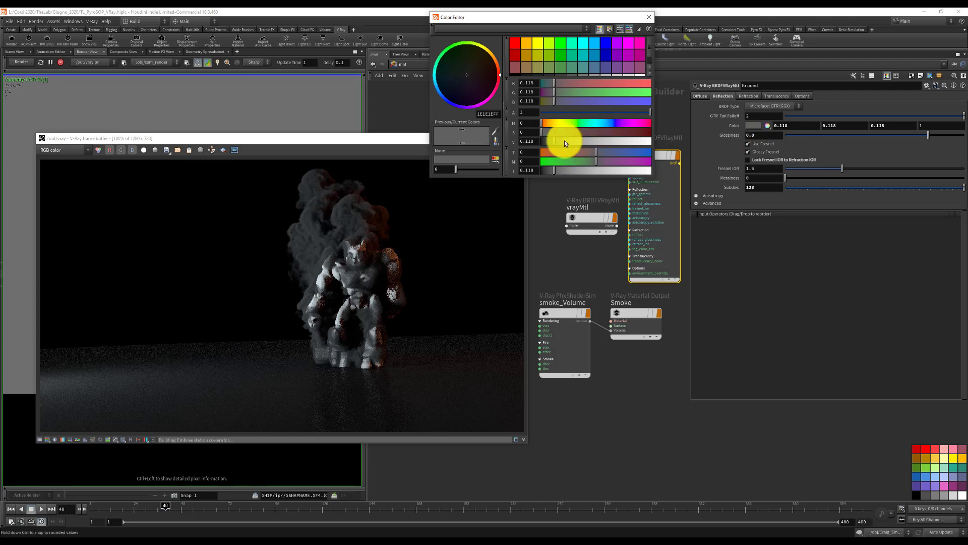
drag(547, 140, 543, 141)
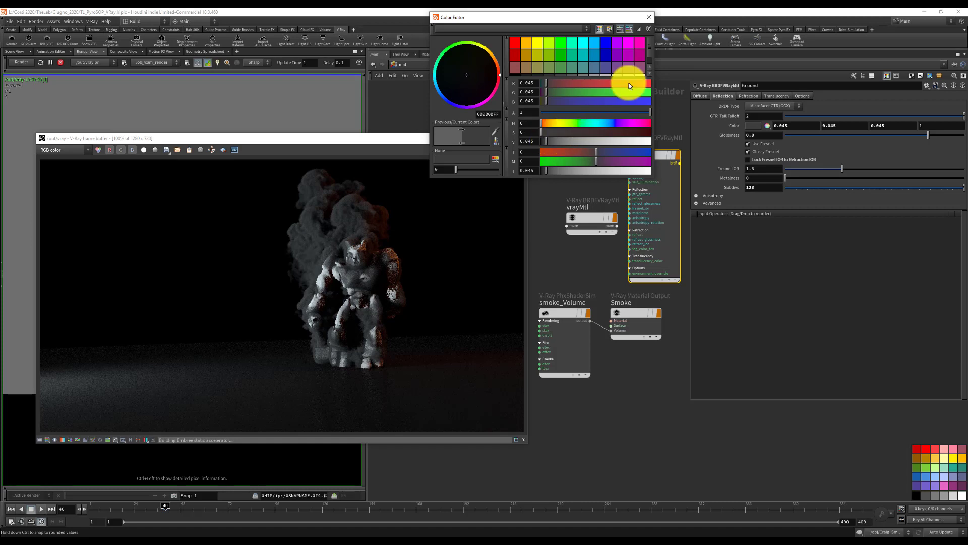
click(649, 17)
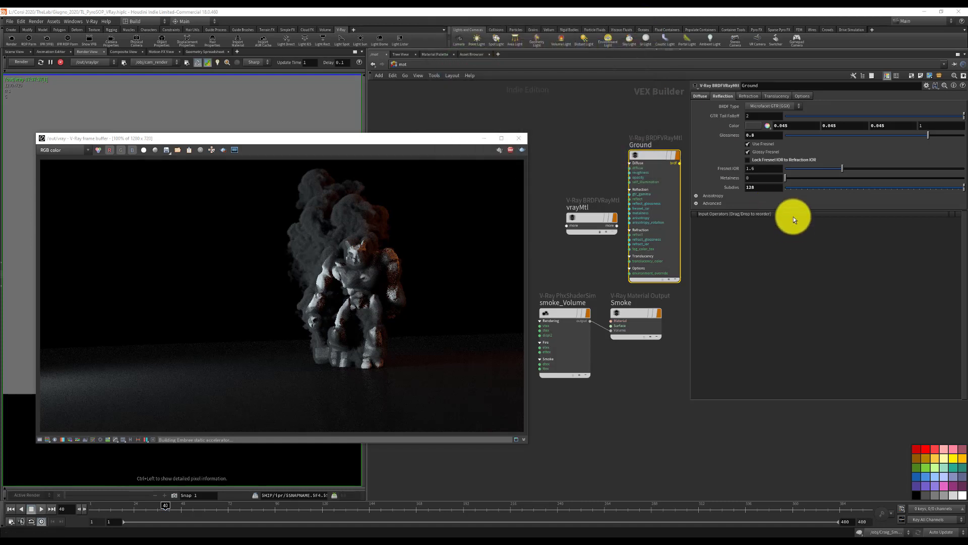
Set the Ground material's reflection subdivisions to 256 and save the scene
click(757, 187)
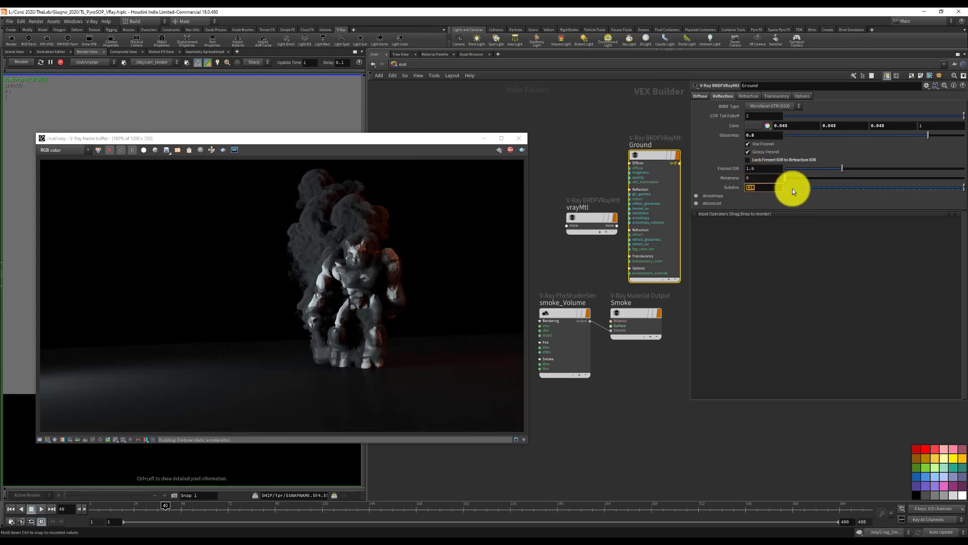
text(256)
key(Return)
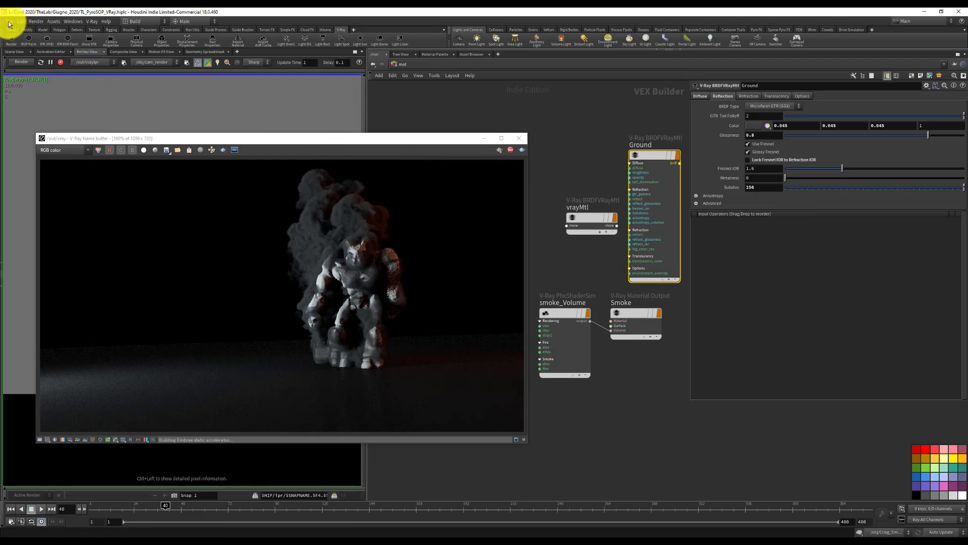
click(15, 60)
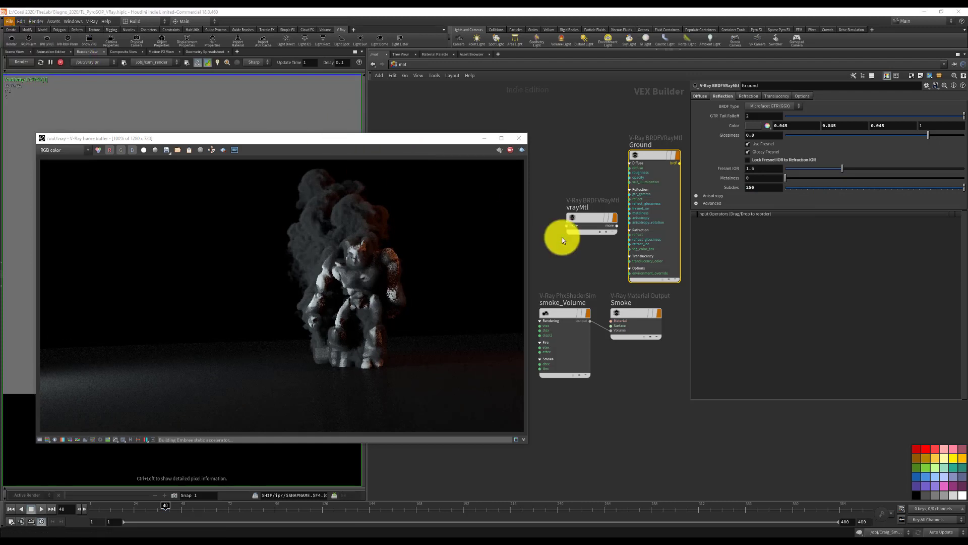